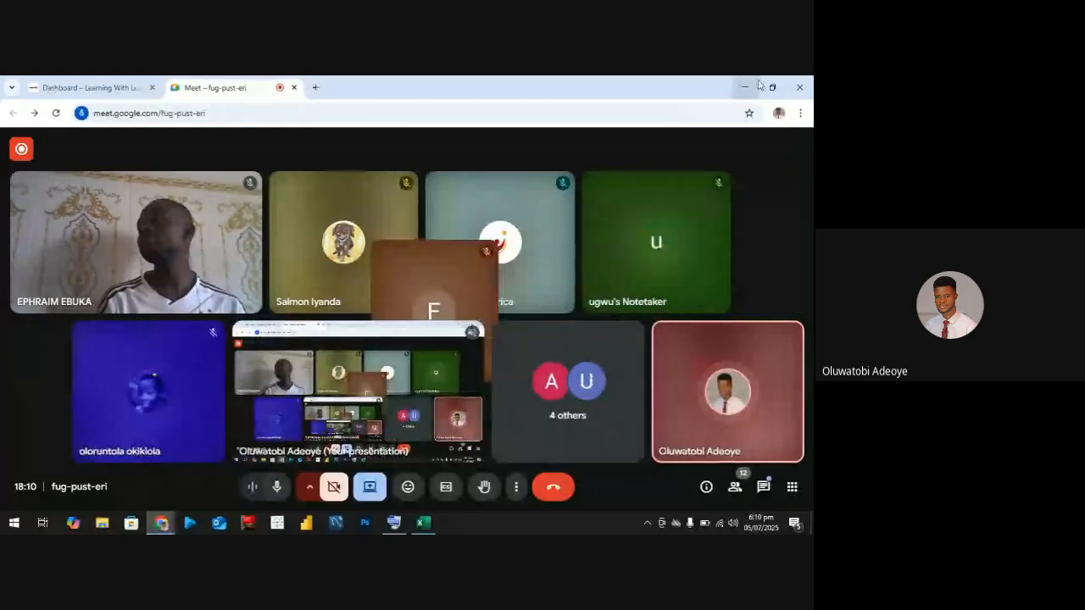
# Switch to the Superstore workbook in Excel and examine the Ship Mode, Customer Name, Segment, Country and City columns of the Orders sheet
pyautogui.click(745, 87)
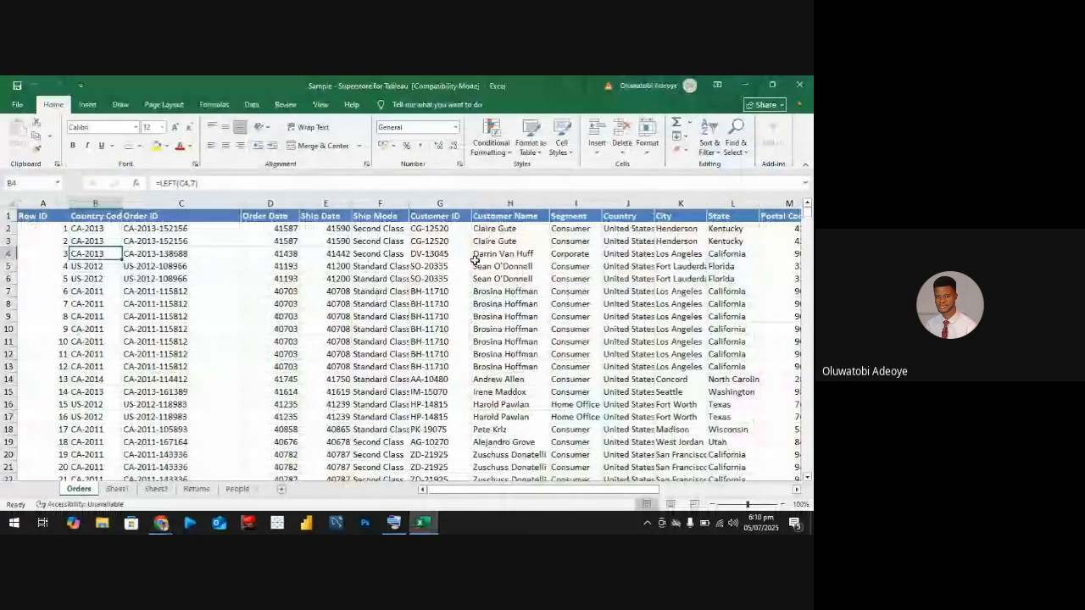
pyautogui.click(429, 327)
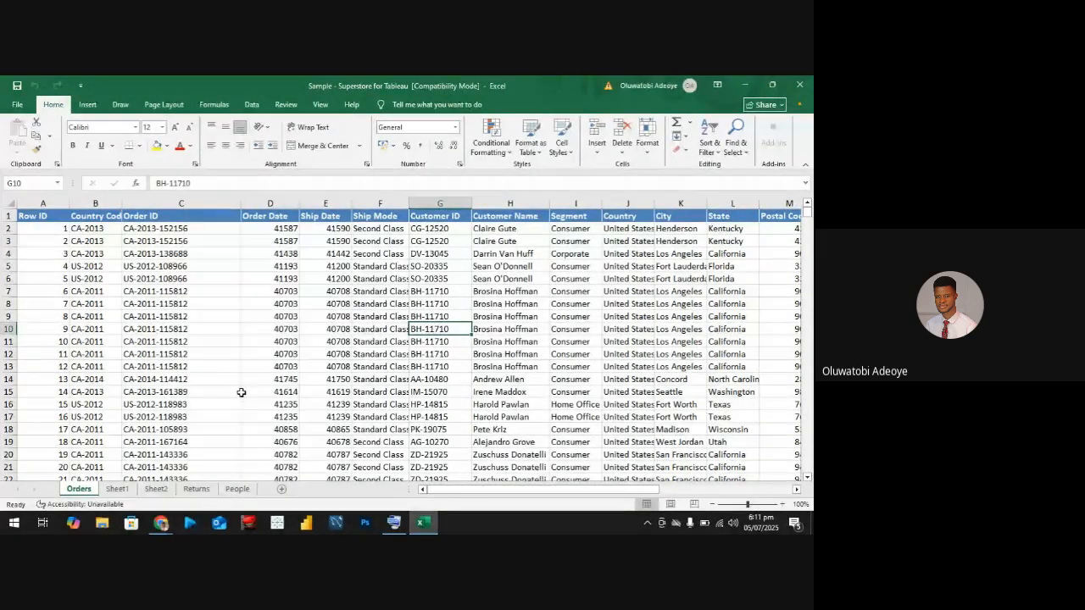
pyautogui.click(441, 392)
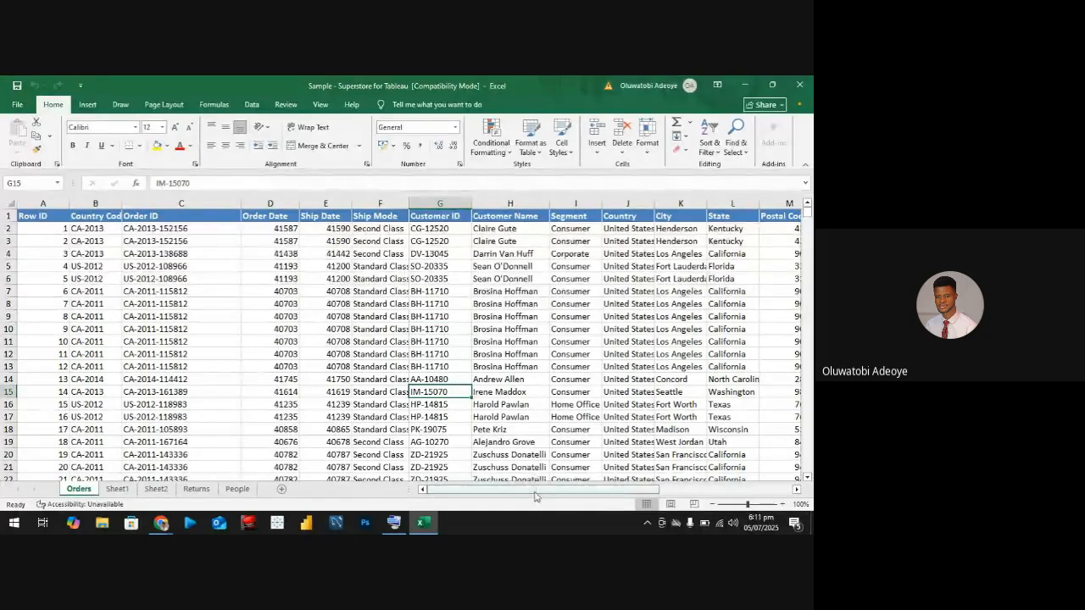
pyautogui.moveTo(535, 496)
pyautogui.mouseDown()
pyautogui.moveTo(627, 500)
pyautogui.moveTo(532, 500)
pyautogui.mouseUp()
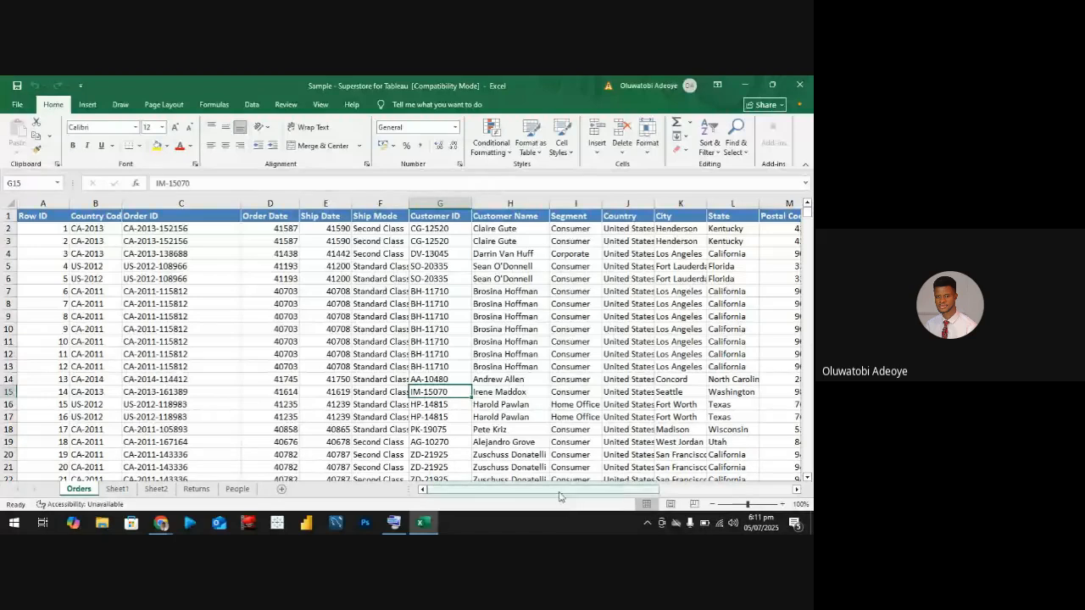
pyautogui.moveTo(560, 496); pyautogui.dragTo(642, 496)
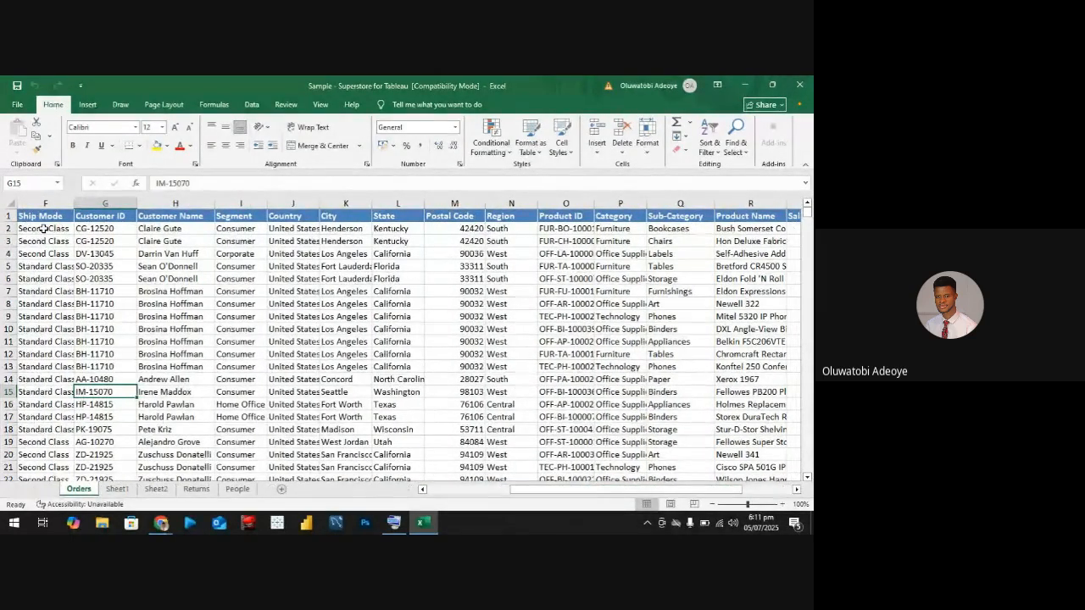
pyautogui.moveTo(44, 228); pyautogui.dragTo(46, 391)
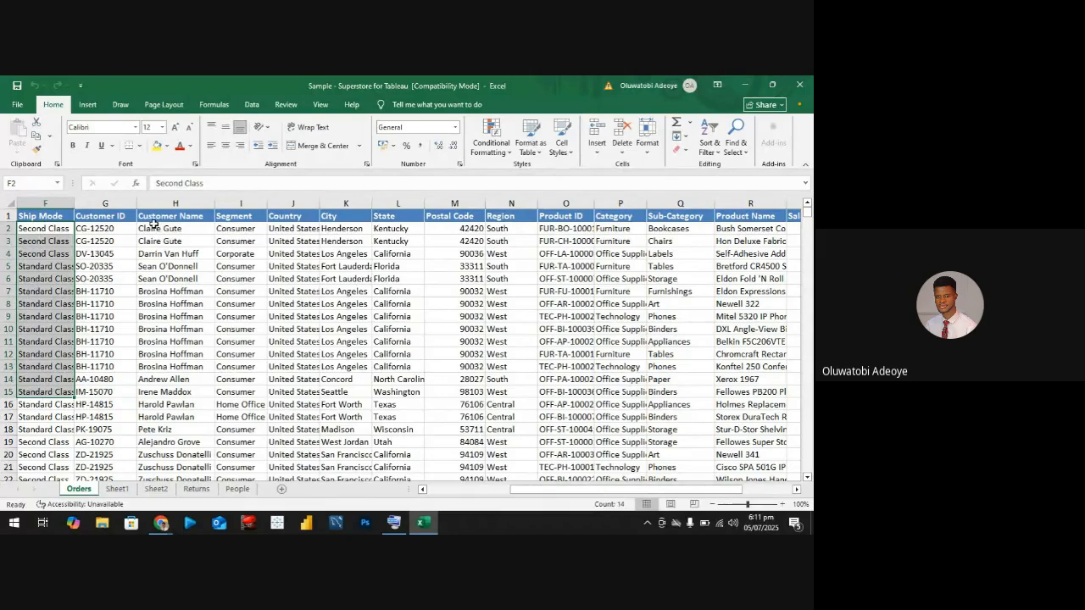
pyautogui.moveTo(153, 225); pyautogui.dragTo(174, 455)
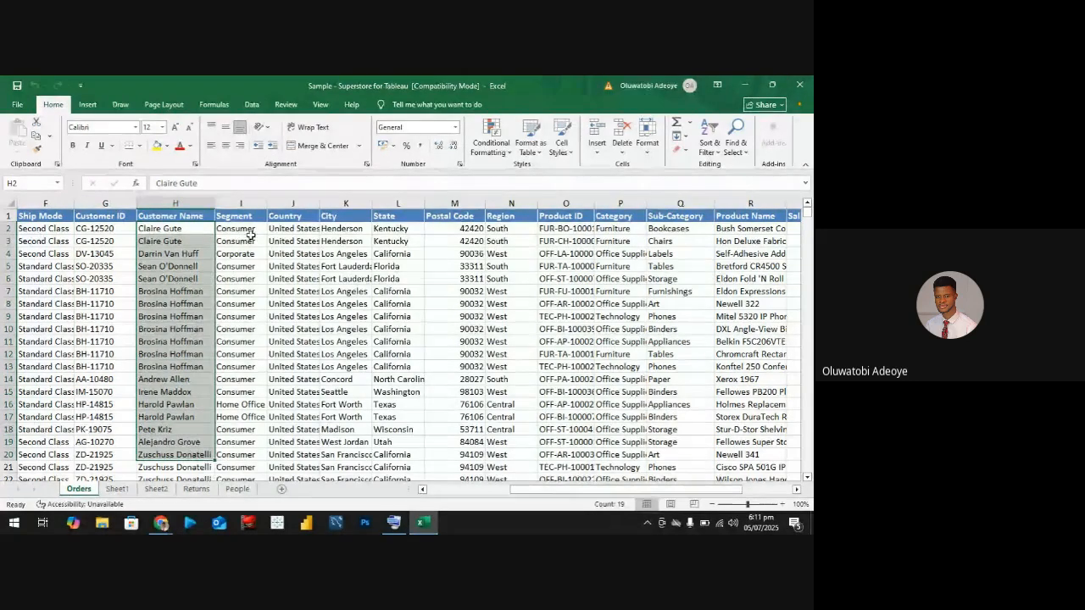
pyautogui.moveTo(243, 229); pyautogui.dragTo(246, 355)
pyautogui.moveTo(284, 253); pyautogui.dragTo(285, 336)
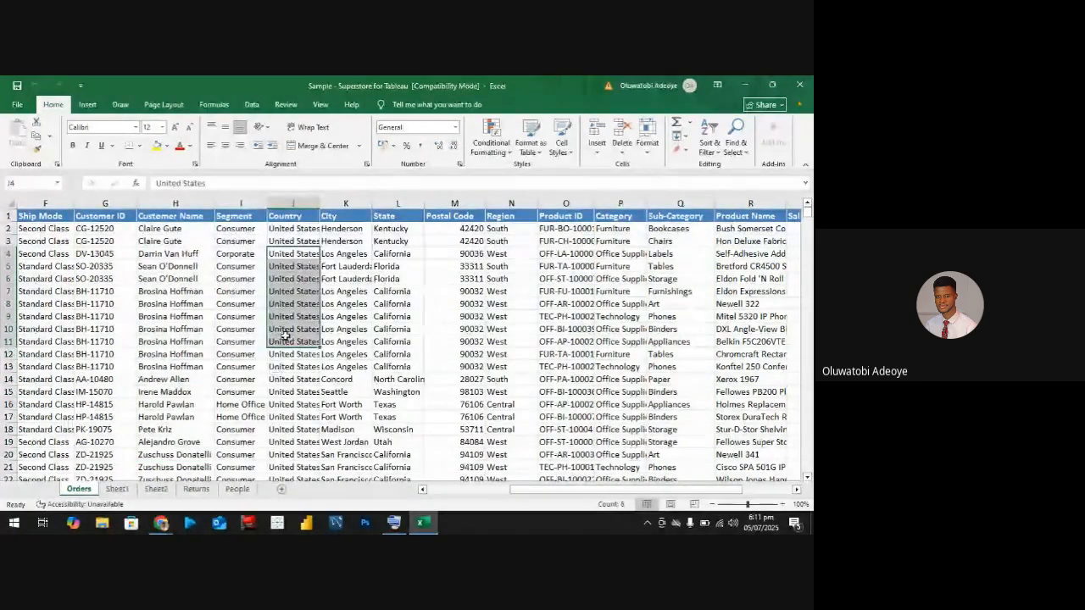
pyautogui.moveTo(346, 230); pyautogui.dragTo(350, 316)
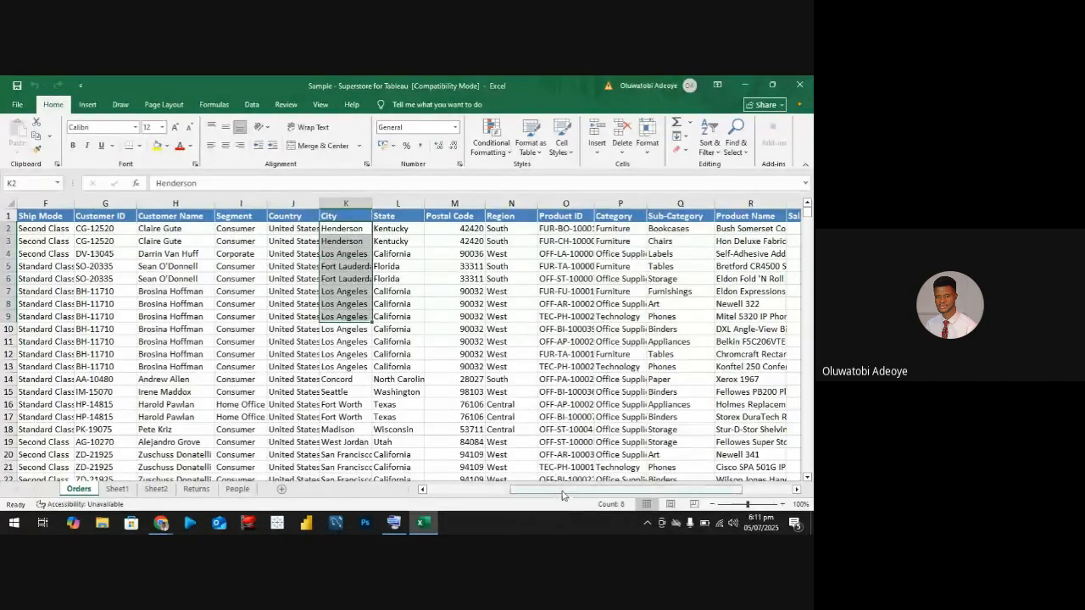
# Examine the Sub-Category, Discount, Quantity, Profit and Sales columns of the Orders sheet
pyautogui.moveTo(560, 490); pyautogui.dragTo(609, 489)
pyautogui.moveTo(469, 231); pyautogui.dragTo(509, 369)
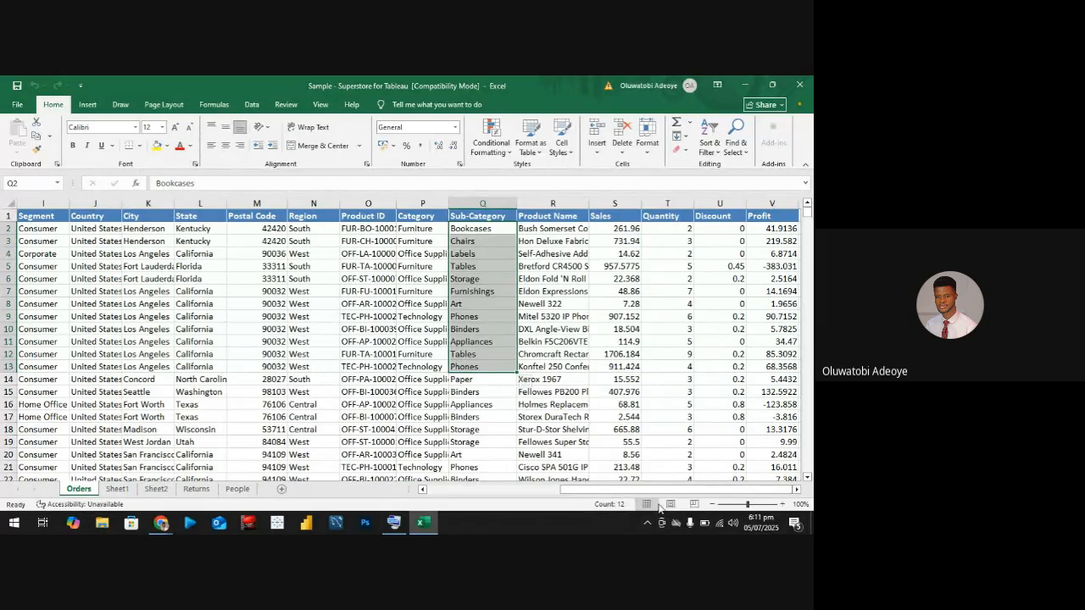
pyautogui.moveTo(711, 231); pyautogui.dragTo(721, 356)
pyautogui.moveTo(673, 229); pyautogui.dragTo(689, 381)
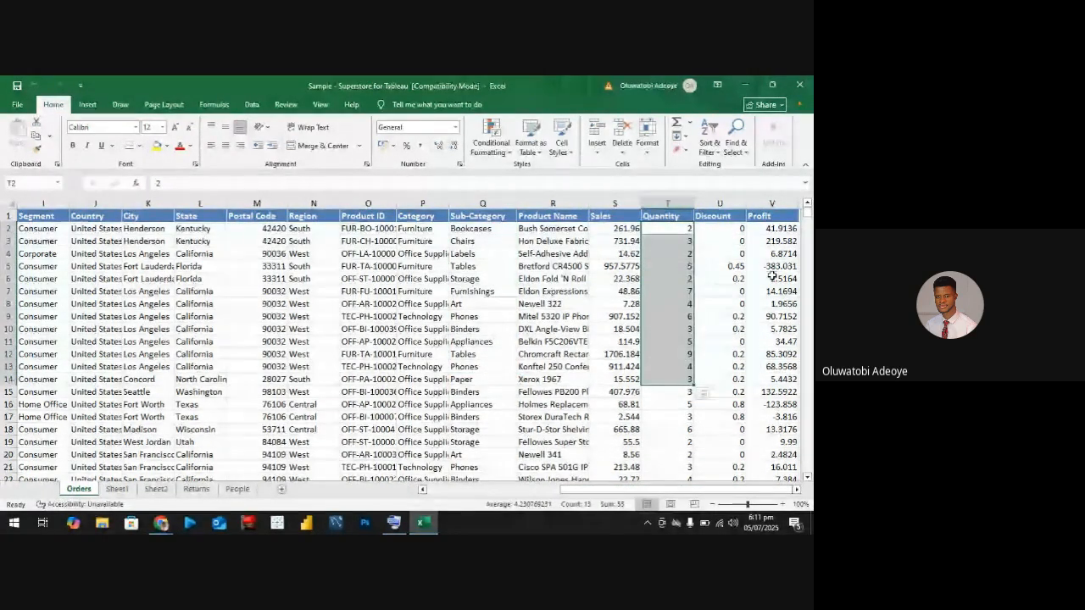
pyautogui.moveTo(778, 241); pyautogui.dragTo(778, 291)
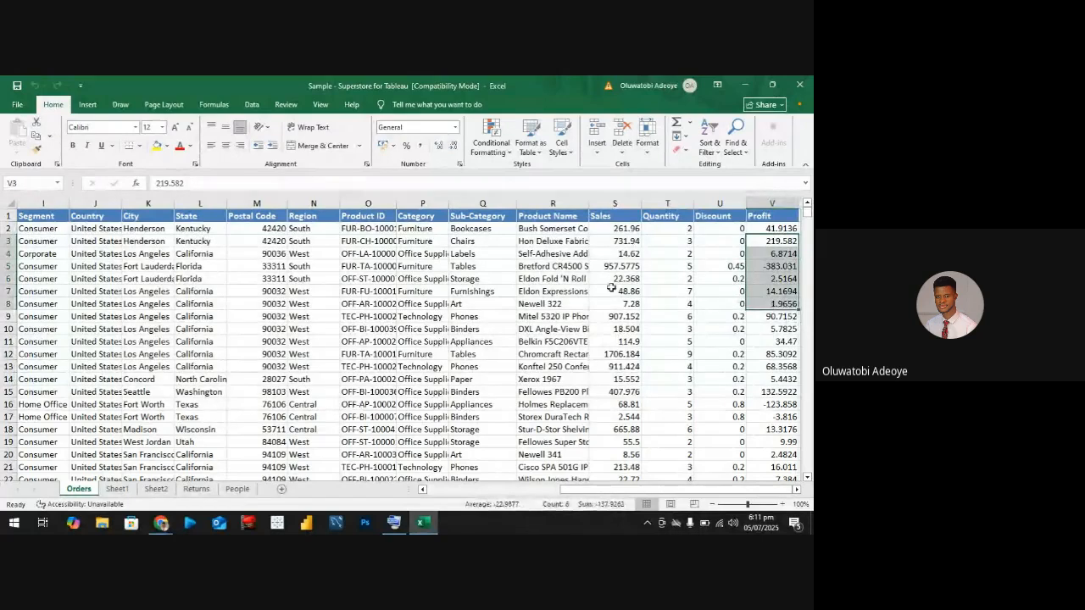
pyautogui.click(610, 288)
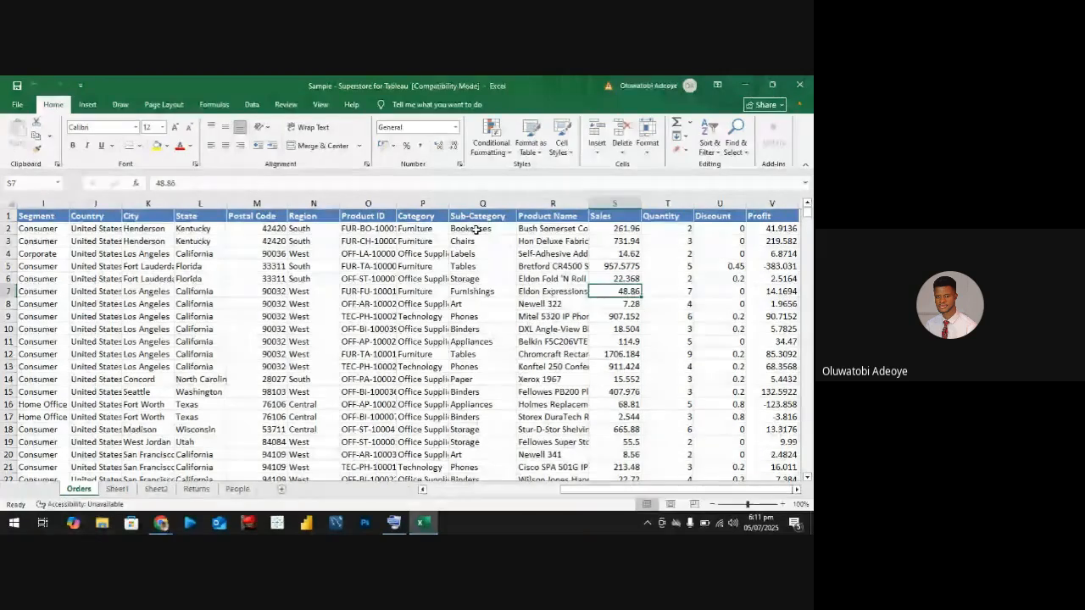
# Compare the entries in the Sub-Category, Segment and Category columns as possible groupings for the order data
pyautogui.moveTo(477, 230); pyautogui.dragTo(480, 316)
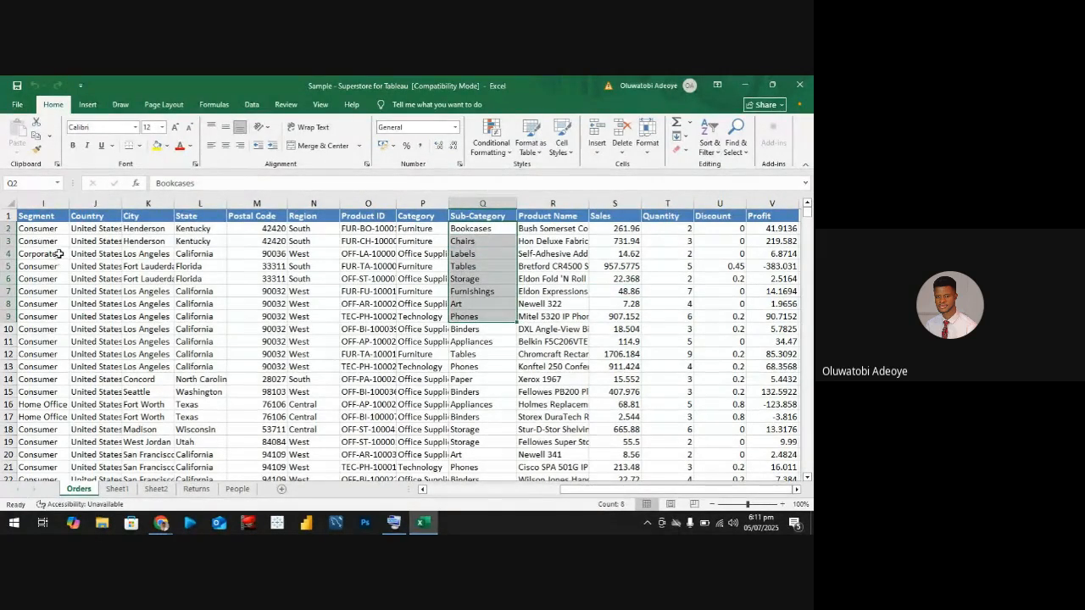
pyautogui.moveTo(38, 241); pyautogui.dragTo(38, 379)
pyautogui.scroll(-5, 38, 381)
pyautogui.scroll(-8, 38, 381)
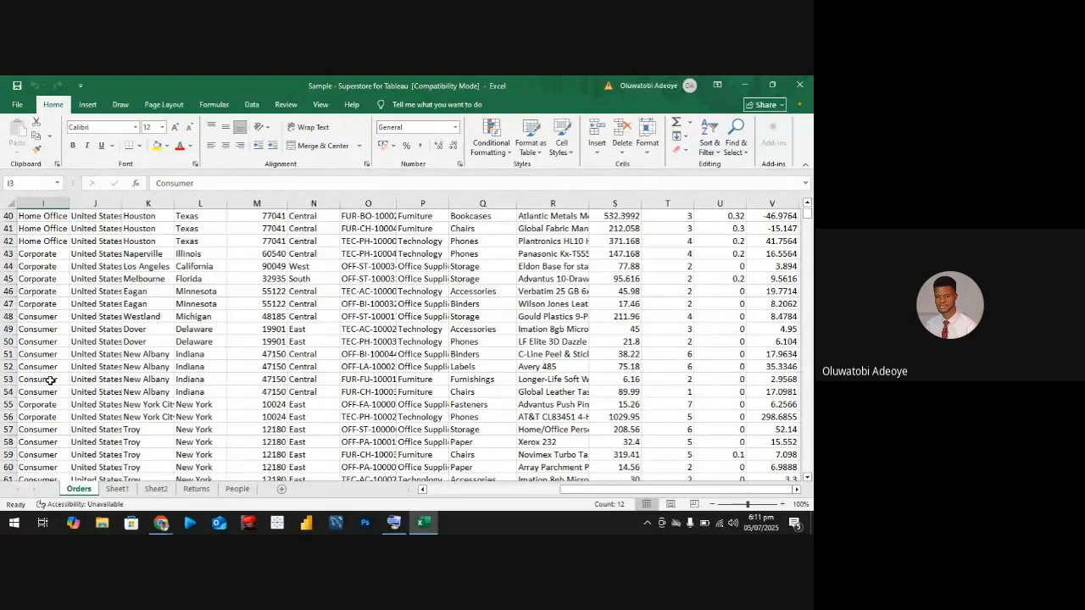
pyautogui.scroll(-11, 50, 381)
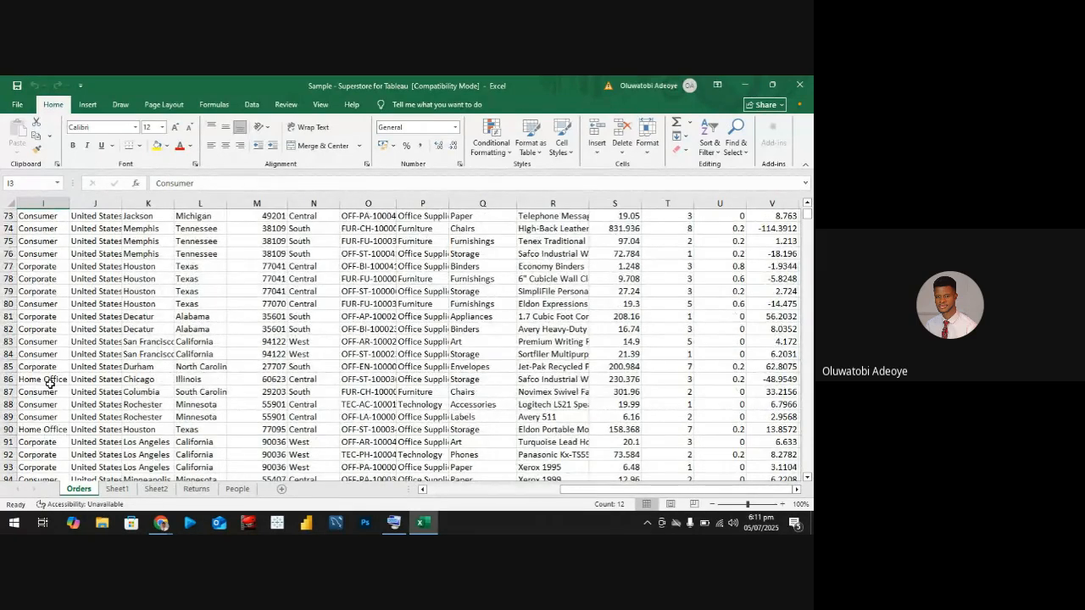
pyautogui.scroll(20, 50, 382)
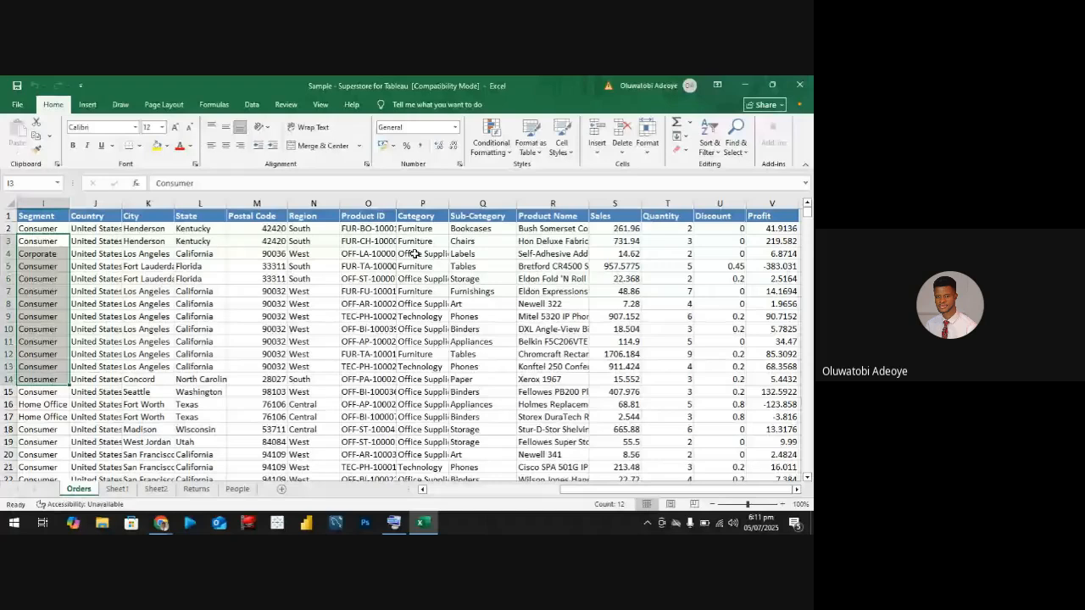
pyautogui.click(422, 229)
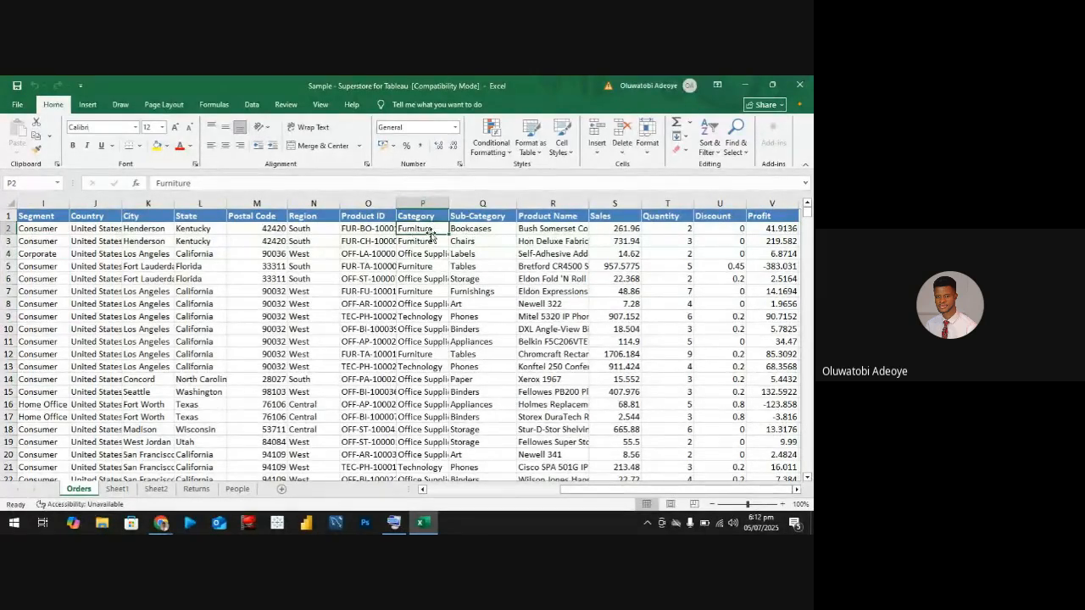
pyautogui.moveTo(430, 235)
pyautogui.mouseDown()
pyautogui.moveTo(432, 408)
pyautogui.moveTo(430, 224)
pyautogui.mouseUp()
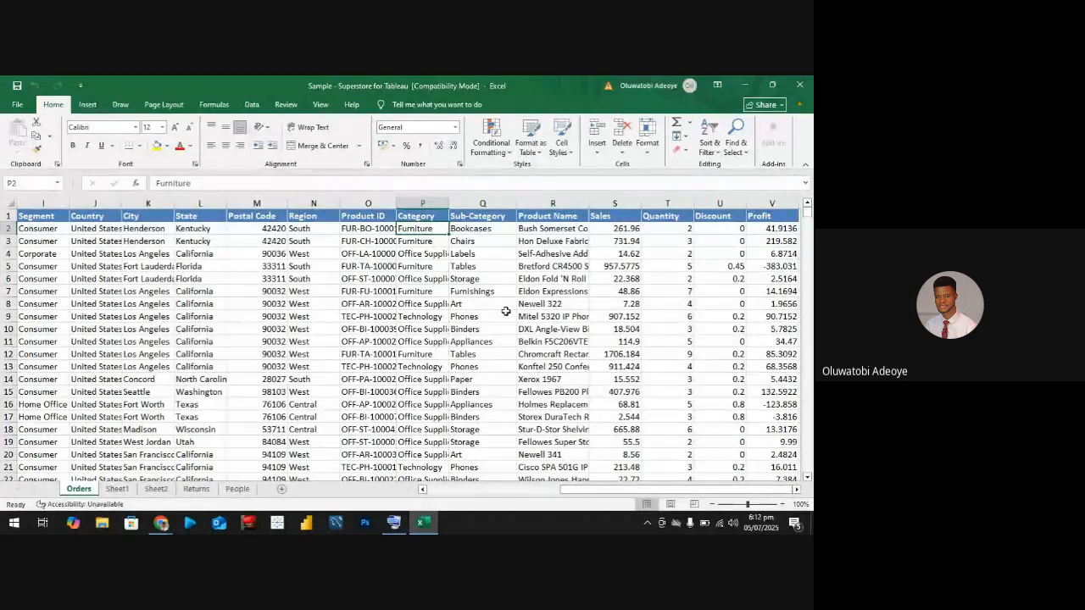
pyautogui.click(426, 290)
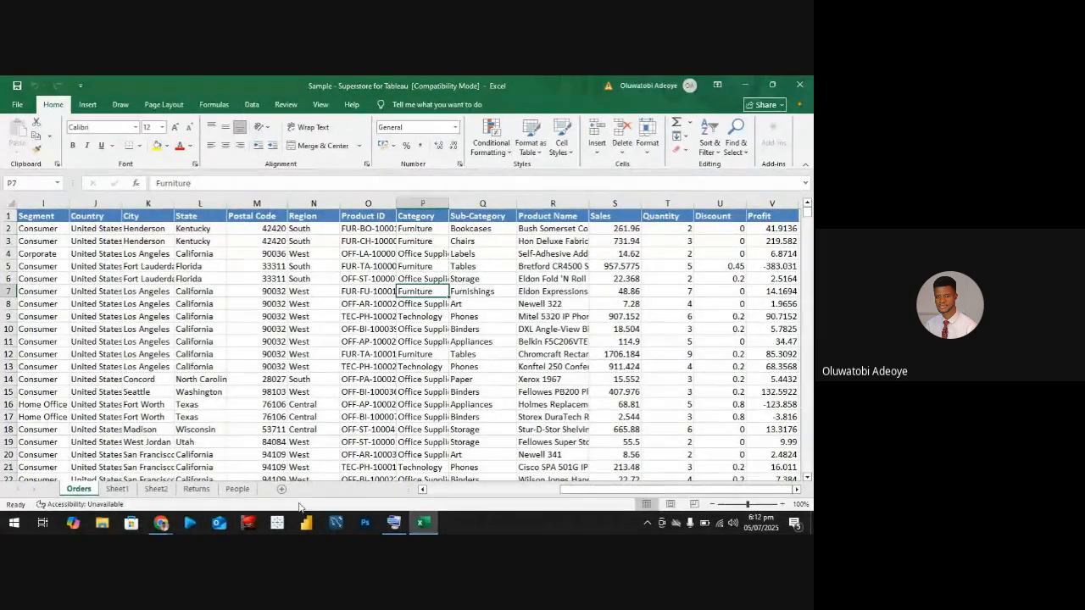
# Add a new worksheet after the People sheet and enter "highest profit by categories" in cell F10
pyautogui.click(237, 489)
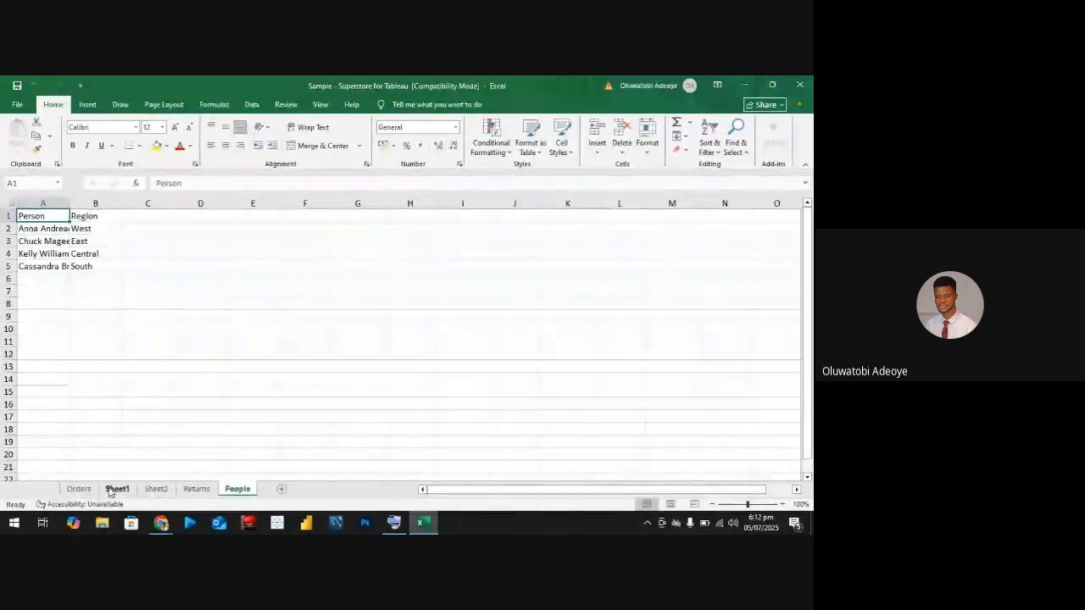
pyautogui.click(282, 489)
pyautogui.click(245, 329)
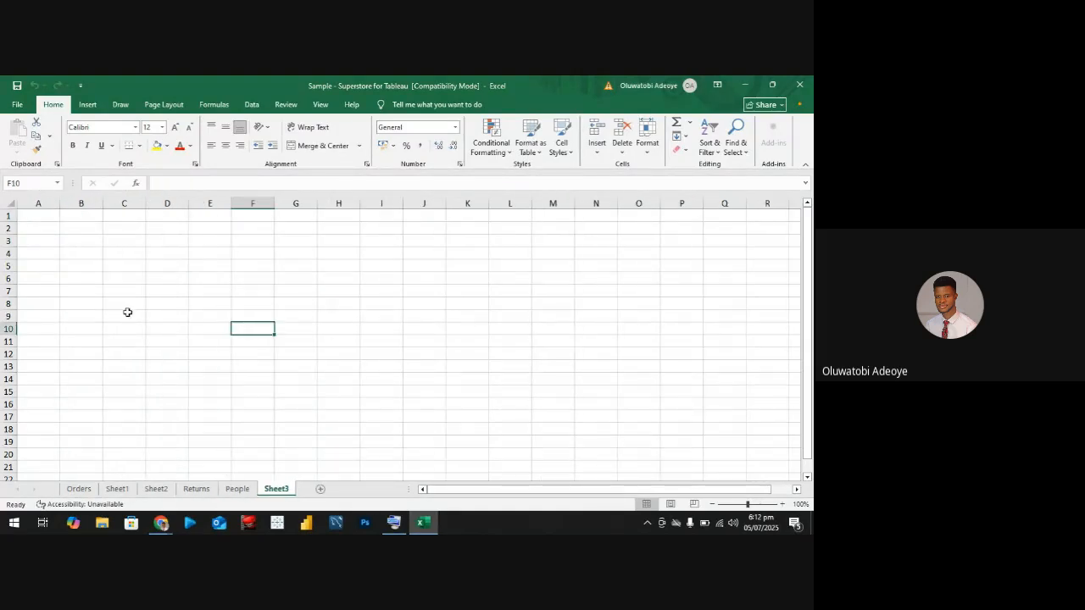
pyautogui.write('highest profit by subcatego')
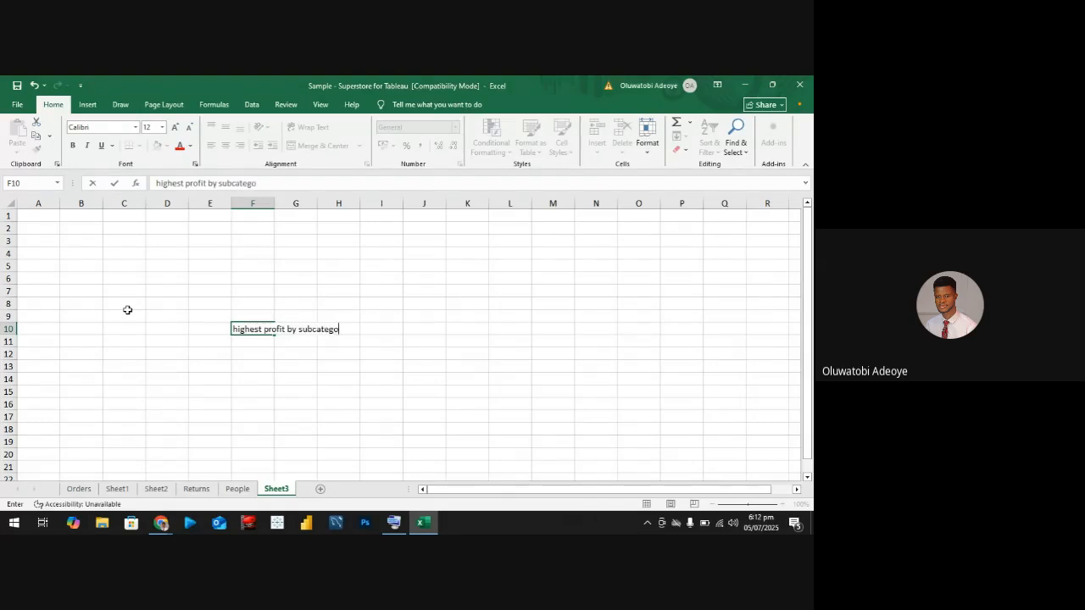
pyautogui.press('BackSpace')
pyautogui.press('BackSpace')
pyautogui.press('BackSpace')
pyautogui.press('BackSpace')
pyautogui.press('BackSpace')
pyautogui.press('BackSpace')
pyautogui.press('BackSpace')
pyautogui.press('BackSpace')
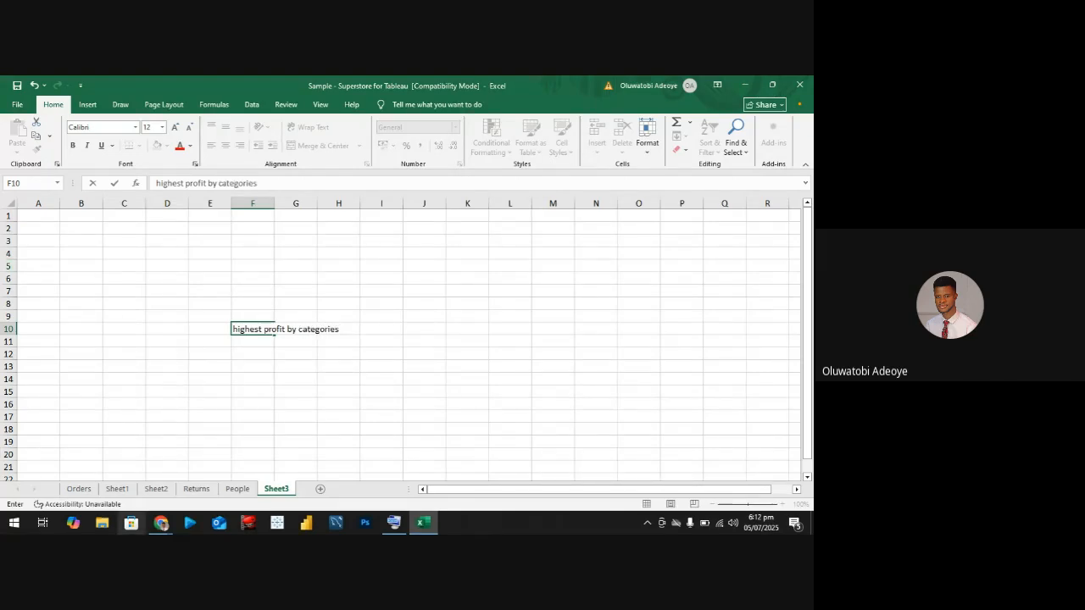
# Convert the entire data range on the Orders sheet into a table with headers
pyautogui.click(79, 489)
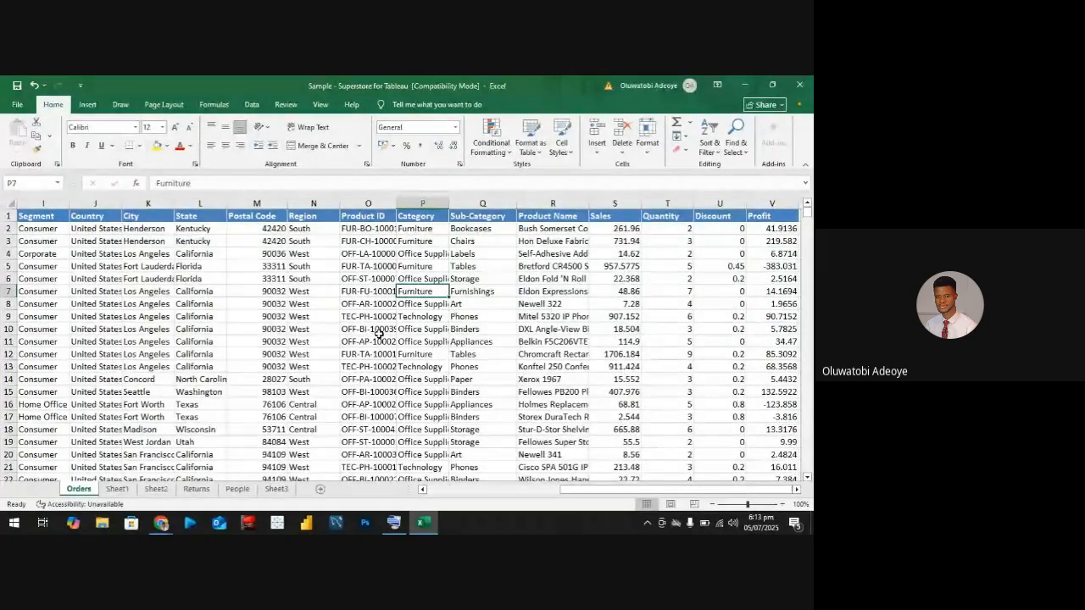
pyautogui.hotkey('ctrl', 'a')
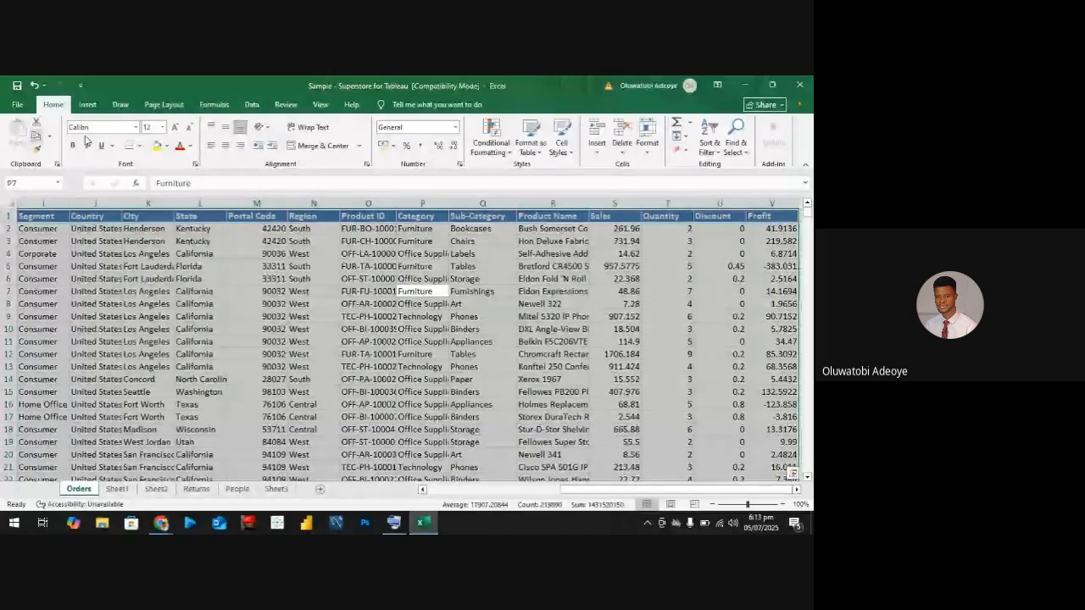
pyautogui.click(89, 105)
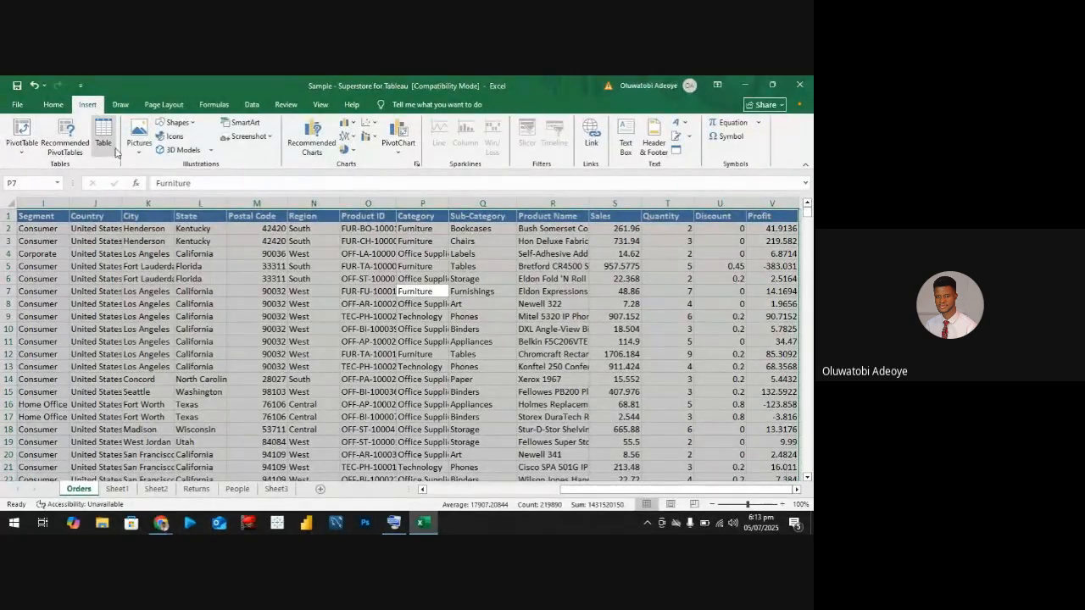
pyautogui.click(105, 142)
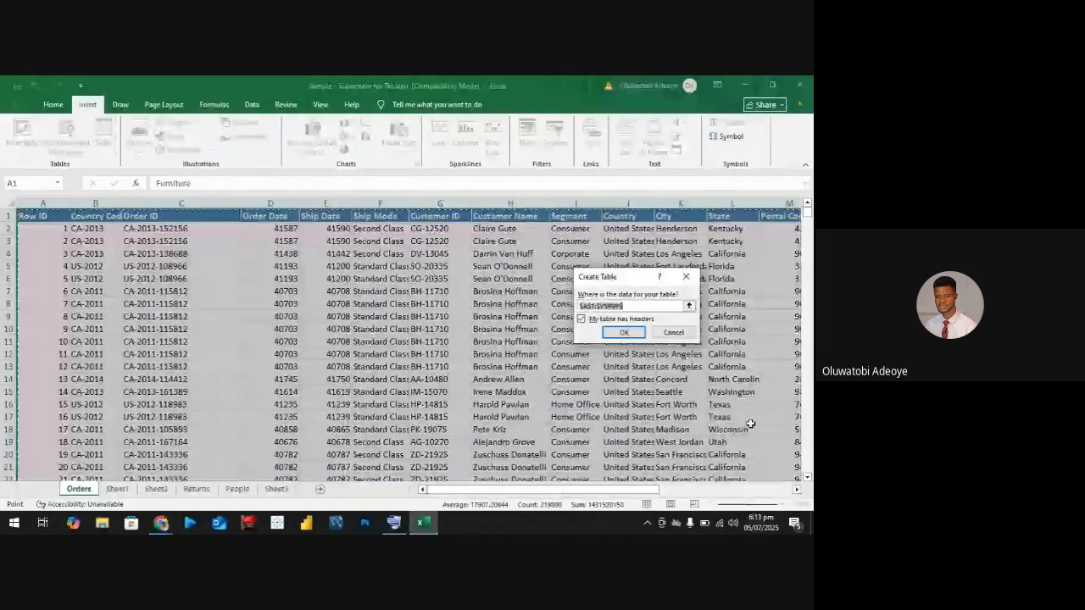
pyautogui.click(624, 332)
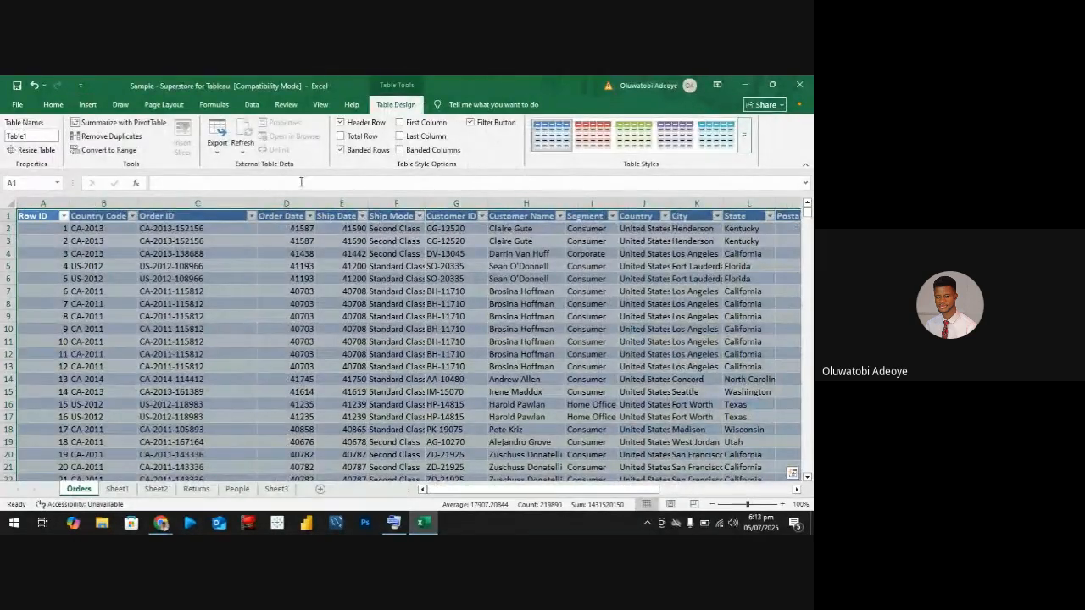
# Check the full extent of Table1 on the Orders sheet and create a PivotTable from it on a new worksheet
pyautogui.click(88, 104)
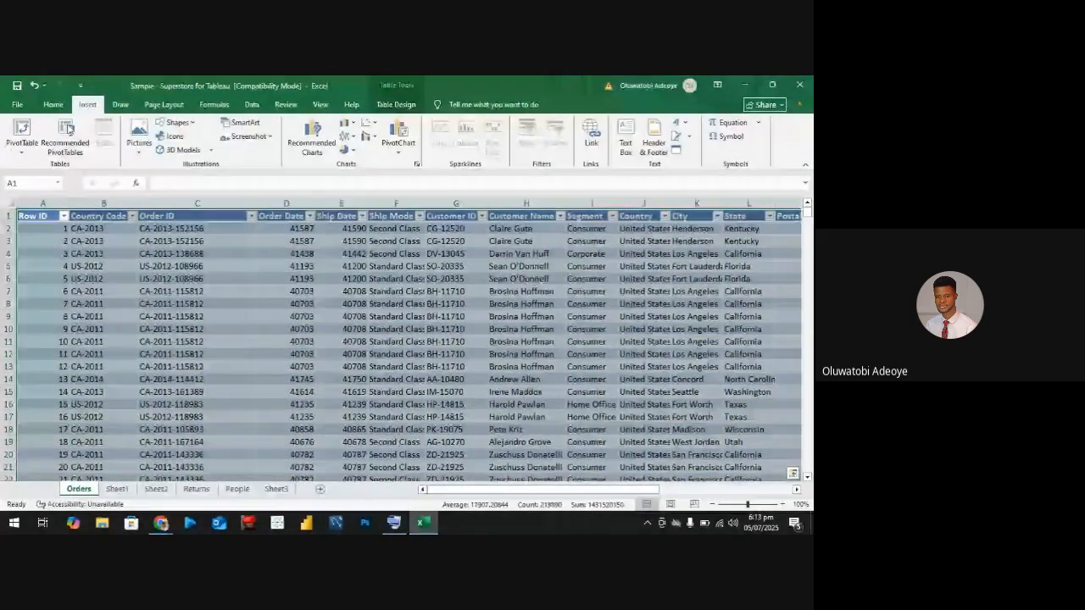
pyautogui.click(24, 136)
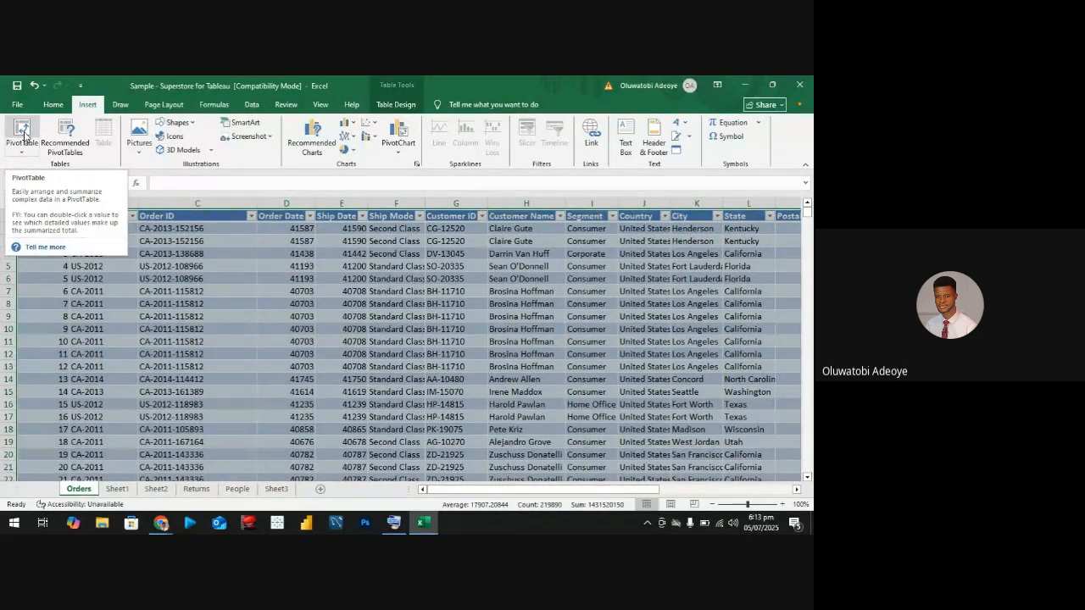
pyautogui.click(24, 133)
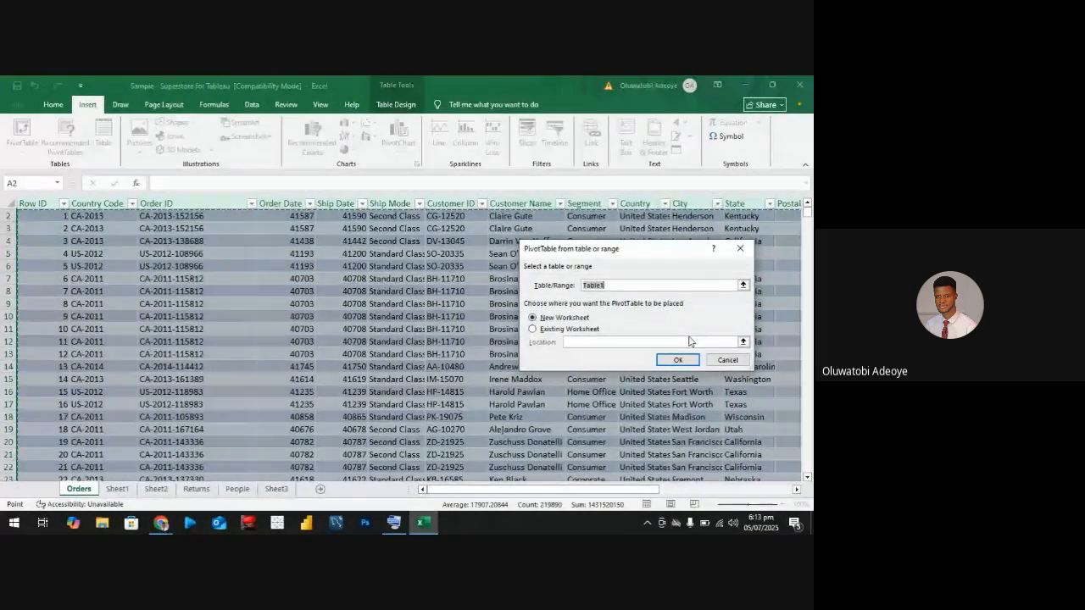
pyautogui.scroll(1, 232, 283)
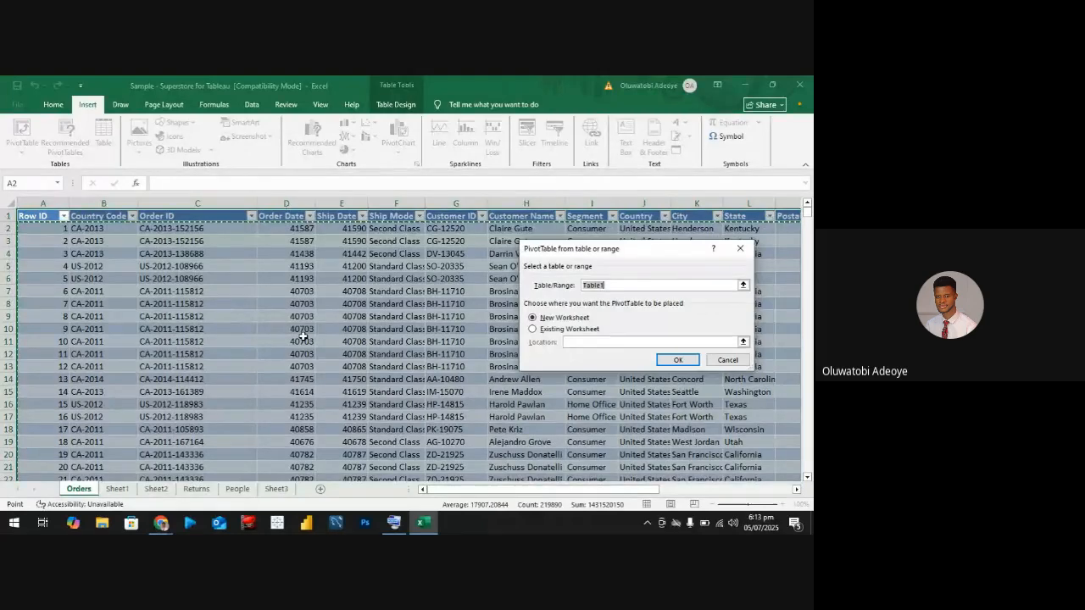
pyautogui.scroll(-19, 309, 342)
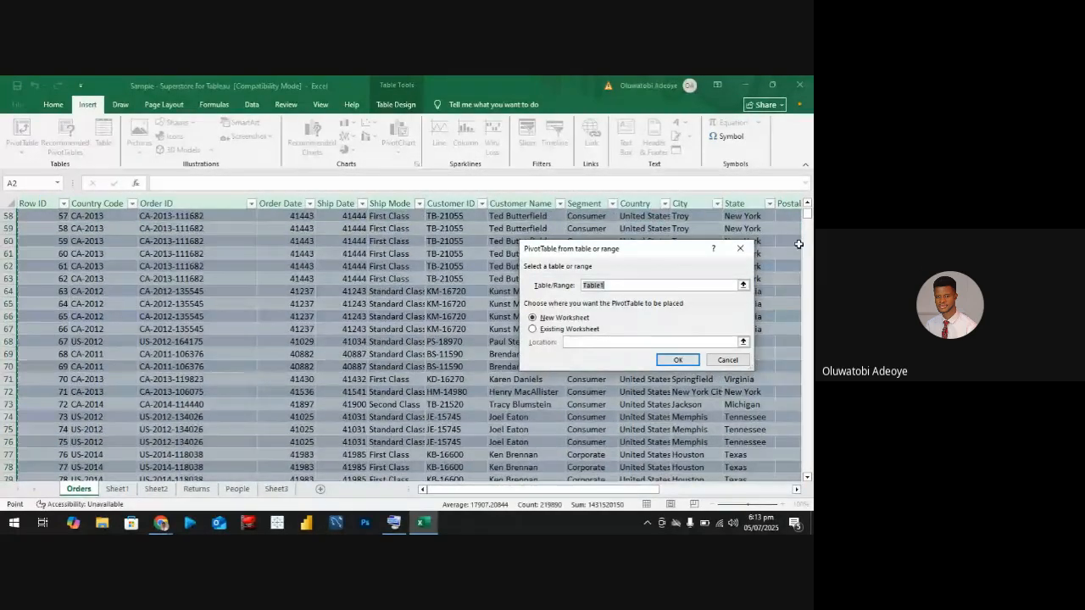
pyautogui.moveTo(807, 295); pyautogui.dragTo(799, 492)
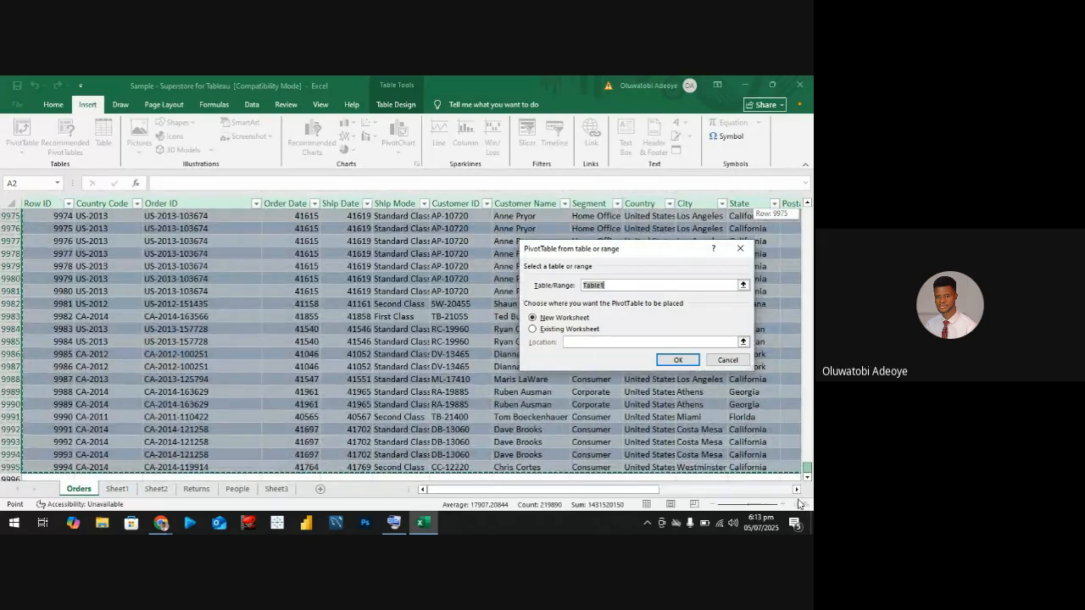
pyautogui.moveTo(647, 491); pyautogui.dragTo(801, 496)
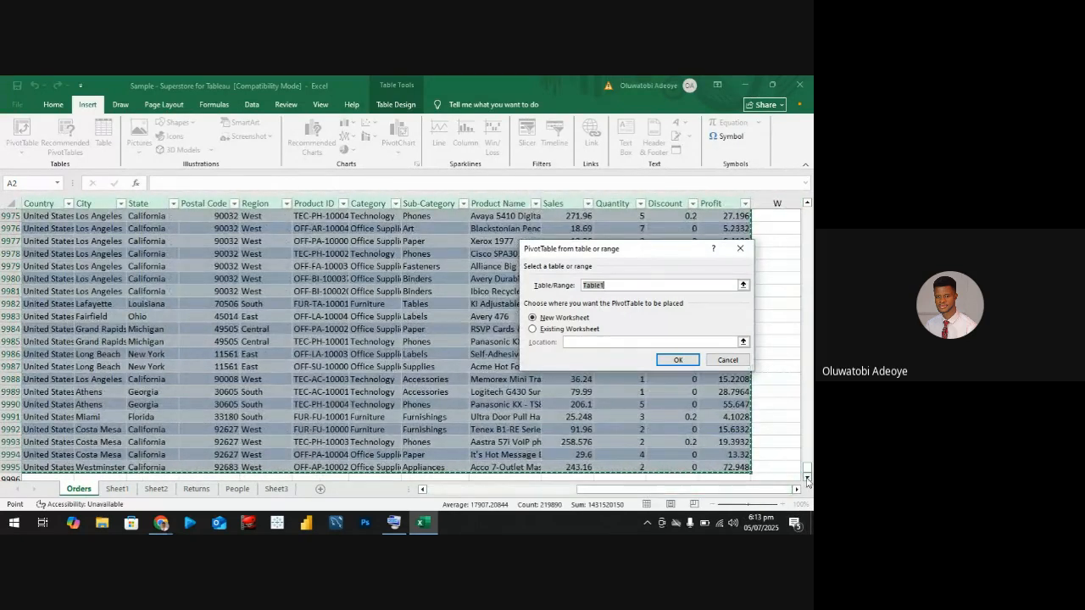
pyautogui.moveTo(806, 467); pyautogui.dragTo(807, 473)
pyautogui.moveTo(807, 472); pyautogui.dragTo(808, 494)
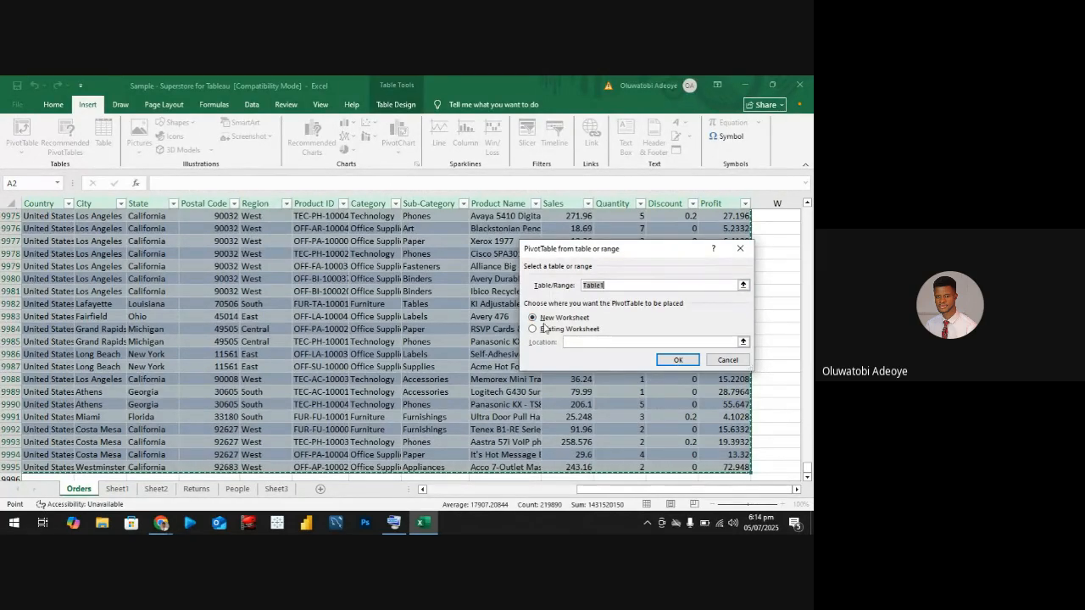
pyautogui.click(673, 365)
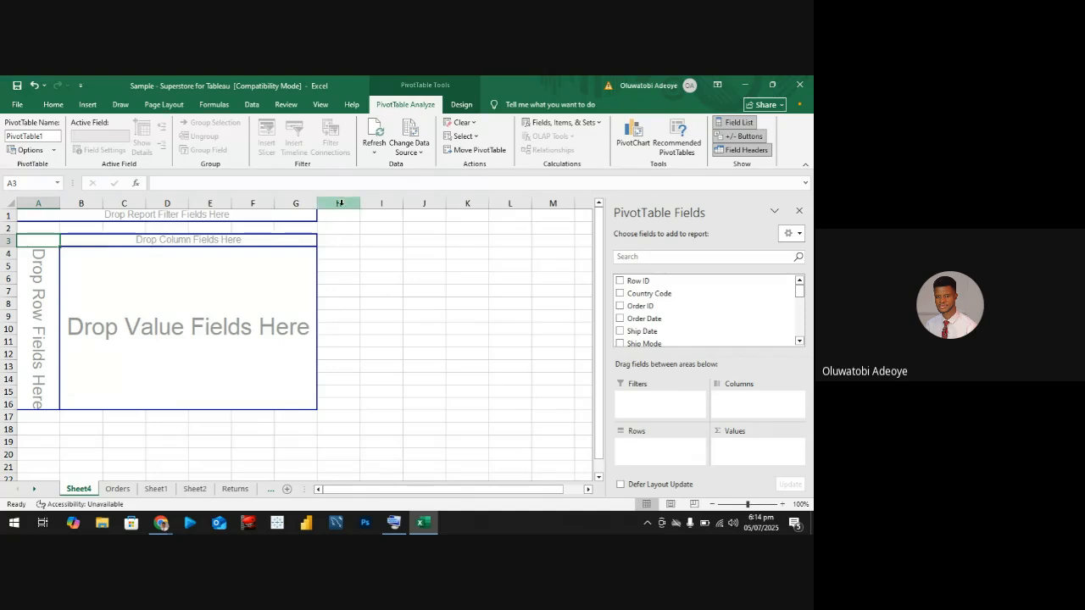
# Undo the PivotTable and the table conversion, and delete the leftover Sheet4 worksheet
pyautogui.hotkey('ctrl', 'z')
pyautogui.hotkey('ctrl', 'z')
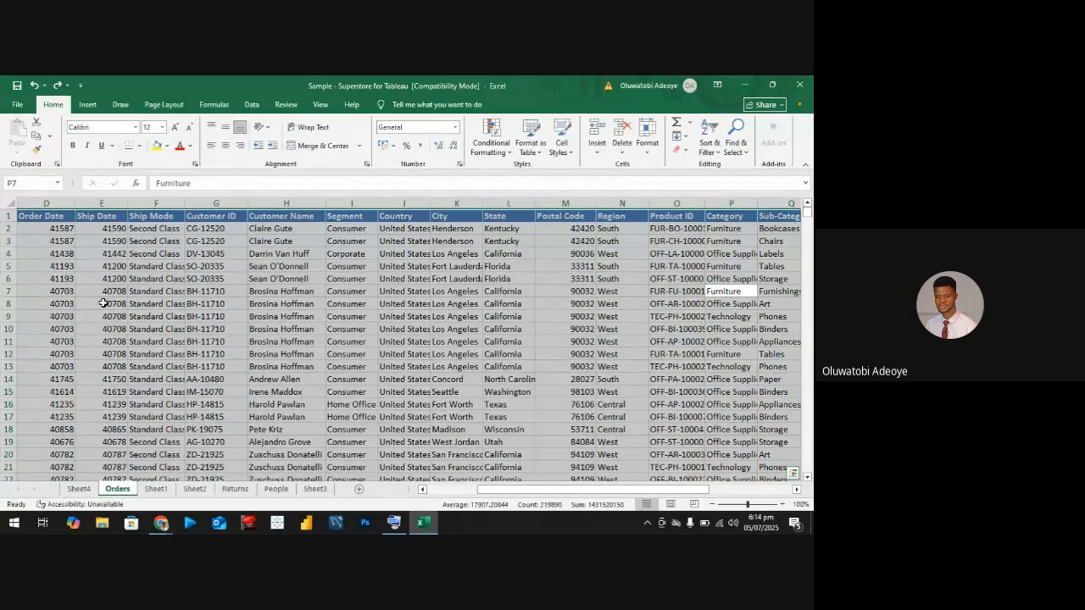
pyautogui.click(80, 489)
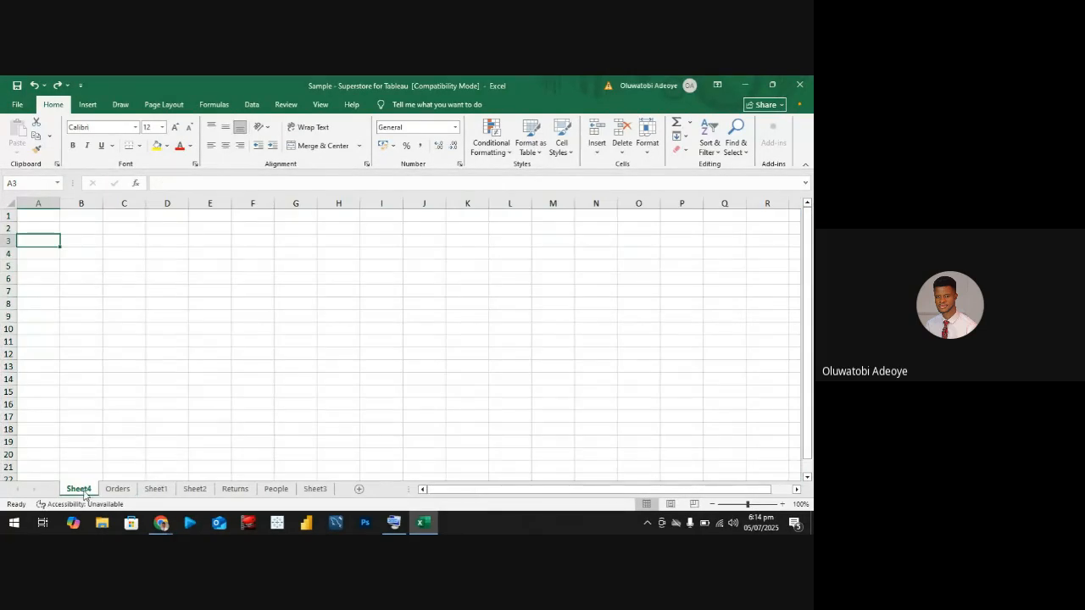
pyautogui.rightClick(80, 490)
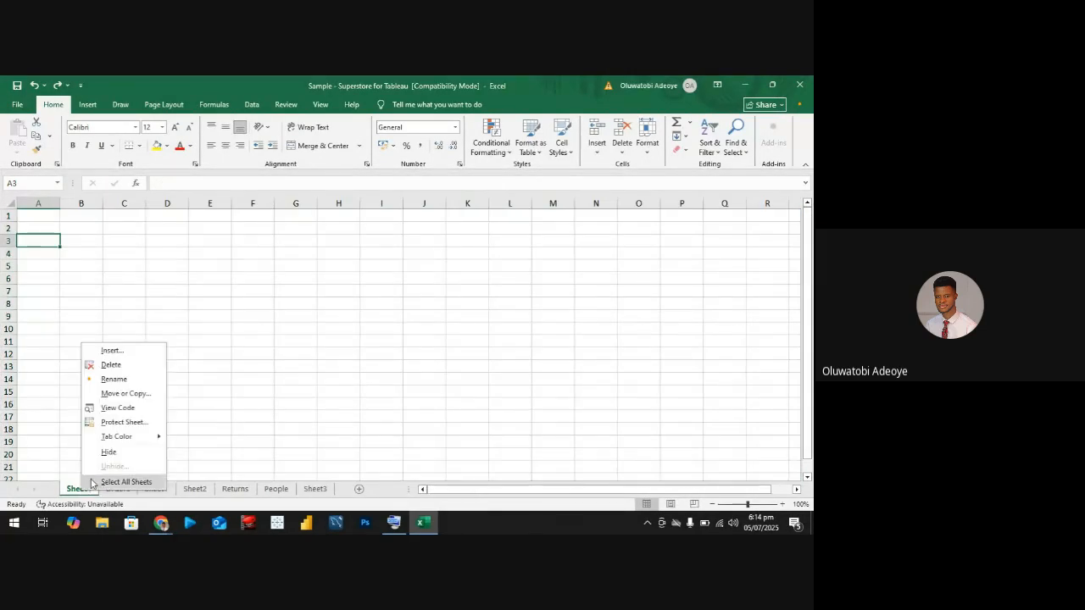
pyautogui.click(111, 379)
pyautogui.click(106, 489)
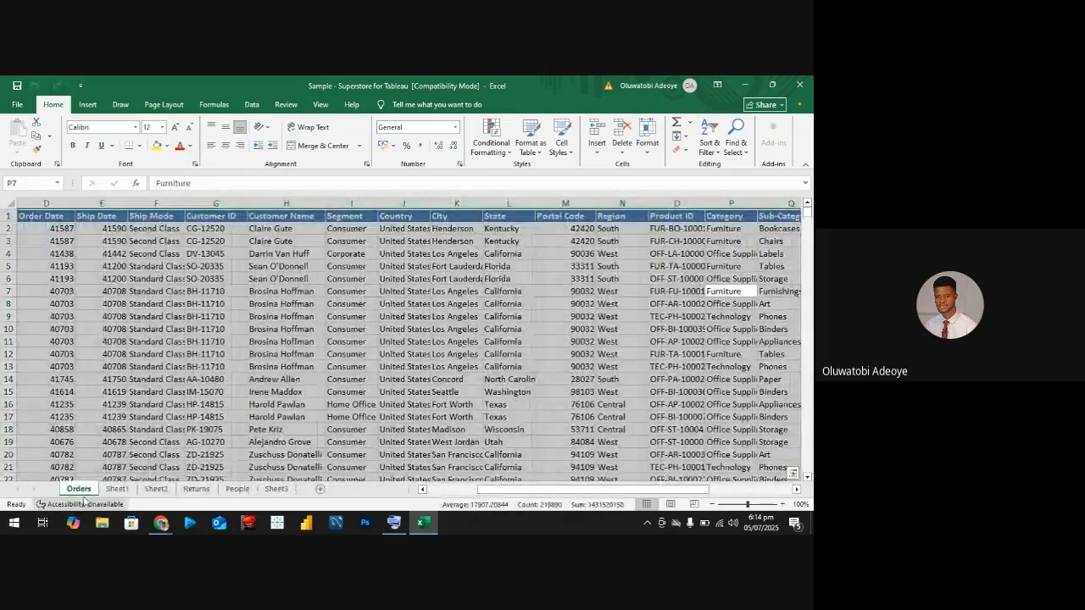
# Convert the whole Orders data range A1:V9995 into a table with headers again
pyautogui.click(243, 361)
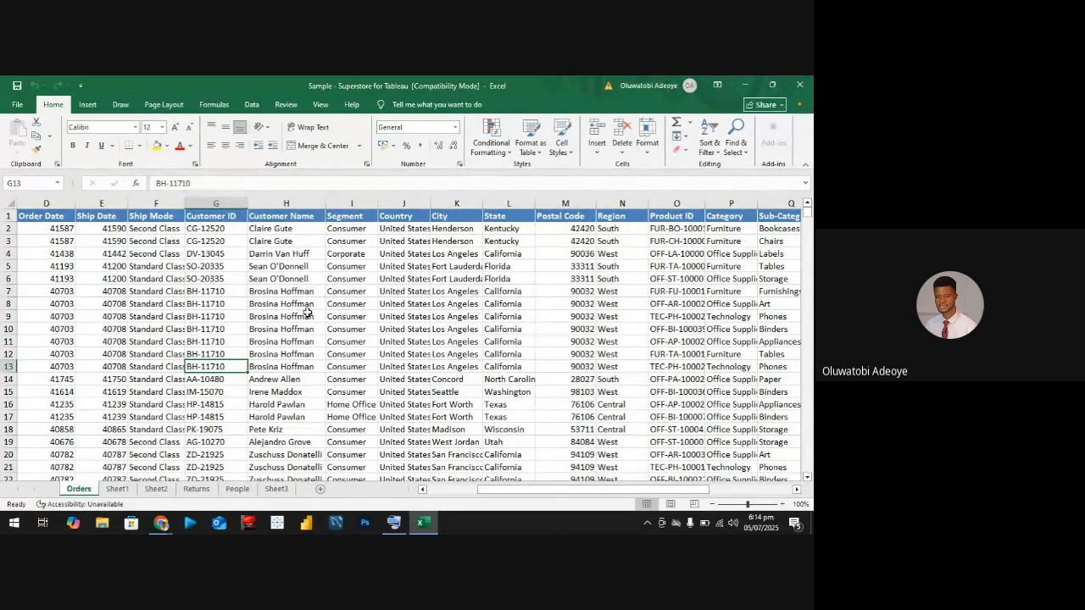
pyautogui.click(213, 218)
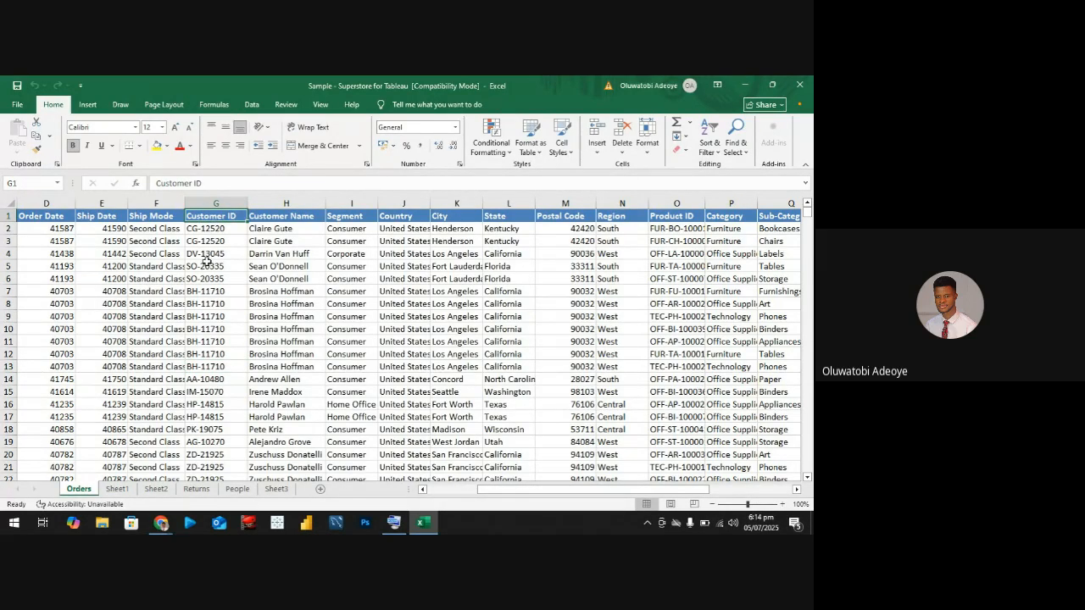
pyautogui.click(206, 265)
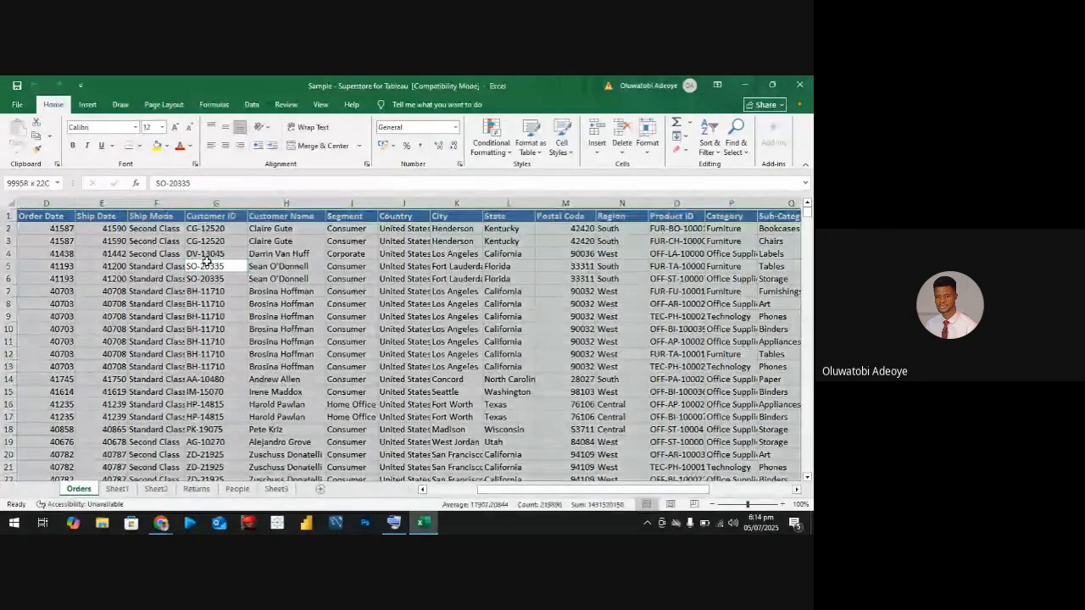
pyautogui.hotkey('ctrl', 'a')
pyautogui.click(89, 105)
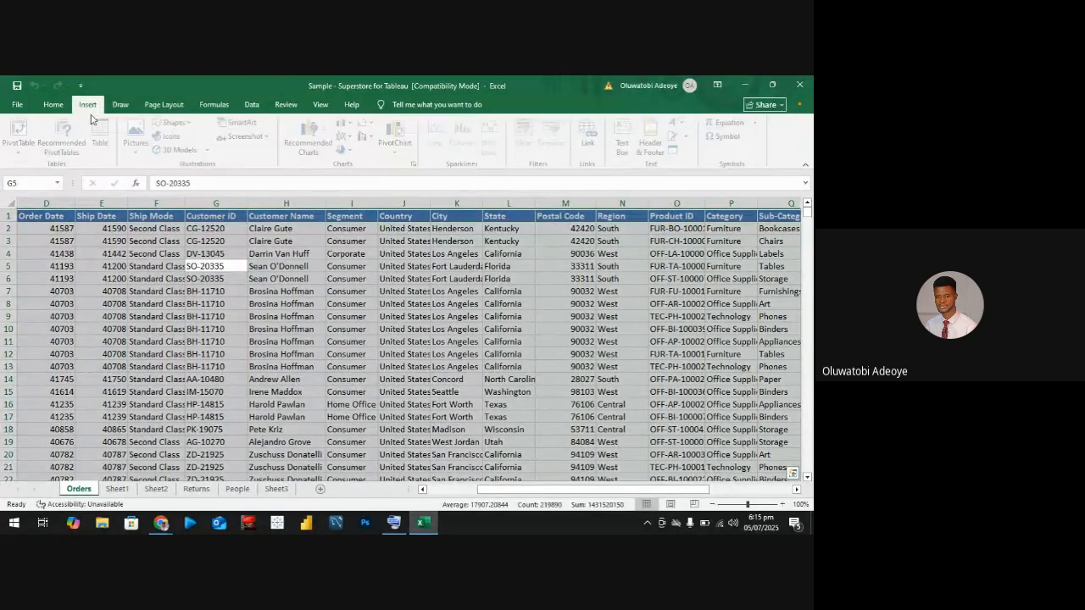
pyautogui.click(100, 131)
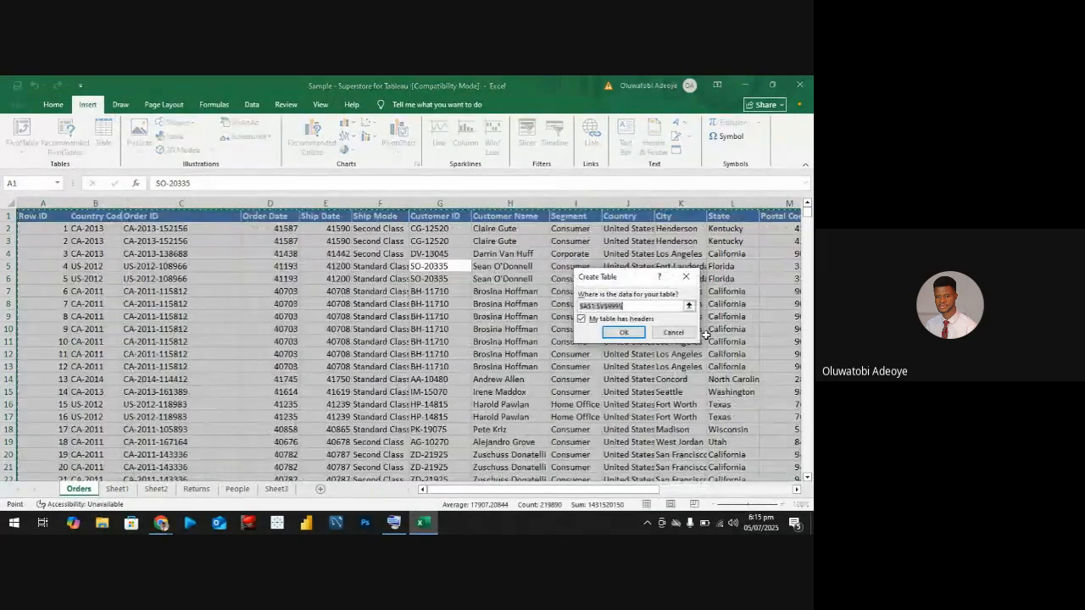
pyautogui.click(622, 332)
pyautogui.click(493, 362)
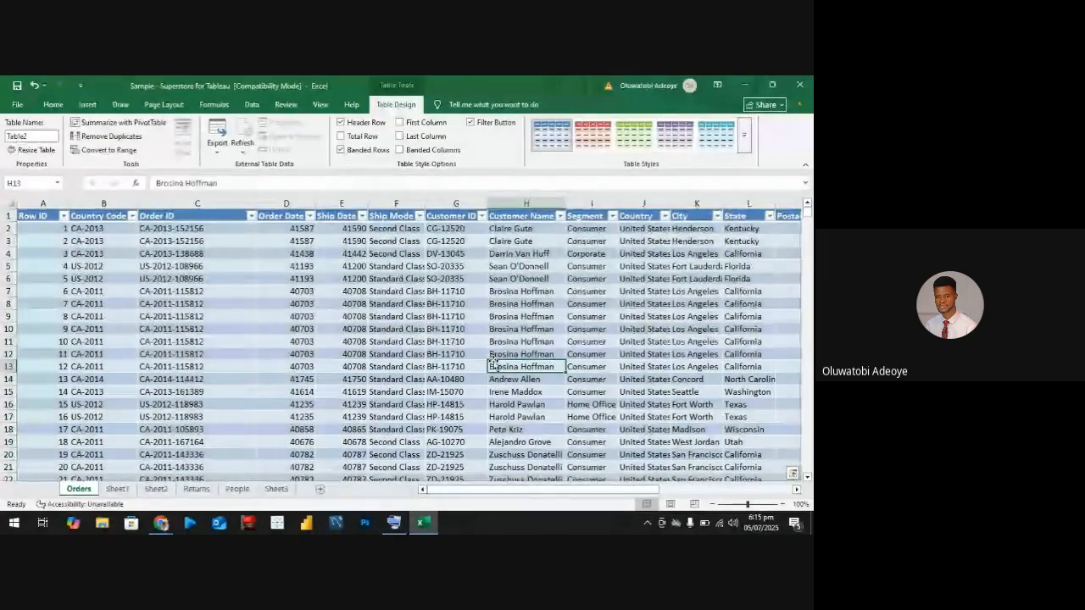
# Convert the Orders table back to a normal range and select all of its data including the headers
pyautogui.click(301, 318)
pyautogui.hotkey('ctrl', 'a')
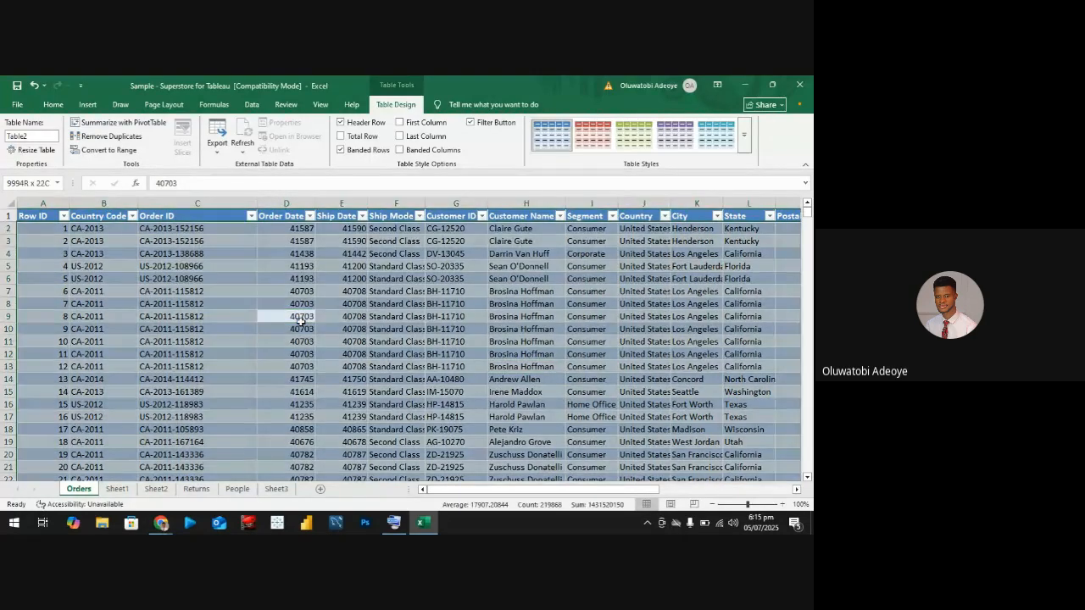
pyautogui.click(53, 105)
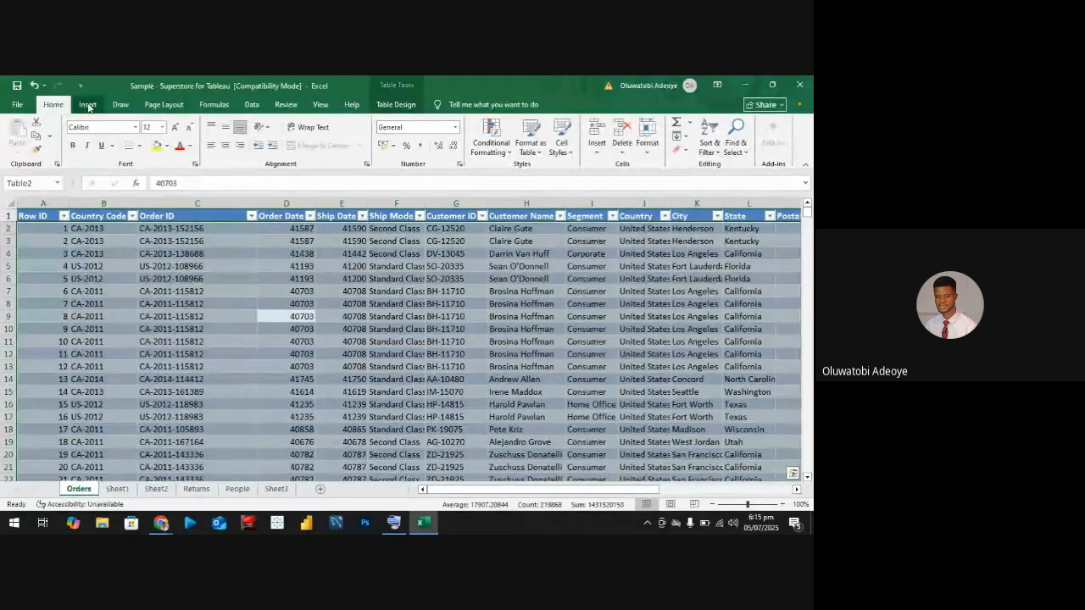
pyautogui.click(379, 105)
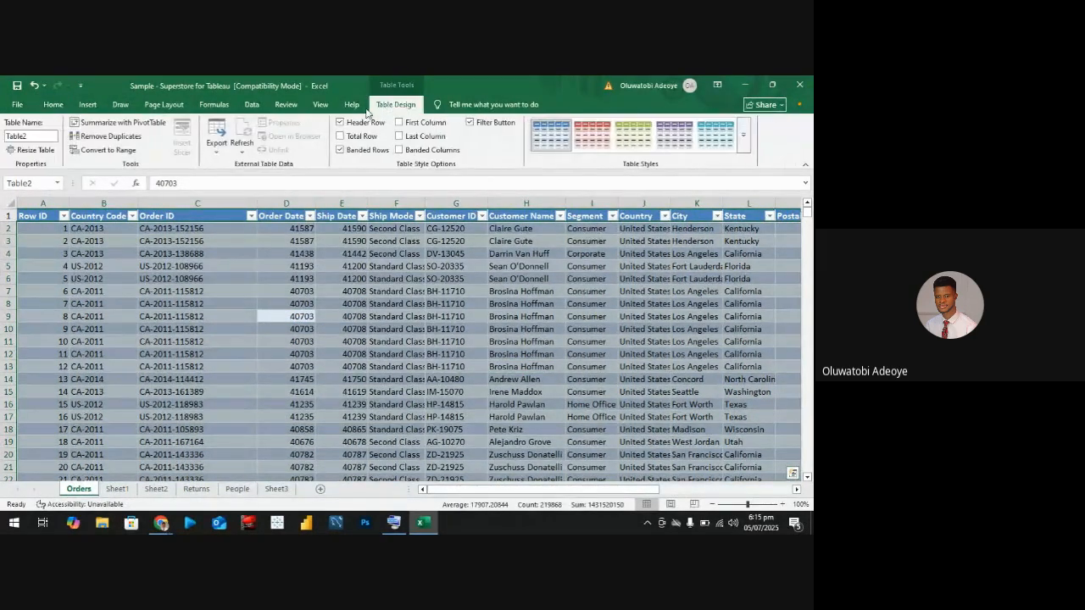
pyautogui.click(108, 150)
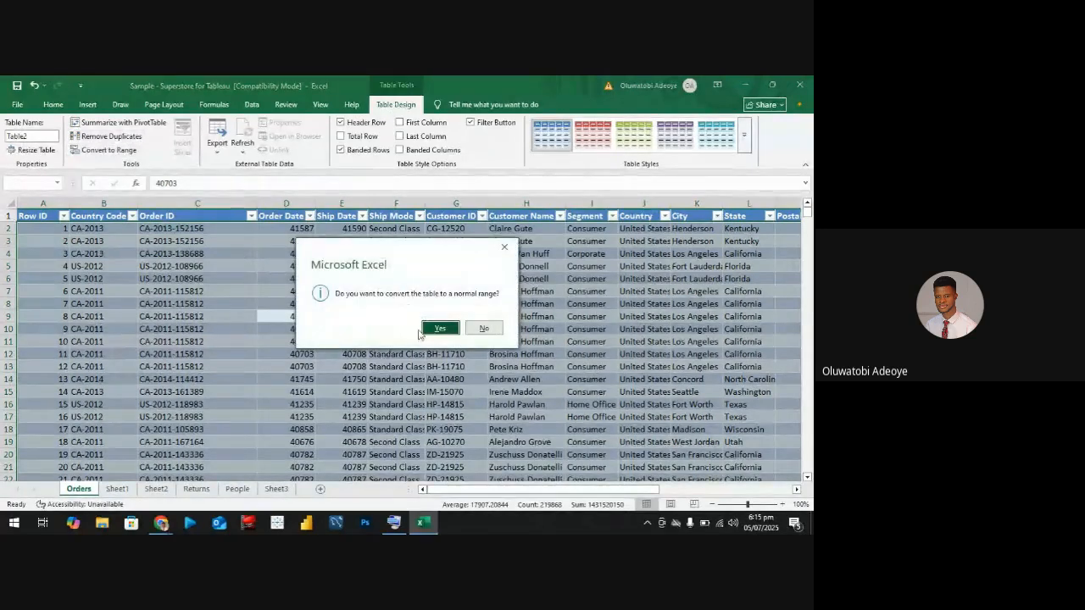
pyautogui.click(428, 328)
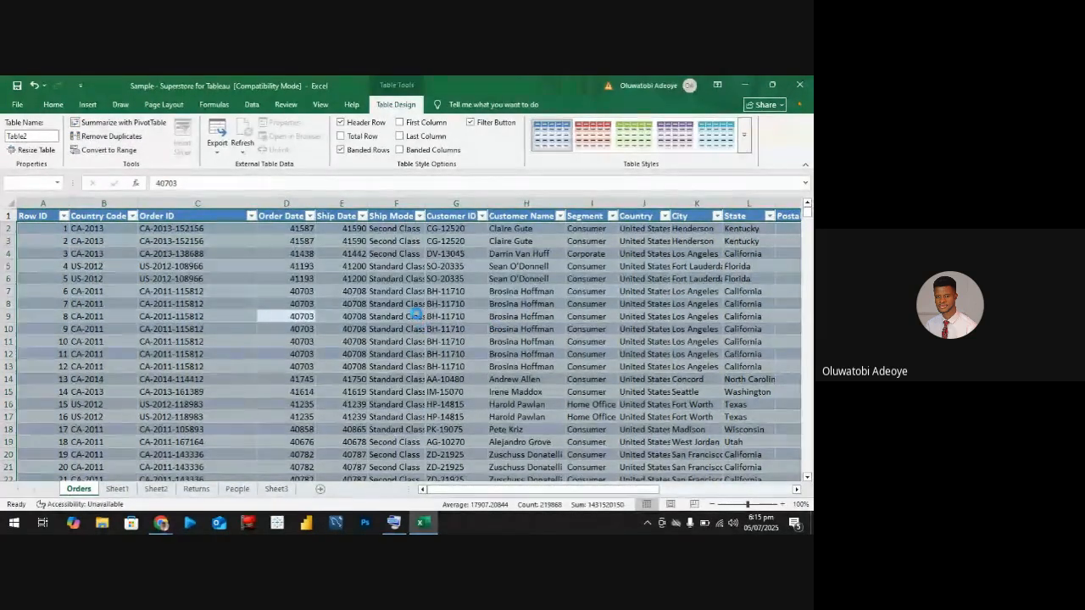
pyautogui.click(410, 315)
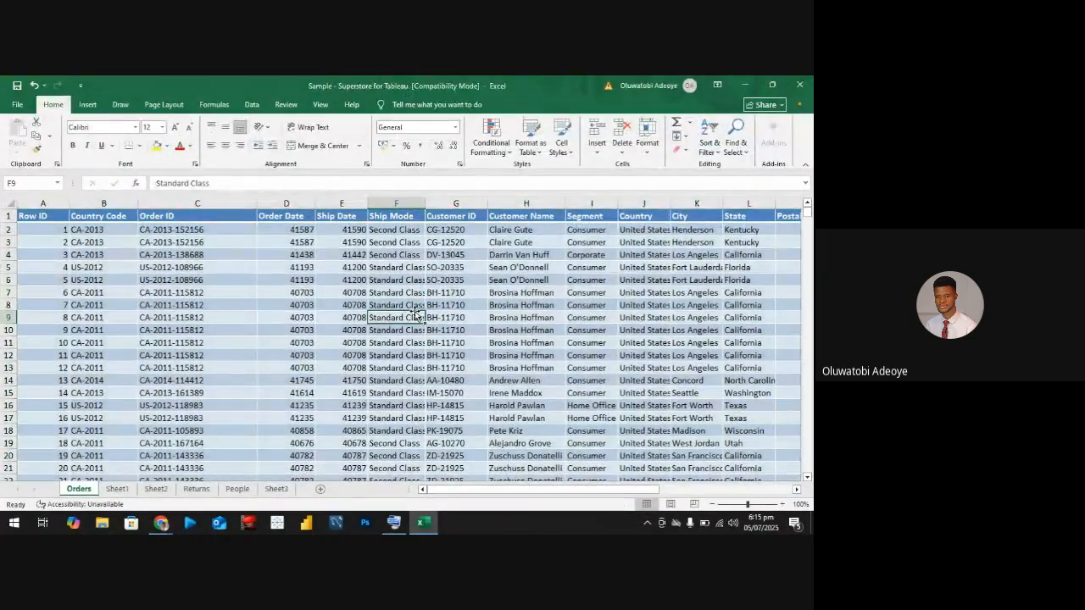
pyautogui.hotkey('ctrl', 'a')
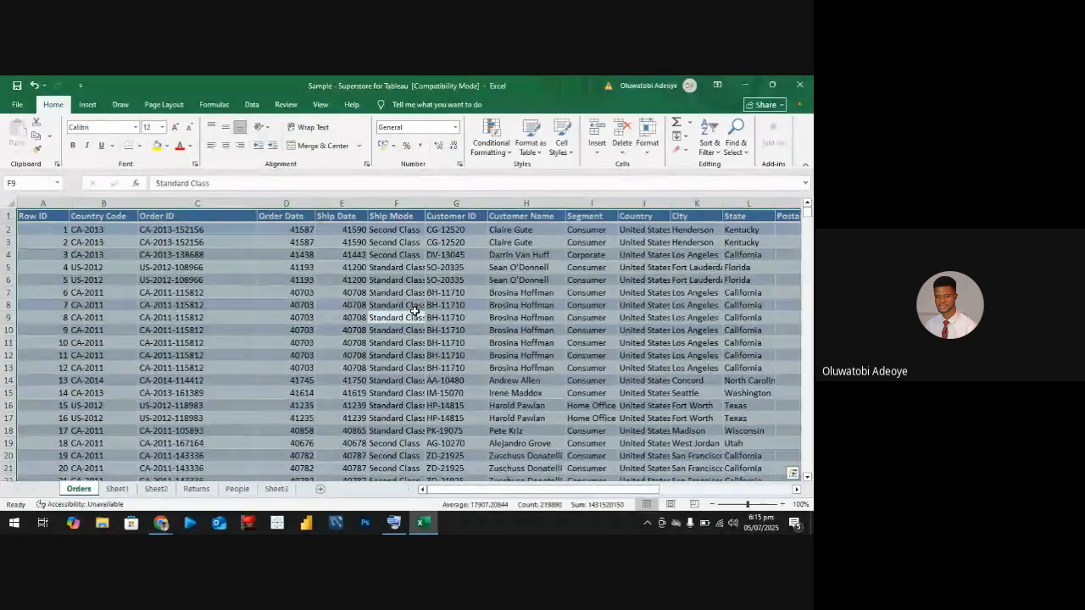
pyautogui.click(89, 104)
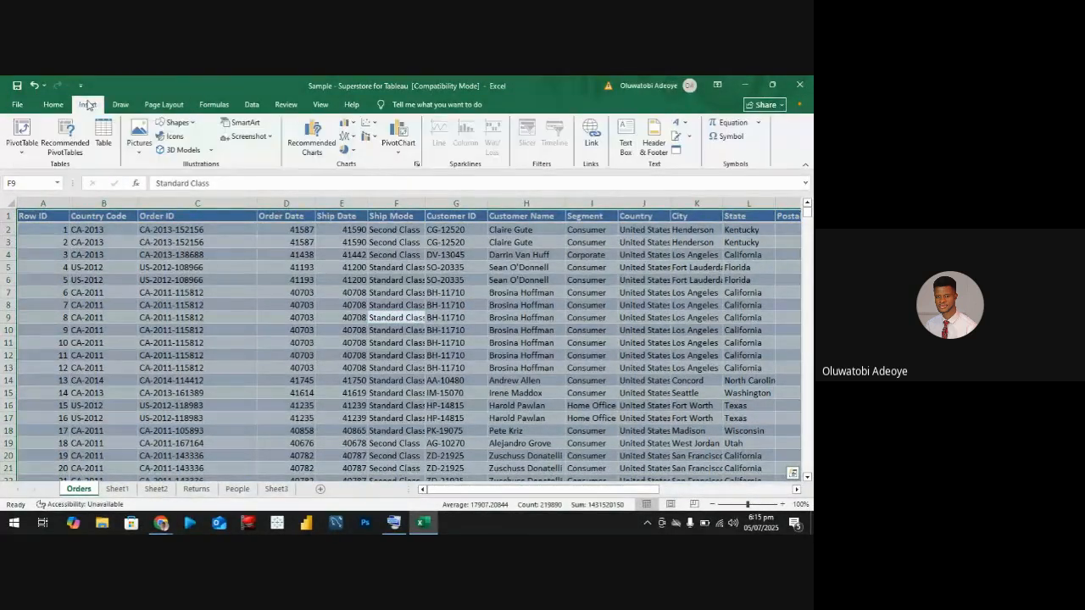
pyautogui.click(22, 136)
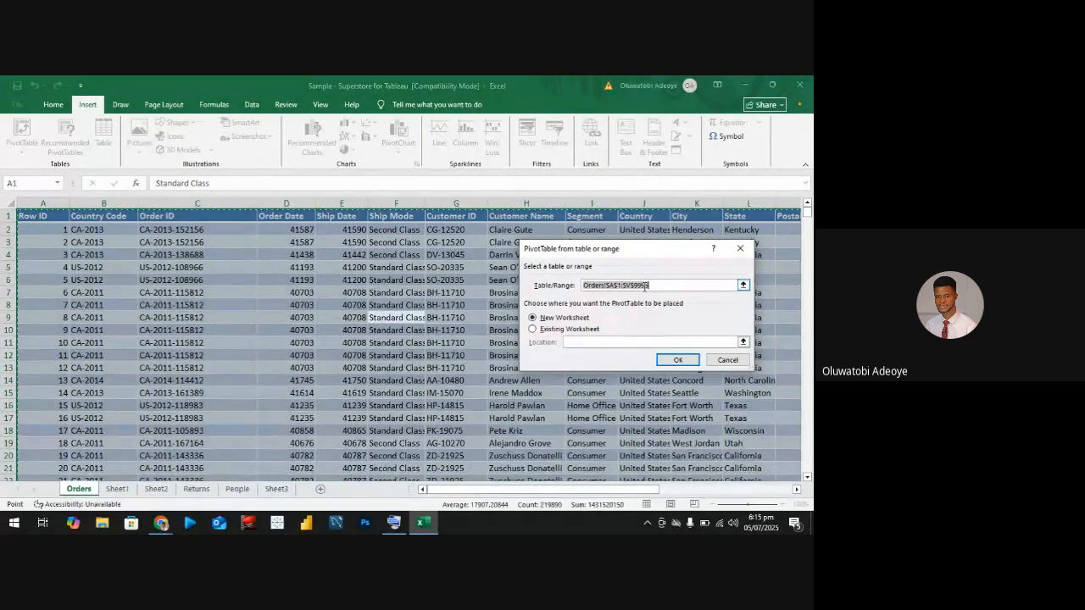
pyautogui.click(719, 362)
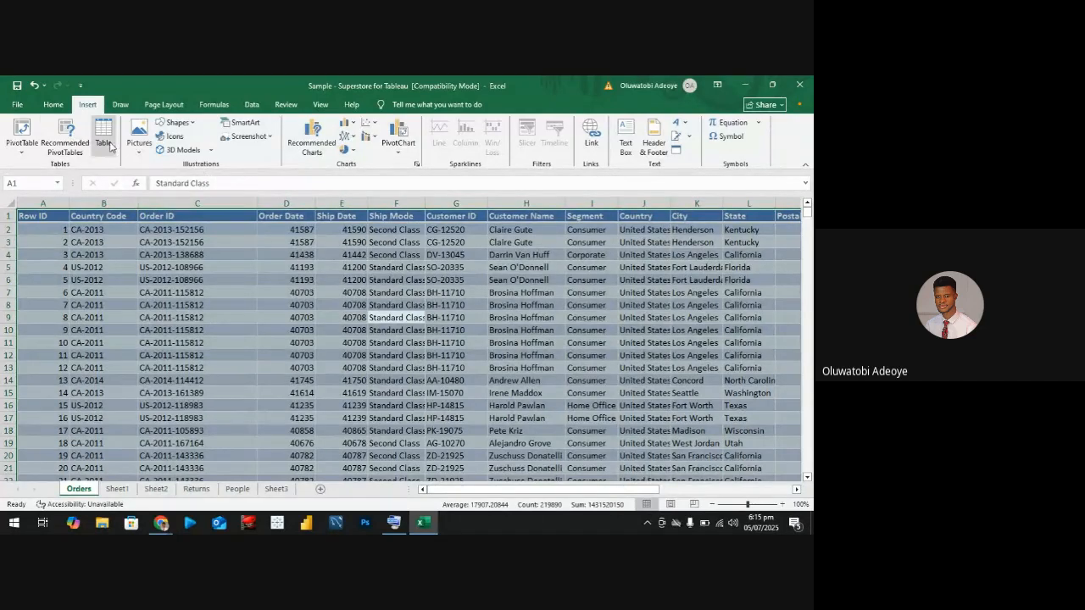
# Clear all formatting from the Orders data, including the header row
pyautogui.click(53, 105)
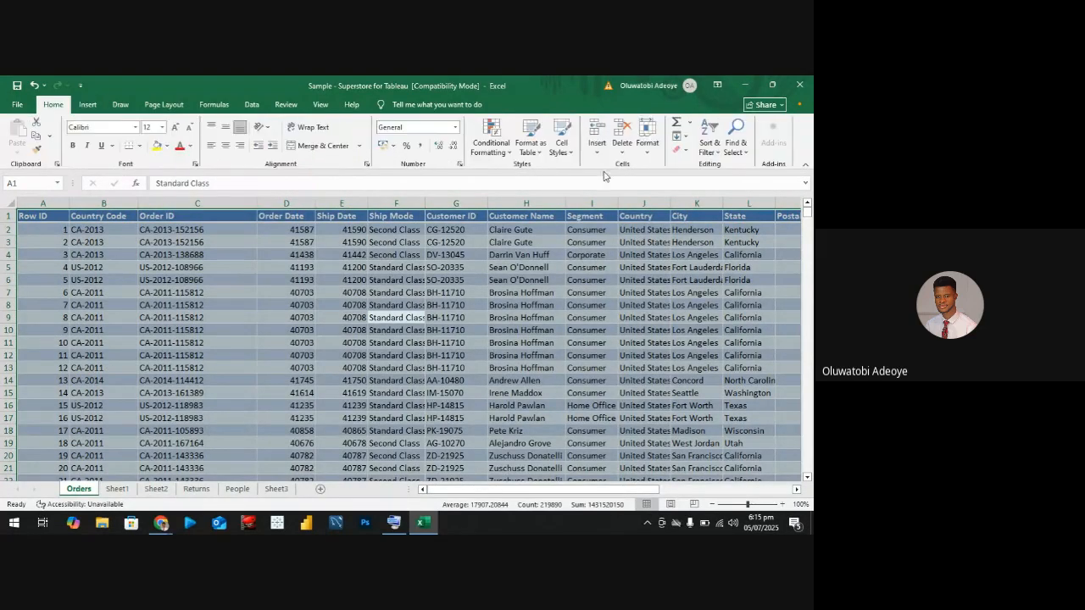
pyautogui.click(680, 150)
pyautogui.click(704, 180)
pyautogui.click(485, 291)
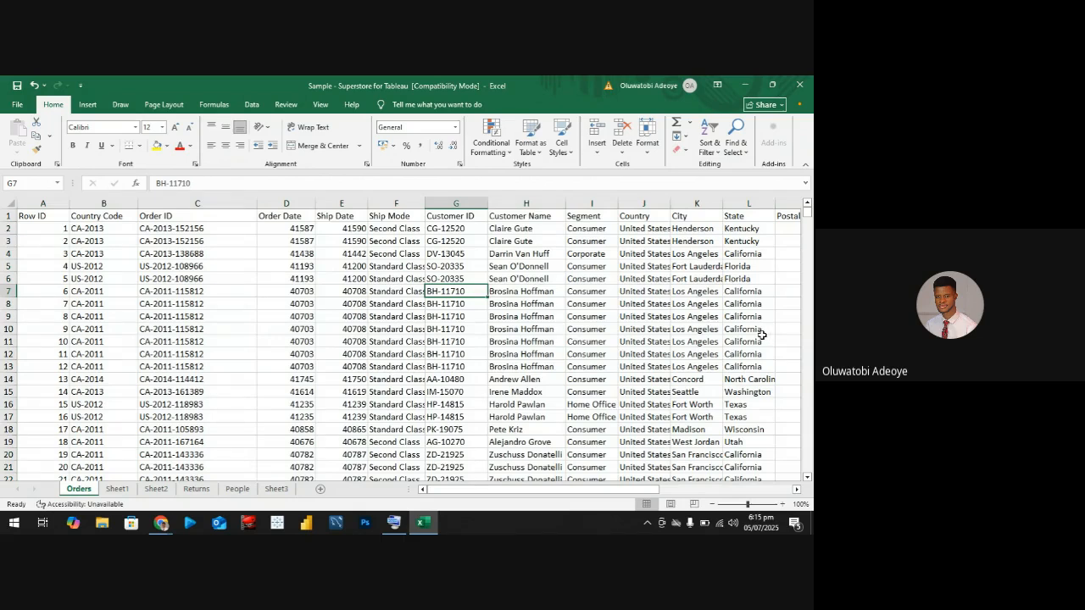
# Create a PivotTable on a new worksheet from the unformatted Orders range A1:V9995
pyautogui.hotkey('ctrl', 'a')
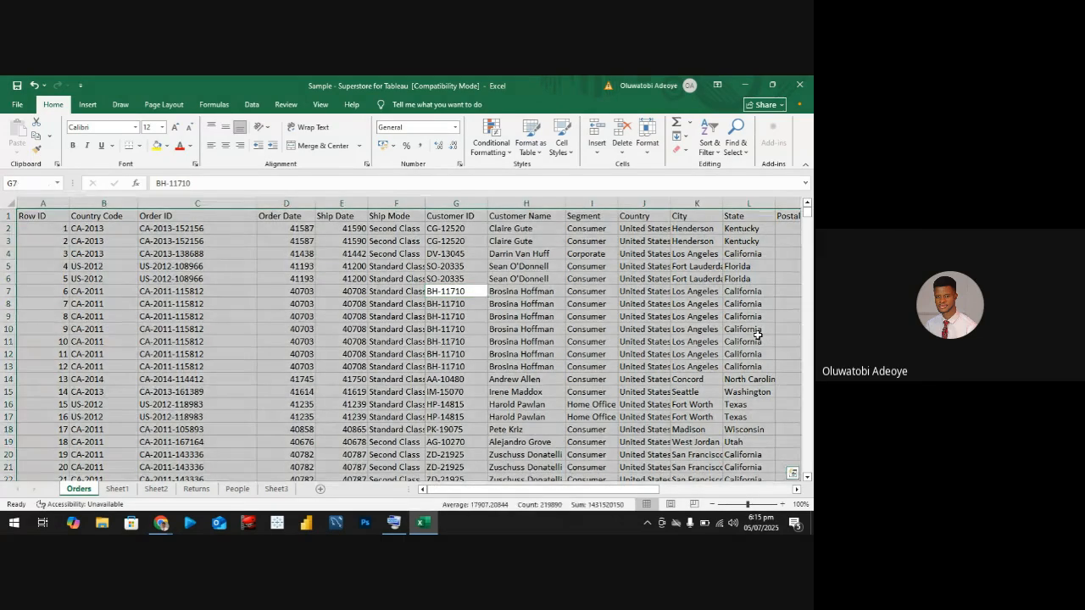
pyautogui.click(88, 105)
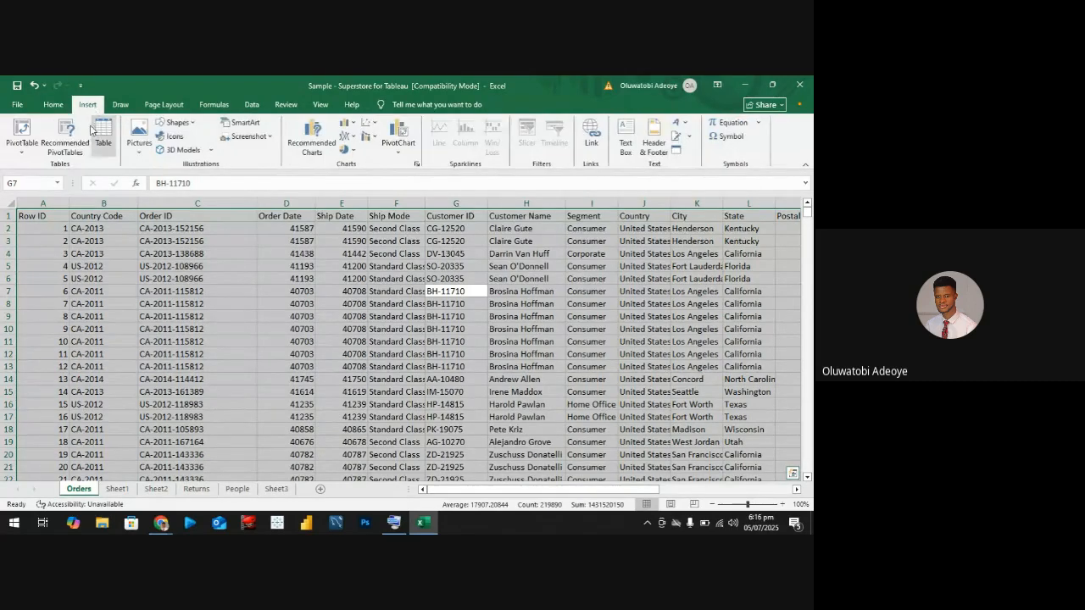
pyautogui.click(22, 131)
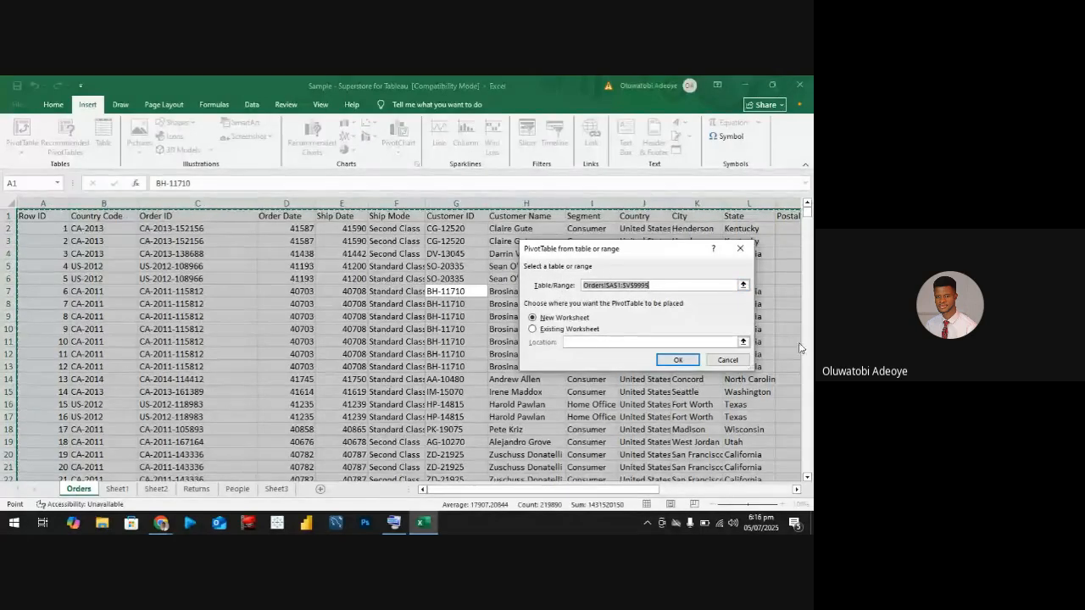
pyautogui.click(689, 364)
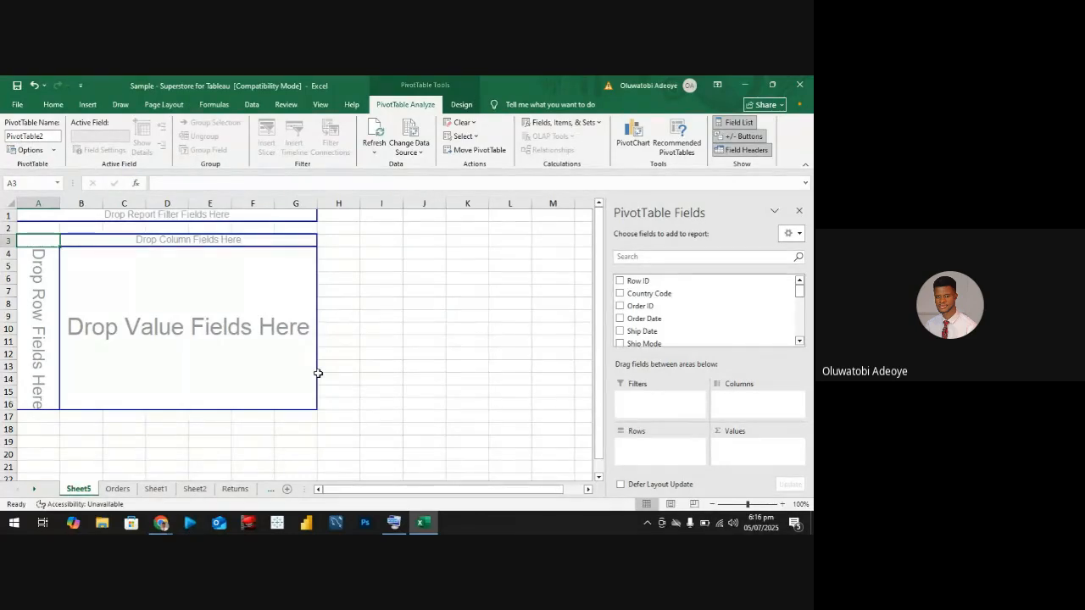
# Undo the format clearing on the Orders data and convert the range A1:V9995 into a table with headers
pyautogui.hotkey('ctrl', 'z')
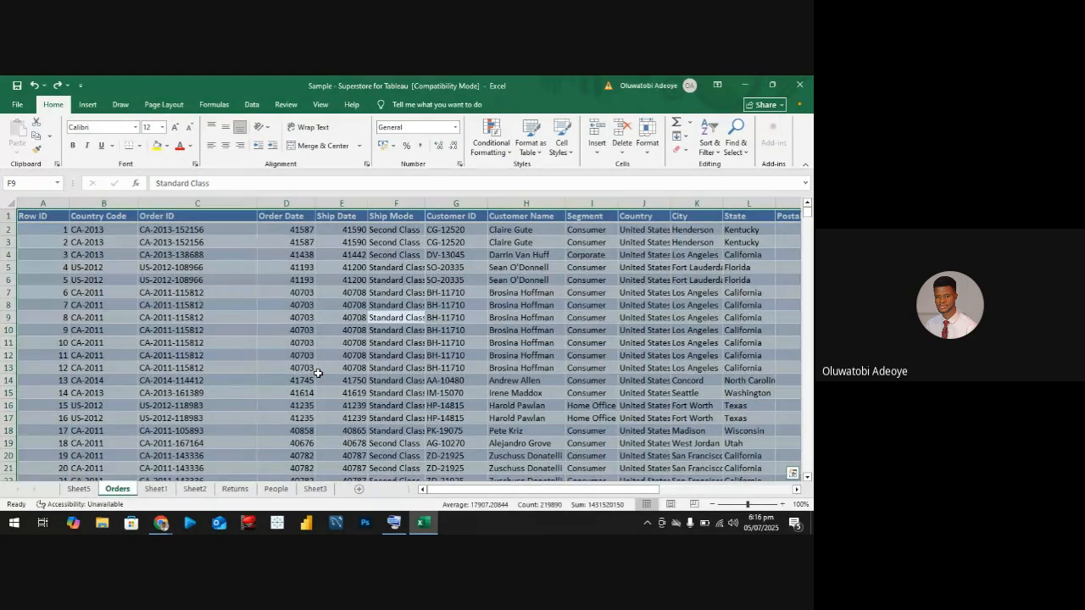
pyautogui.click(88, 104)
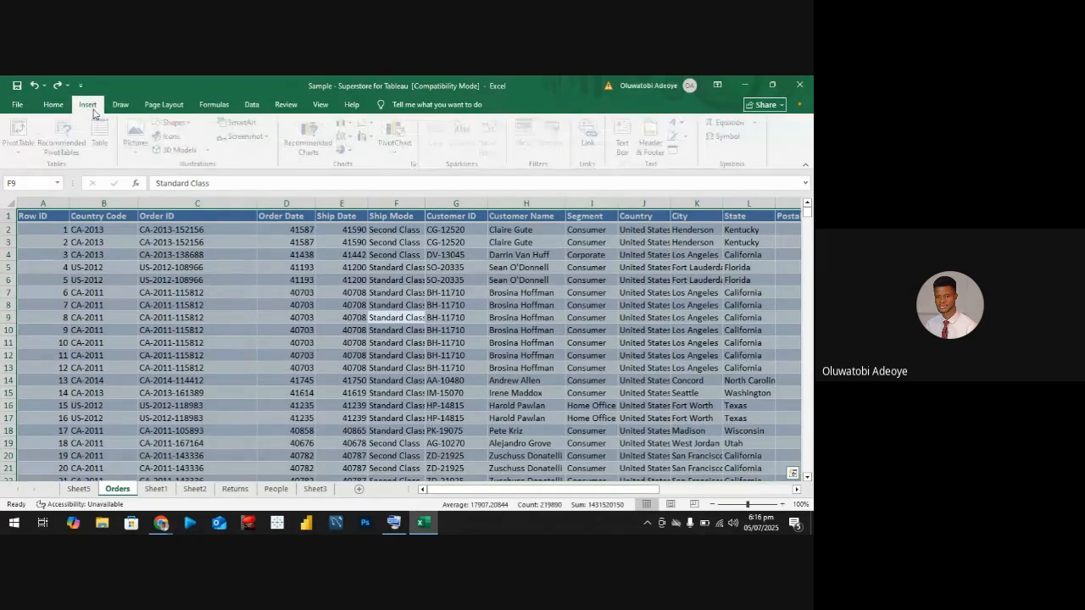
pyautogui.click(103, 134)
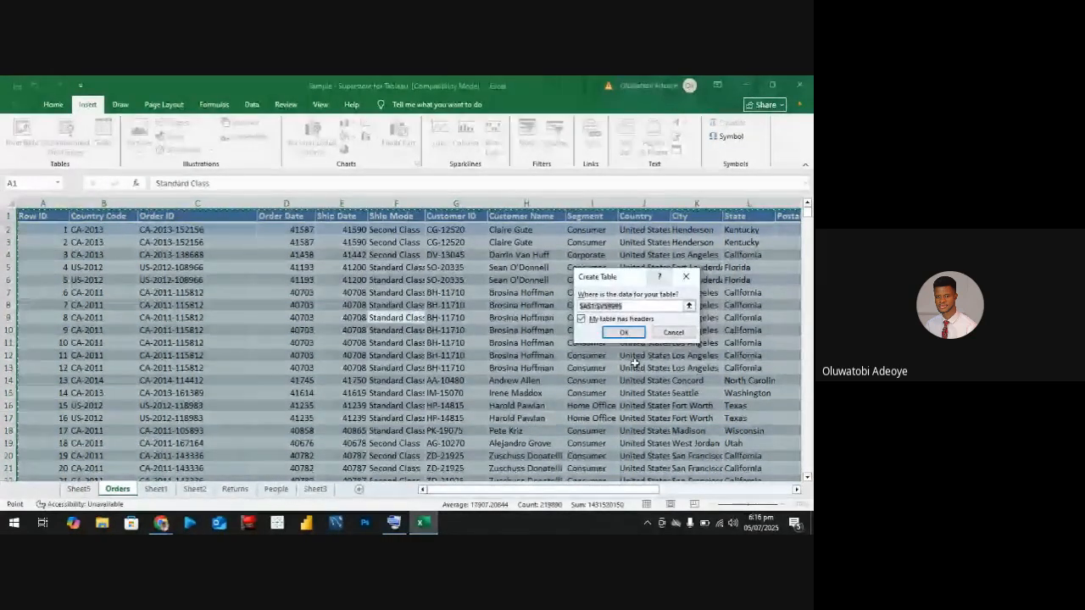
pyautogui.click(624, 331)
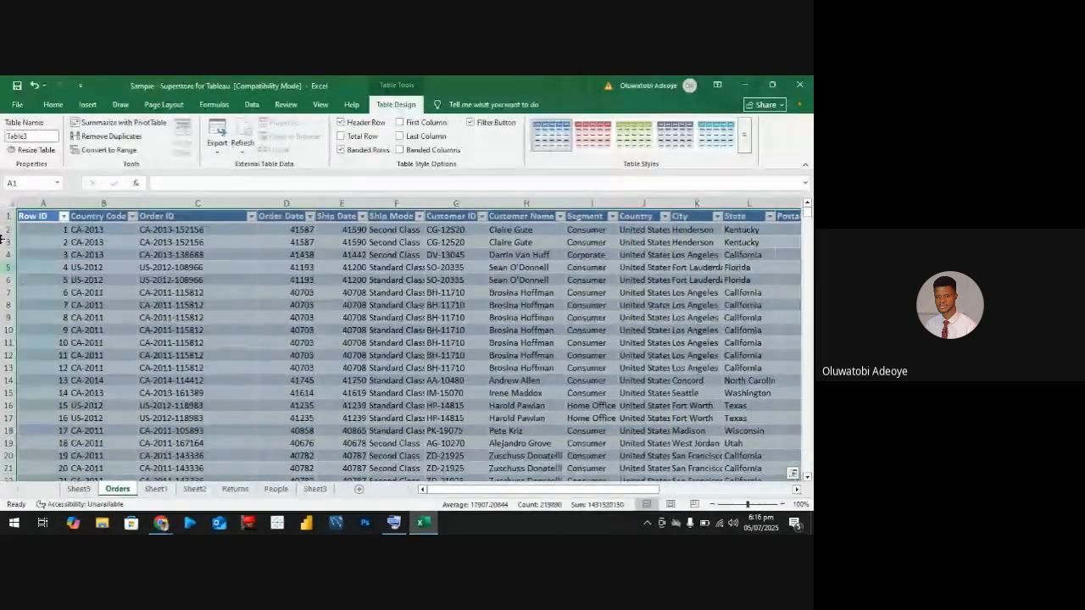
# Create a PivotTable on a new worksheet from the Orders table
pyautogui.click(87, 105)
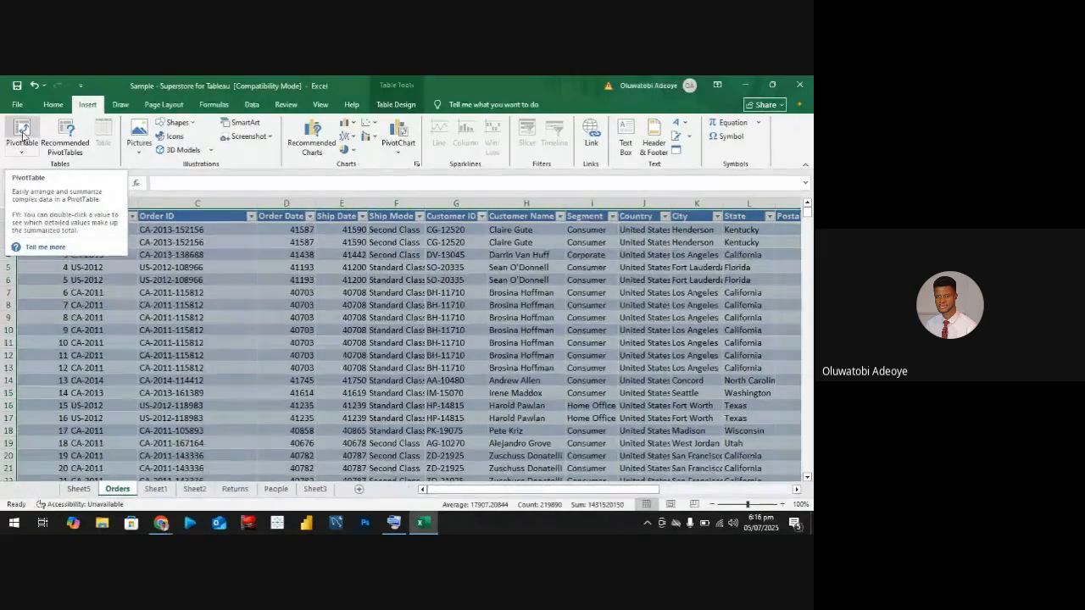
pyautogui.click(21, 131)
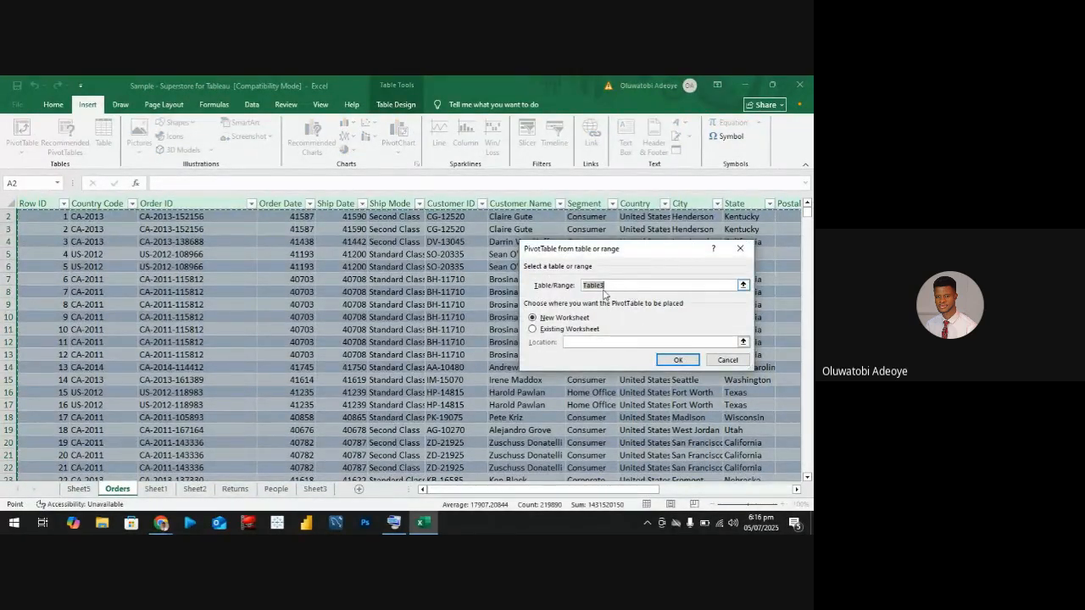
pyautogui.click(677, 360)
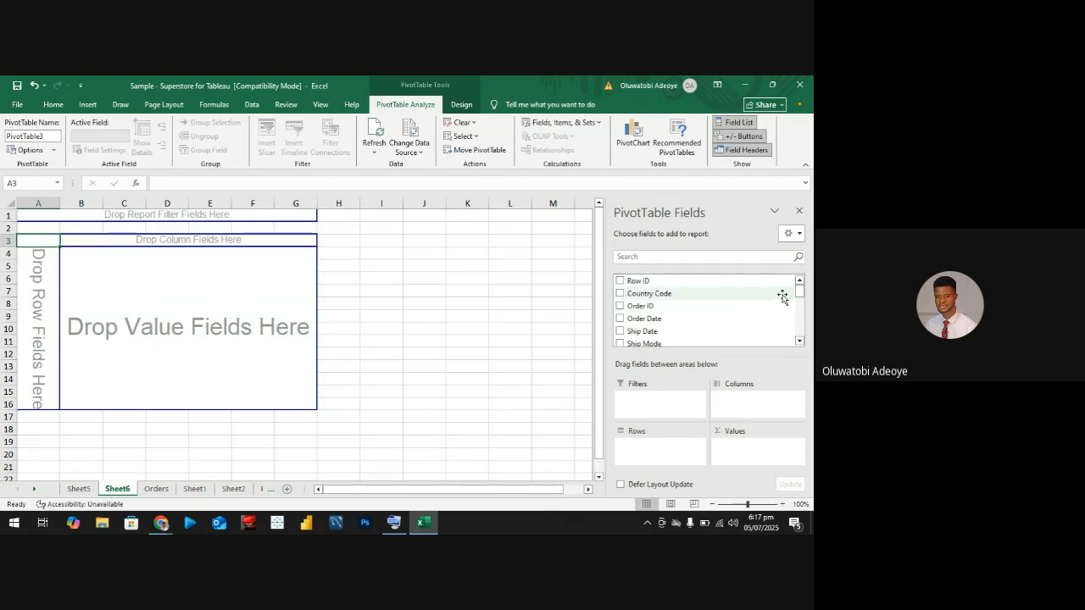
# Examine the new PivotTable's field list and compare it with the column headers on the Orders sheet
pyautogui.scroll(-1, 771, 309)
pyautogui.scroll(1, 704, 293)
pyautogui.scroll(-1, 670, 296)
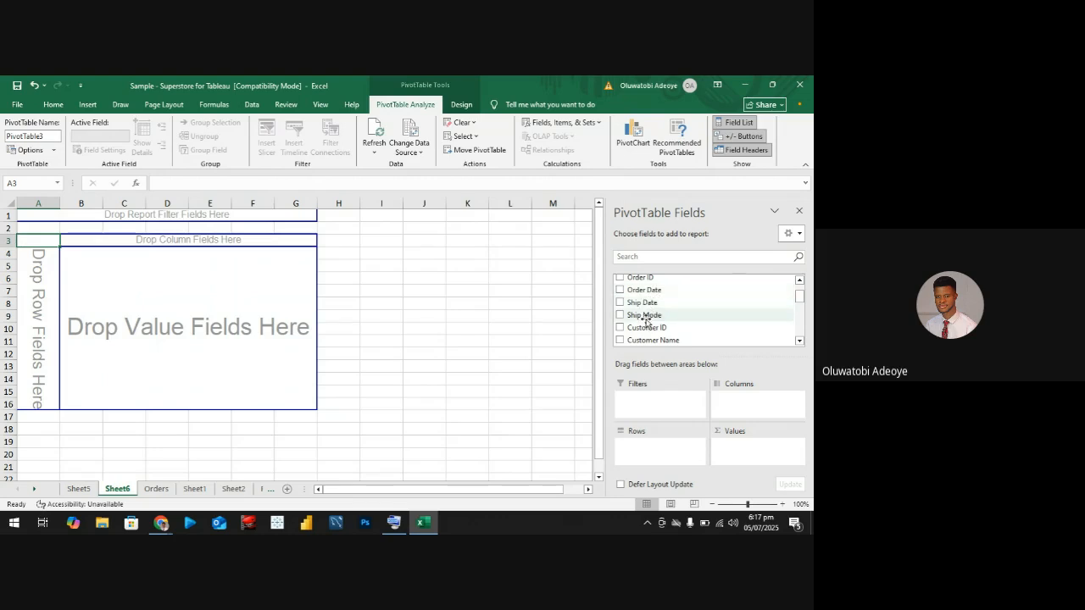
pyautogui.scroll(-1, 684, 327)
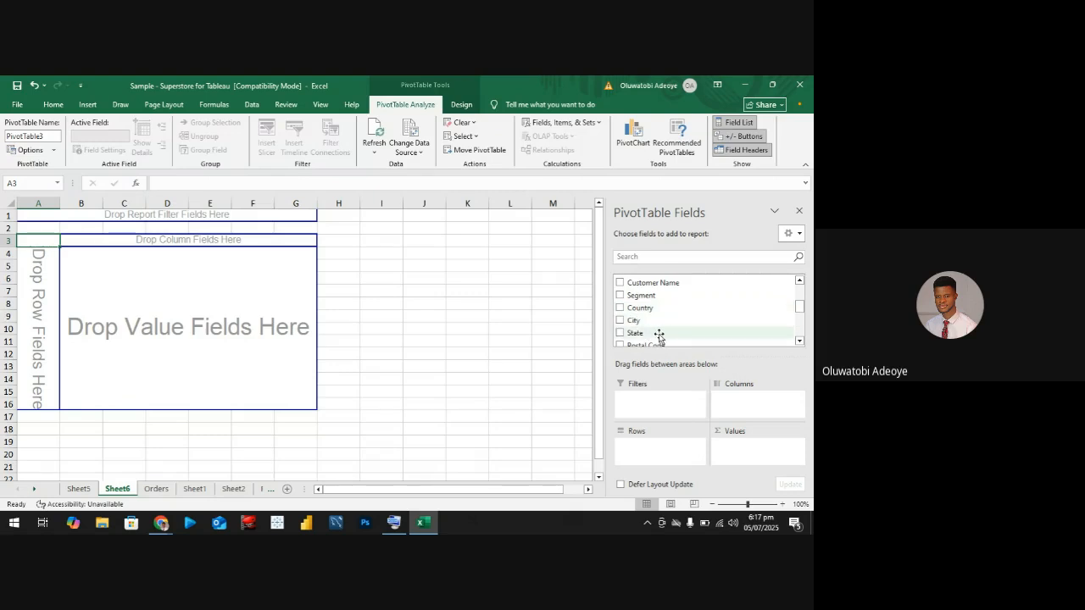
pyautogui.scroll(-1, 669, 335)
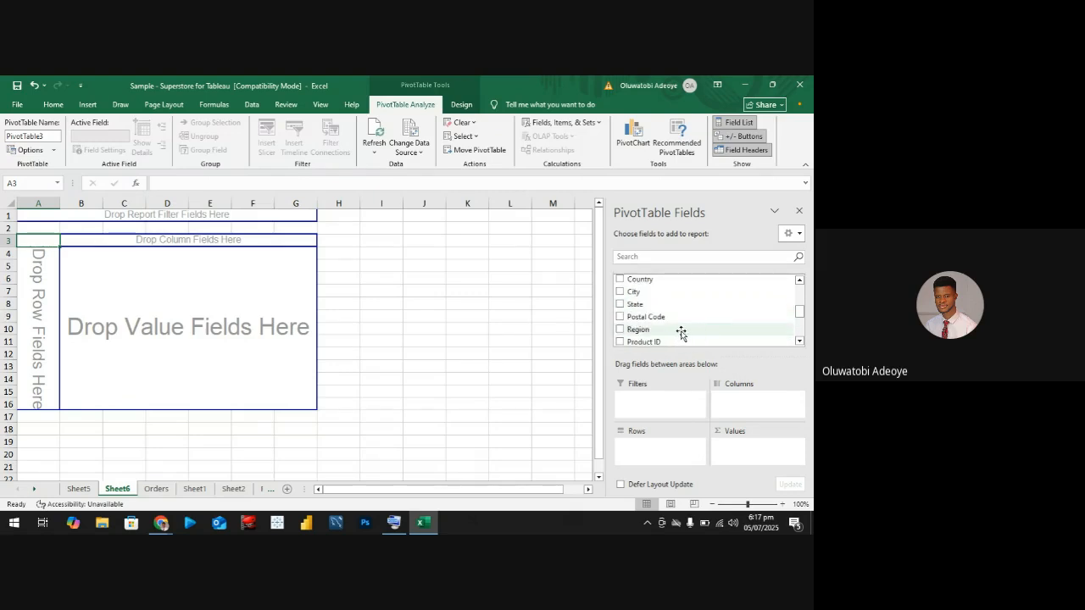
pyautogui.scroll(-3, 678, 331)
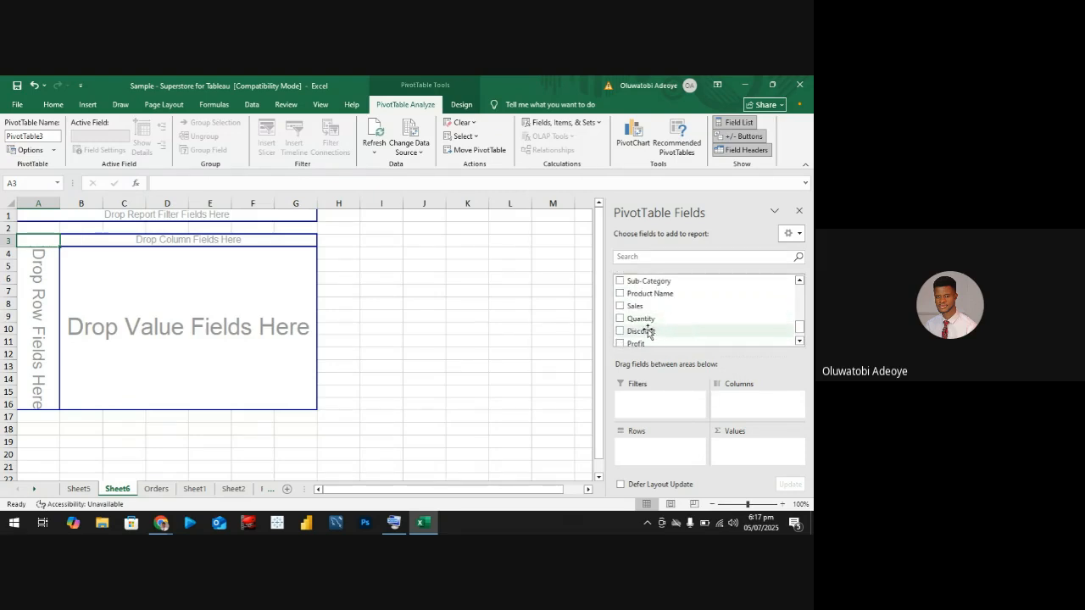
pyautogui.scroll(-1, 650, 328)
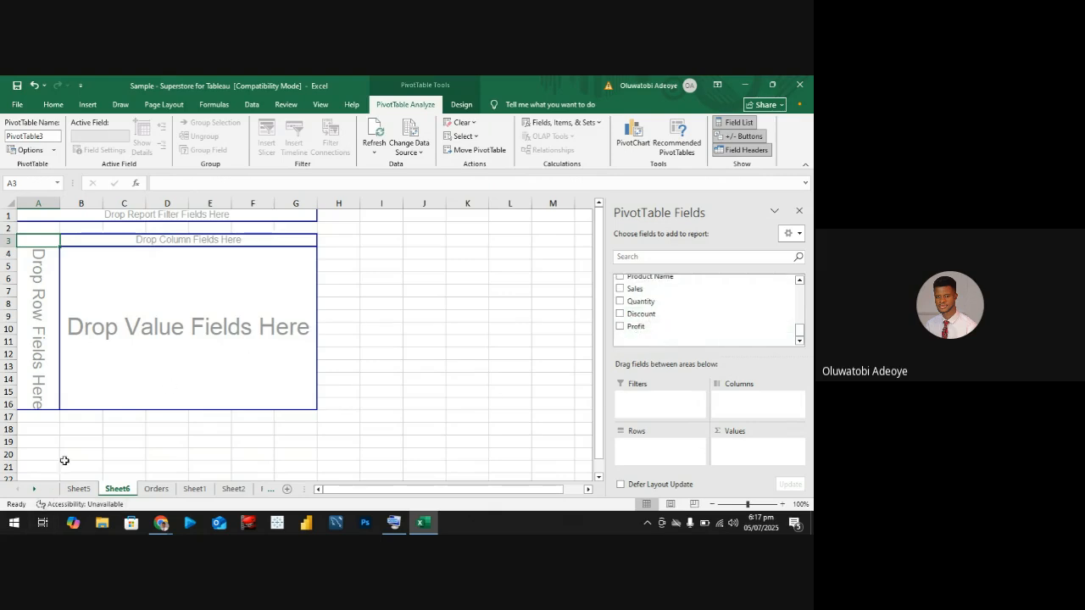
pyautogui.click(150, 490)
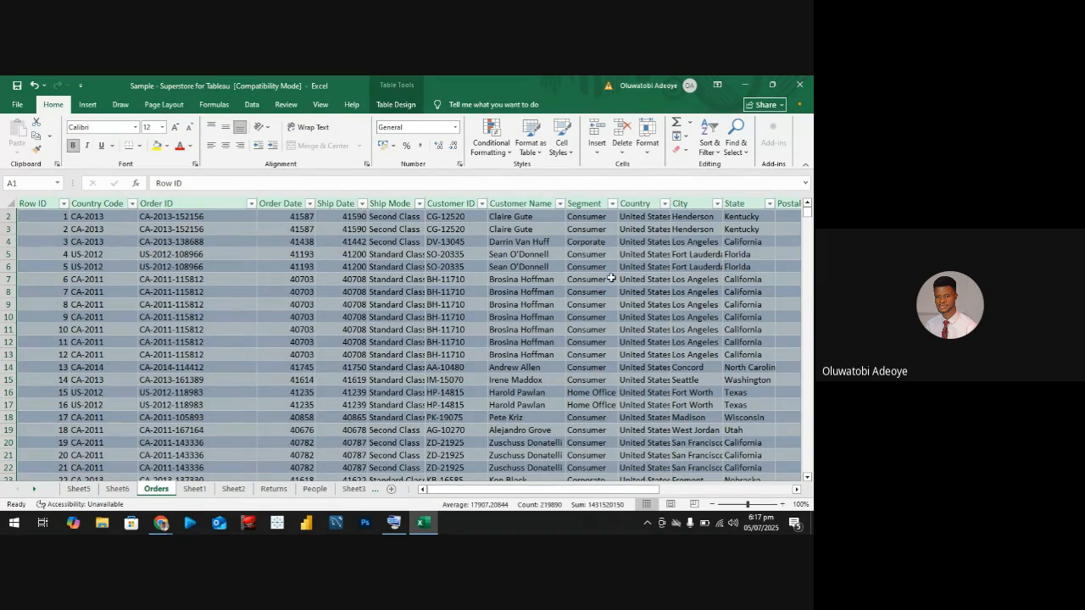
pyautogui.click(112, 490)
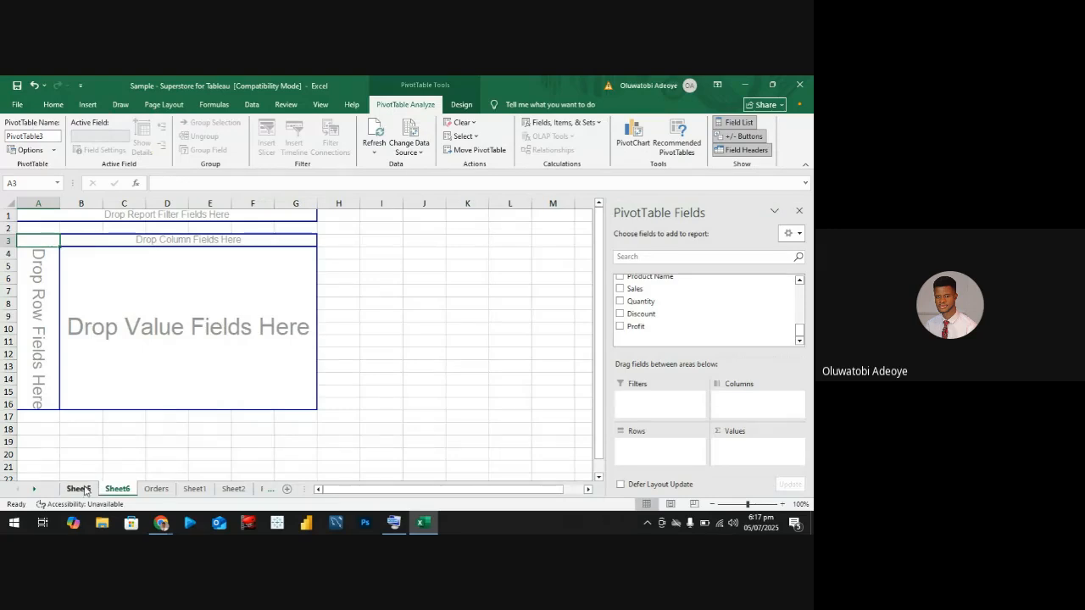
# Delete the empty worksheet Sheet5
pyautogui.click(80, 490)
pyautogui.rightClick(79, 491)
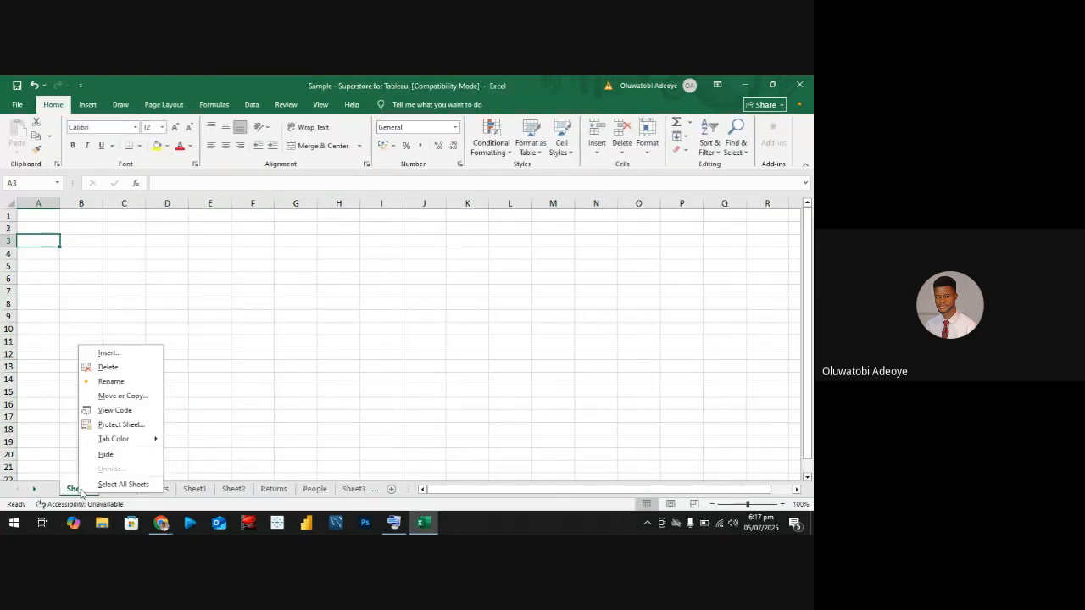
pyautogui.click(109, 367)
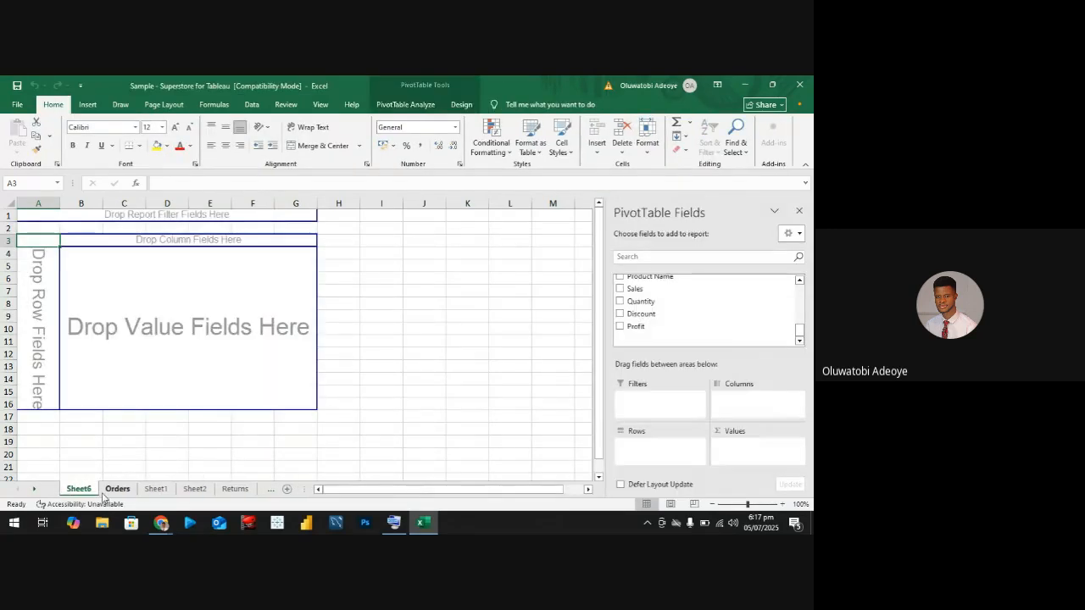
# Review all fields available to the PivotTable on Sheet6, from Row ID to Profit
pyautogui.scroll(5, 743, 303)
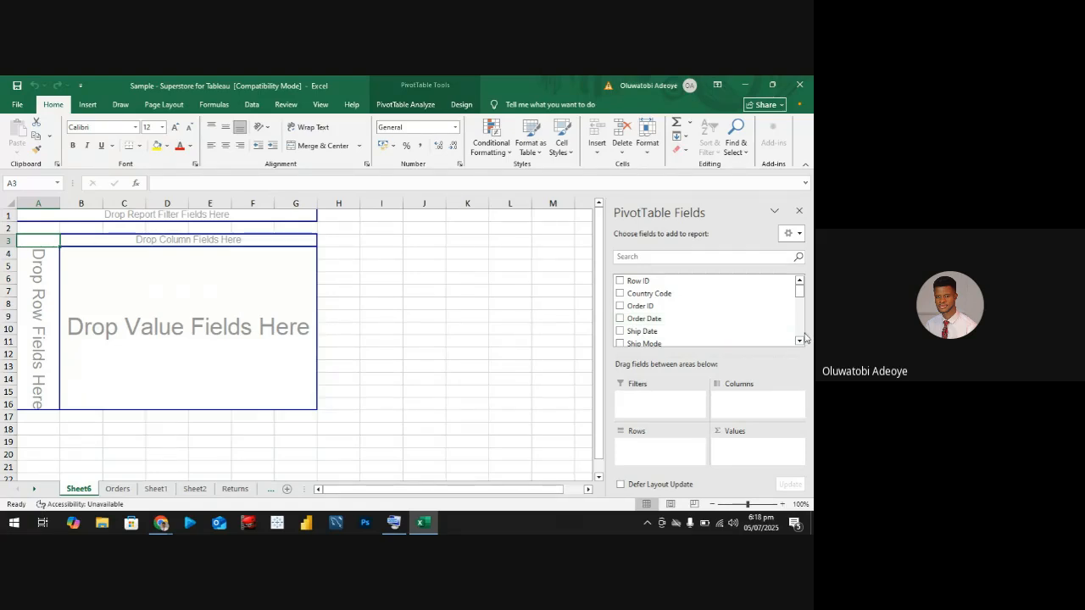
pyautogui.scroll(-2, 755, 312)
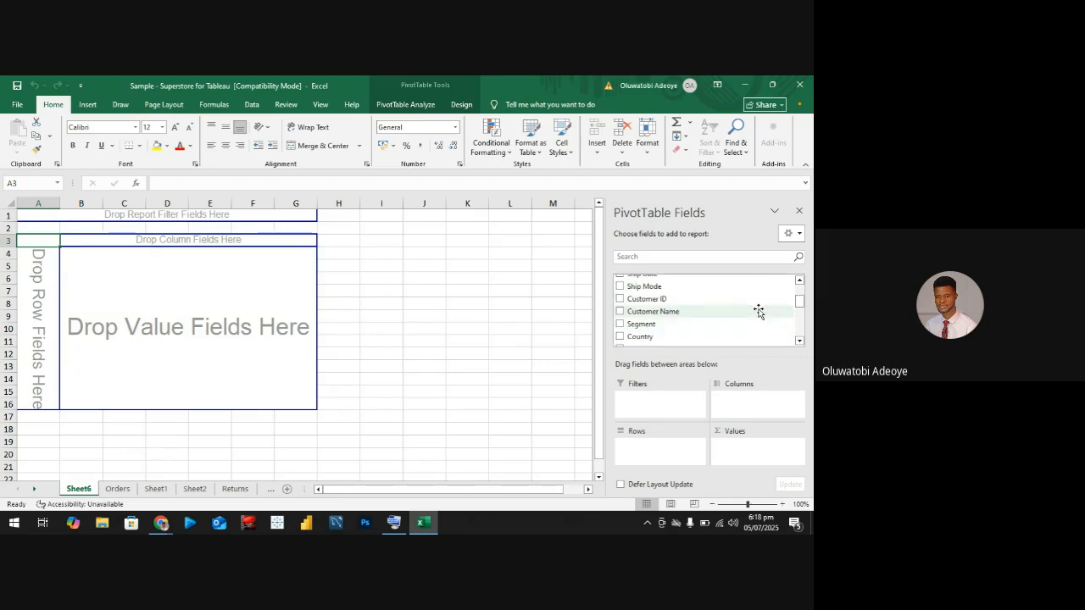
pyautogui.scroll(-2, 759, 312)
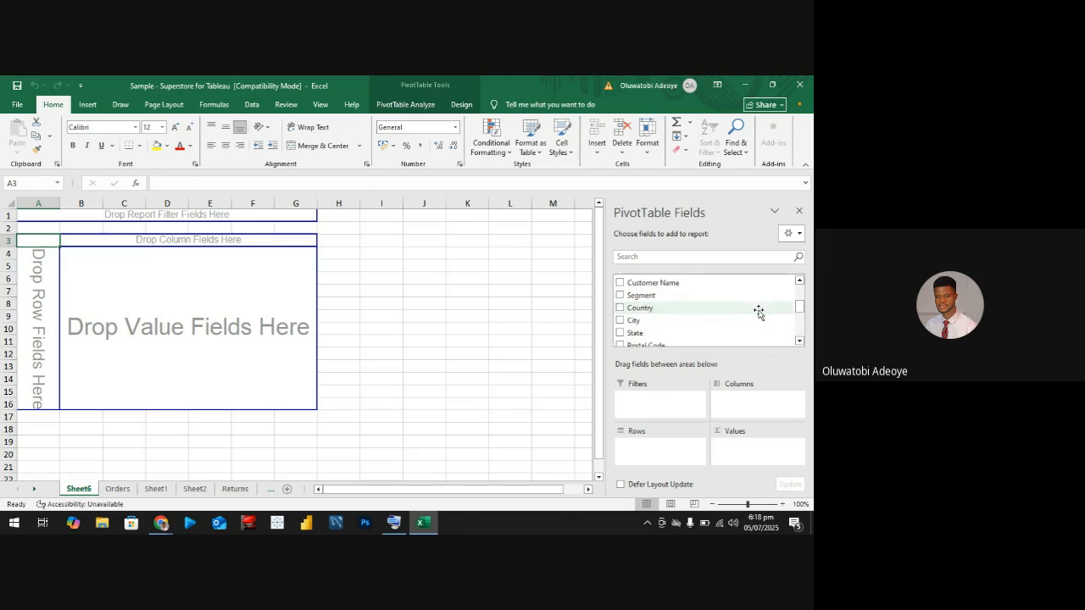
pyautogui.scroll(-1, 758, 312)
pyautogui.scroll(-1, 759, 313)
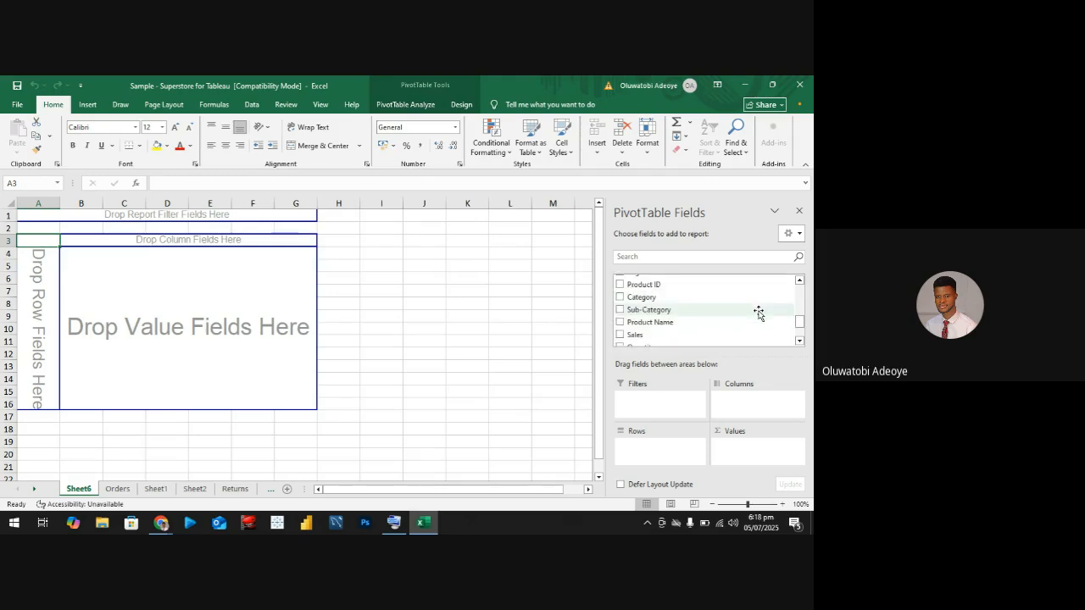
pyautogui.scroll(-2, 759, 312)
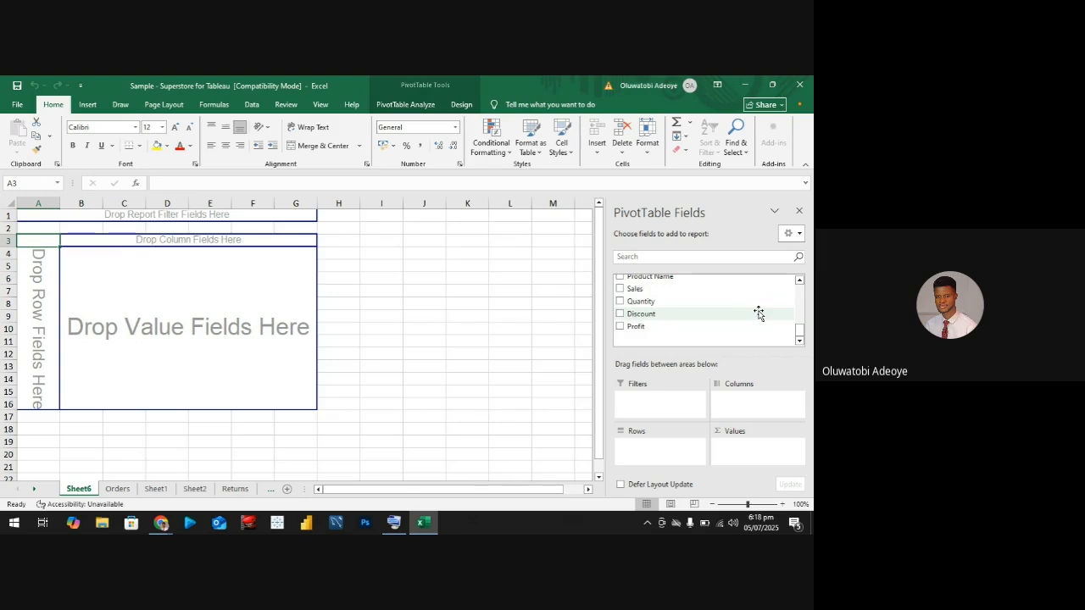
pyautogui.scroll(6, 741, 309)
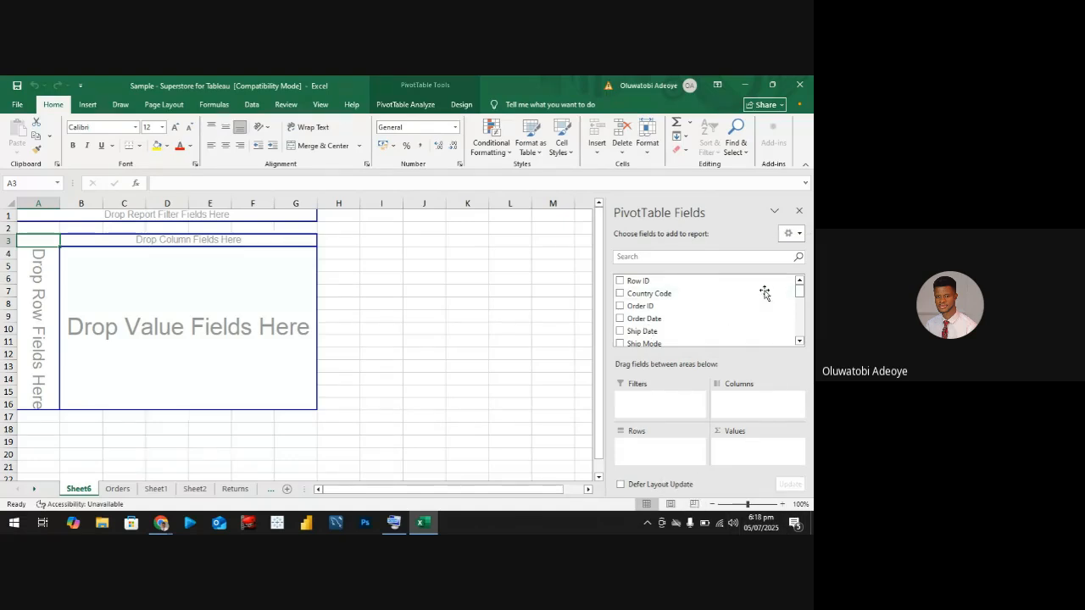
# Set the PivotTable field list layout to Fields Section and Areas Section Side-By-Side
pyautogui.click(797, 232)
pyautogui.click(794, 234)
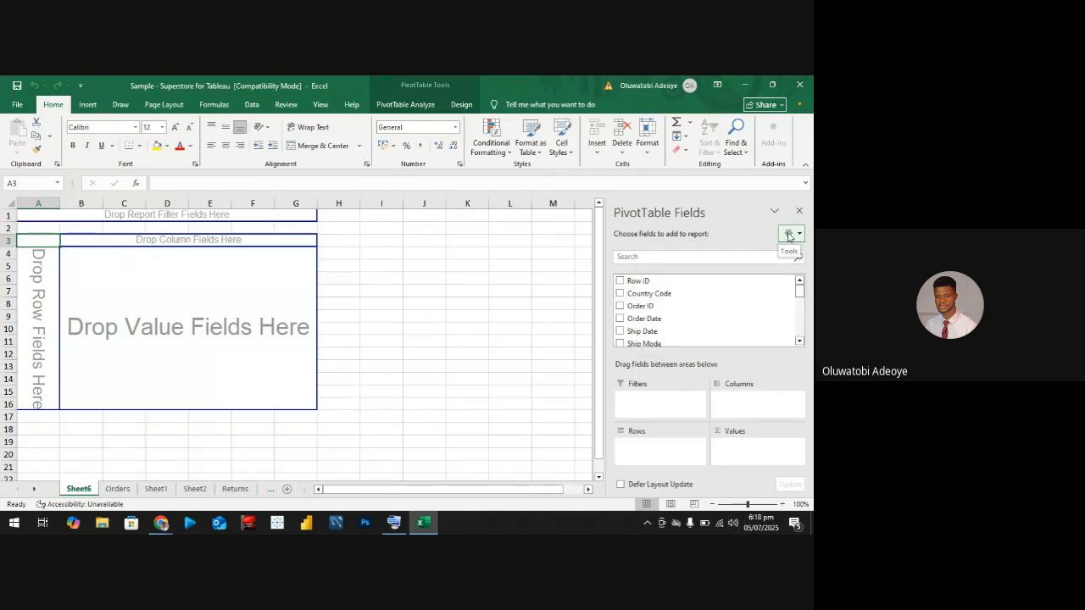
pyautogui.click(788, 235)
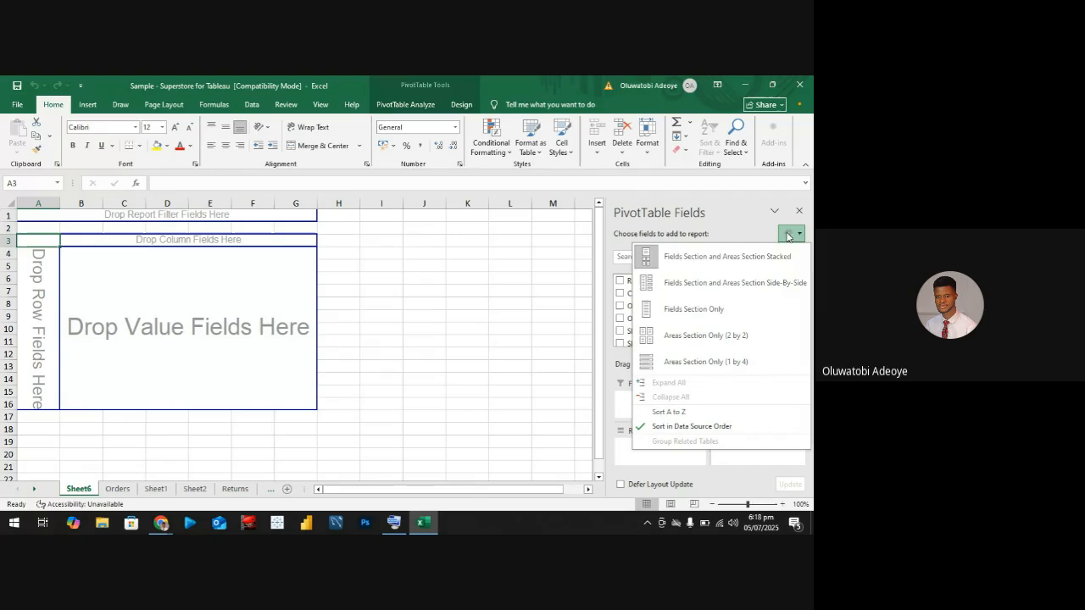
pyautogui.click(684, 283)
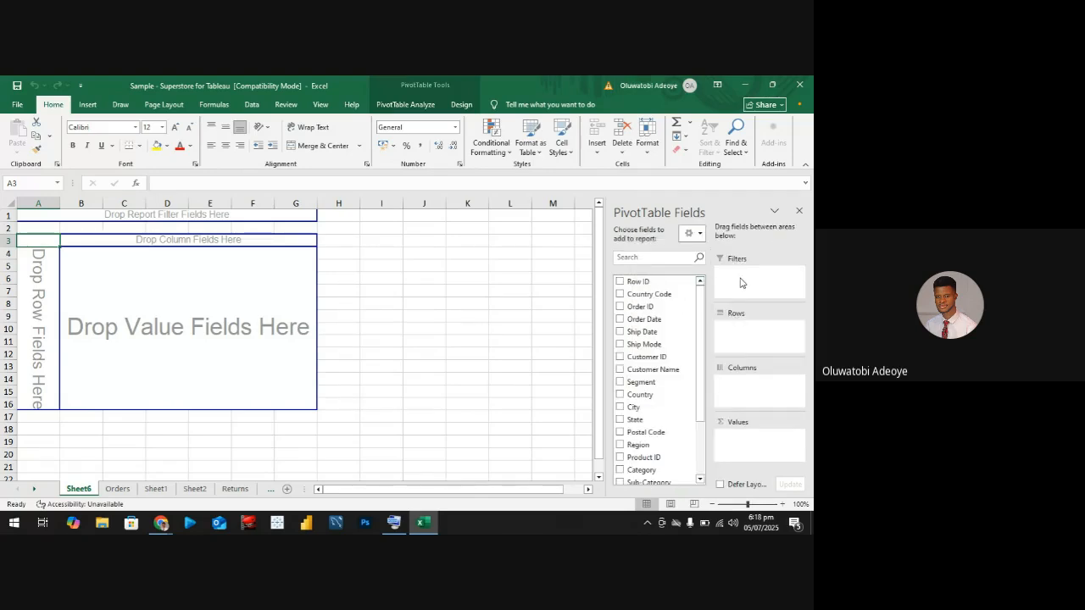
# Try the Fields Section Only and stacked layouts for the field list, and return it to Side-By-Side
pyautogui.click(696, 234)
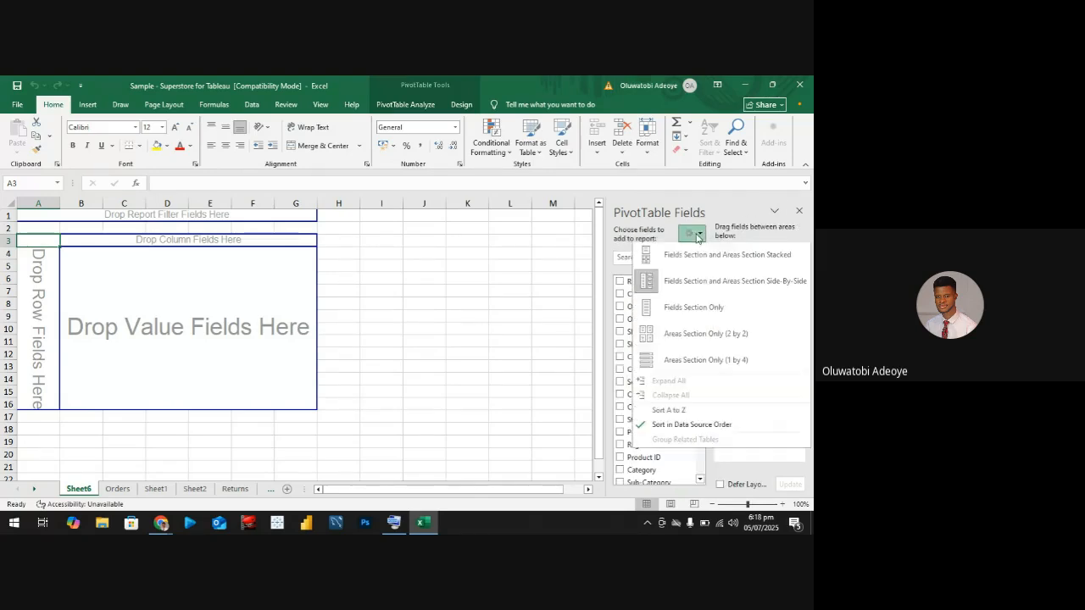
pyautogui.click(695, 307)
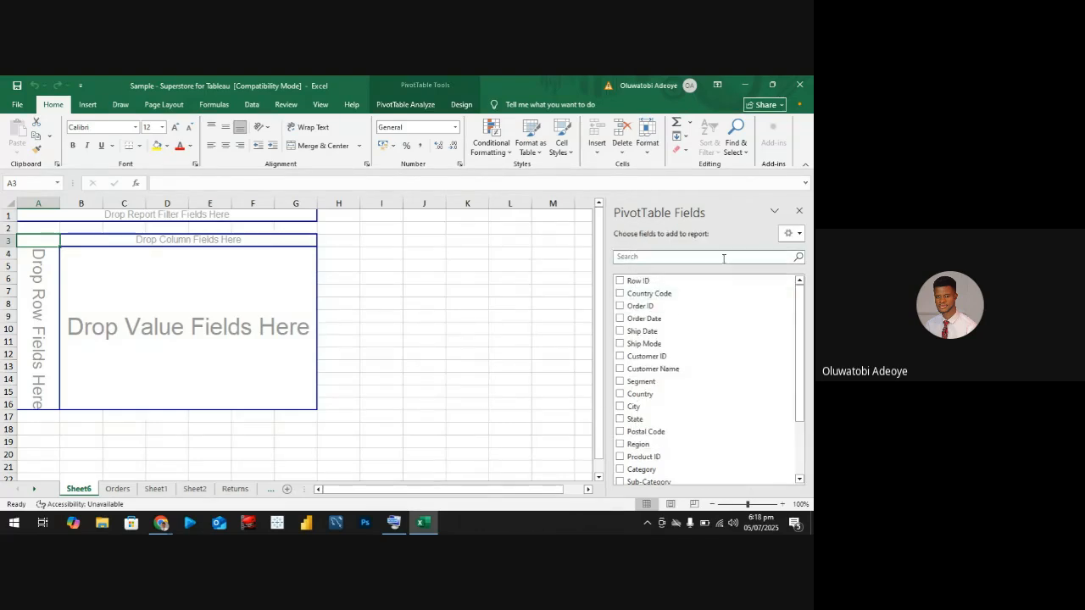
pyautogui.click(792, 233)
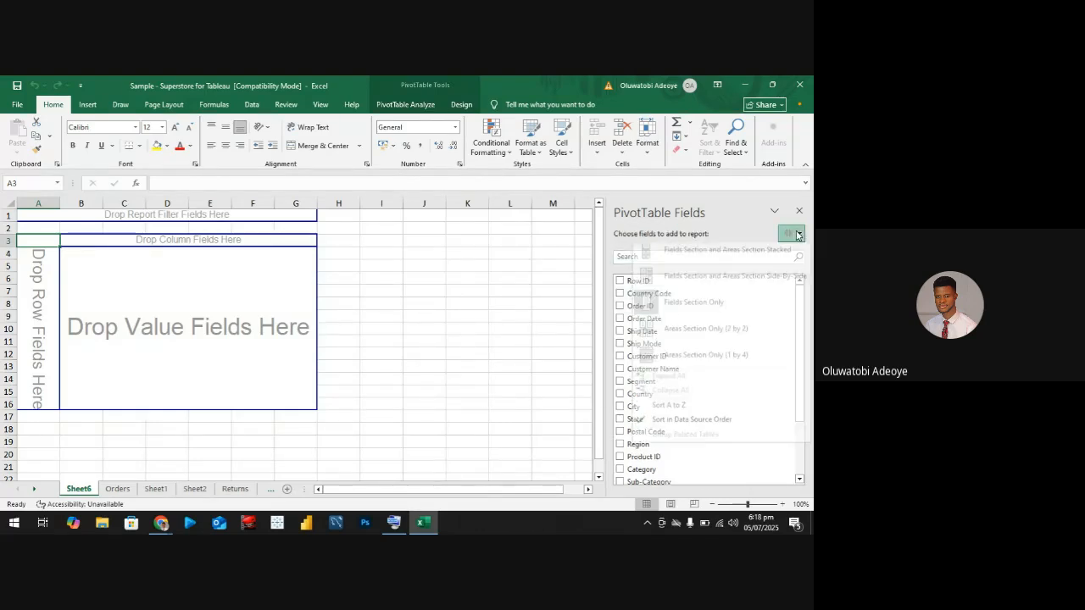
pyautogui.click(737, 263)
pyautogui.click(792, 233)
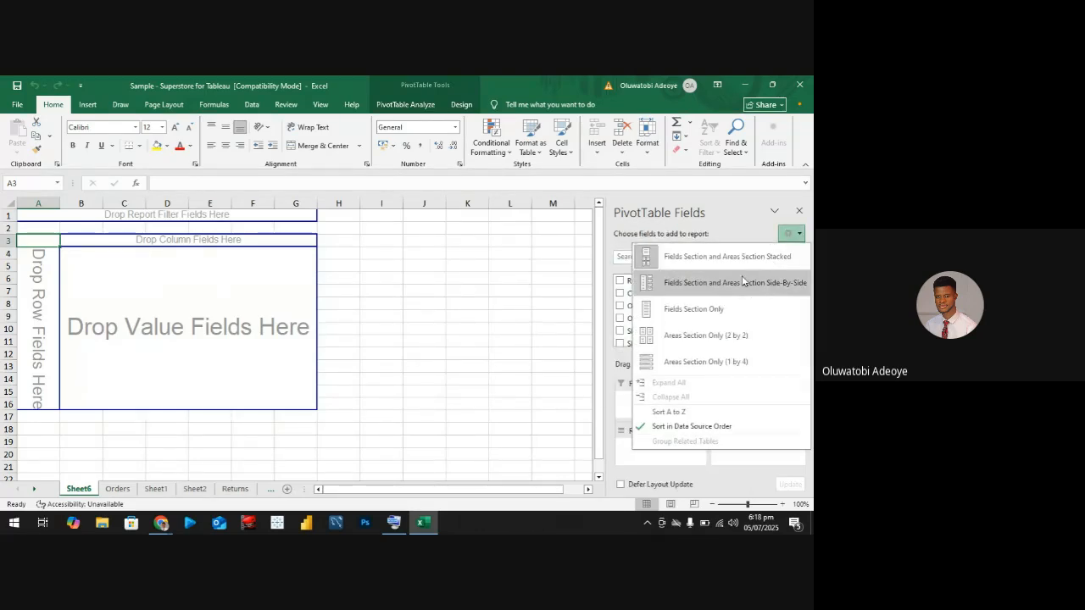
pyautogui.click(742, 278)
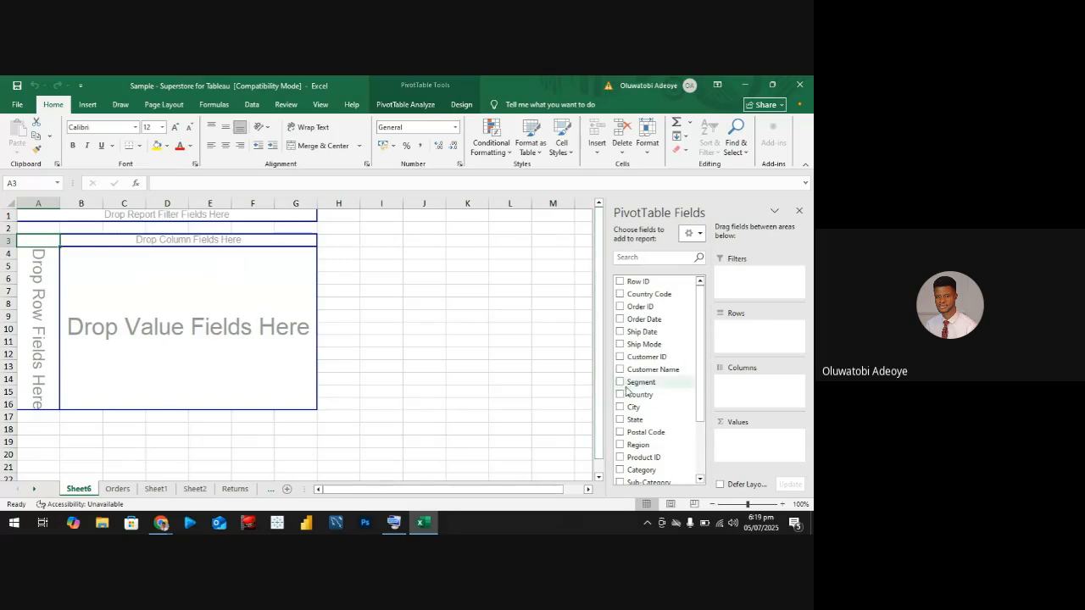
# Look across the Orders columns through Quantity and find the Category and Profit fields in Sheet6's PivotTable field list
pyautogui.click(118, 489)
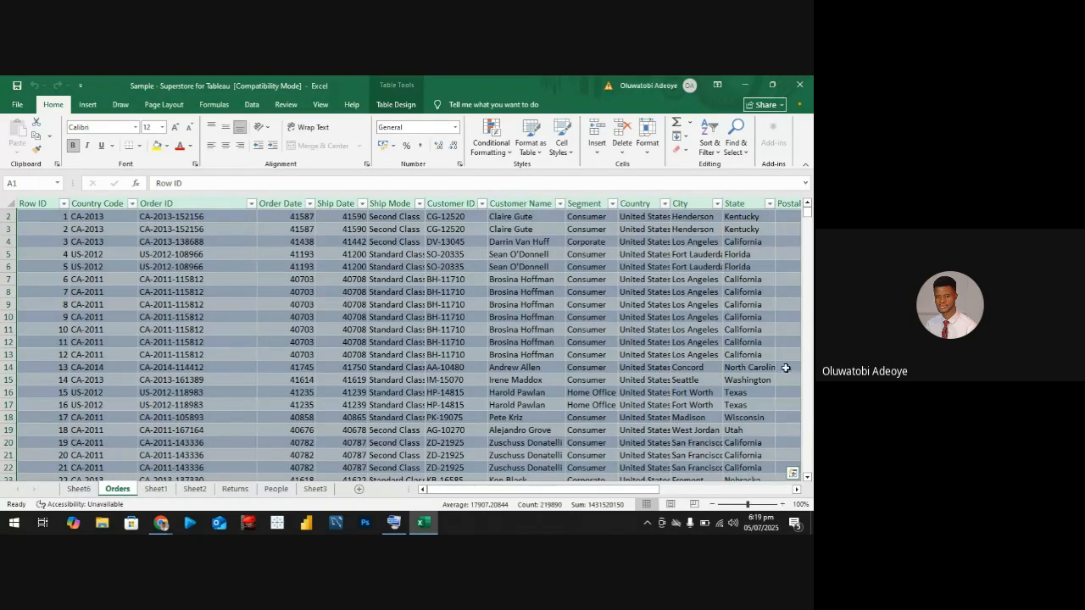
pyautogui.moveTo(613, 489); pyautogui.dragTo(662, 517)
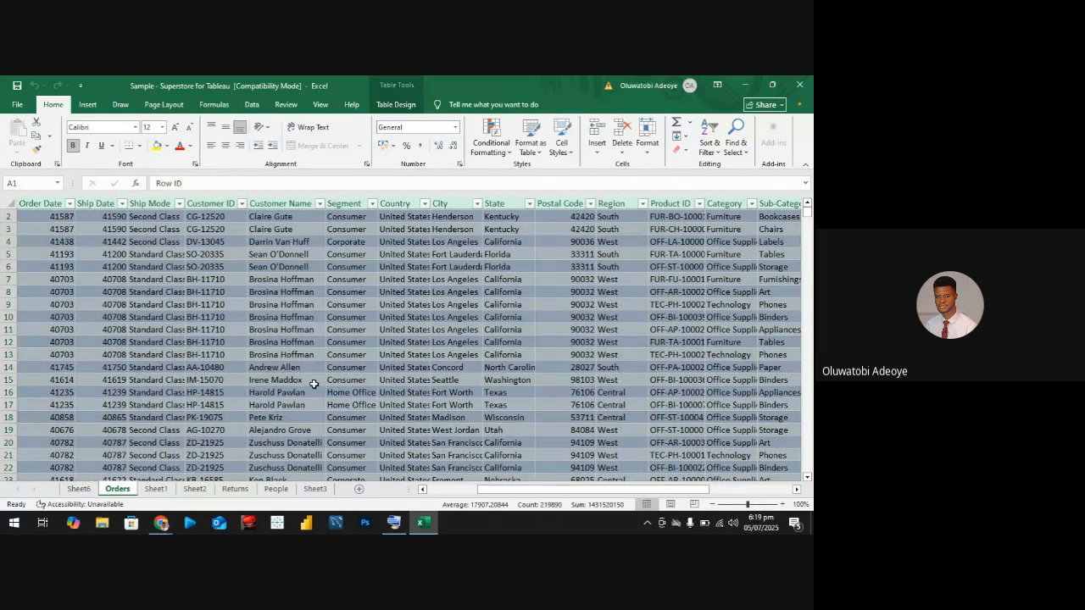
pyautogui.moveTo(526, 495); pyautogui.dragTo(585, 500)
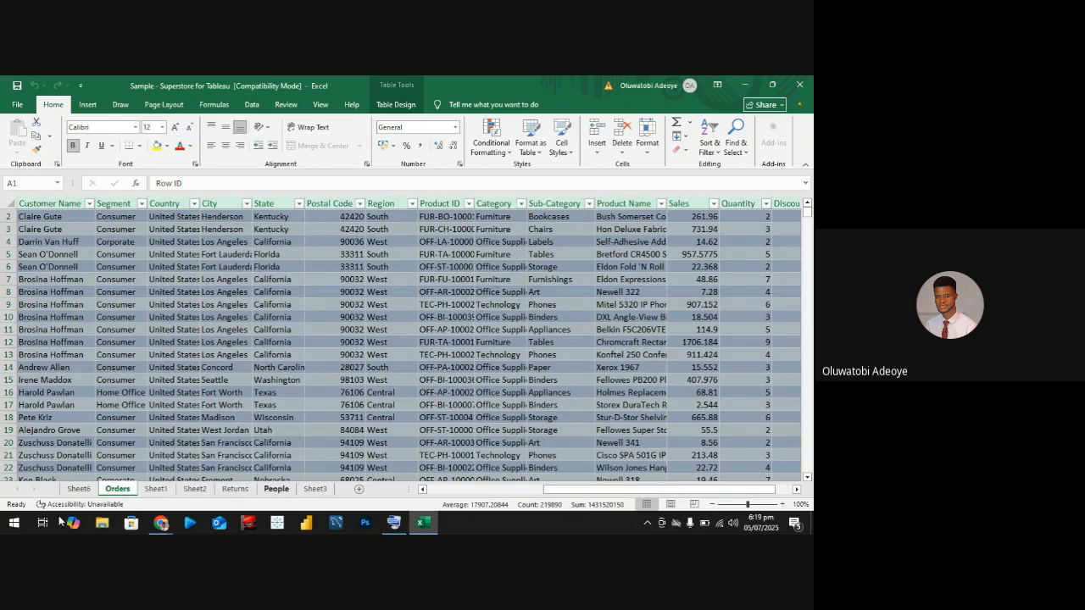
pyautogui.click(80, 489)
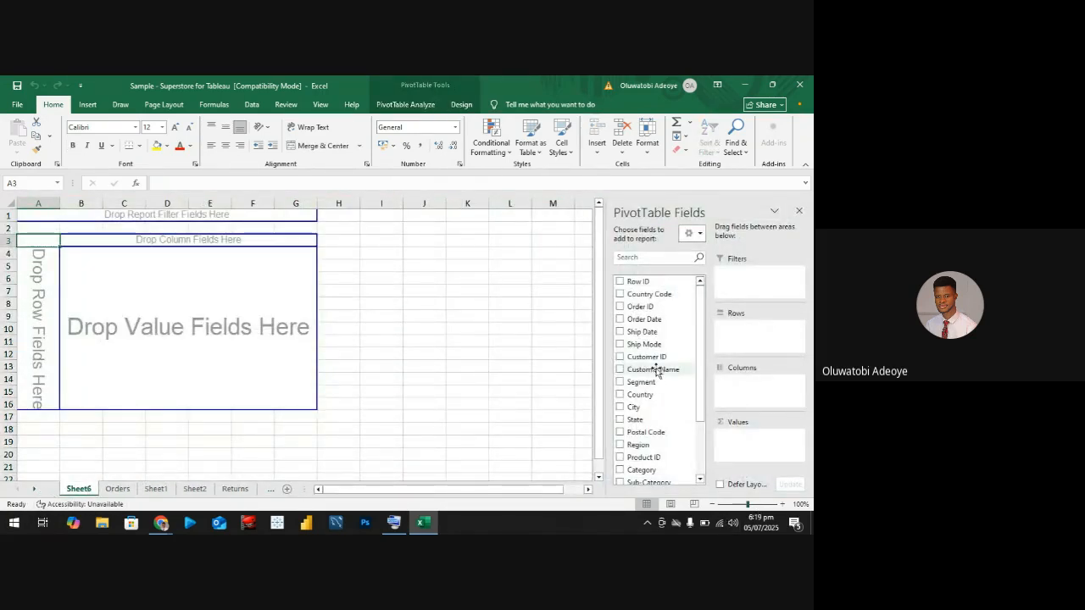
pyautogui.scroll(-1, 652, 369)
pyautogui.scroll(-2, 654, 378)
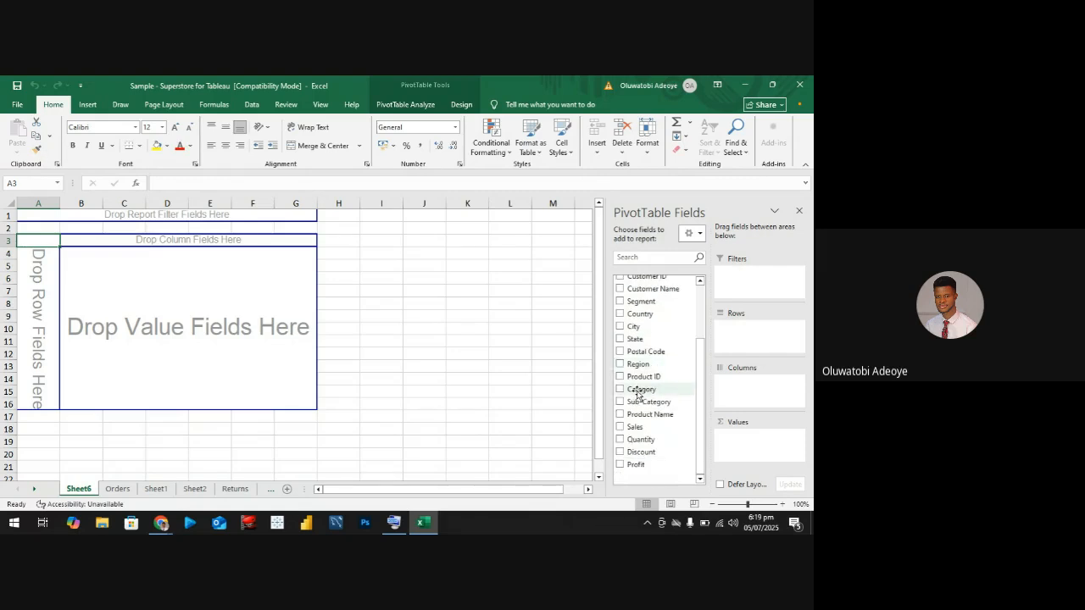
# Try the Category field in the PivotTable's Rows area and in its Columns area, removing the field after each placement
pyautogui.click(620, 390)
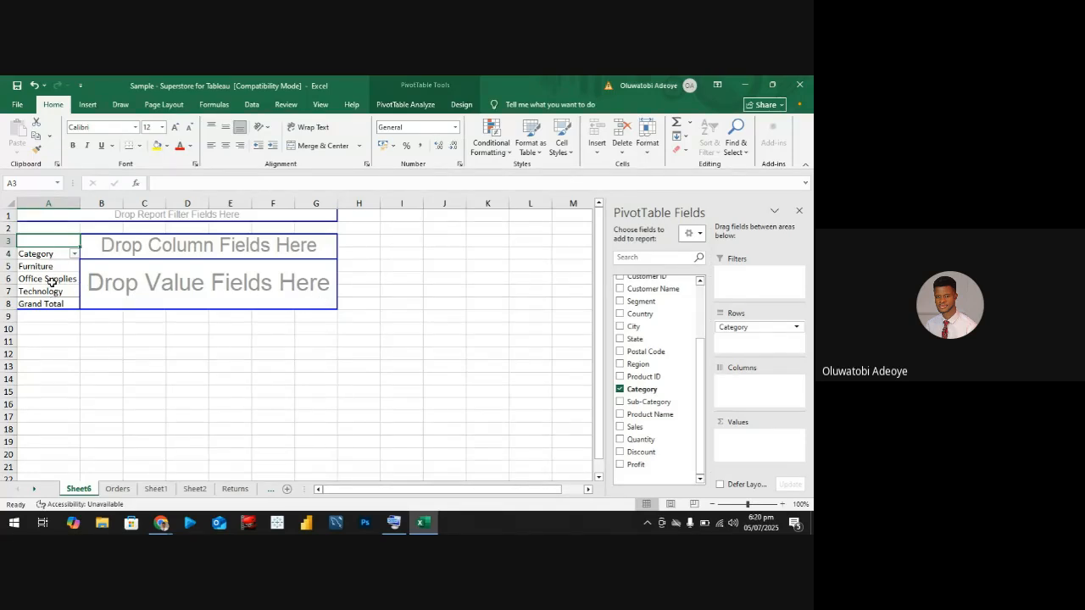
pyautogui.click(621, 390)
pyautogui.click(621, 390)
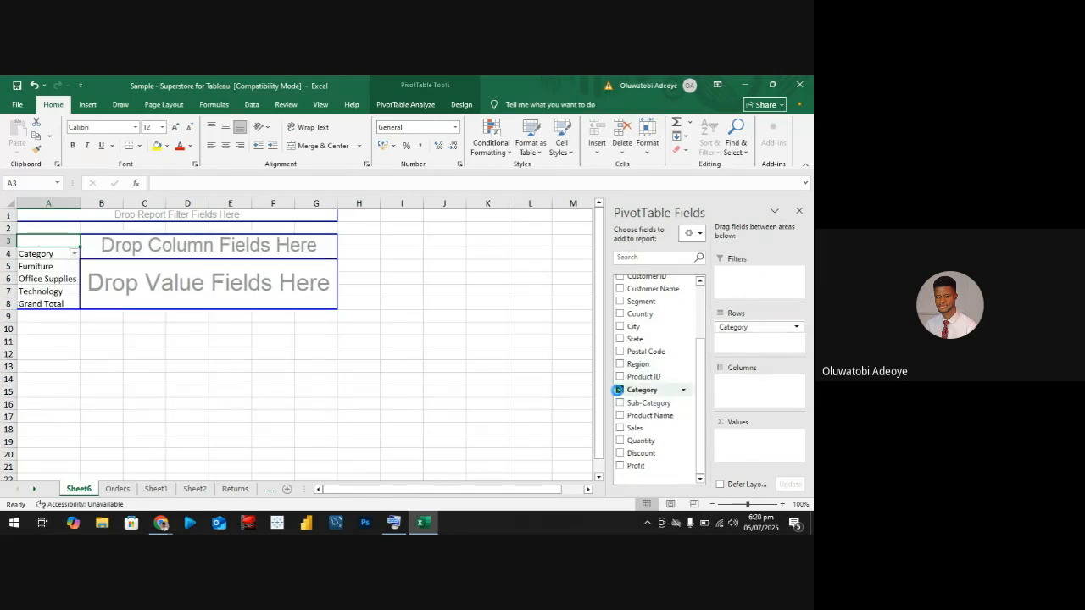
pyautogui.click(617, 390)
pyautogui.moveTo(641, 389); pyautogui.dragTo(751, 400)
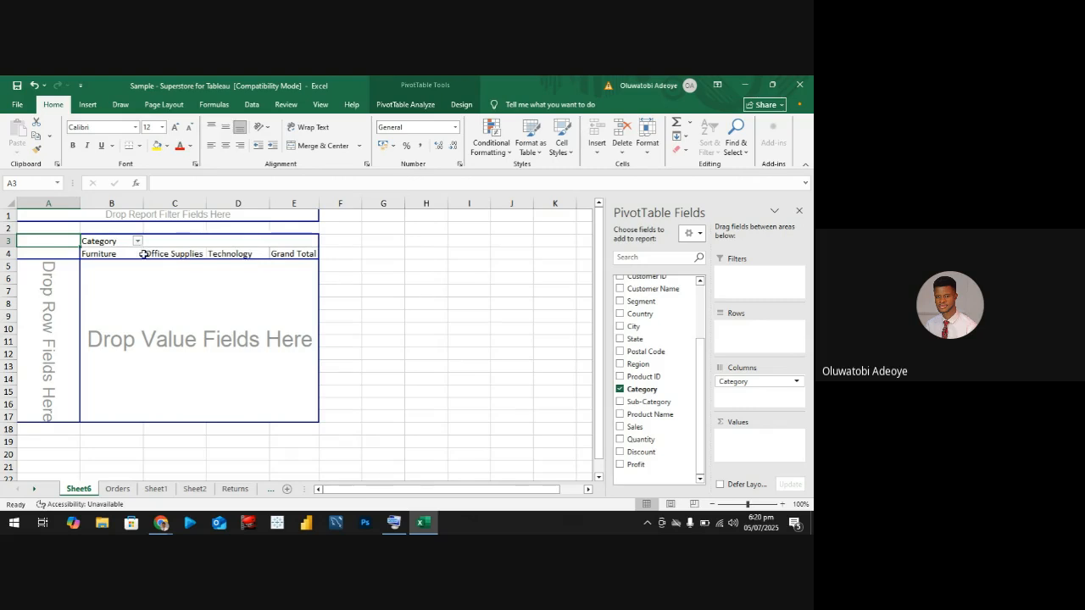
pyautogui.click(619, 391)
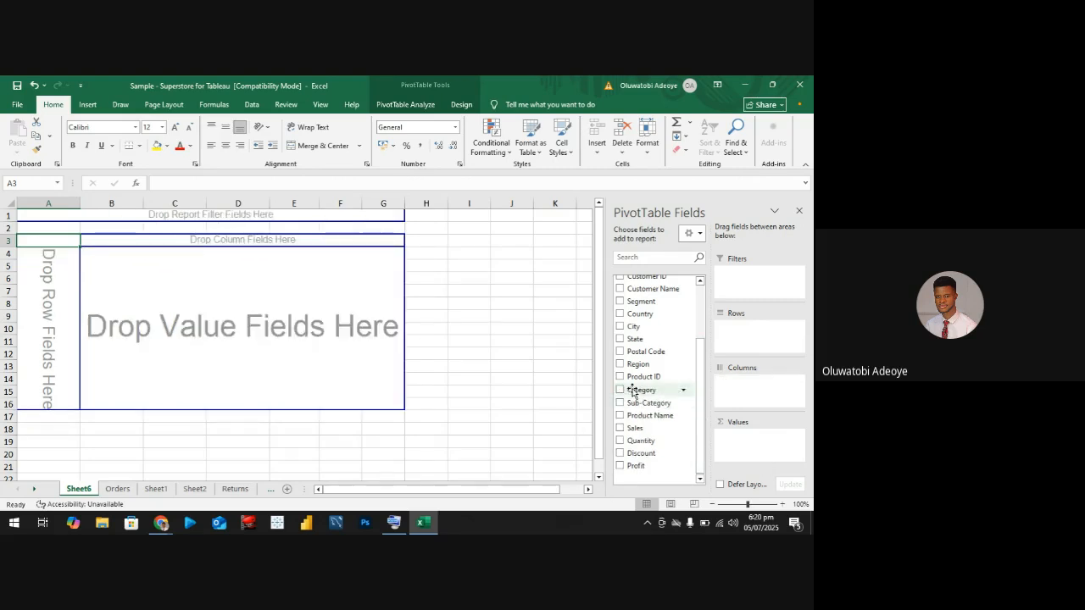
pyautogui.moveTo(633, 392); pyautogui.dragTo(760, 339)
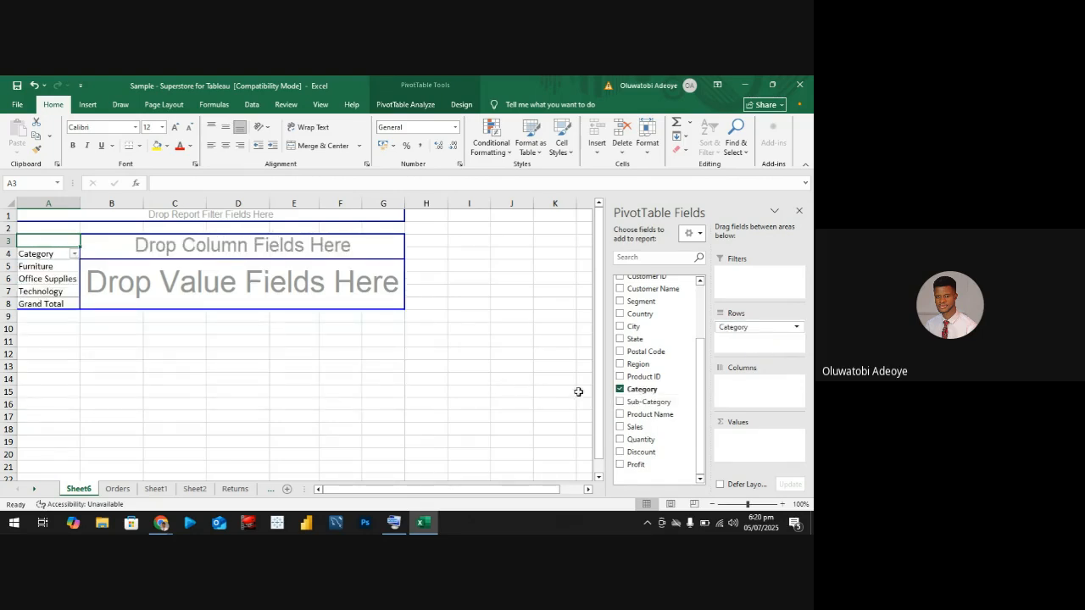
pyautogui.click(620, 390)
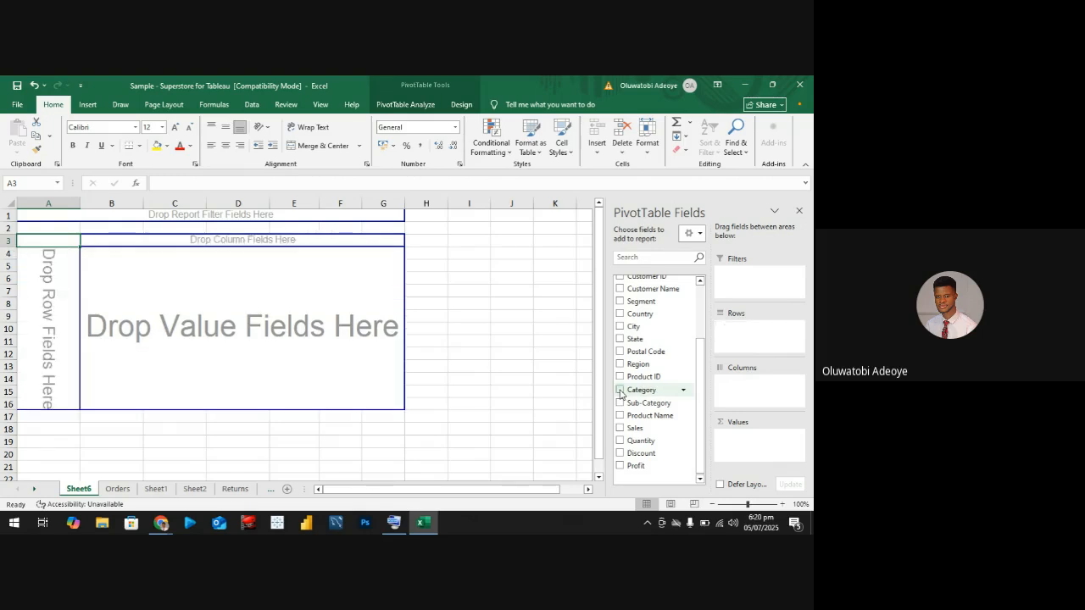
# Add Category to the PivotTable's Rows and Profit to its Values, and inspect the summed profit of each category
pyautogui.click(621, 390)
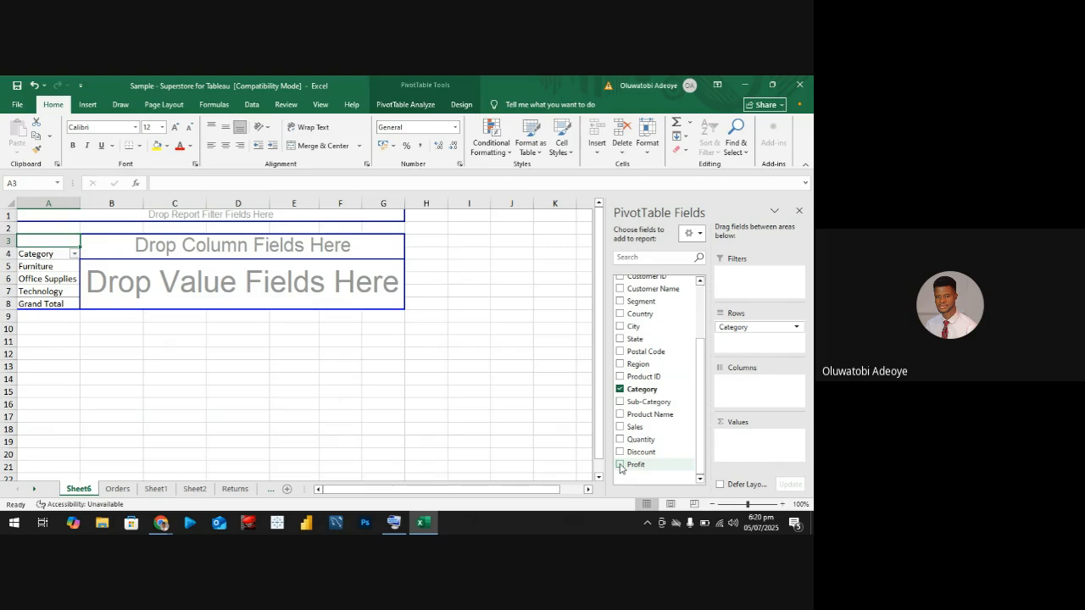
pyautogui.click(619, 465)
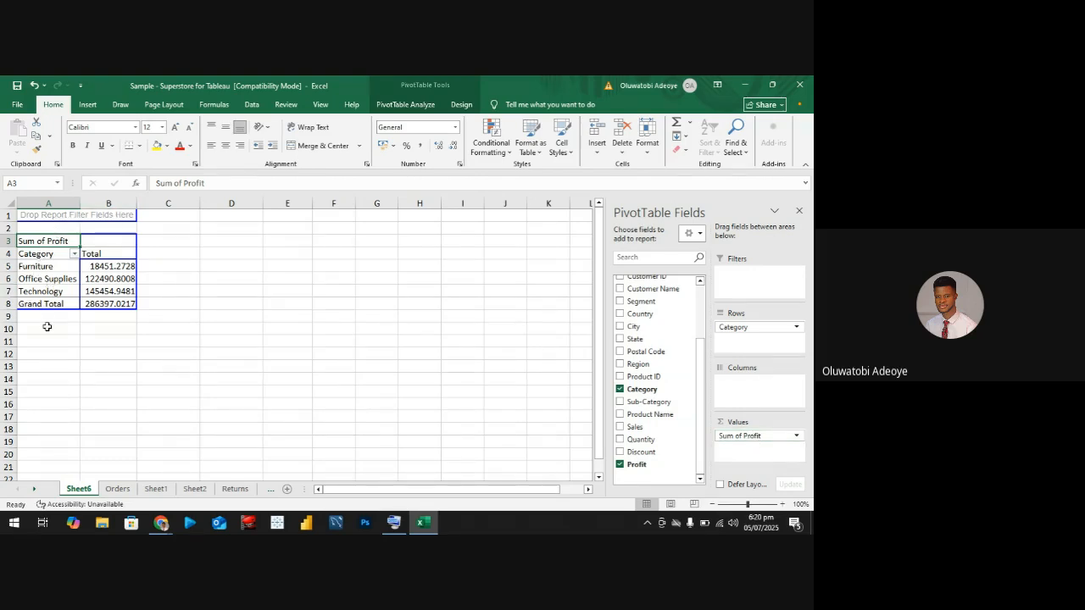
pyautogui.click(169, 296)
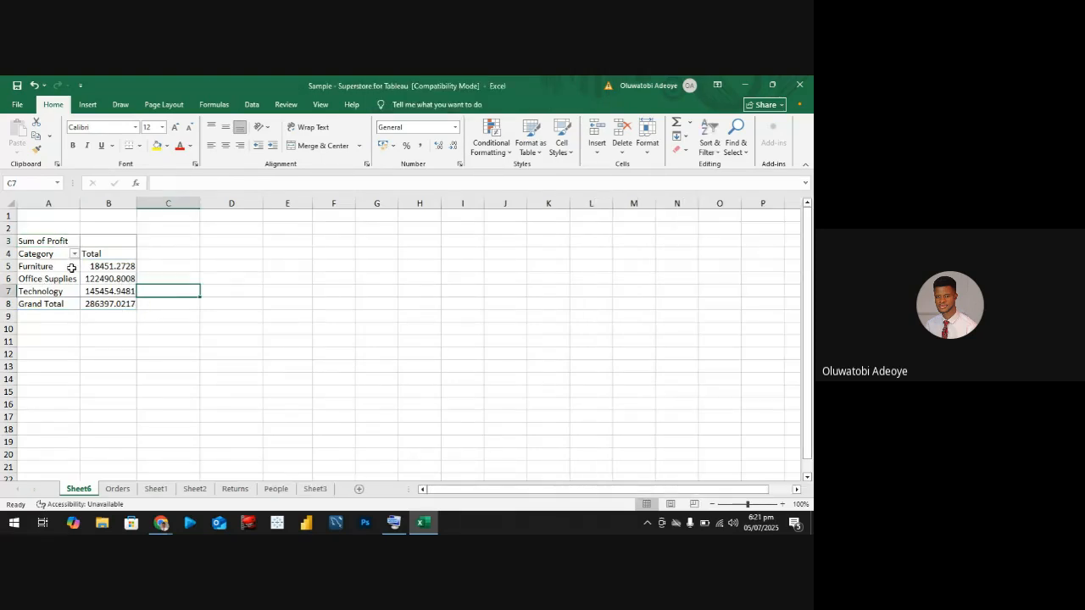
pyautogui.click(51, 268)
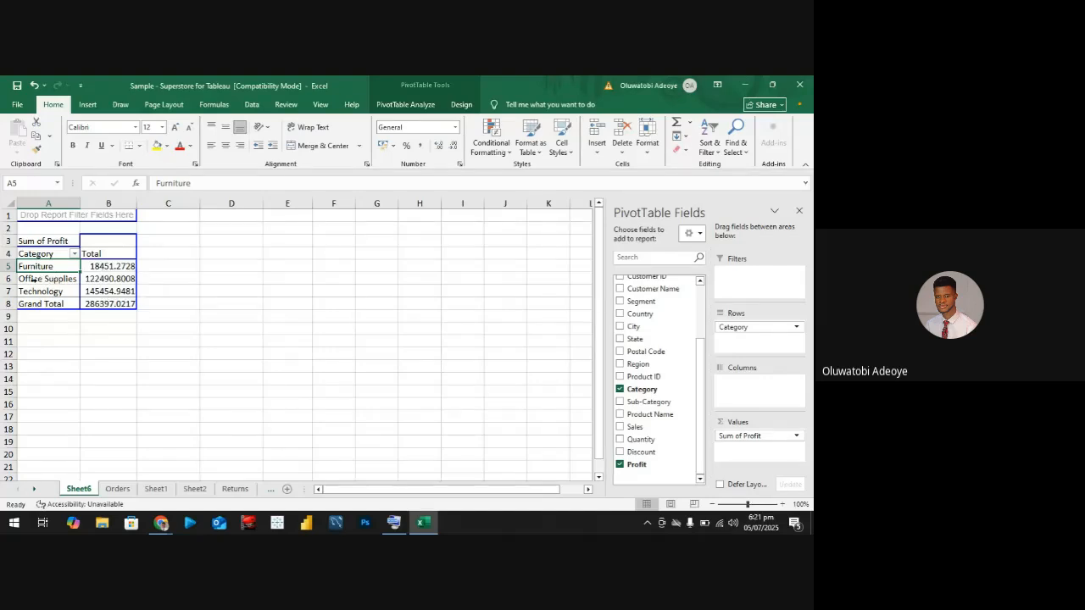
pyautogui.click(102, 278)
pyautogui.click(22, 291)
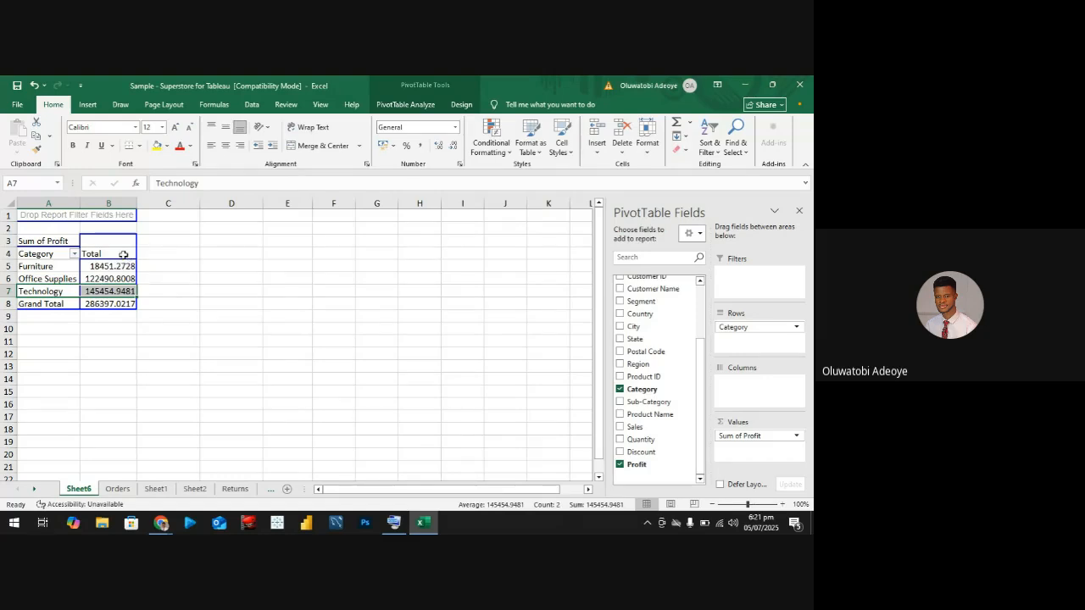
pyautogui.click(98, 305)
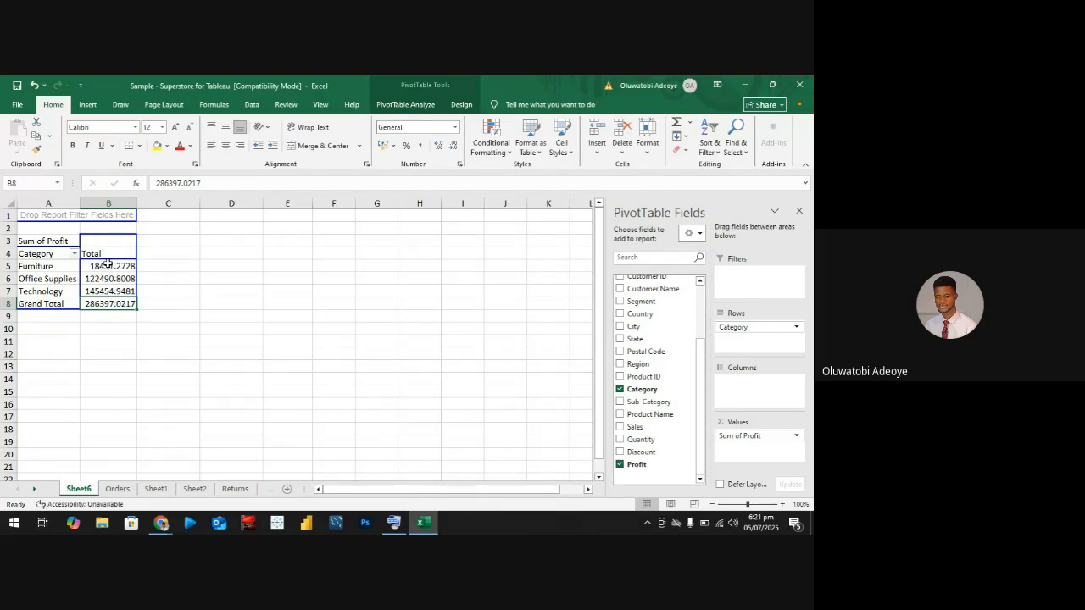
# Format the PivotTable's Sum of Profit values as Number with 2 decimal places and a thousands separator
pyautogui.click(108, 266)
pyautogui.rightClick(108, 267)
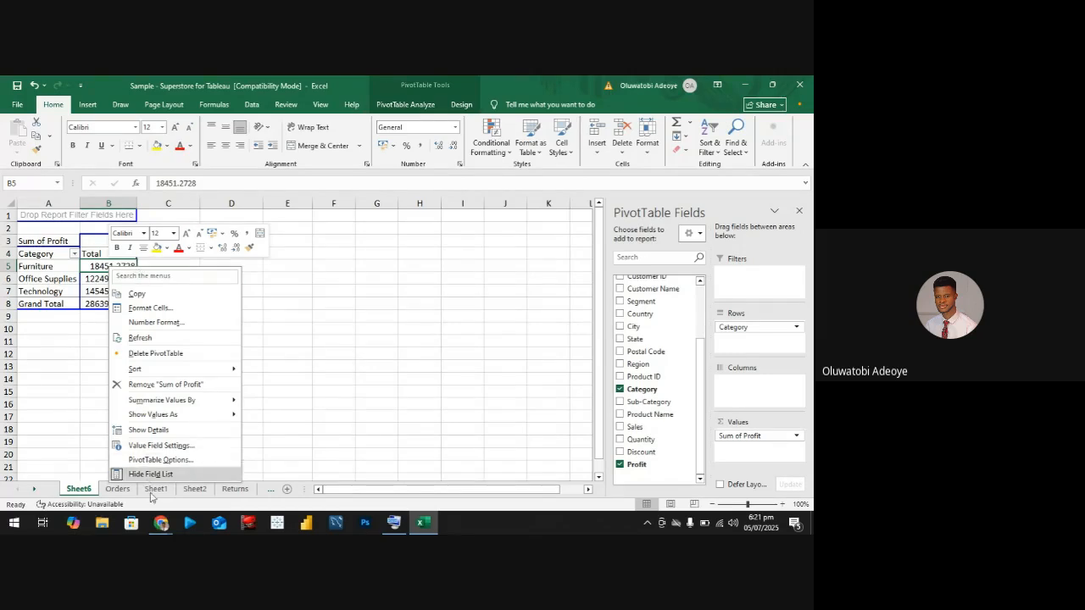
pyautogui.click(171, 328)
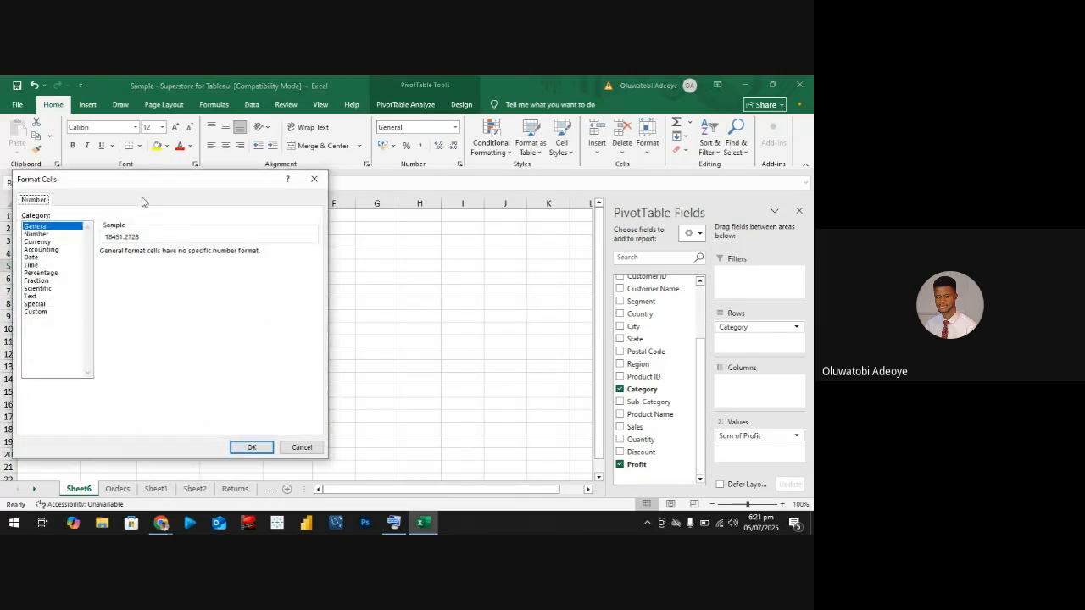
pyautogui.moveTo(150, 184); pyautogui.dragTo(359, 220)
pyautogui.click(247, 270)
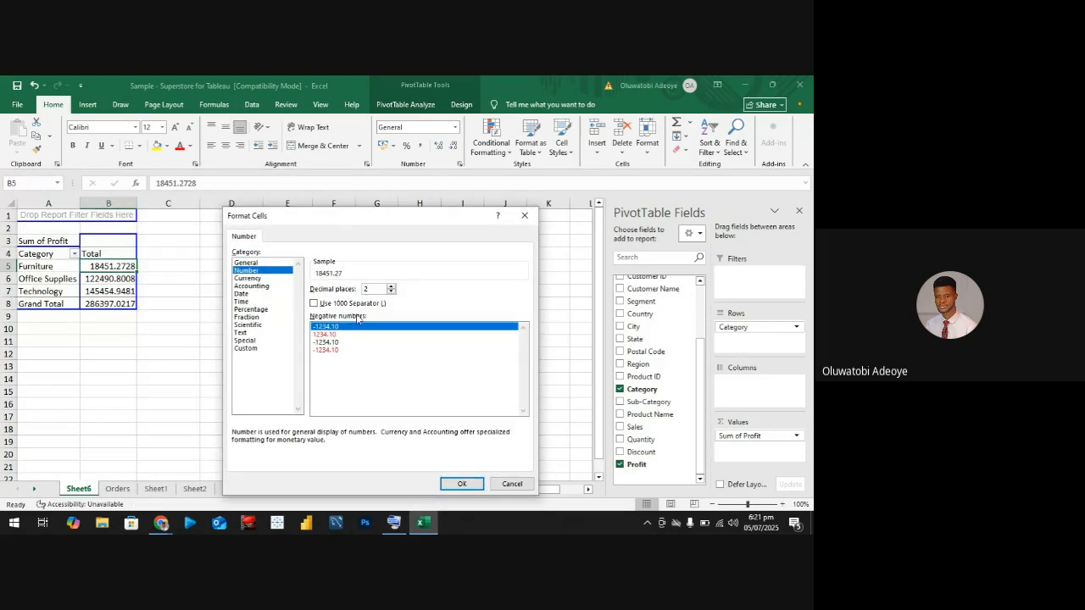
pyautogui.click(315, 303)
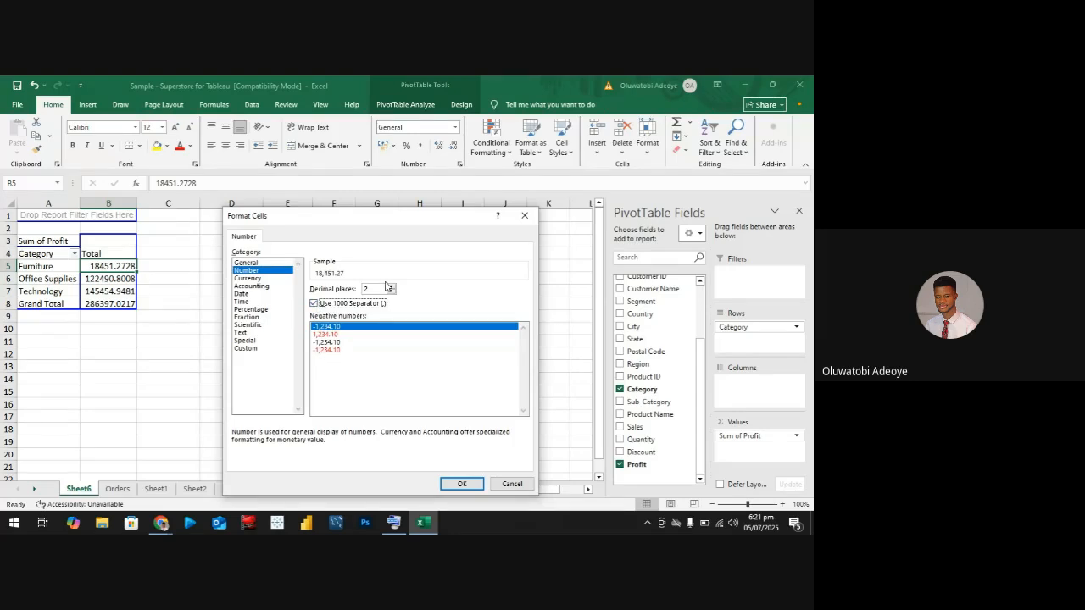
pyautogui.click(462, 487)
pyautogui.click(146, 305)
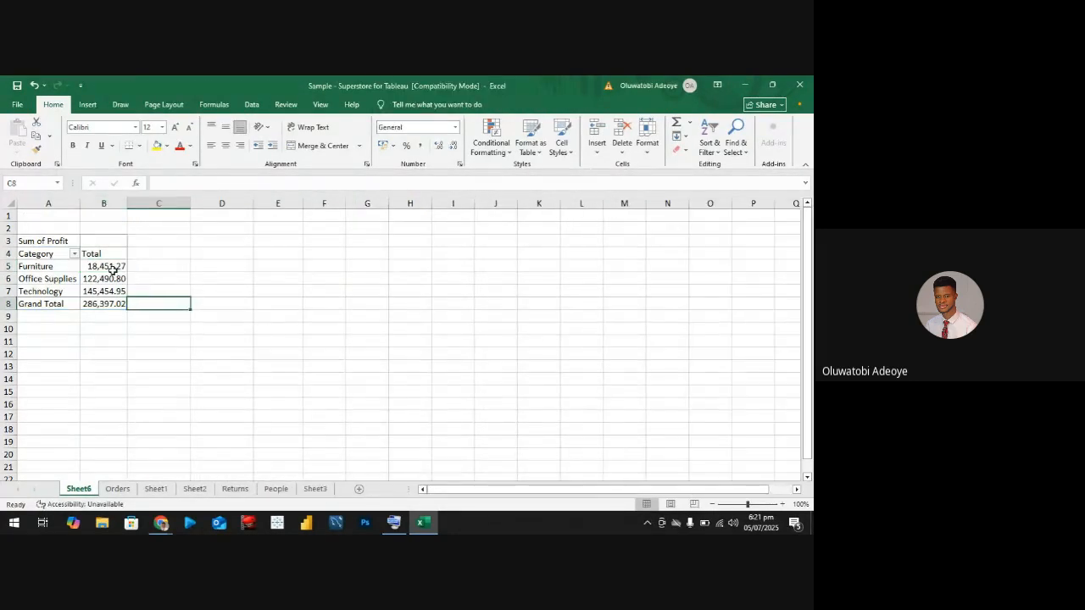
# Try the Currency number format with the $ English (United States) symbol on the Sum of Profit values, and discard the change
pyautogui.click(113, 268)
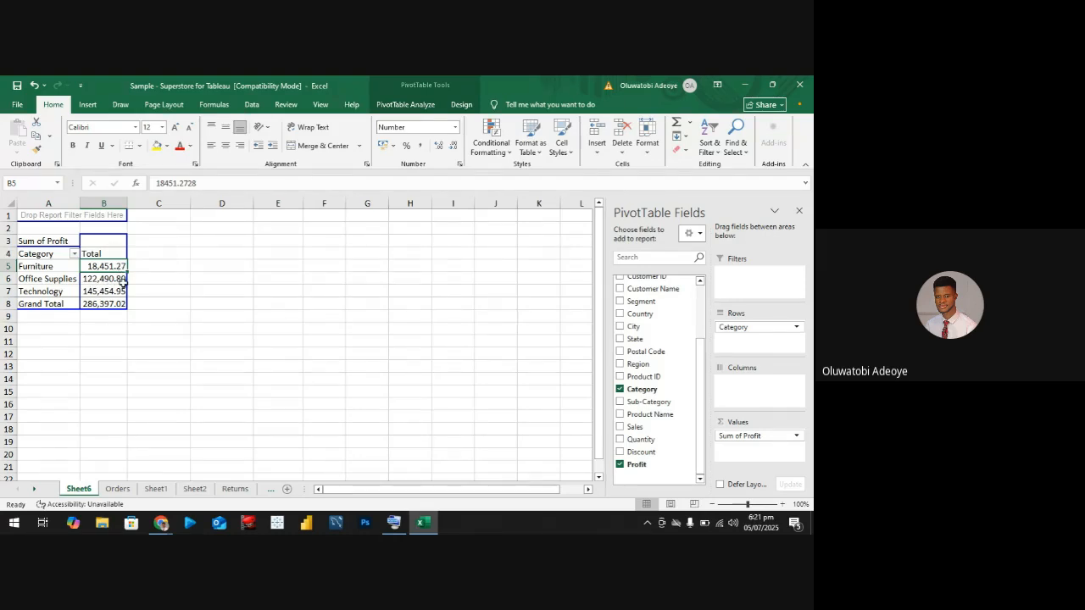
pyautogui.moveTo(103, 268)
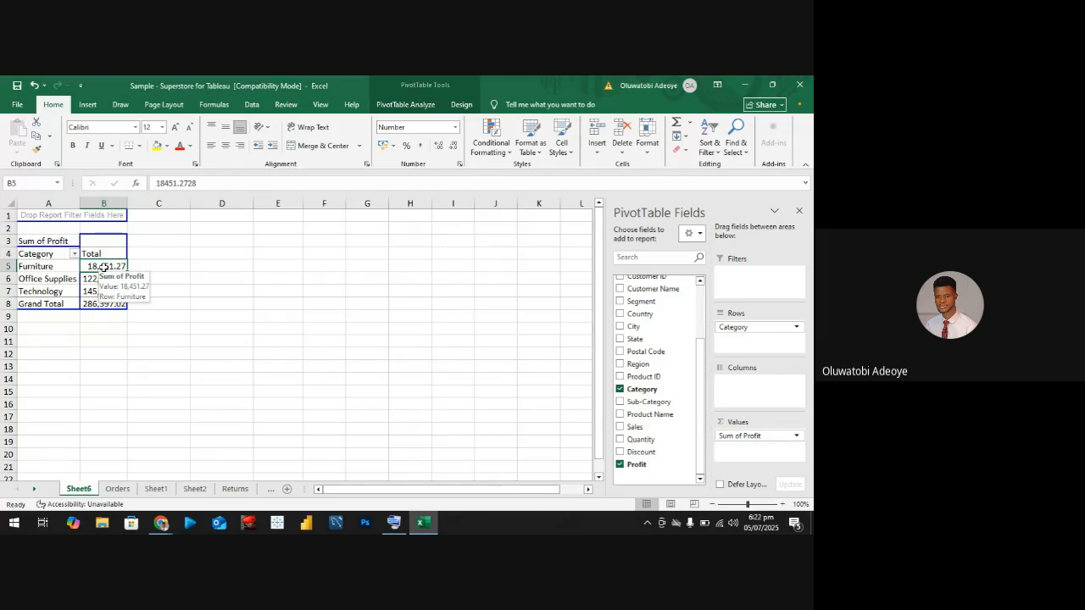
pyautogui.rightClick(104, 268)
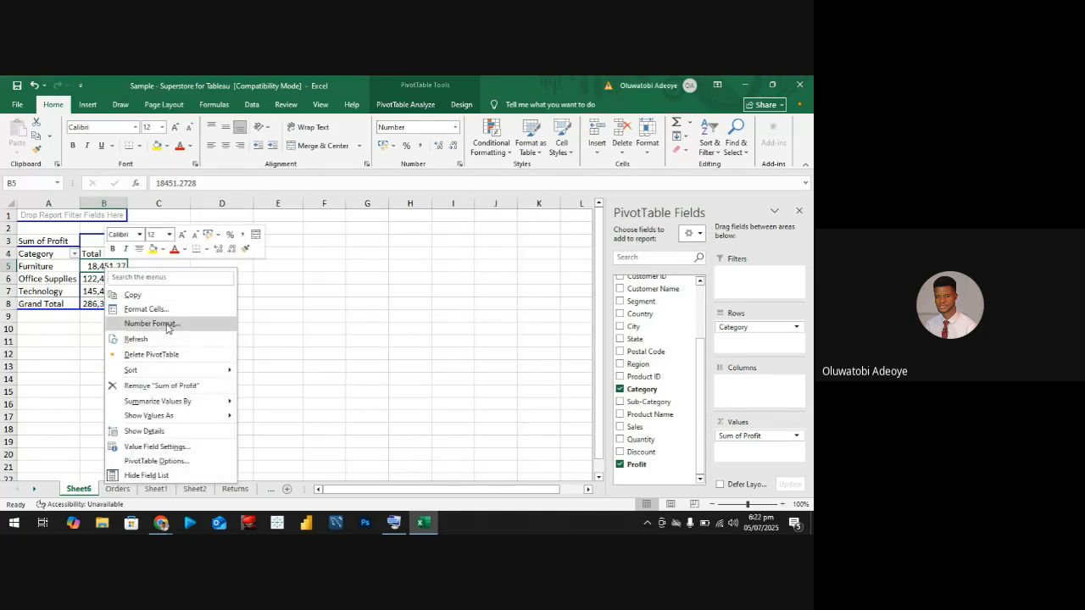
pyautogui.click(151, 323)
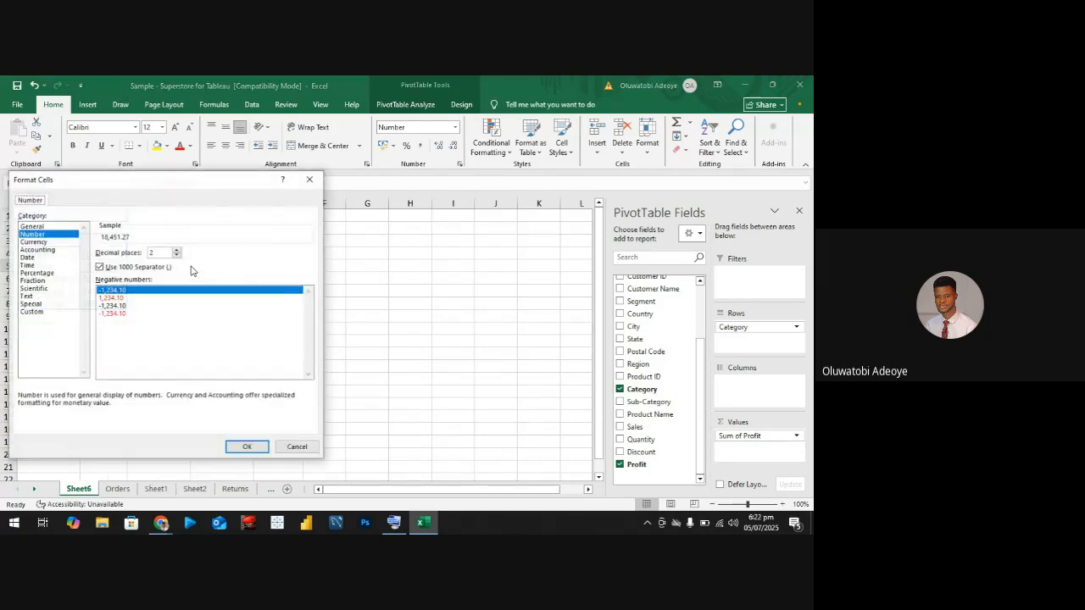
pyautogui.click(34, 241)
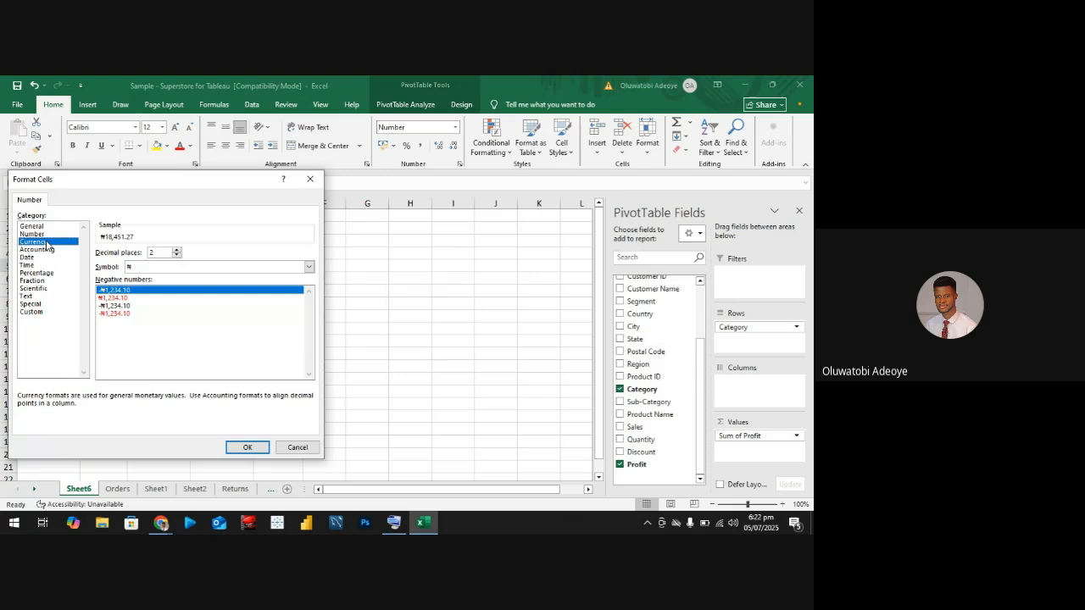
pyautogui.click(219, 270)
pyautogui.scroll(-2, 203, 339)
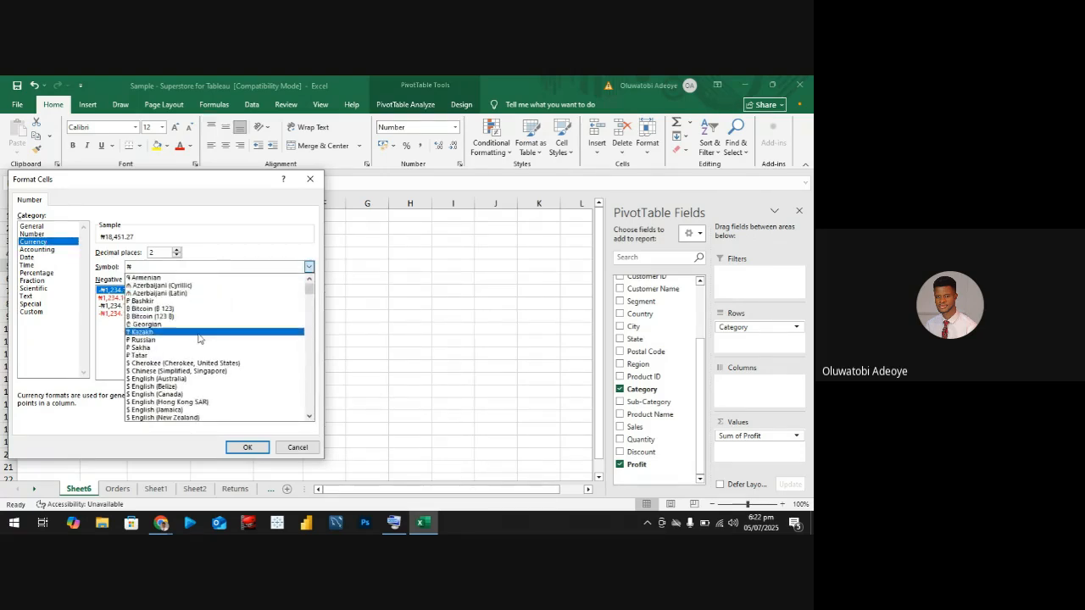
pyautogui.scroll(-6, 163, 388)
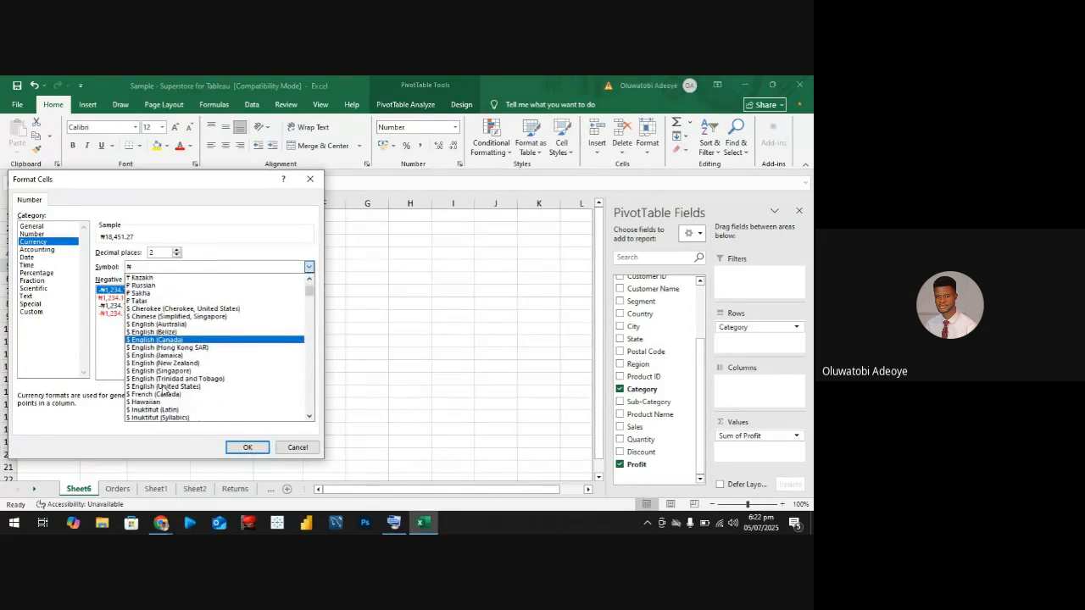
pyautogui.scroll(-4, 164, 388)
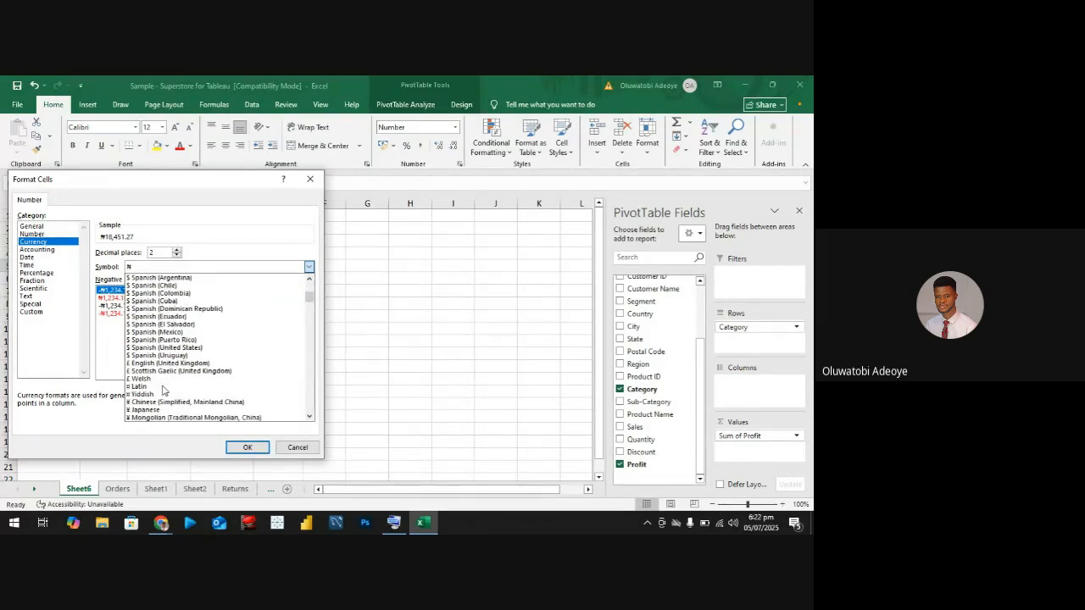
pyautogui.scroll(-3, 164, 369)
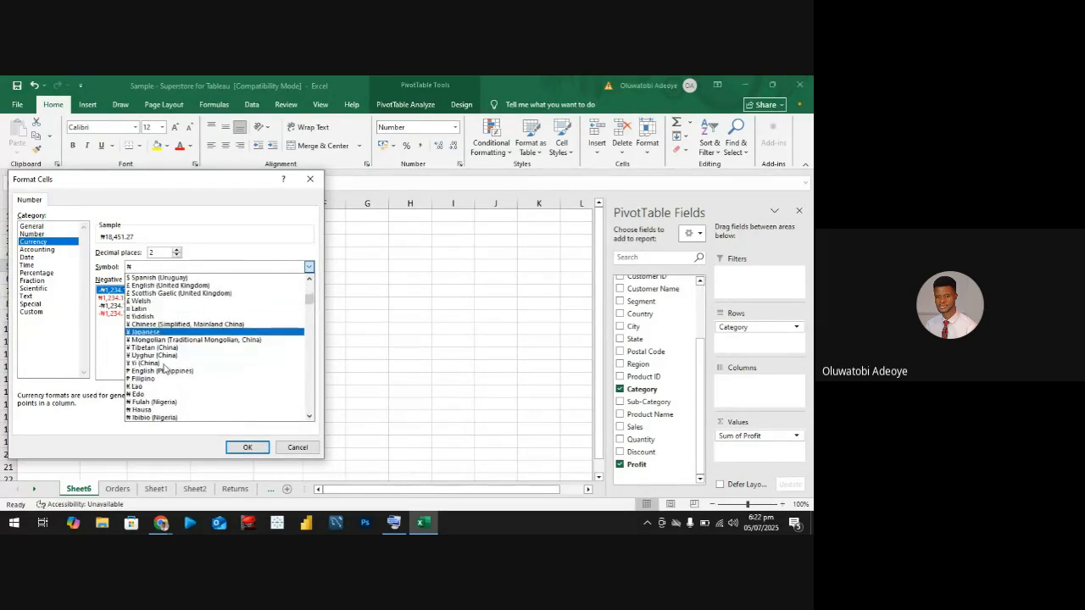
pyautogui.scroll(-6, 165, 370)
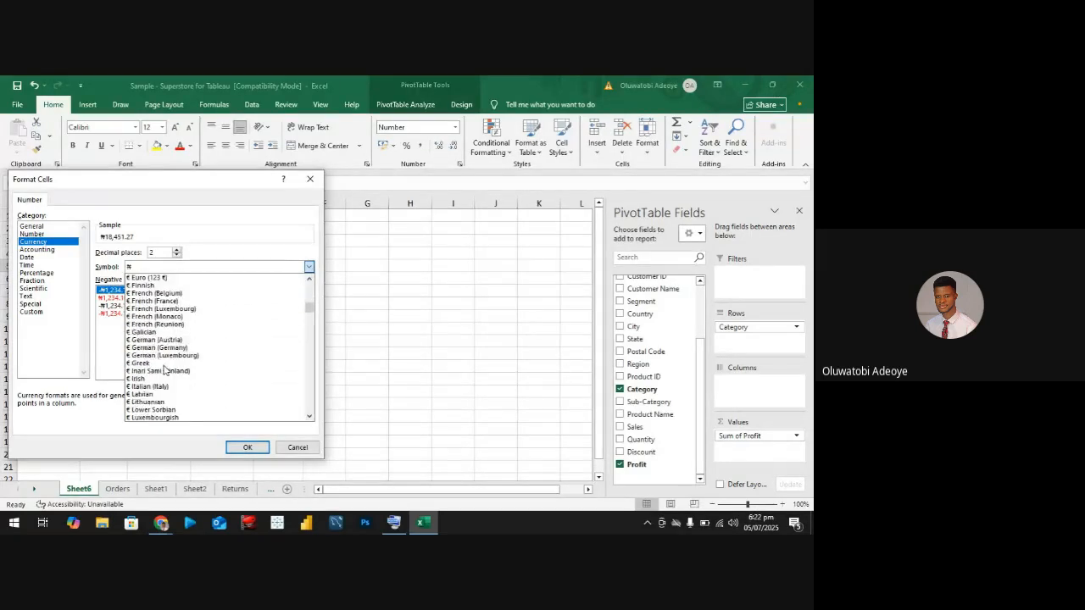
pyautogui.scroll(-8, 164, 370)
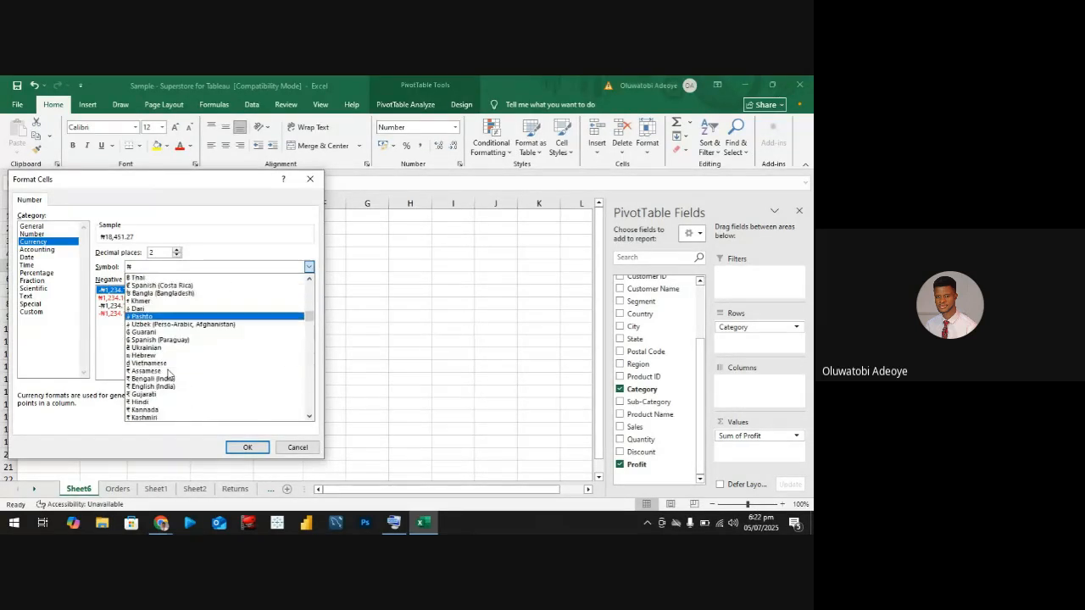
pyautogui.scroll(-8, 167, 373)
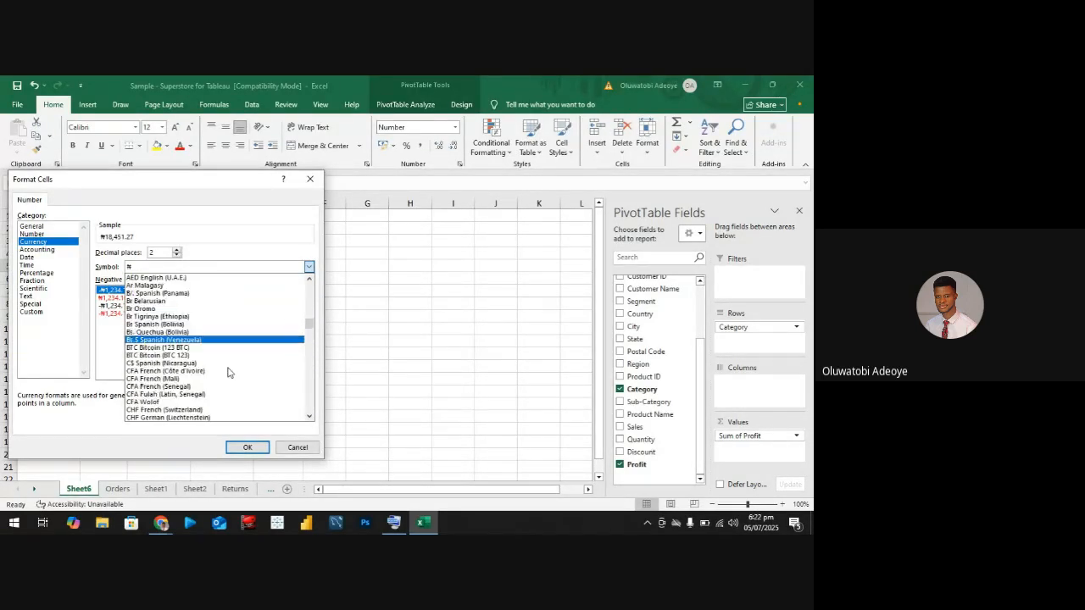
pyautogui.moveTo(309, 325); pyautogui.dragTo(308, 292)
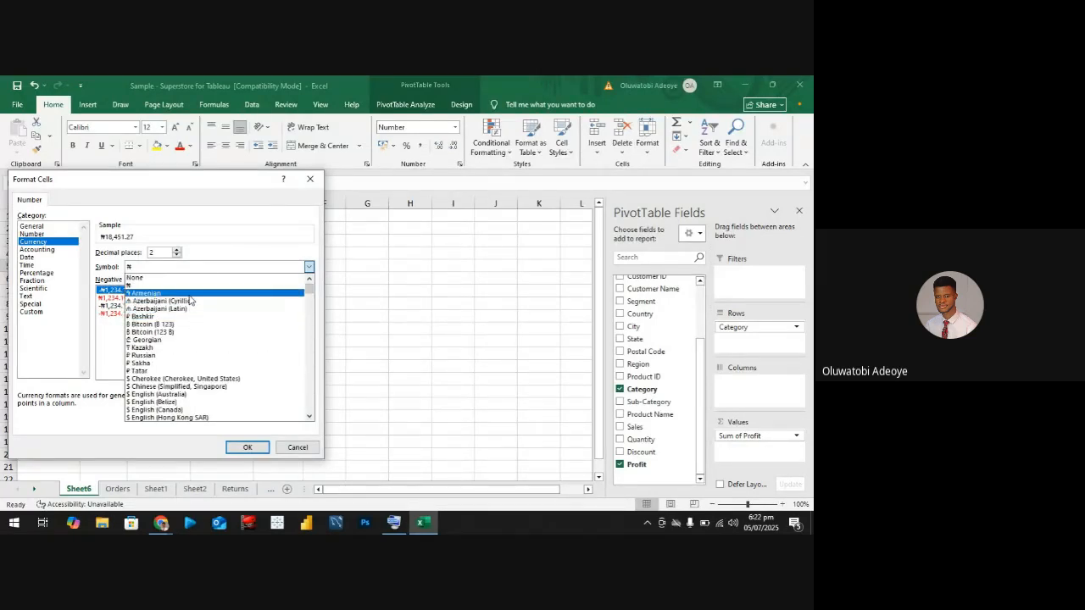
pyautogui.scroll(-1, 189, 297)
pyautogui.scroll(-2, 189, 296)
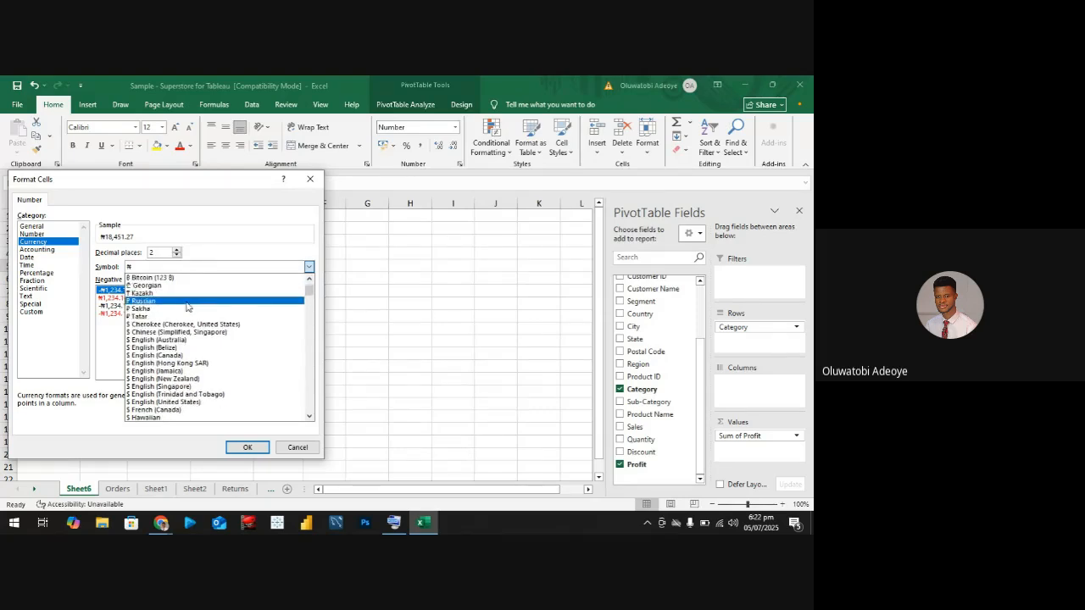
pyautogui.scroll(-2, 148, 390)
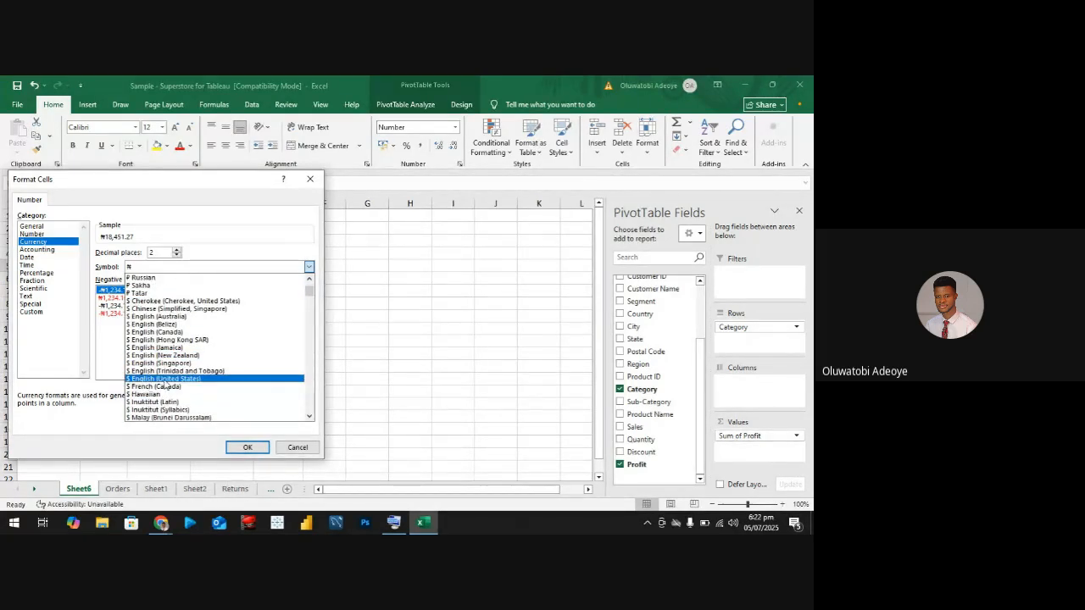
pyautogui.click(189, 380)
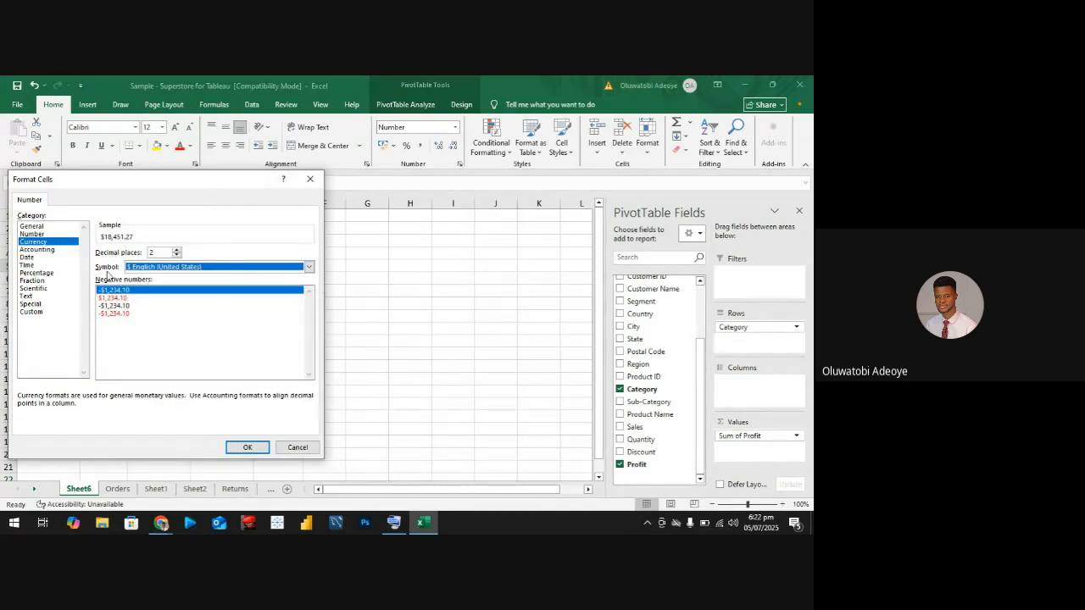
pyautogui.click(298, 449)
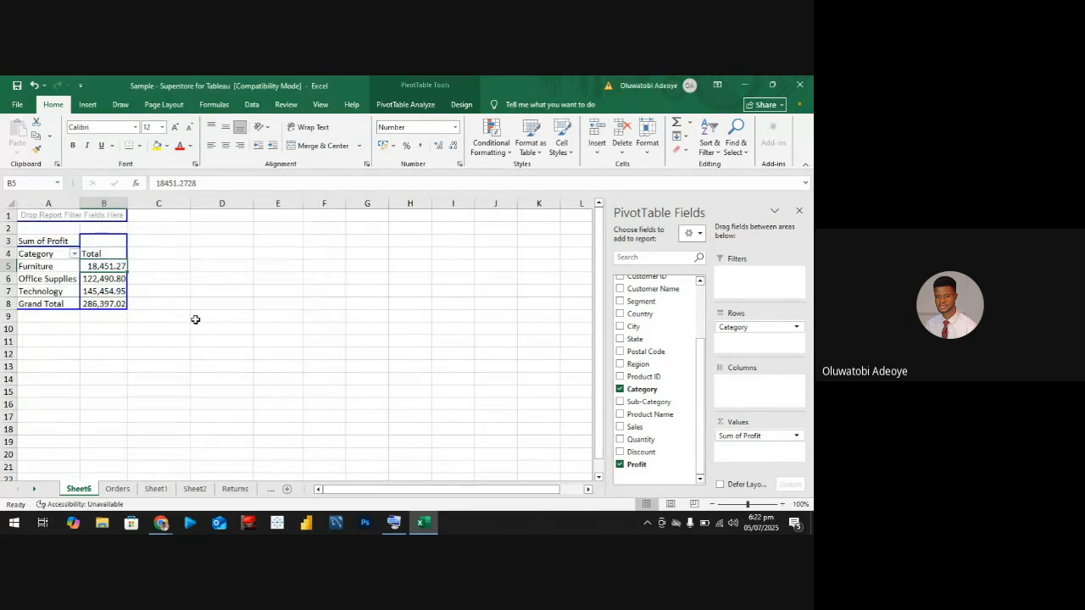
pyautogui.click(148, 270)
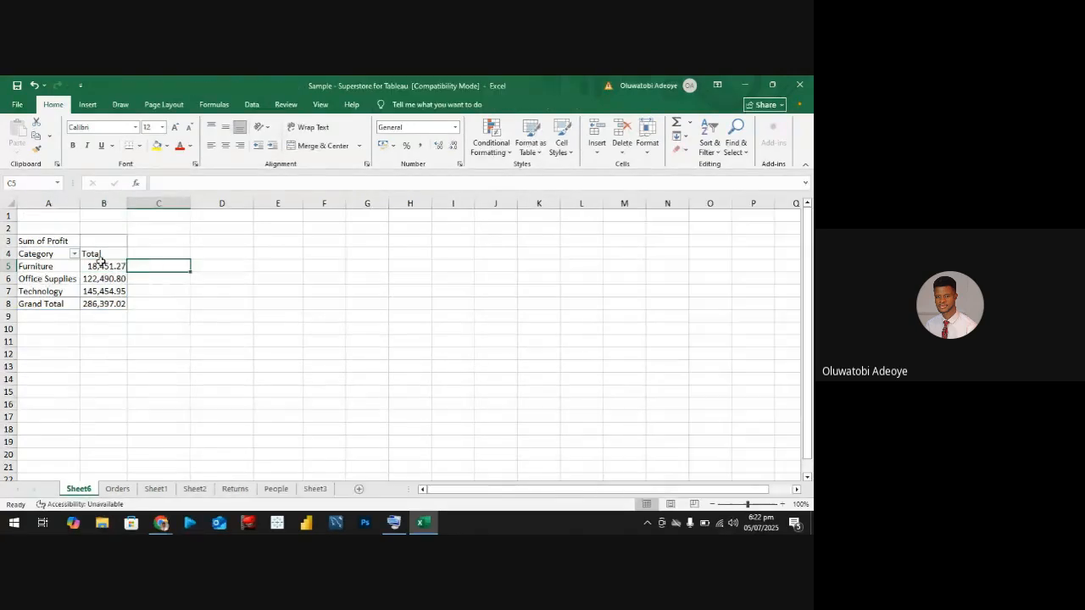
# Replace the Category field with Sub-Category in the PivotTable's Rows area
pyautogui.click(102, 278)
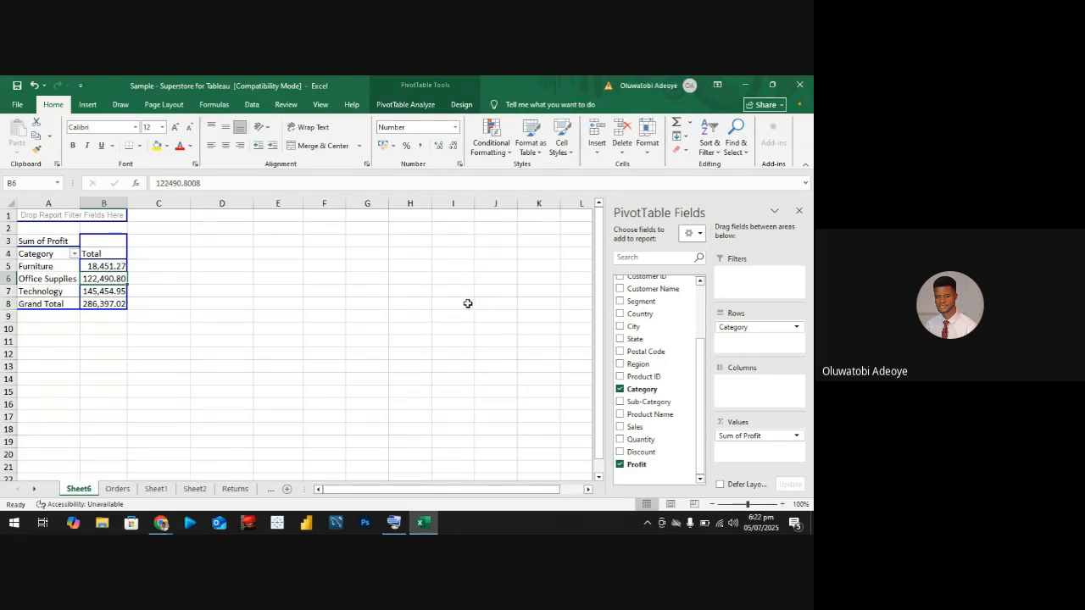
pyautogui.click(620, 390)
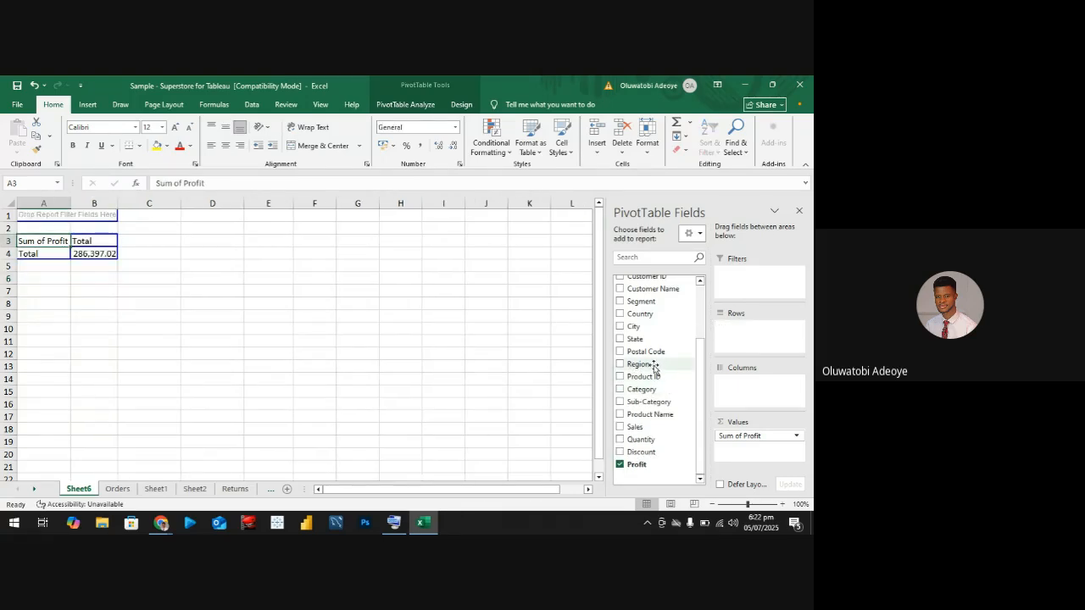
pyautogui.click(619, 403)
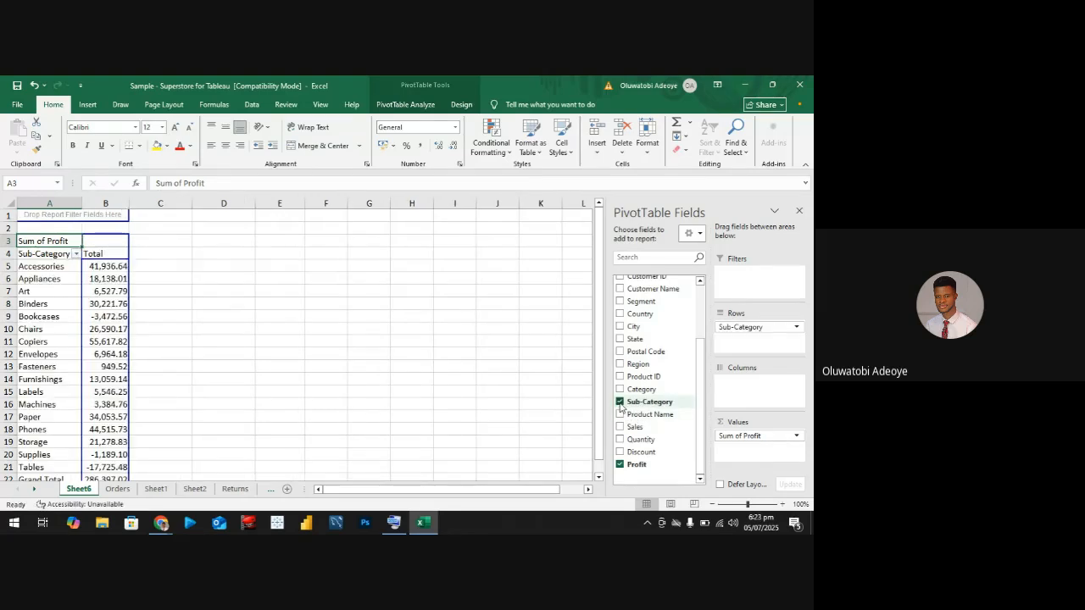
# Examine the summed profit of each sub-category down to the Grand Total, looking for the highest value
pyautogui.scroll(-3, 316, 367)
pyautogui.scroll(1, 315, 368)
pyautogui.scroll(2, 315, 368)
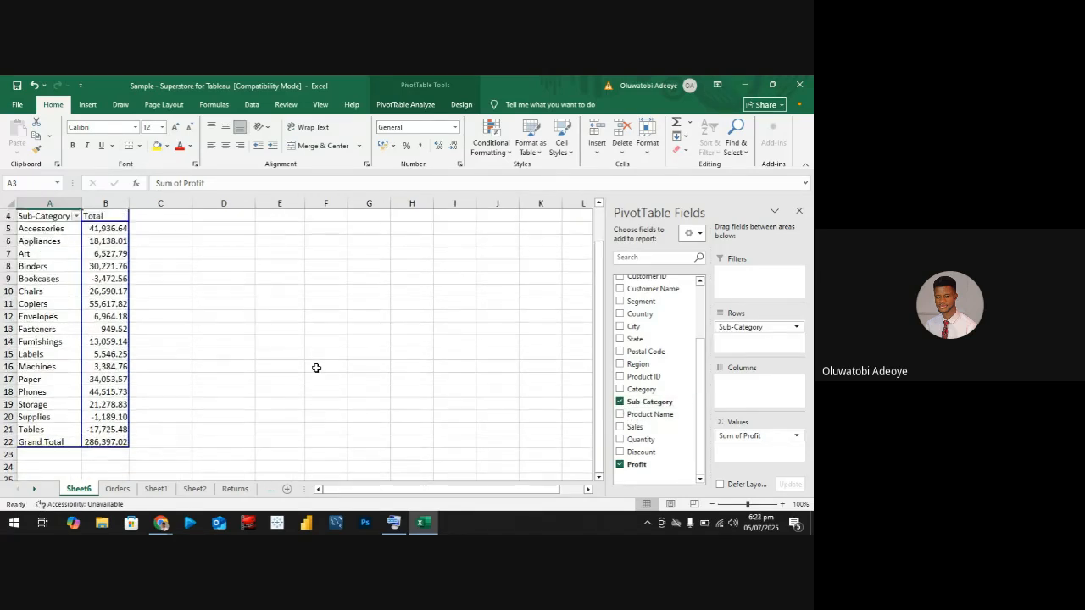
pyautogui.scroll(-3, 316, 368)
pyautogui.scroll(3, 316, 368)
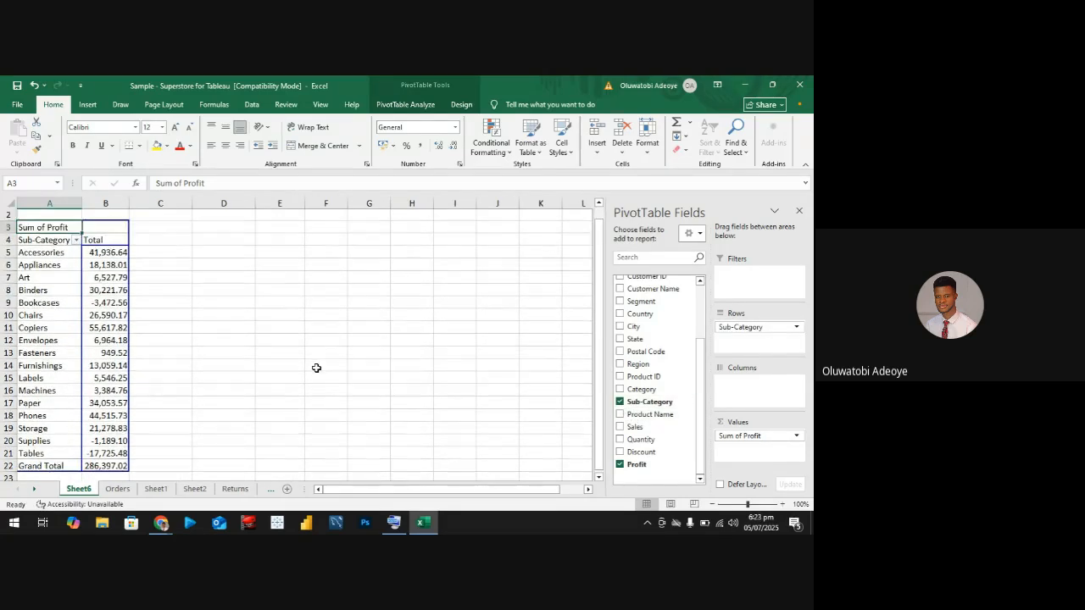
pyautogui.scroll(-3, 315, 368)
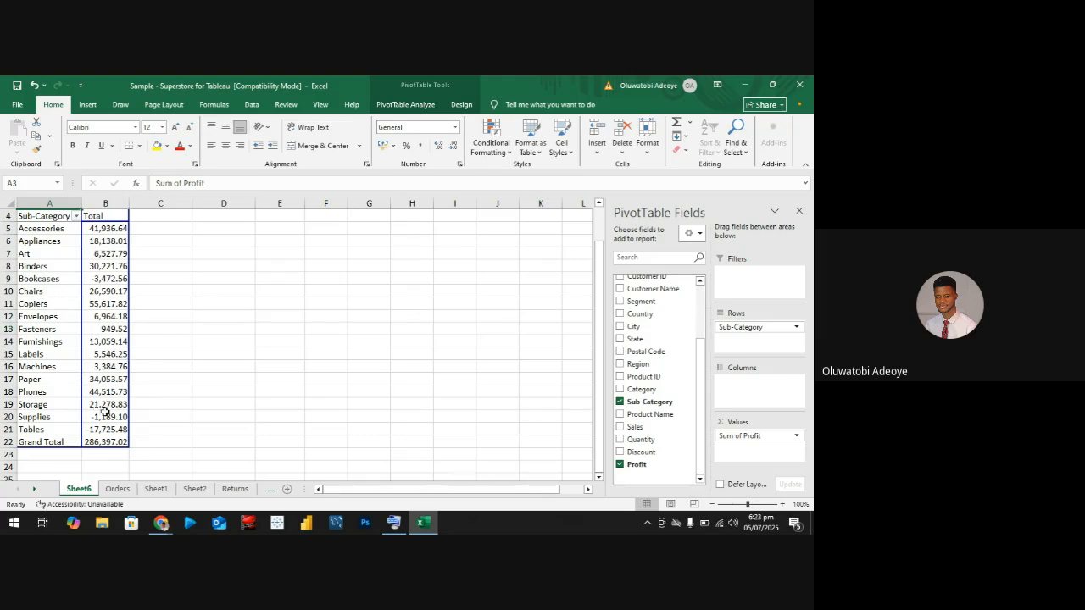
pyautogui.scroll(1, 104, 333)
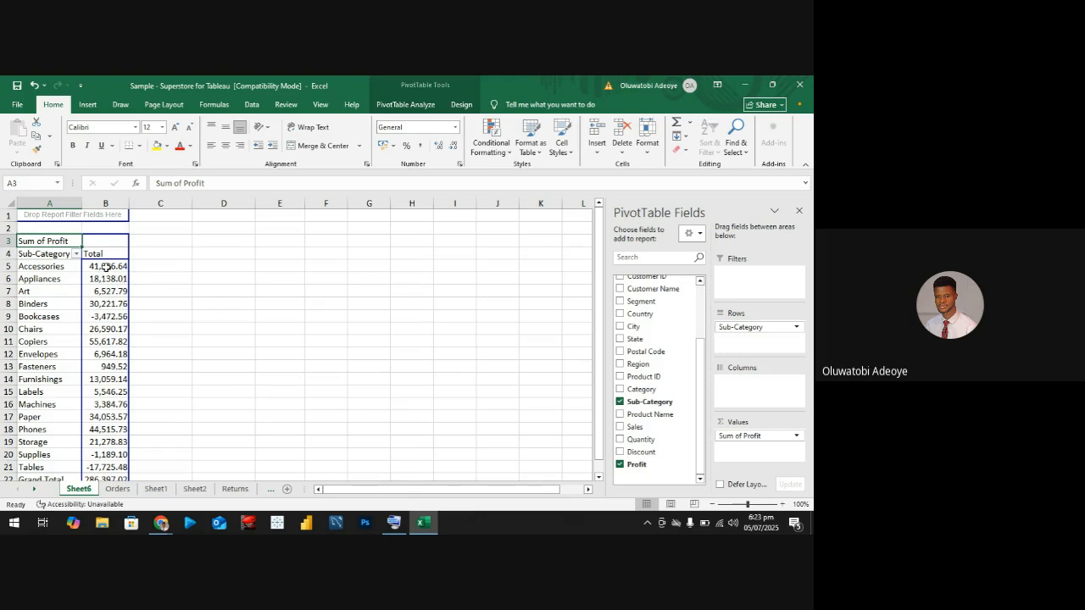
pyautogui.moveTo(105, 266)
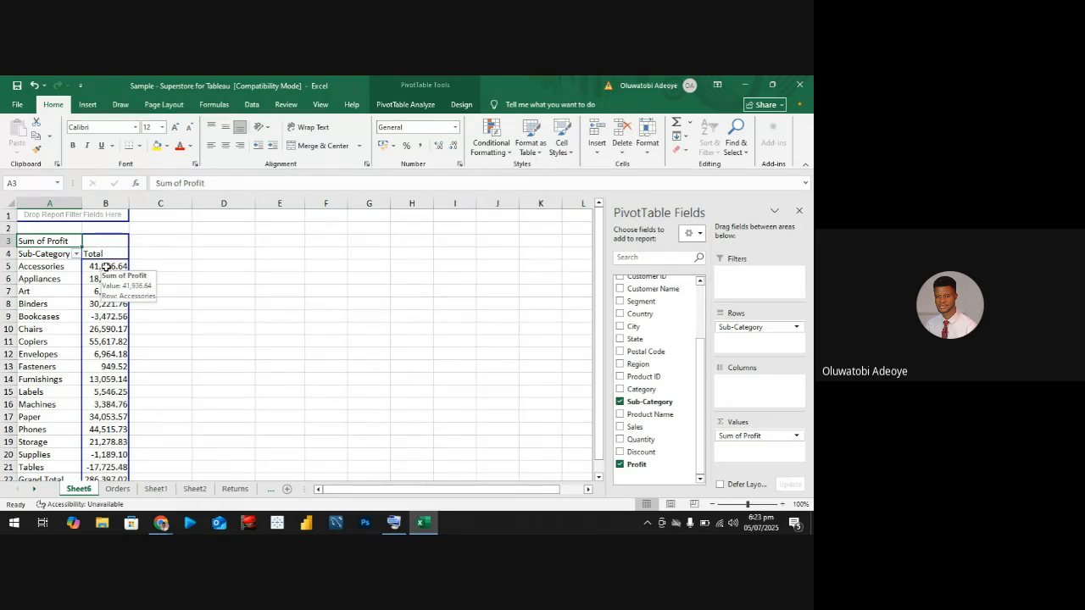
pyautogui.scroll(-2, 145, 320)
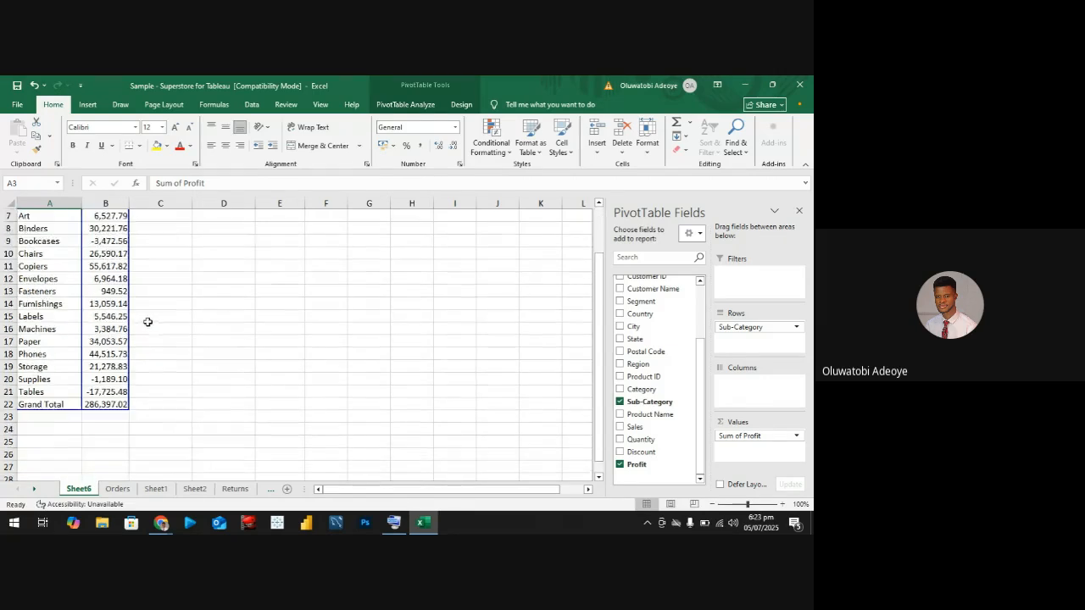
pyautogui.scroll(2, 145, 318)
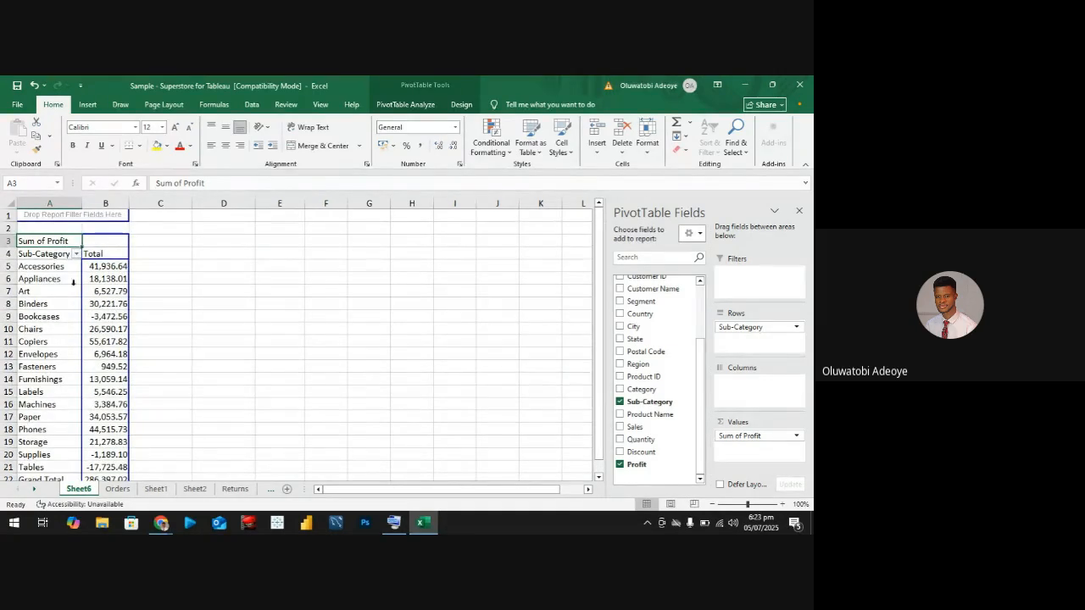
pyautogui.moveTo(89, 328)
pyautogui.moveTo(89, 328)
pyautogui.moveTo(111, 276)
# Sort the sub-categories by Sum of Profit from largest to smallest, and check the top sub-category
pyautogui.click(104, 265)
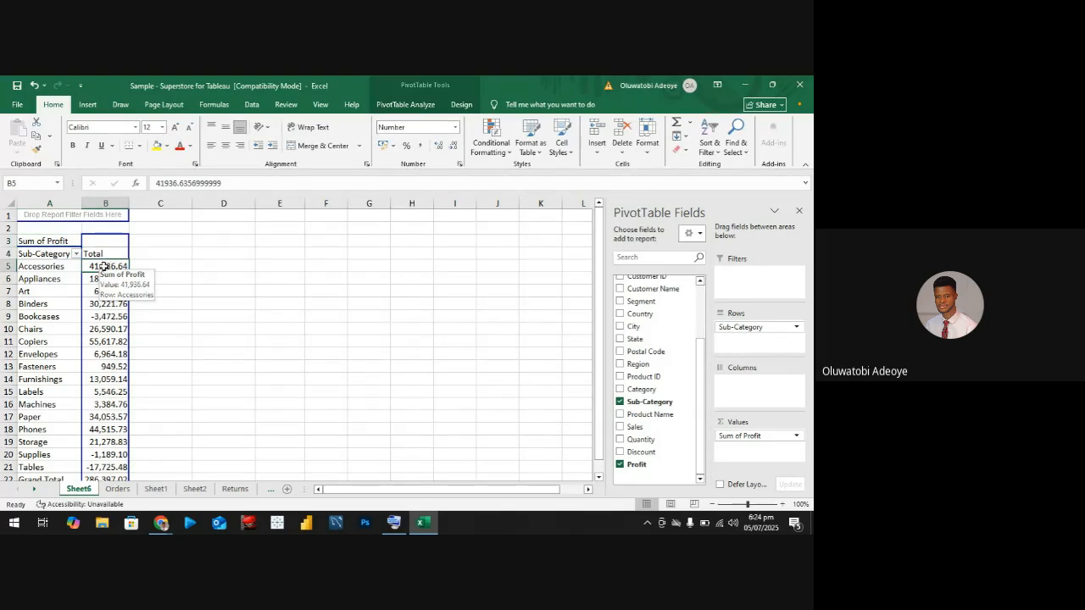
pyautogui.rightClick(104, 266)
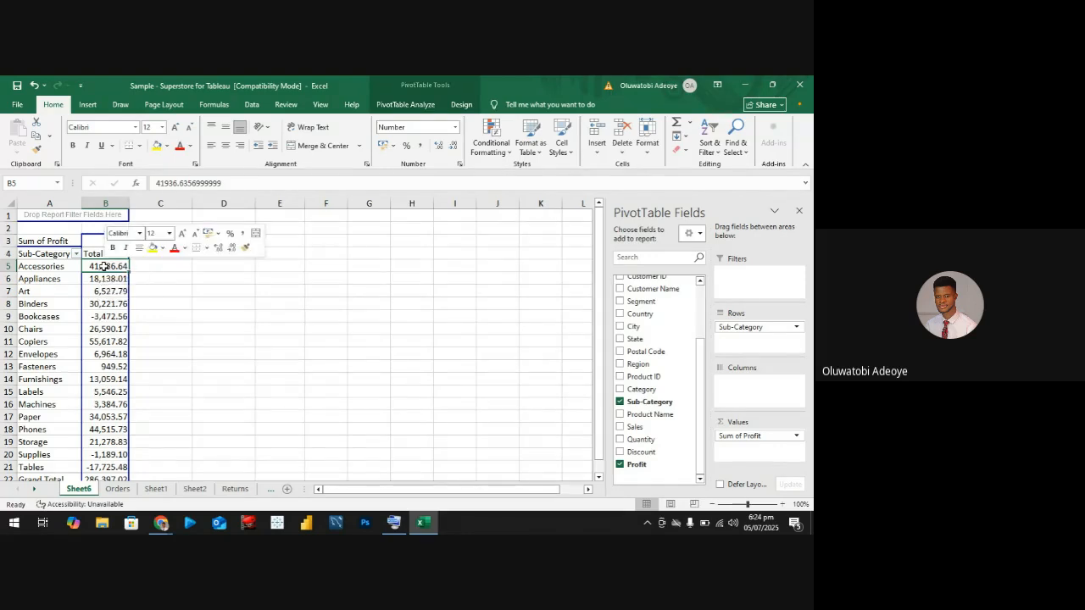
pyautogui.moveTo(140, 368)
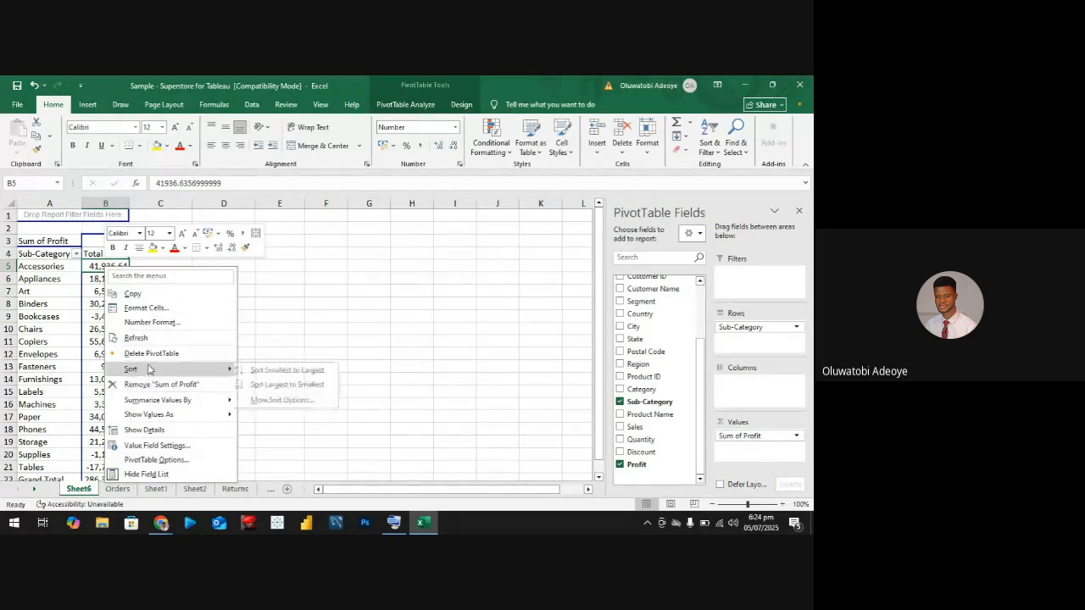
pyautogui.click(298, 386)
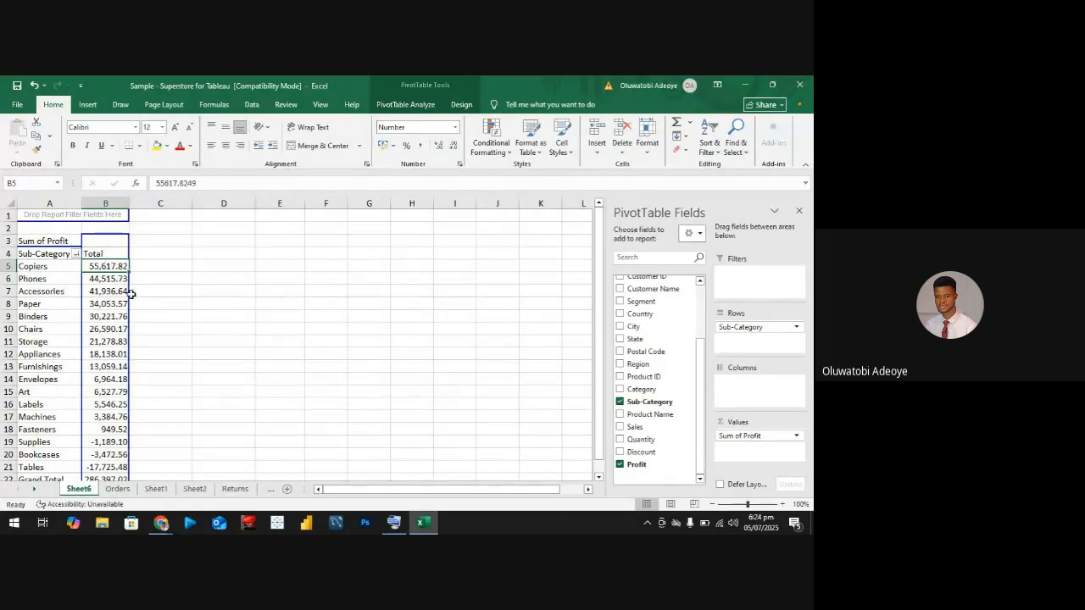
pyautogui.click(57, 269)
pyautogui.click(117, 266)
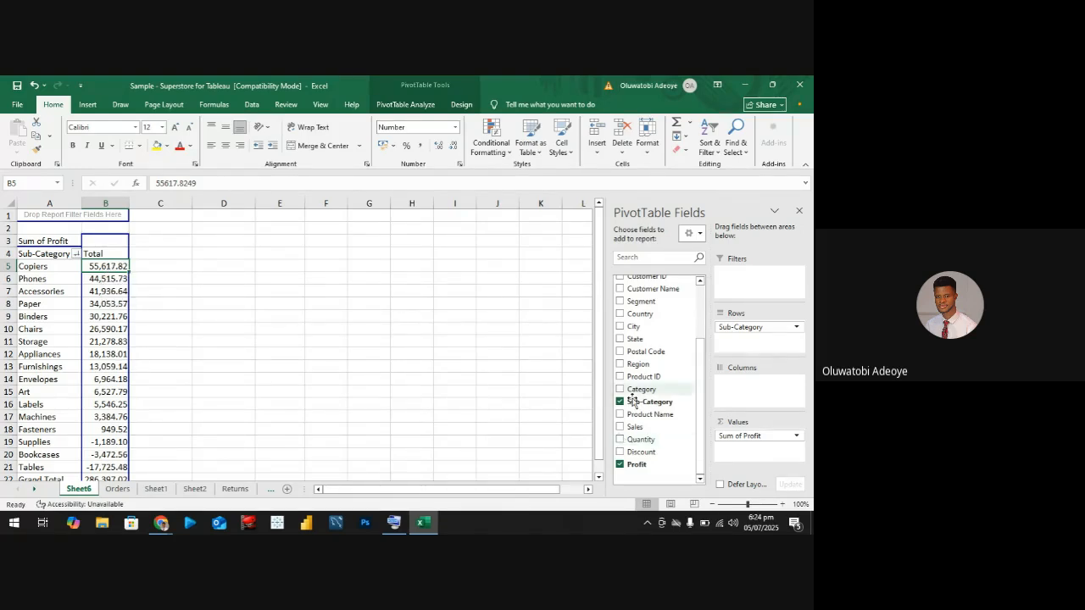
# Add the Quantity field to the PivotTable's Values and compare each sub-category's quantity with its profit
pyautogui.click(619, 439)
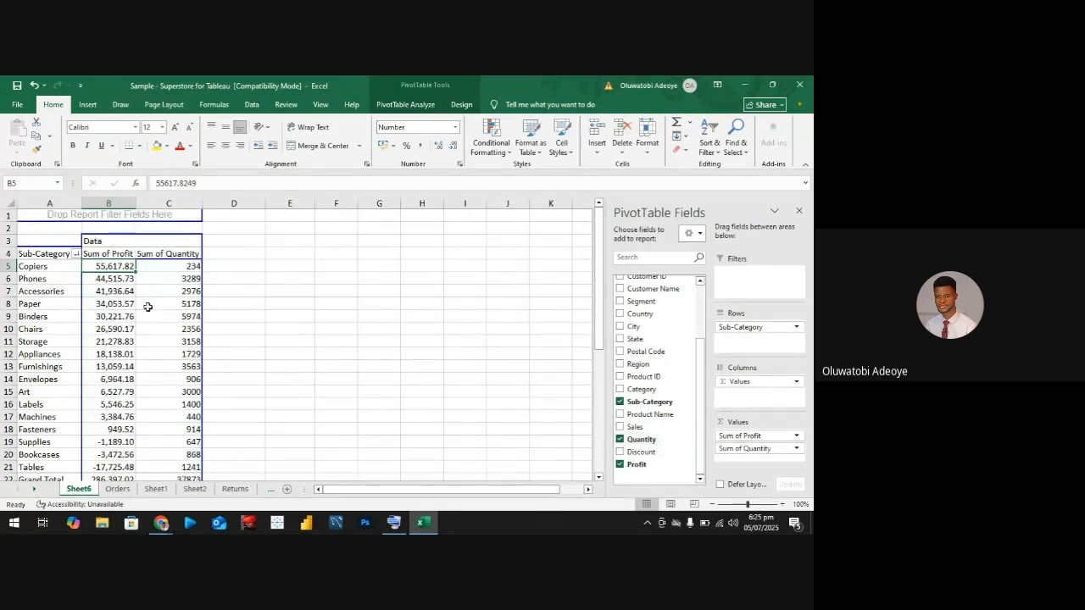
pyautogui.click(230, 289)
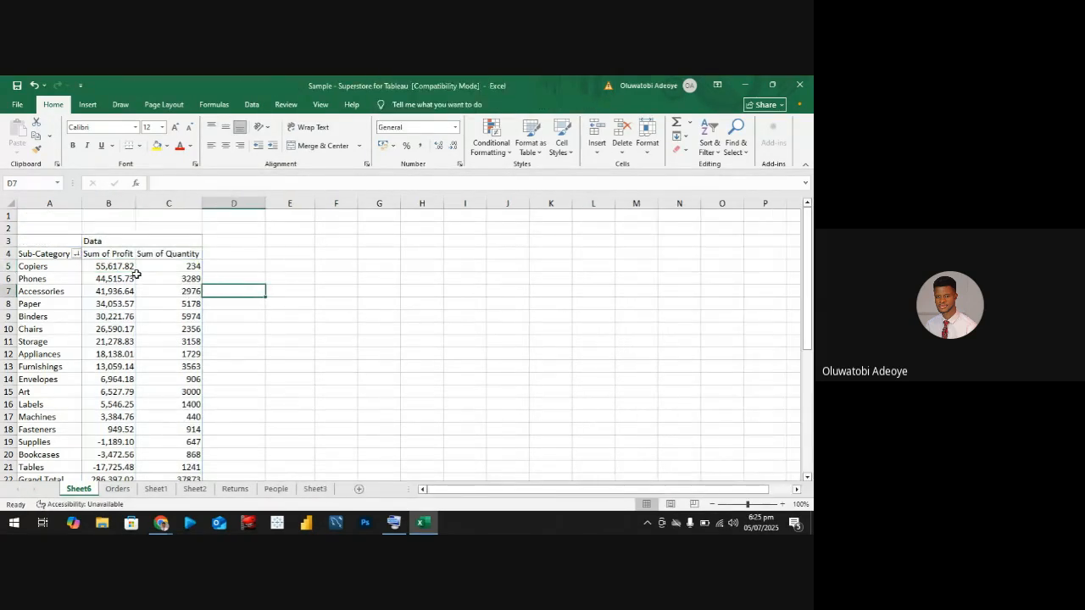
pyautogui.click(191, 280)
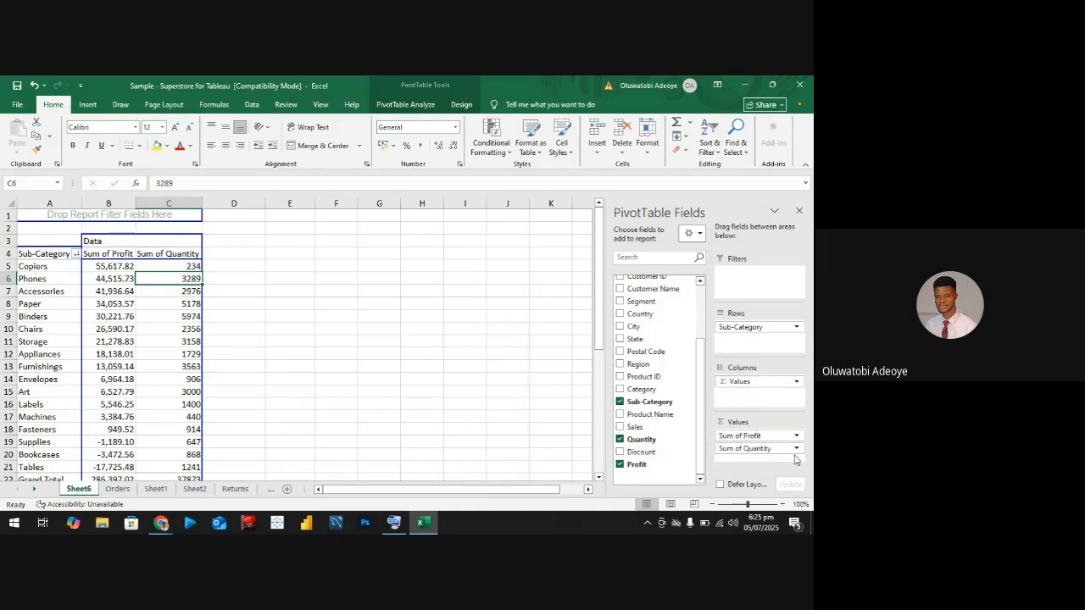
pyautogui.click(165, 266)
pyautogui.click(114, 267)
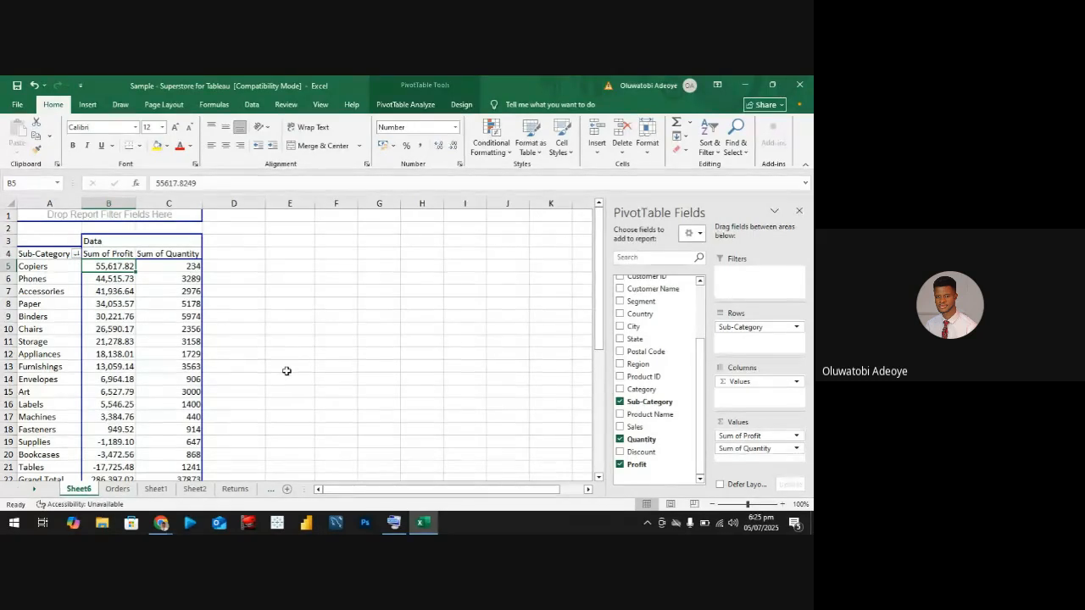
# Filter the PivotTable's Sub-Category field to show only Accessories, Appliances and Art
pyautogui.click(76, 253)
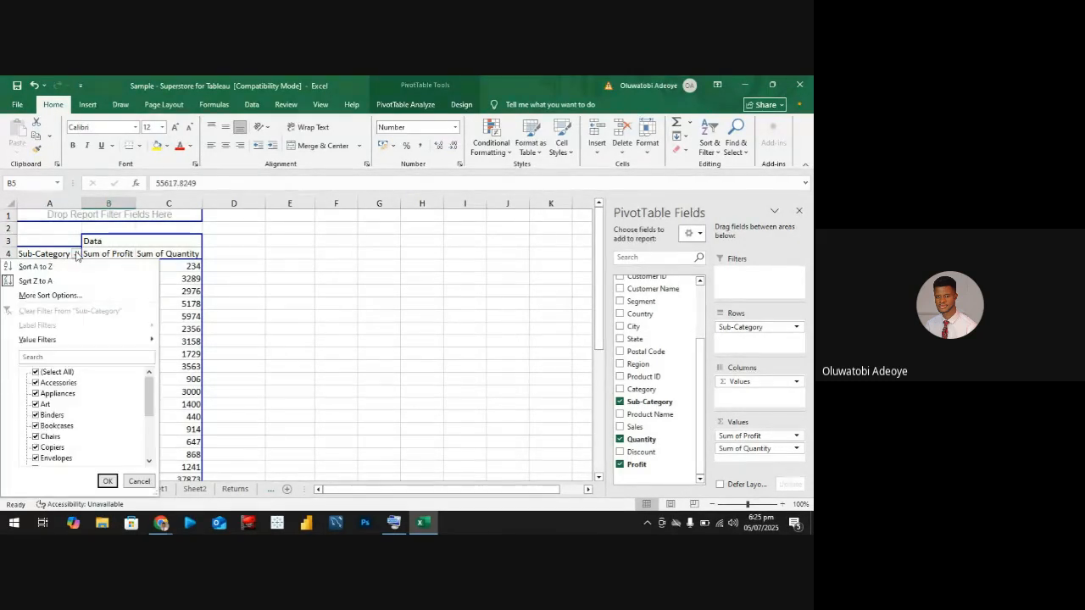
pyautogui.scroll(-3, 68, 394)
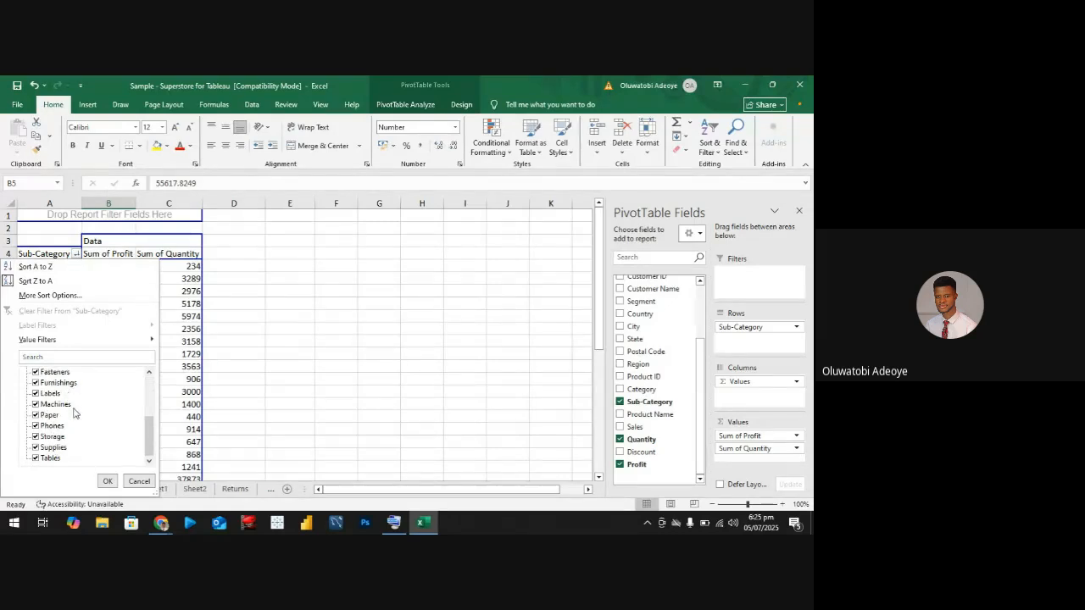
pyautogui.scroll(3, 74, 414)
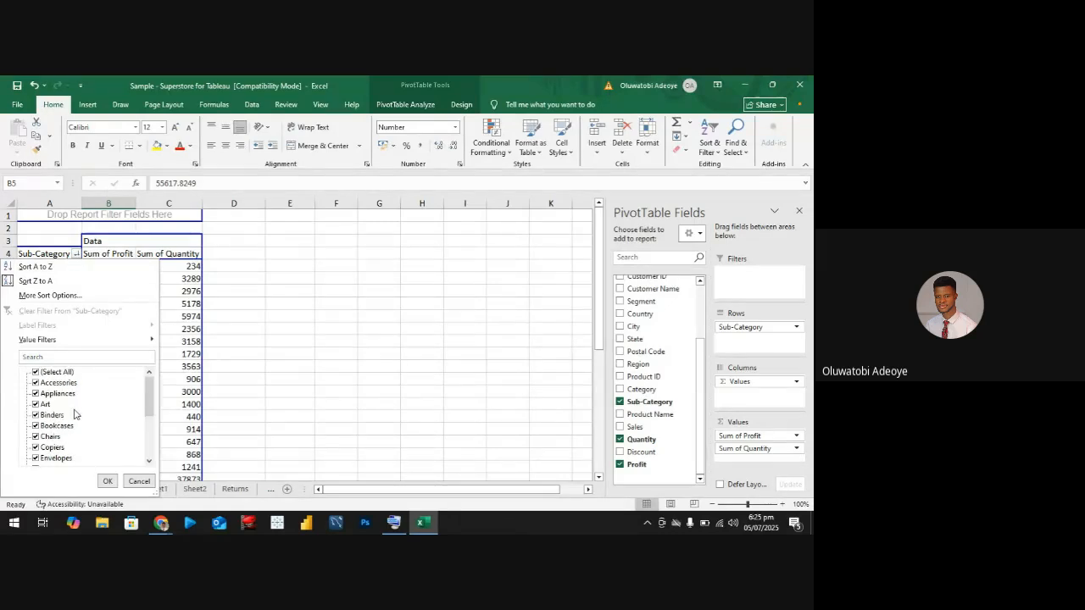
pyautogui.click(35, 372)
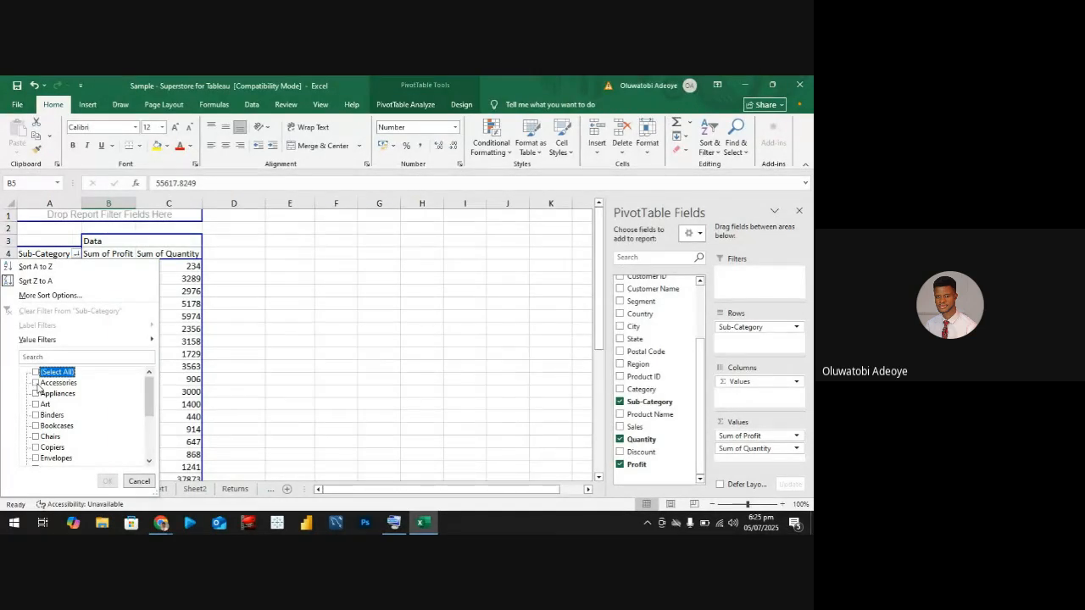
pyautogui.click(37, 382)
pyautogui.click(37, 393)
pyautogui.click(37, 404)
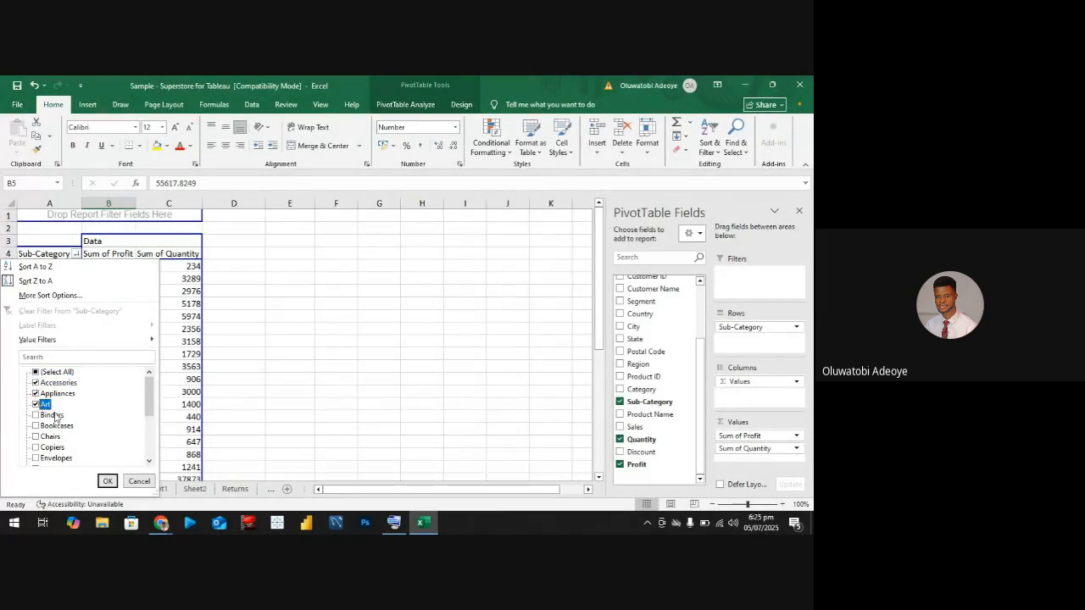
pyautogui.click(107, 481)
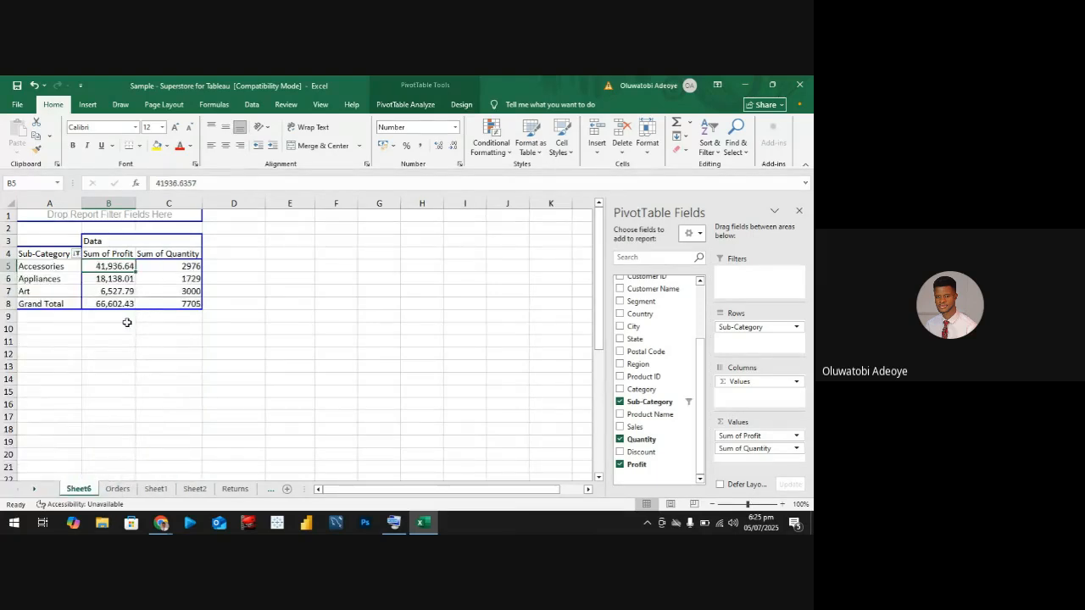
# Reset the Sub-Category filter to include all sub-categories
pyautogui.click(77, 254)
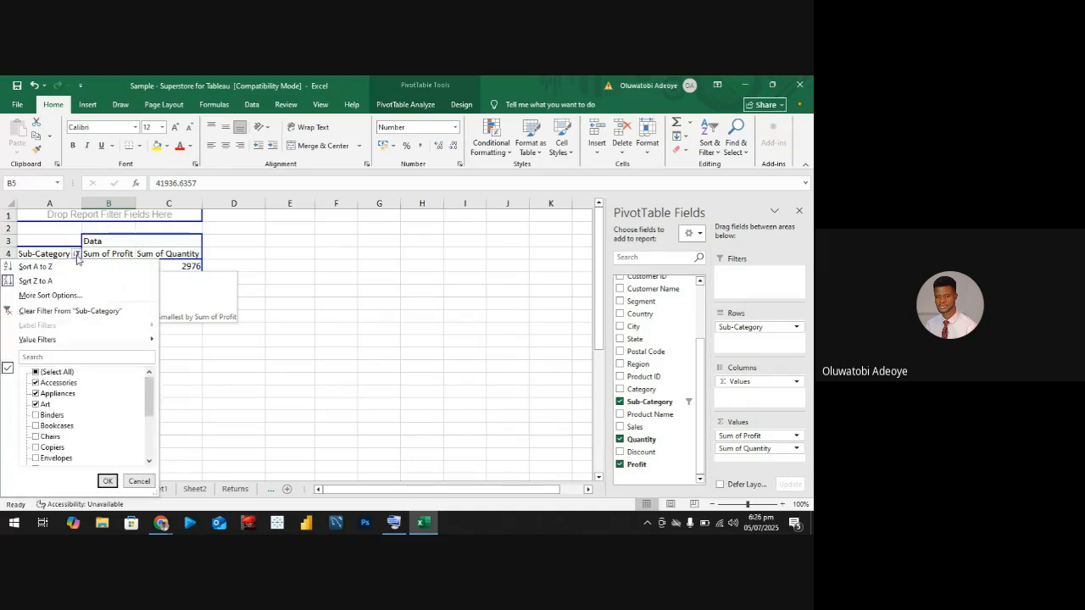
pyautogui.click(36, 372)
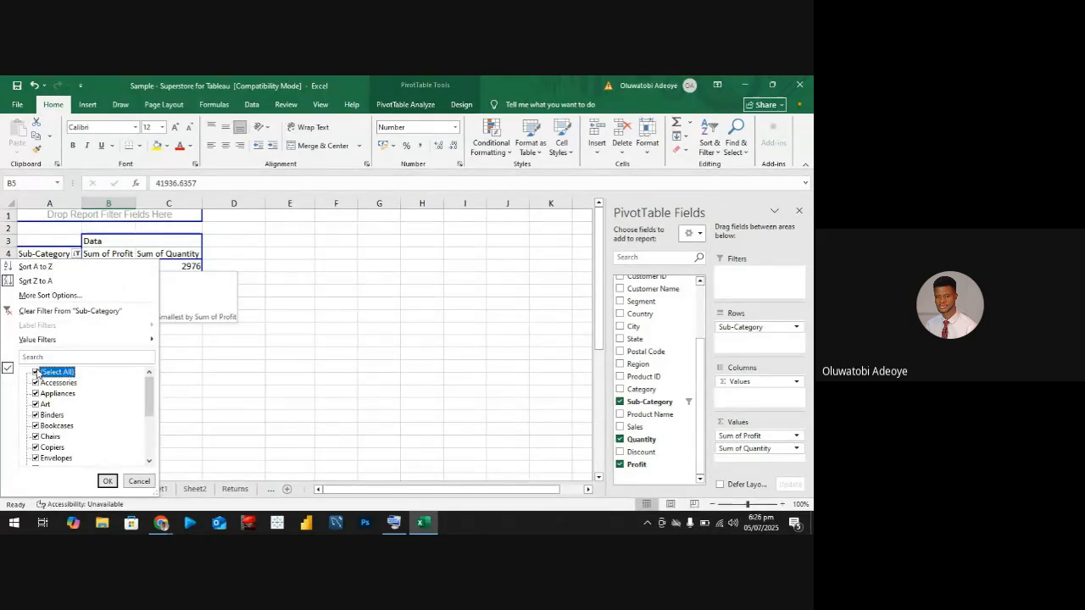
pyautogui.click(113, 484)
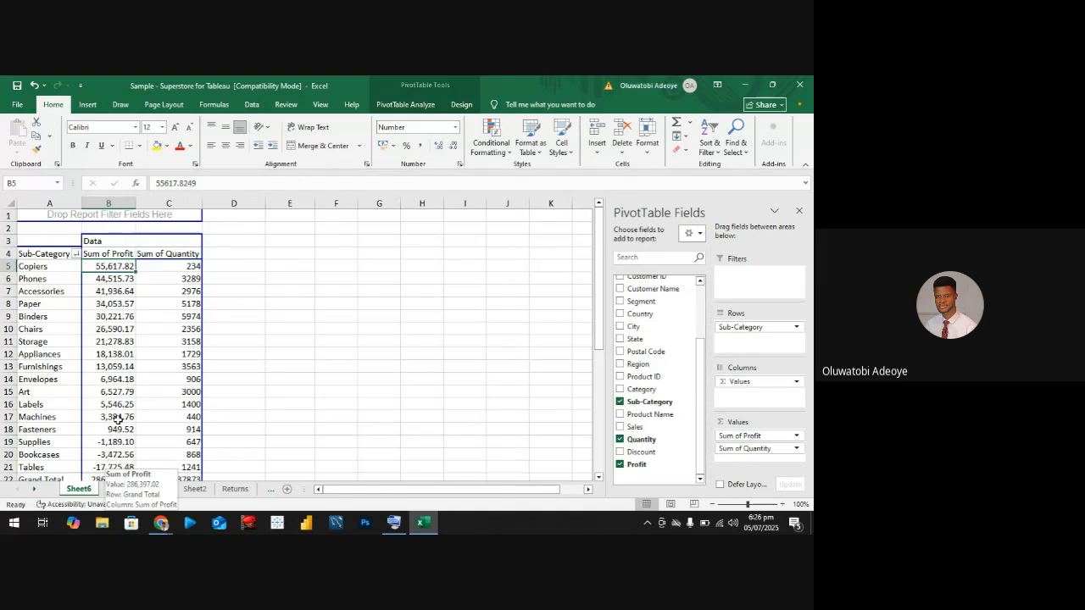
# Sort the sub-categories by Sum of Quantity from largest to smallest
pyautogui.click(222, 279)
pyautogui.click(128, 266)
pyautogui.click(177, 267)
pyautogui.rightClick(176, 267)
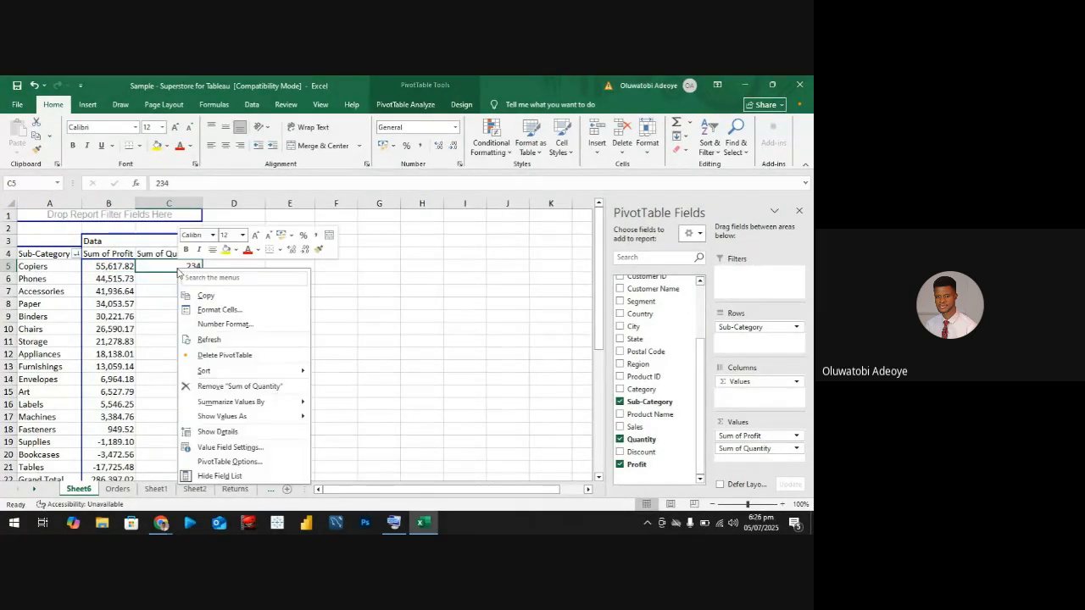
pyautogui.moveTo(275, 373)
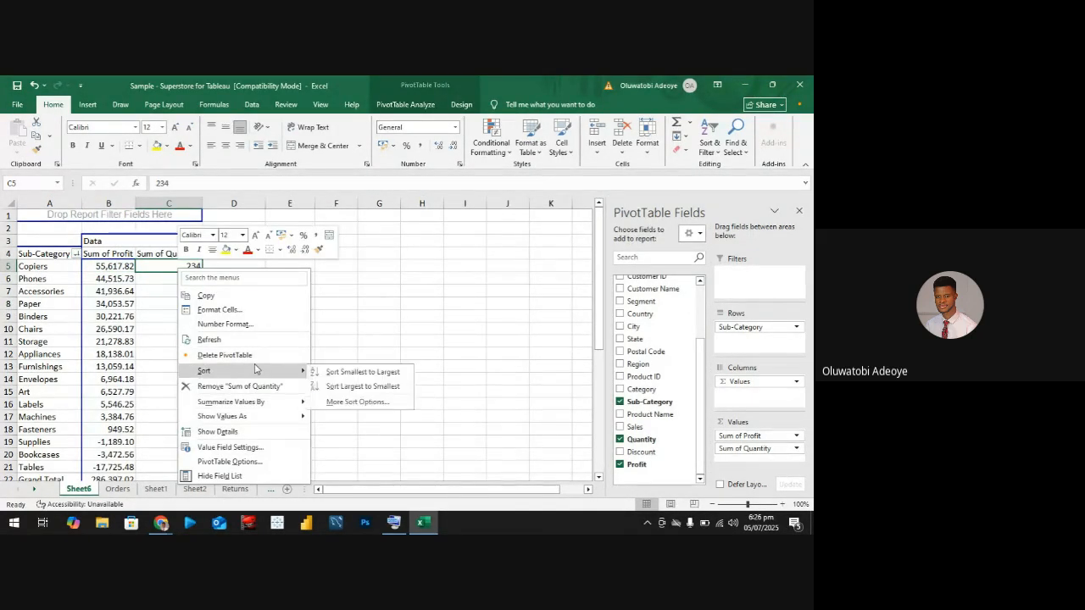
pyautogui.click(351, 387)
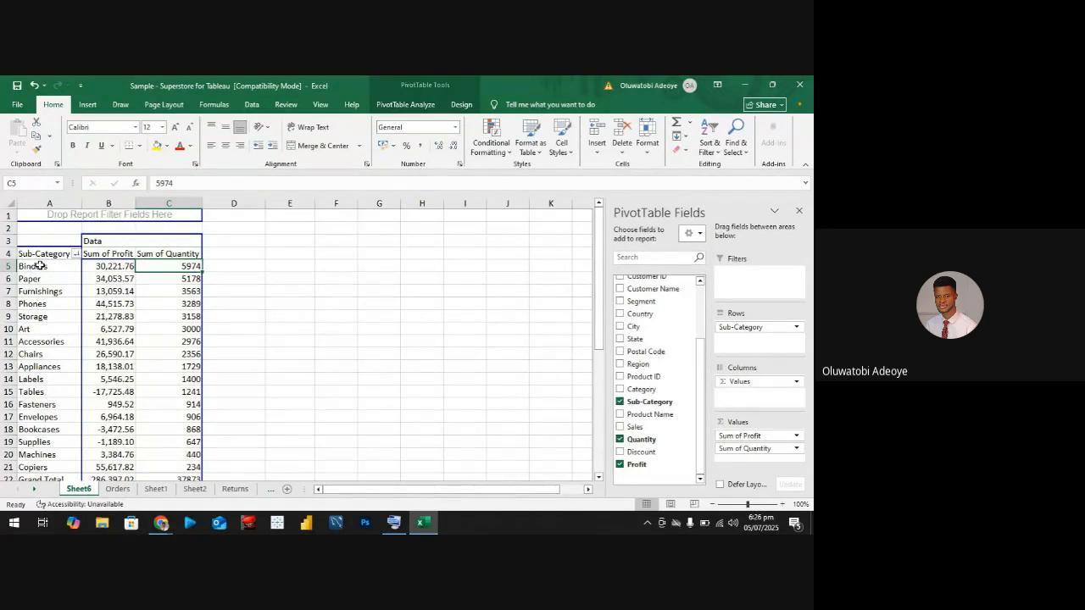
# Re-sort the sub-categories by Sum of Profit, largest to smallest, and inspect the leading rows
pyautogui.click(115, 270)
pyautogui.rightClick(111, 268)
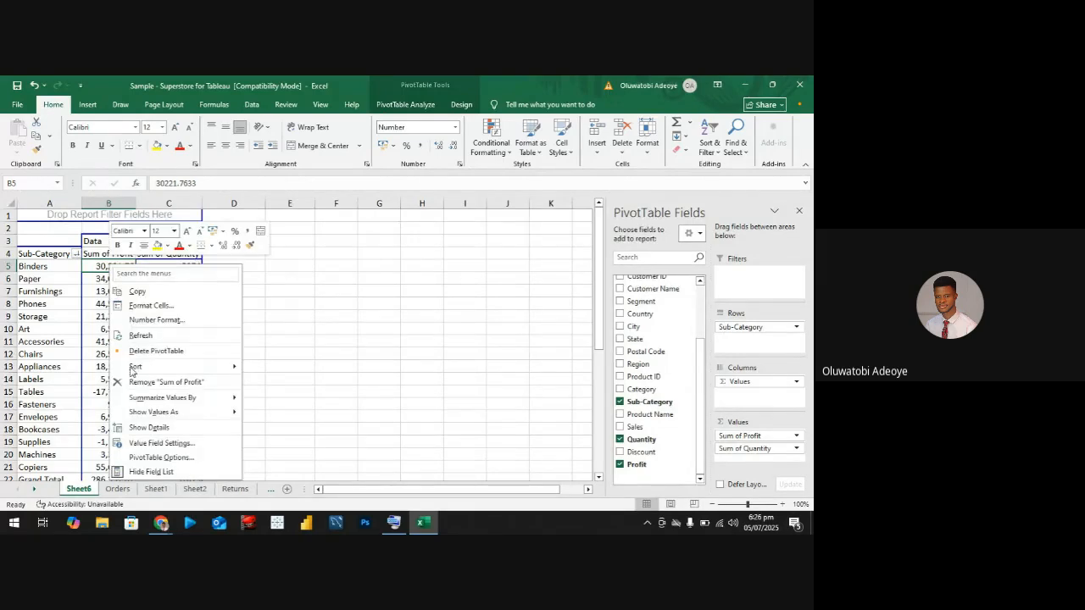
pyautogui.moveTo(175, 373)
pyautogui.click(282, 385)
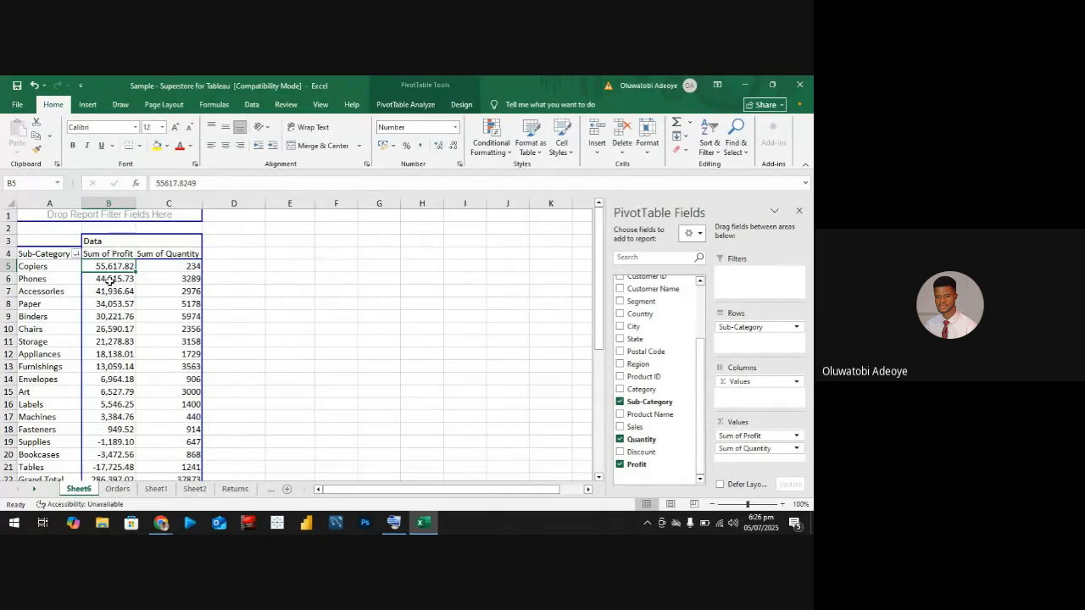
pyautogui.moveTo(110, 282)
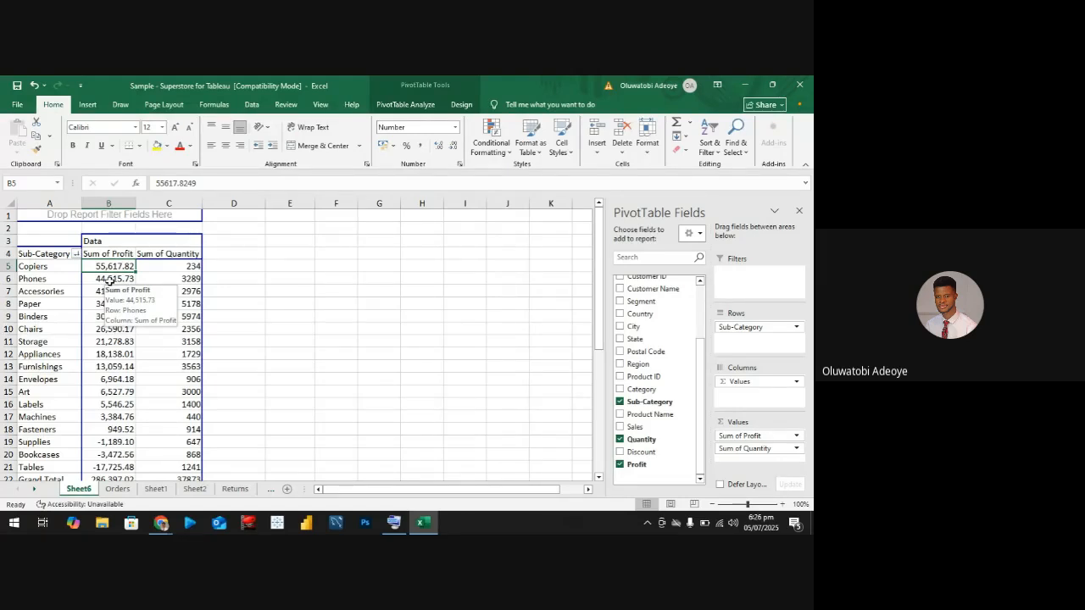
# Clear the PivotTable by removing the Sub-Category, Quantity and Profit fields
pyautogui.click(620, 402)
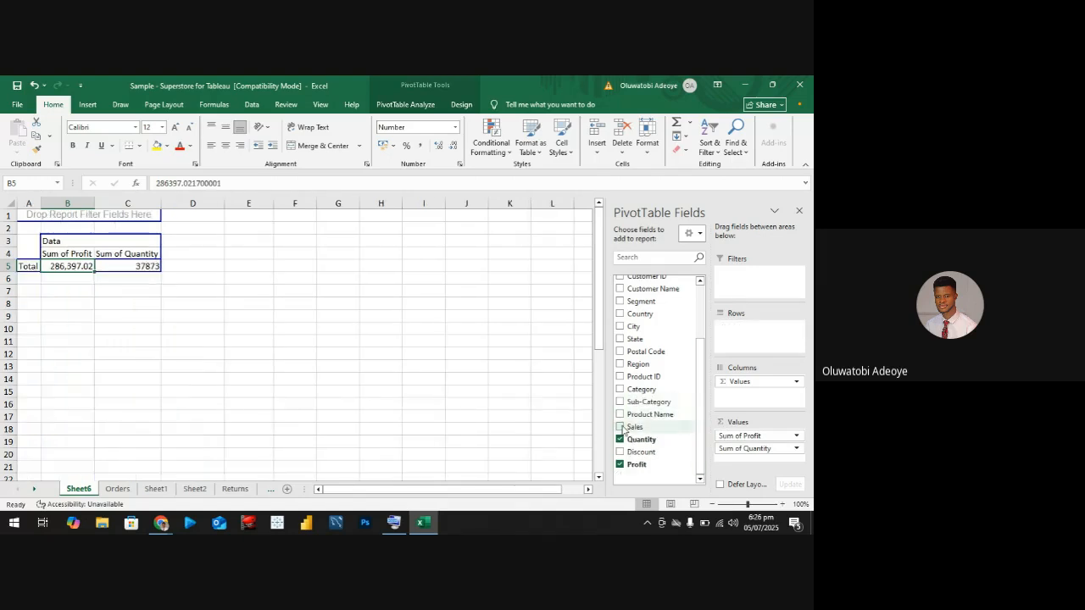
pyautogui.click(619, 439)
pyautogui.click(620, 464)
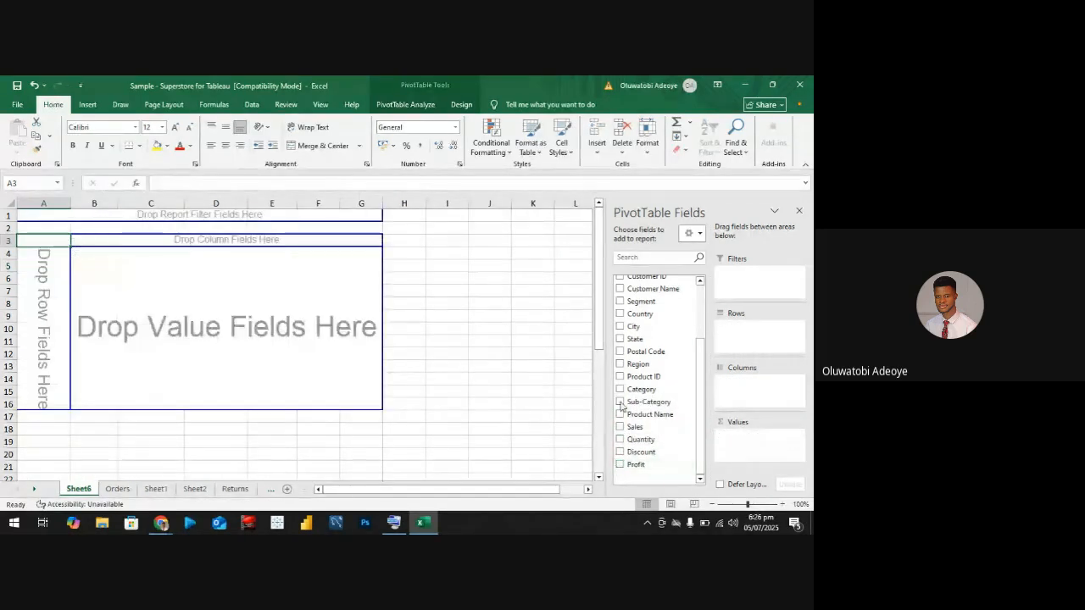
# Add Order Date to the PivotTable as a summed value and Category as the row field
pyautogui.scroll(2, 624, 385)
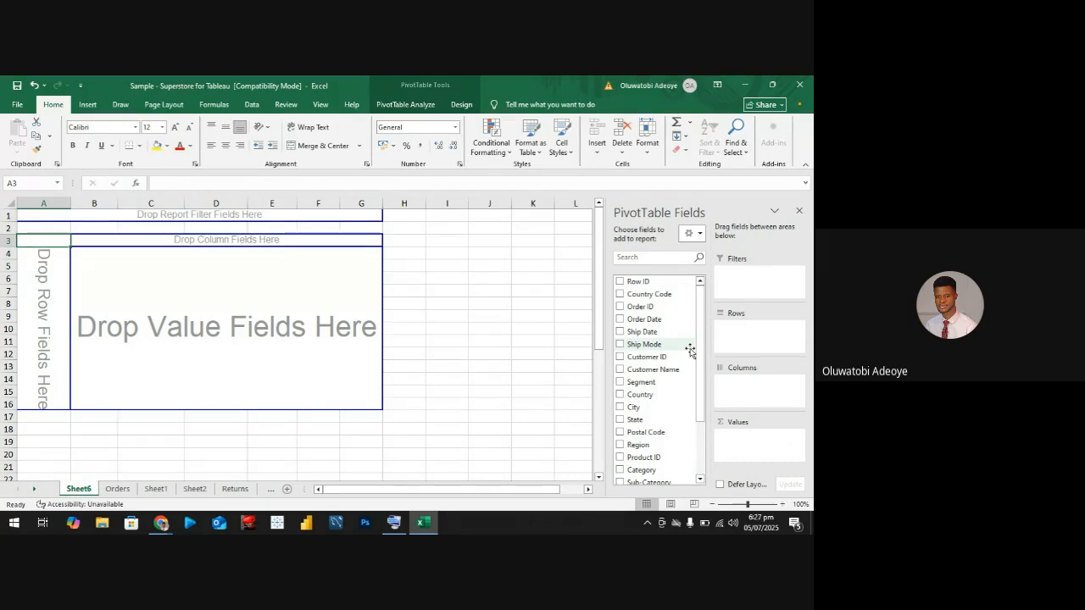
pyautogui.click(620, 319)
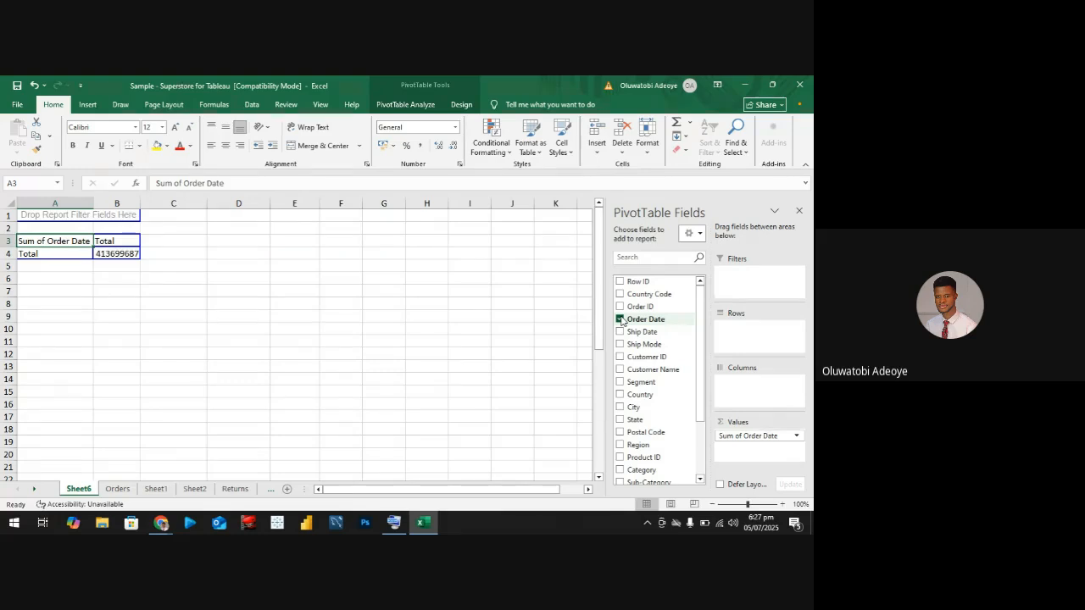
pyautogui.scroll(-3, 620, 364)
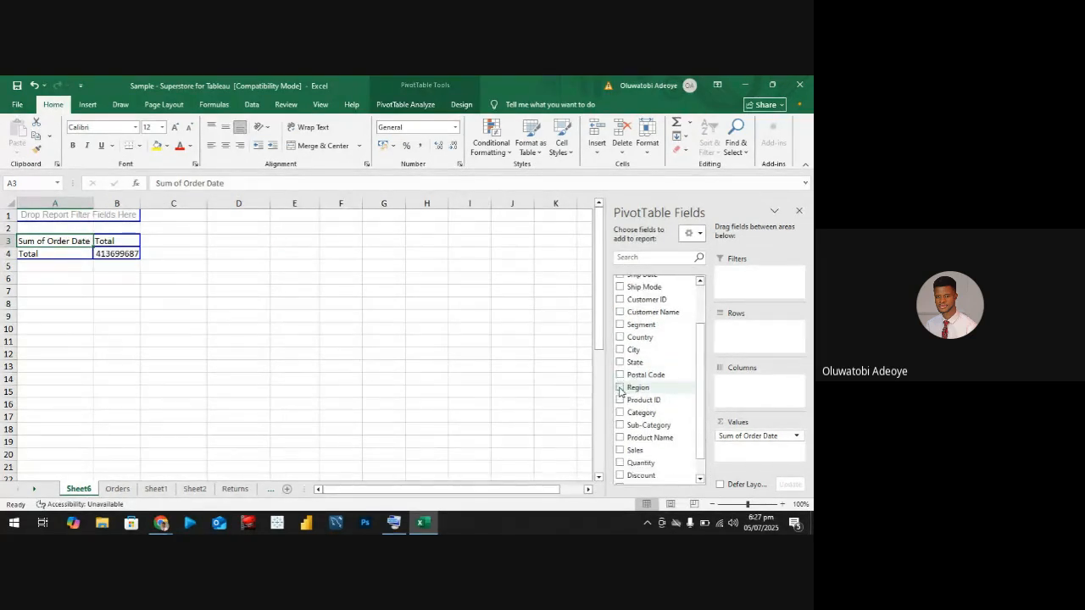
pyautogui.scroll(-1, 619, 390)
pyautogui.click(619, 389)
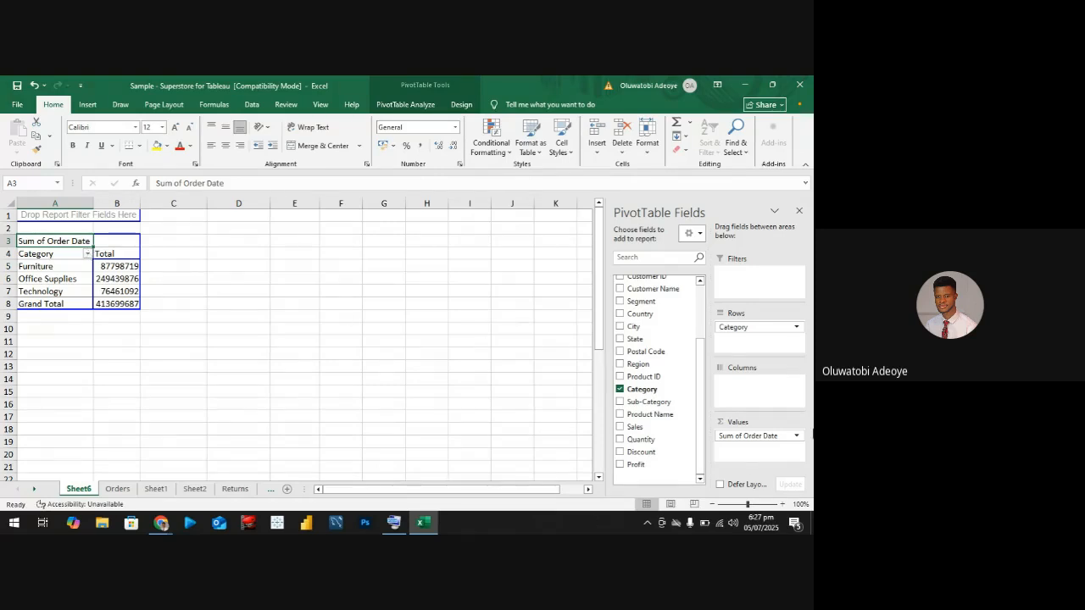
# Examine the value display and summary calculation options available for Sum of Order Date
pyautogui.click(789, 437)
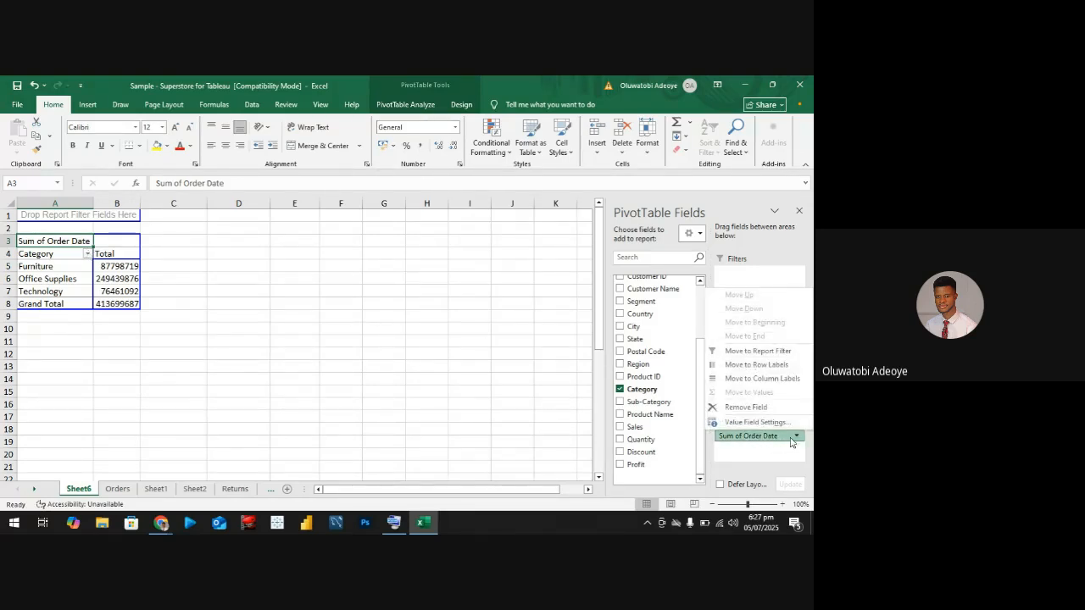
pyautogui.click(791, 439)
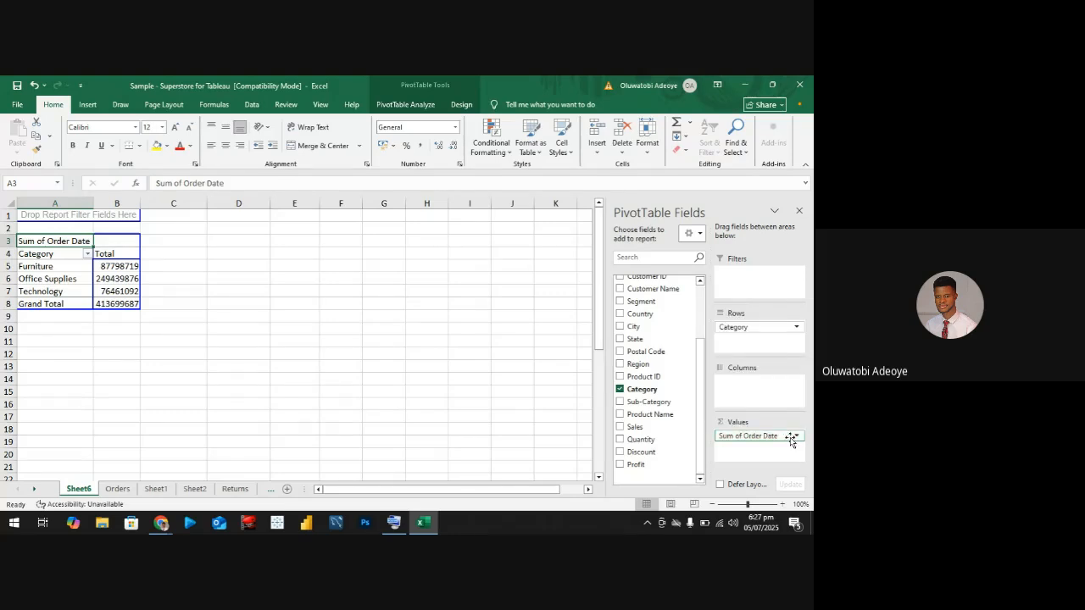
pyautogui.click(129, 268)
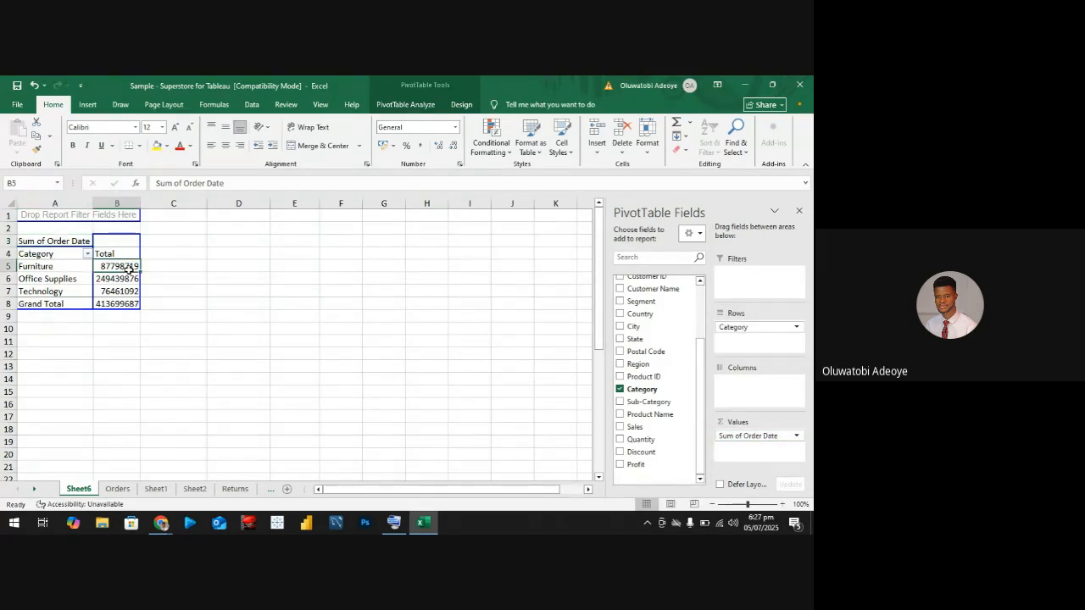
pyautogui.rightClick(126, 269)
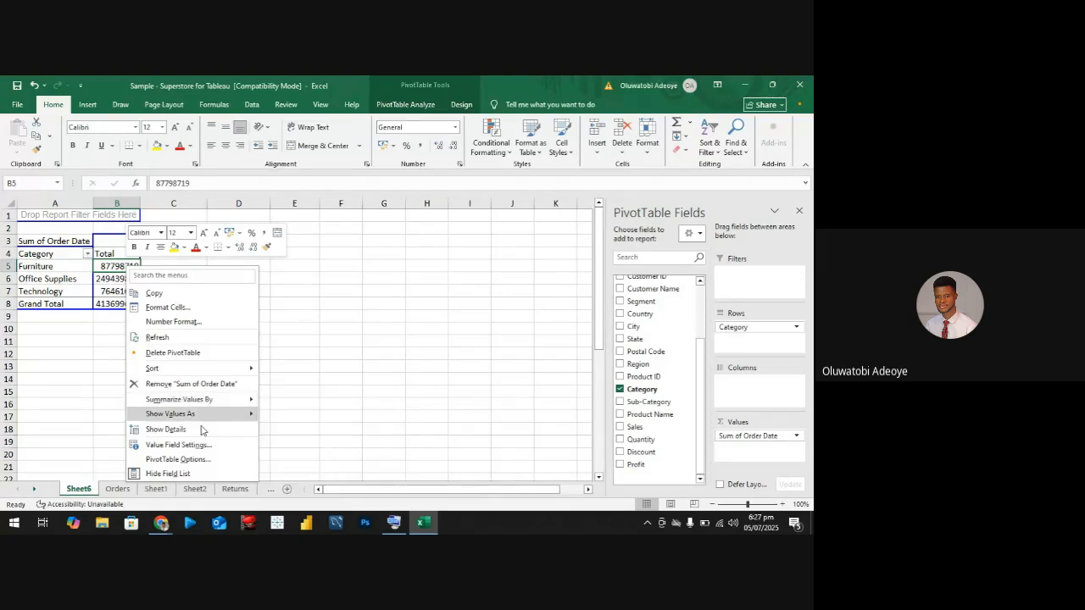
pyautogui.moveTo(201, 421)
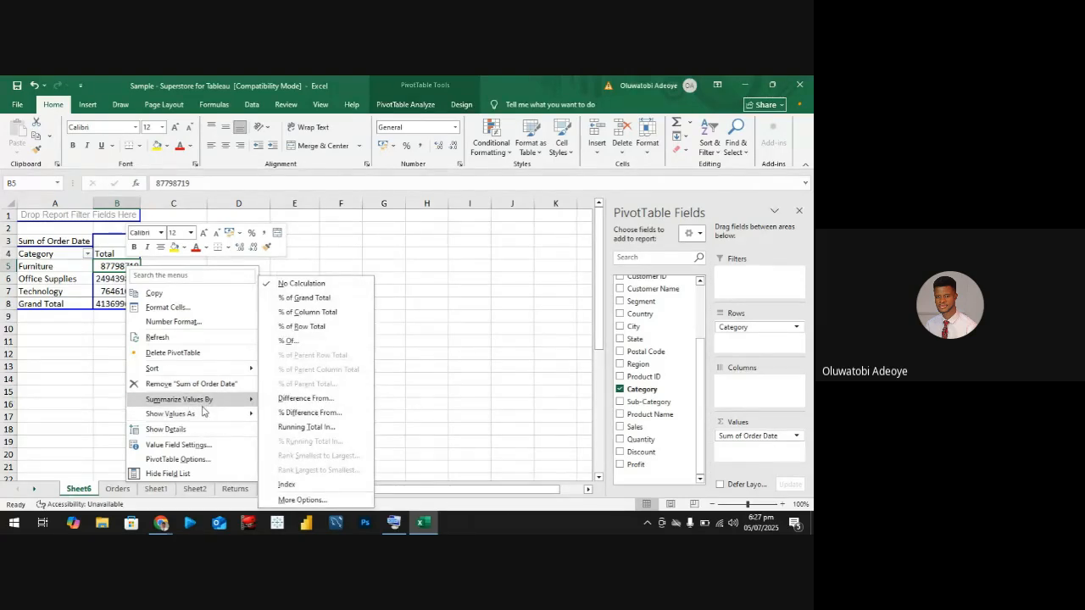
pyautogui.moveTo(212, 400)
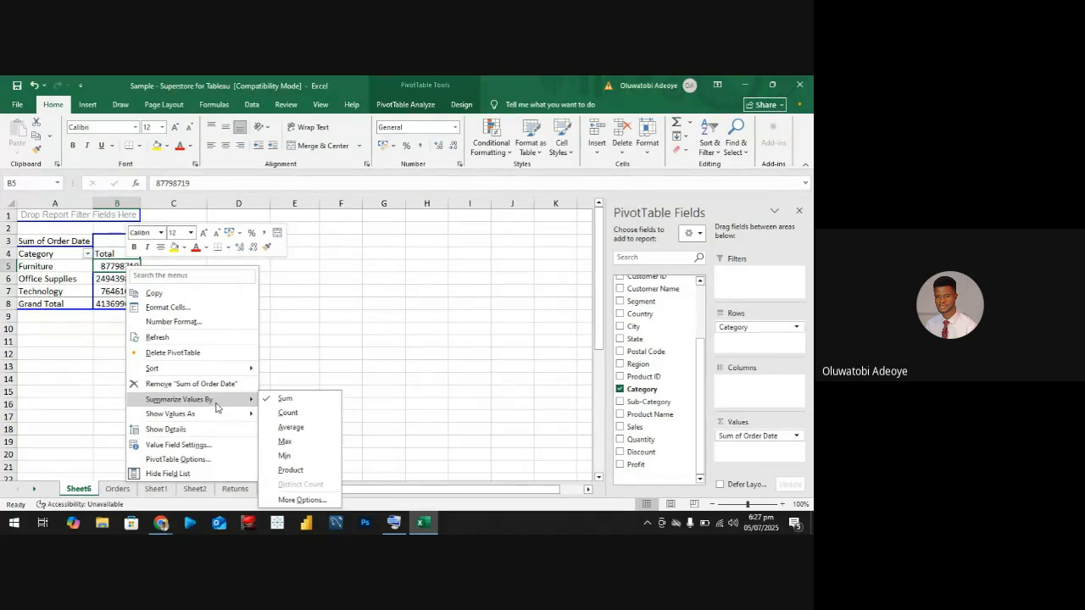
pyautogui.click(380, 359)
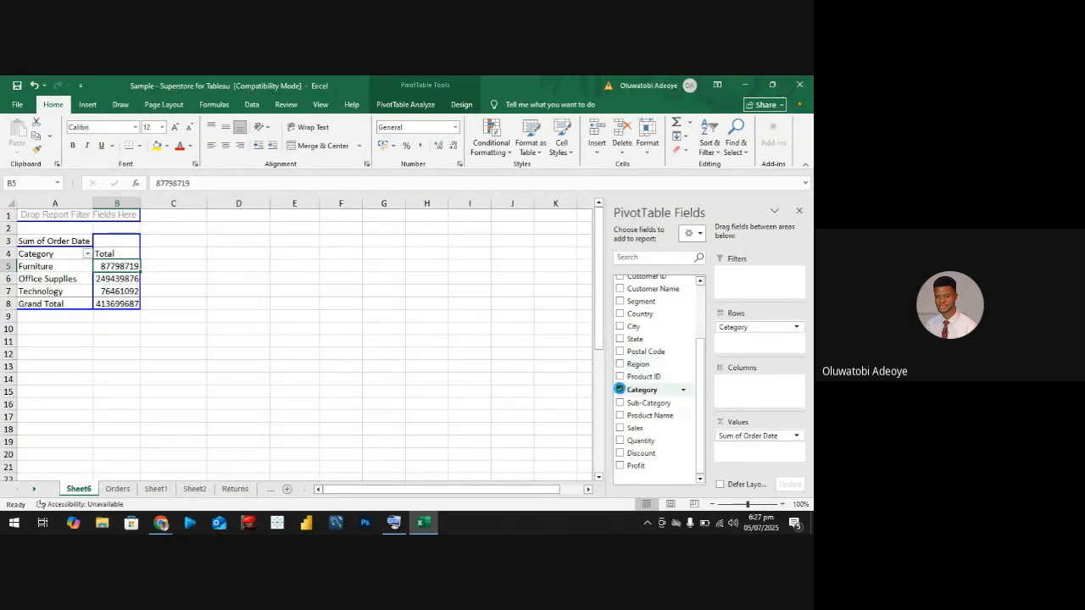
# Remove Category and Order Date from the PivotTable, and try Ship Date as a value before removing it too
pyautogui.click(620, 389)
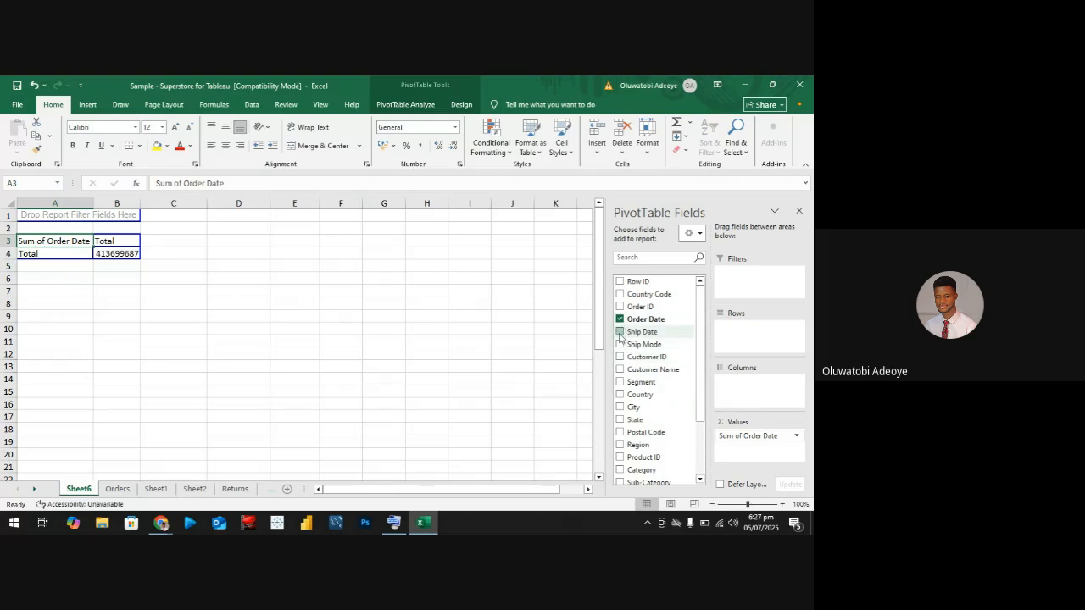
pyautogui.click(620, 332)
pyautogui.click(620, 319)
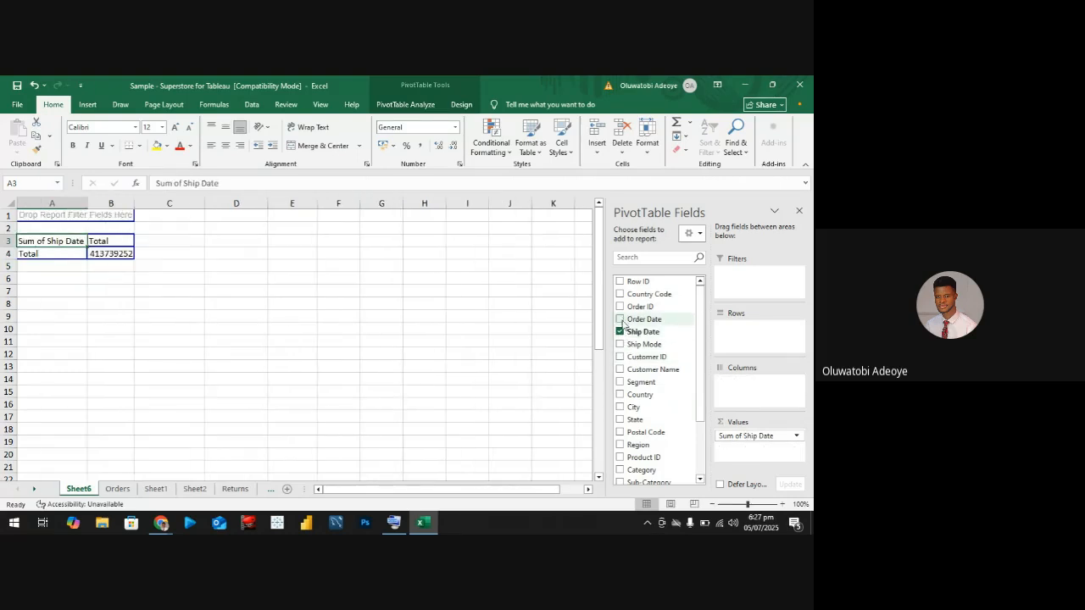
pyautogui.click(619, 332)
# Add Sub-Category as the PivotTable's row field and Quantity as its summed value
pyautogui.scroll(-3, 648, 343)
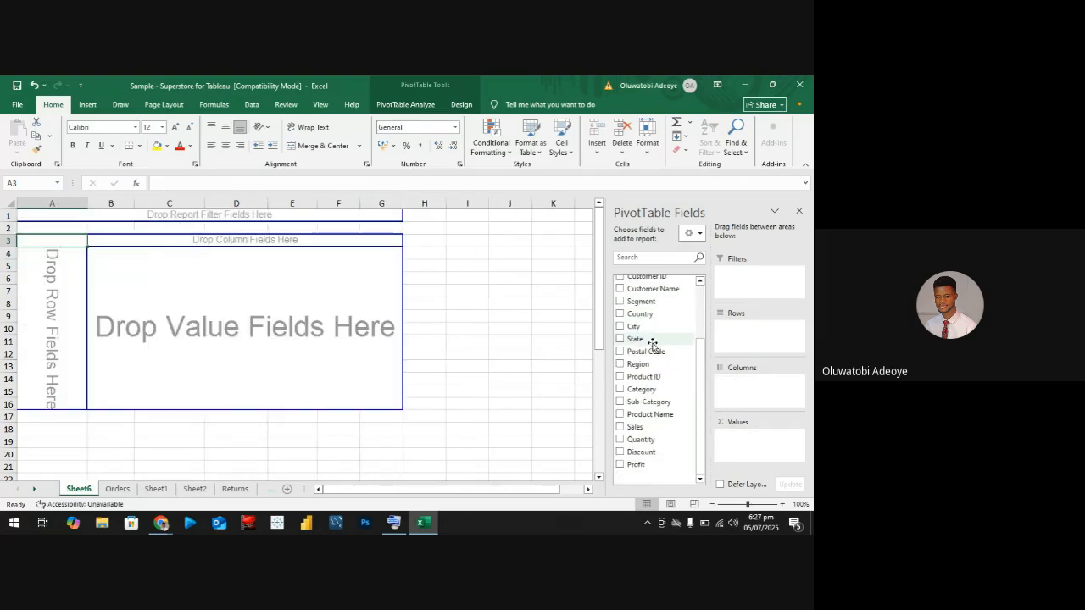
pyautogui.click(619, 402)
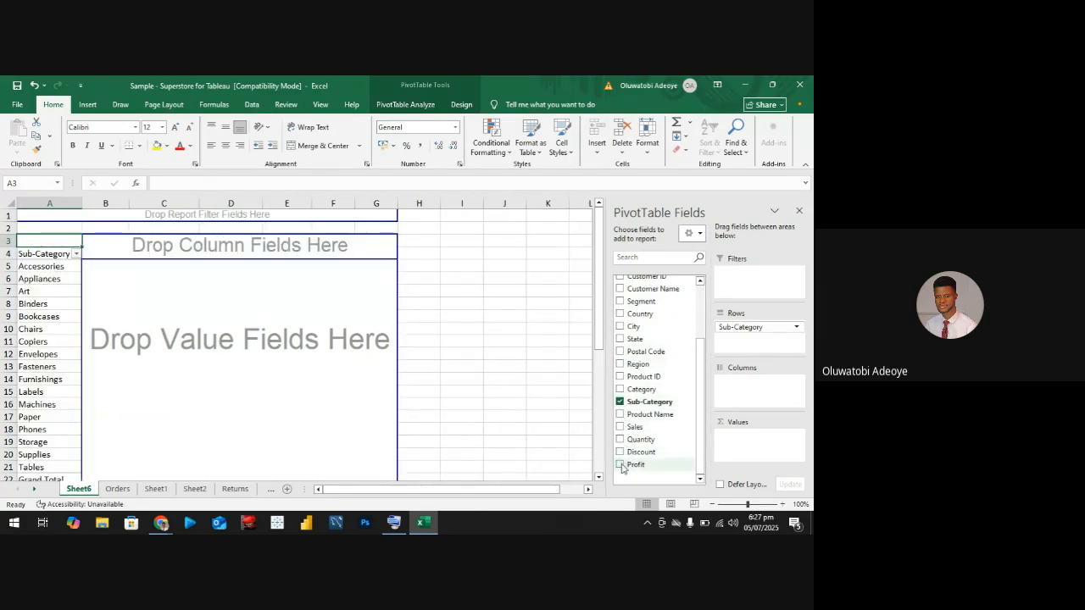
pyautogui.click(621, 440)
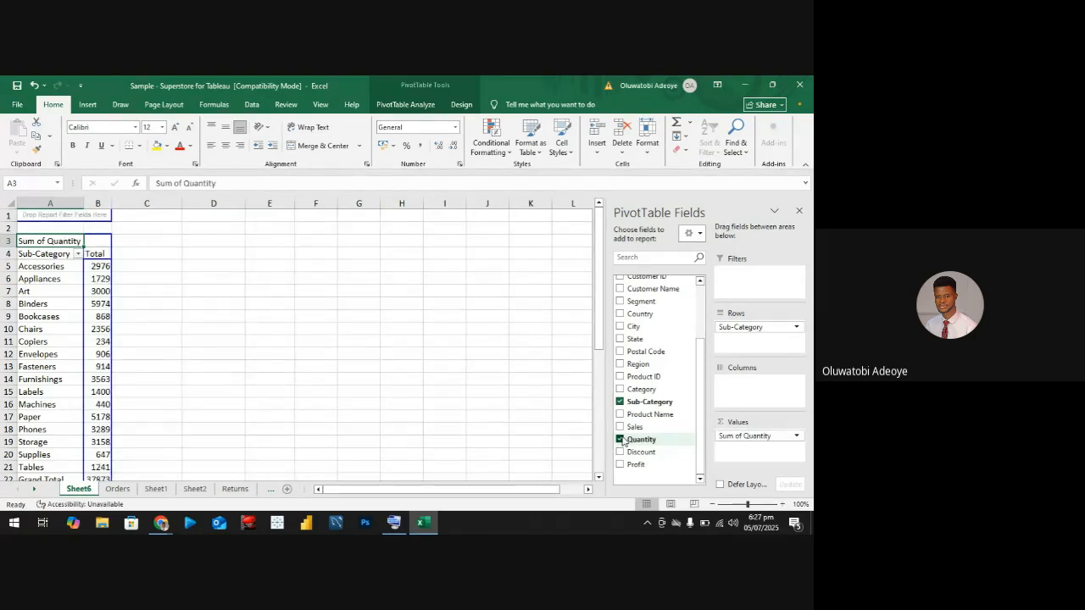
pyautogui.click(621, 440)
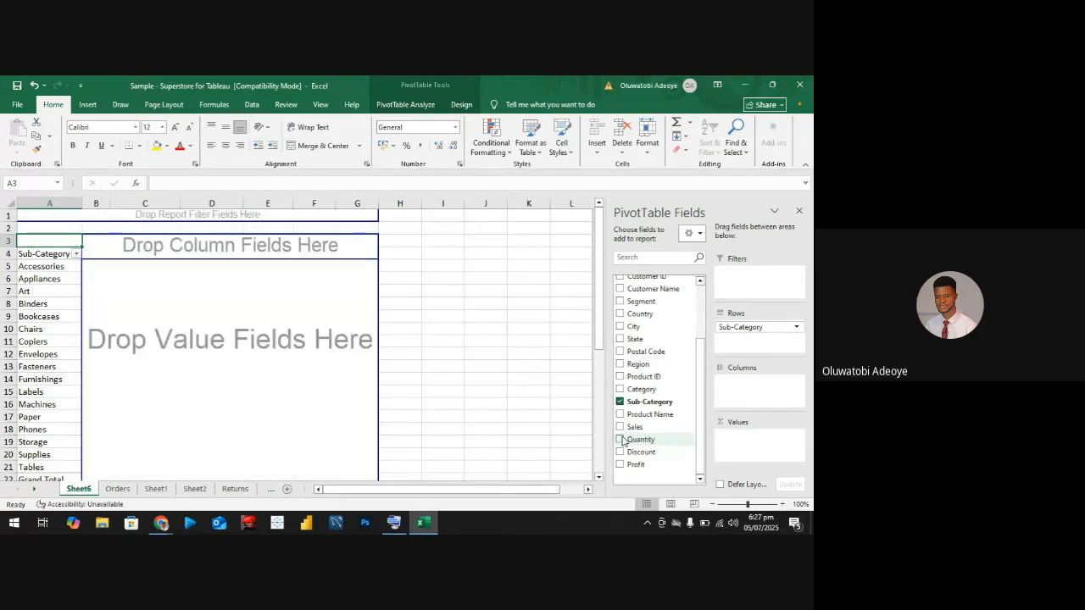
pyautogui.click(621, 440)
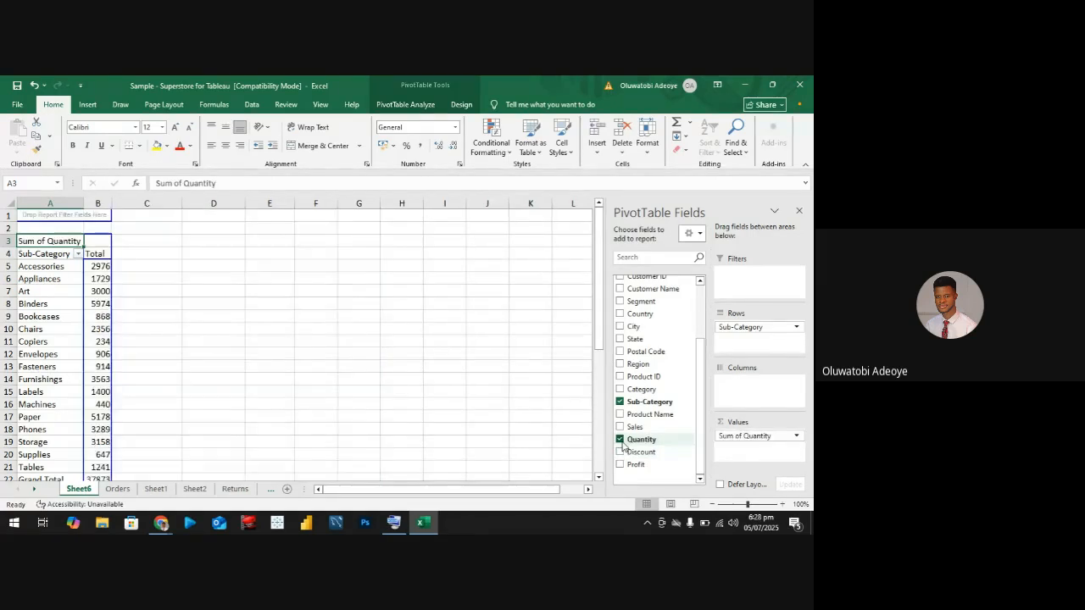
# Summarize the Quantity values by Count for each sub-category
pyautogui.rightClick(98, 266)
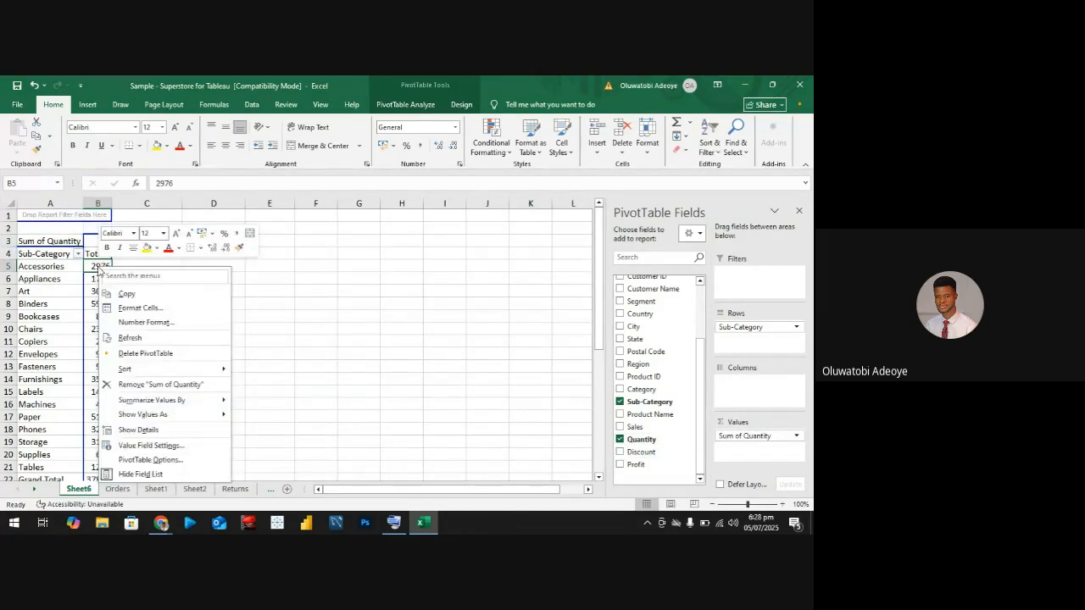
pyautogui.moveTo(170, 370)
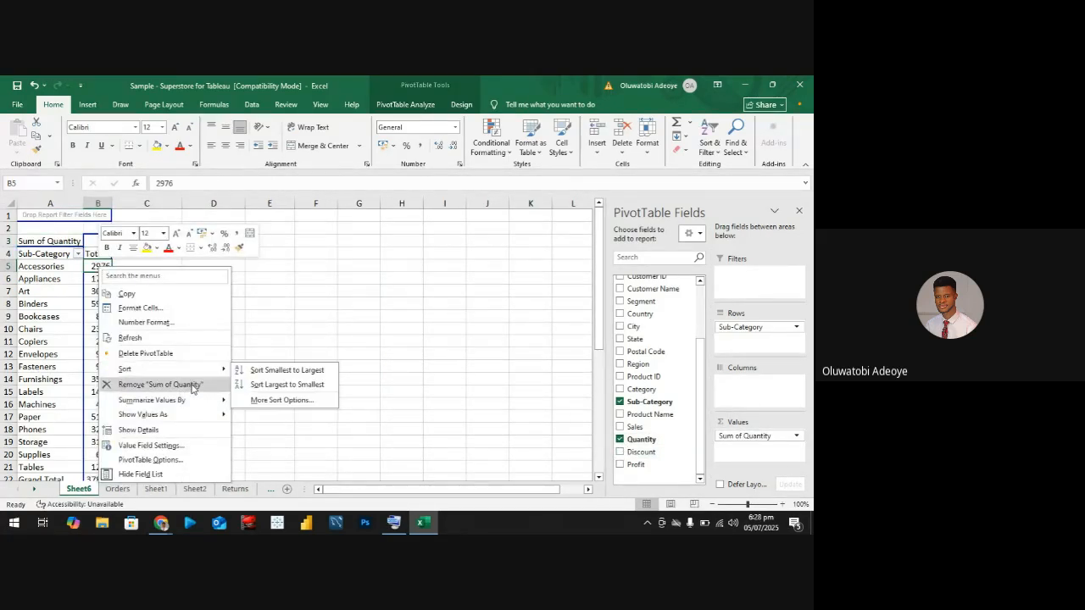
pyautogui.moveTo(193, 400)
pyautogui.click(280, 417)
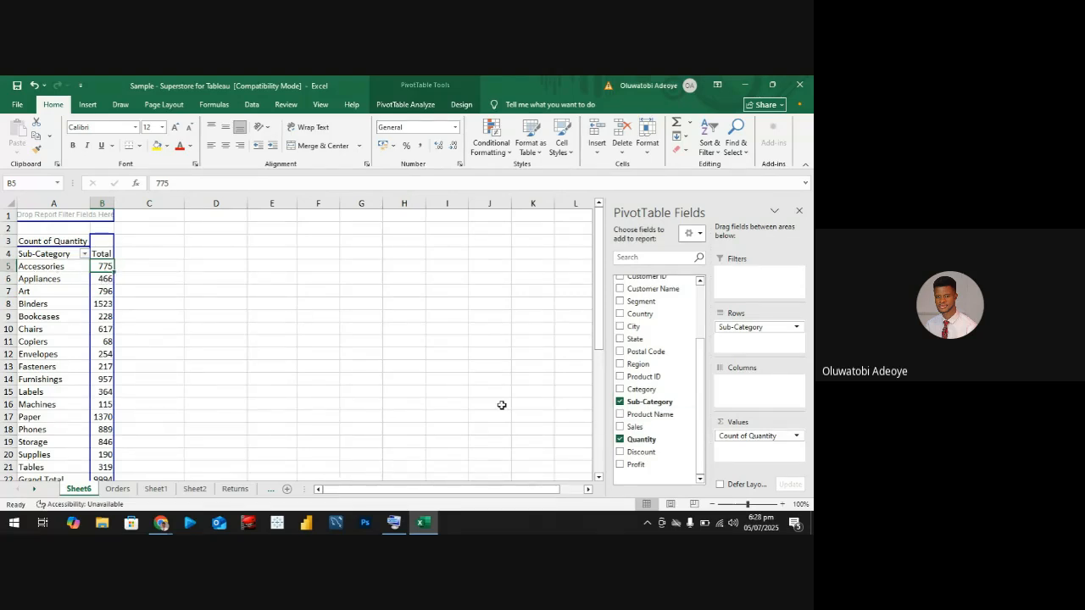
# Replace Quantity with Sales in the PivotTable values and summarize Sales by Average
pyautogui.click(621, 427)
pyautogui.click(621, 439)
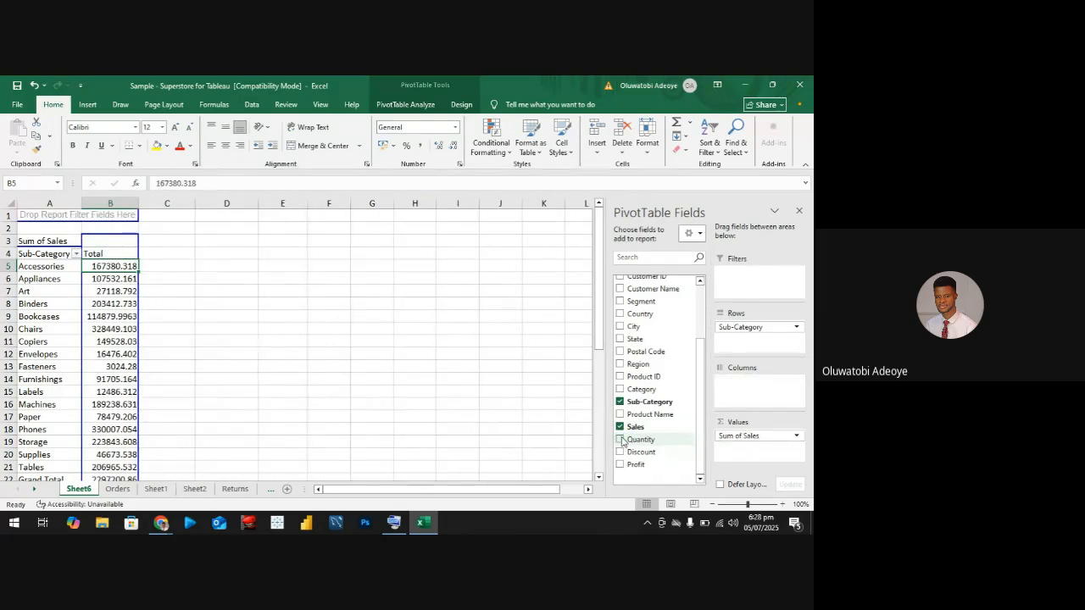
pyautogui.rightClick(118, 268)
pyautogui.moveTo(207, 403)
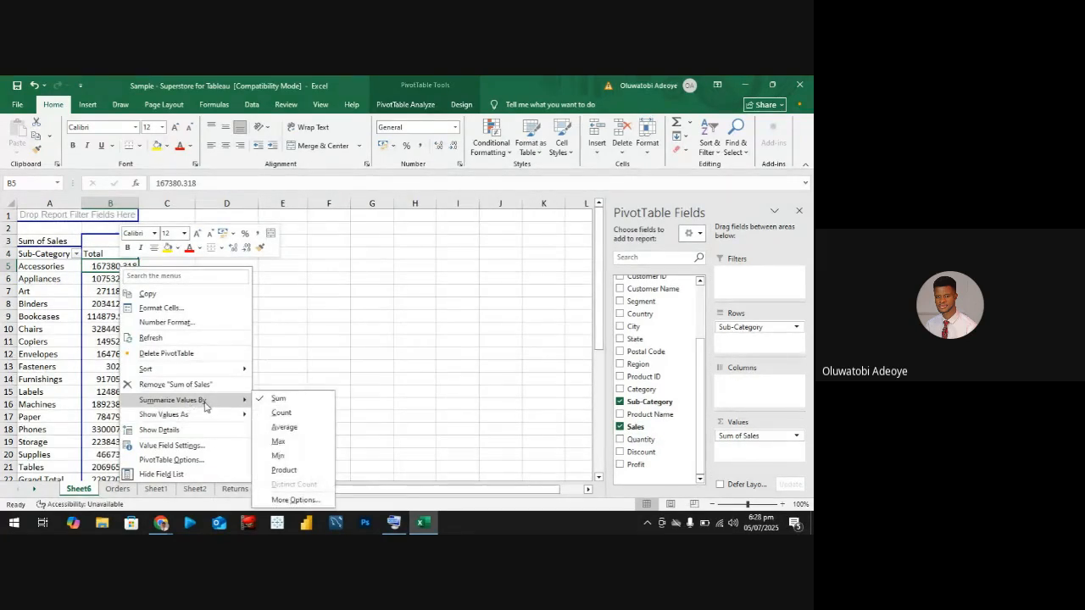
pyautogui.click(293, 427)
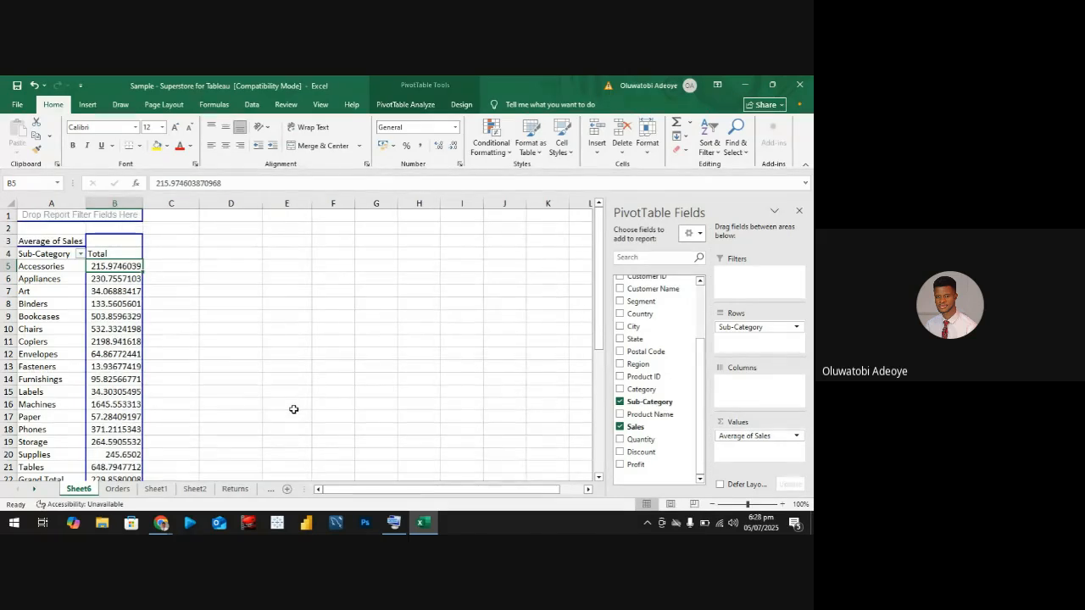
# Format the Average of Sales values as Number with 2 decimal places
pyautogui.rightClick(116, 266)
pyautogui.click(185, 325)
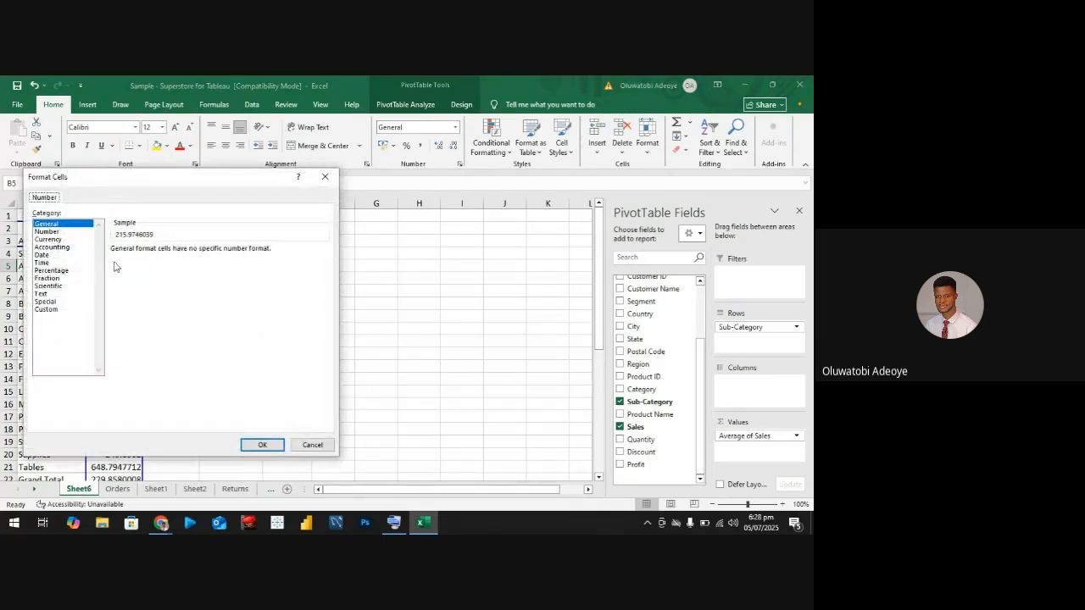
pyautogui.click(58, 233)
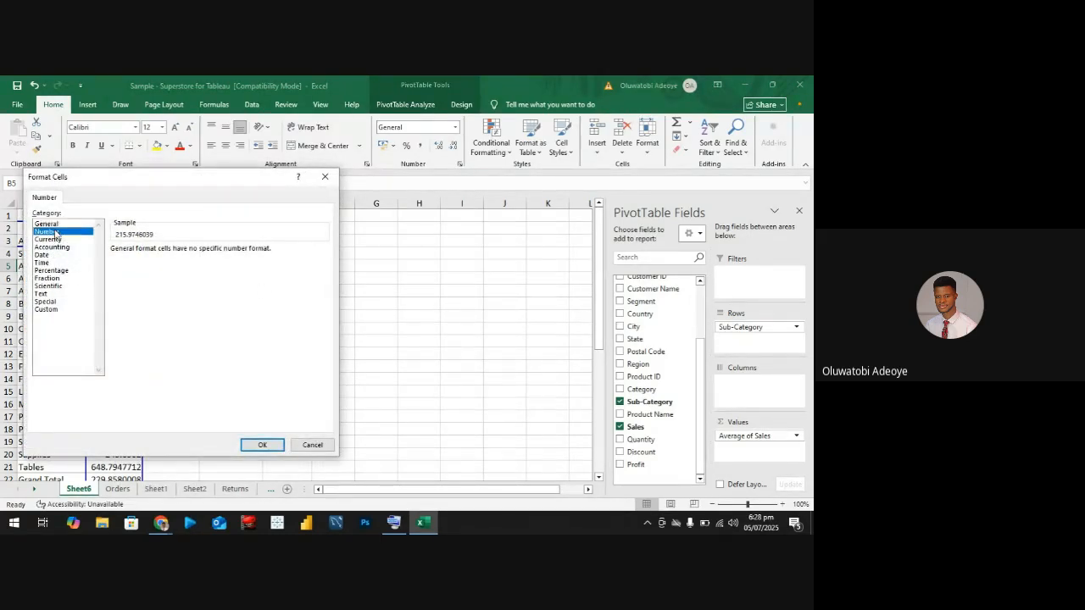
pyautogui.click(60, 233)
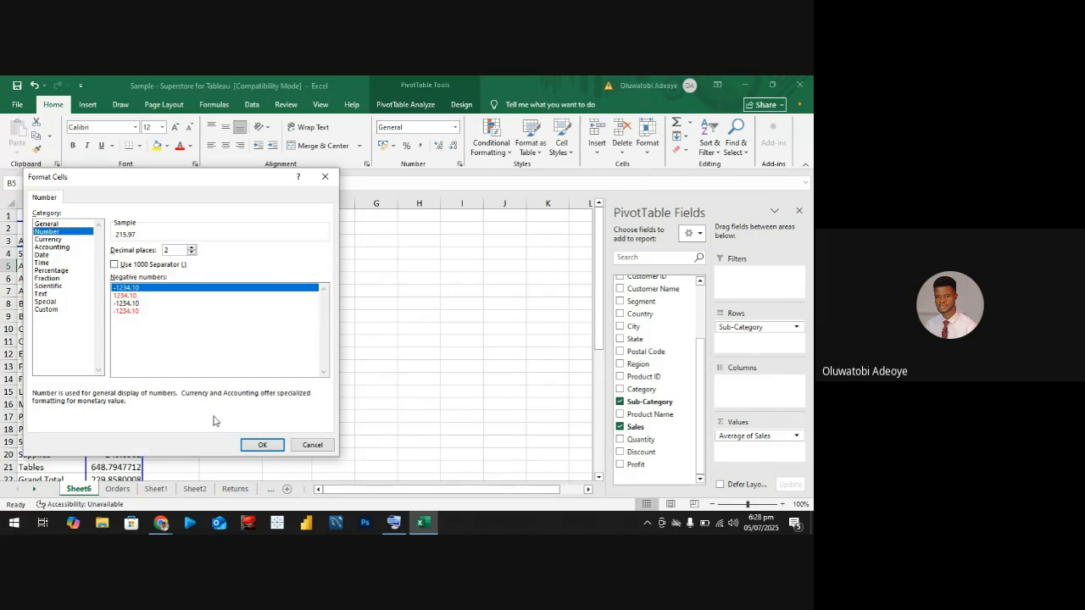
pyautogui.click(258, 444)
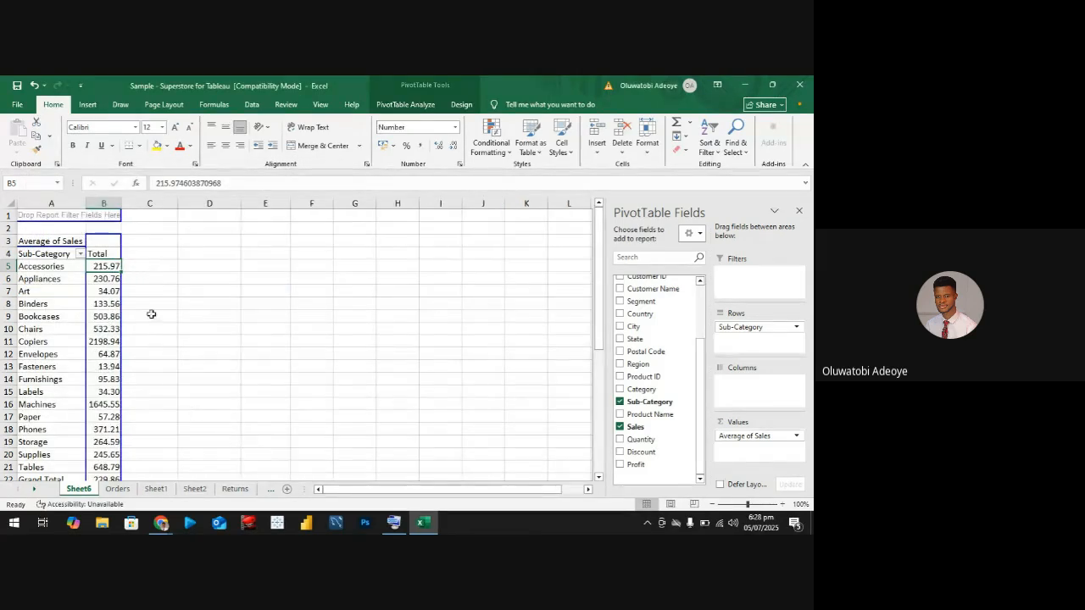
pyautogui.click(153, 278)
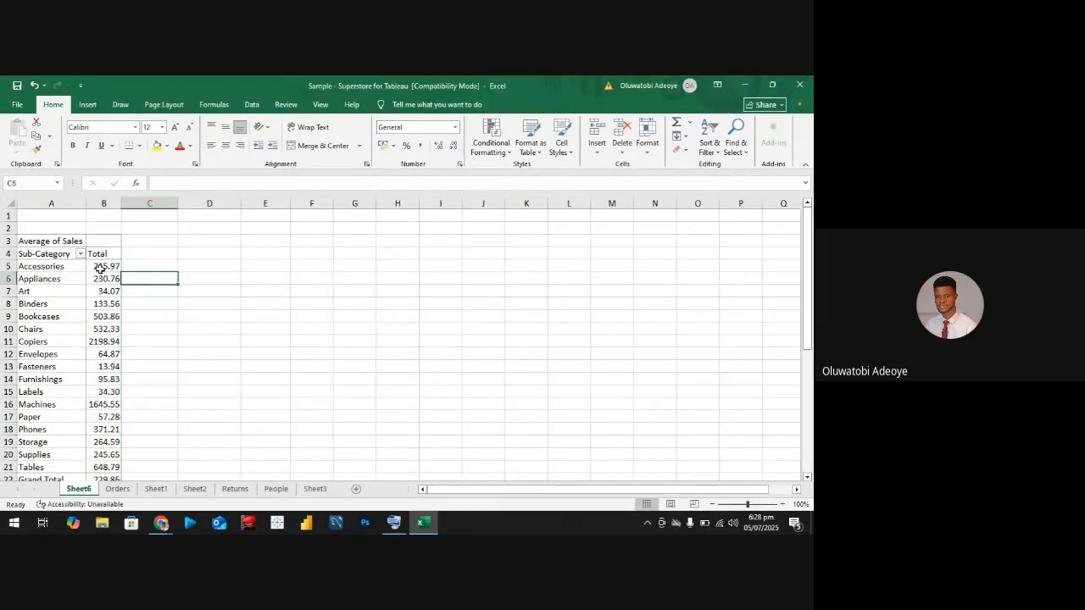
# Sort the sub-categories by Average of Sales from largest to smallest
pyautogui.click(100, 268)
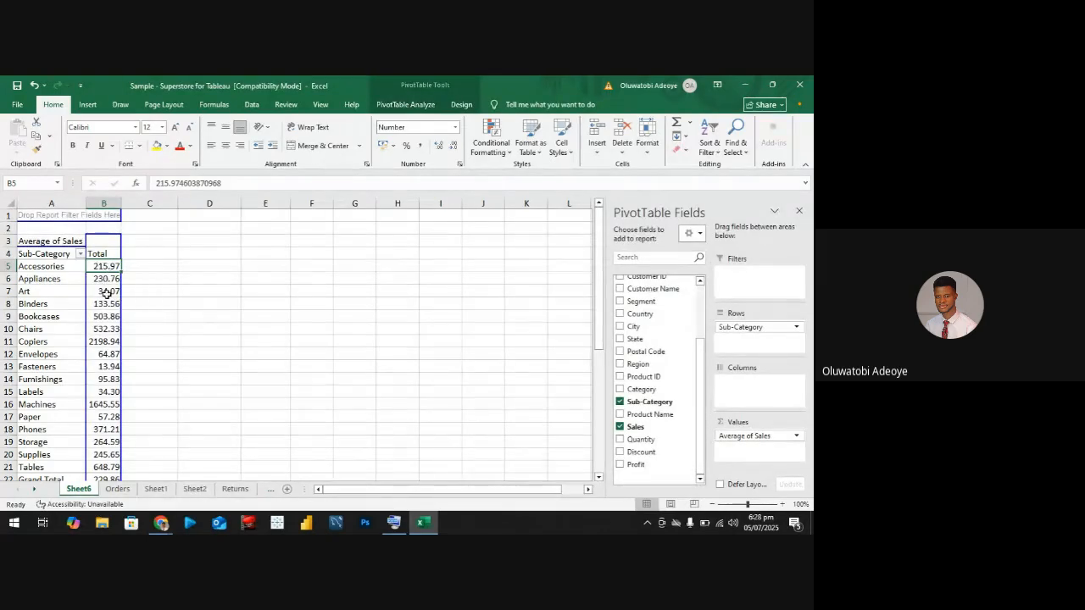
pyautogui.moveTo(111, 266)
pyautogui.rightClick(105, 265)
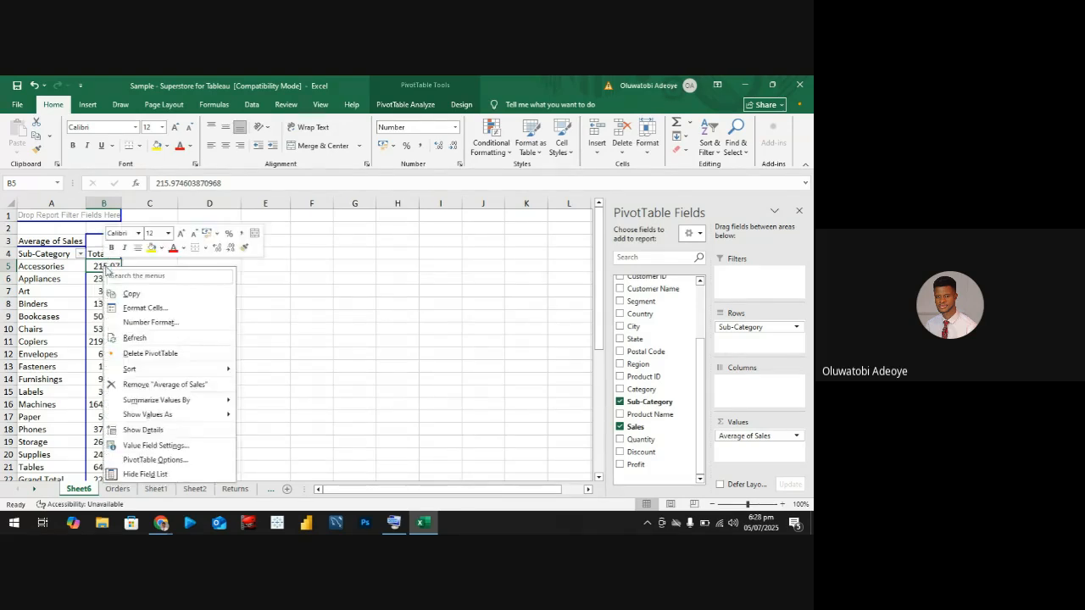
pyautogui.moveTo(169, 370)
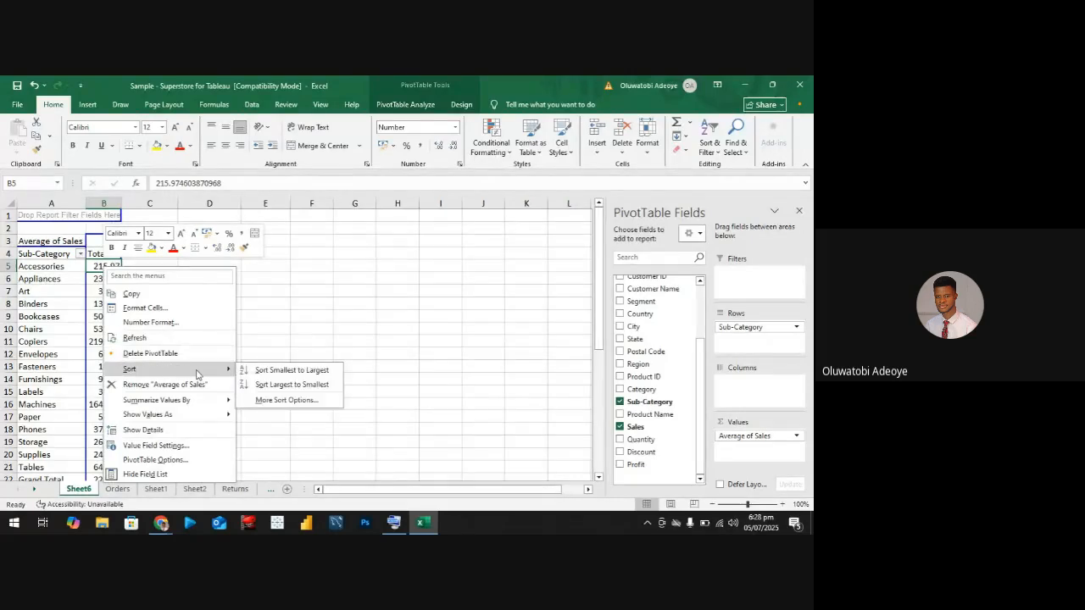
pyautogui.click(296, 382)
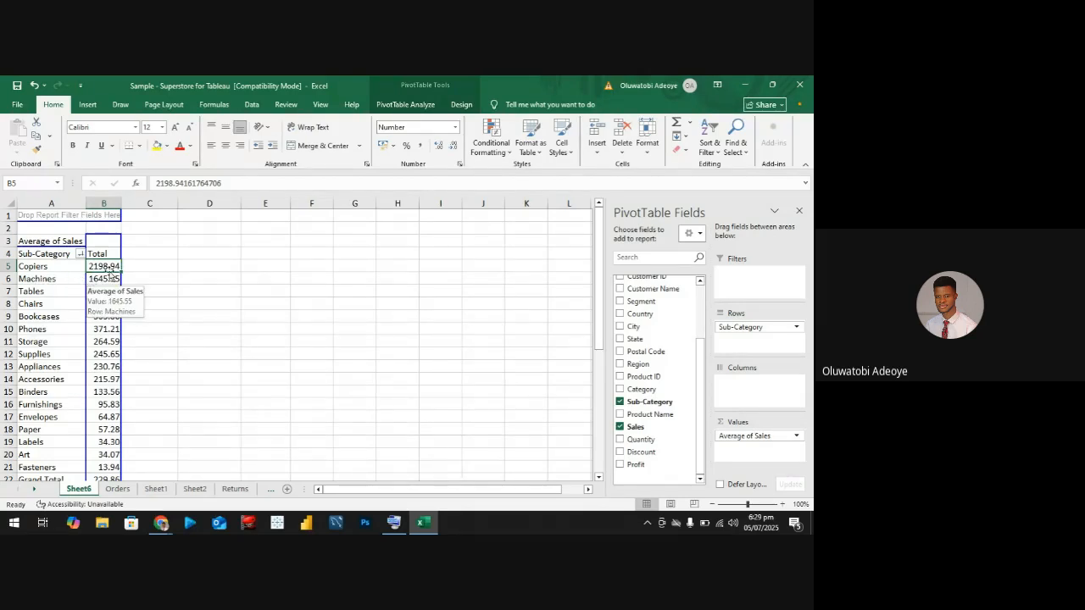
# Remove Sub-Category and Average of Sales from the PivotTable and add Country as the row field
pyautogui.moveTo(108, 273)
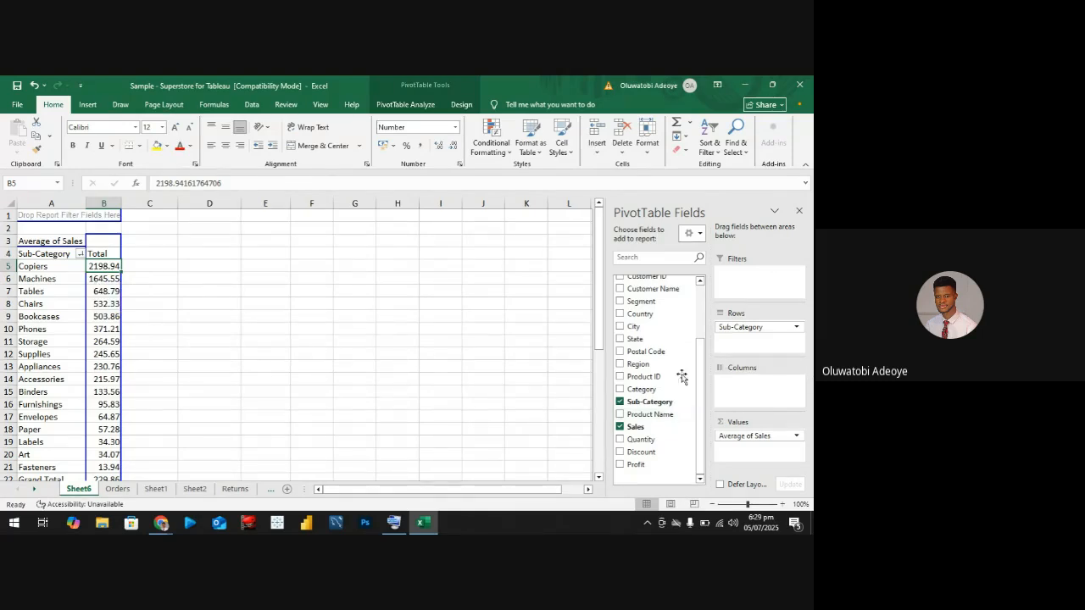
pyautogui.click(619, 402)
pyautogui.click(619, 426)
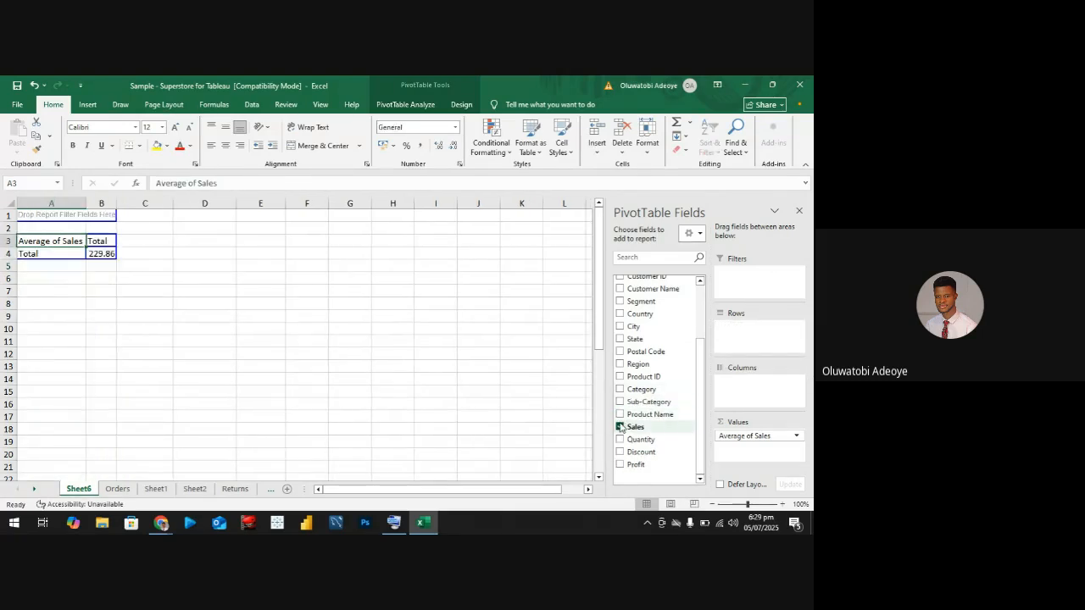
pyautogui.scroll(2, 625, 390)
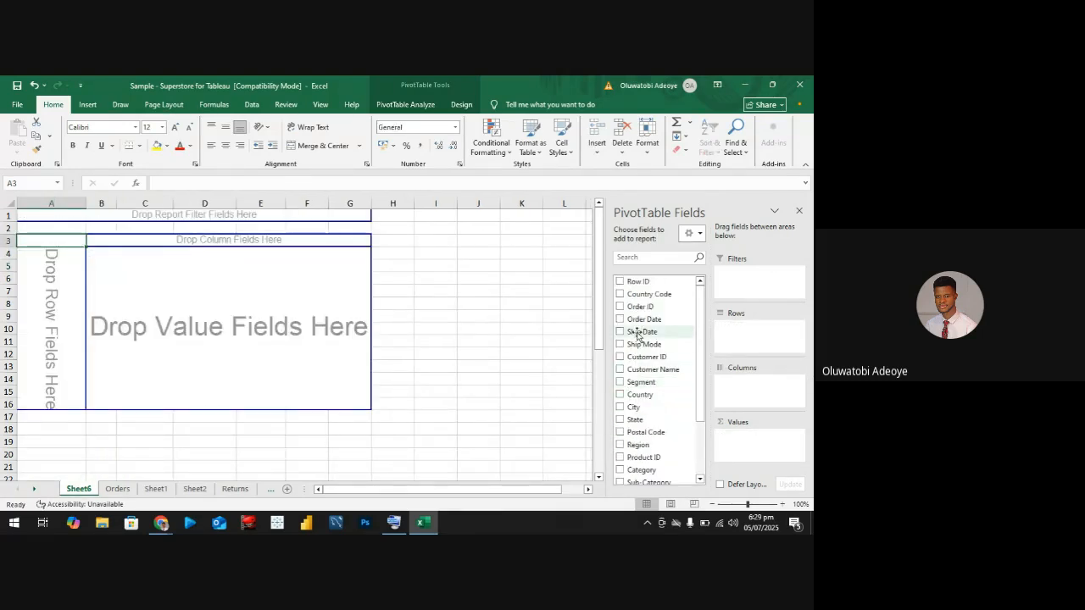
pyautogui.click(618, 395)
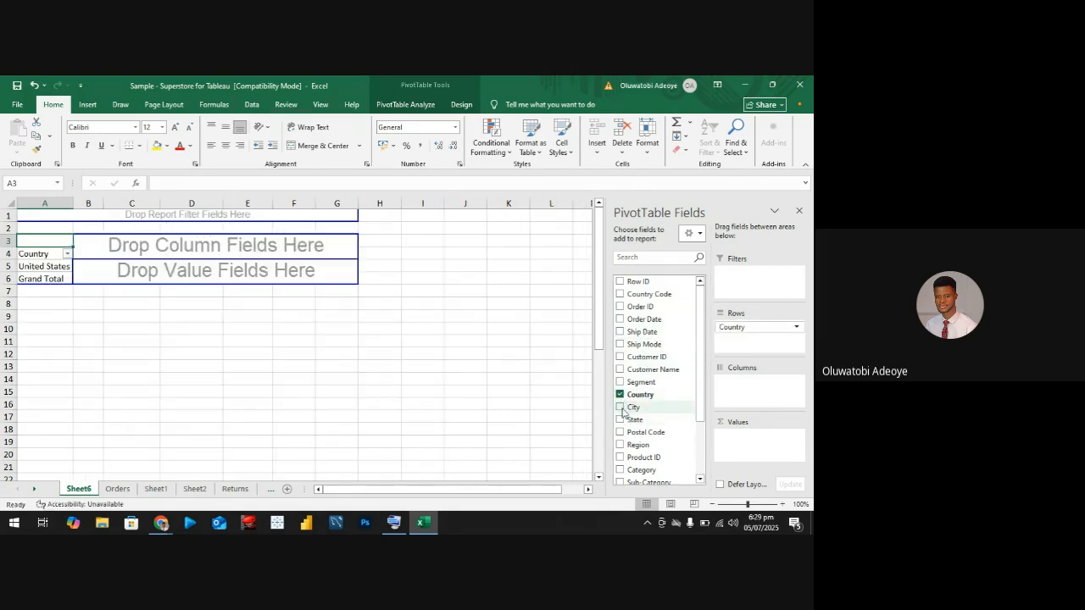
# Add City to the PivotTable rows beneath Country and try to move it to the column area
pyautogui.click(620, 408)
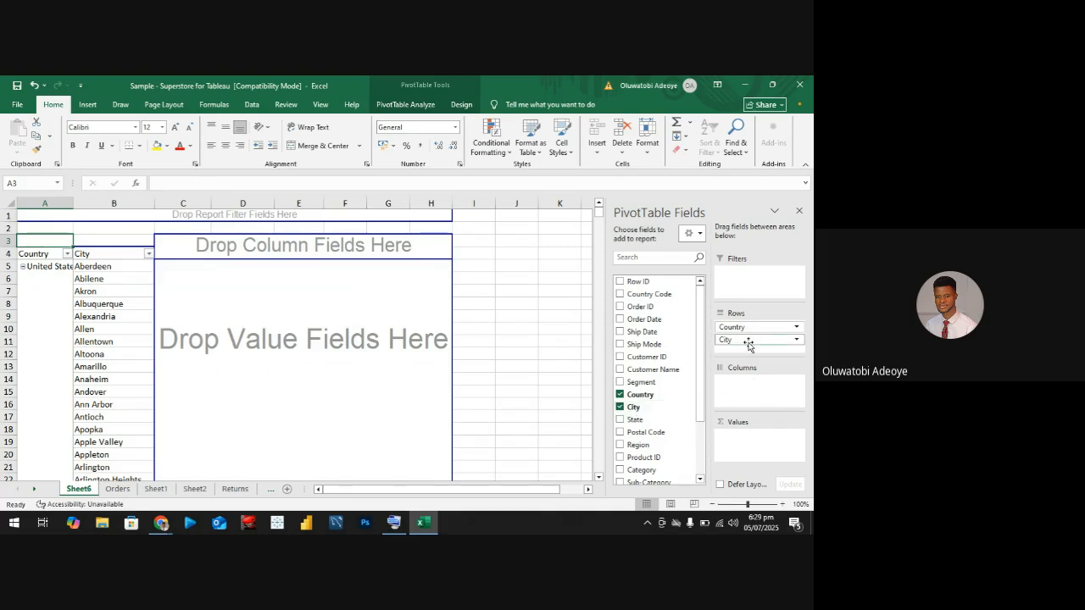
pyautogui.moveTo(756, 339); pyautogui.dragTo(758, 387)
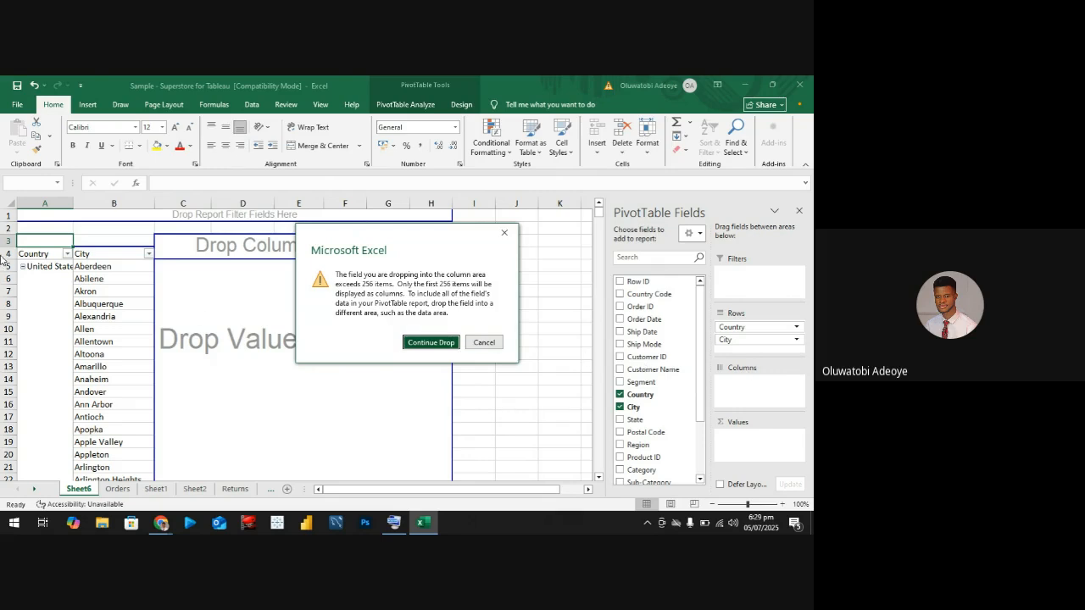
pyautogui.click(484, 342)
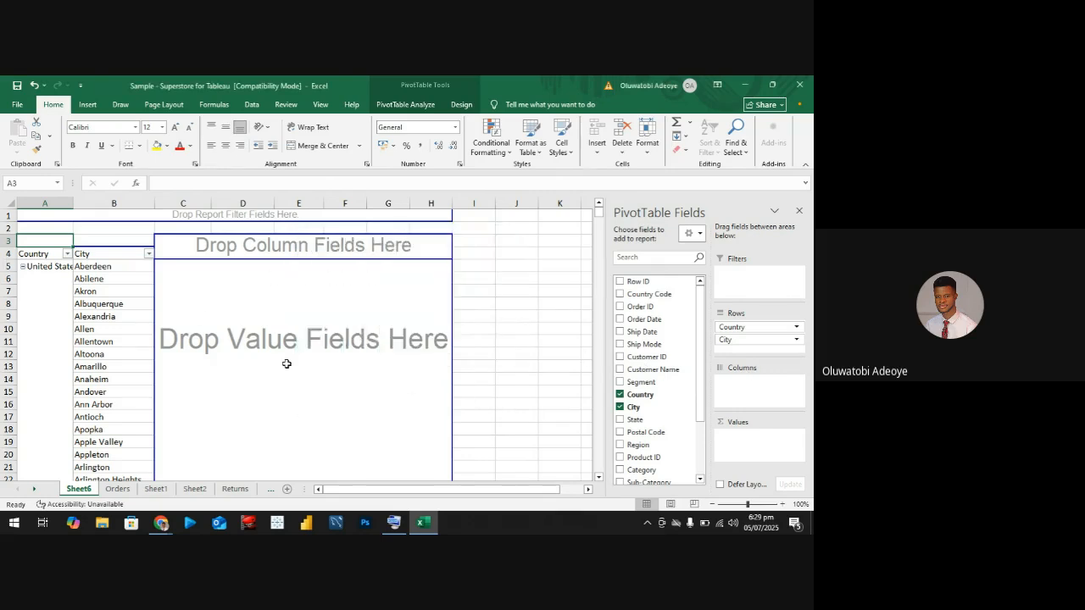
# Look through the list of cities in the PivotTable, and remove City from the rows
pyautogui.scroll(-20, 70, 363)
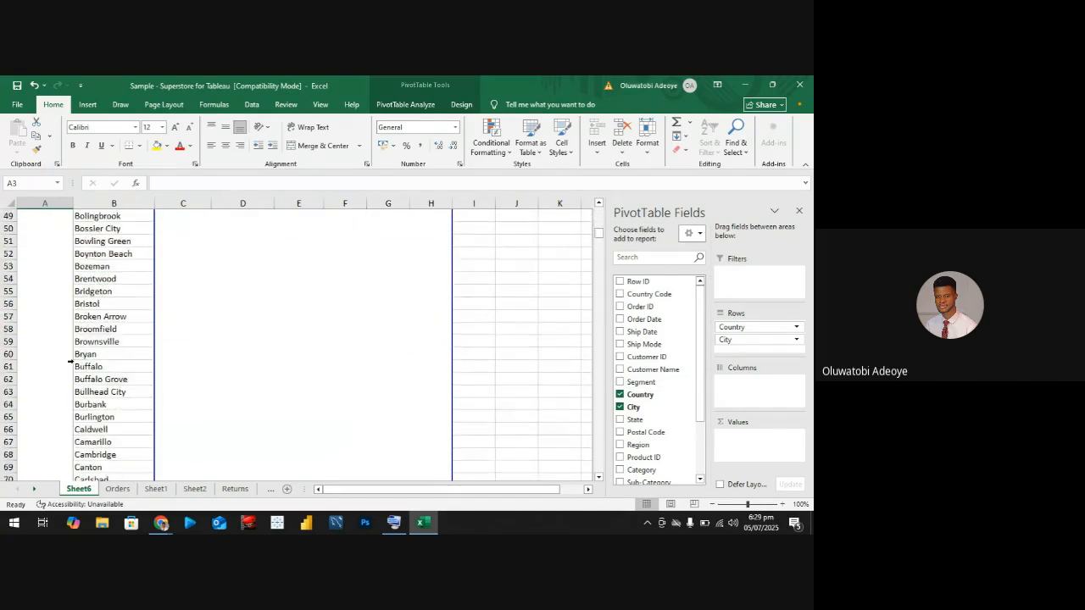
pyautogui.scroll(-20, 69, 363)
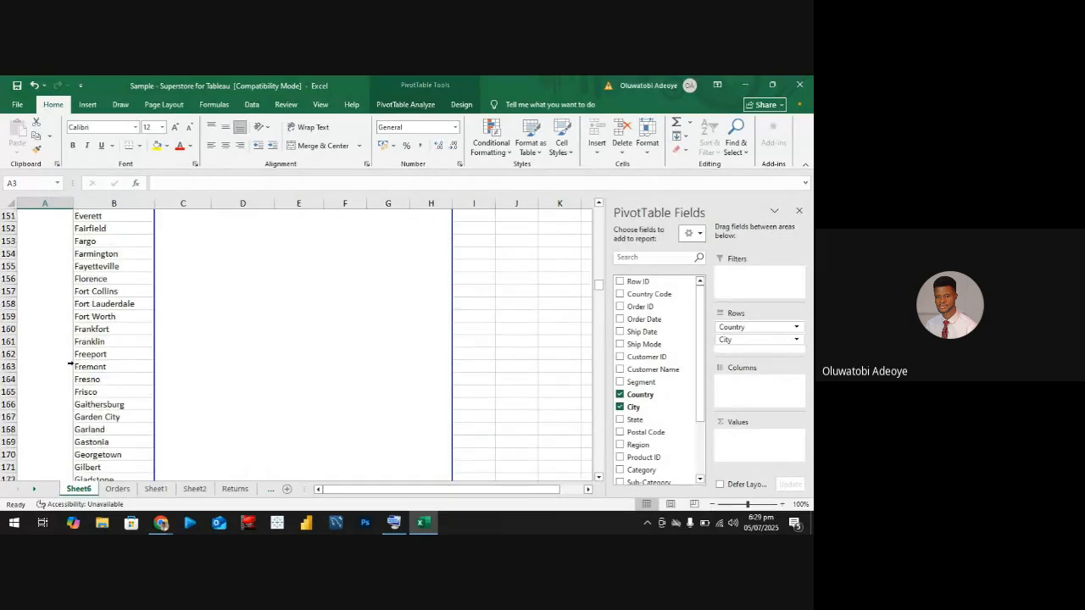
pyautogui.scroll(-20, 69, 366)
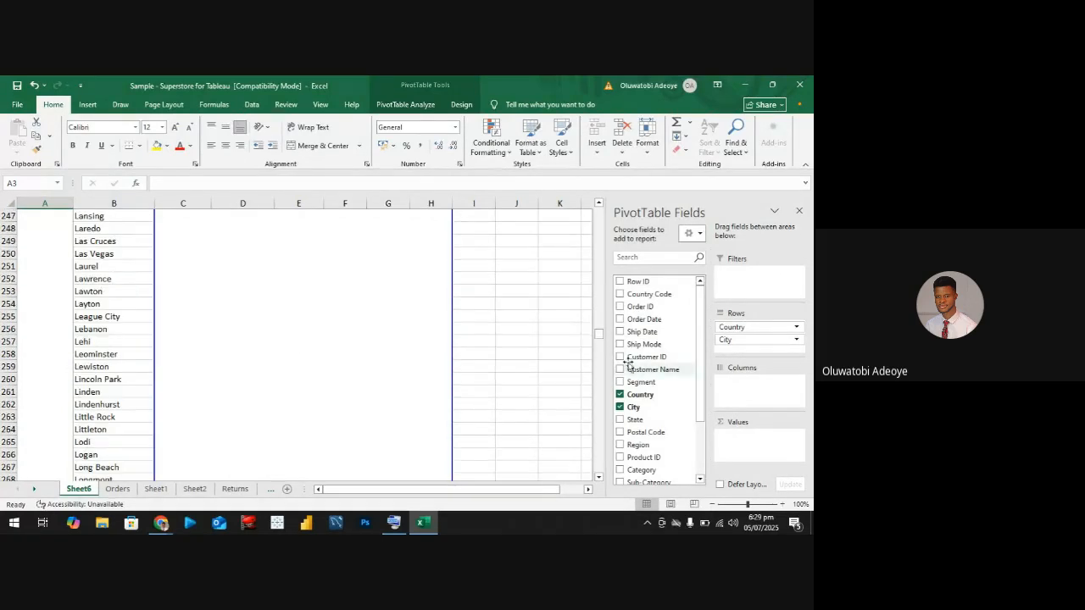
pyautogui.moveTo(599, 337); pyautogui.dragTo(608, 201)
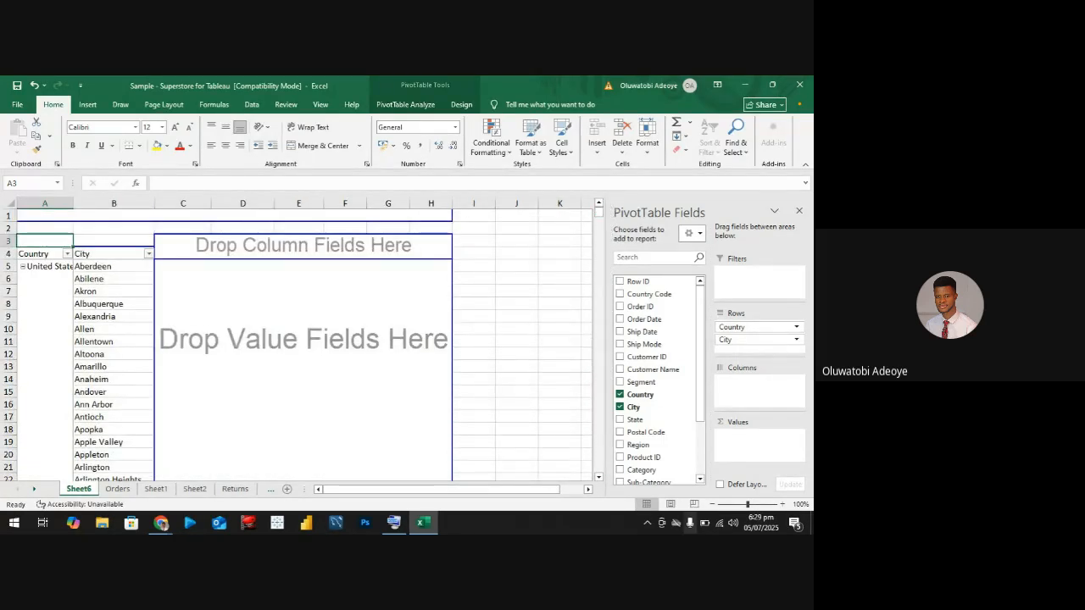
pyautogui.click(619, 407)
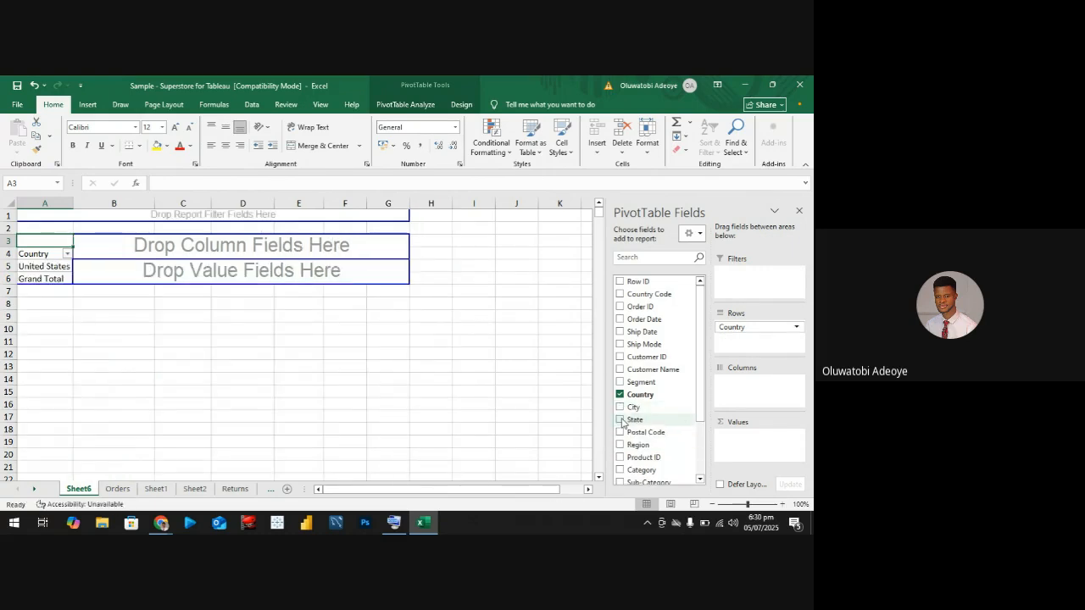
# Add State to the PivotTable rows beneath Country and look through the list of states
pyautogui.click(620, 419)
pyautogui.scroll(-17, 537, 386)
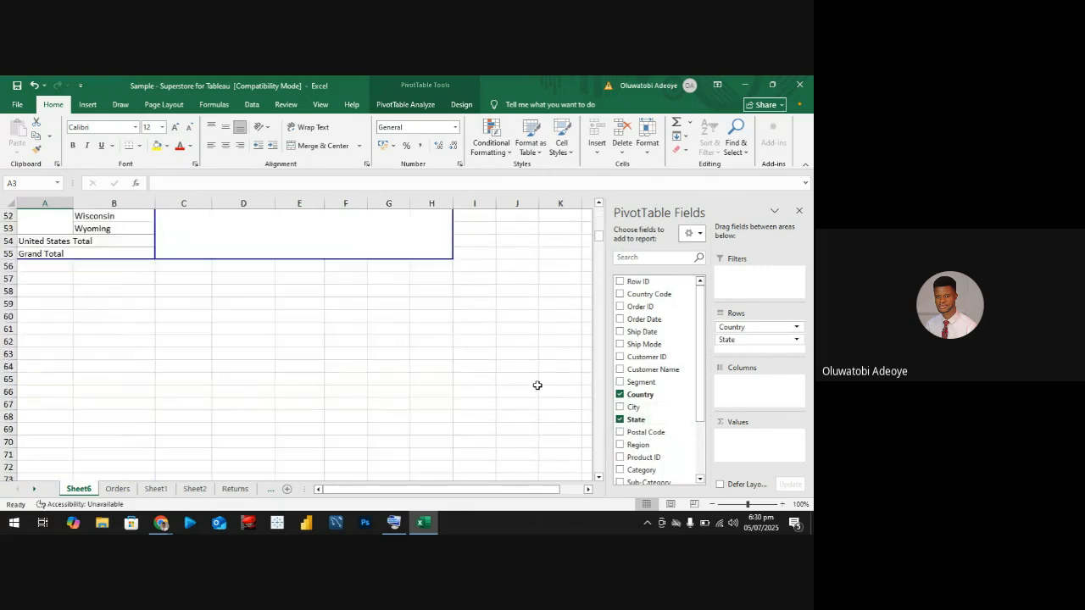
pyautogui.scroll(9, 537, 386)
pyautogui.scroll(8, 538, 386)
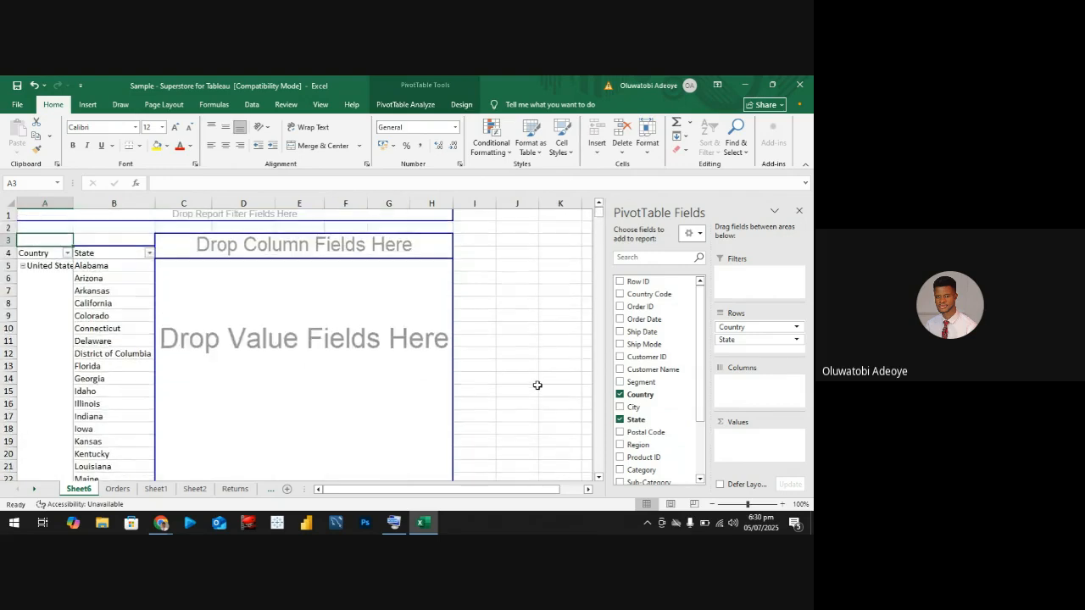
pyautogui.scroll(-15, 538, 385)
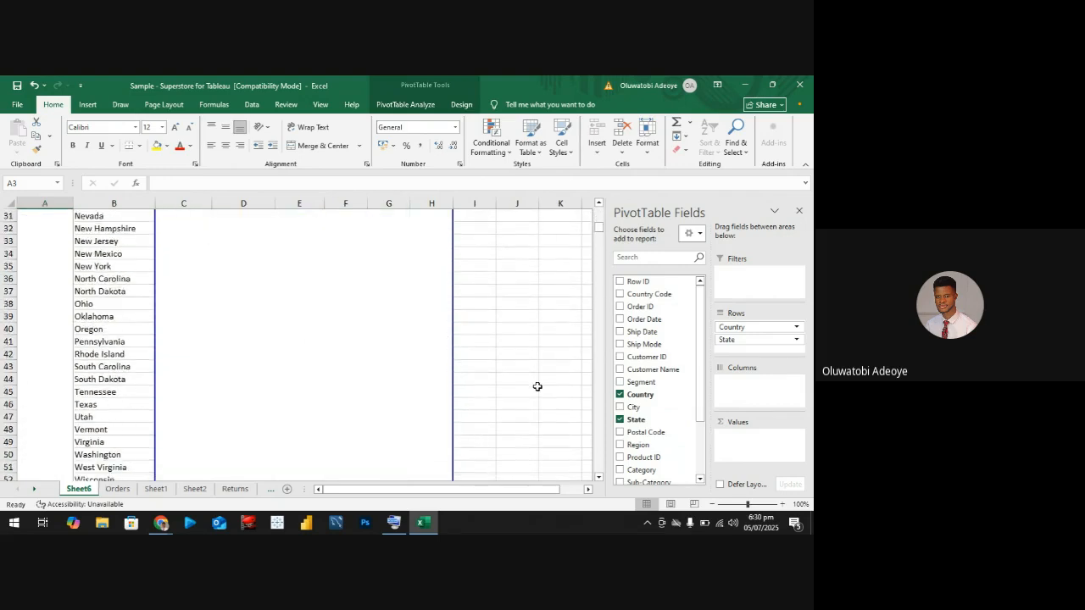
pyautogui.scroll(15, 537, 390)
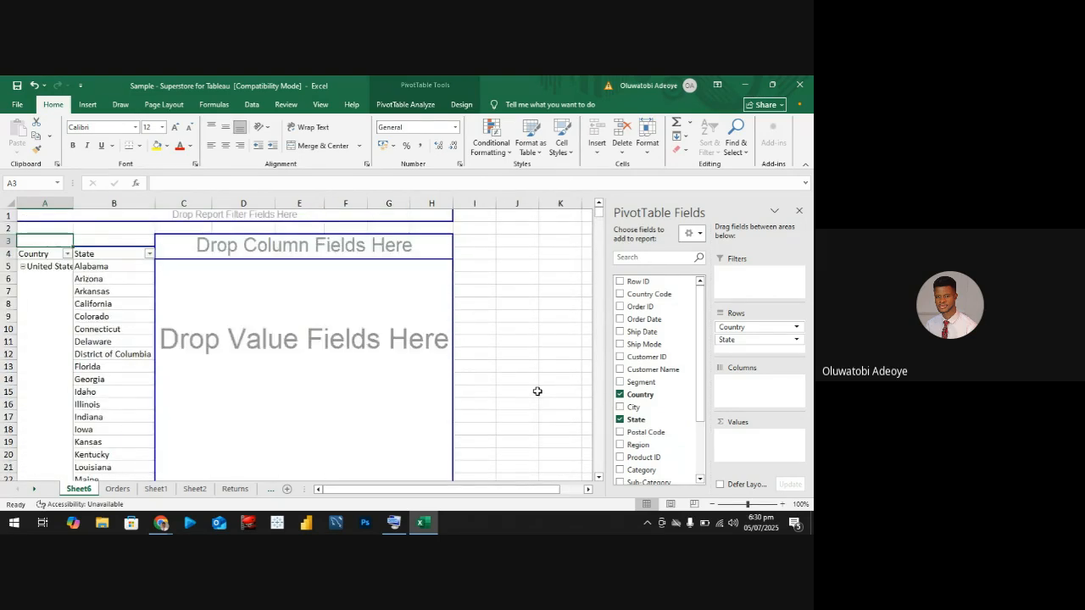
# Add Sales to the PivotTable values to sum the sales of each state
pyautogui.scroll(-2, 642, 443)
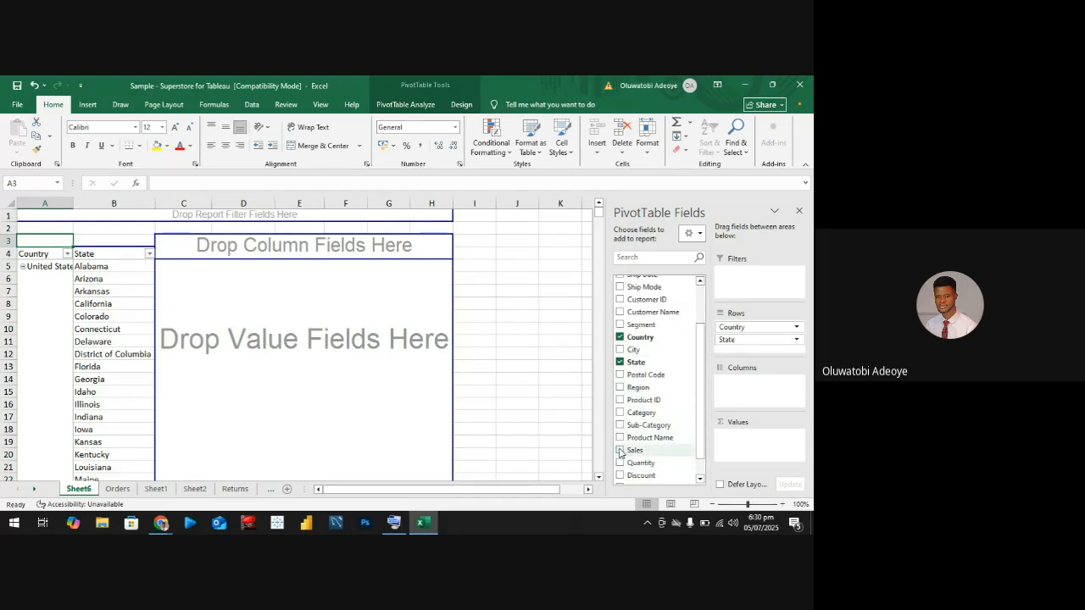
pyautogui.click(620, 451)
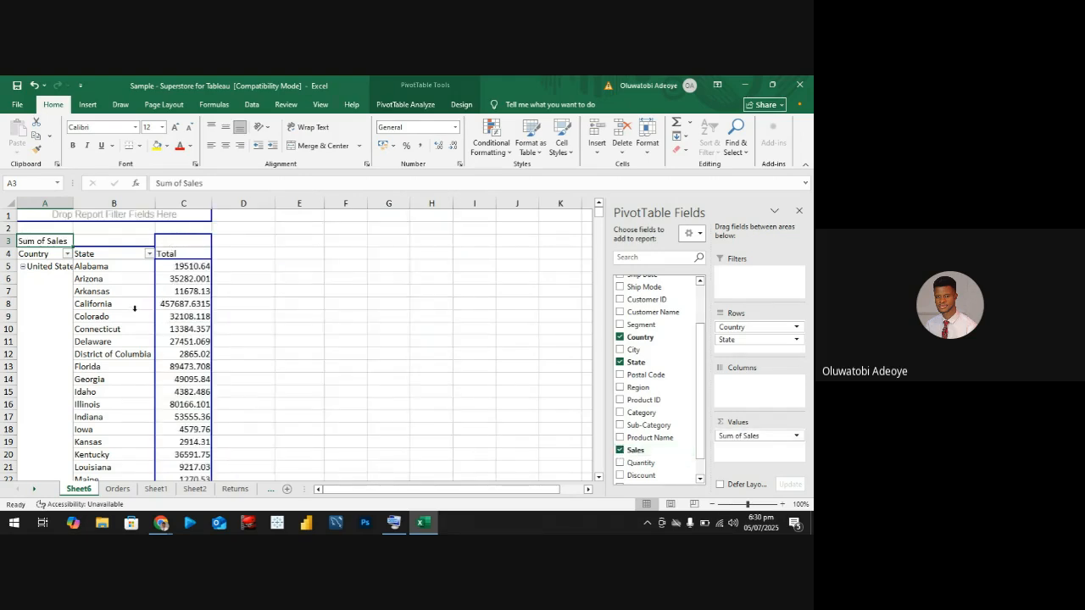
pyautogui.scroll(-3, 78, 282)
pyautogui.scroll(3, 123, 258)
# Format the Sum of Sales values as Number with 2 decimal places
pyautogui.rightClick(195, 289)
pyautogui.click(242, 342)
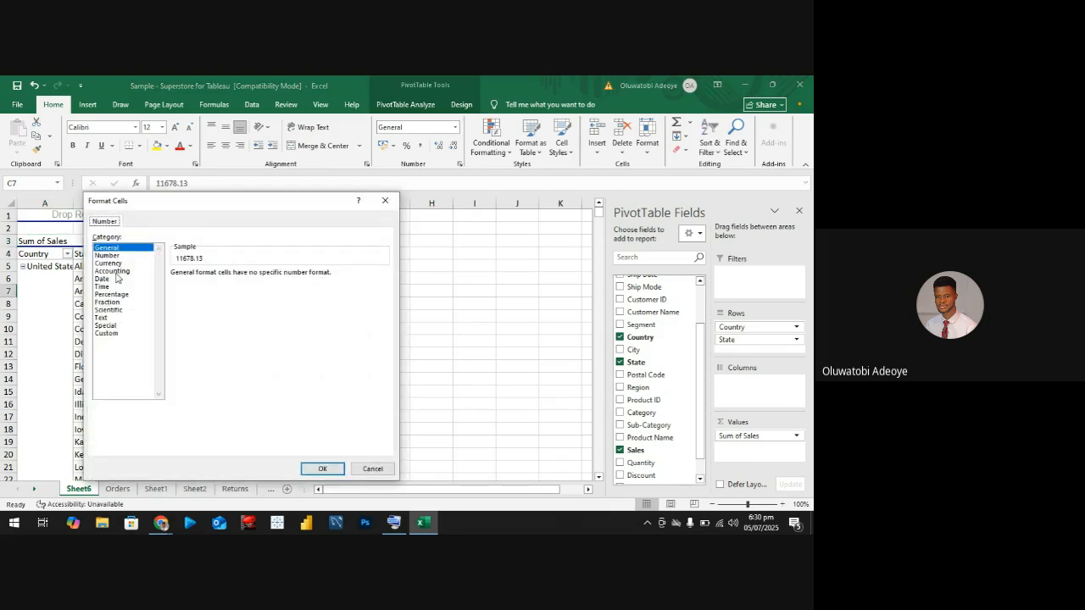
pyautogui.click(117, 257)
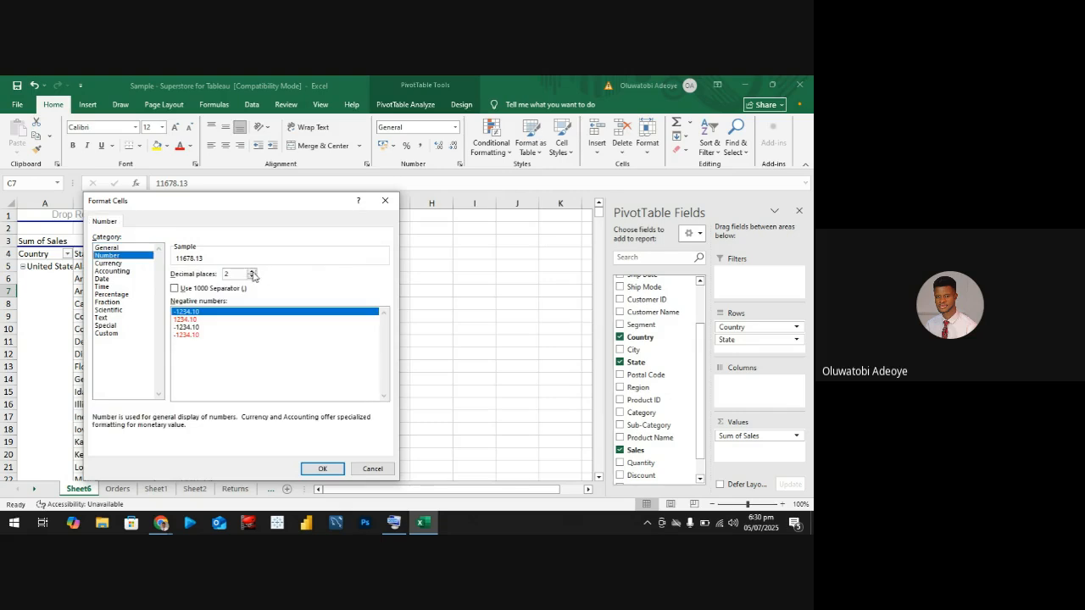
pyautogui.click(325, 468)
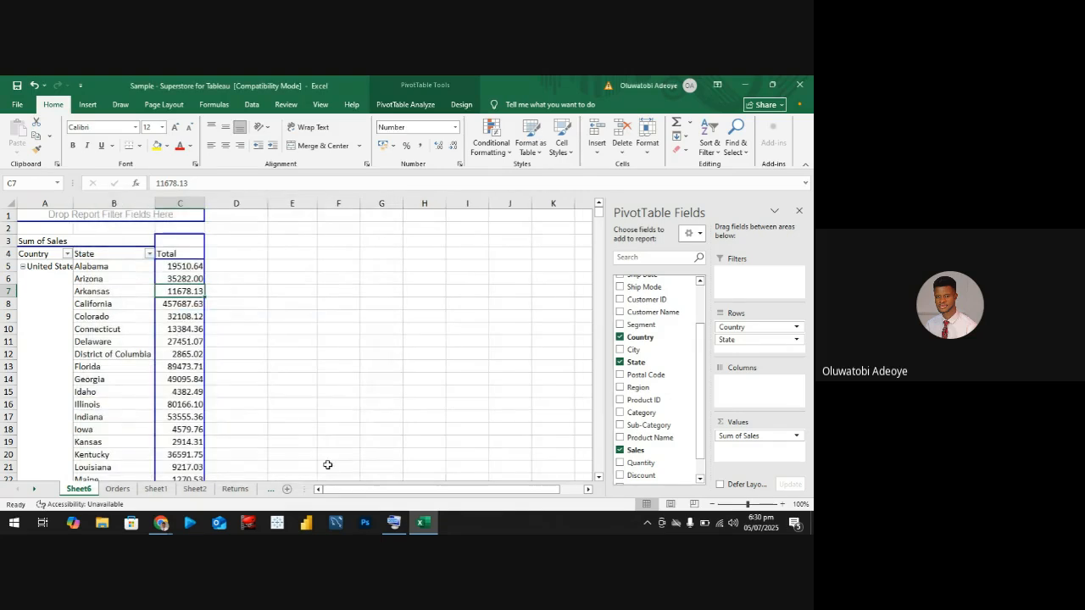
# Turn on the 1000 separator in the number format of the Sum of Sales values
pyautogui.rightClick(185, 276)
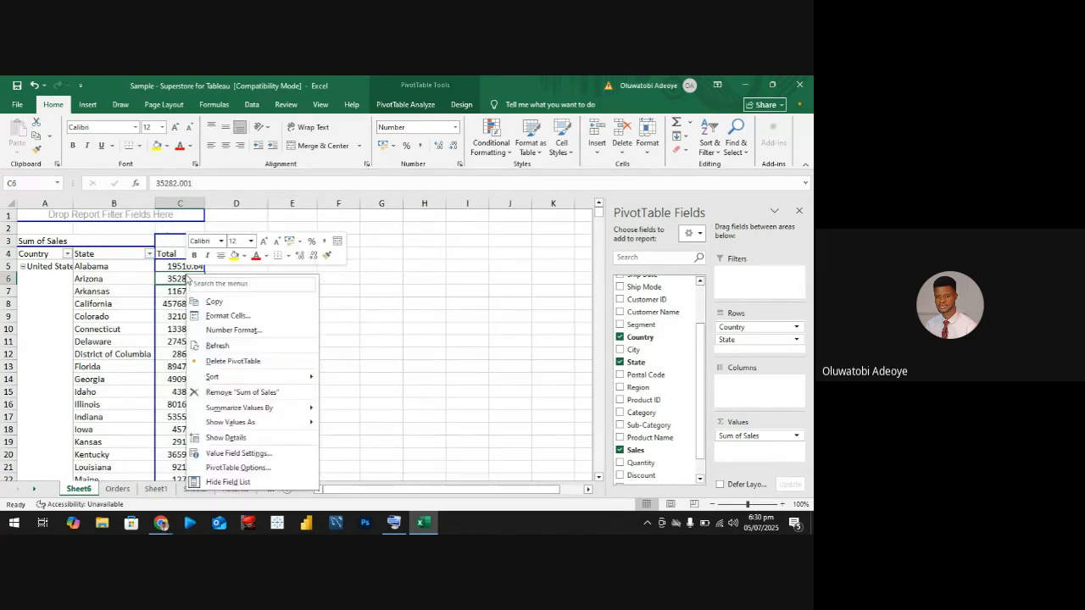
pyautogui.click(233, 330)
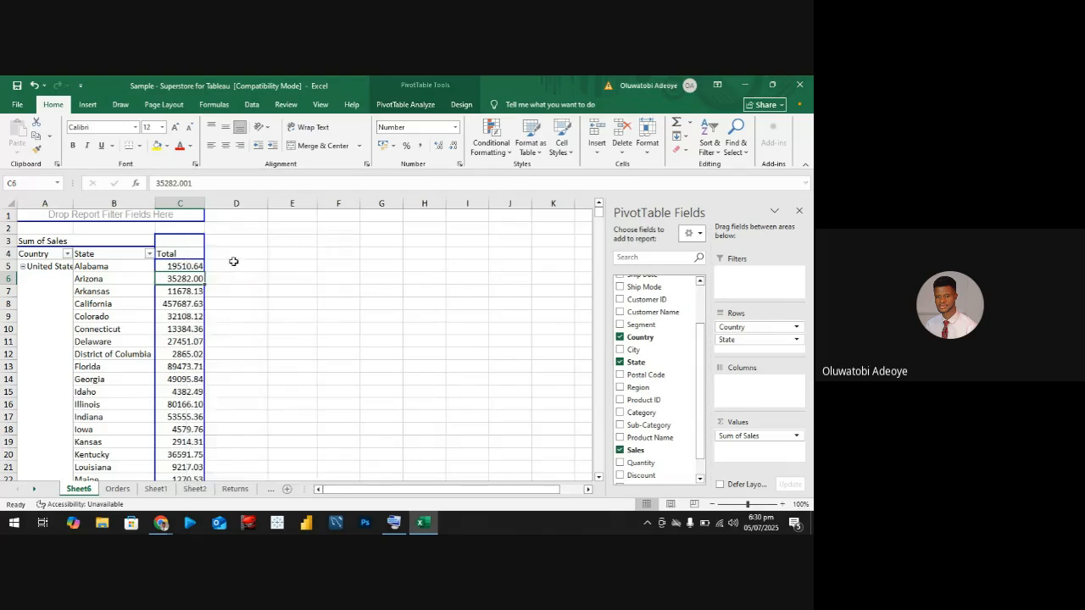
pyautogui.click(179, 277)
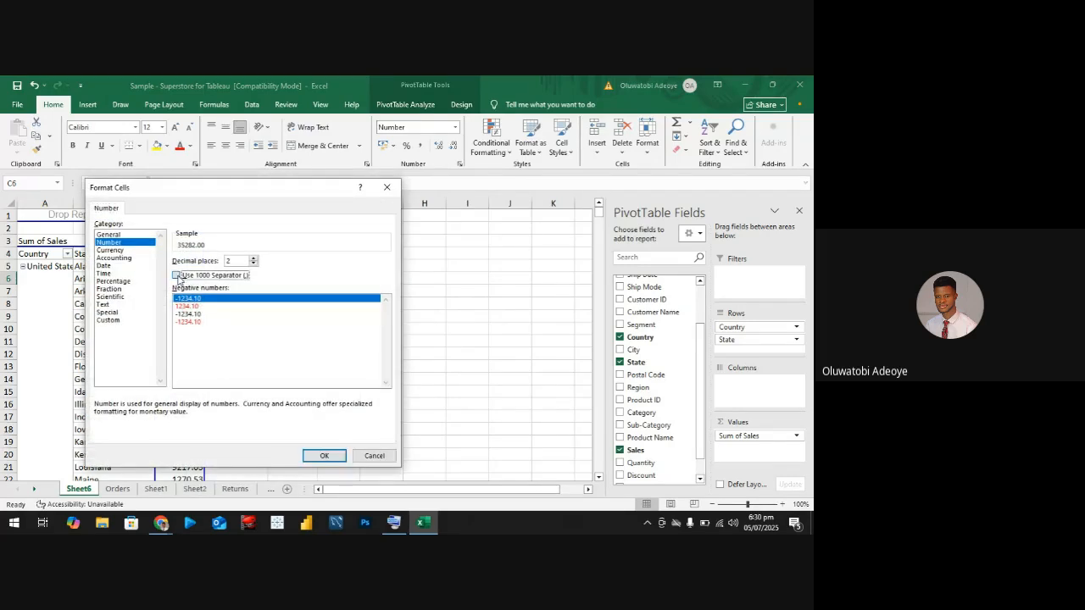
pyautogui.click(320, 456)
pyautogui.click(241, 366)
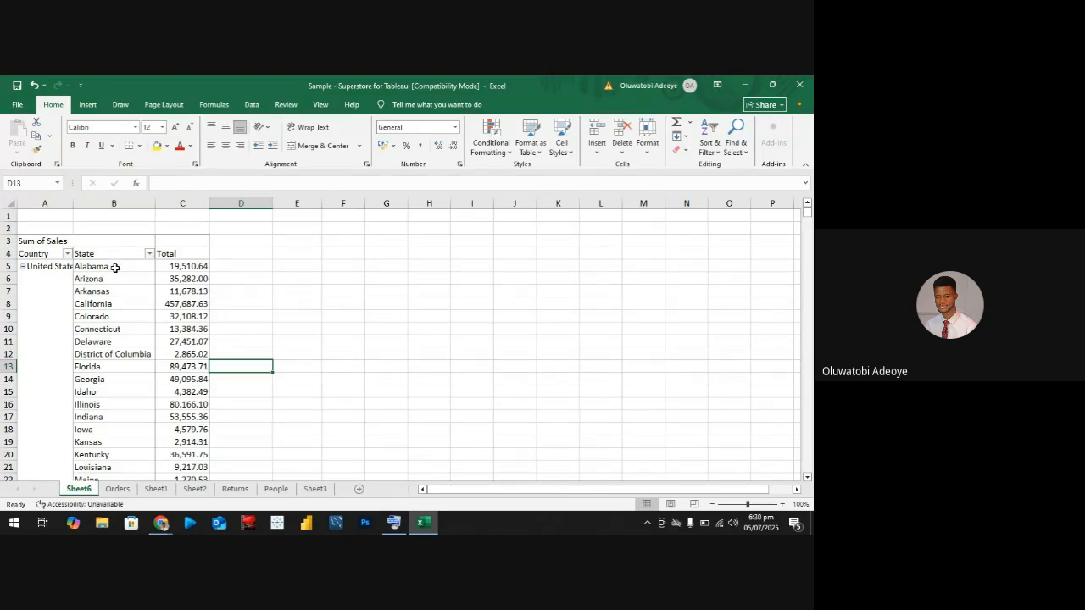
# Sort the states by Sum of Sales from largest to smallest
pyautogui.click(182, 266)
pyautogui.rightClick(183, 268)
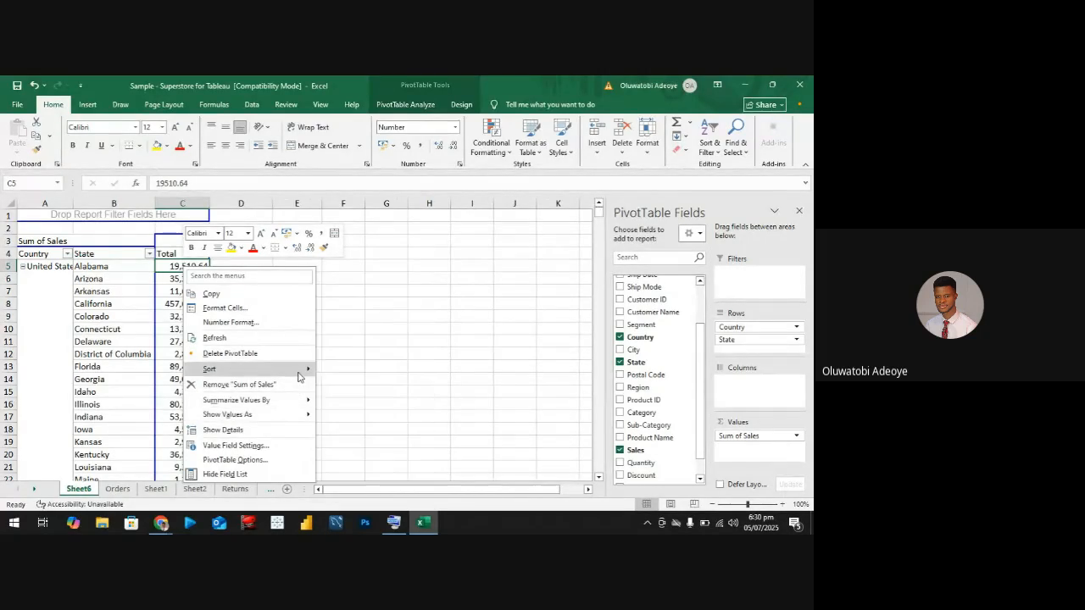
pyautogui.moveTo(299, 377)
pyautogui.click(370, 387)
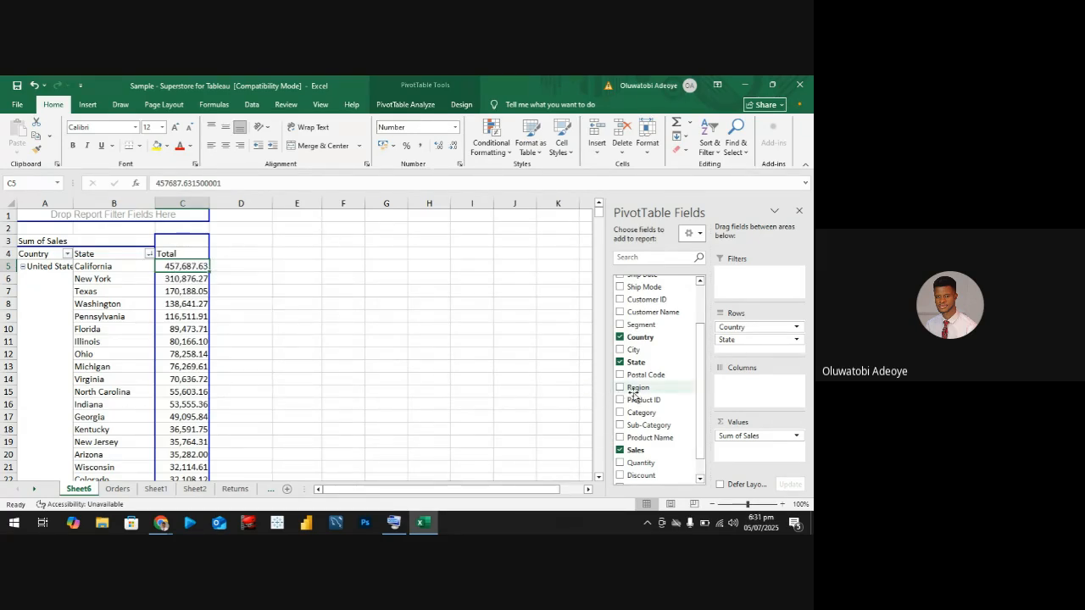
# Add Profit to the PivotTable values and sort the states by Sum of Profit from largest to smallest
pyautogui.scroll(-1, 648, 381)
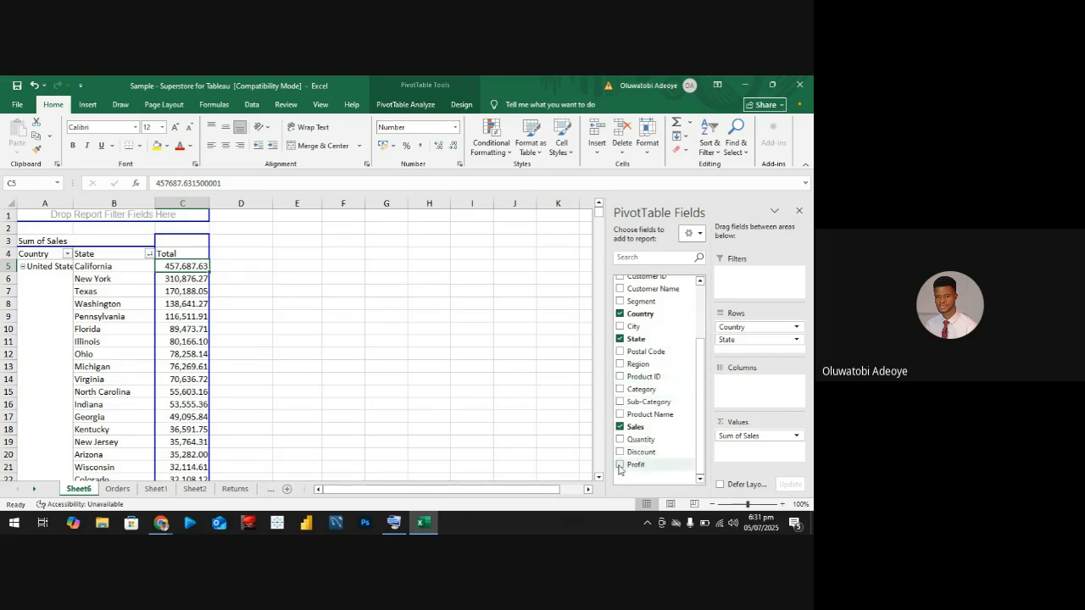
pyautogui.click(620, 465)
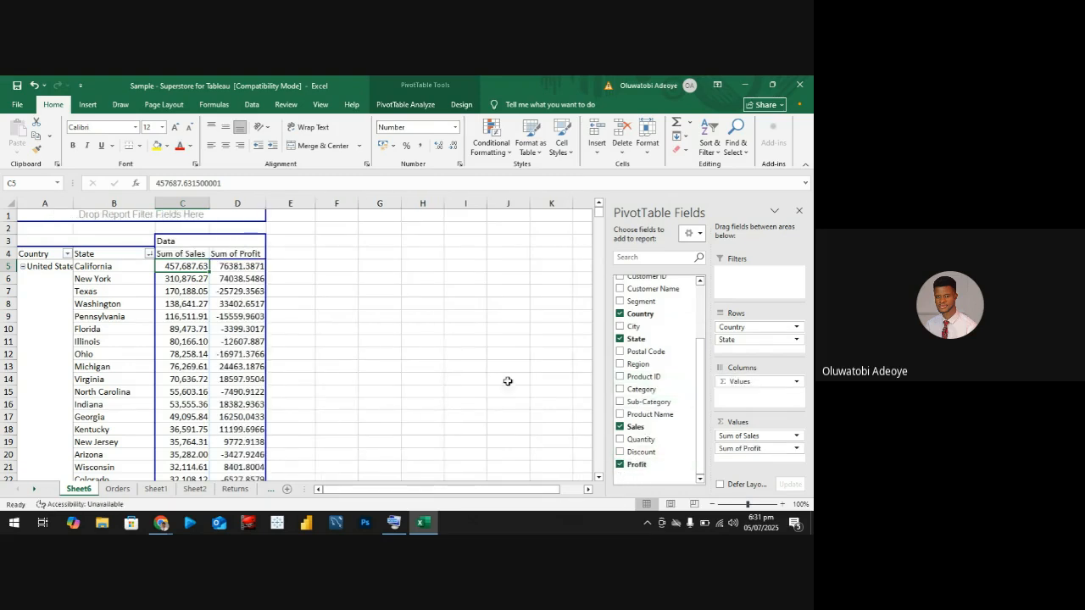
pyautogui.click(236, 266)
pyautogui.rightClick(236, 266)
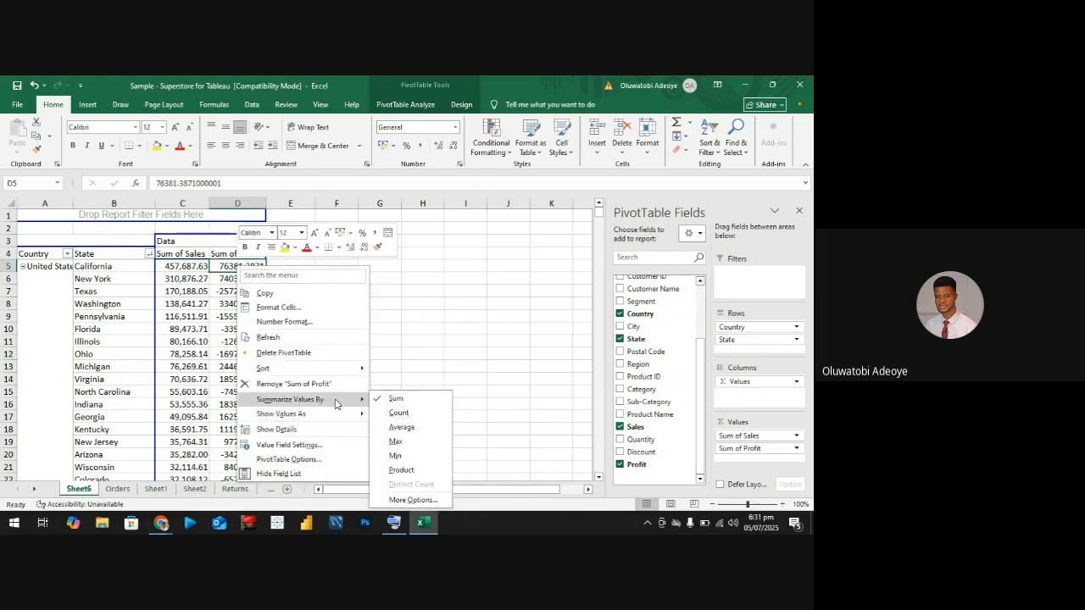
pyautogui.moveTo(362, 375)
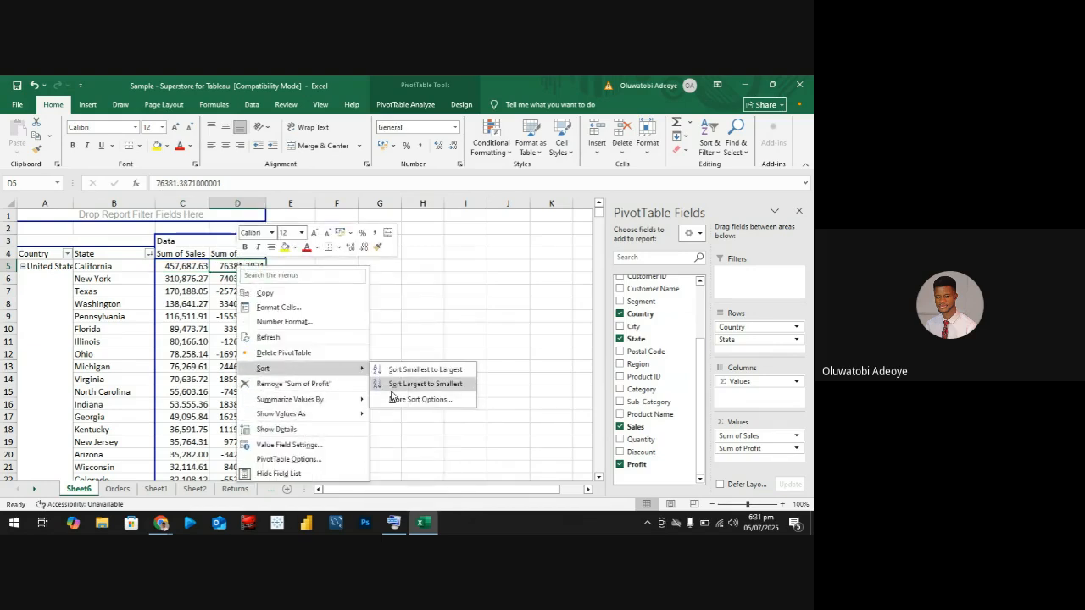
pyautogui.click(402, 386)
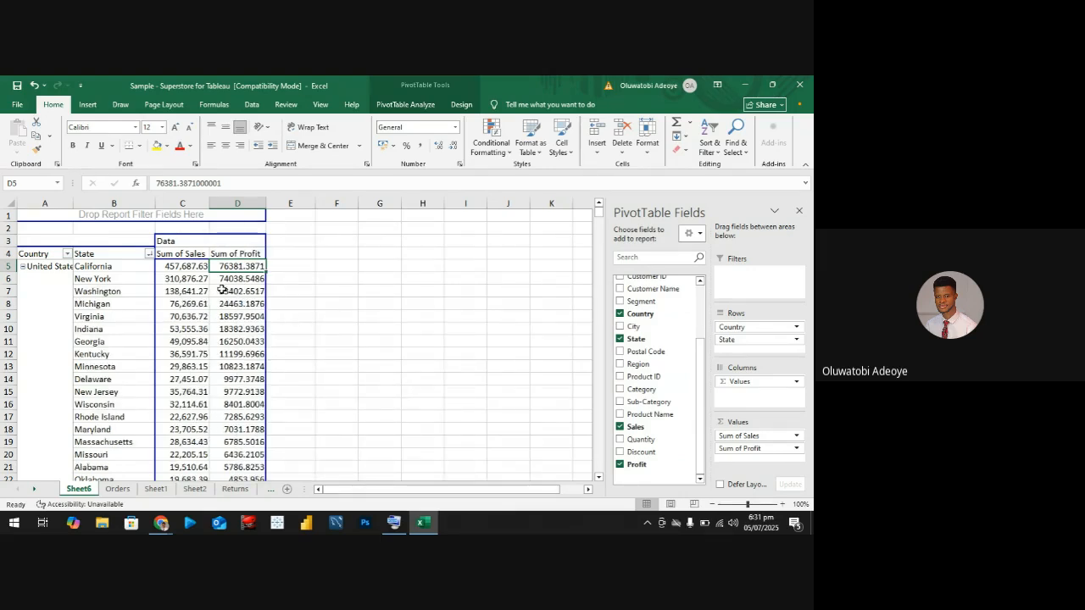
# Sort the states by Sum of Sales again, from largest to smallest
pyautogui.rightClick(187, 279)
pyautogui.moveTo(256, 380)
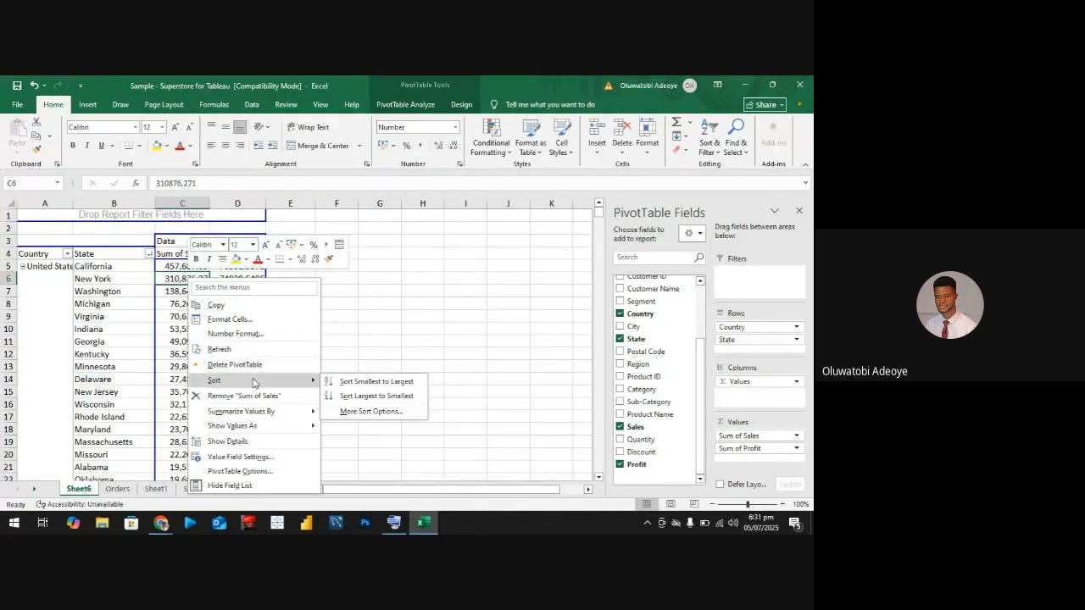
pyautogui.click(363, 396)
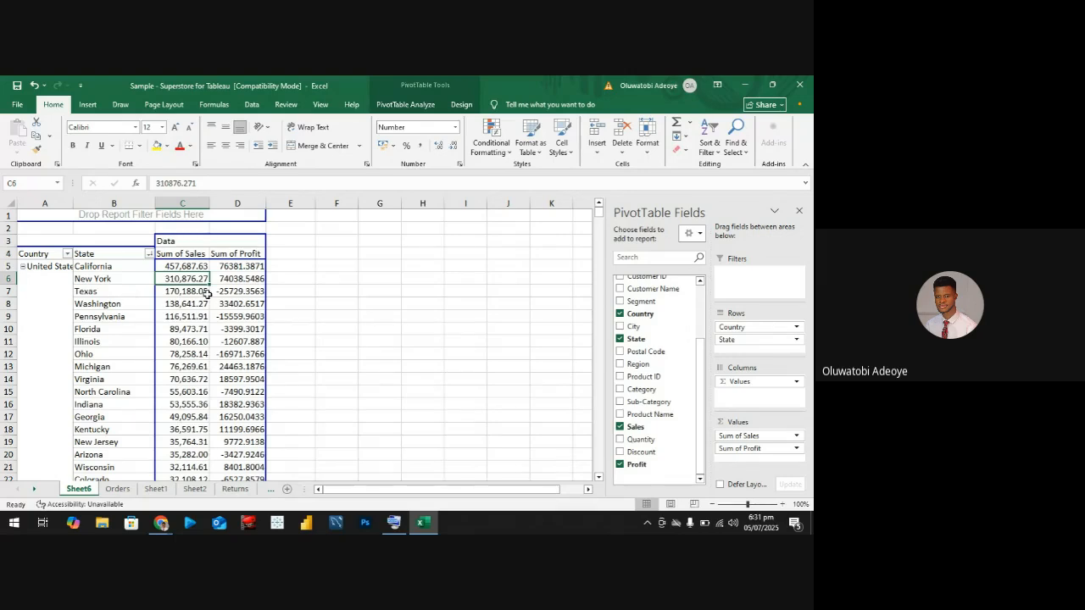
# Sort the states by Sum of Profit from largest to smallest and review the list down to the least profitable states
pyautogui.rightClick(239, 291)
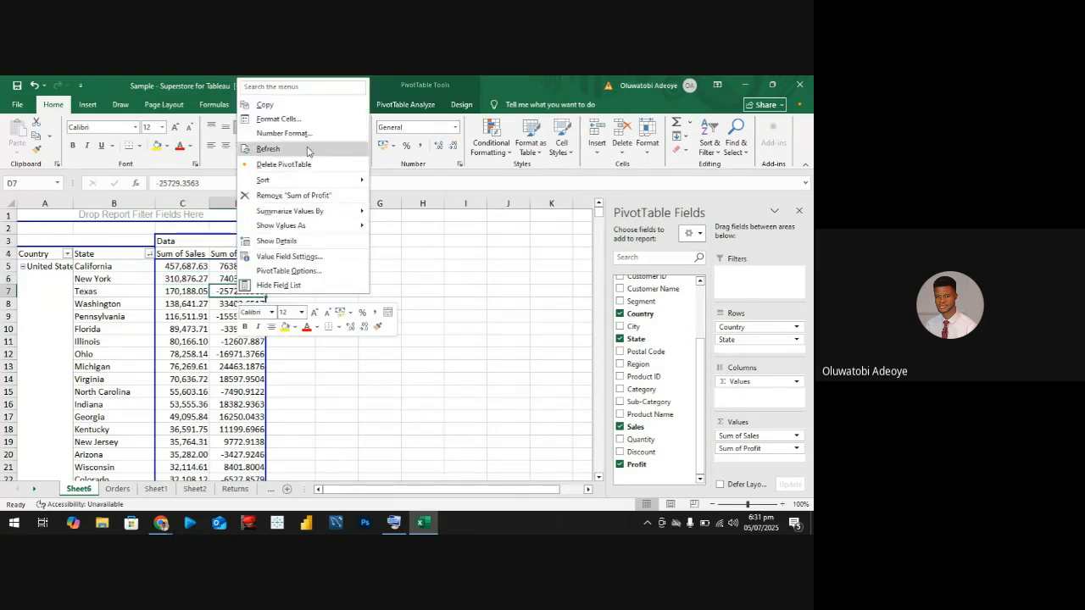
pyautogui.moveTo(346, 185)
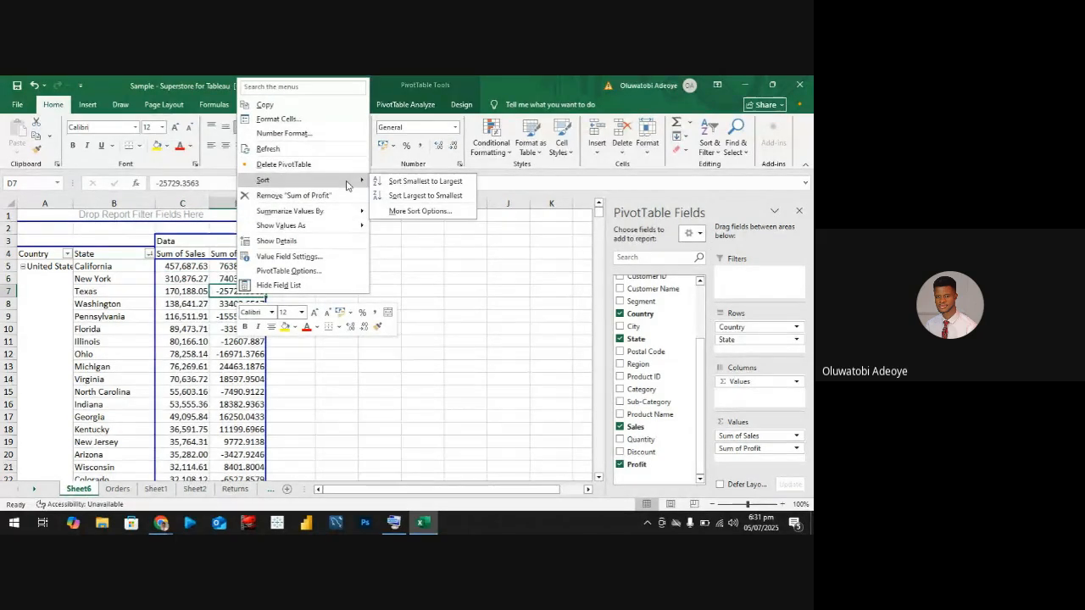
pyautogui.click(415, 195)
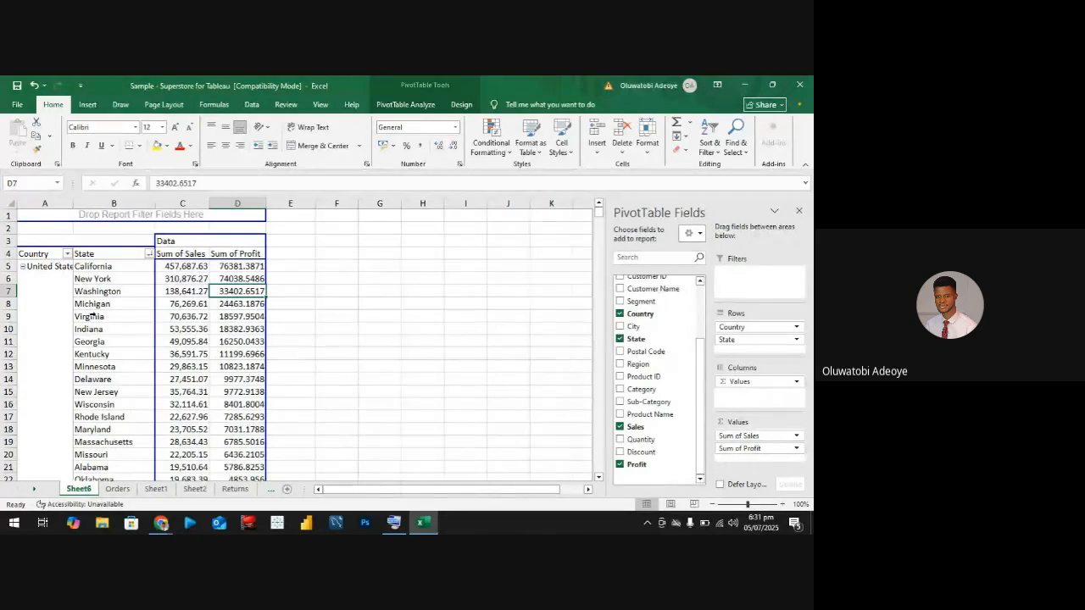
pyautogui.scroll(-3, 102, 290)
pyautogui.scroll(-8, 103, 291)
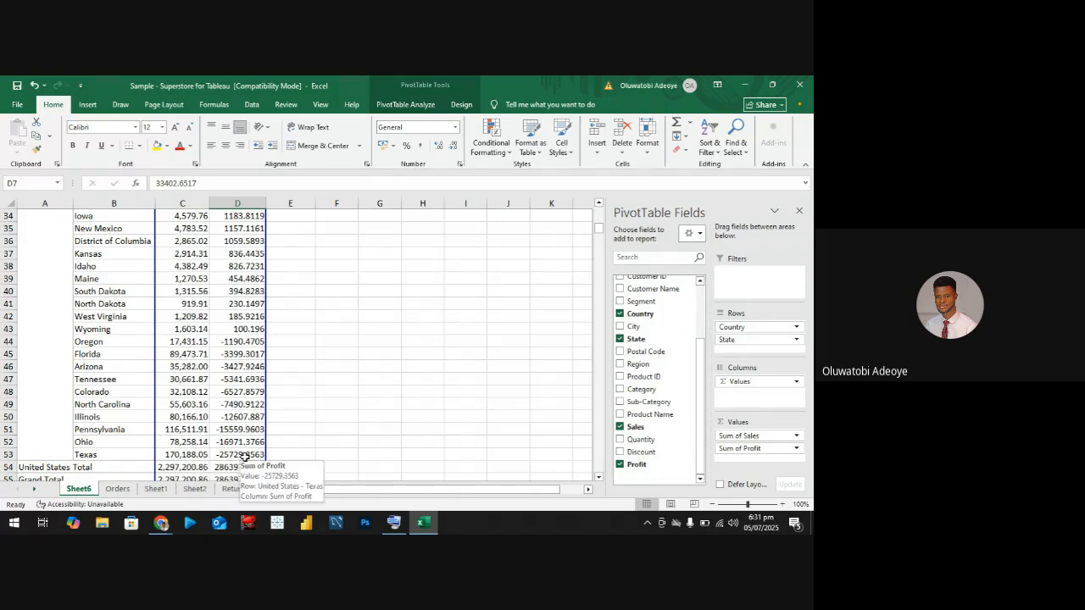
pyautogui.scroll(11, 175, 380)
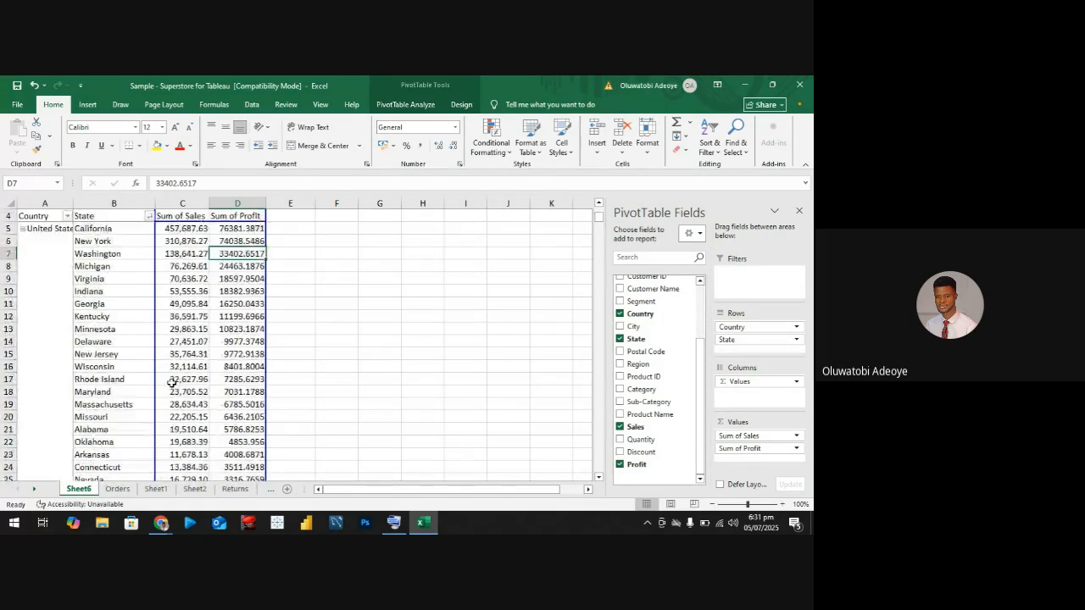
# Set the number format of the Sum of Profit values to Number with 2 decimal places
pyautogui.rightClick(244, 292)
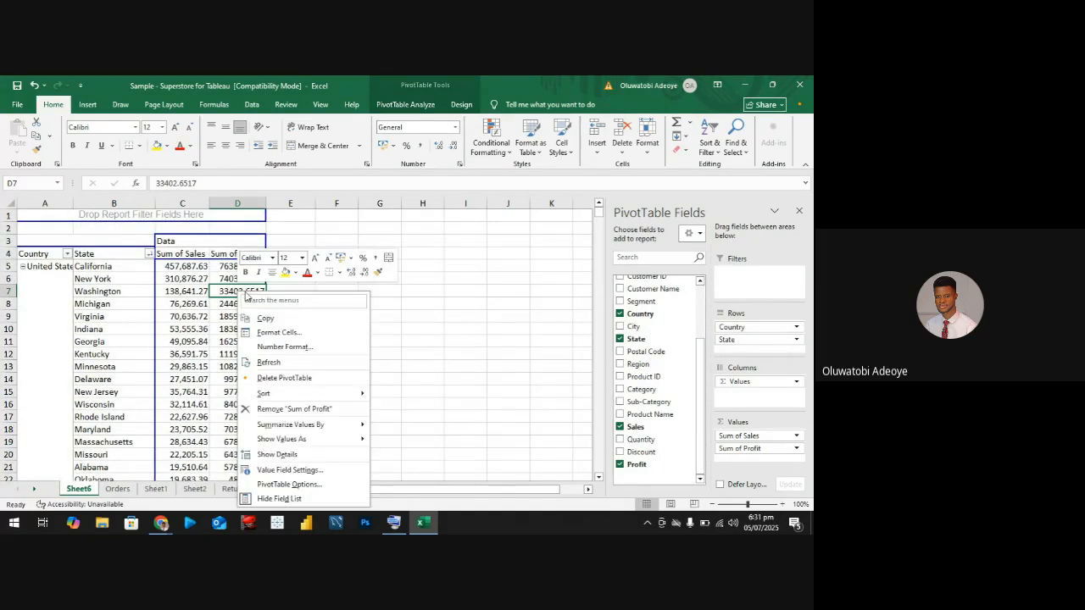
pyautogui.click(286, 346)
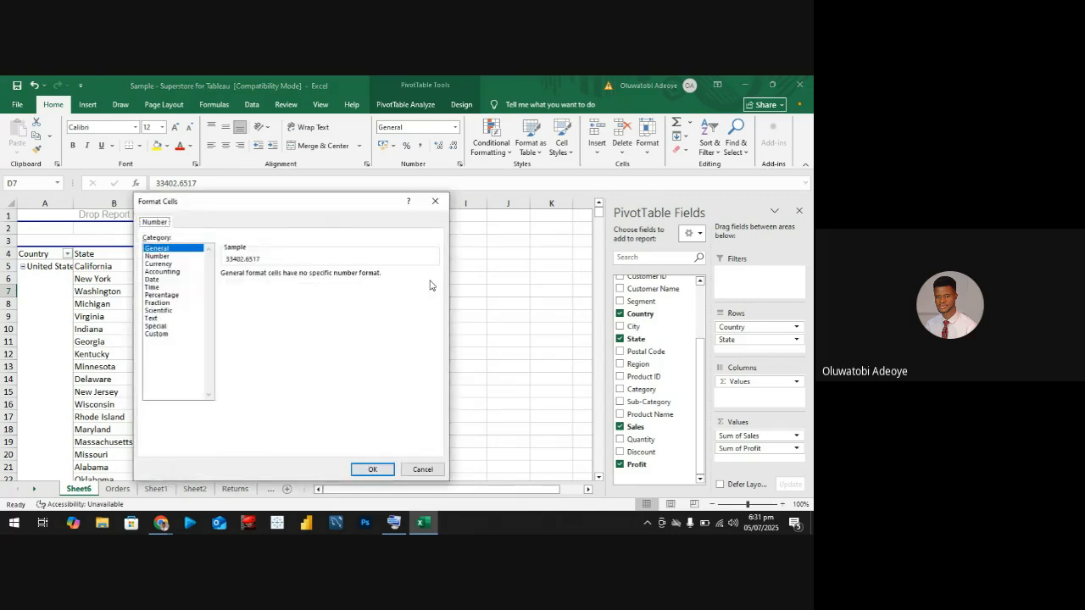
pyautogui.click(158, 256)
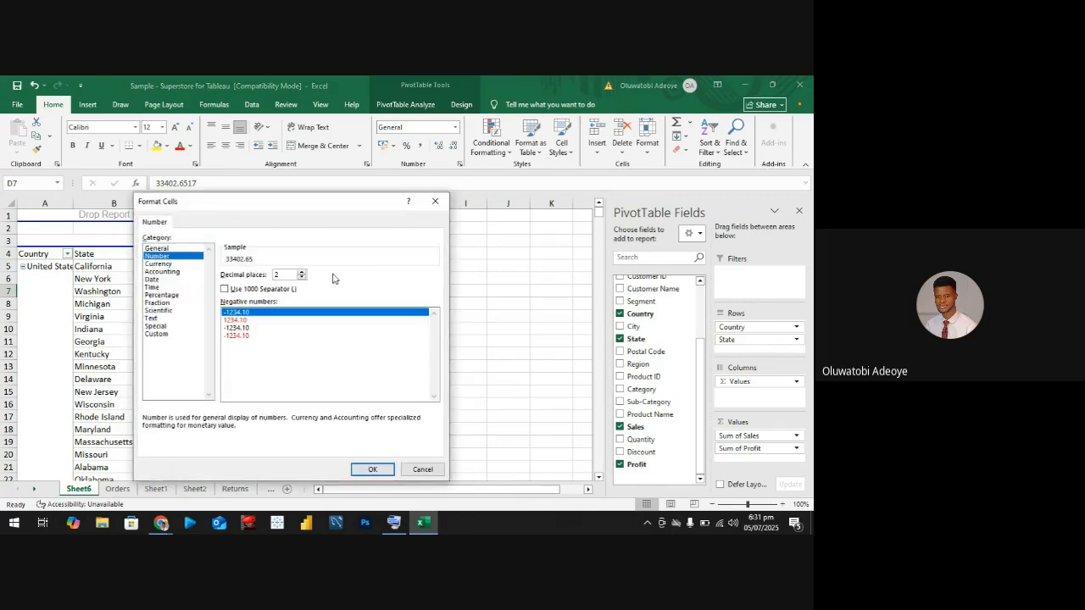
pyautogui.click(372, 470)
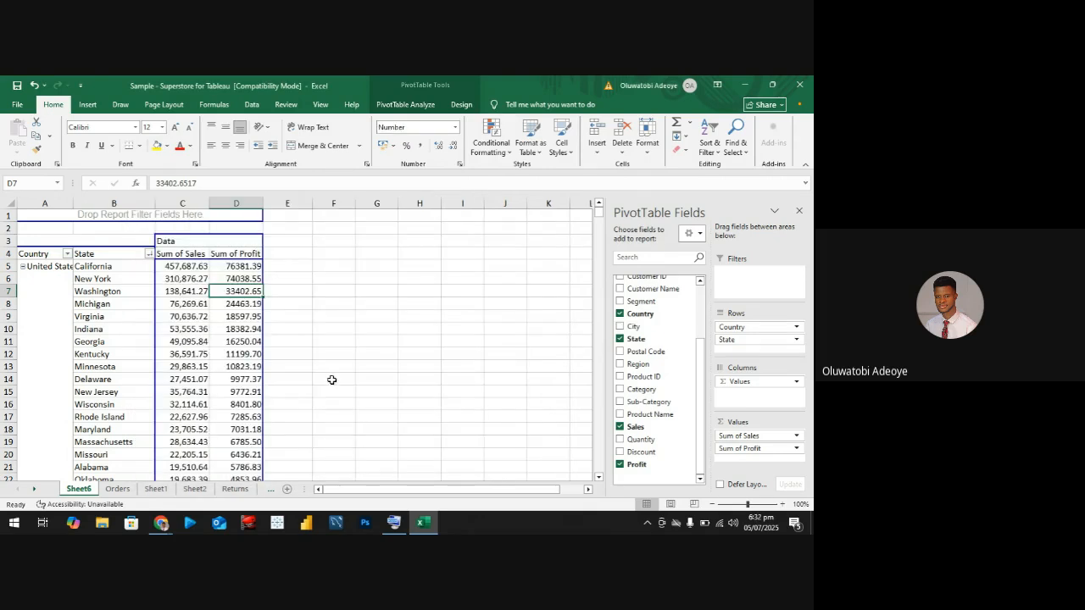
# Turn on the 1000 separator in the number format of the Sum of Profit values
pyautogui.rightClick(242, 279)
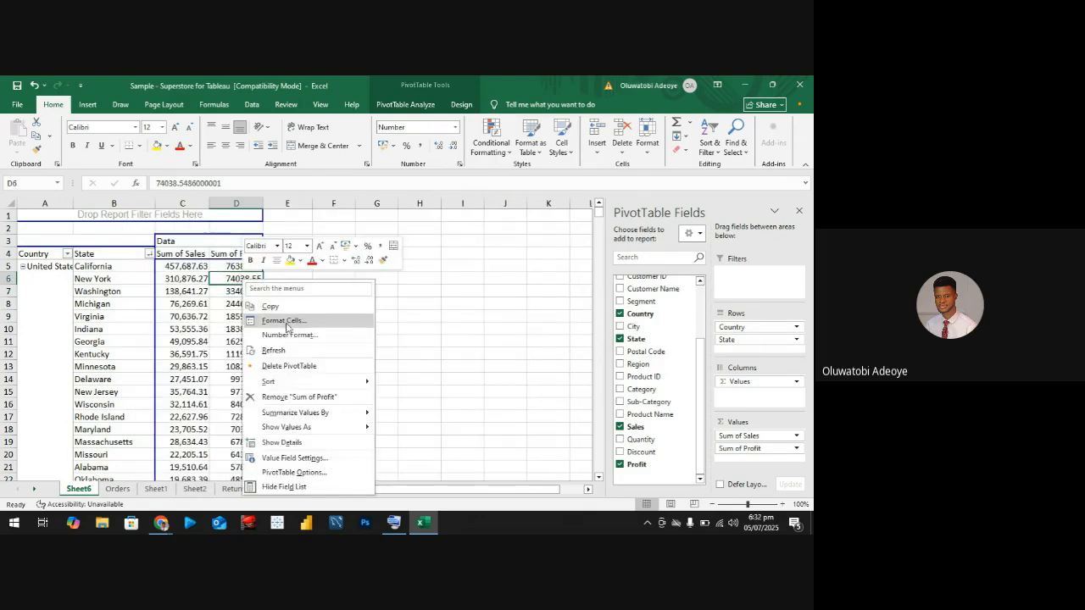
pyautogui.click(291, 335)
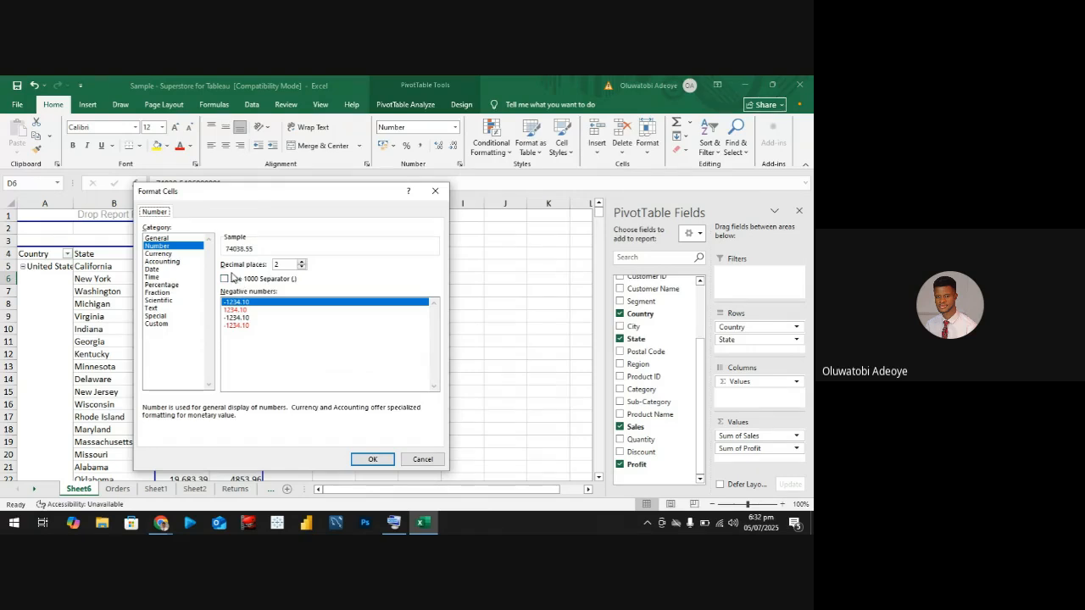
pyautogui.click(230, 279)
pyautogui.click(373, 458)
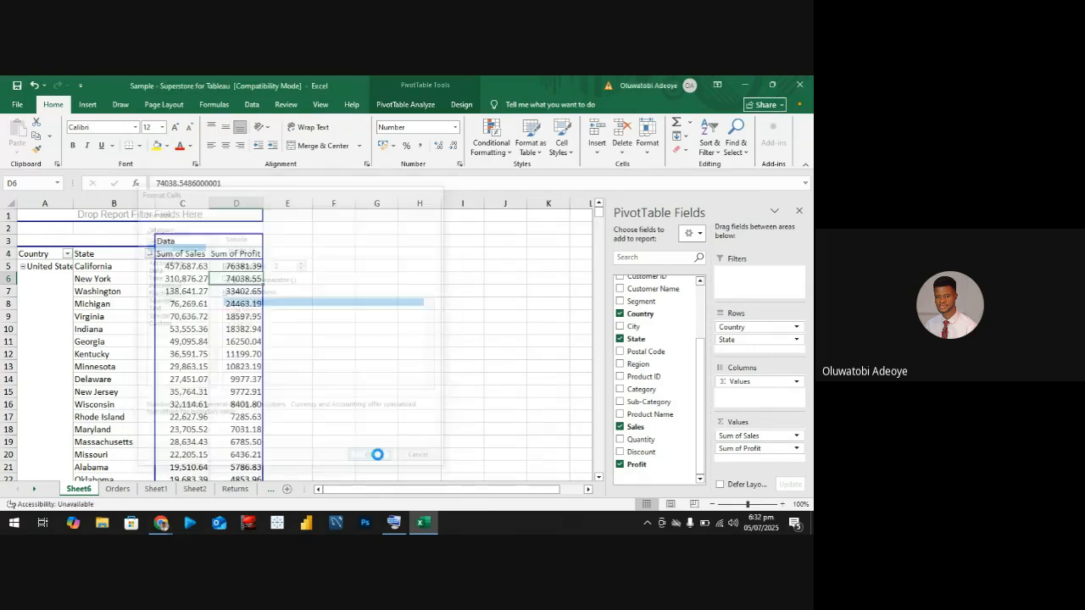
pyautogui.click(394, 369)
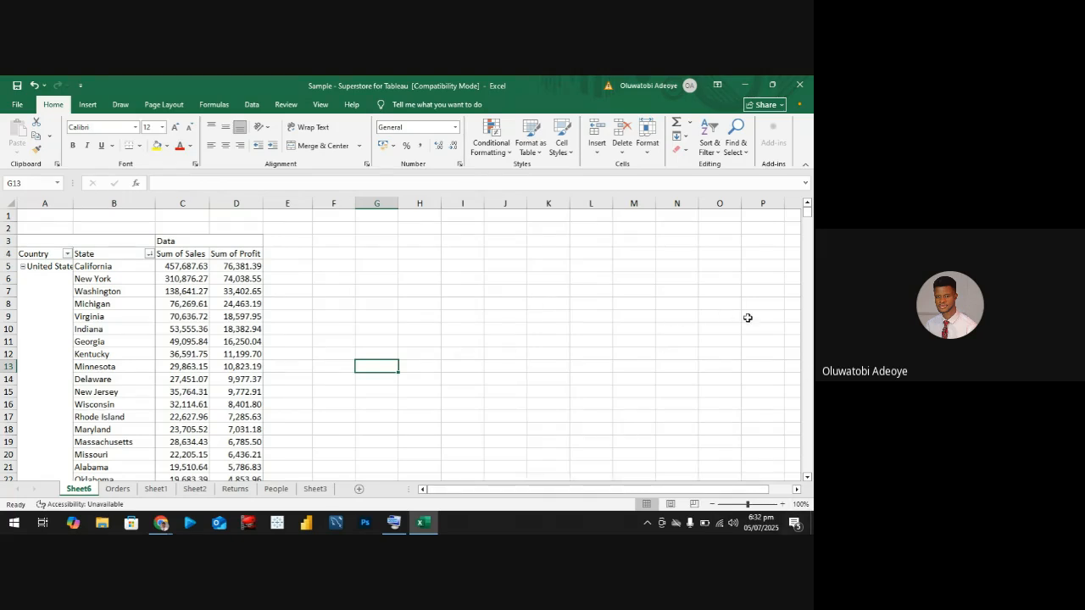
pyautogui.click(188, 316)
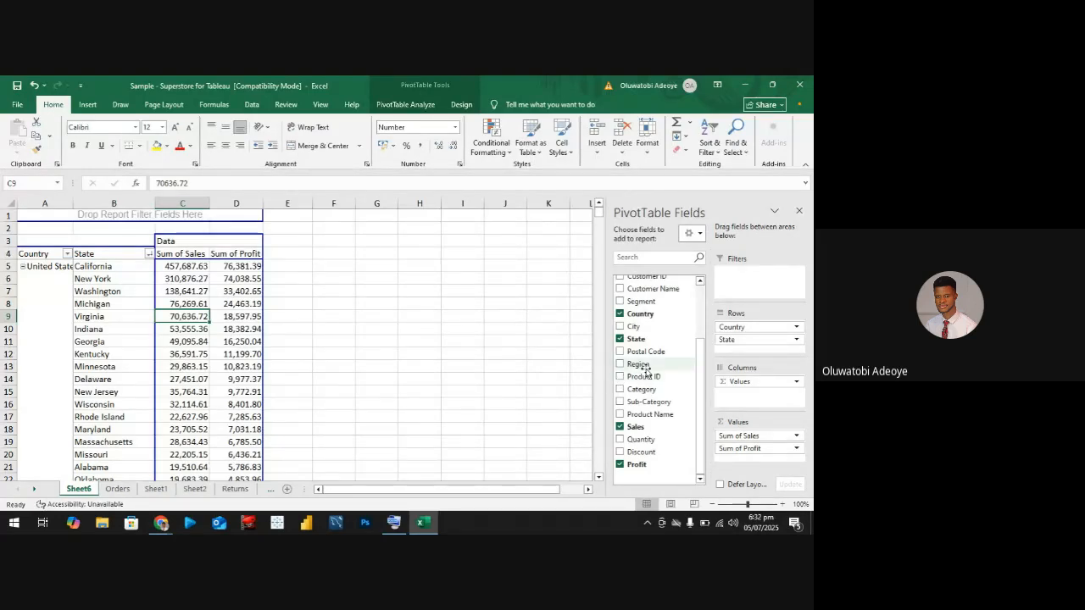
pyautogui.moveTo(637, 376); pyautogui.dragTo(766, 285)
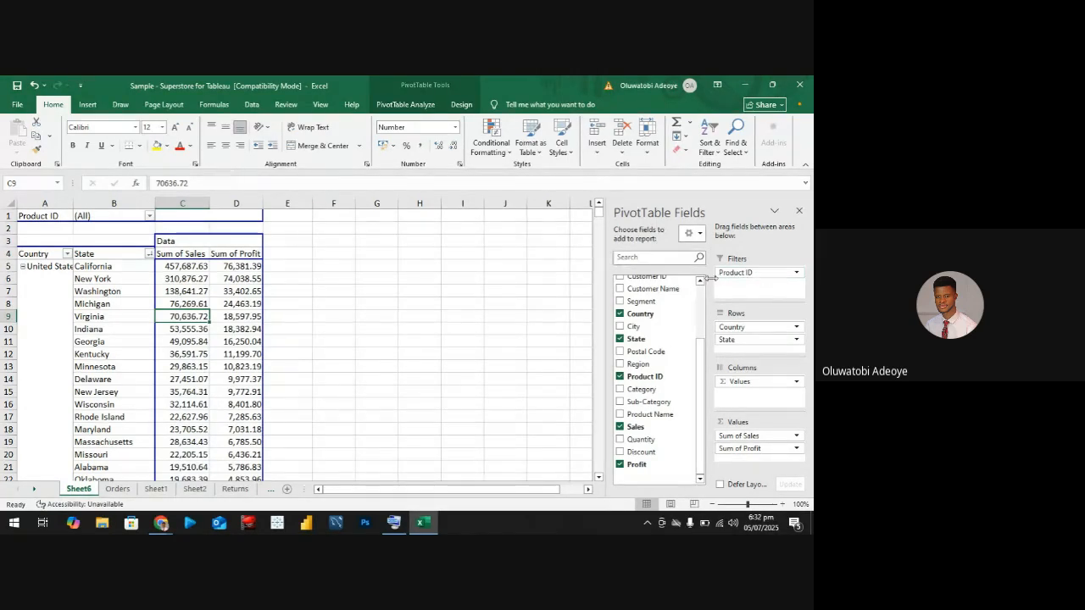
pyautogui.moveTo(745, 276); pyautogui.dragTo(503, 318)
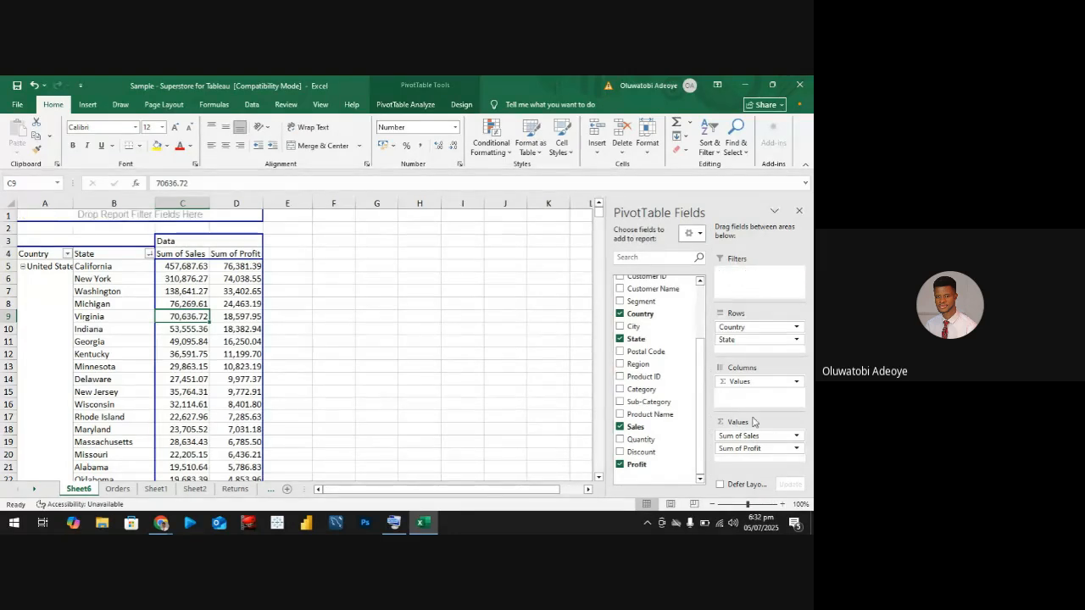
pyautogui.click(150, 254)
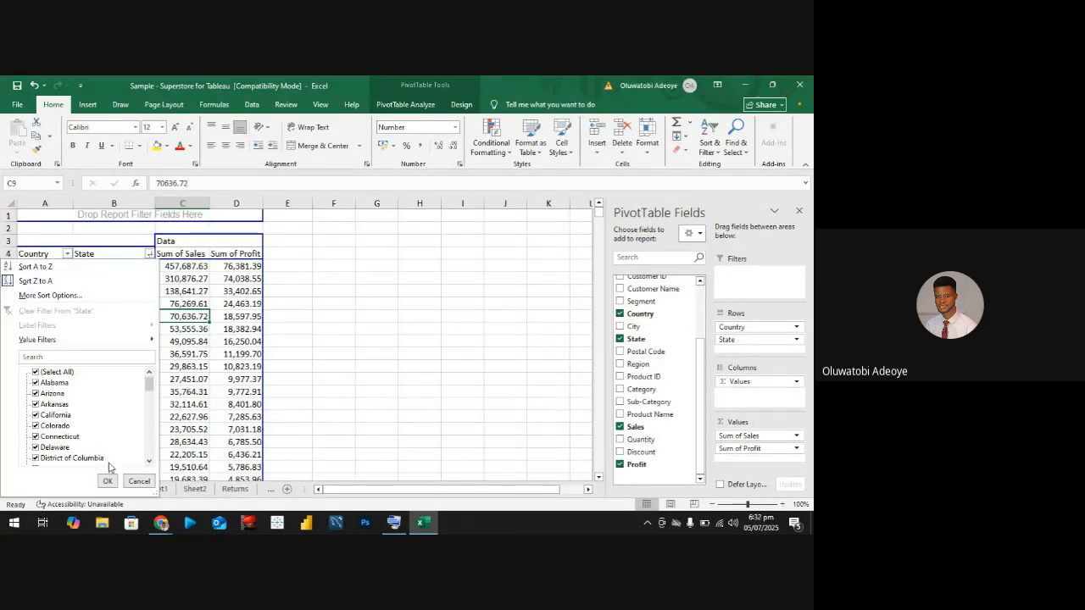
pyautogui.click(139, 481)
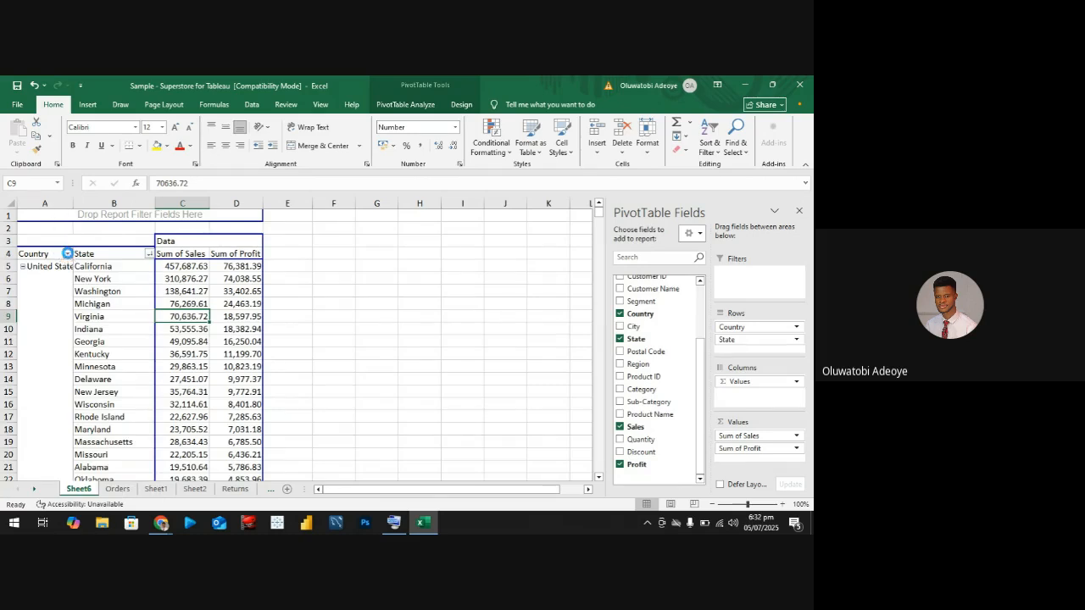
pyautogui.click(67, 254)
pyautogui.click(139, 481)
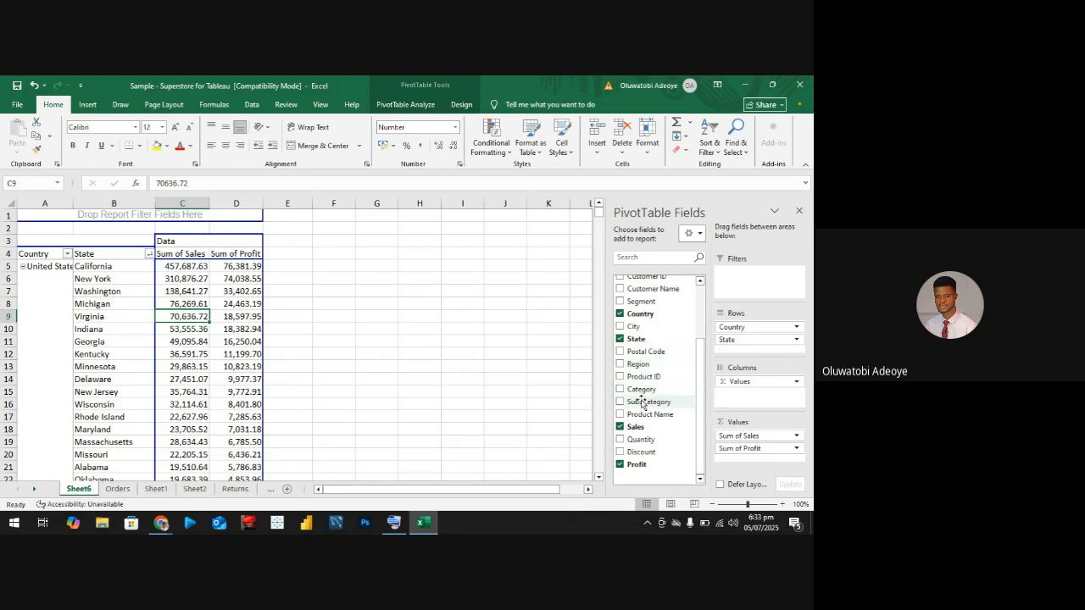
# Add Category as a report filter of the PivotTable and filter it to Furniture
pyautogui.moveTo(641, 389); pyautogui.dragTo(750, 282)
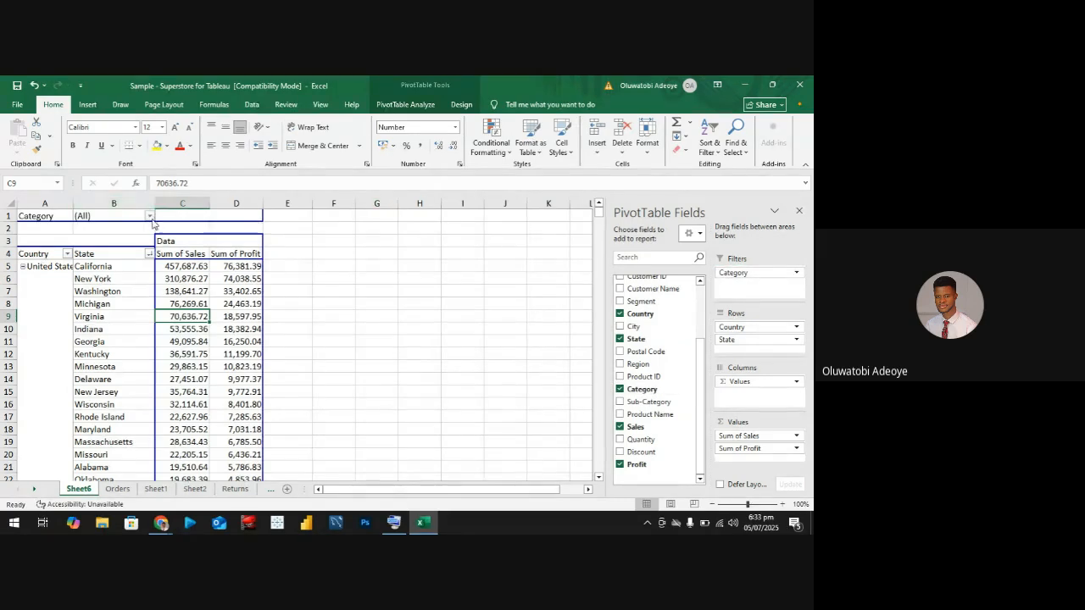
pyautogui.click(150, 217)
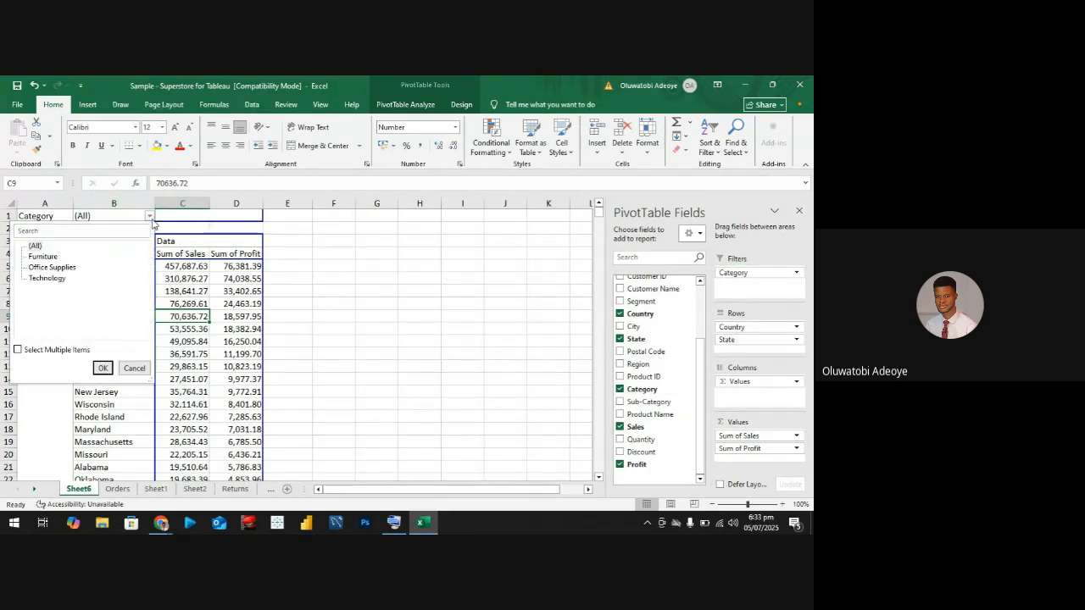
pyautogui.click(41, 256)
pyautogui.click(103, 367)
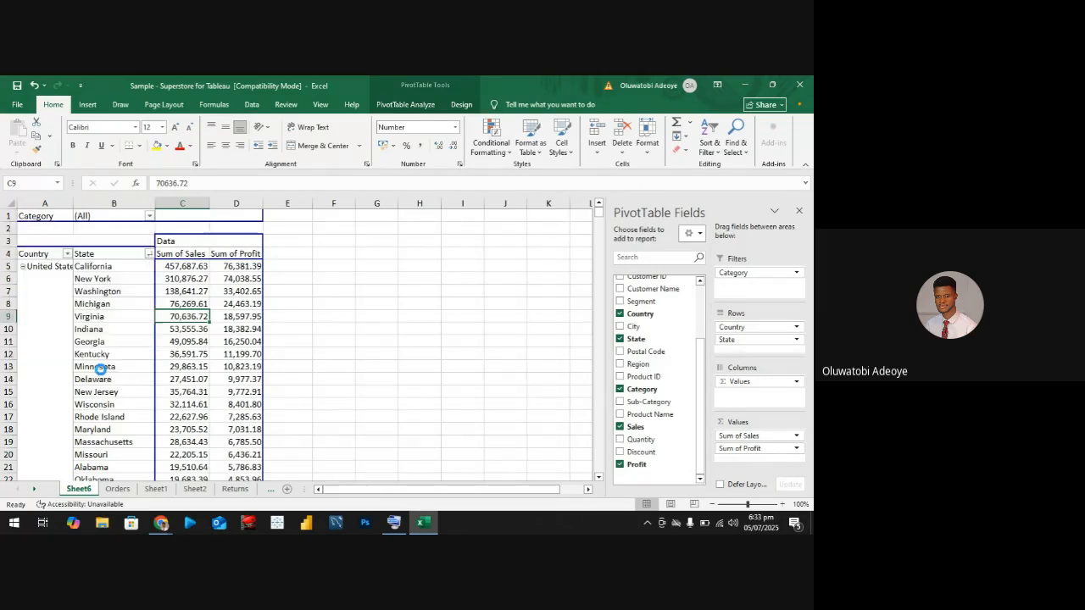
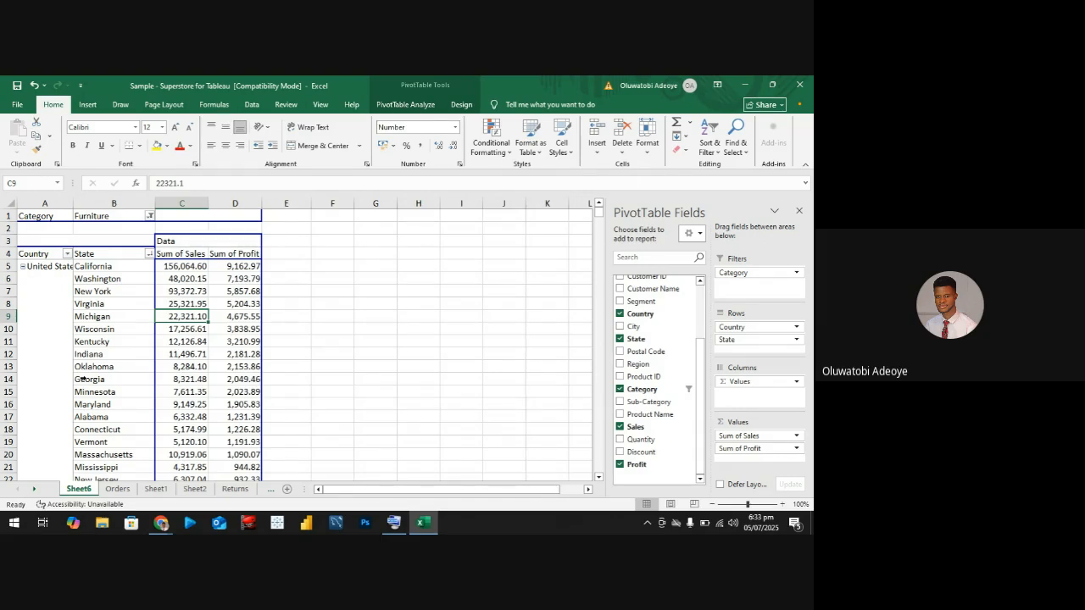
# Enter the text "furniture sales of washighton" in cell D12 of Sheet1
pyautogui.click(156, 490)
pyautogui.click(391, 326)
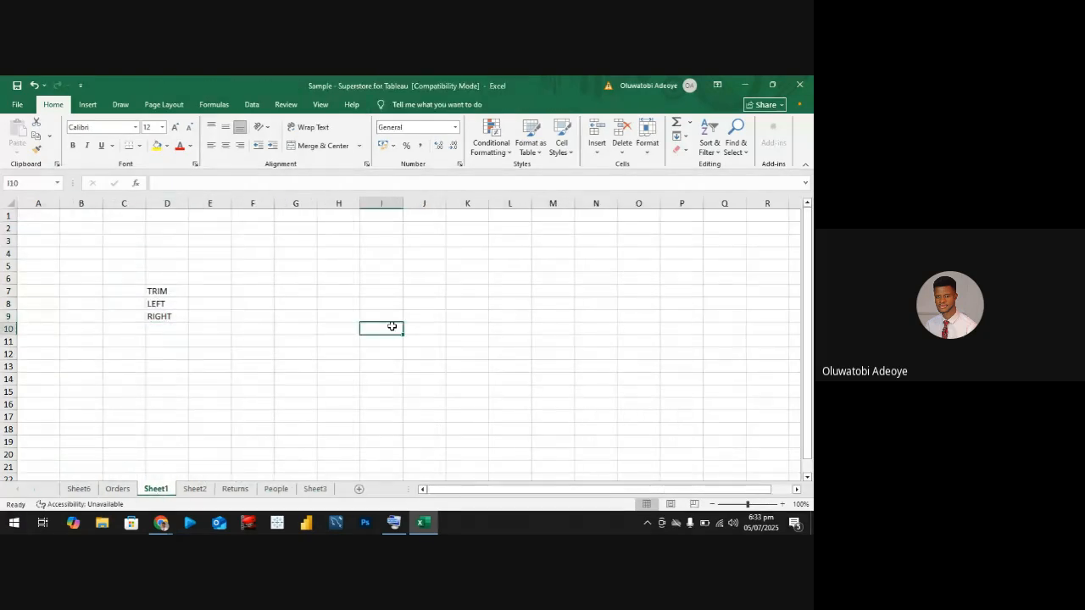
pyautogui.click(262, 367)
pyautogui.click(161, 350)
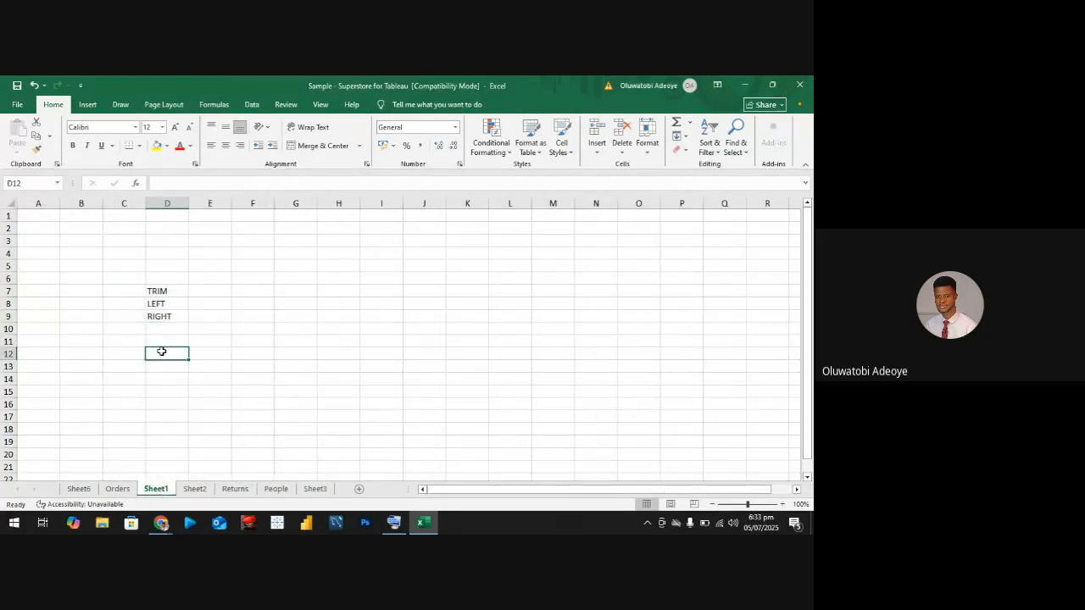
pyautogui.write('h')
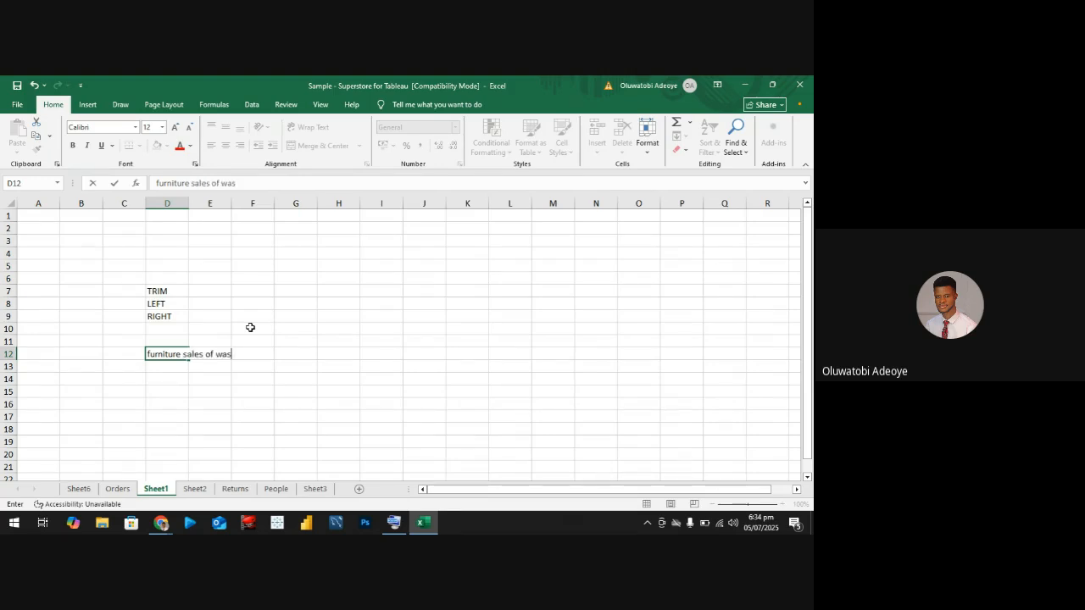
pyautogui.write('hton')
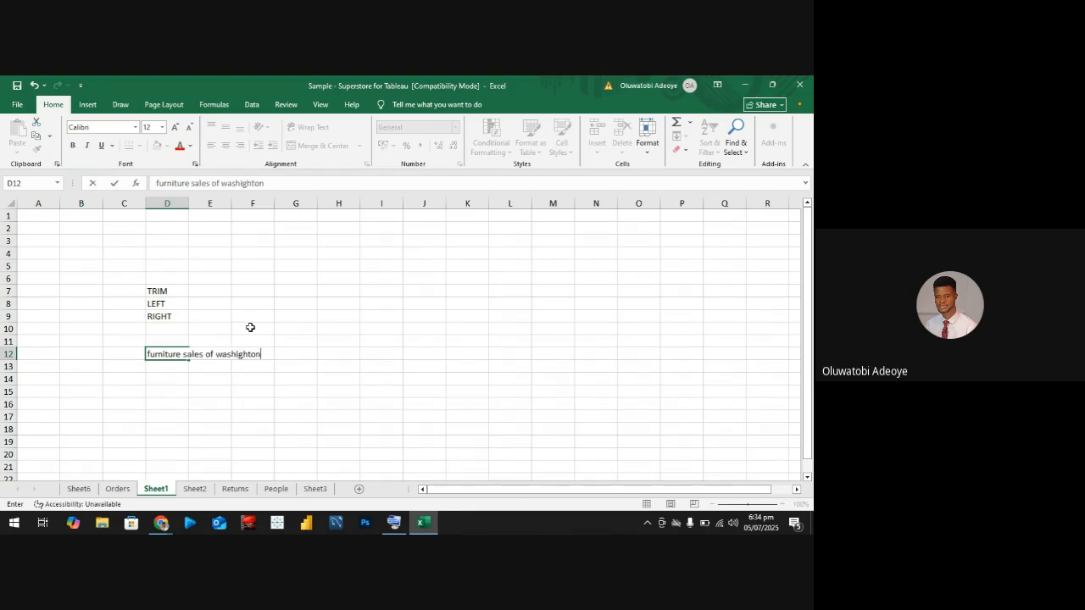
pyautogui.click(110, 490)
# Compare the text in Sheet1 with the Furniture-filtered state sales in the PivotTable on Sheet6, and return to Sheet1
pyautogui.click(78, 490)
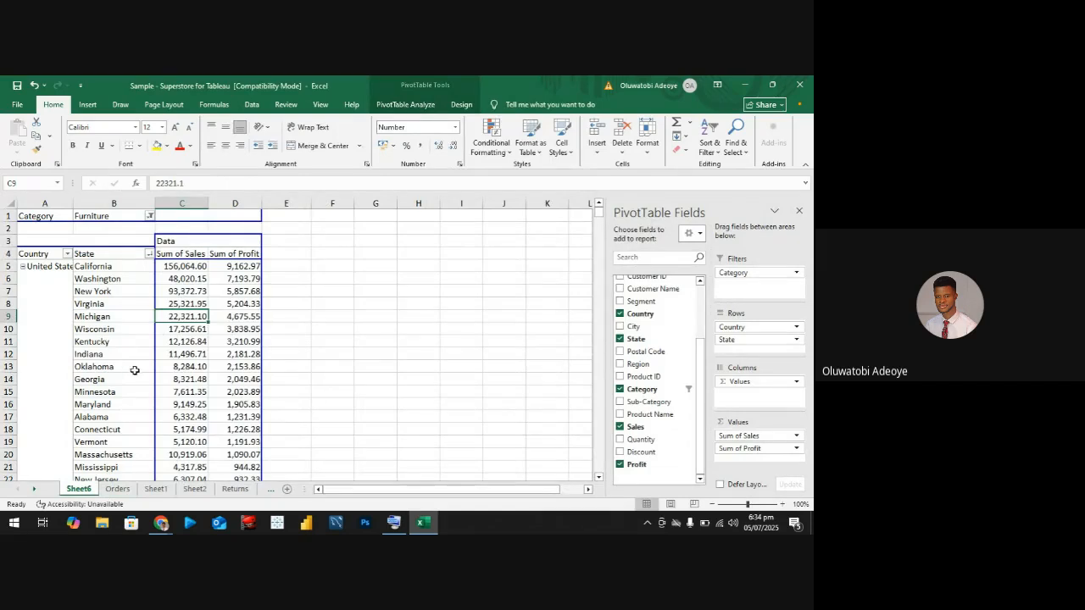
pyautogui.click(155, 490)
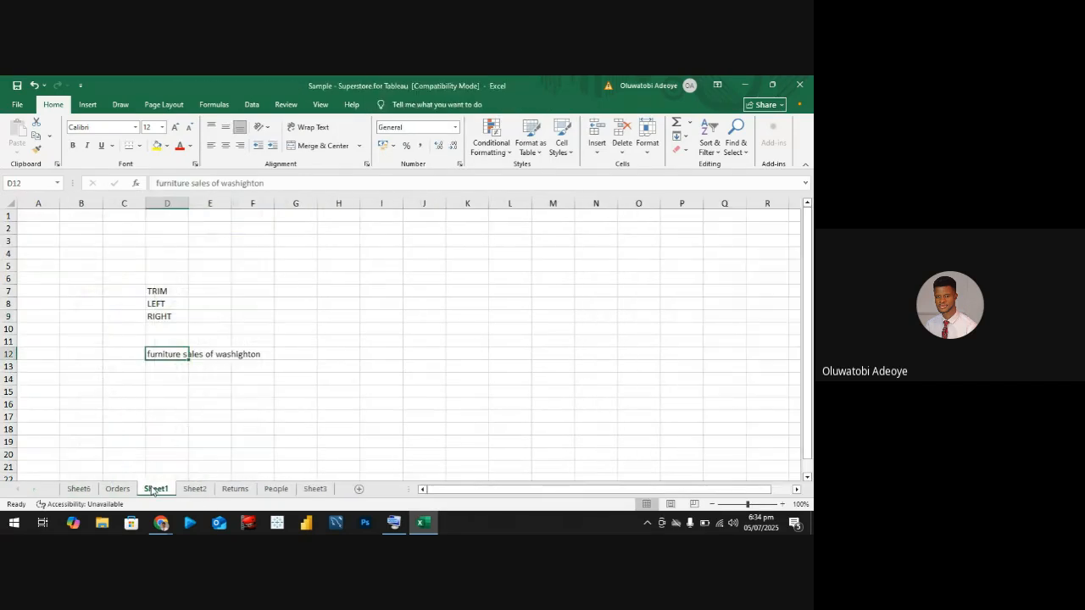
pyautogui.click(76, 489)
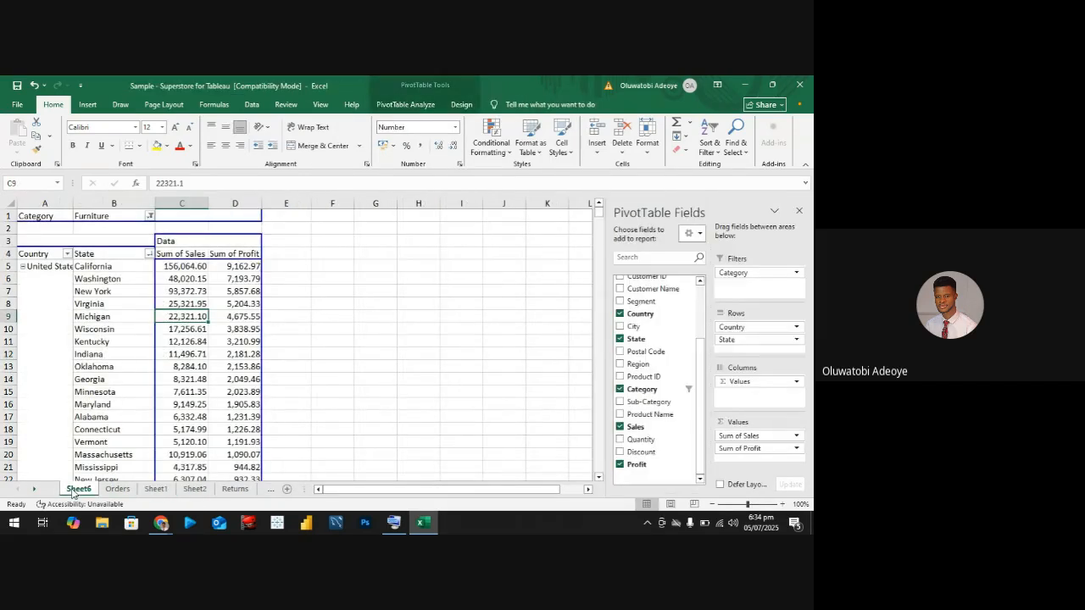
pyautogui.click(164, 490)
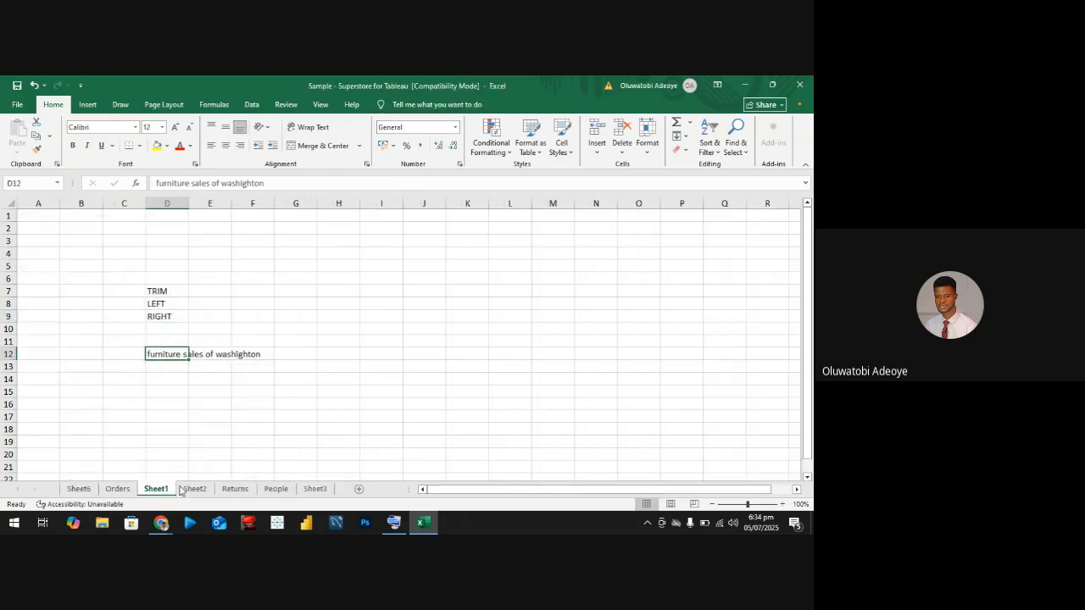
# Edit the text in cell D12 of Sheet1 to read "furniture sales of washigton"
pyautogui.doubleClick(249, 355)
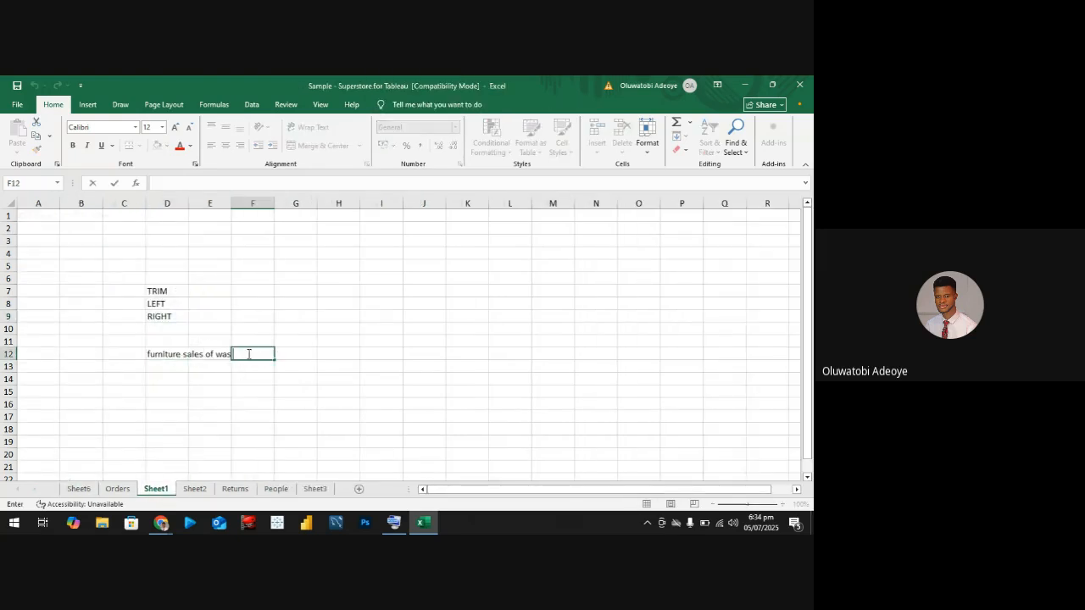
pyautogui.click(286, 365)
pyautogui.doubleClick(225, 354)
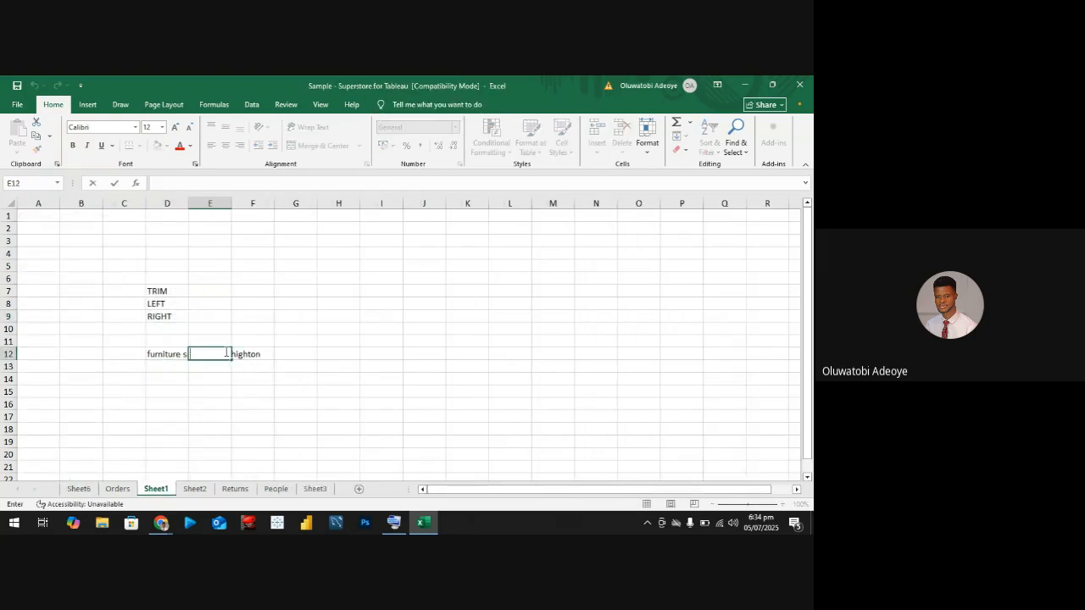
pyautogui.click(247, 357)
pyautogui.click(174, 356)
pyautogui.doubleClick(175, 356)
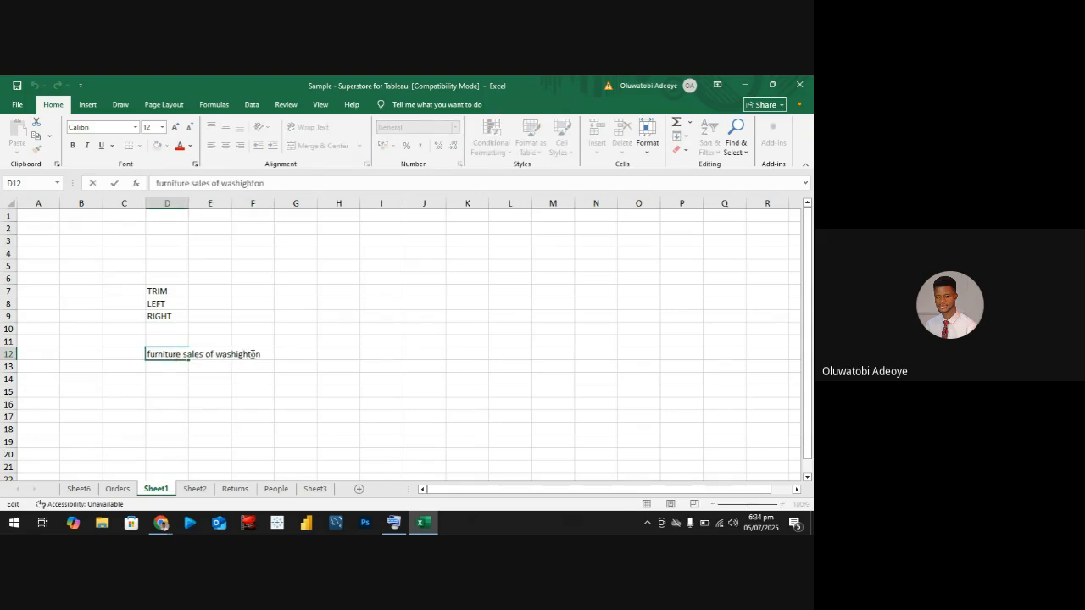
pyautogui.click(253, 354)
pyautogui.press('BackSpace')
pyautogui.click(288, 354)
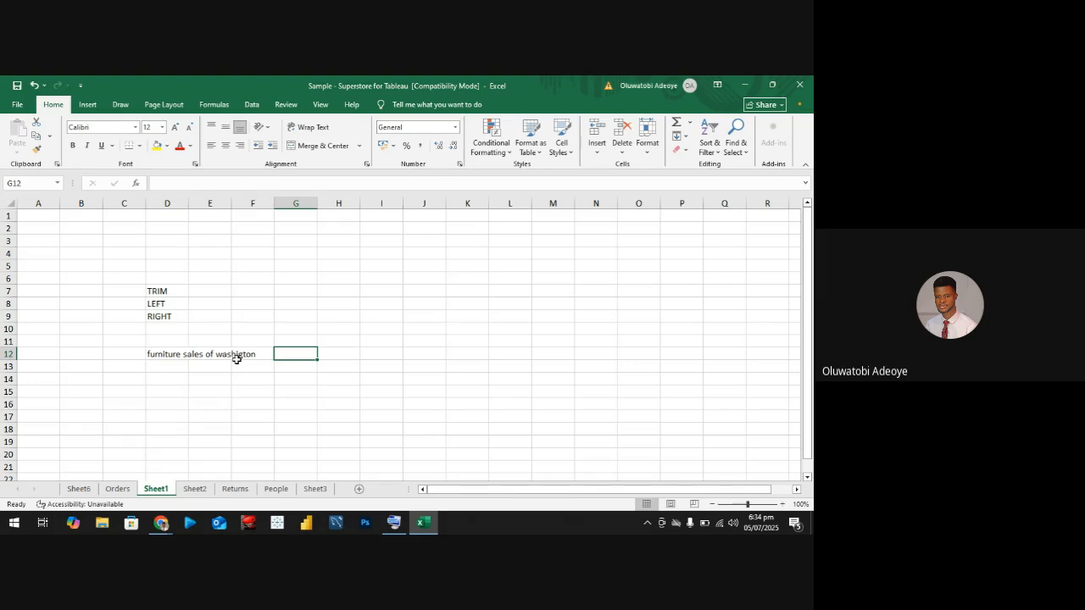
# Clear the pivot table on Sheet6 by removing the Country, Category, Sales, Profit and State fields
pyautogui.click(118, 489)
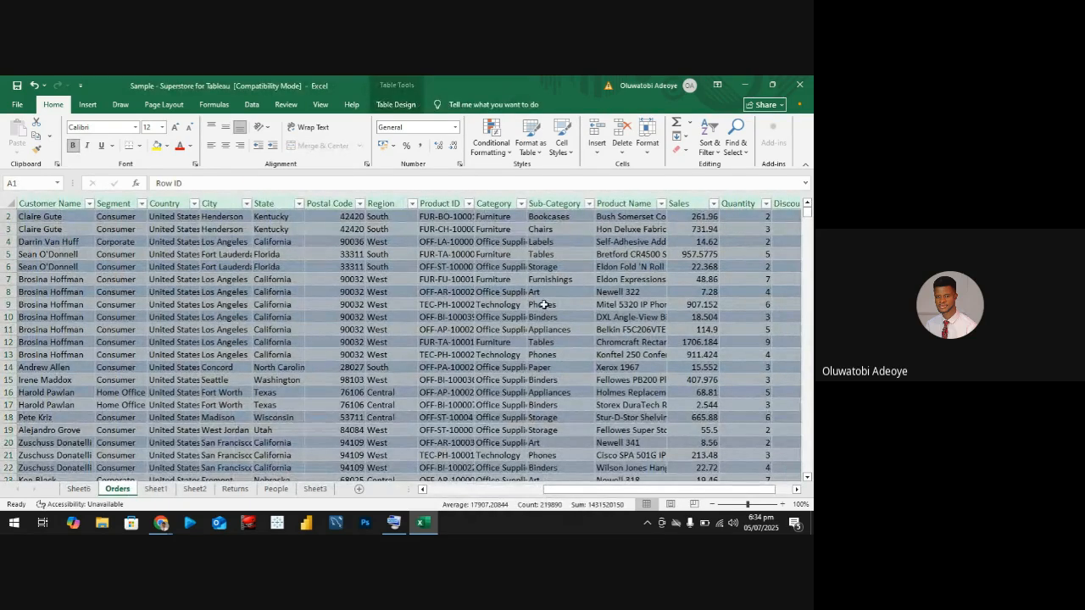
pyautogui.scroll(1, 543, 304)
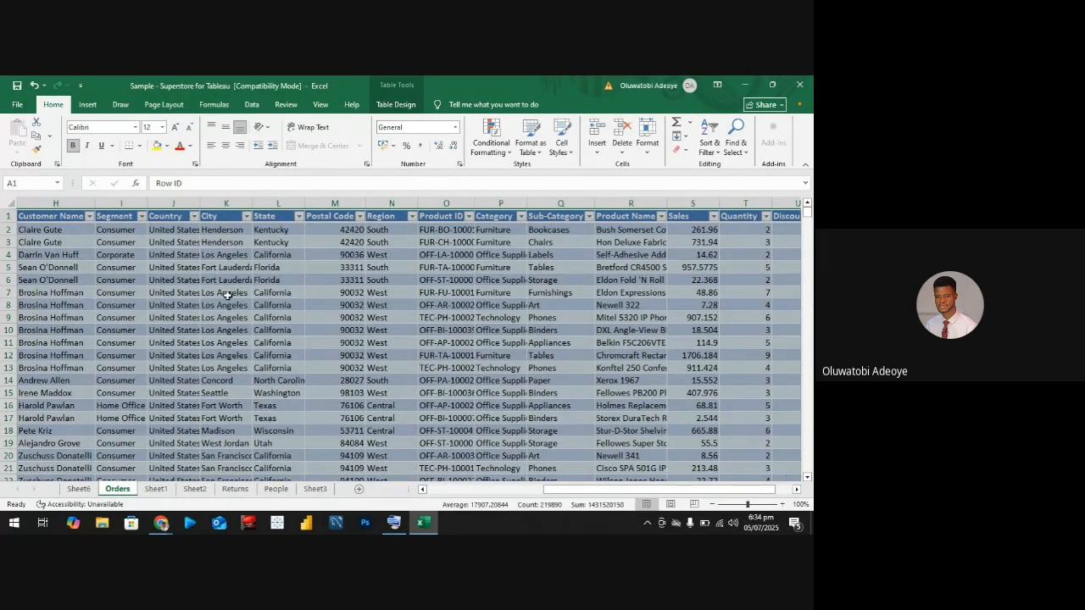
pyautogui.click(80, 490)
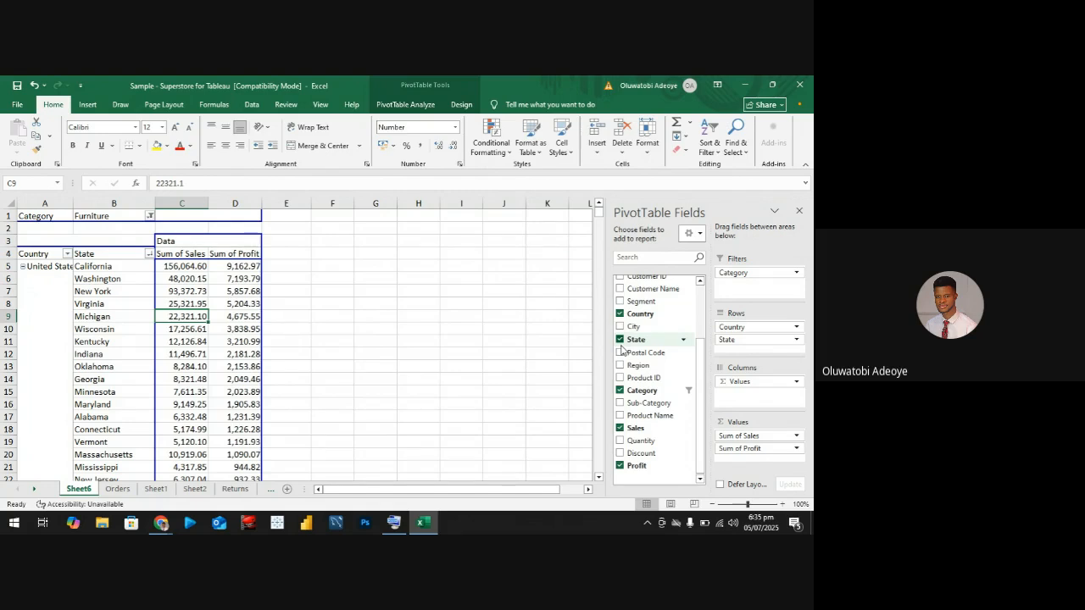
pyautogui.click(621, 314)
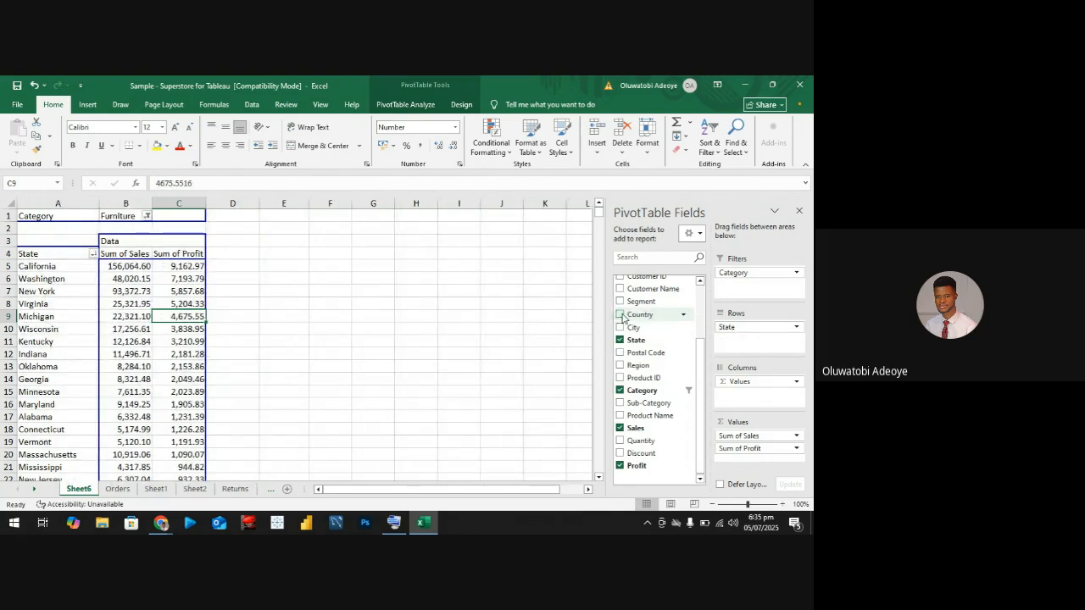
pyautogui.click(621, 315)
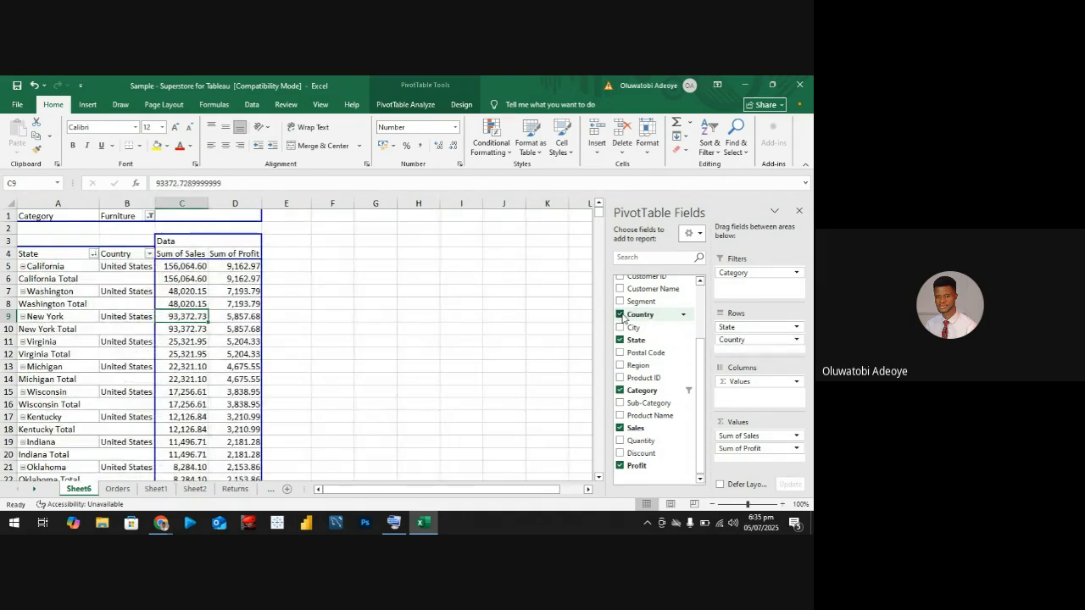
pyautogui.click(620, 314)
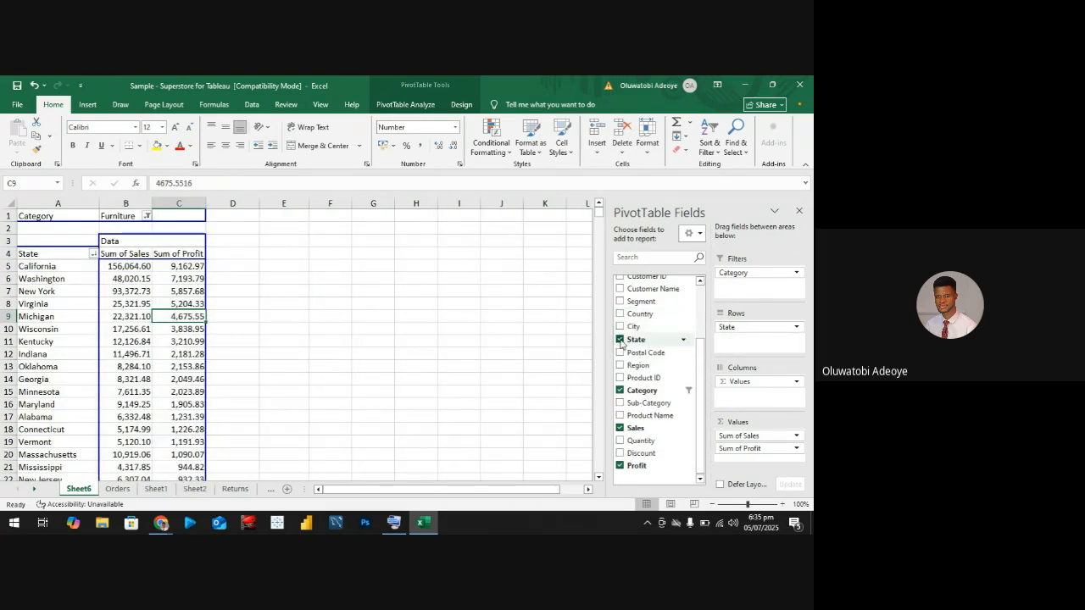
pyautogui.click(619, 390)
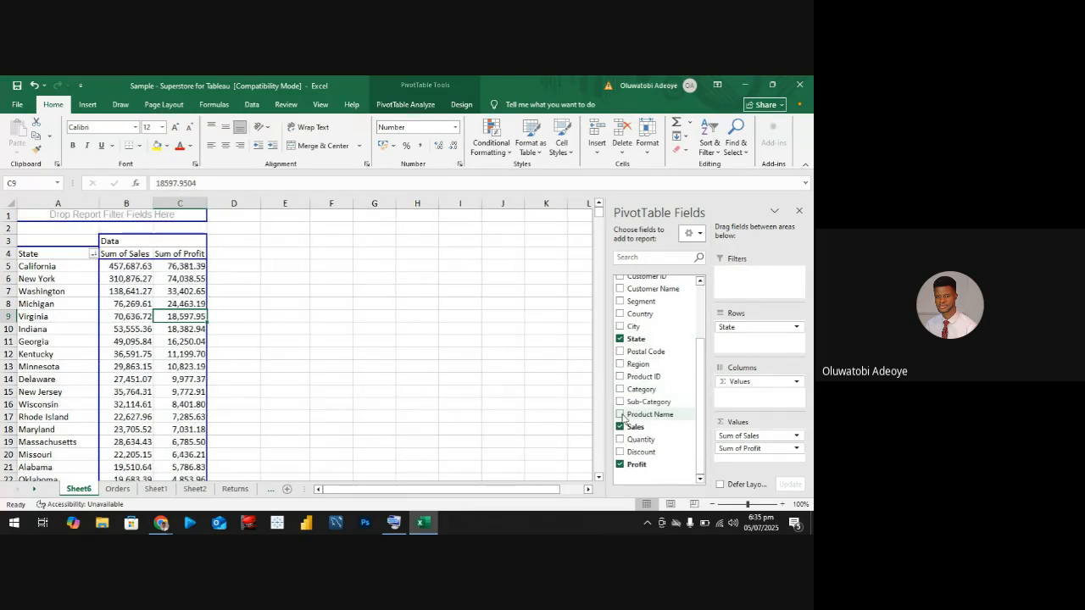
pyautogui.click(619, 427)
pyautogui.click(619, 465)
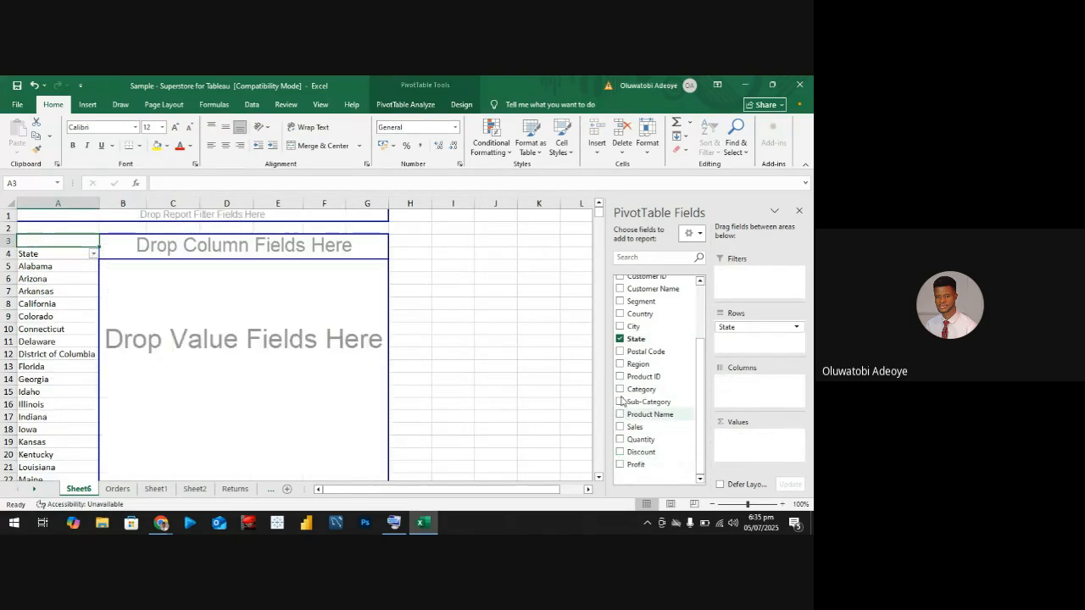
pyautogui.click(620, 339)
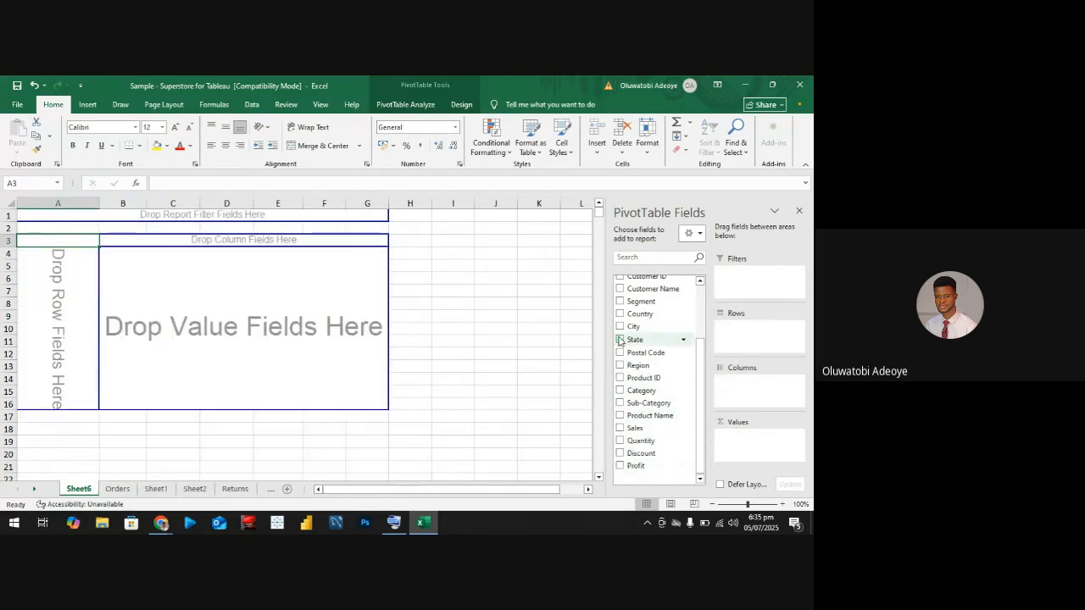
pyautogui.click(194, 489)
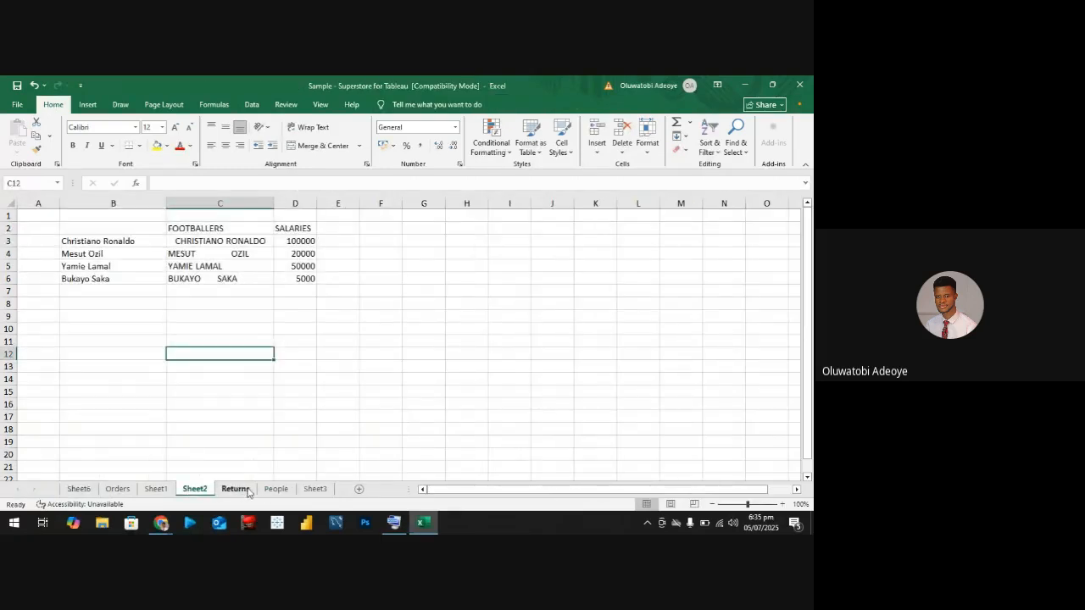
pyautogui.click(246, 490)
pyautogui.click(155, 489)
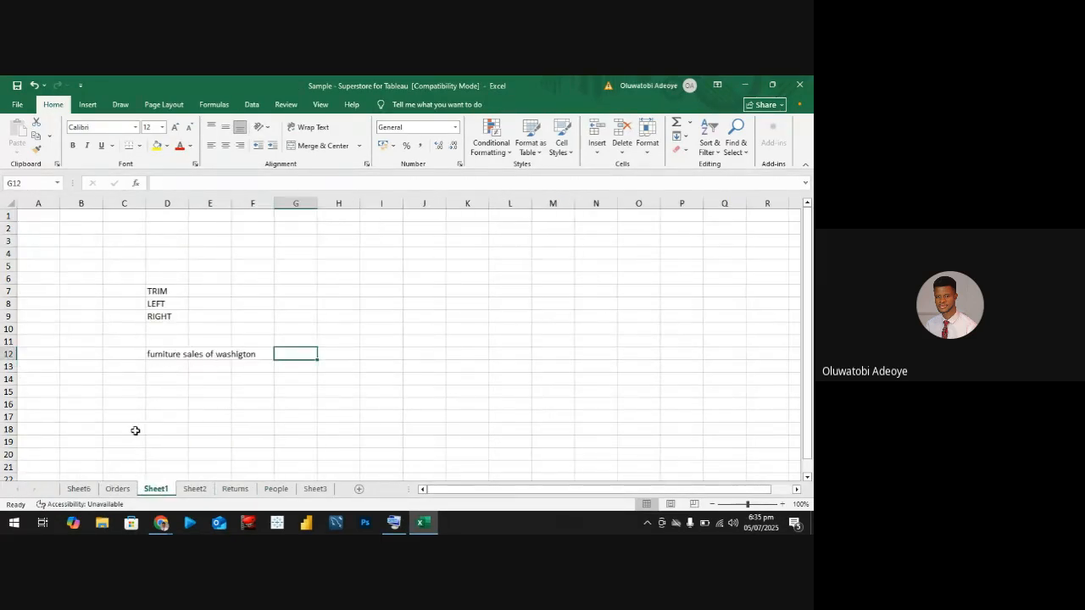
# Build the pivot table on Sheet6 with State and Category as rows and the sum of Sales as values
pyautogui.click(79, 490)
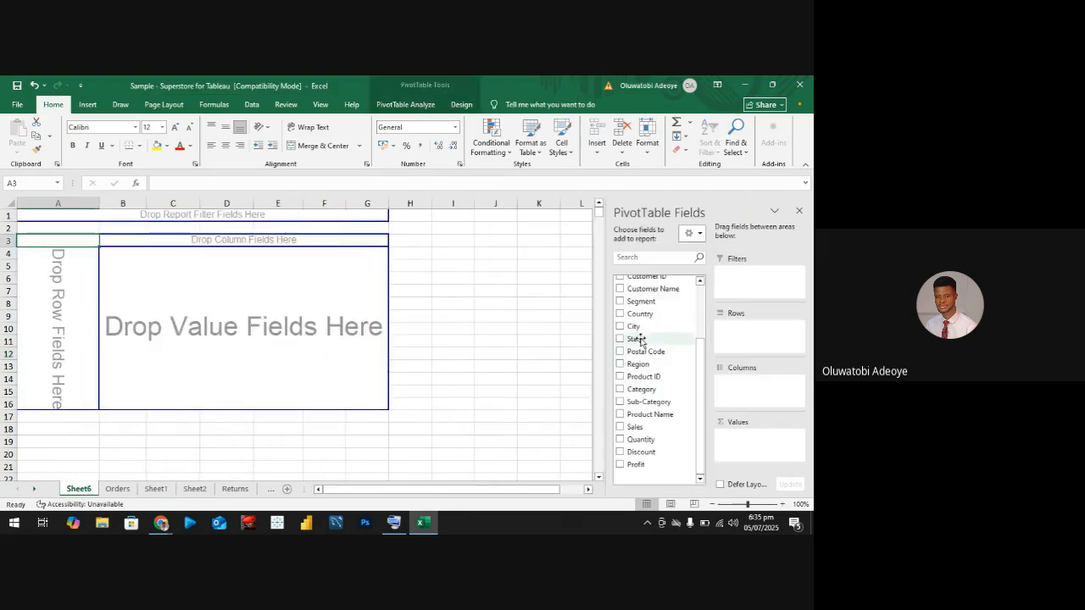
pyautogui.click(620, 339)
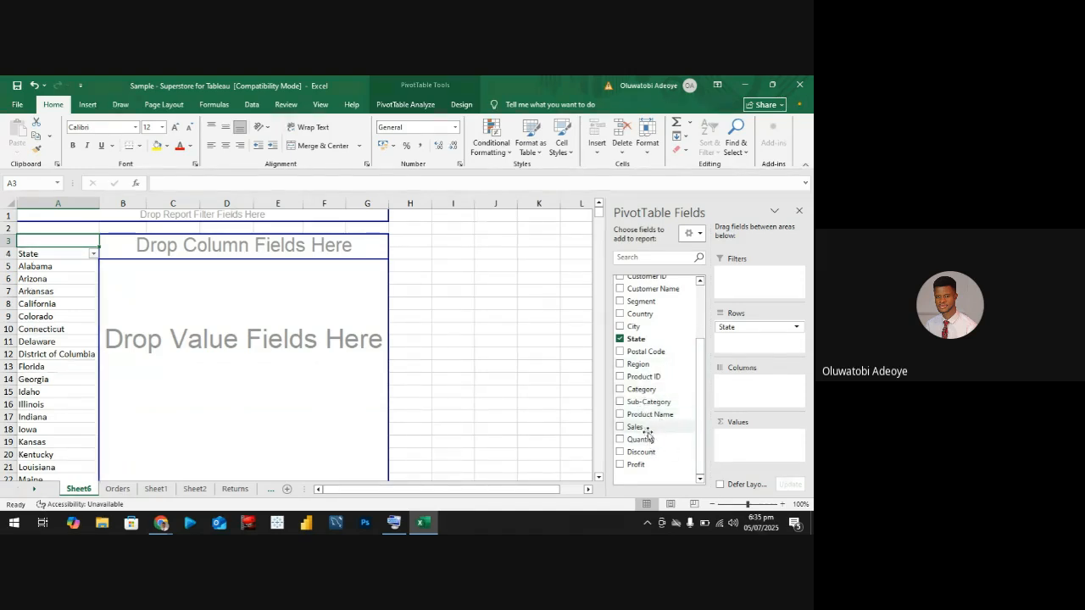
pyautogui.click(621, 390)
pyautogui.click(620, 390)
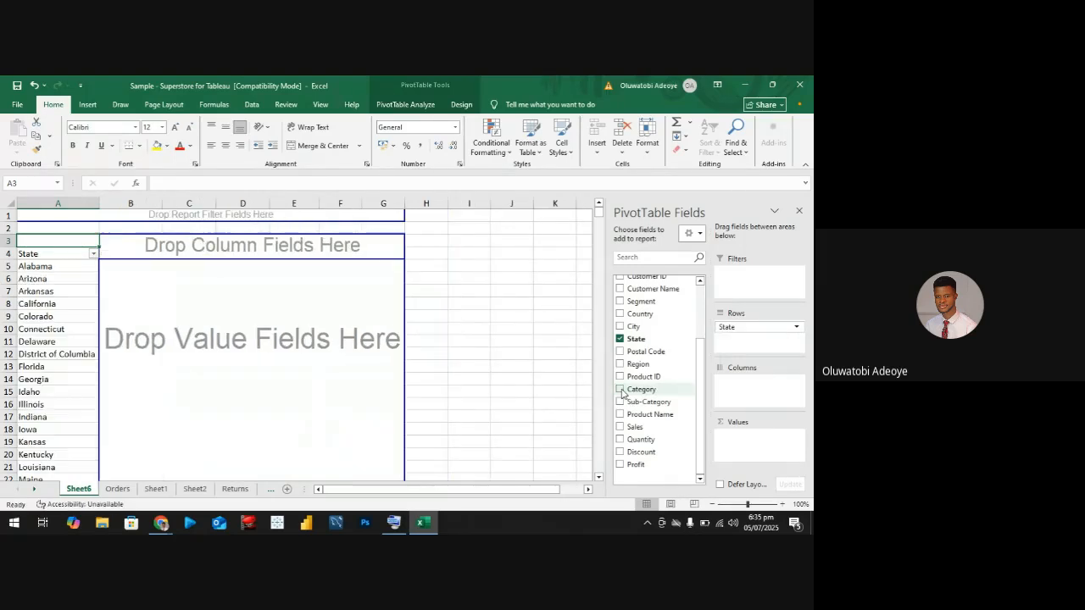
pyautogui.click(621, 389)
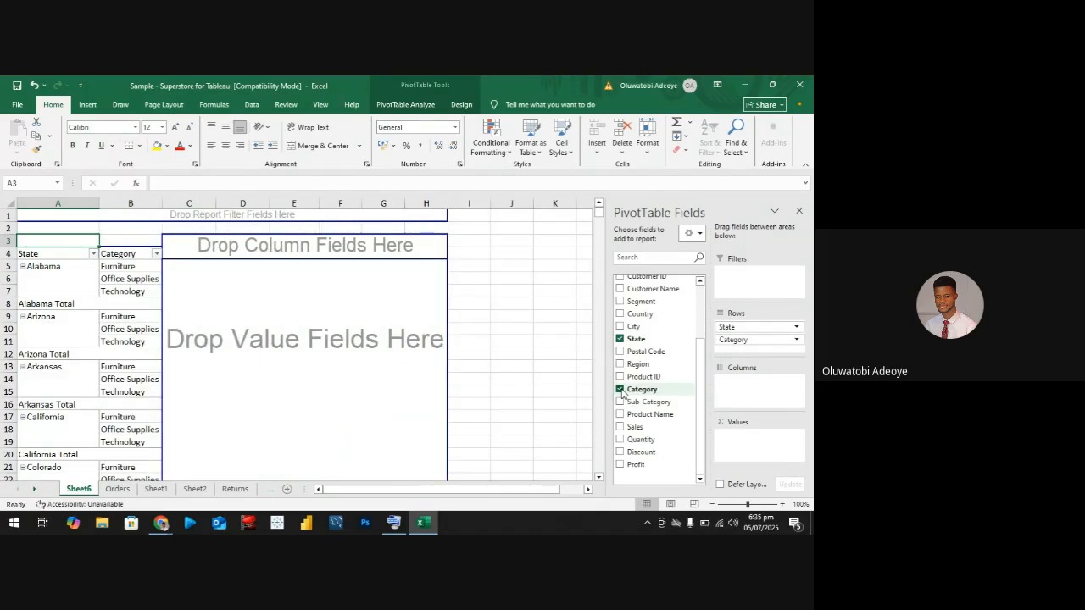
pyautogui.click(620, 427)
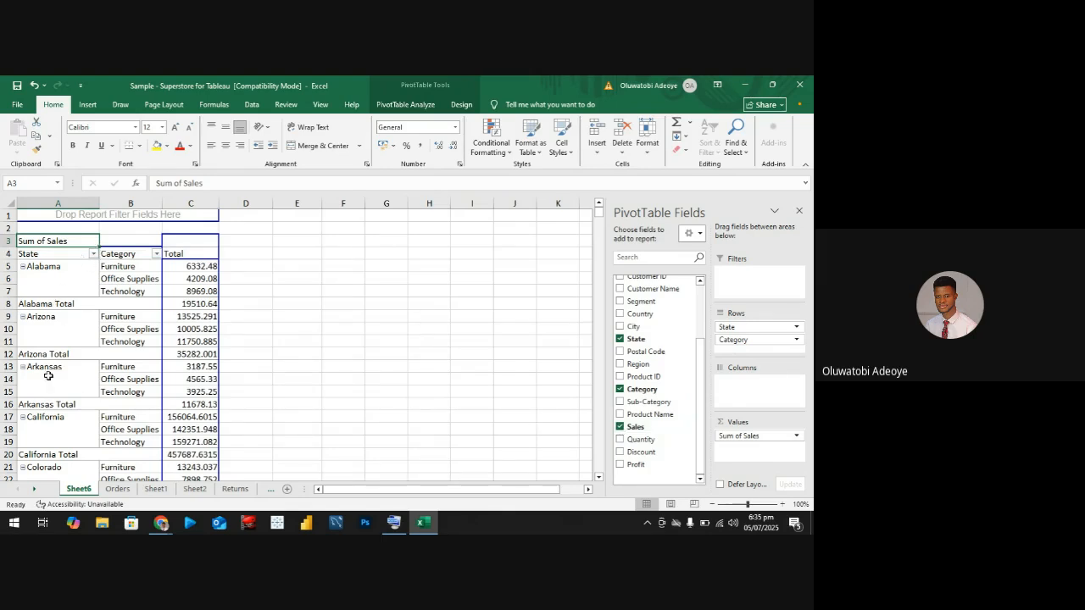
# Filter the pivot table's State field to include only Washington
pyautogui.click(93, 254)
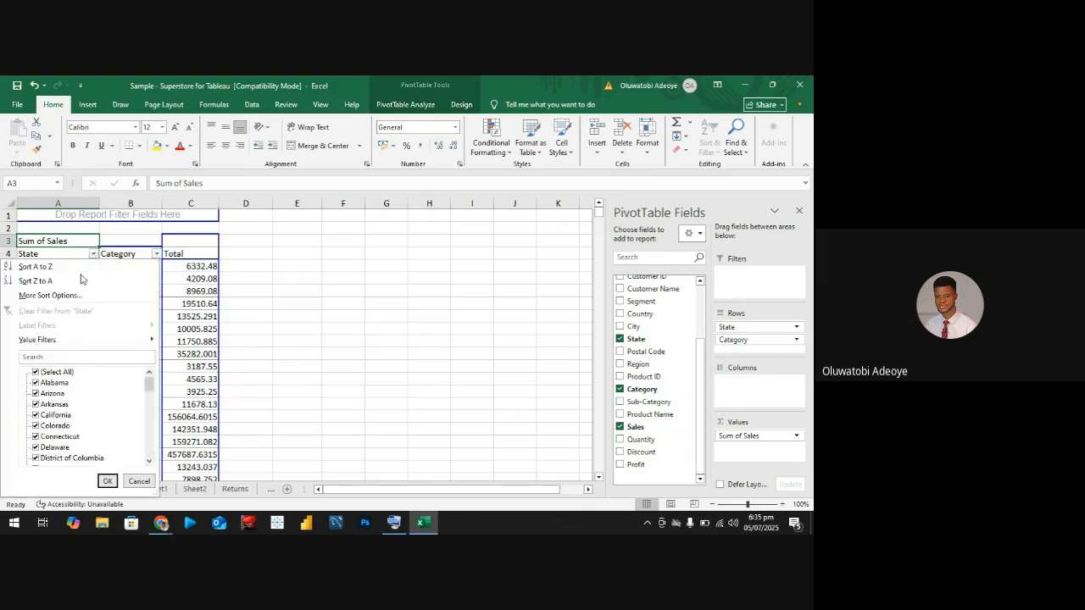
pyautogui.click(36, 372)
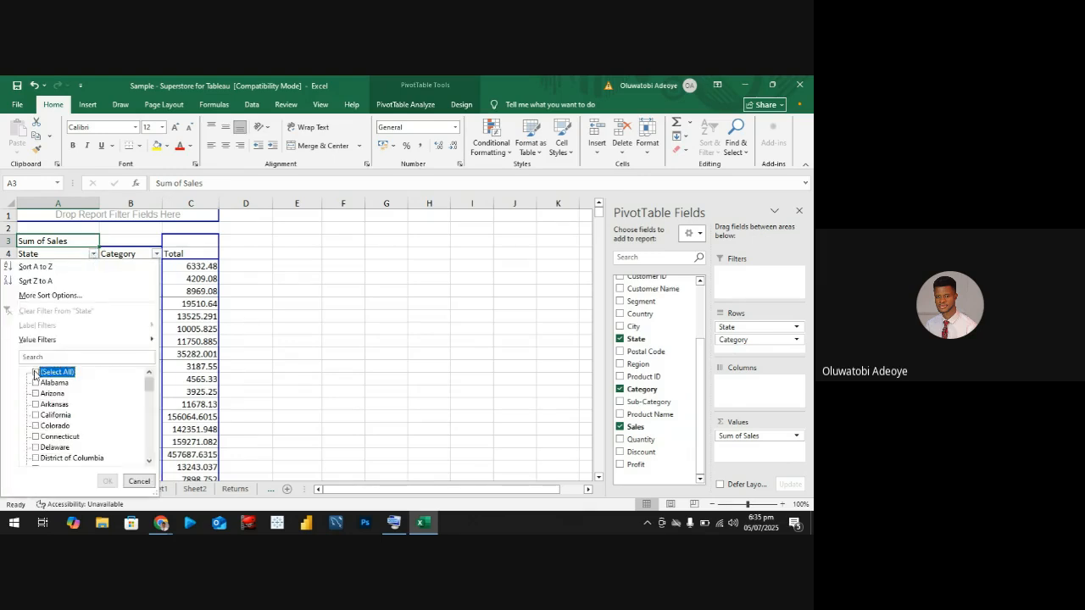
pyautogui.scroll(-14, 45, 415)
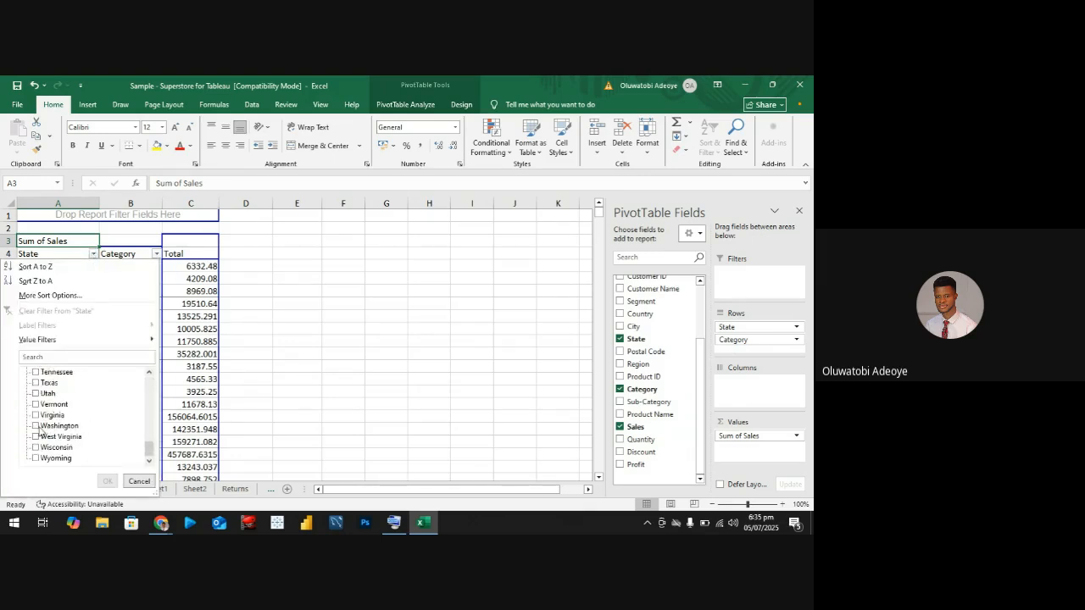
pyautogui.click(37, 426)
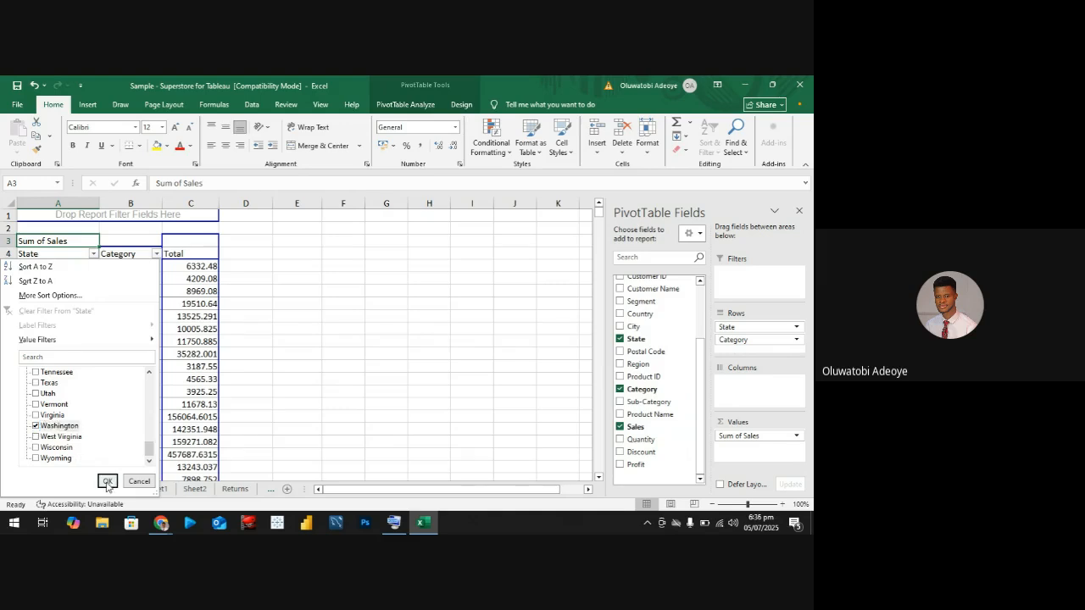
pyautogui.click(107, 481)
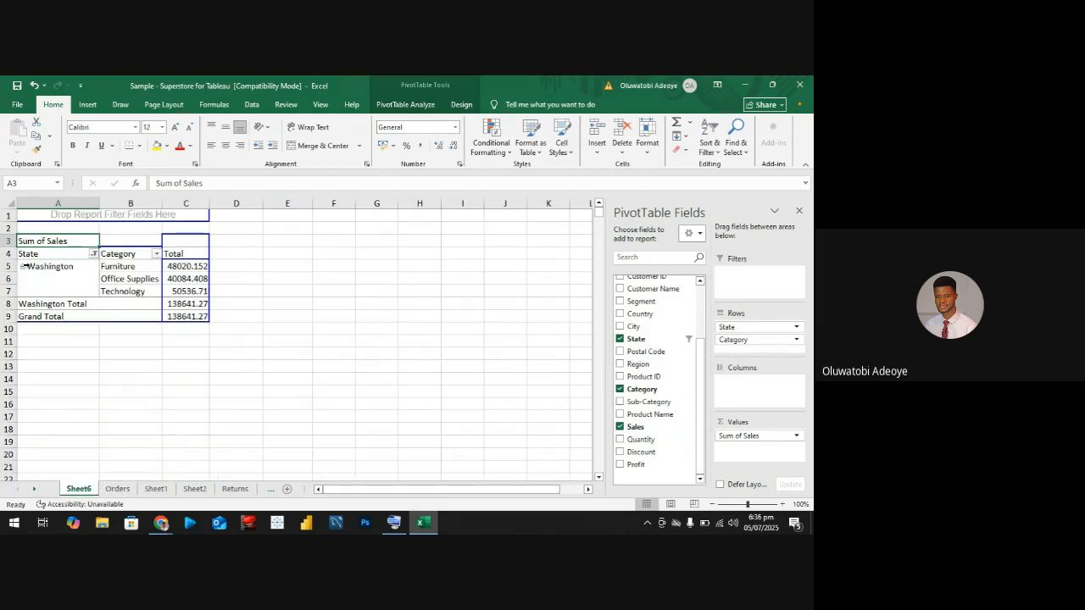
# Format the pivot table's sales values as Number with 2 decimal places and a thousands separator
pyautogui.rightClick(199, 292)
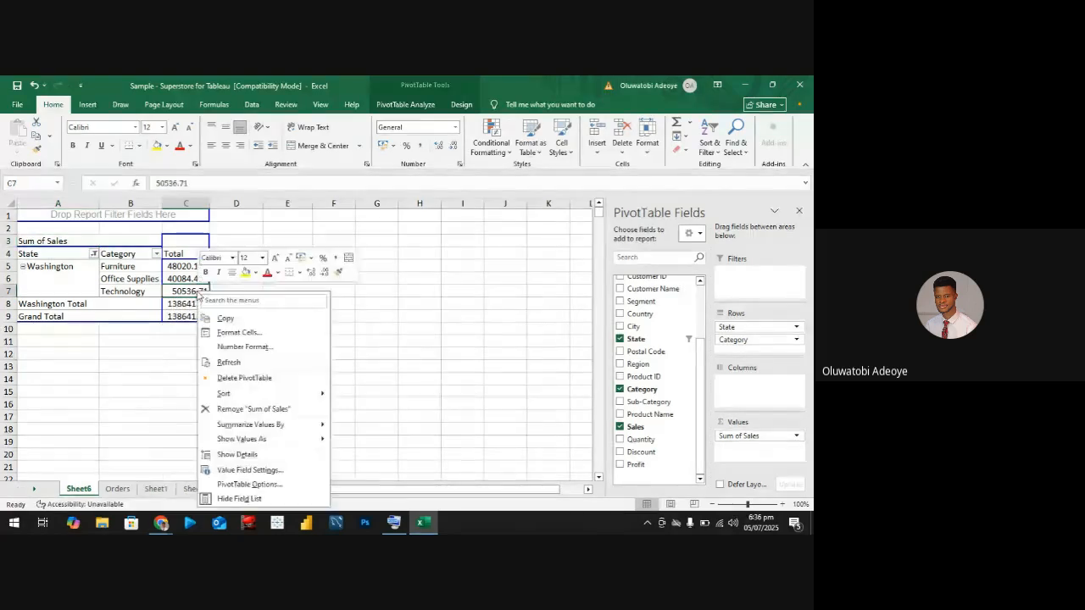
pyautogui.click(271, 348)
pyautogui.click(134, 258)
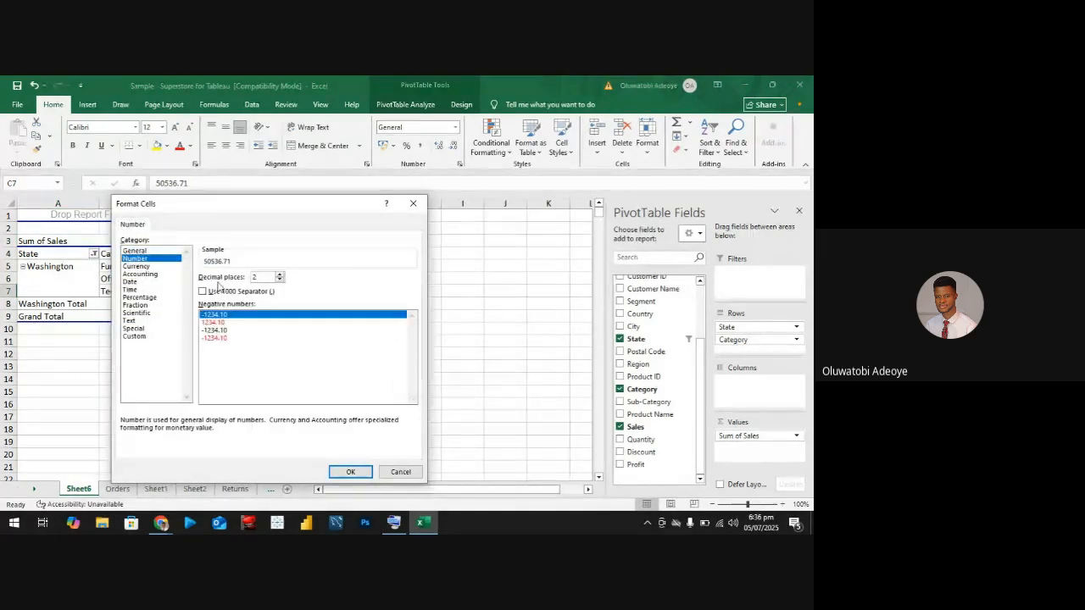
pyautogui.click(203, 292)
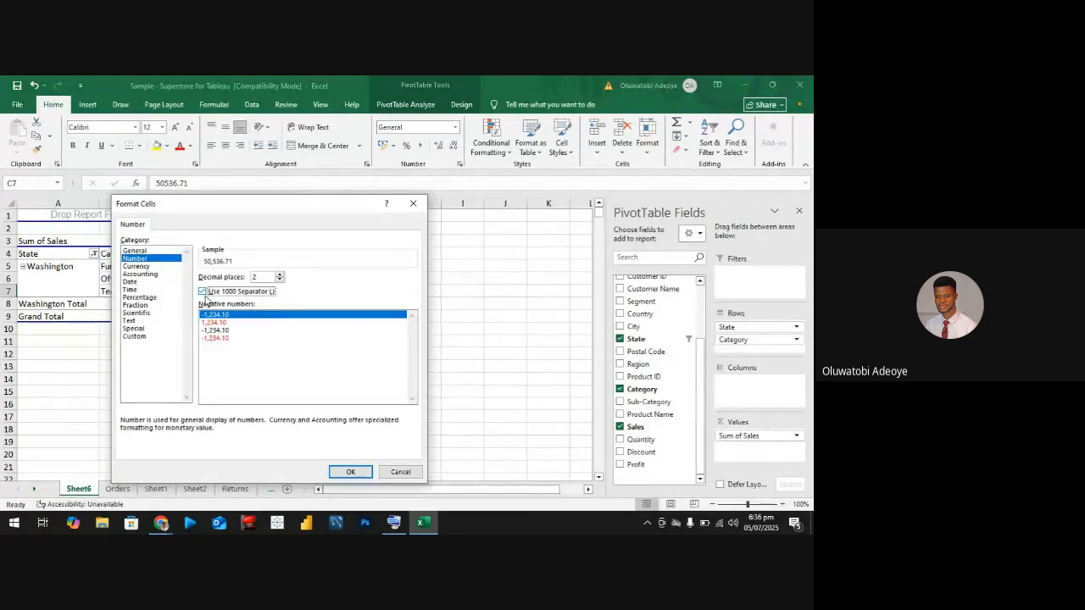
pyautogui.click(350, 471)
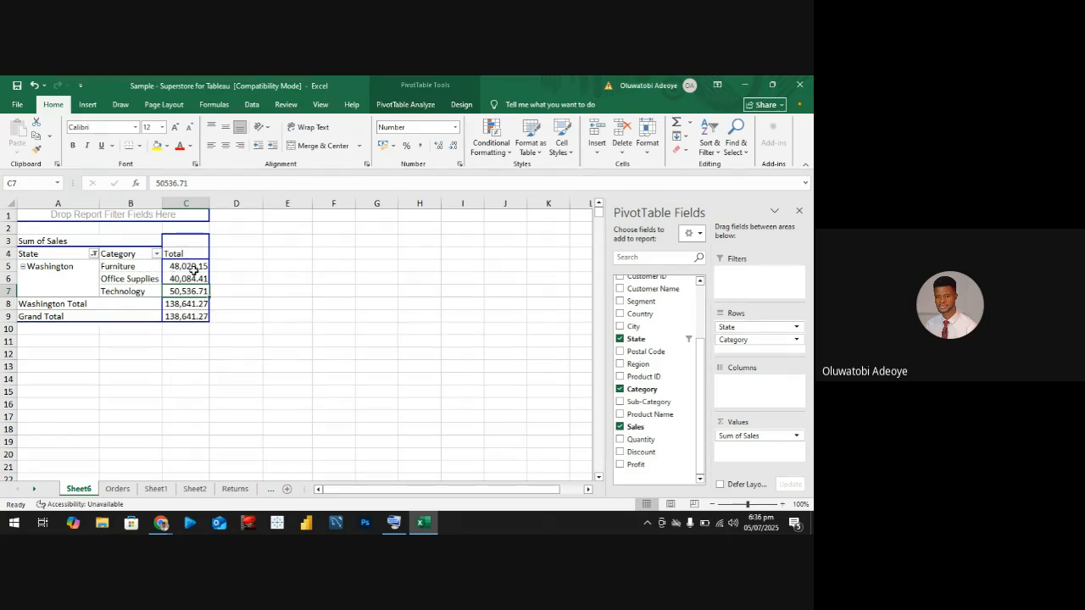
# Remove the Category field from the pivot table and reset the State filter to include all states
pyautogui.moveTo(193, 270)
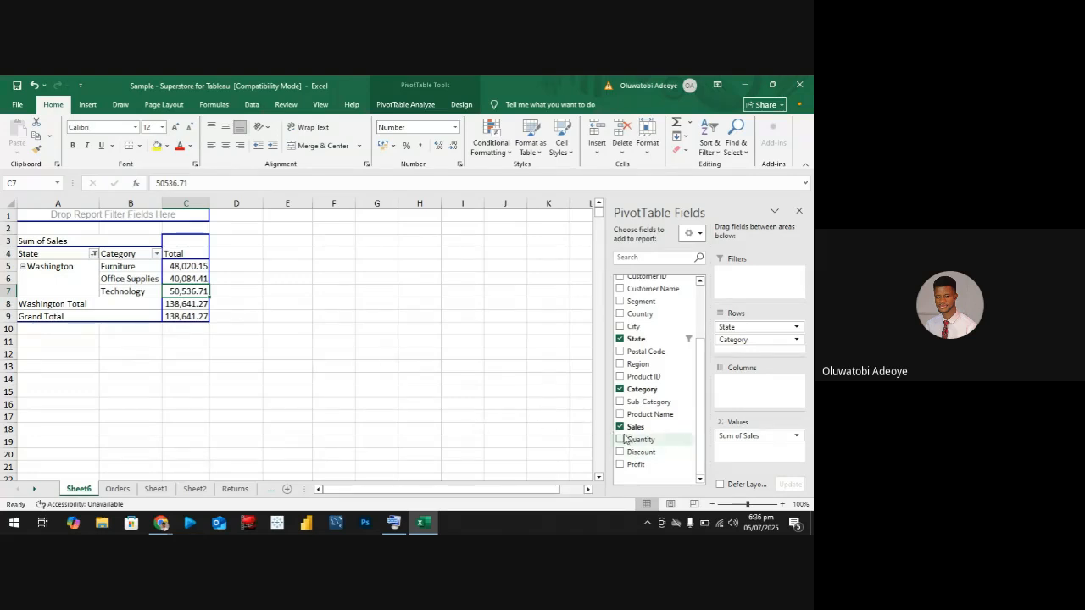
pyautogui.click(620, 390)
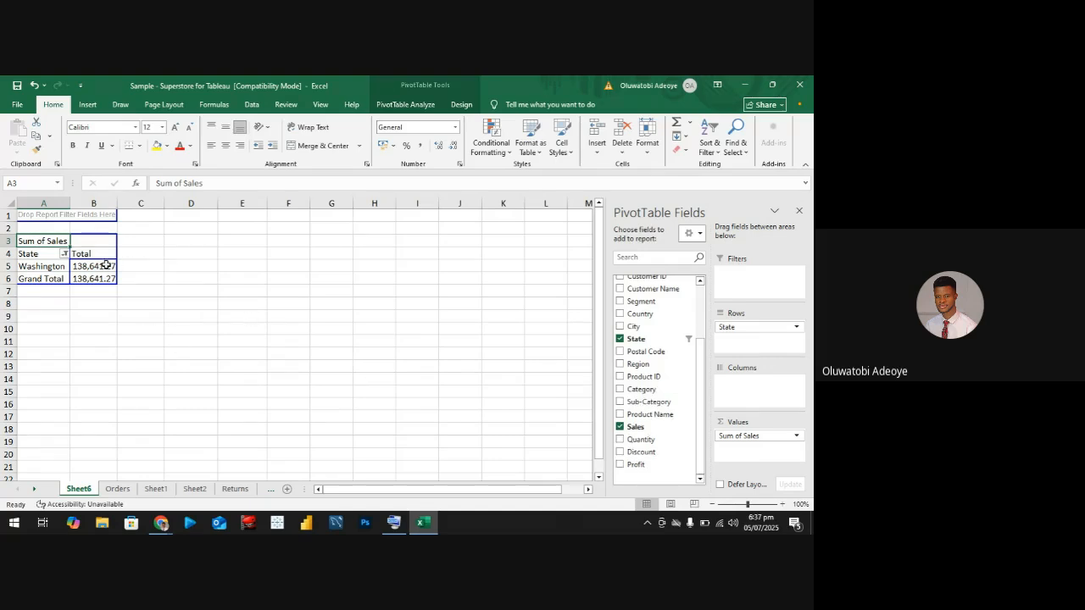
pyautogui.click(64, 254)
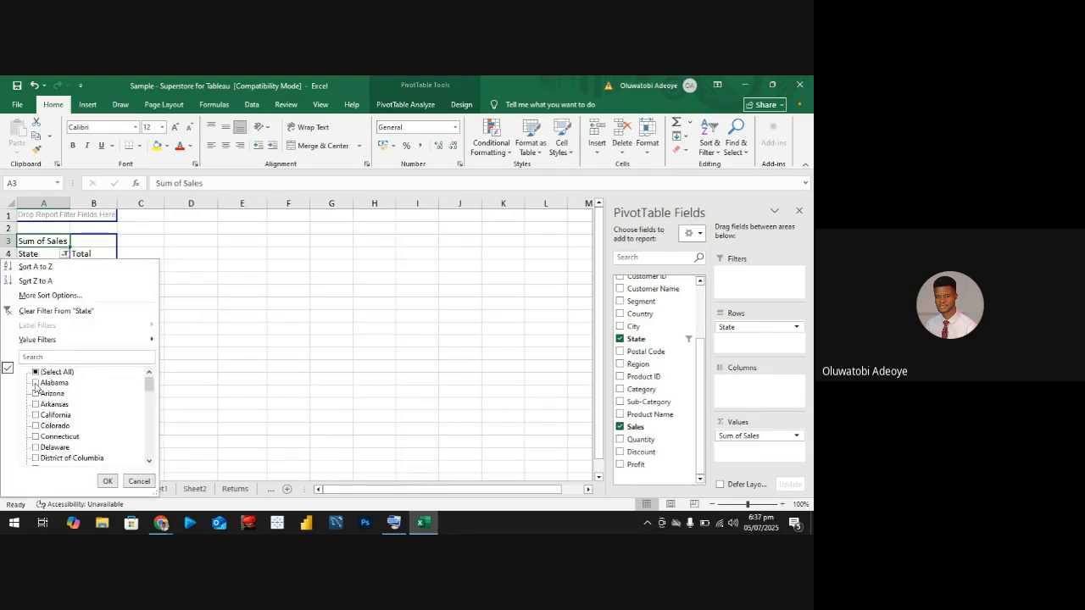
pyautogui.click(108, 481)
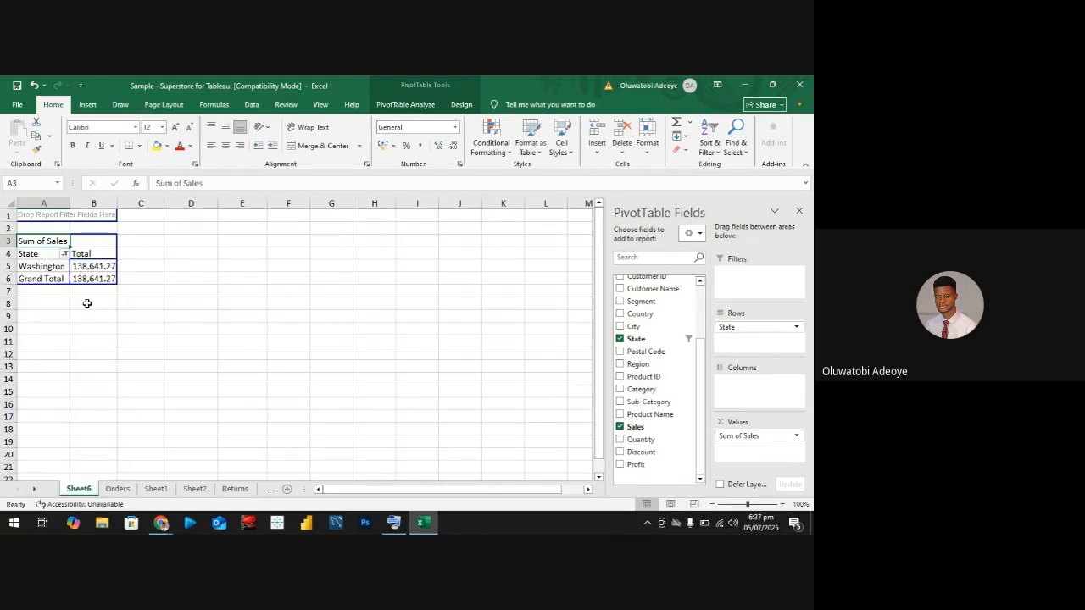
pyautogui.click(64, 254)
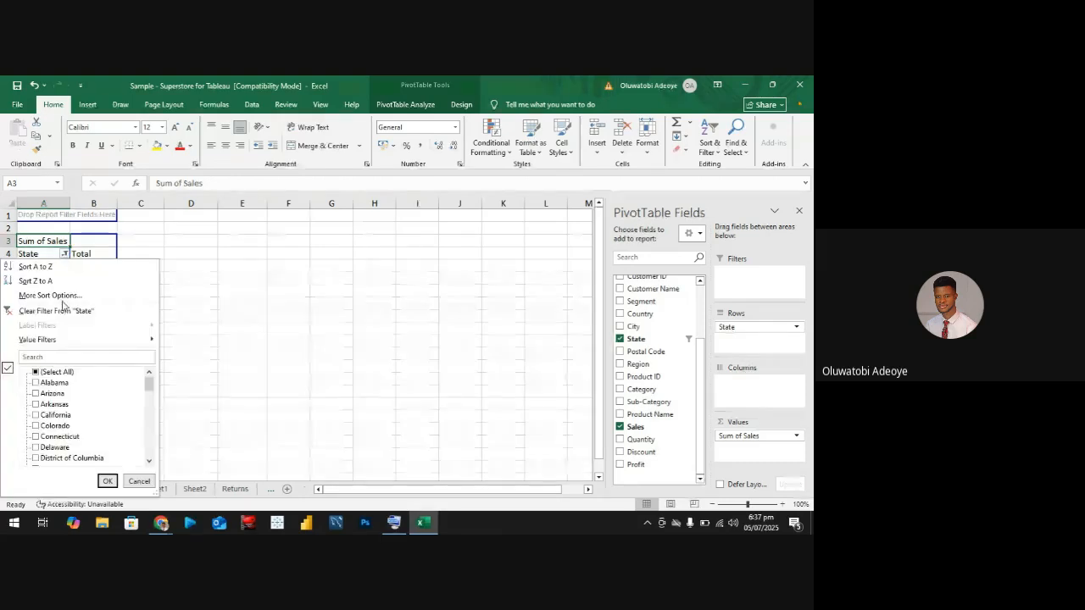
pyautogui.click(36, 373)
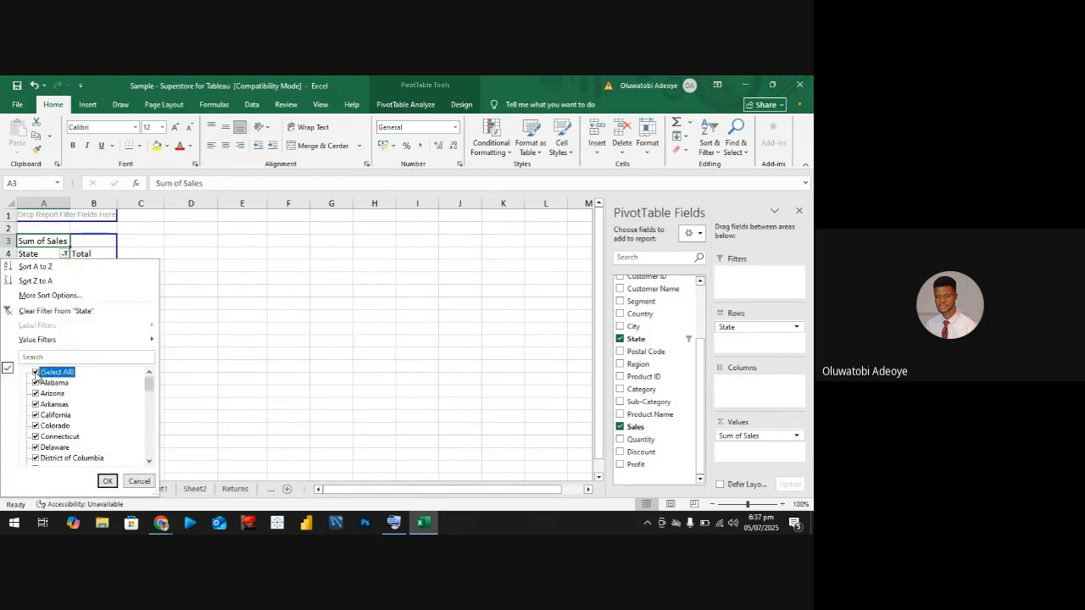
pyautogui.click(107, 480)
pyautogui.click(322, 334)
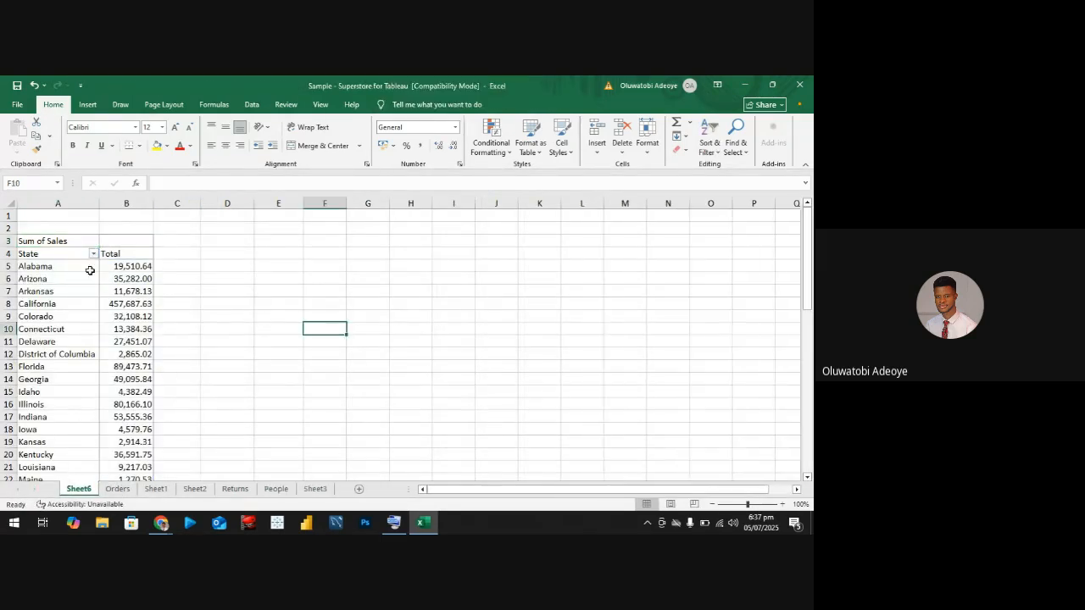
pyautogui.click(56, 257)
pyautogui.click(63, 297)
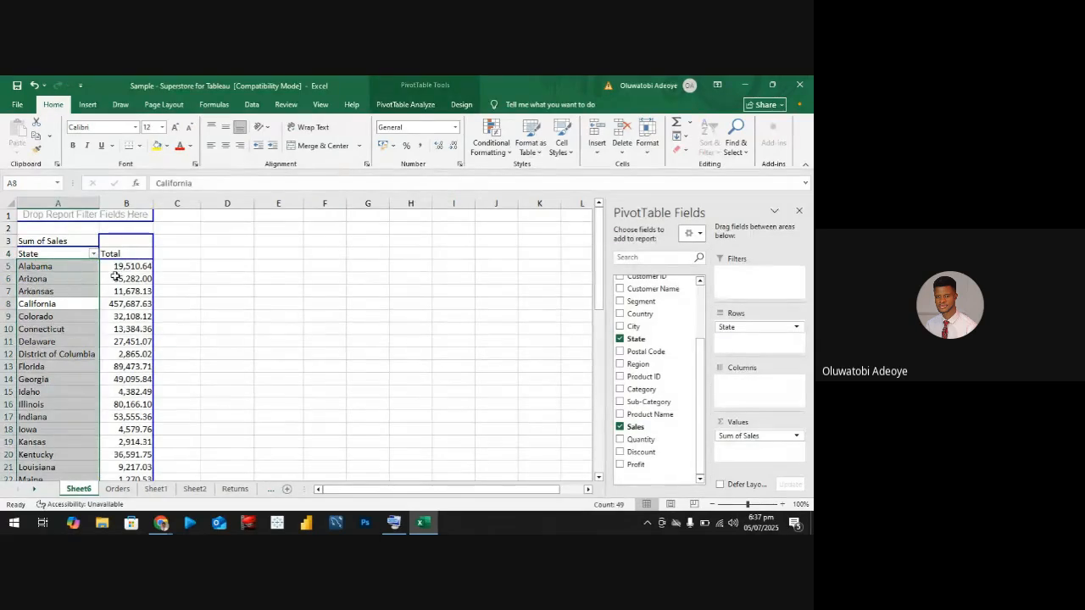
# Add Category as a report filter and move State from the rows to the report filters
pyautogui.click(119, 278)
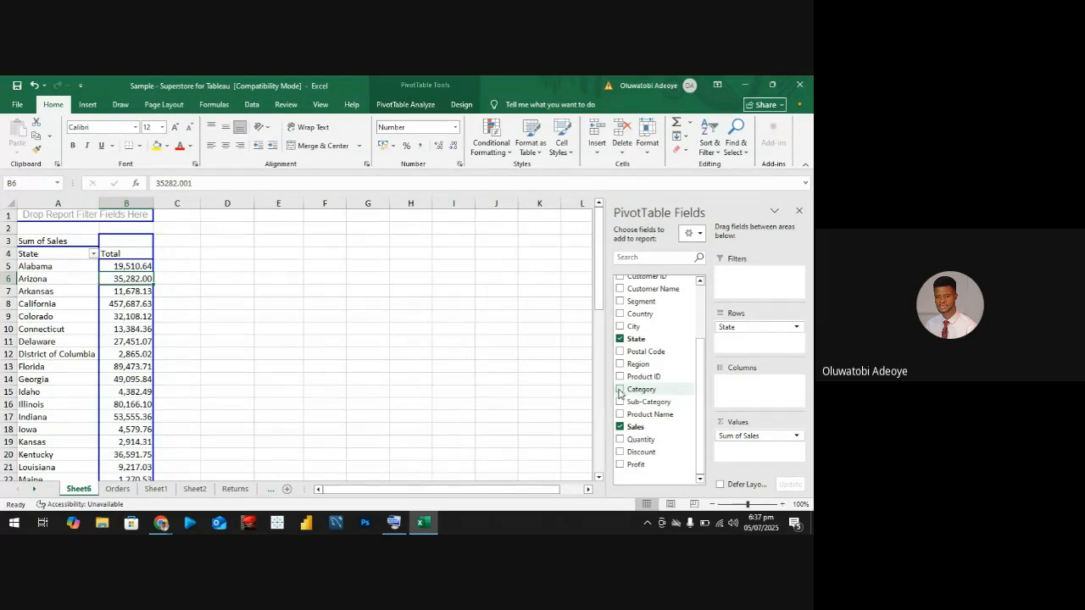
pyautogui.moveTo(619, 391); pyautogui.dragTo(735, 285)
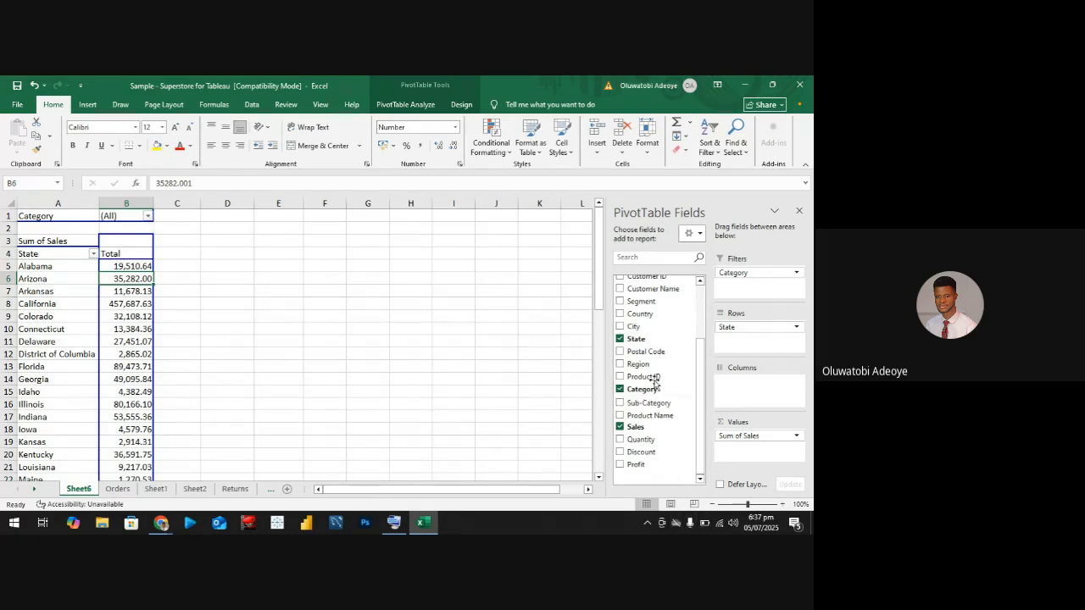
pyautogui.moveTo(635, 339); pyautogui.dragTo(762, 293)
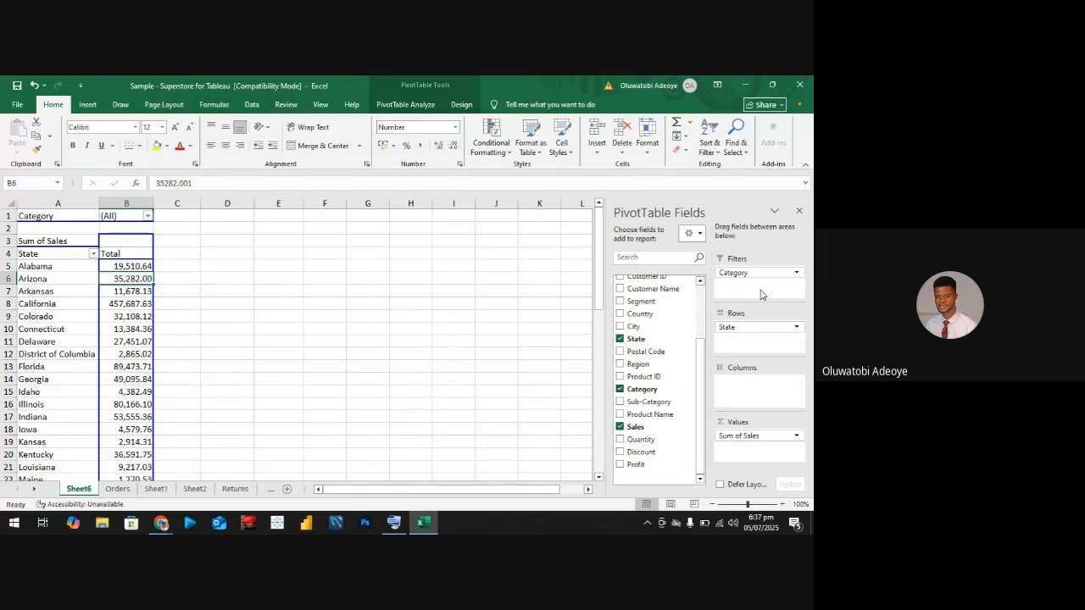
pyautogui.moveTo(642, 343); pyautogui.dragTo(741, 293)
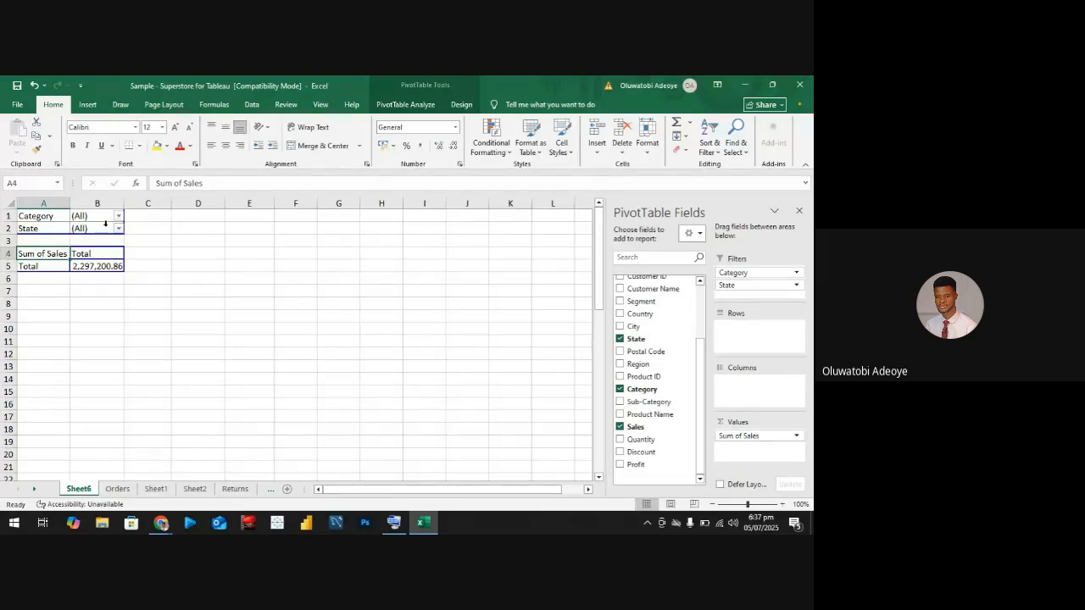
# Set the pivot table's report filters to Furniture for Category and Washington for State
pyautogui.click(117, 217)
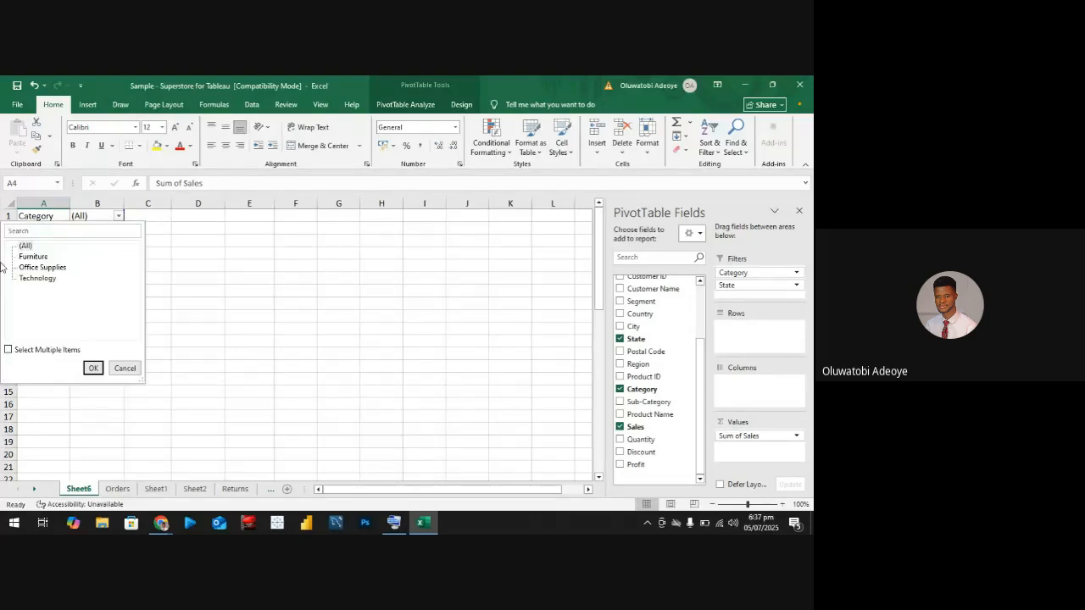
pyautogui.click(30, 258)
pyautogui.click(92, 369)
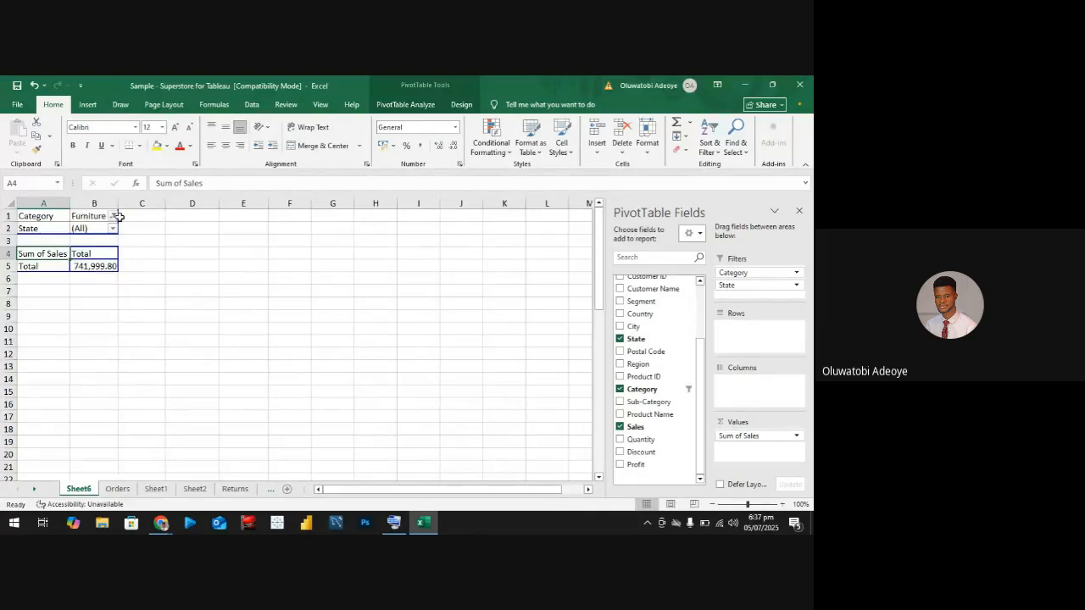
pyautogui.click(112, 229)
pyautogui.scroll(-13, 67, 322)
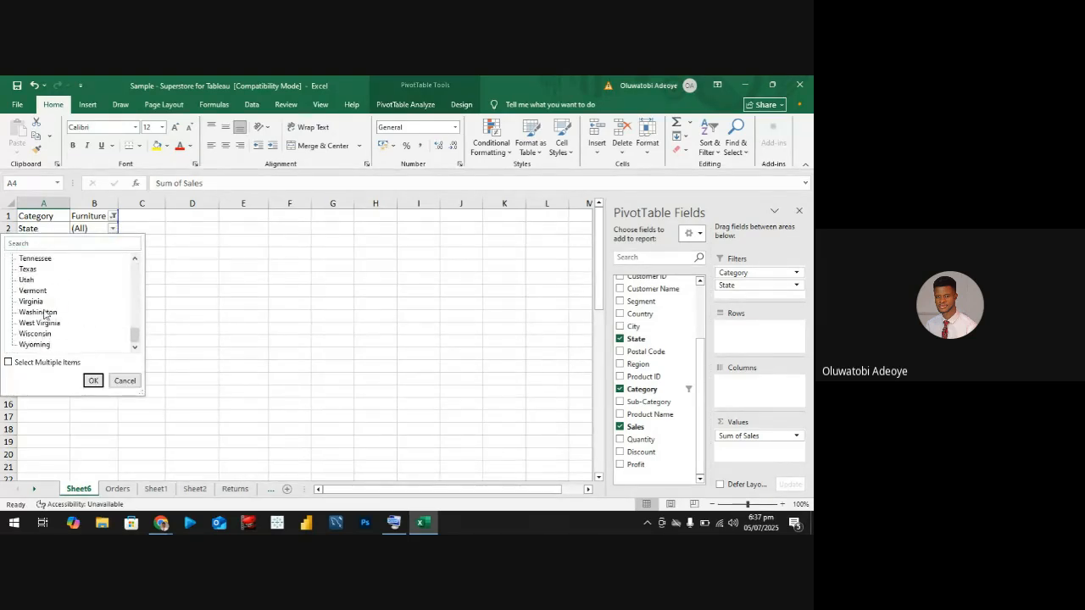
pyautogui.click(44, 313)
pyautogui.click(93, 380)
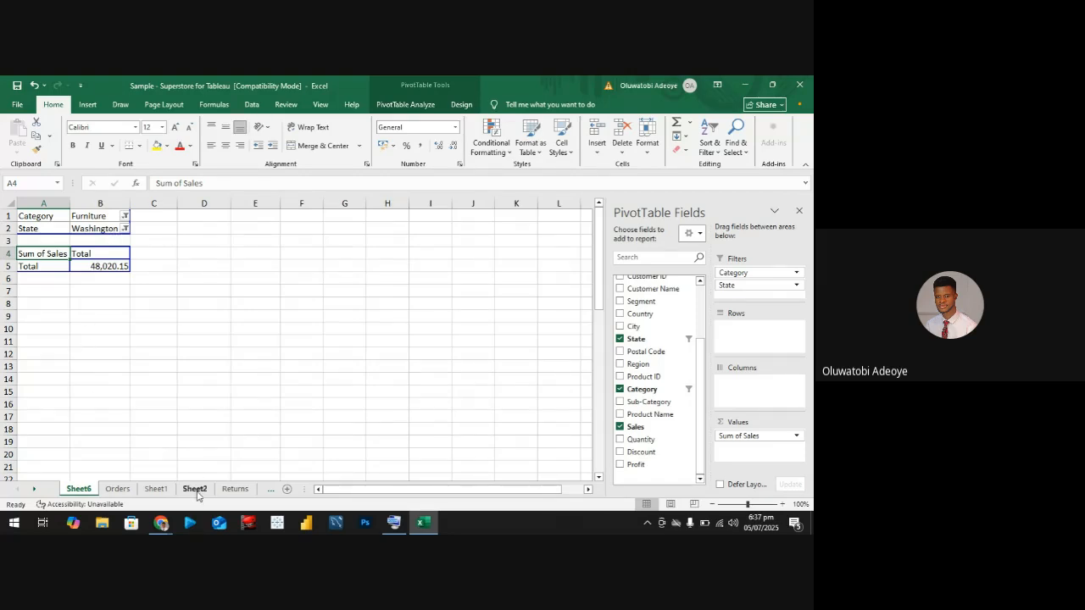
# Switch to the Google Meet call in Chrome, check the in-call messages, and return to the Excel workbook
pyautogui.click(161, 522)
pyautogui.click(192, 479)
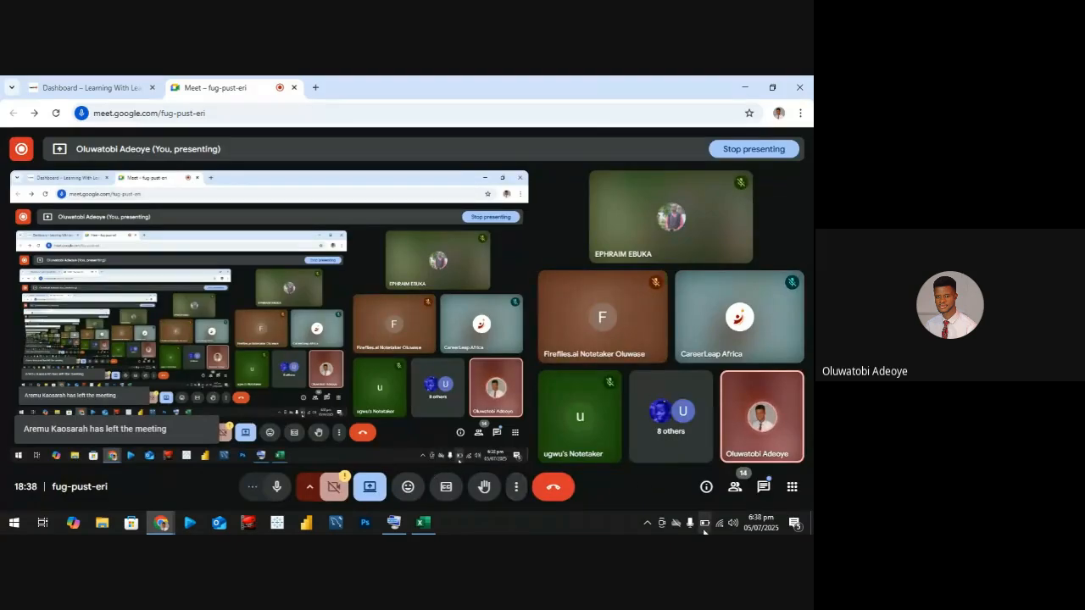
pyautogui.click(767, 489)
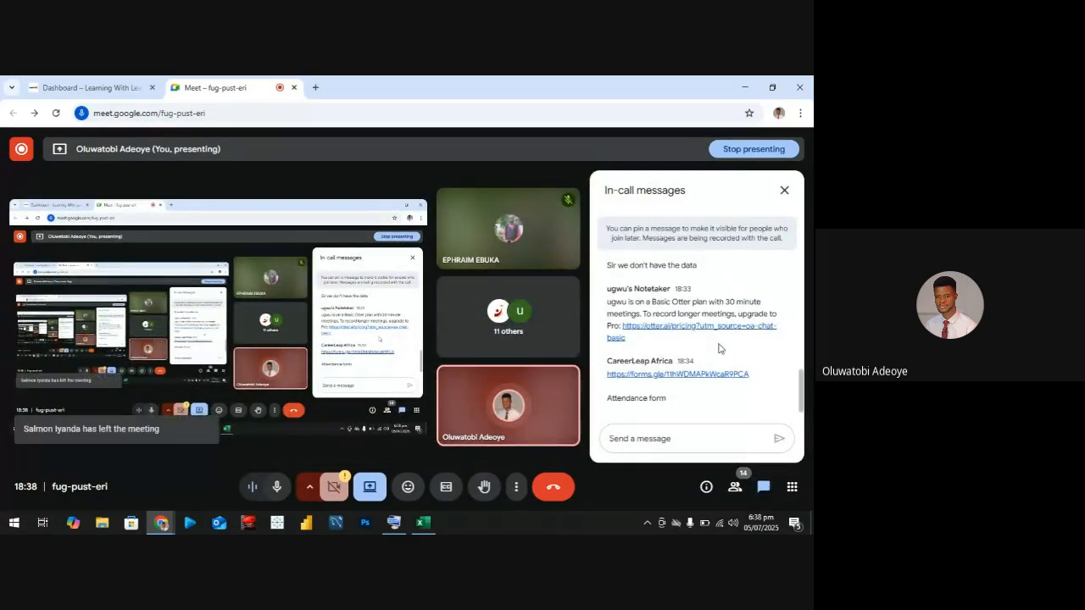
pyautogui.scroll(5, 719, 346)
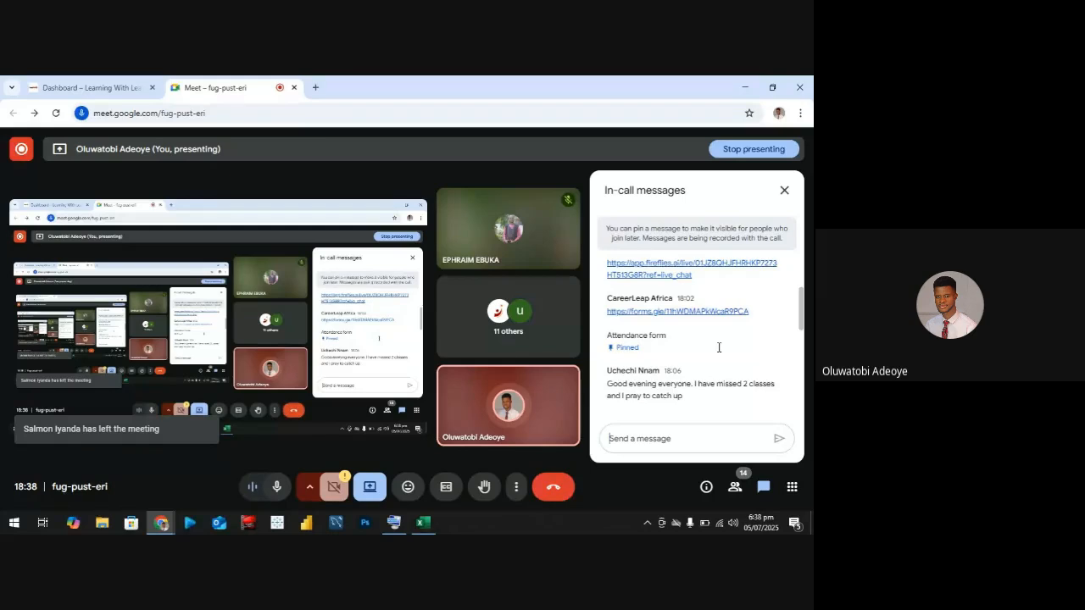
pyautogui.click(783, 190)
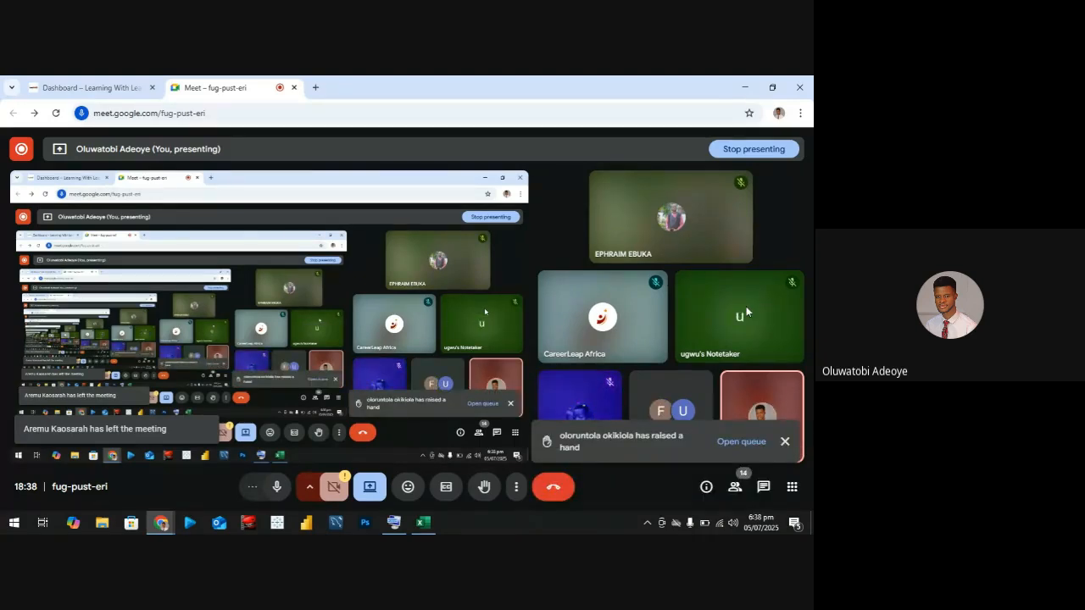
pyautogui.click(787, 443)
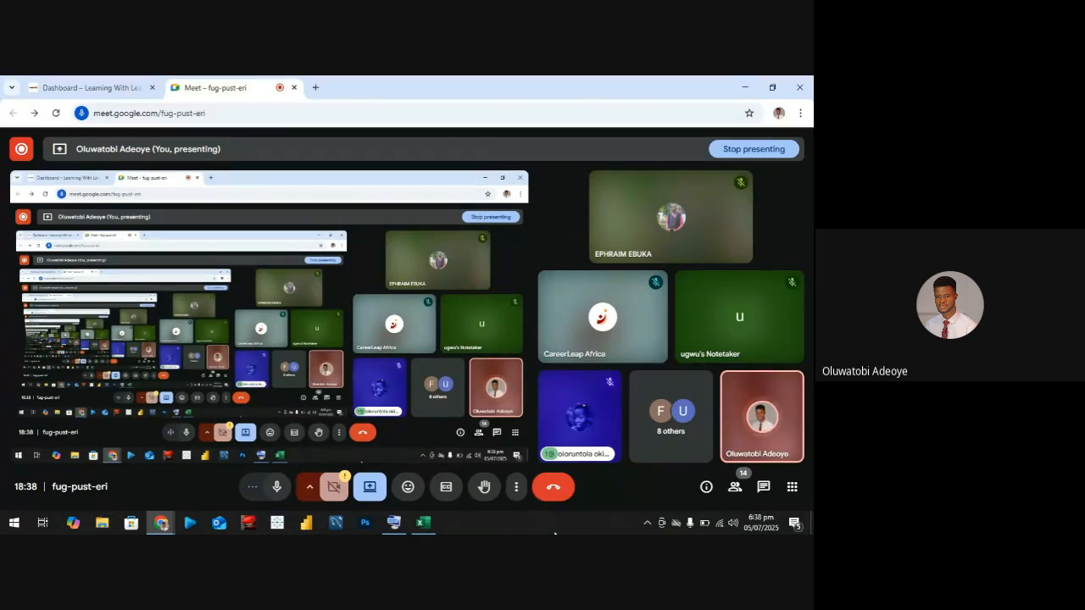
pyautogui.click(752, 84)
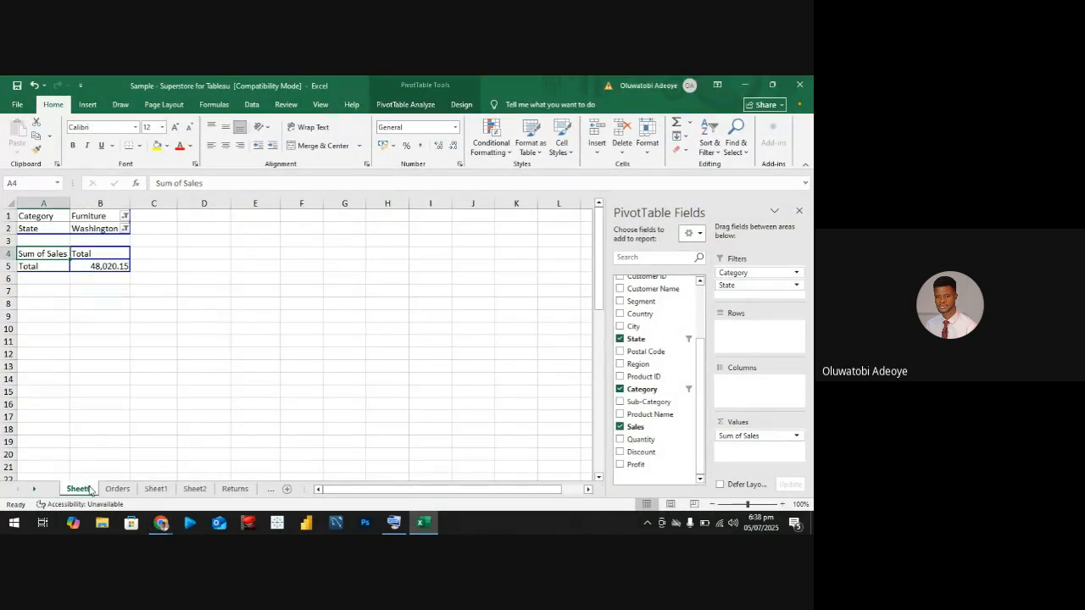
# Clear the pivot table on Sheet6 by removing the State, Category and Sales fields
pyautogui.click(619, 338)
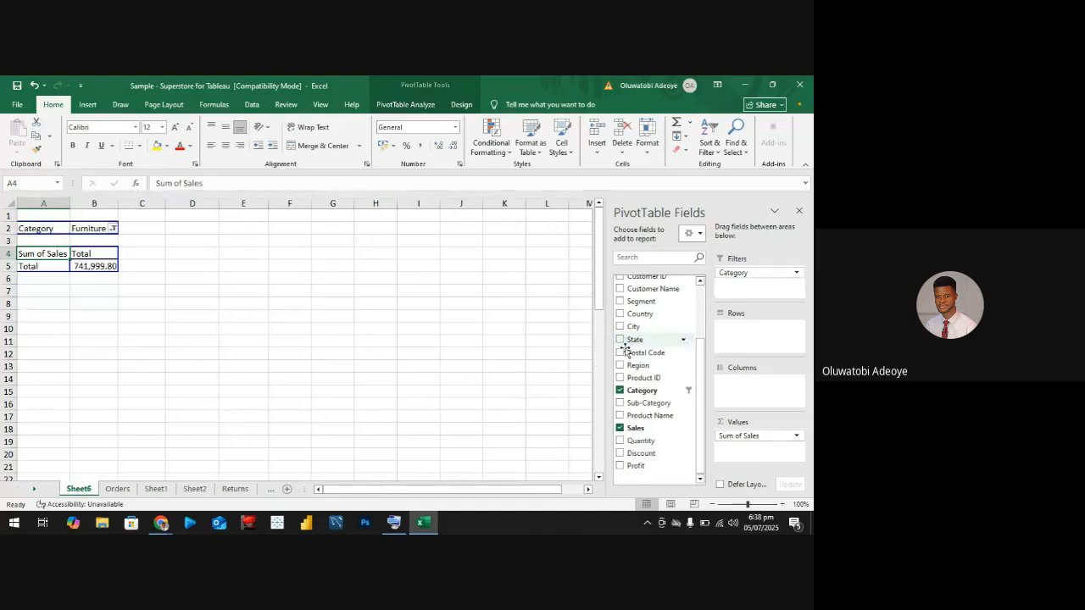
pyautogui.click(619, 389)
pyautogui.click(619, 427)
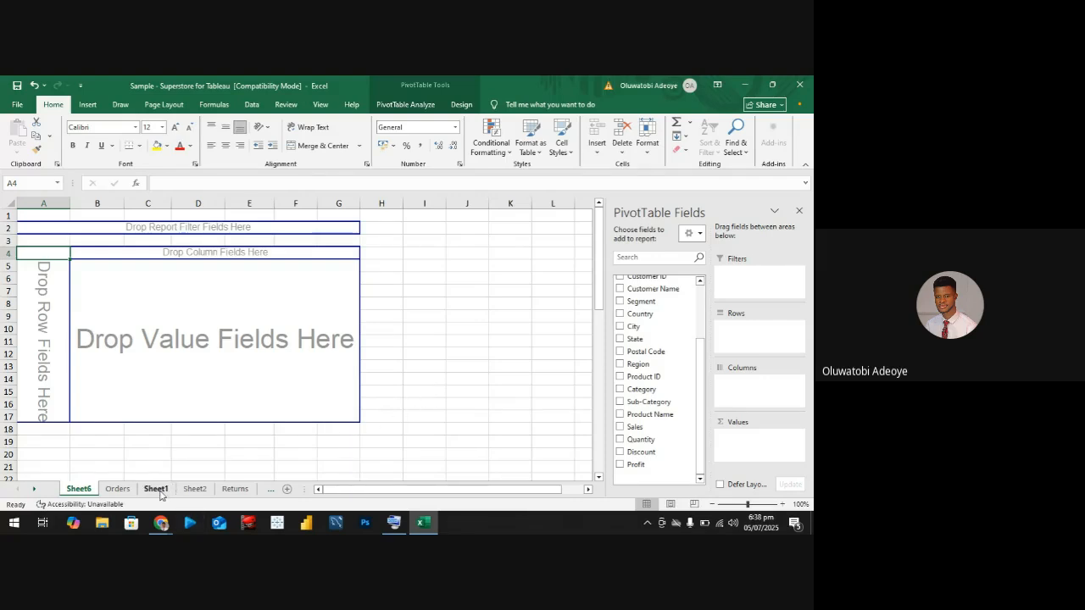
# Check the notes on Sheet1, then show the sum of Sales by State in the pivot table on Sheet6
pyautogui.click(156, 489)
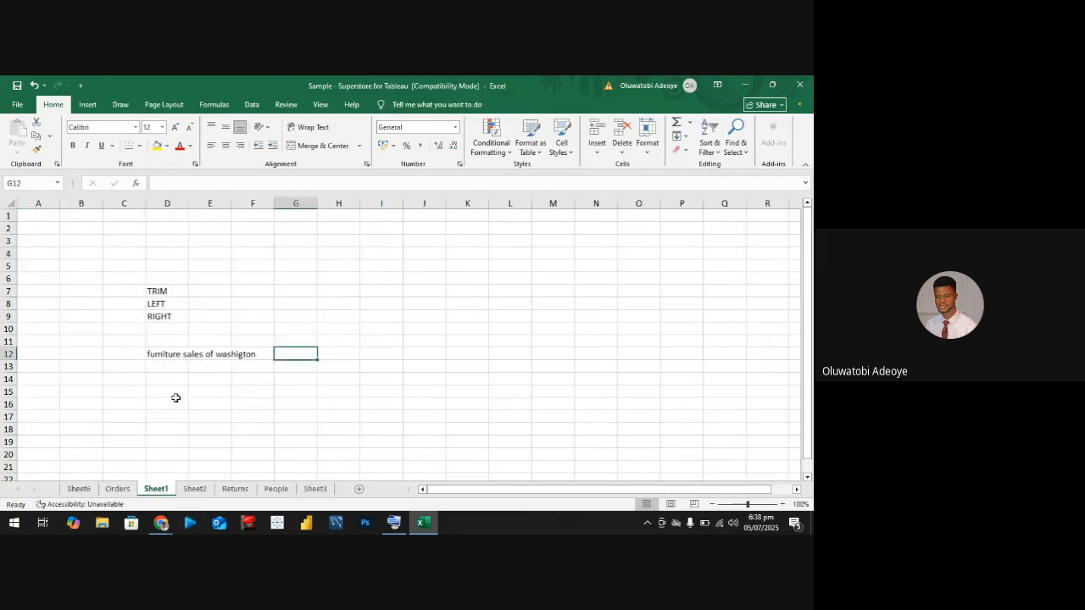
pyautogui.click(85, 490)
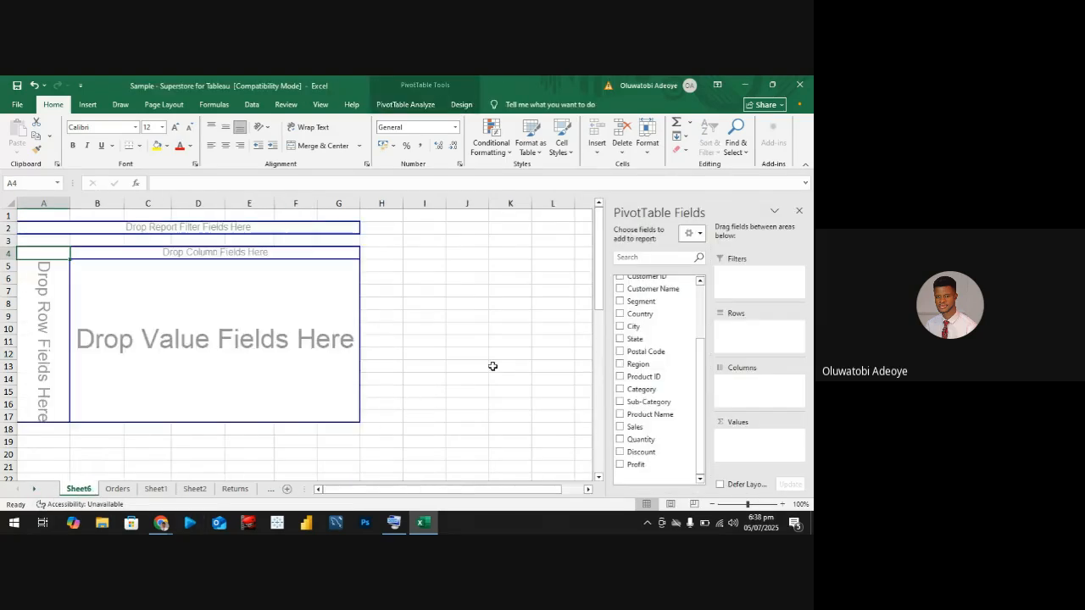
pyautogui.click(621, 339)
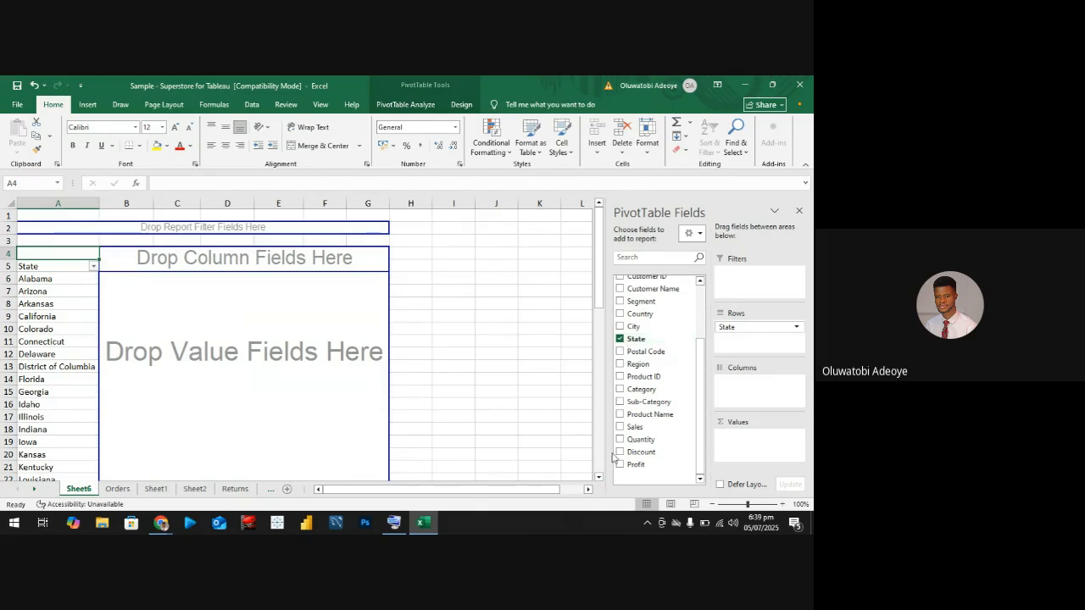
pyautogui.click(621, 427)
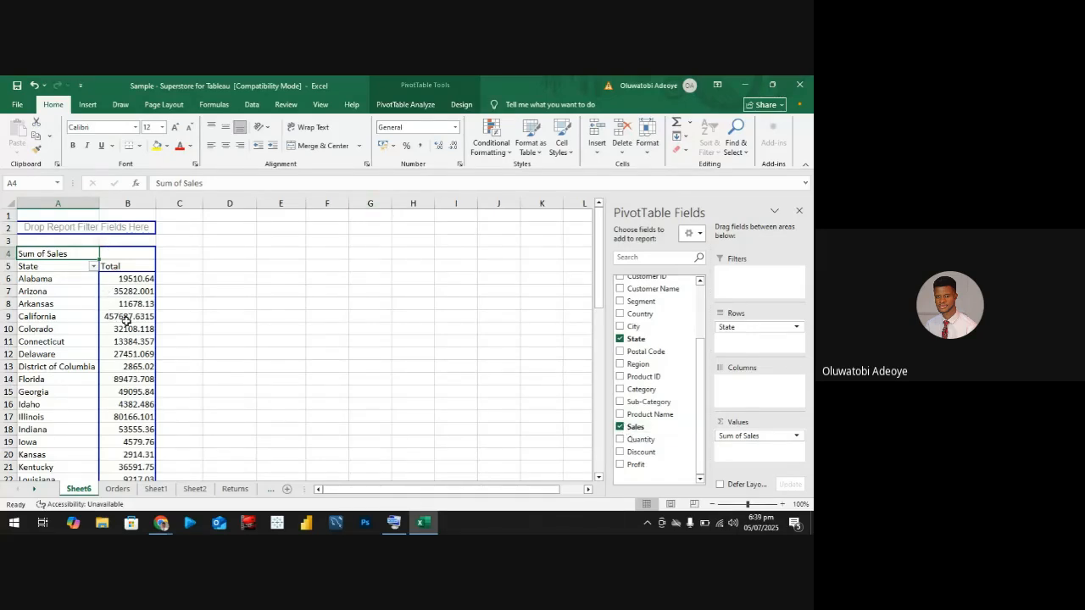
pyautogui.scroll(-13, 45, 316)
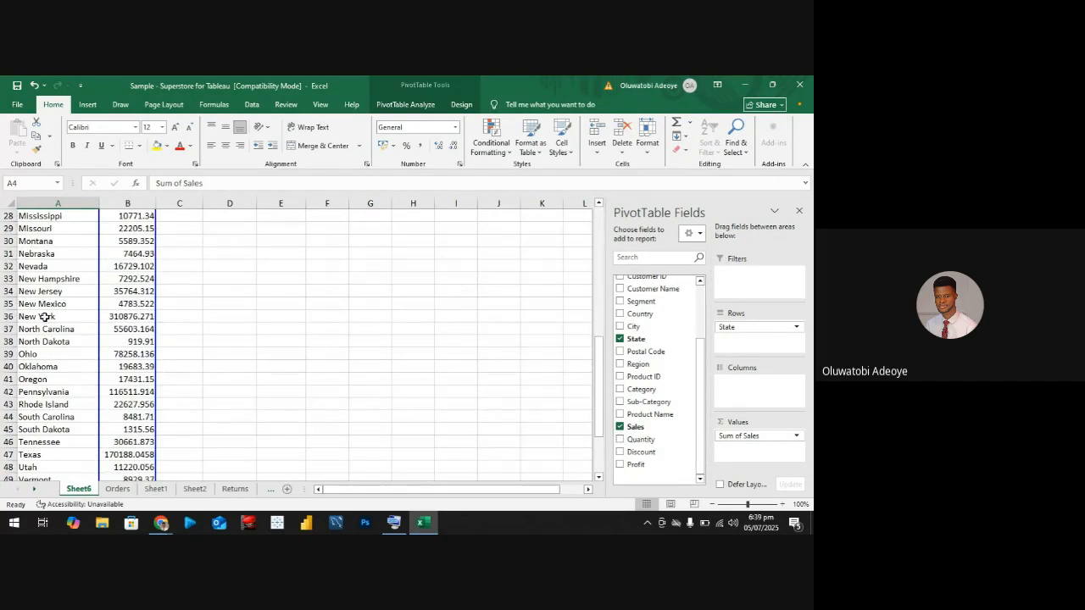
pyautogui.scroll(8, 45, 316)
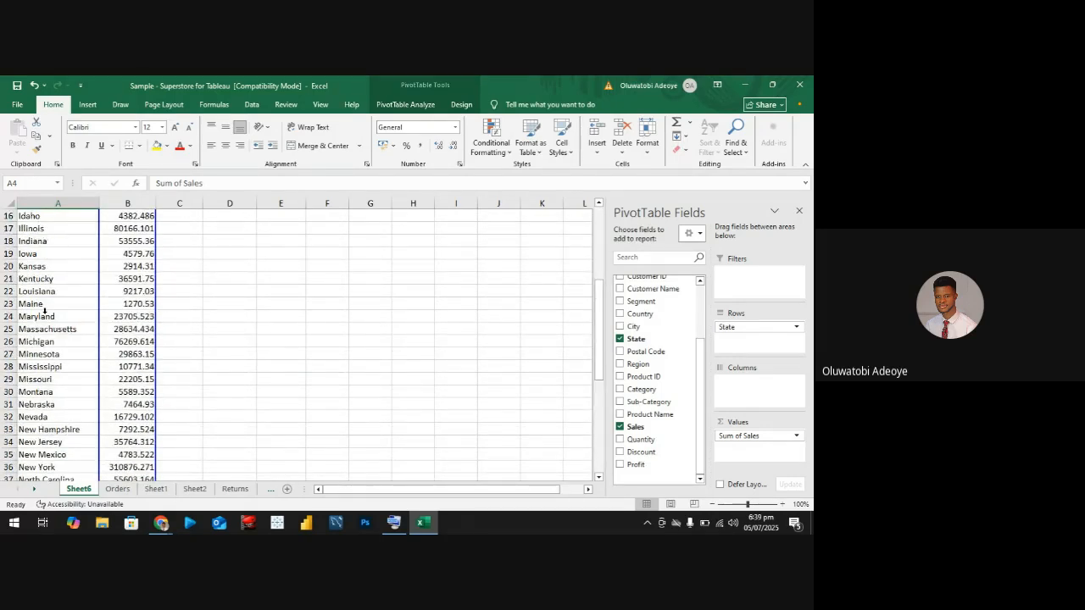
pyautogui.scroll(3, 45, 310)
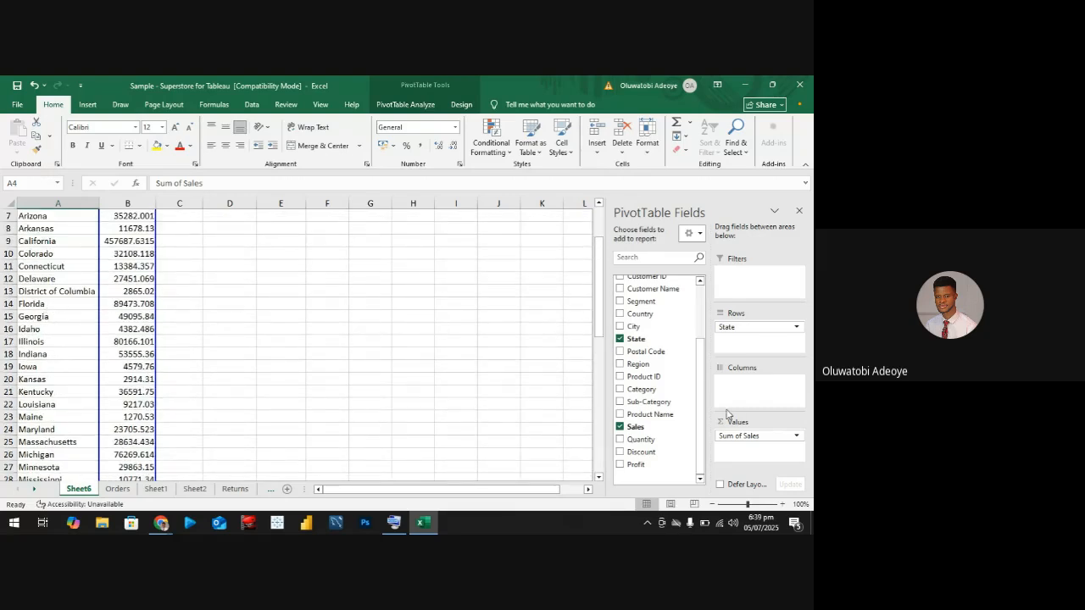
# Replace State with City in the pivot table's rows and look through the sales per city
pyautogui.click(620, 339)
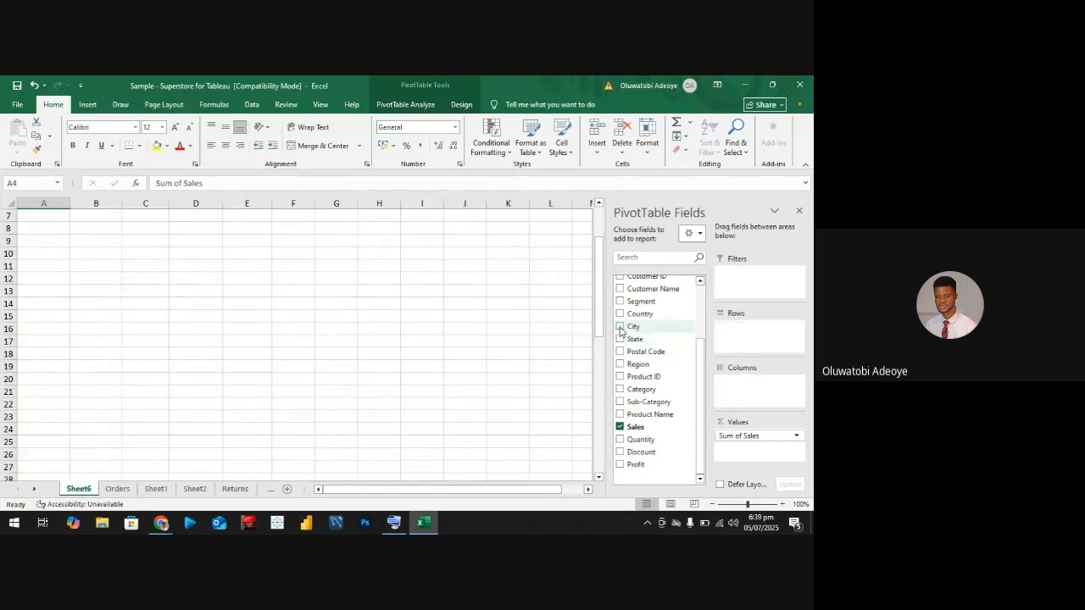
pyautogui.click(620, 326)
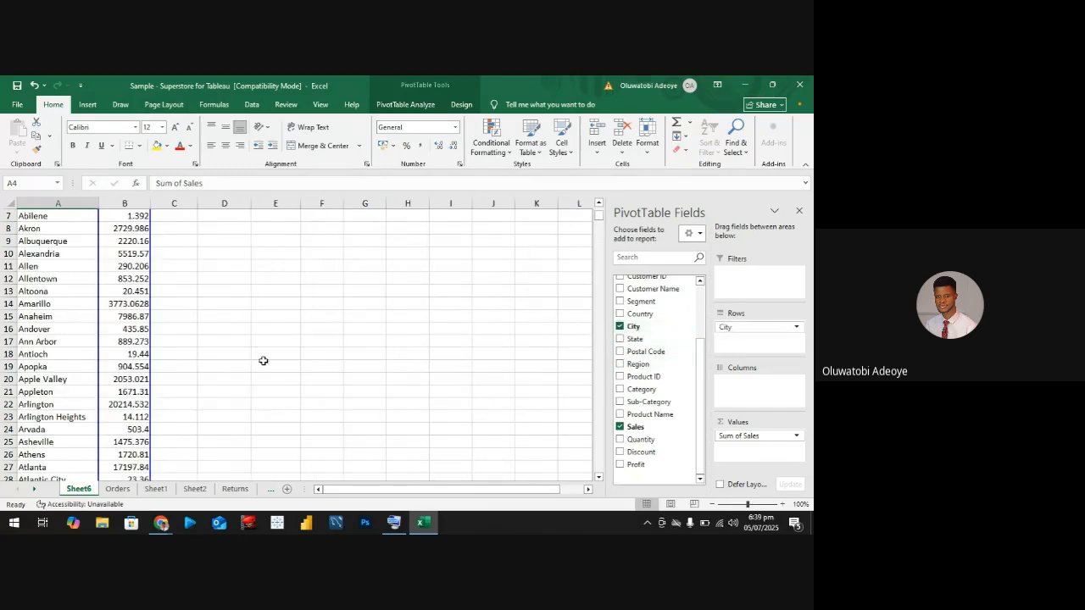
pyautogui.scroll(2, 56, 294)
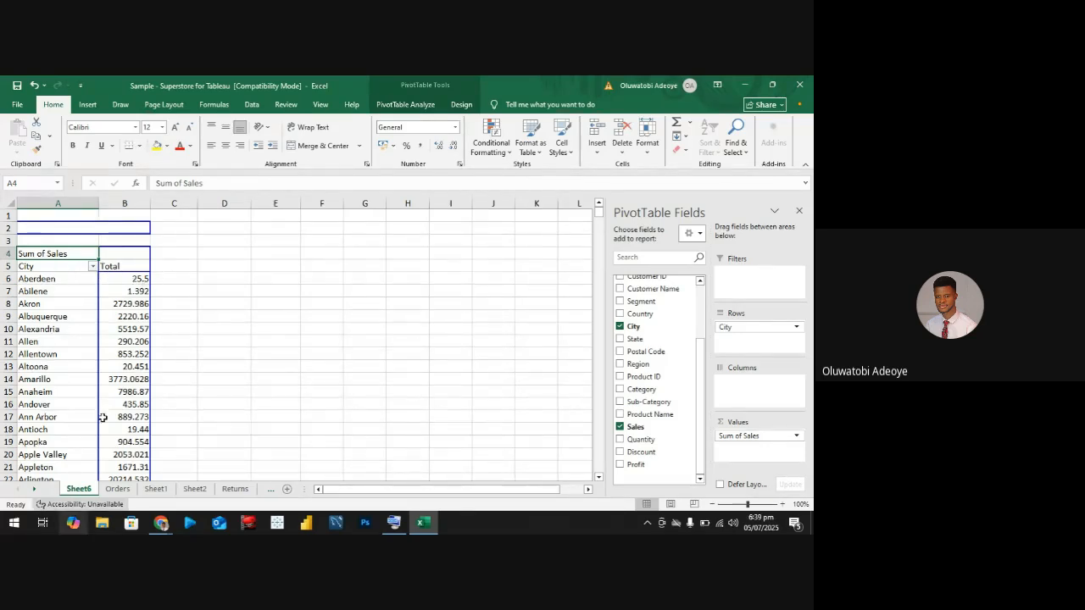
pyautogui.scroll(-6, 58, 301)
pyautogui.scroll(-11, 57, 292)
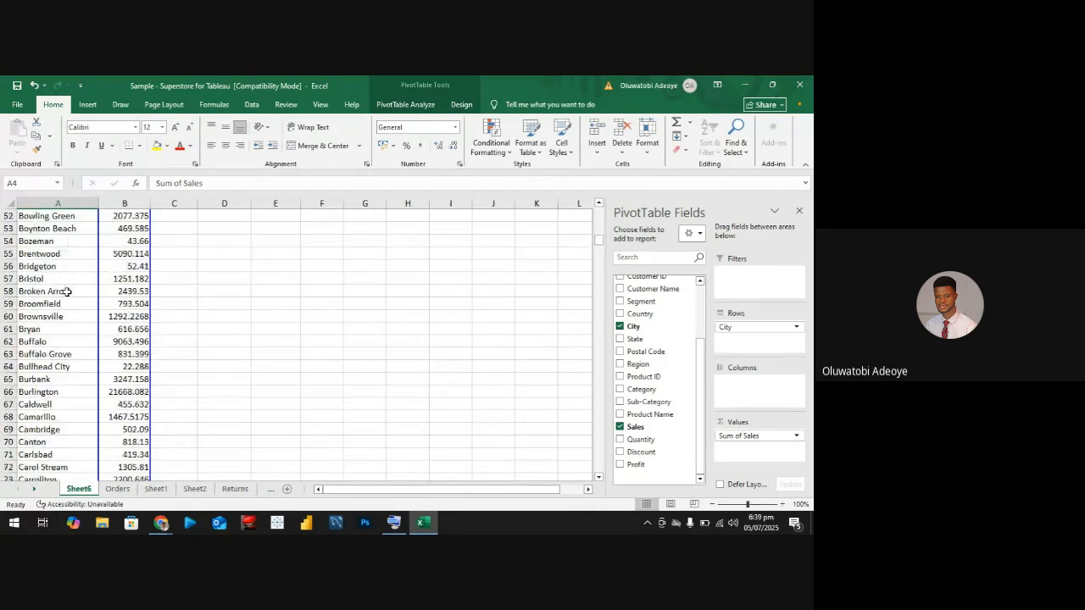
# Look through the pivot table's city list on Sheet6 for a city to use in the furniture sales question
pyautogui.scroll(16, 68, 294)
pyautogui.scroll(1, 72, 296)
pyautogui.scroll(-20, 74, 295)
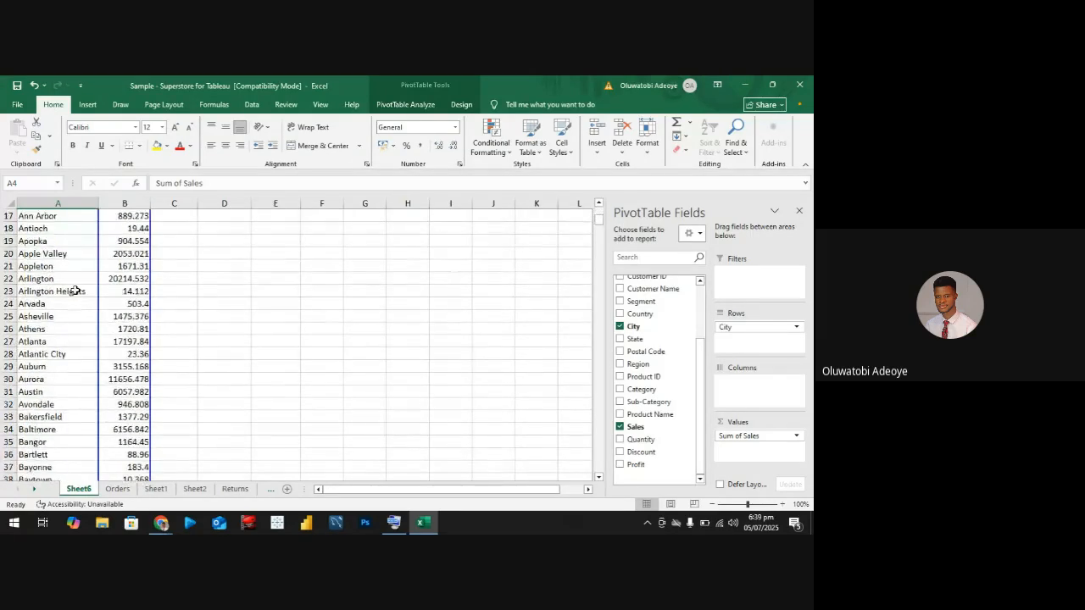
pyautogui.scroll(-20, 75, 293)
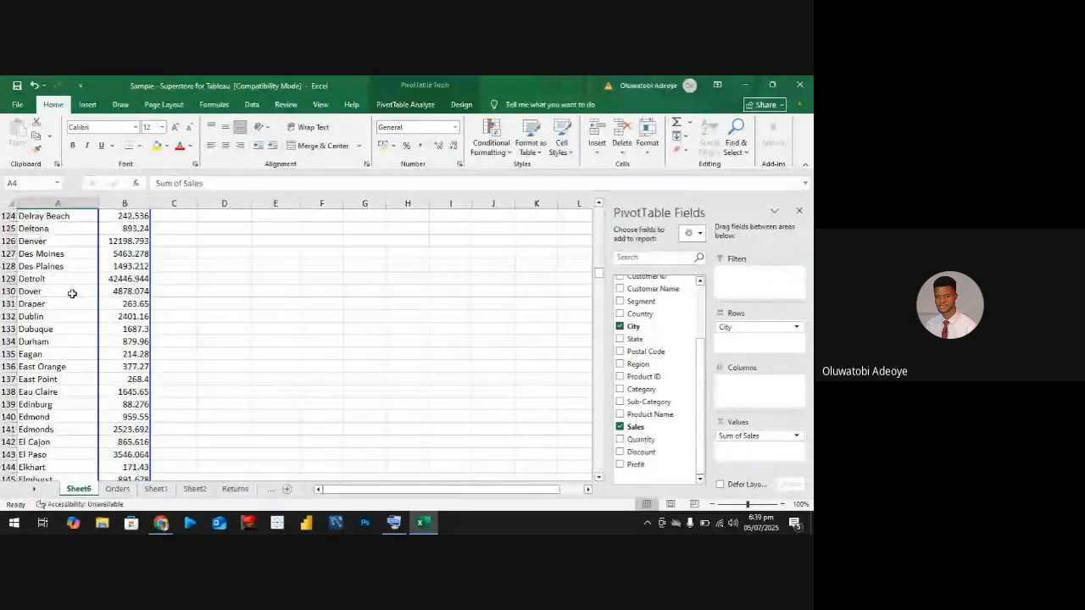
pyautogui.scroll(-20, 69, 286)
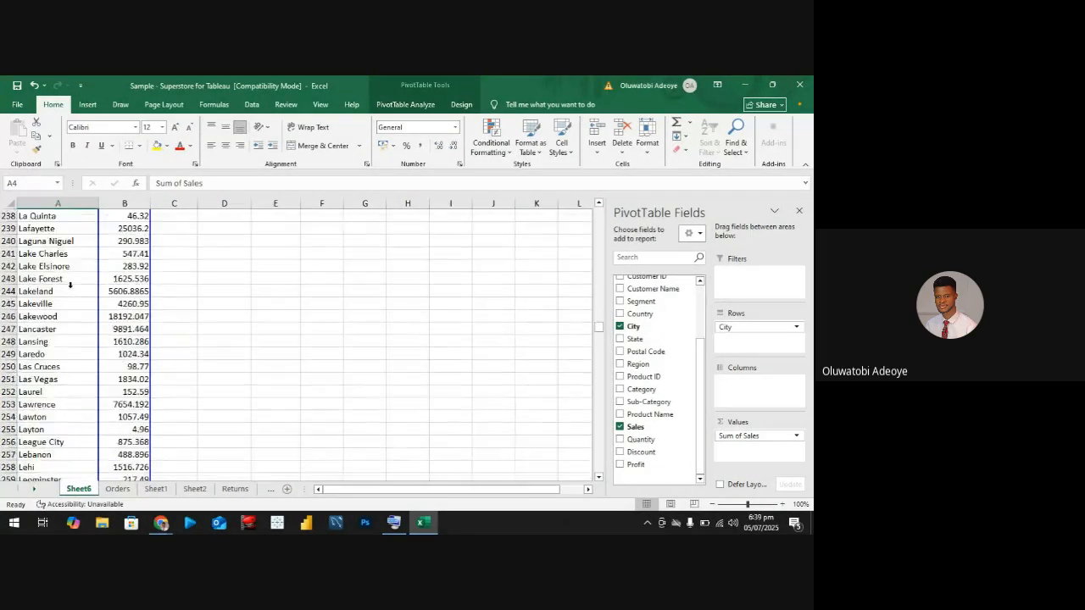
pyautogui.scroll(-12, 71, 286)
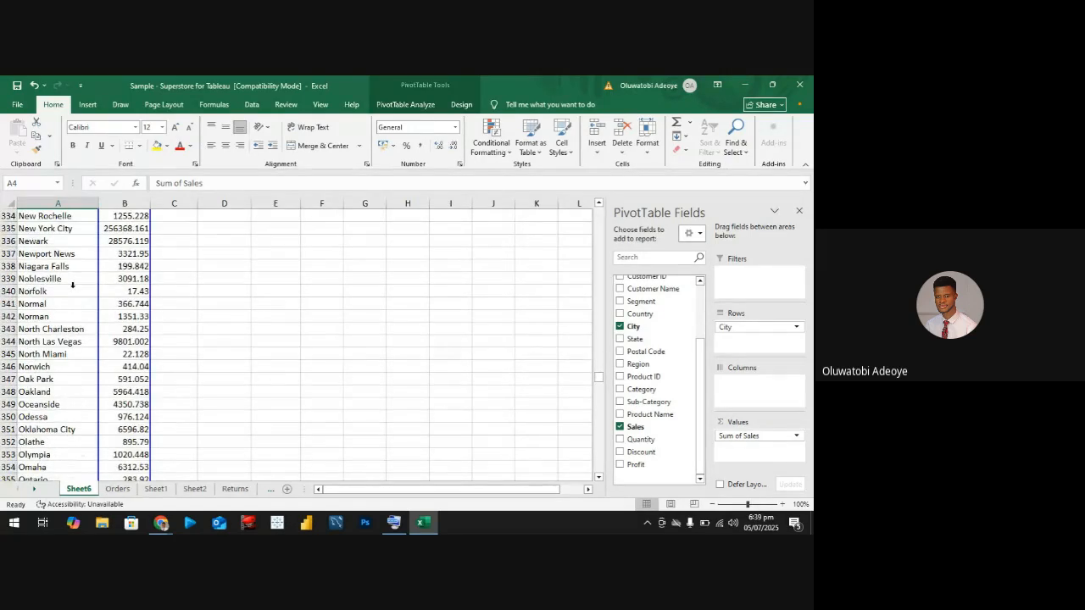
pyautogui.scroll(1, 42, 284)
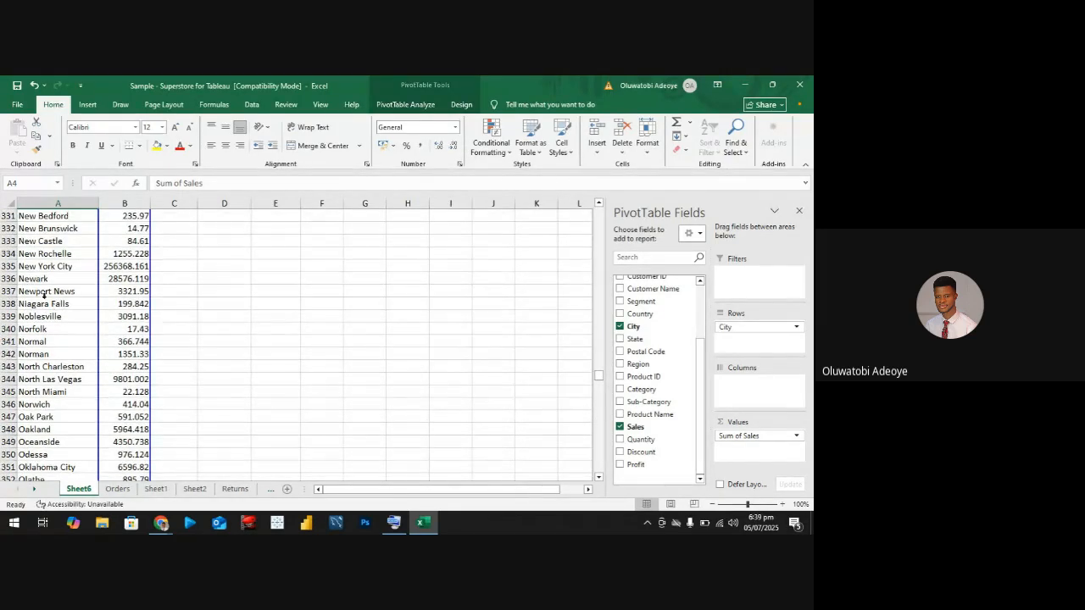
# Change the note in cell D12 on Sheet1 to "furniture sales of newark"
pyautogui.click(194, 488)
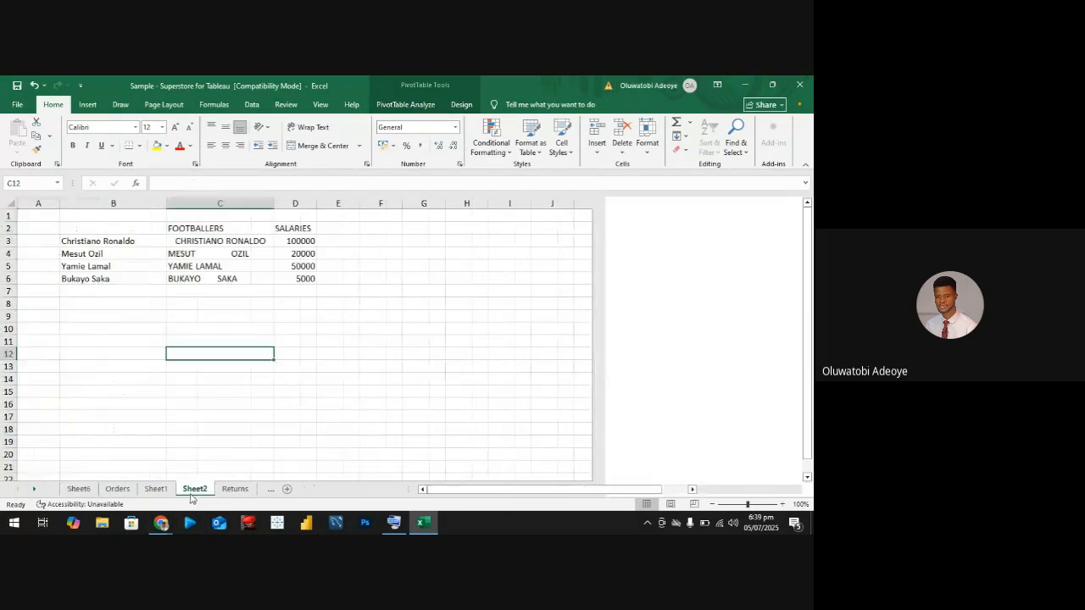
pyautogui.click(156, 489)
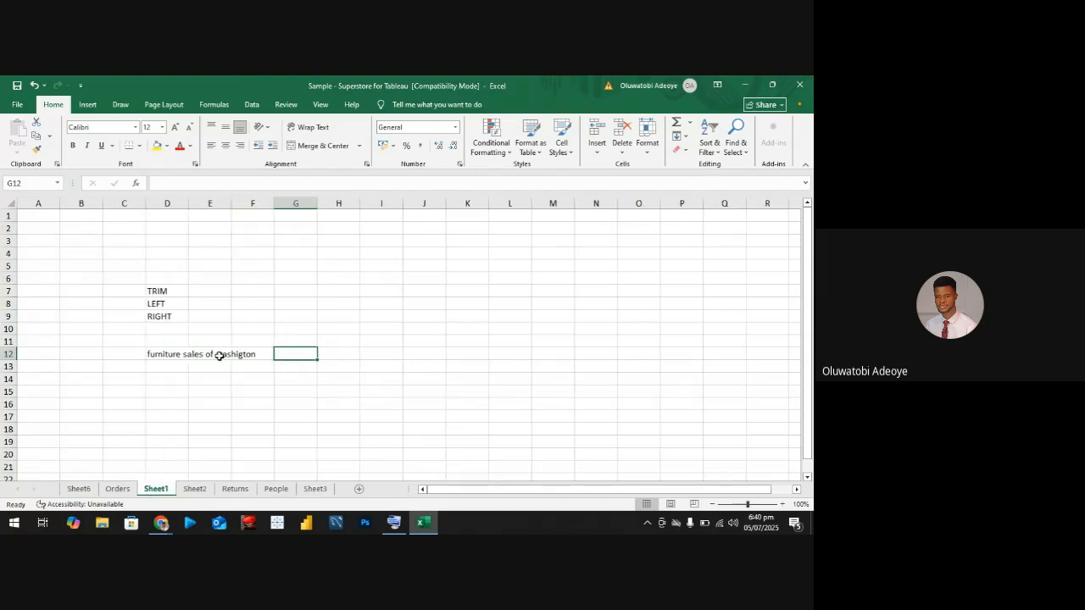
pyautogui.click(167, 354)
pyautogui.doubleClick(168, 354)
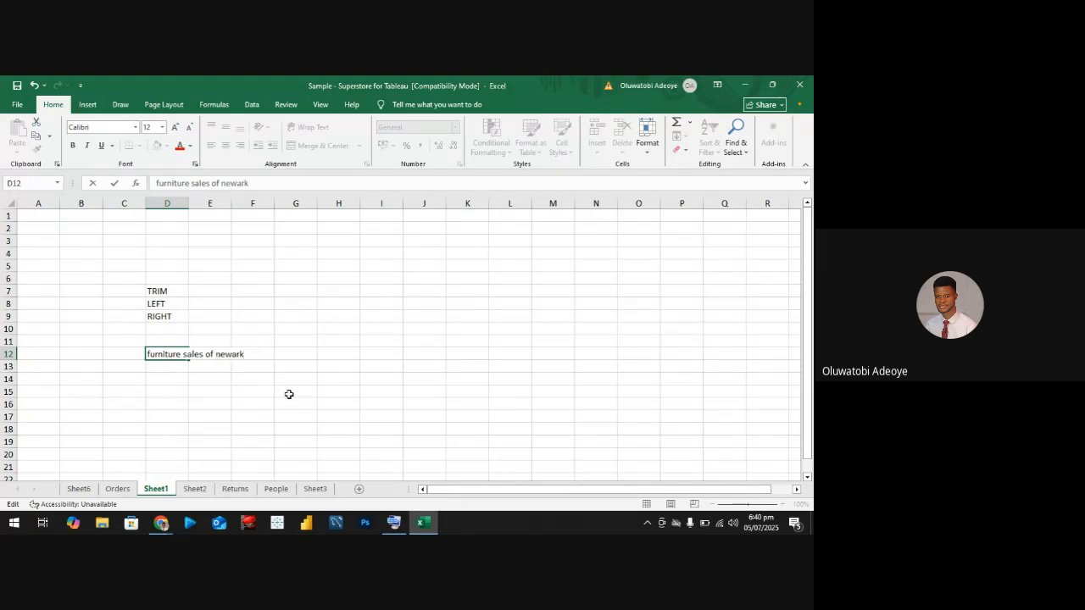
pyautogui.click(195, 376)
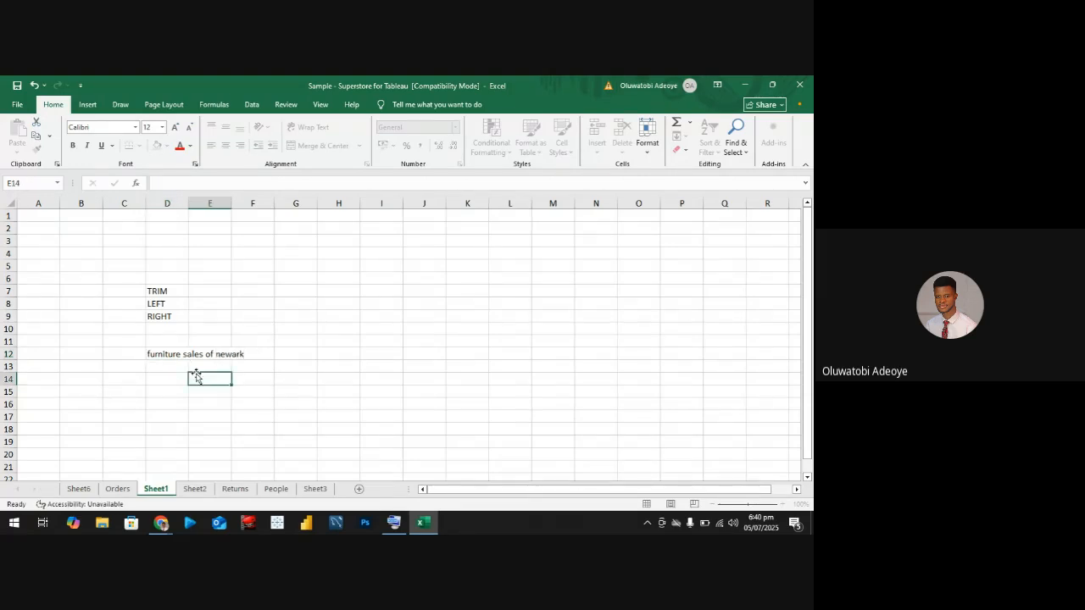
# Format the Sum of Sales values in the Sheet6 pivot table as Number with two decimals and a thousands separator
pyautogui.click(82, 492)
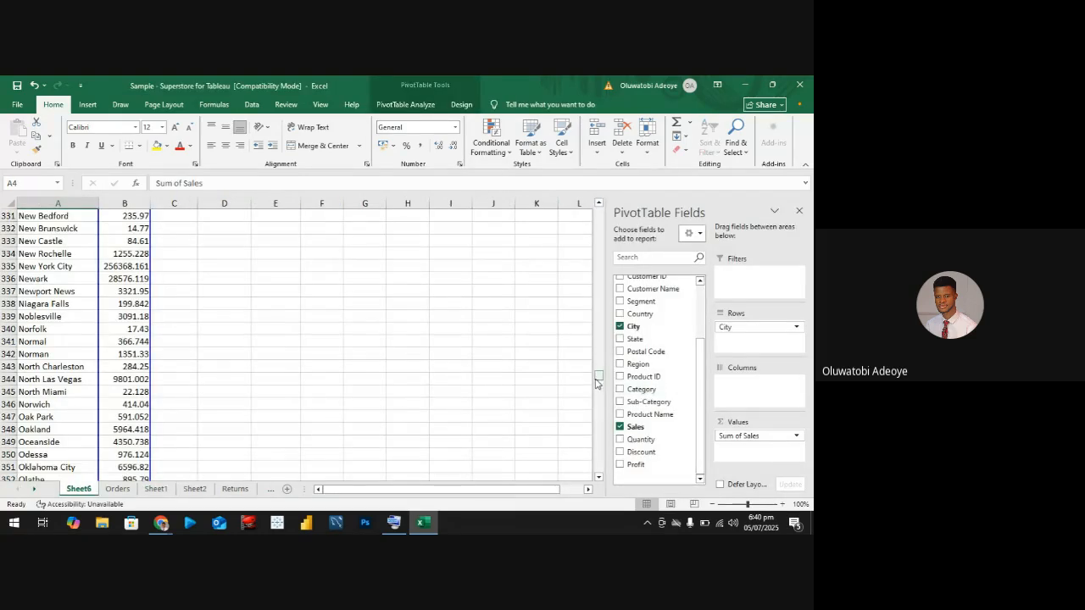
pyautogui.moveTo(595, 381); pyautogui.dragTo(596, 212)
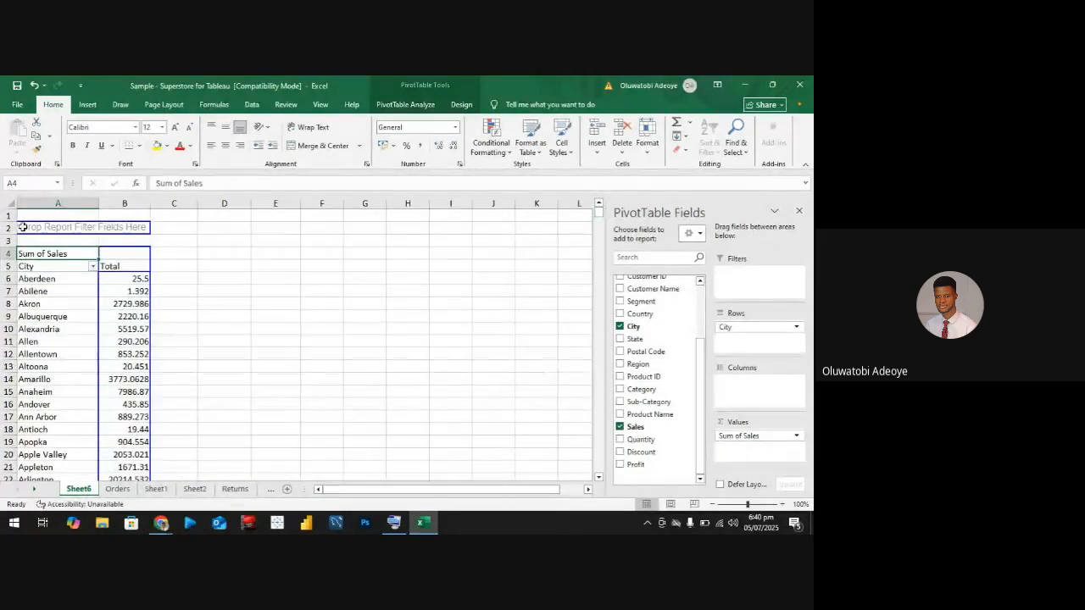
pyautogui.scroll(-20, 70, 268)
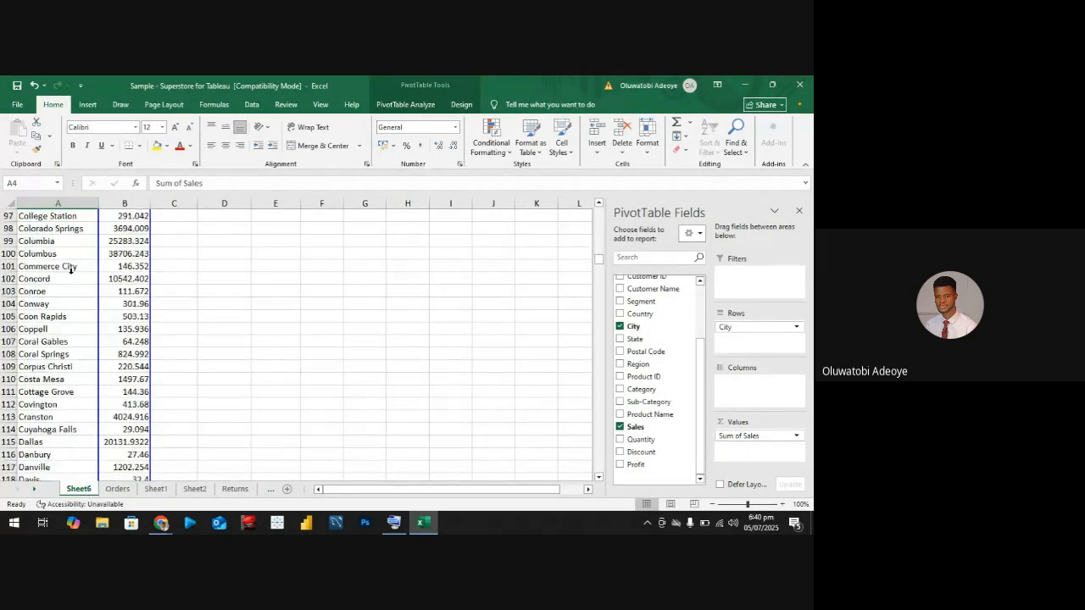
pyautogui.scroll(-20, 71, 268)
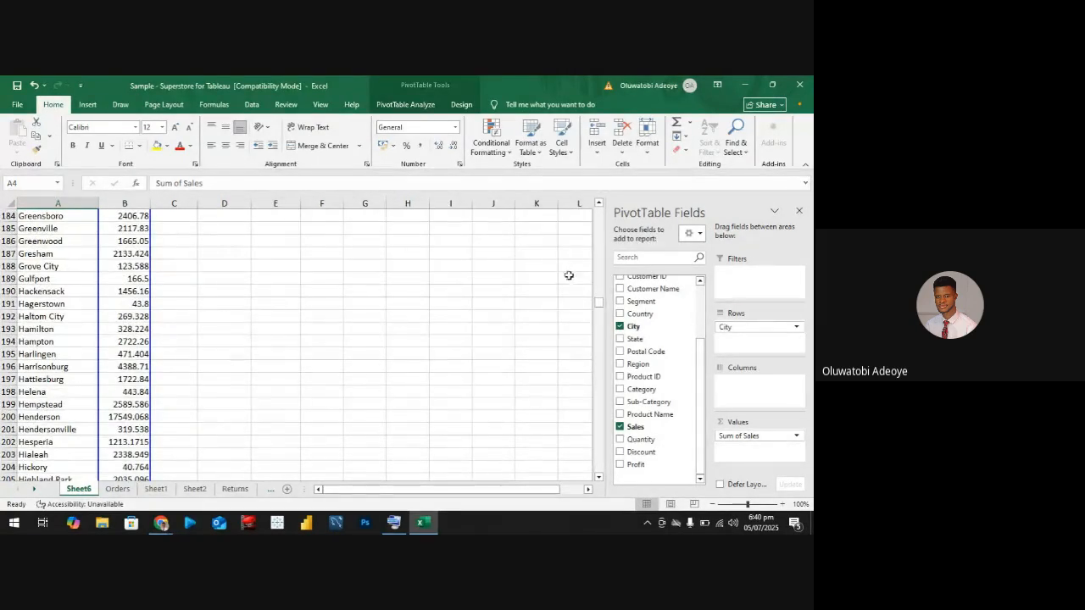
pyautogui.moveTo(598, 302); pyautogui.dragTo(599, 214)
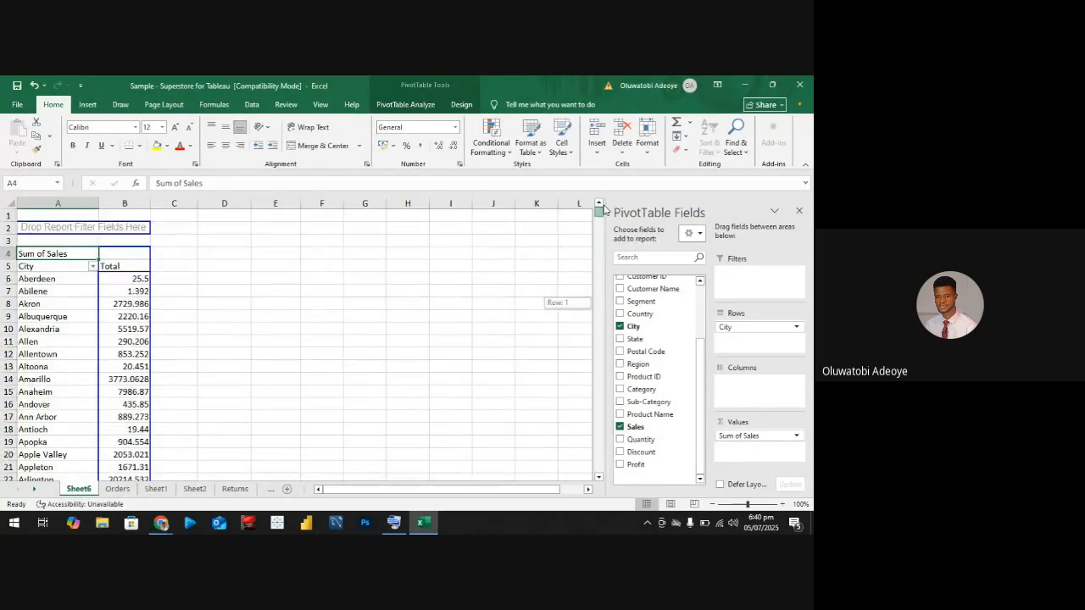
pyautogui.click(126, 306)
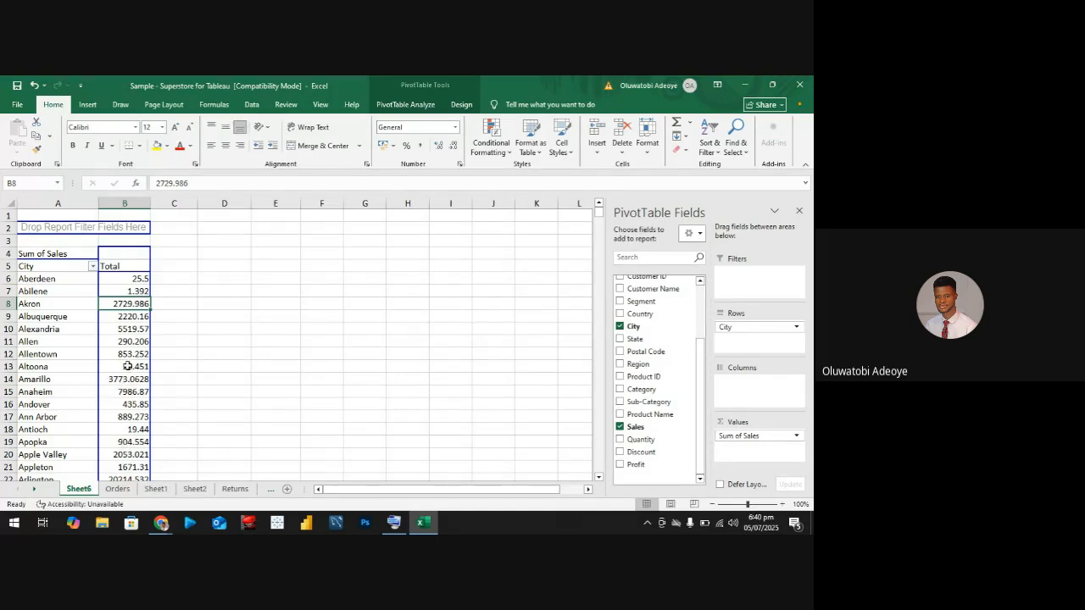
pyautogui.rightClick(131, 344)
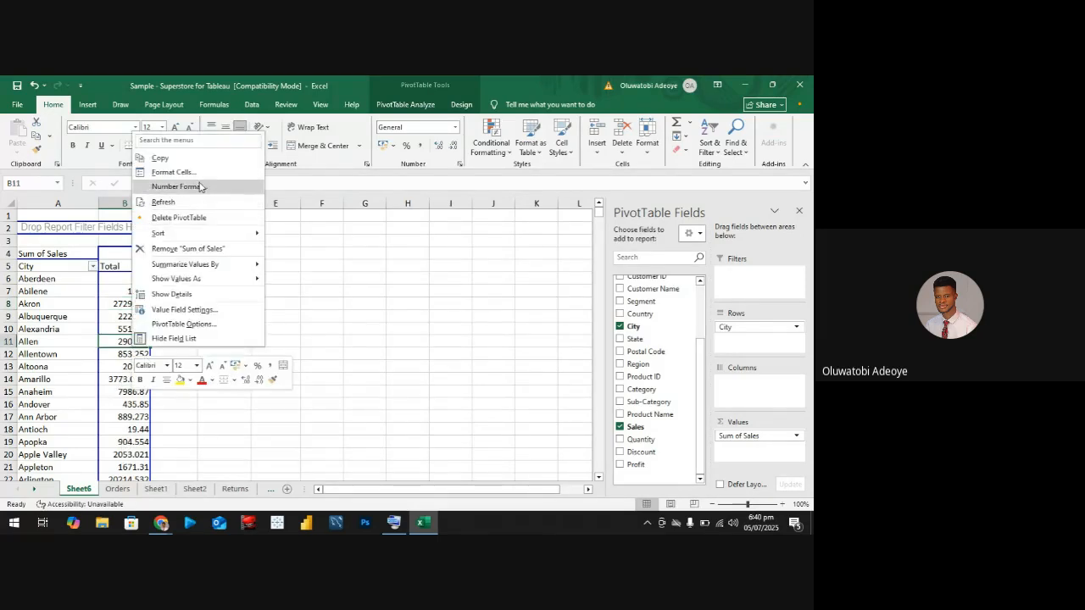
pyautogui.click(200, 187)
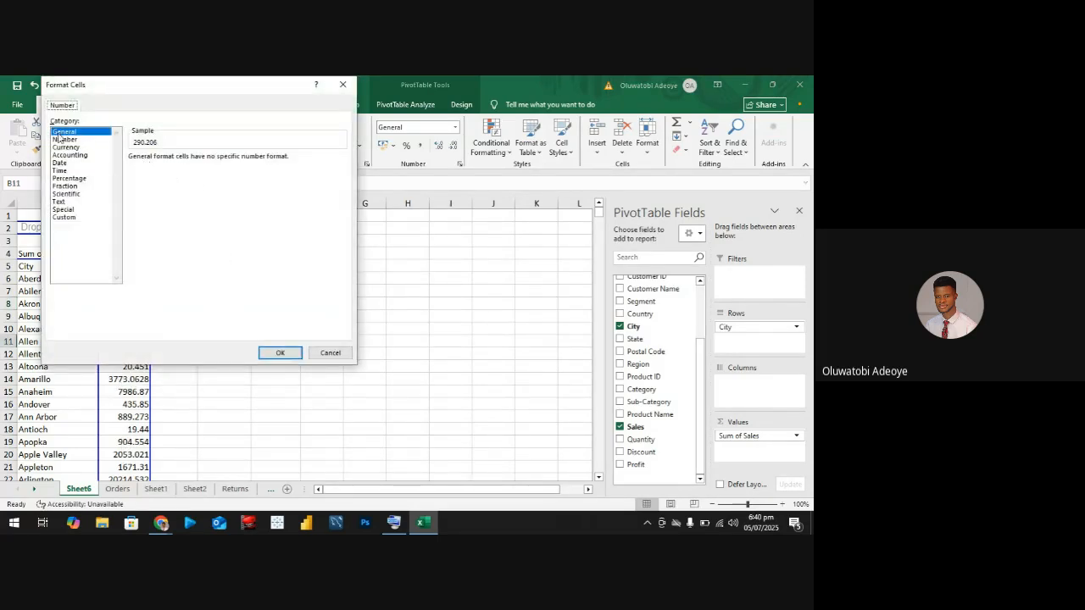
pyautogui.click(64, 139)
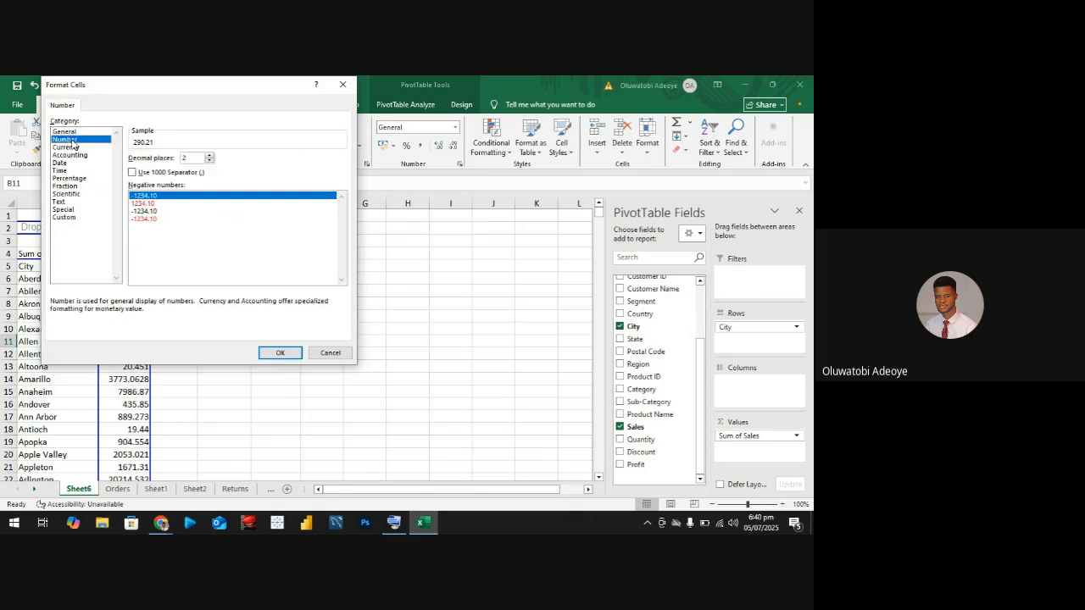
pyautogui.click(132, 173)
pyautogui.click(278, 352)
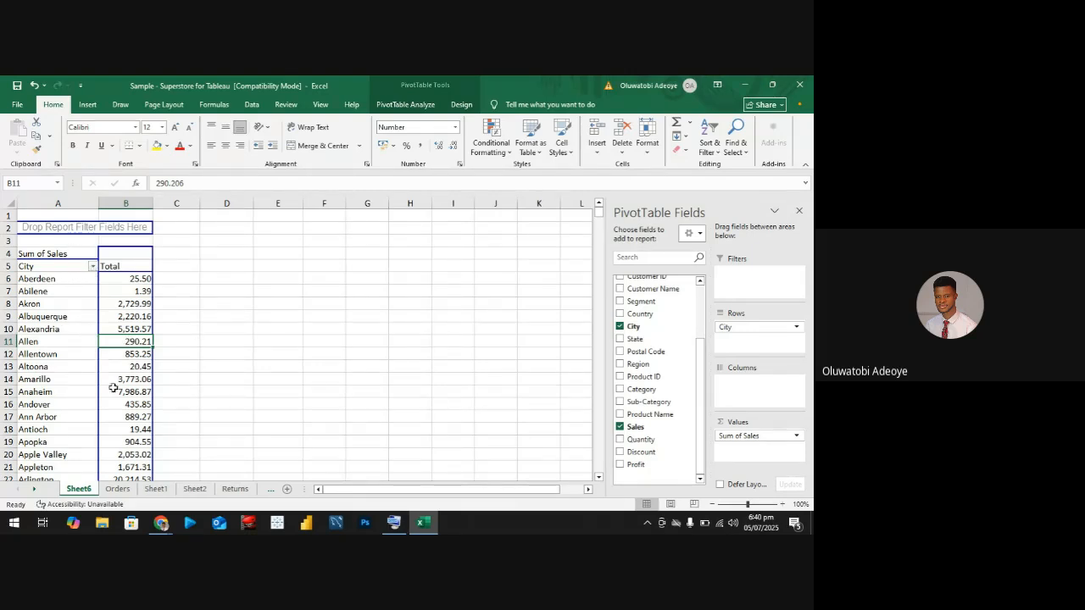
# Filter the pivot table's City field to Newark only, searching the city list for "newa"
pyautogui.click(93, 266)
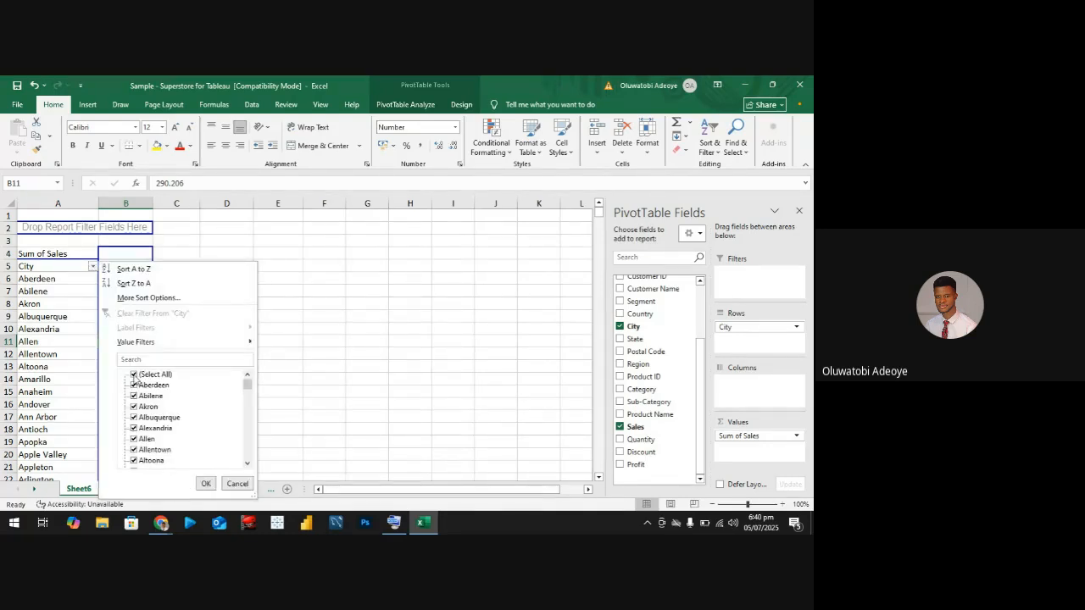
pyautogui.click(133, 374)
pyautogui.scroll(-20, 136, 397)
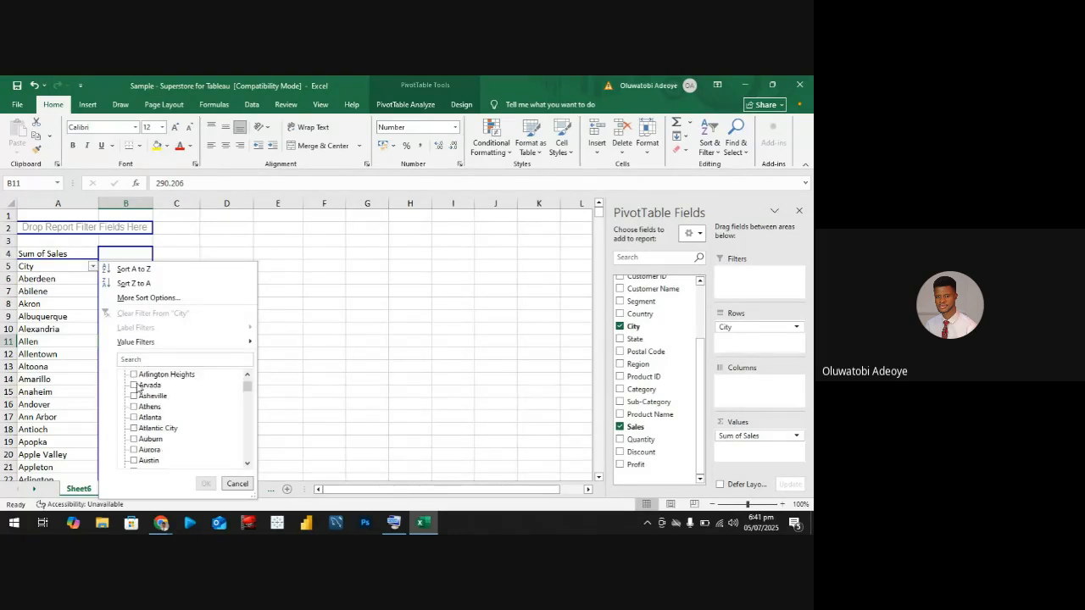
pyautogui.scroll(20, 136, 396)
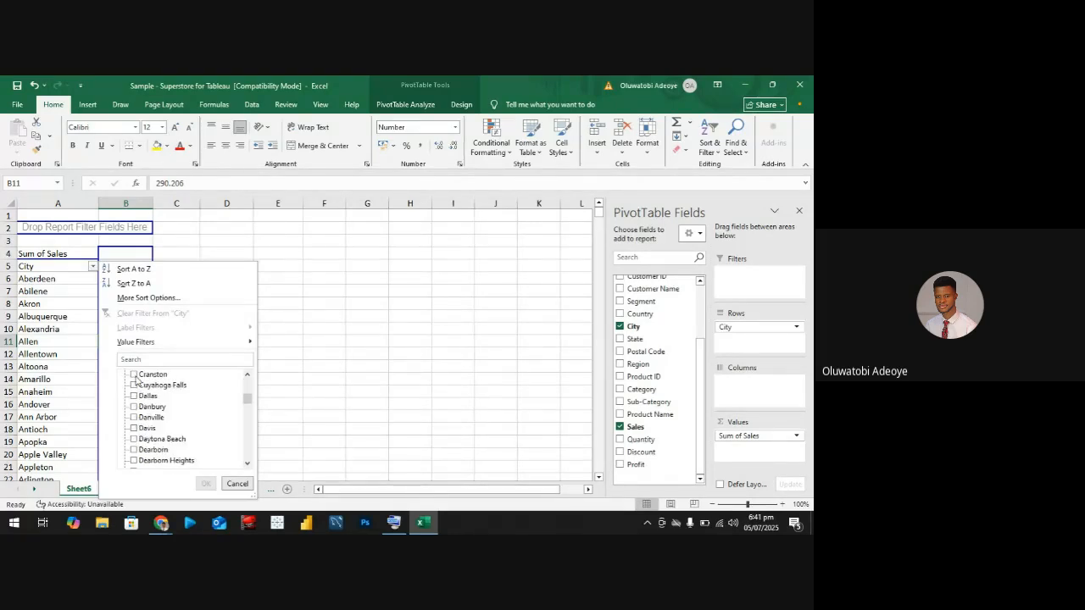
pyautogui.scroll(5, 136, 387)
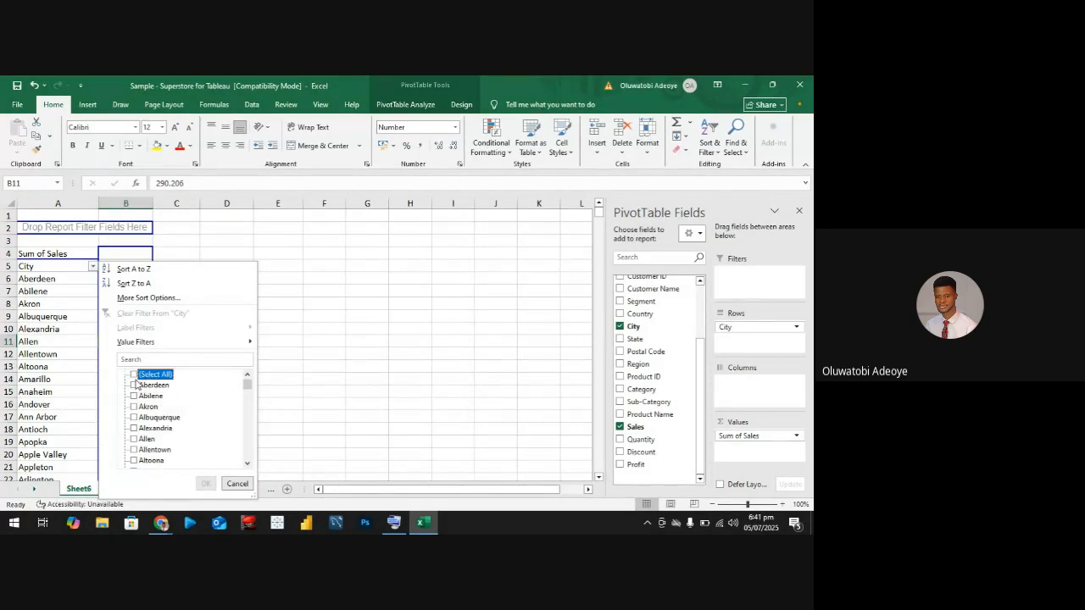
pyautogui.click(147, 359)
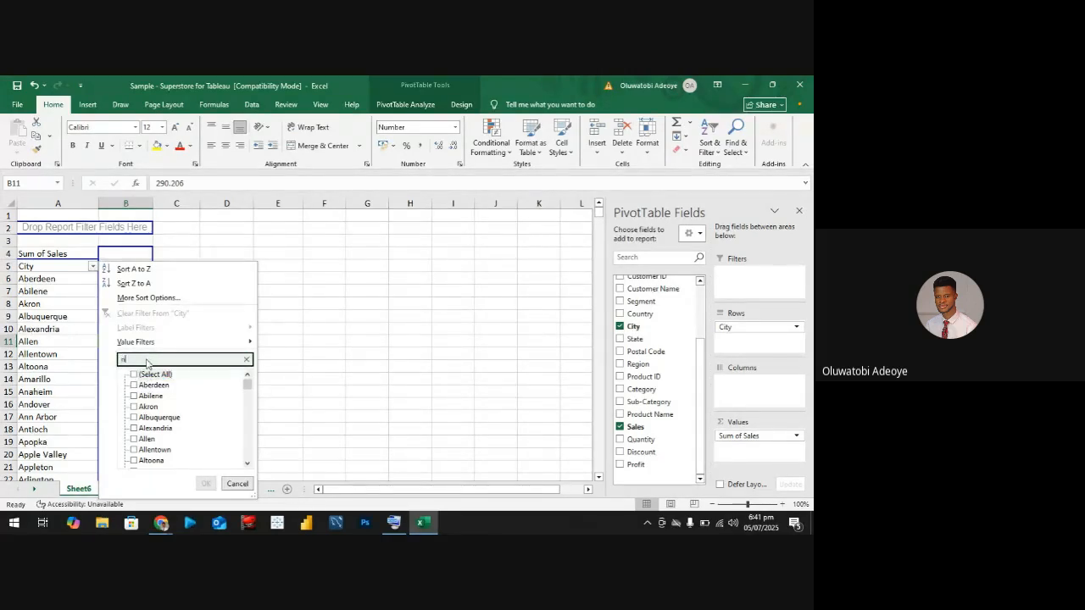
pyautogui.write('newa')
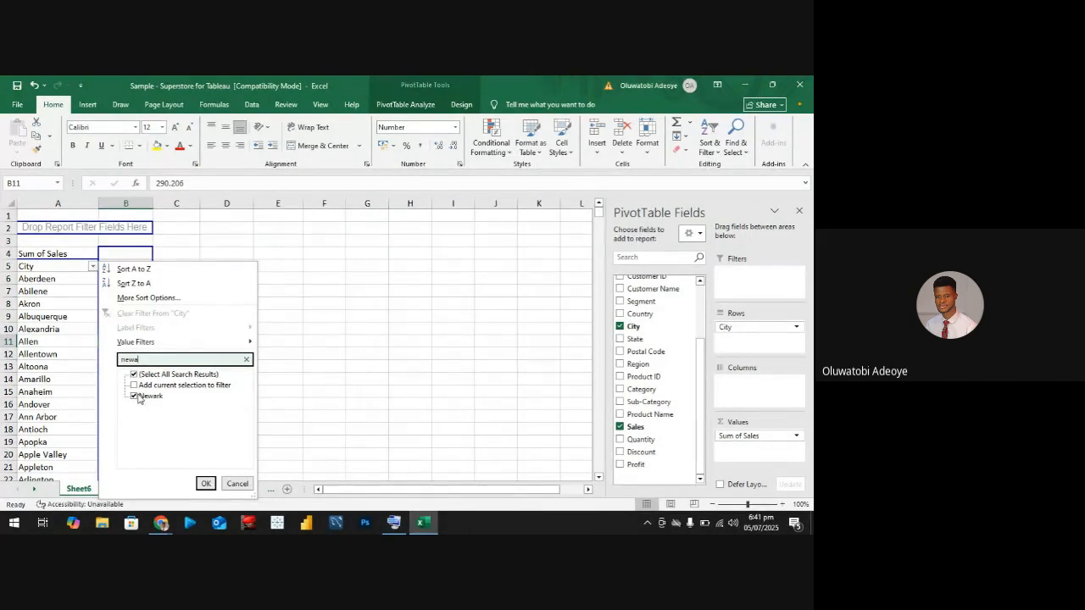
pyautogui.click(205, 483)
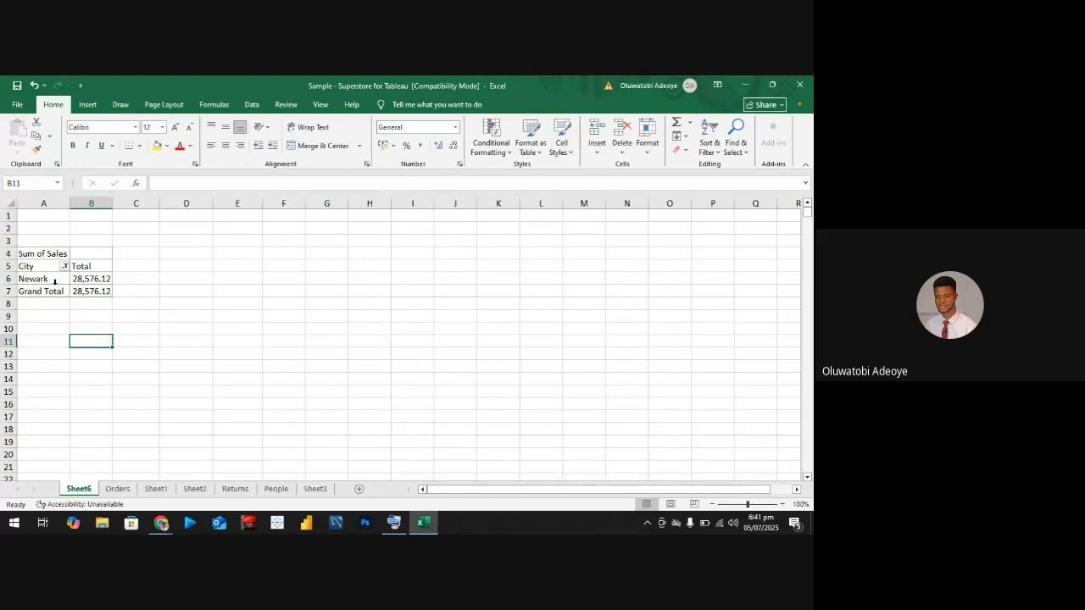
# Add Category to the pivot table's rows below City and filter it to Furniture only
pyautogui.click(98, 281)
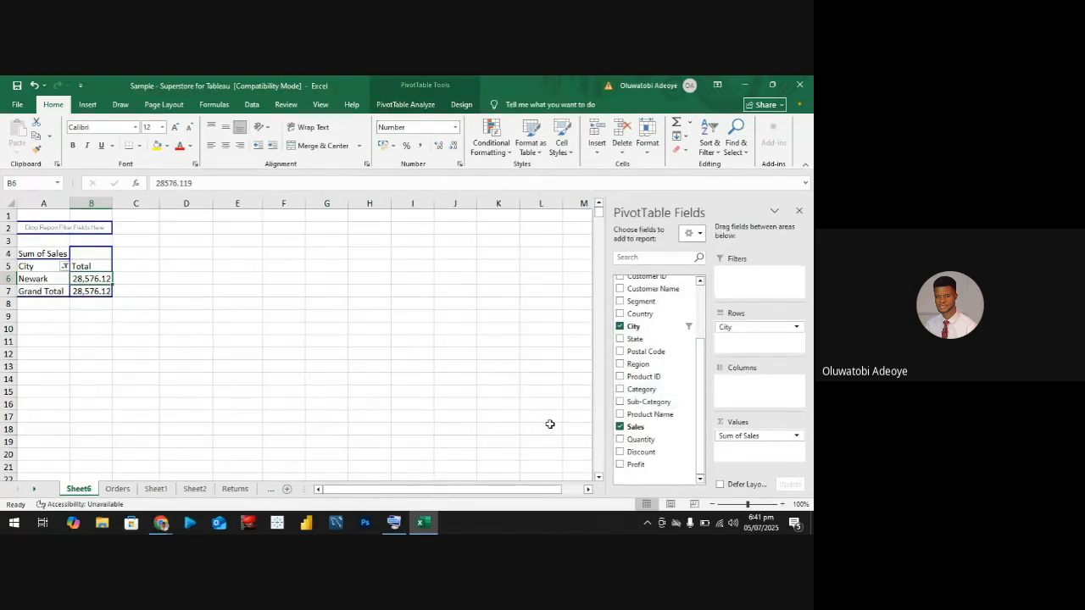
pyautogui.click(619, 390)
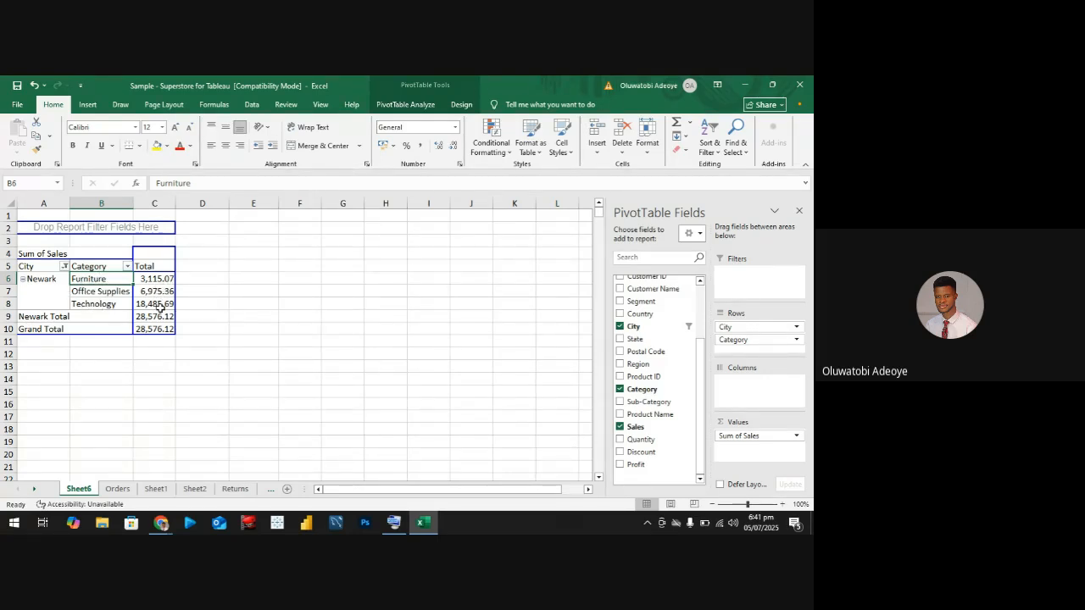
pyautogui.moveTo(166, 307)
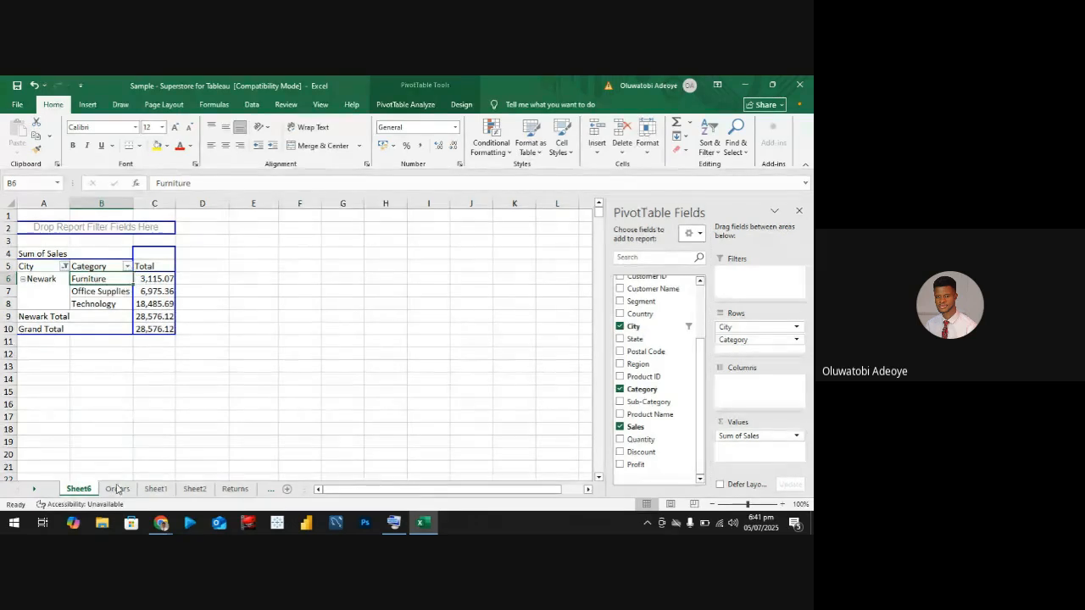
pyautogui.click(129, 269)
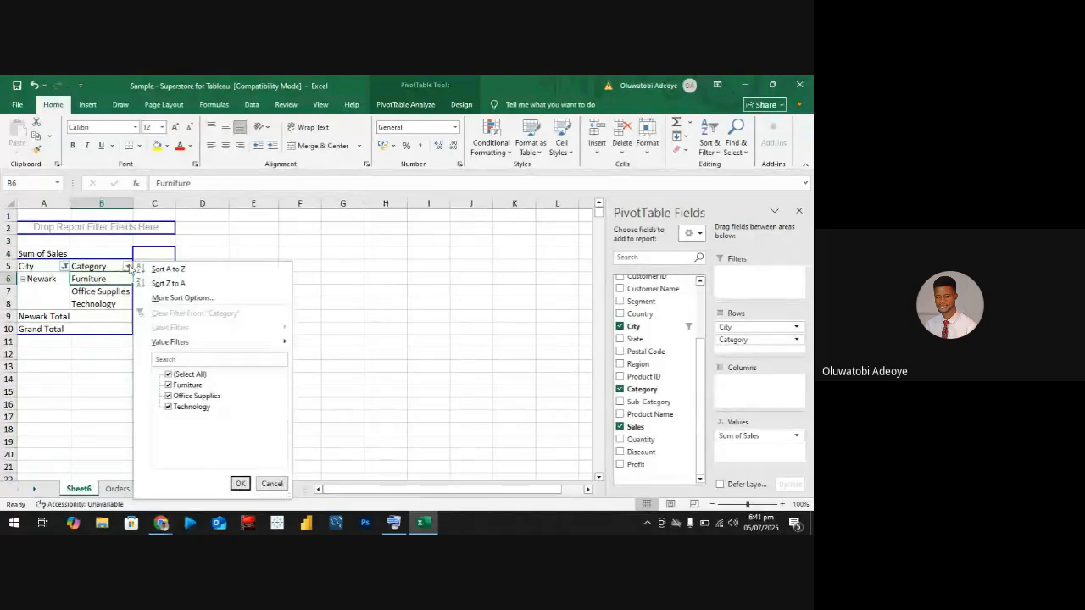
pyautogui.click(169, 374)
pyautogui.click(169, 385)
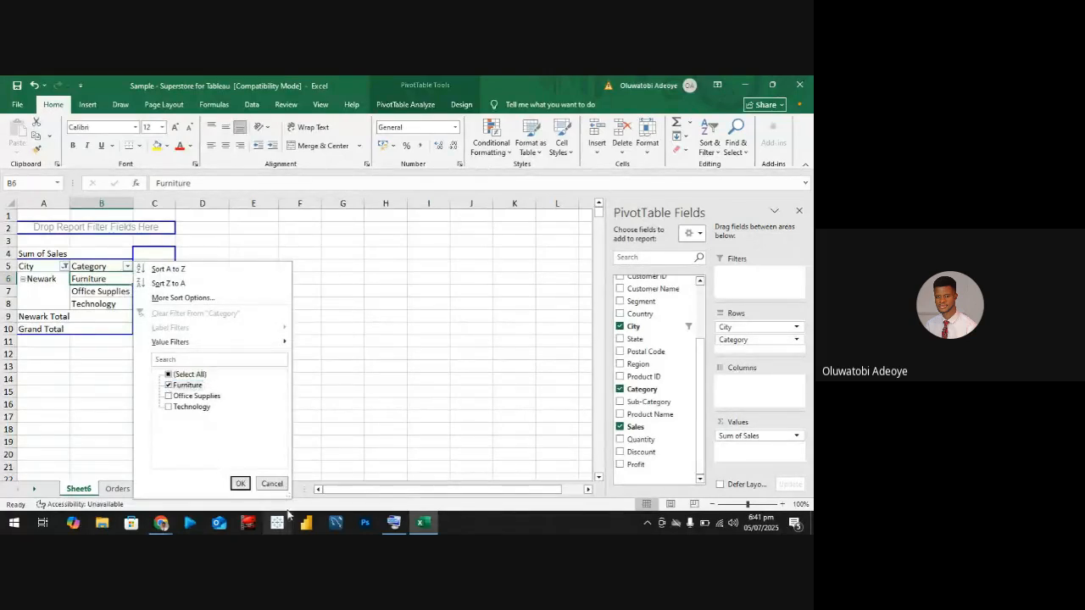
pyautogui.click(241, 483)
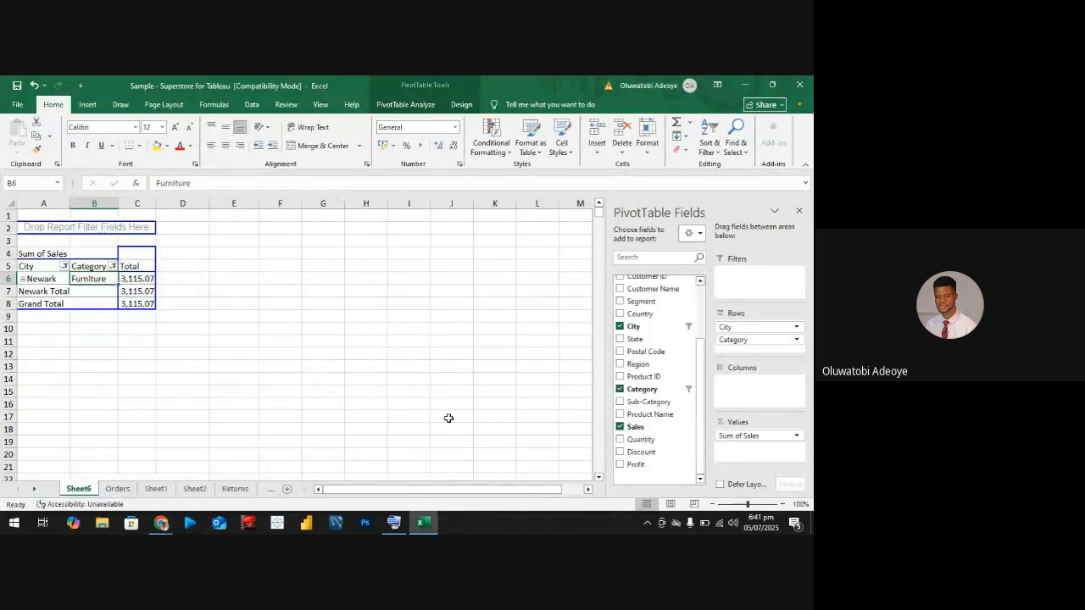
# Add the sum of Profit to the pivot table's values alongside Sum of Sales
pyautogui.click(166, 315)
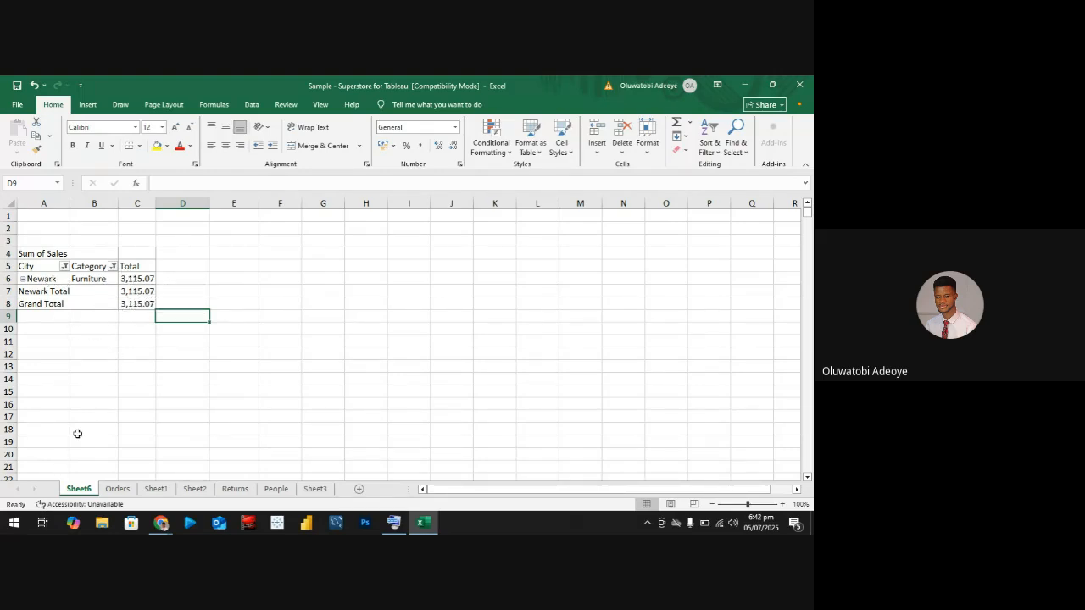
pyautogui.click(129, 293)
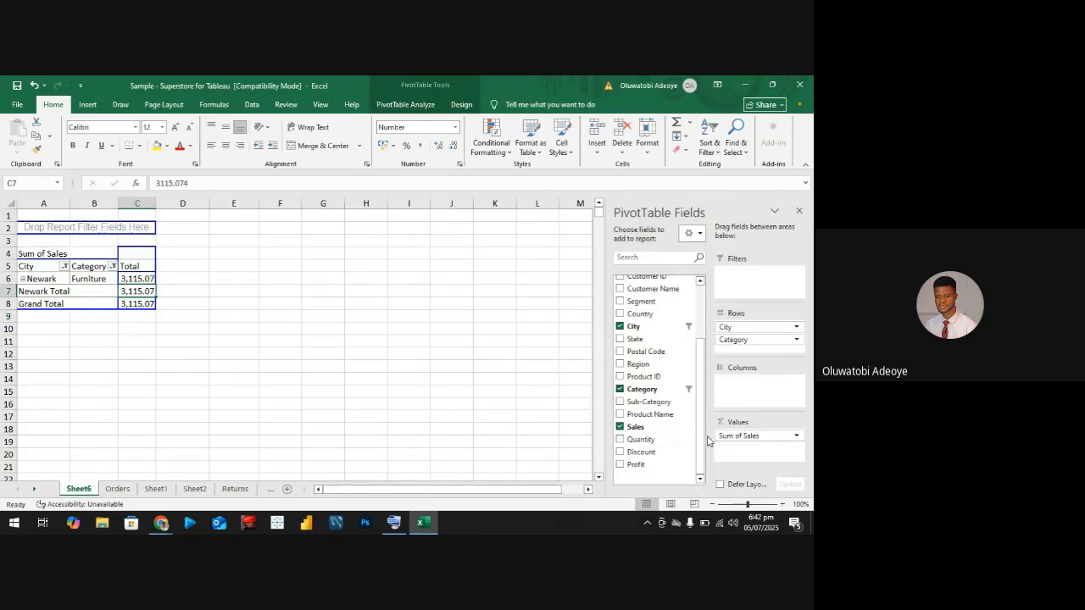
pyautogui.click(620, 465)
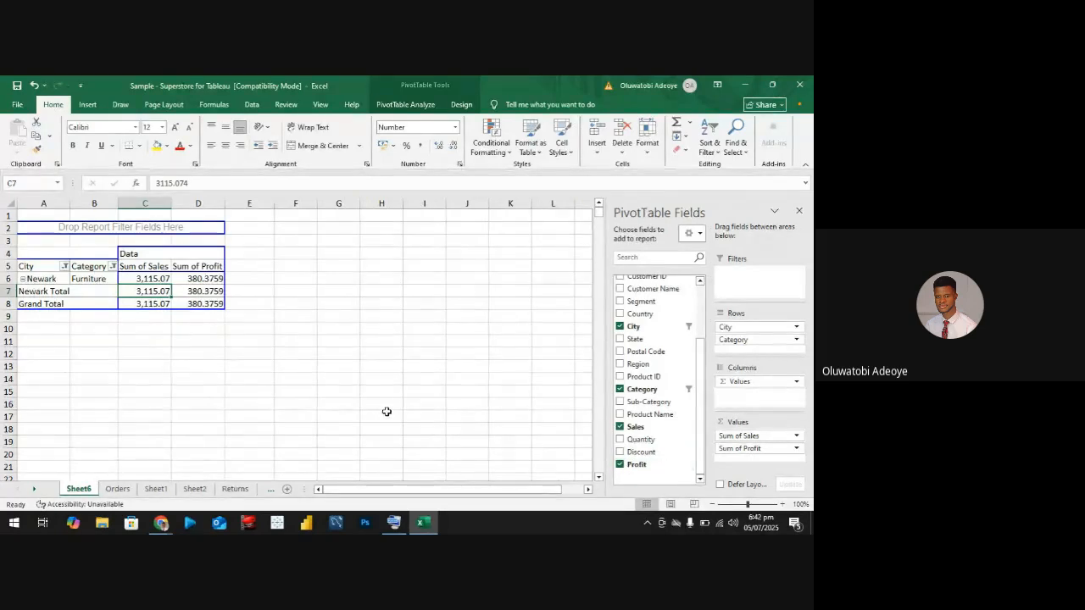
# Add Quantity to the pivot table's values and summarize it by Count
pyautogui.click(619, 439)
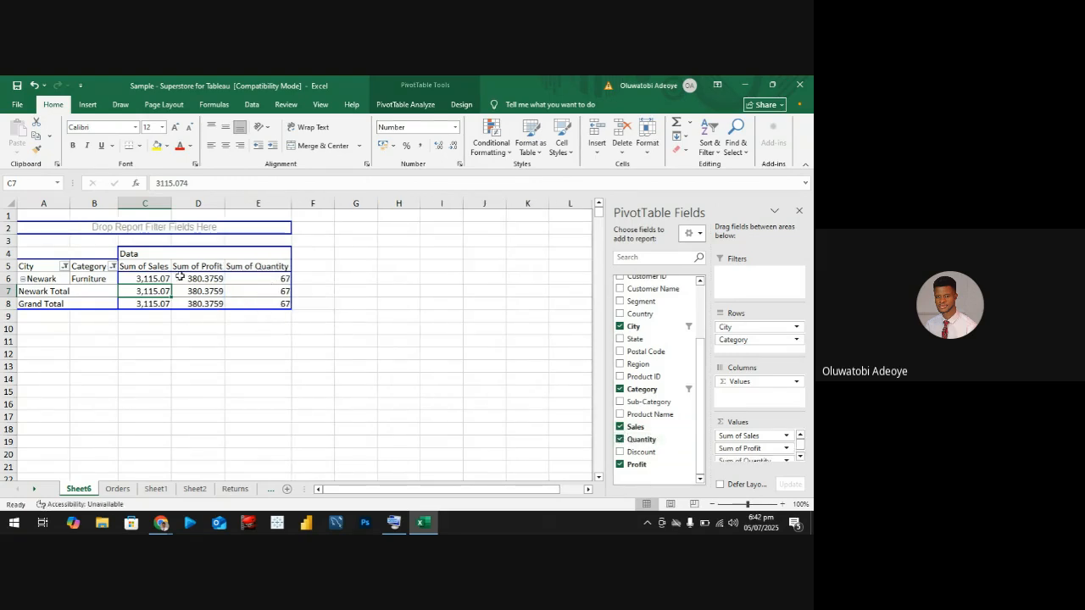
pyautogui.rightClick(275, 278)
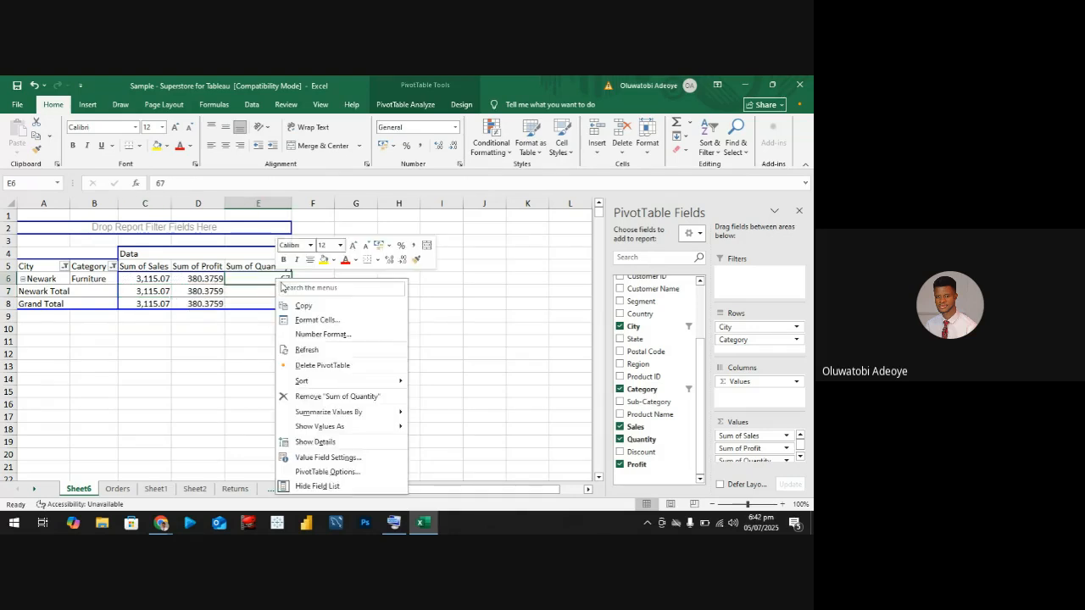
pyautogui.moveTo(377, 415)
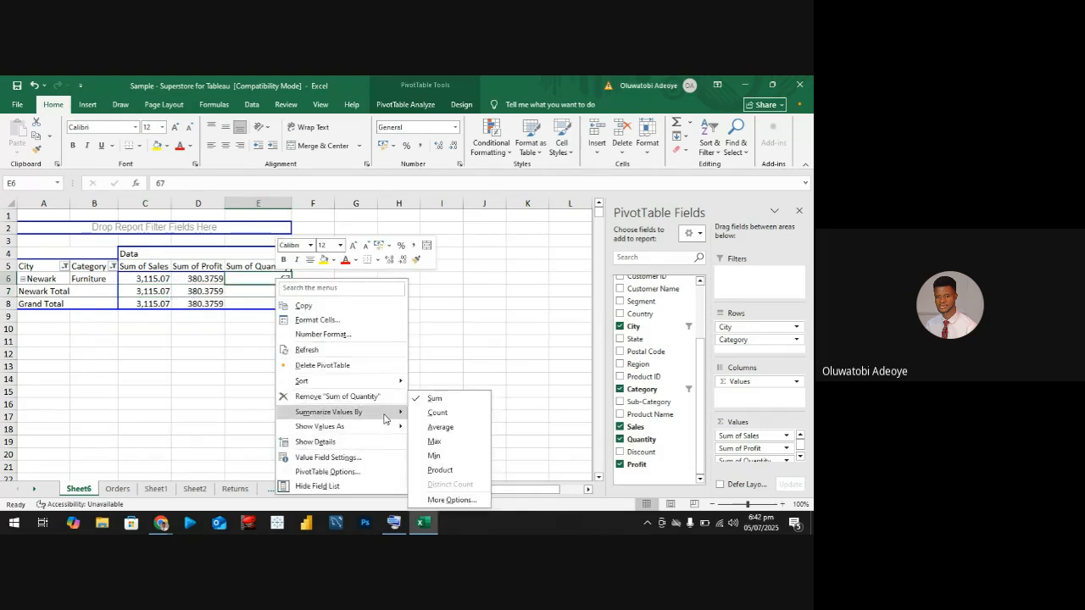
pyautogui.click(423, 412)
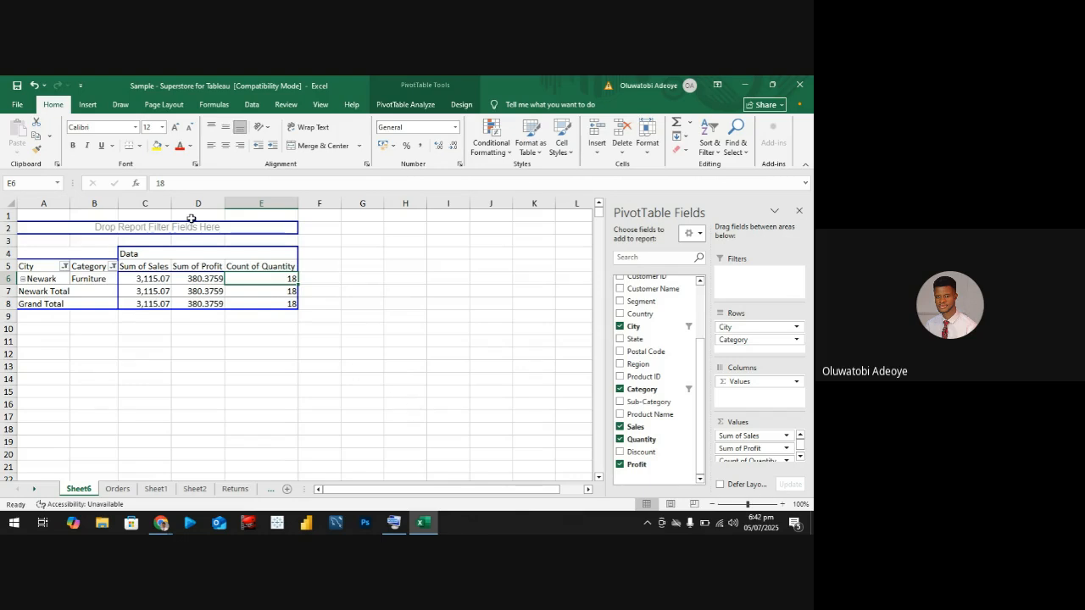
pyautogui.rightClick(240, 278)
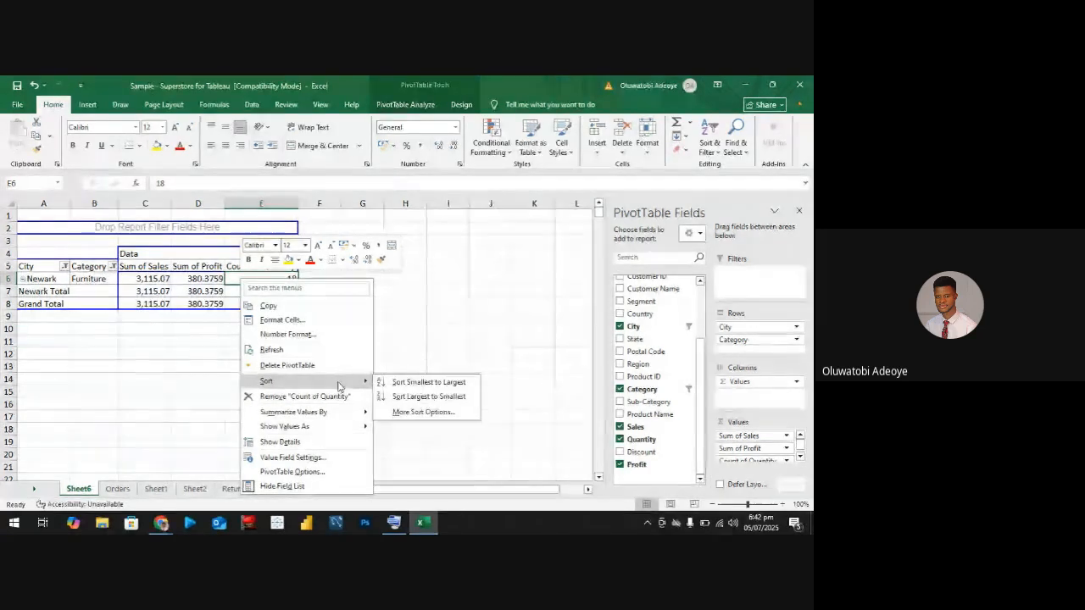
pyautogui.moveTo(330, 423)
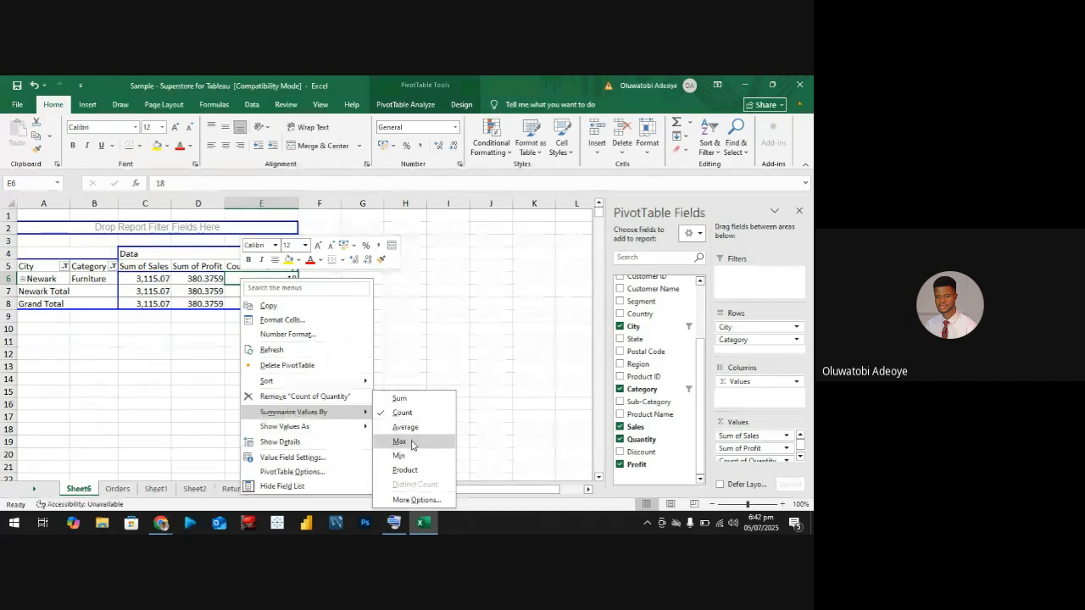
pyautogui.click(400, 412)
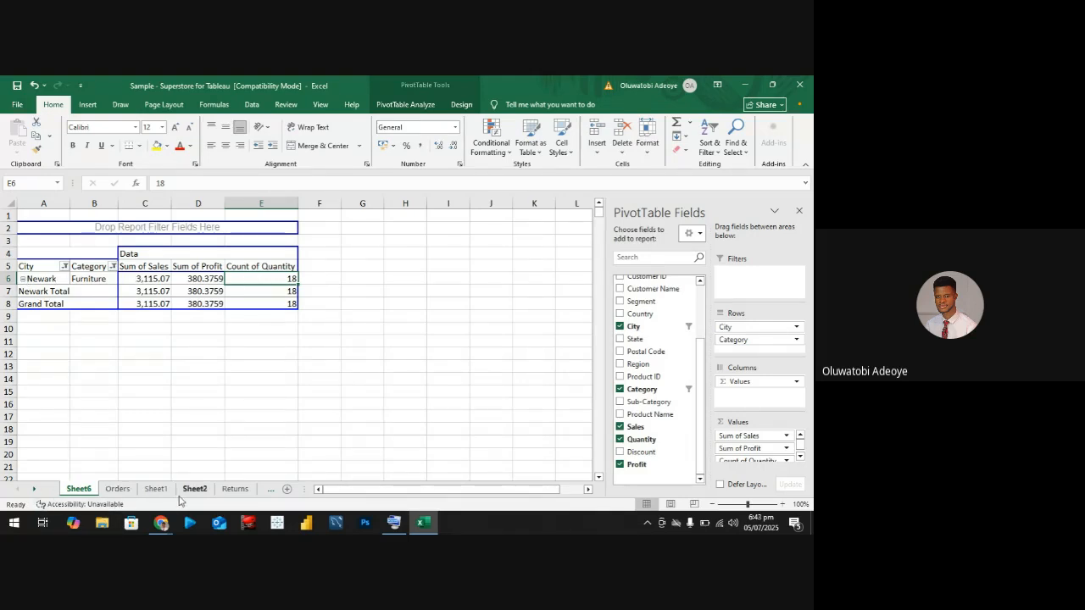
# Duplicate the Orders sheet, placing the copy directly after the original, and open the copy
pyautogui.click(117, 489)
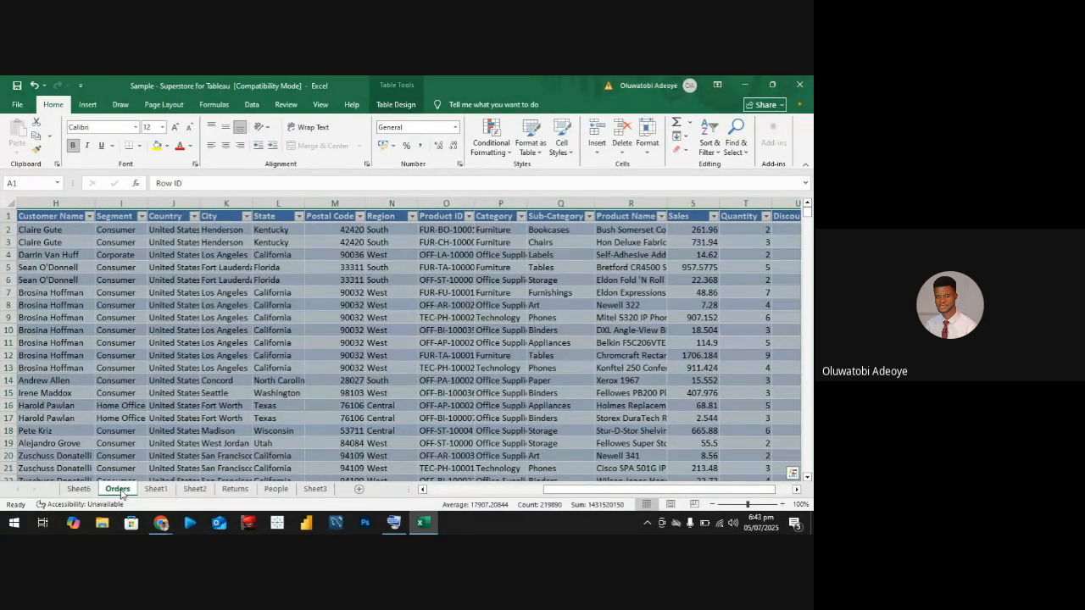
pyautogui.moveTo(122, 492); pyautogui.dragTo(150, 488)
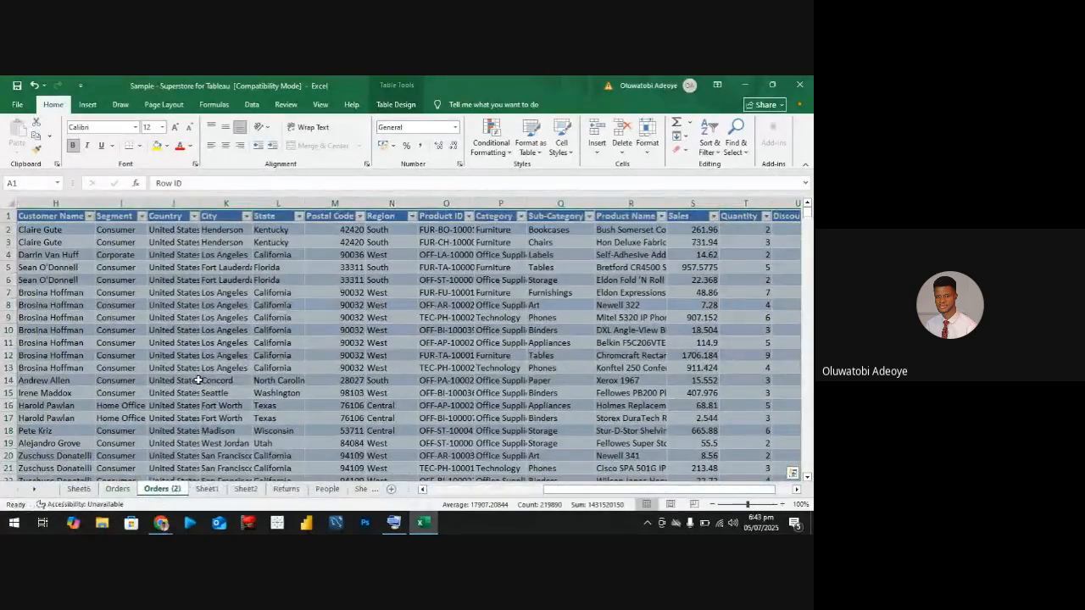
pyautogui.click(191, 381)
pyautogui.click(118, 492)
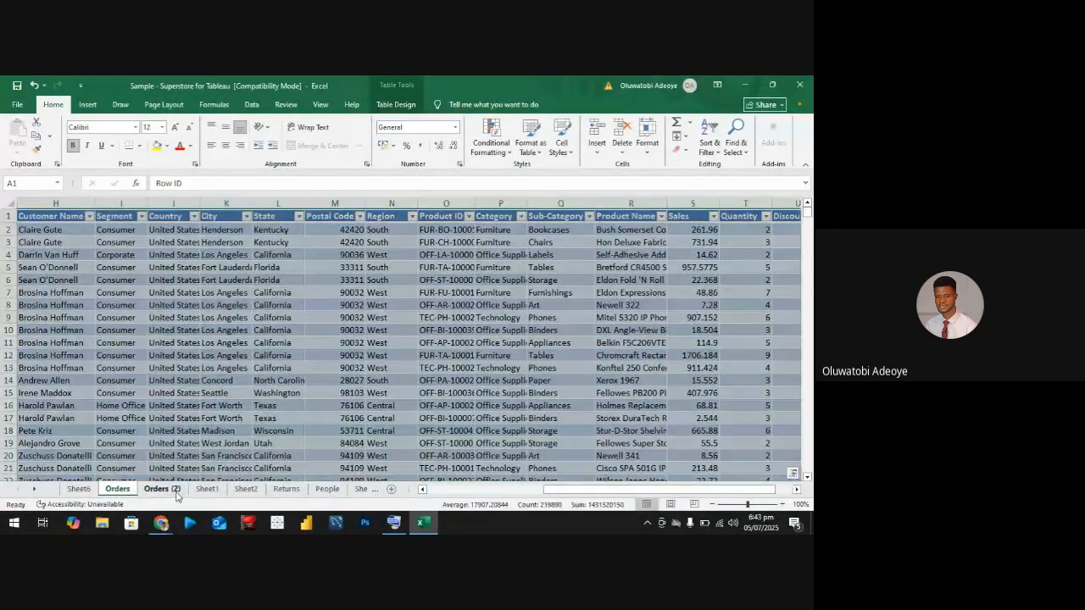
pyautogui.click(162, 489)
# Convert the whole table on the Orders (2) sheet to a normal range
pyautogui.click(256, 280)
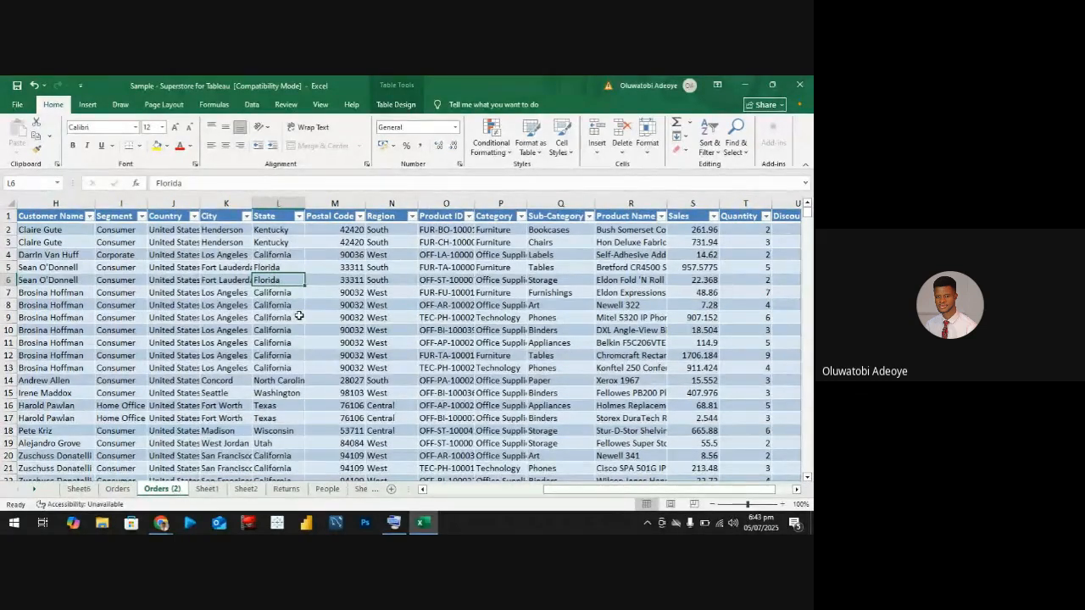
pyautogui.hotkey('ctrl', 'a')
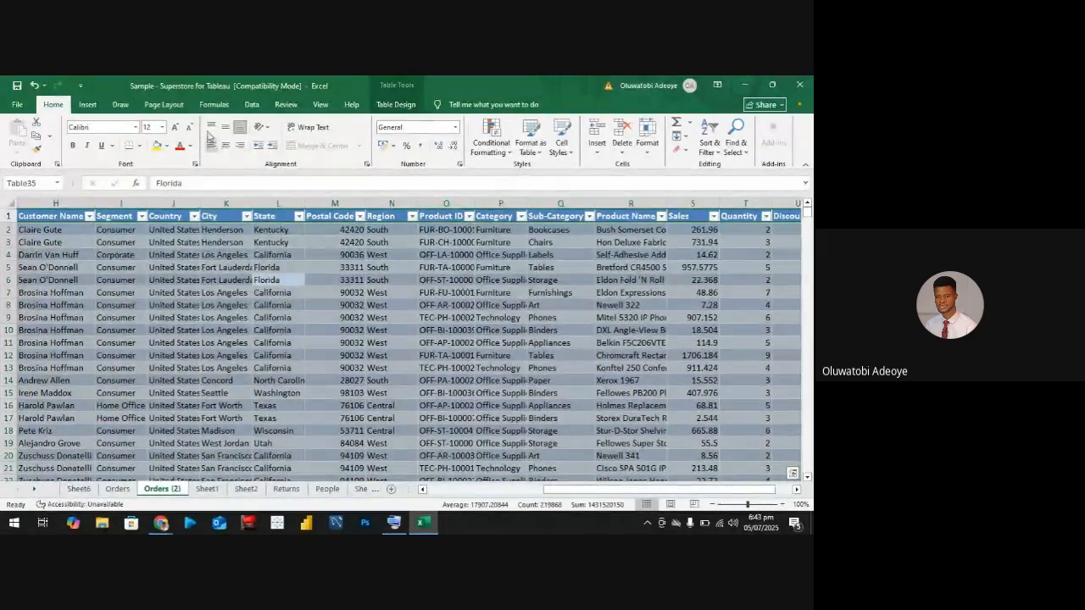
pyautogui.click(95, 109)
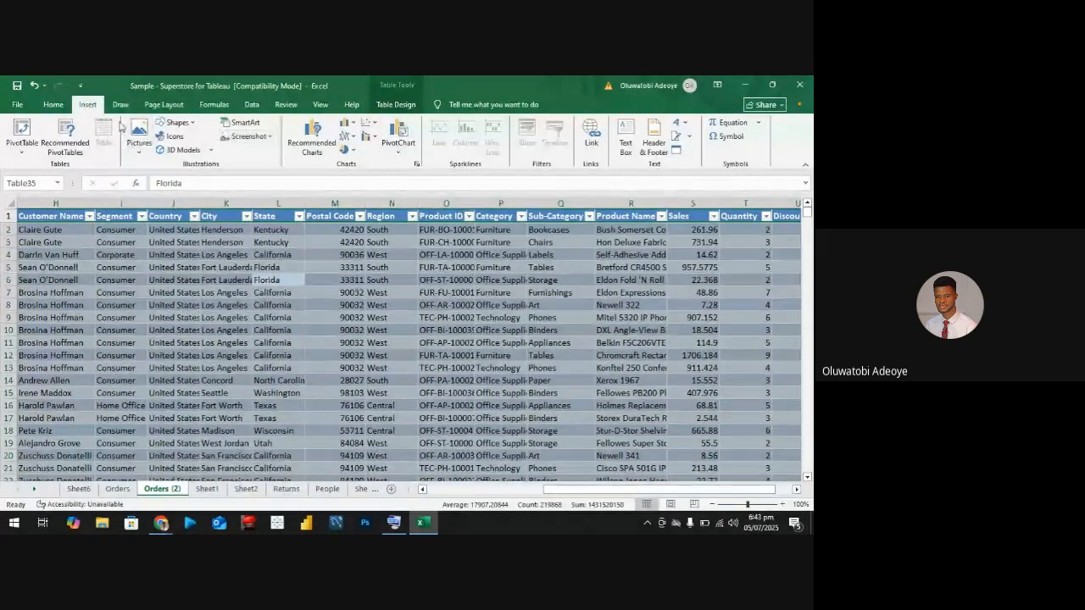
pyautogui.click(53, 106)
pyautogui.click(396, 106)
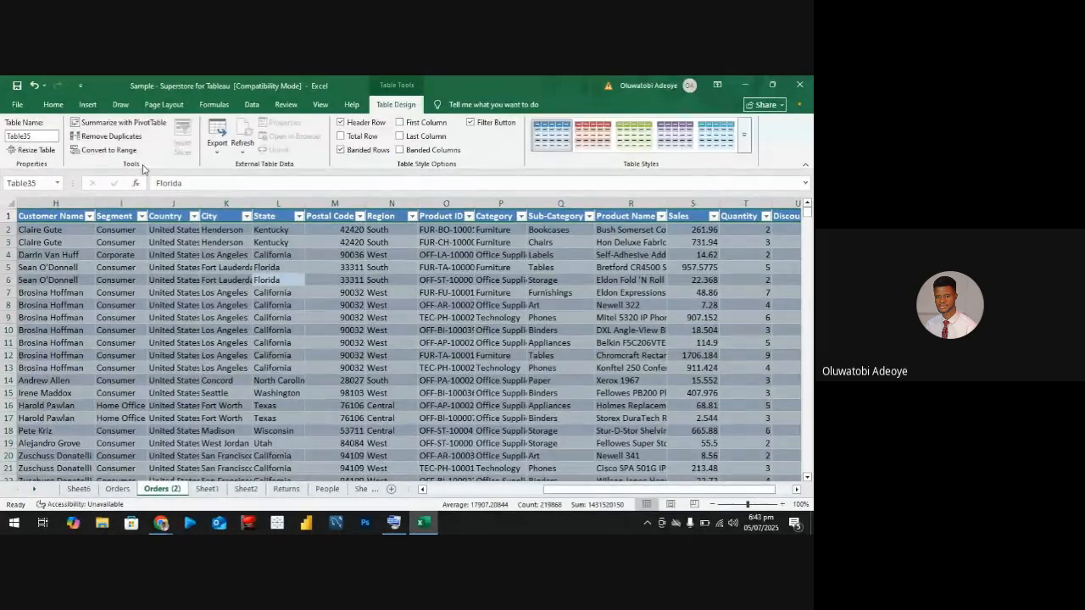
pyautogui.click(108, 150)
pyautogui.click(440, 328)
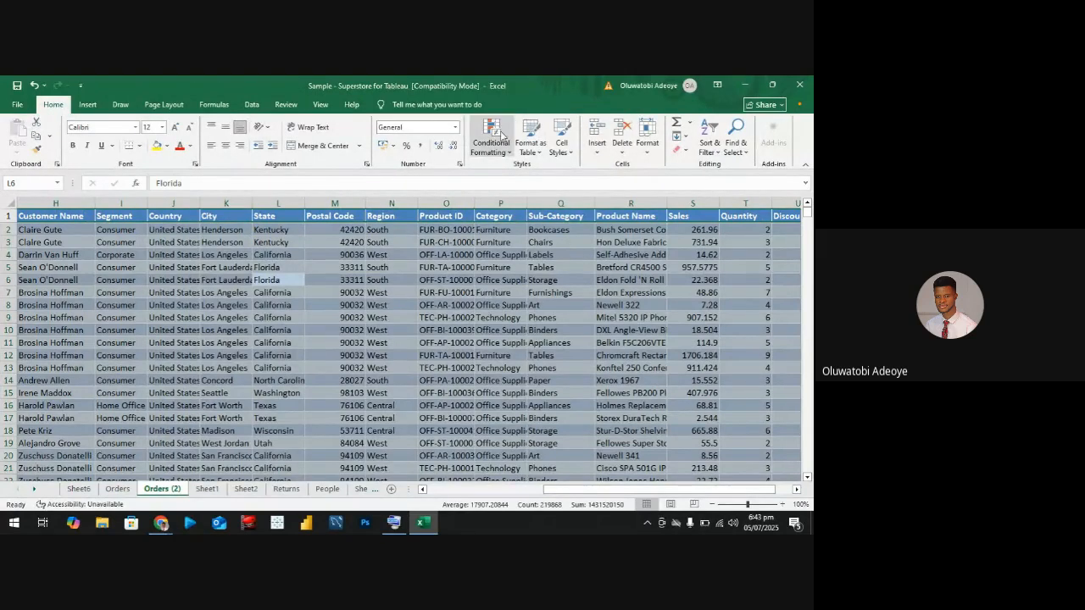
# Clear the formats from the data rows below the header on the Orders (2) sheet
pyautogui.click(647, 141)
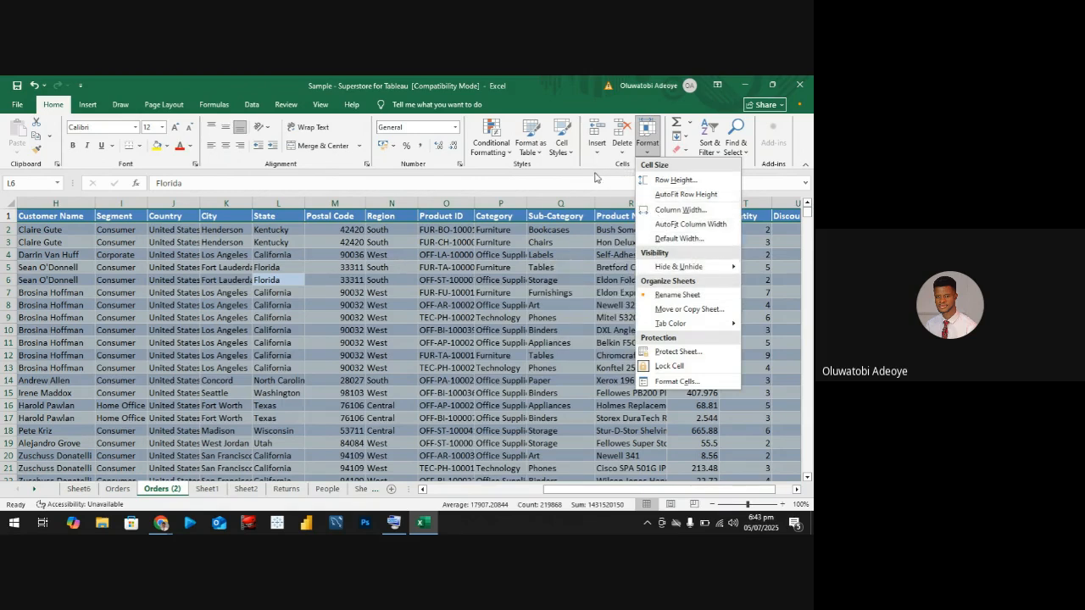
pyautogui.click(675, 149)
pyautogui.click(702, 181)
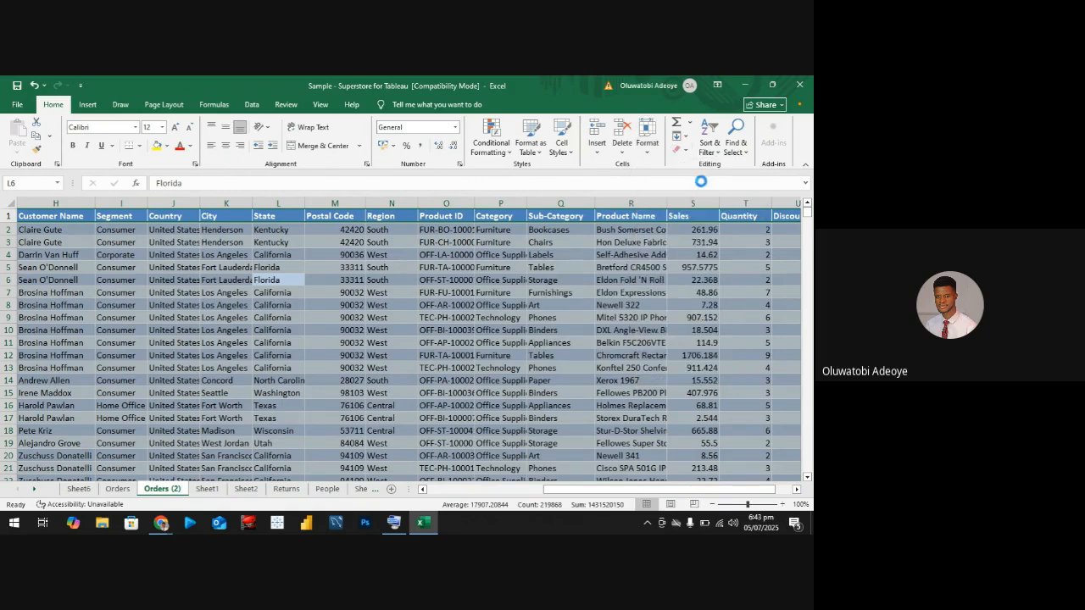
pyautogui.click(384, 303)
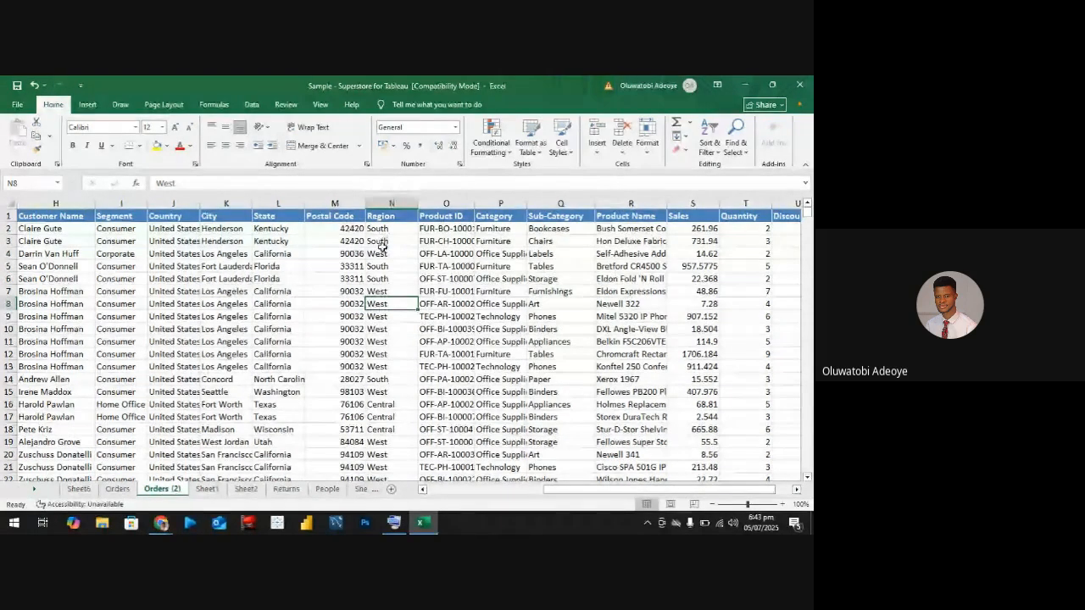
# AutoFit the column widths of the entire data range on the Orders (2) sheet
pyautogui.click(371, 266)
pyautogui.hotkey('ctrl', 'a')
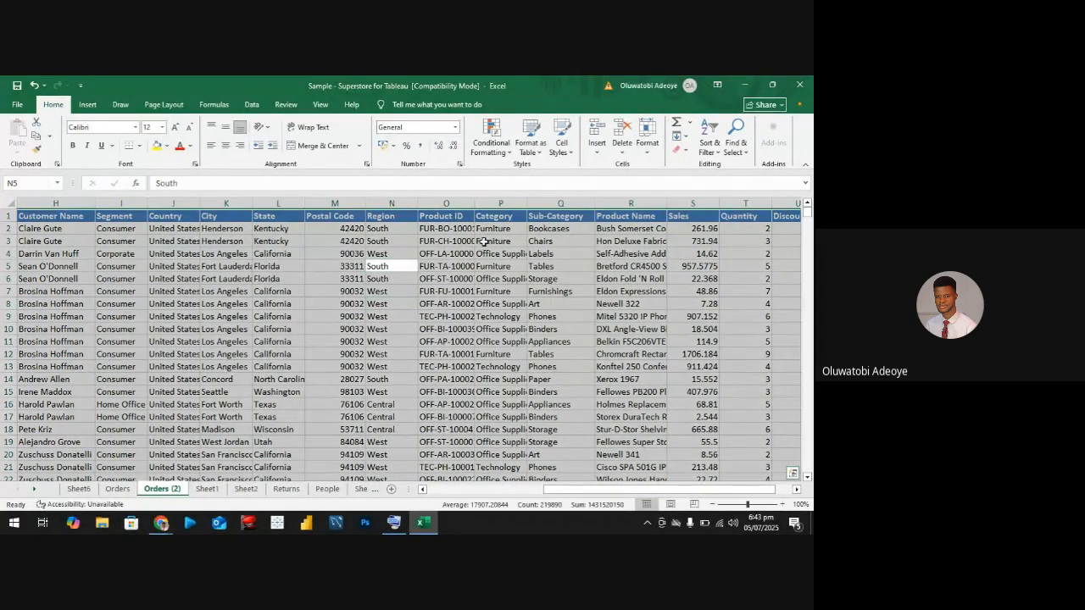
pyautogui.click(648, 146)
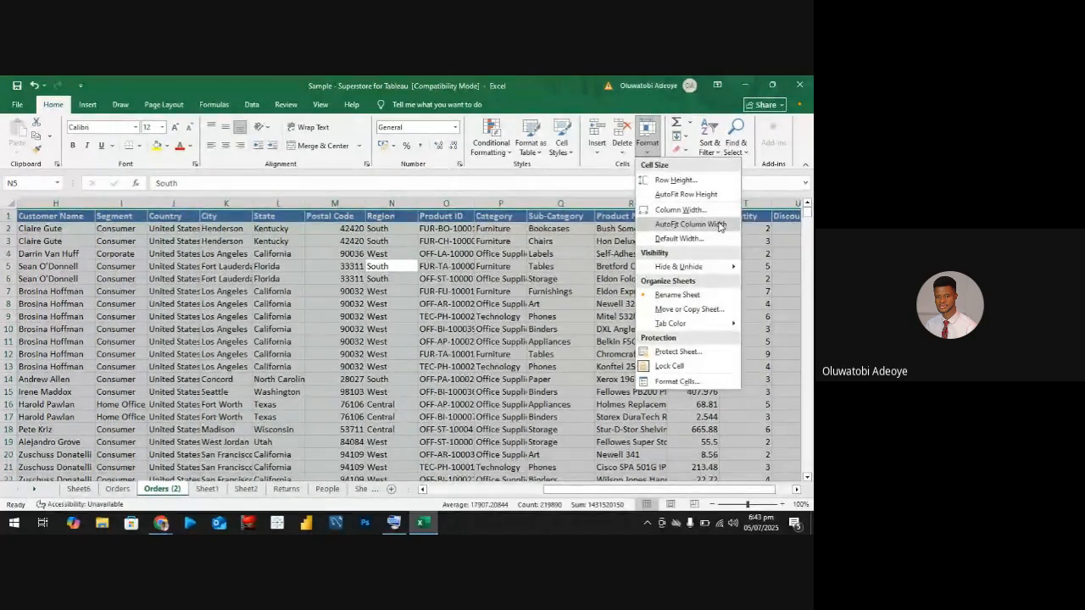
pyautogui.click(719, 224)
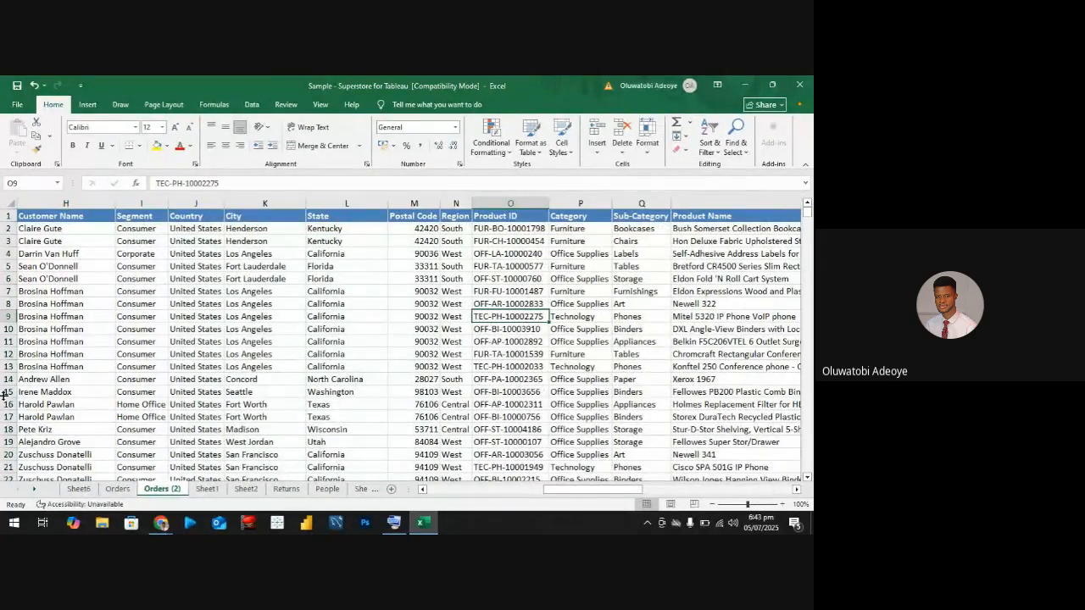
# Highlight all cells in the Orders (2) data that contain the text Newark with Light Red Fill with Dark Red Text
pyautogui.moveTo(598, 489); pyautogui.dragTo(398, 480)
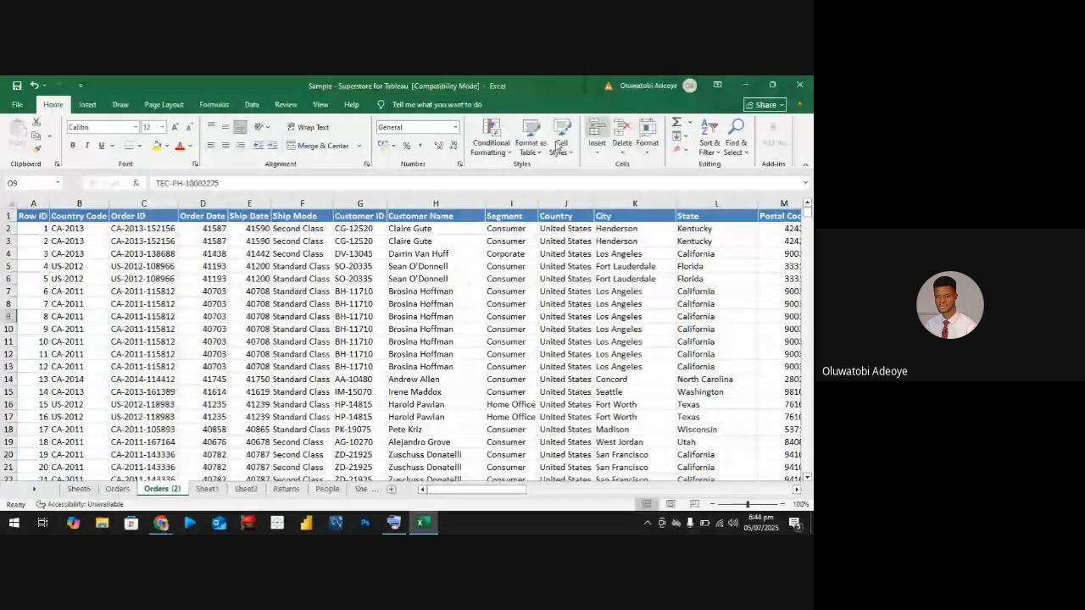
pyautogui.click(435, 352)
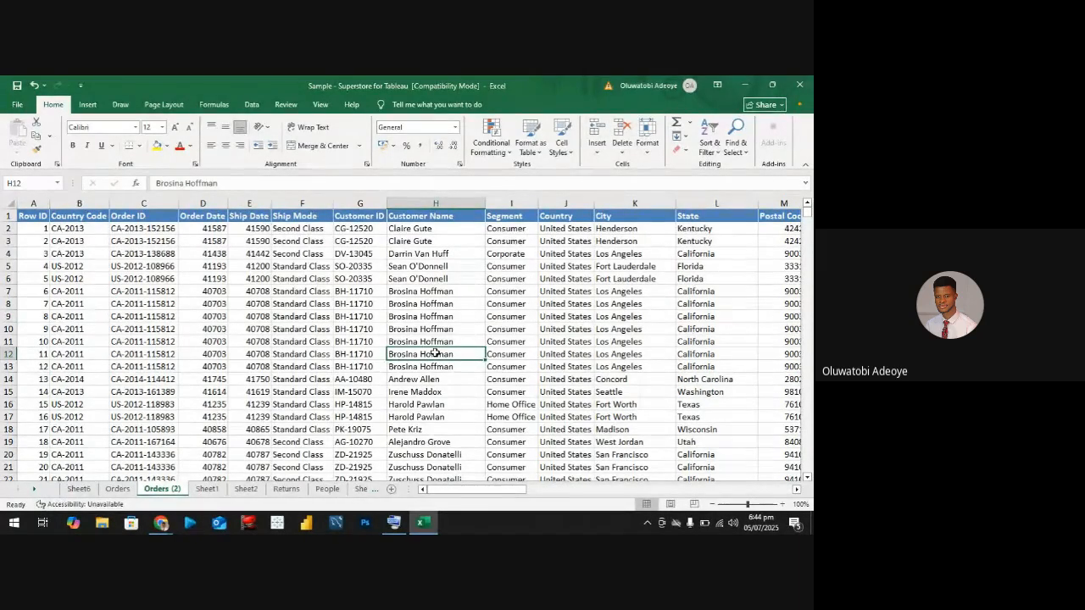
pyautogui.hotkey('ctrl', 'a')
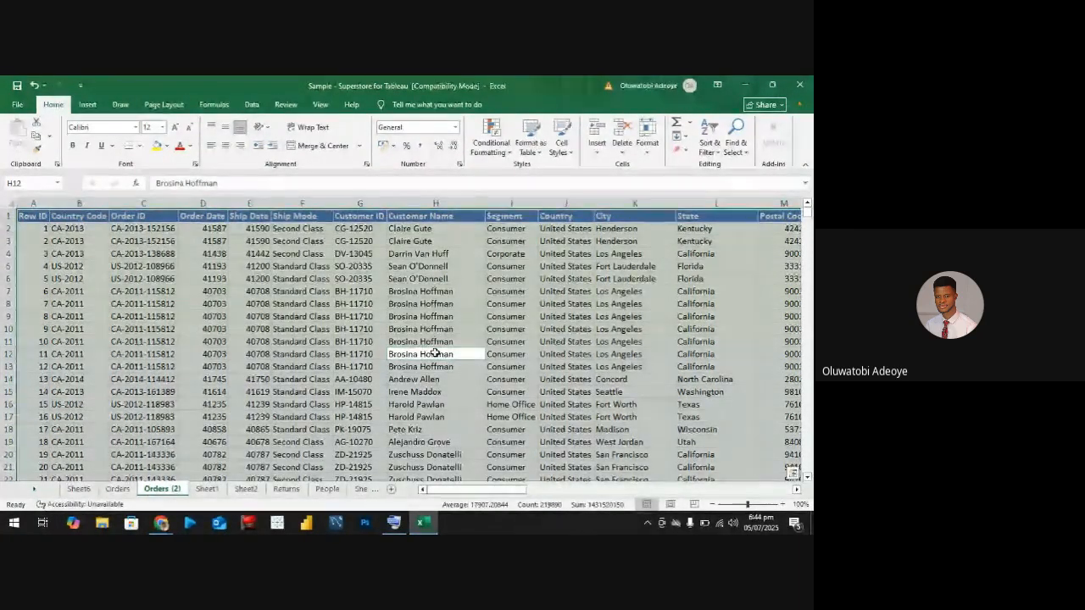
pyautogui.click(491, 143)
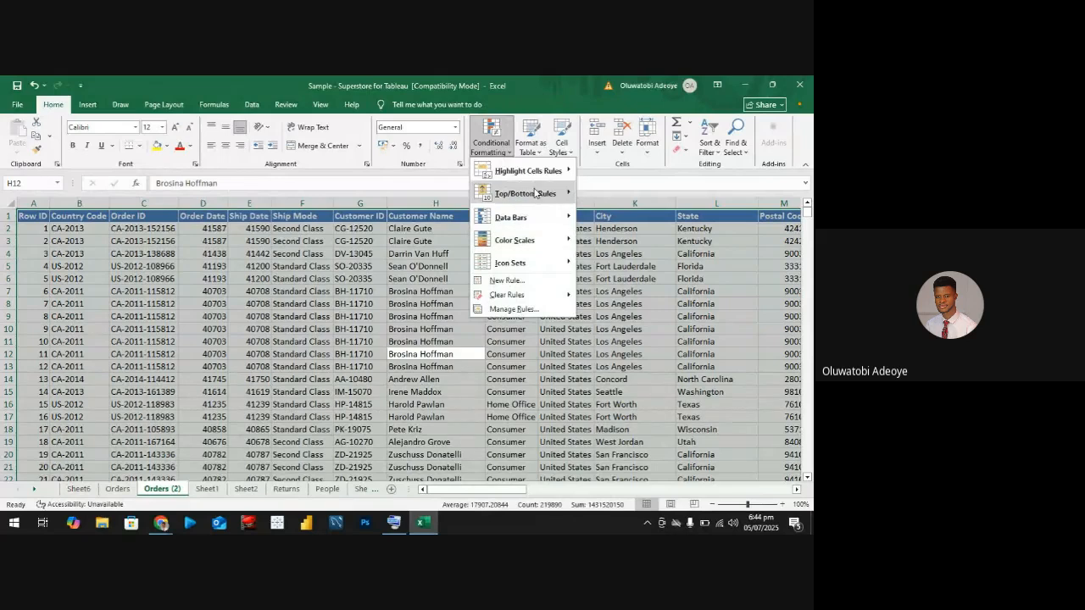
pyautogui.moveTo(542, 172)
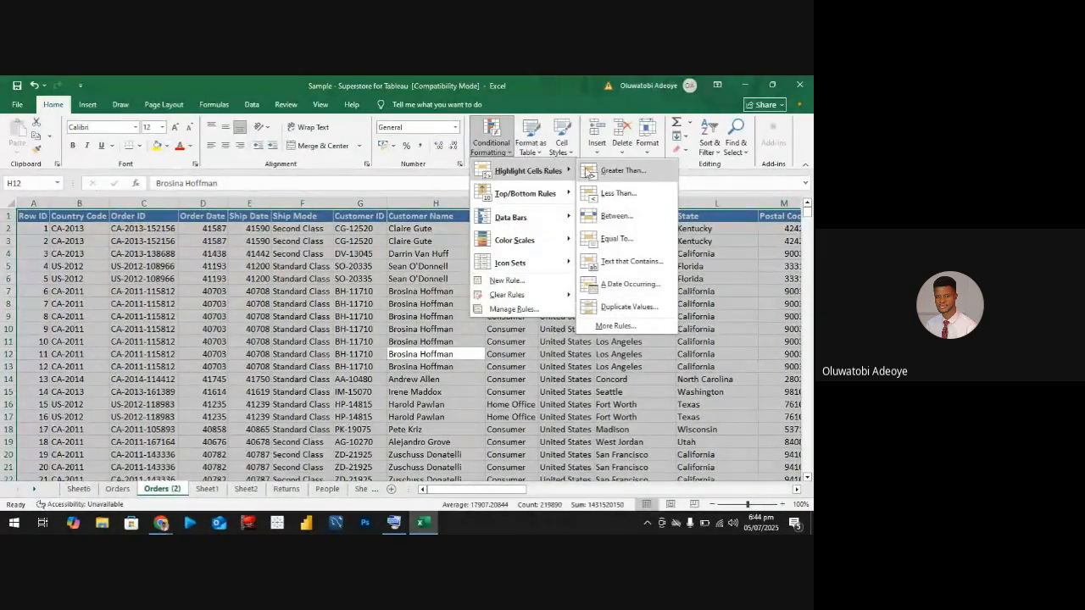
pyautogui.click(621, 262)
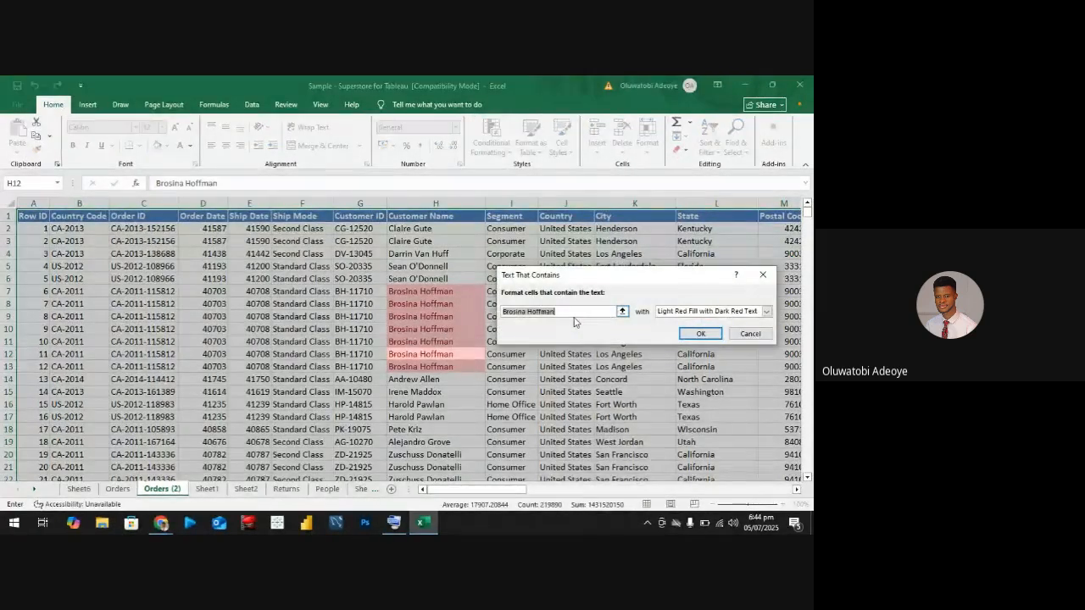
pyautogui.write('N')
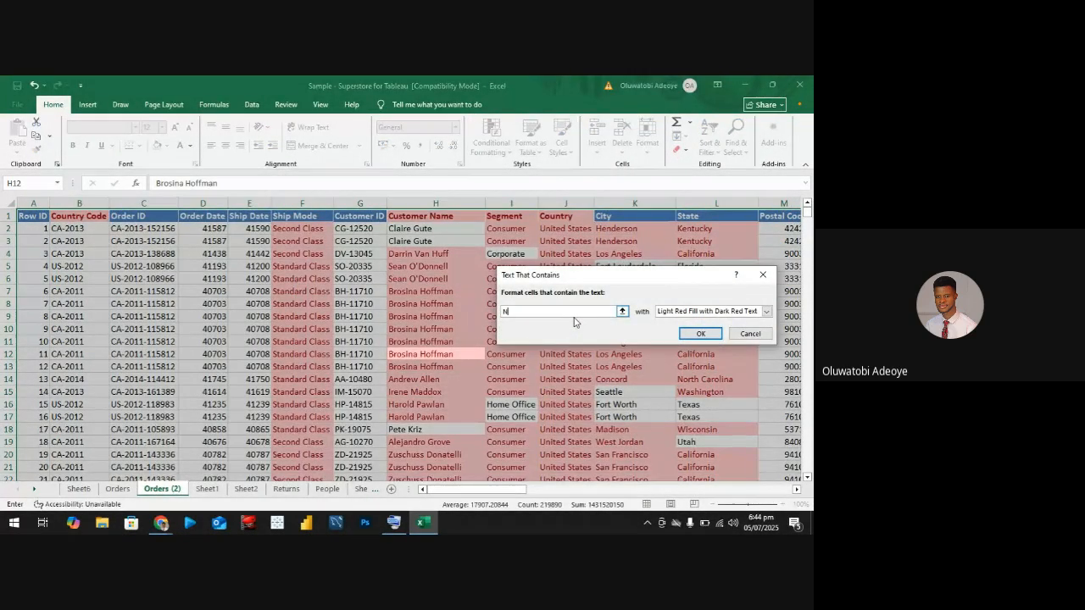
pyautogui.write('ewa')
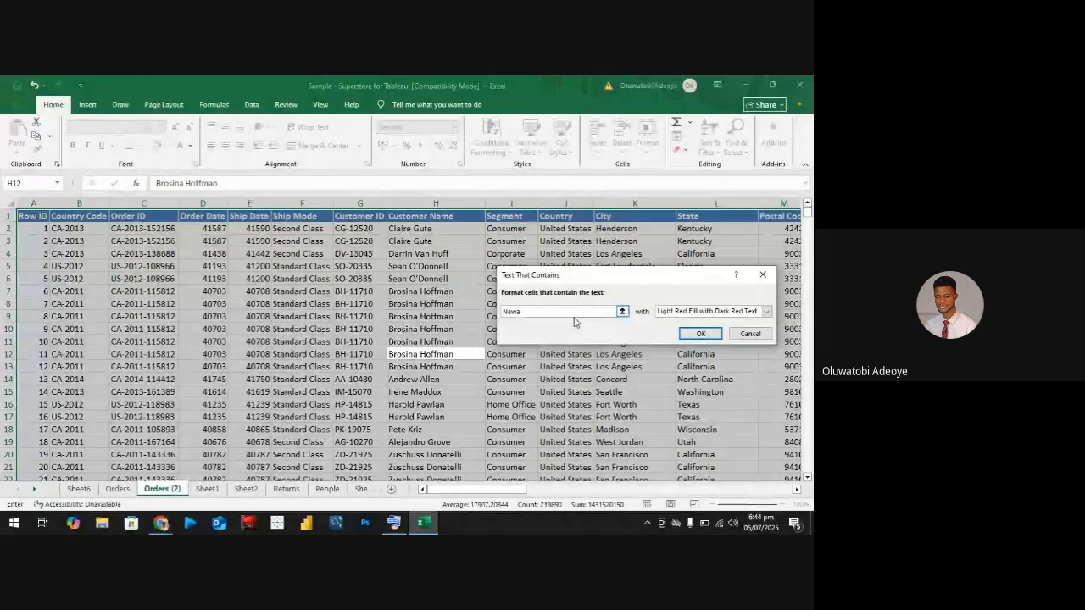
pyautogui.write('rk')
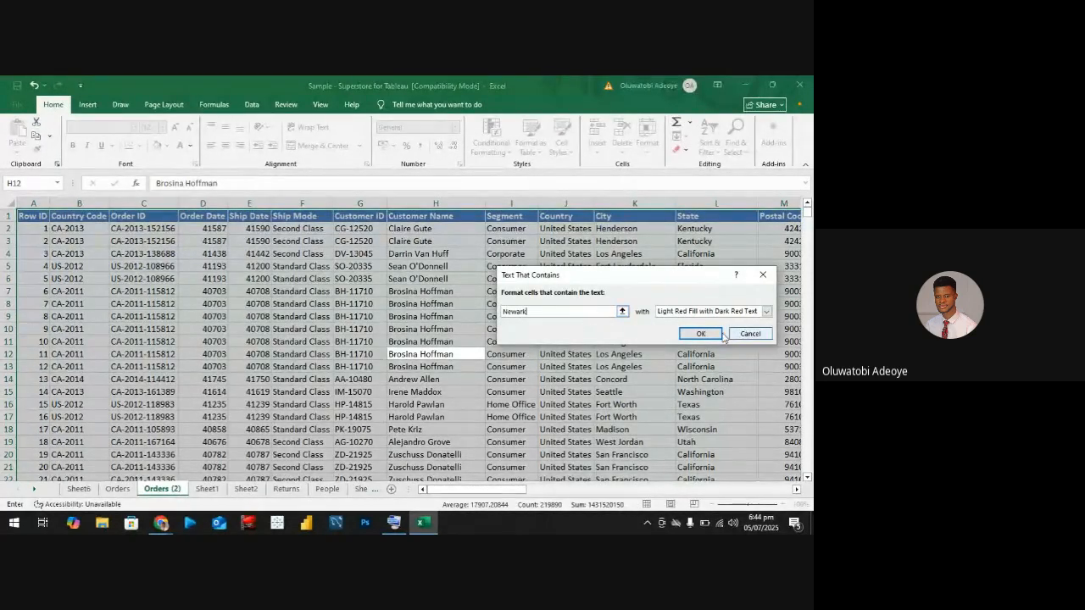
pyautogui.click(721, 334)
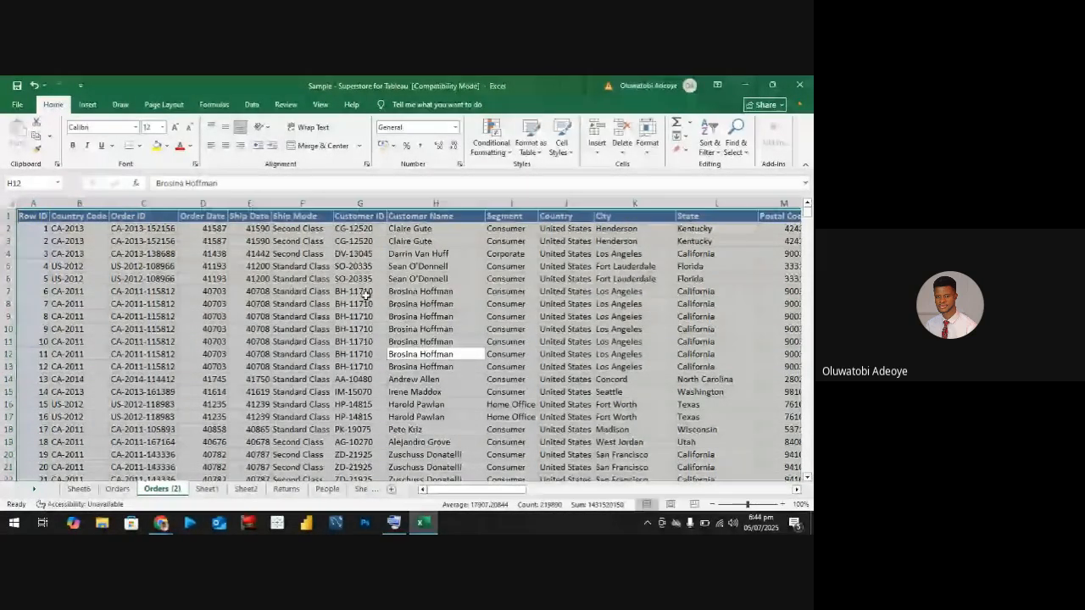
pyautogui.click(214, 278)
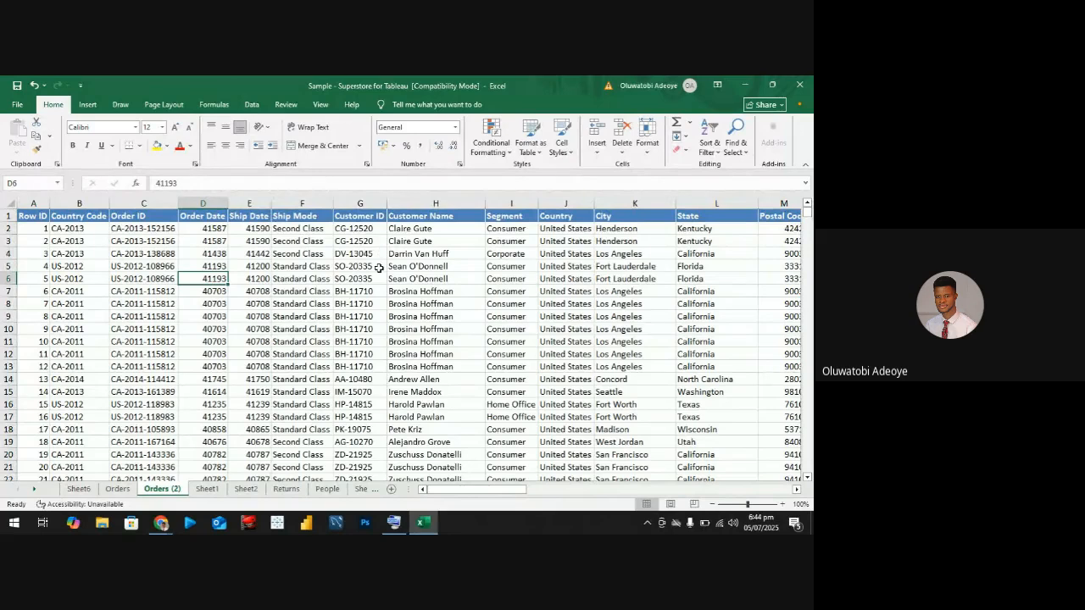
pyautogui.scroll(-4, 379, 268)
pyautogui.scroll(4, 379, 268)
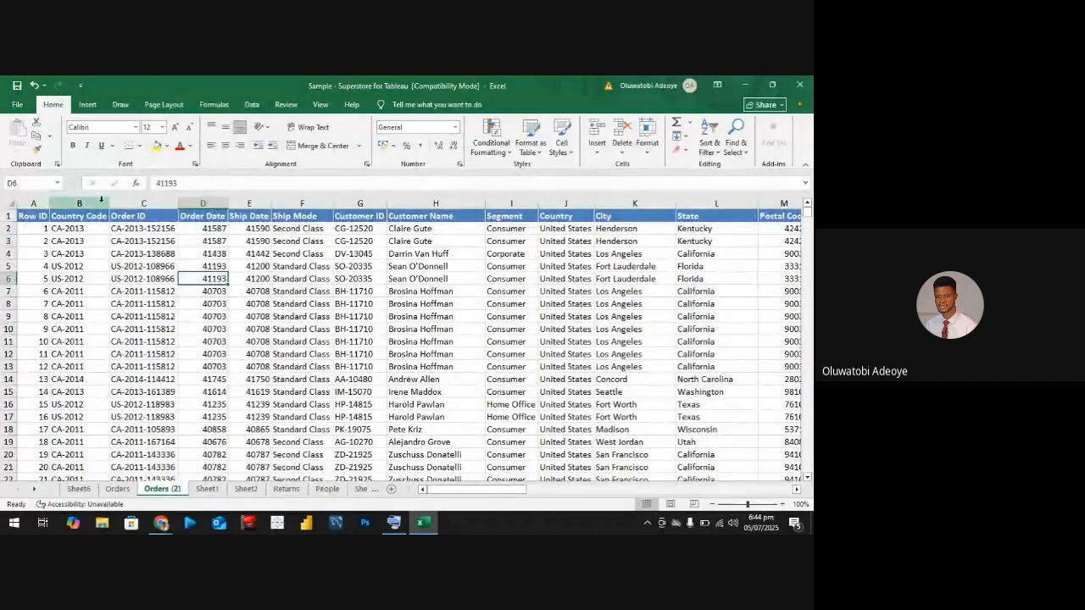
# Convert the entire Orders (2) data range into a table with headers
pyautogui.click(84, 276)
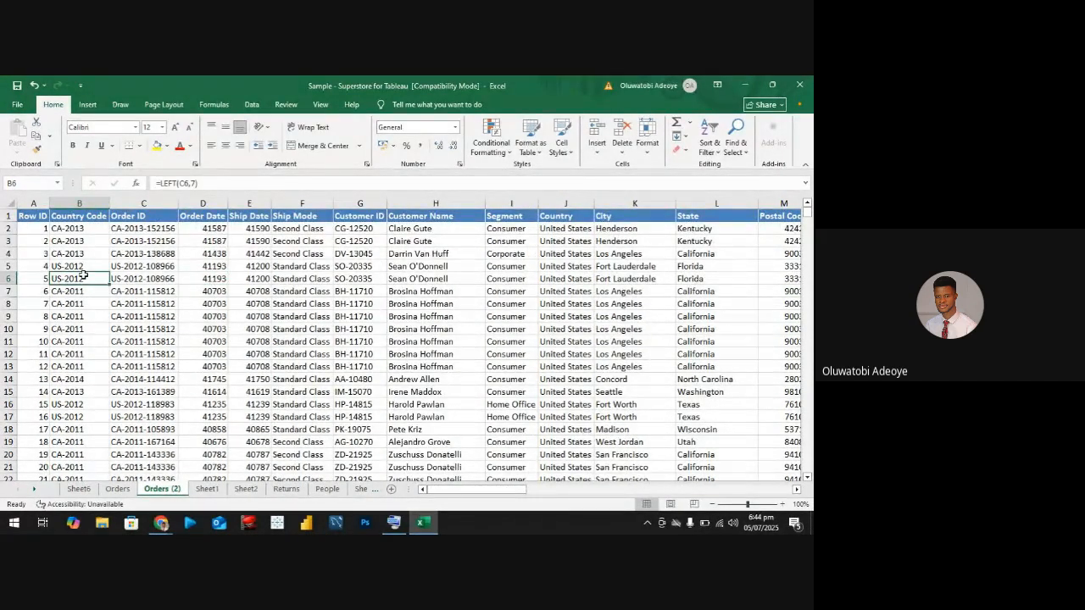
pyautogui.hotkey('ctrl', 'a')
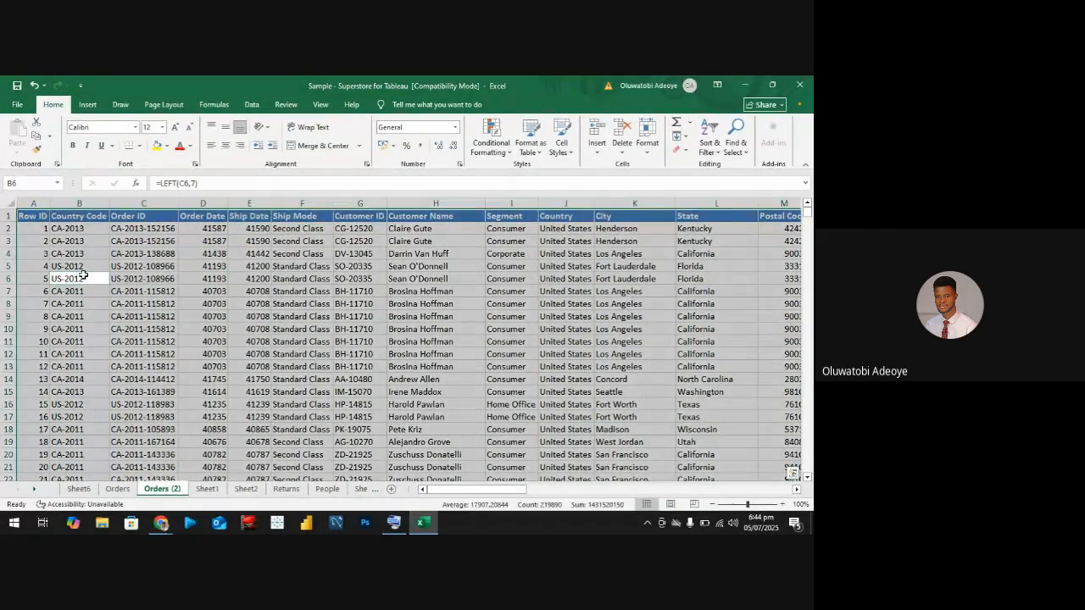
pyautogui.click(88, 106)
pyautogui.click(102, 134)
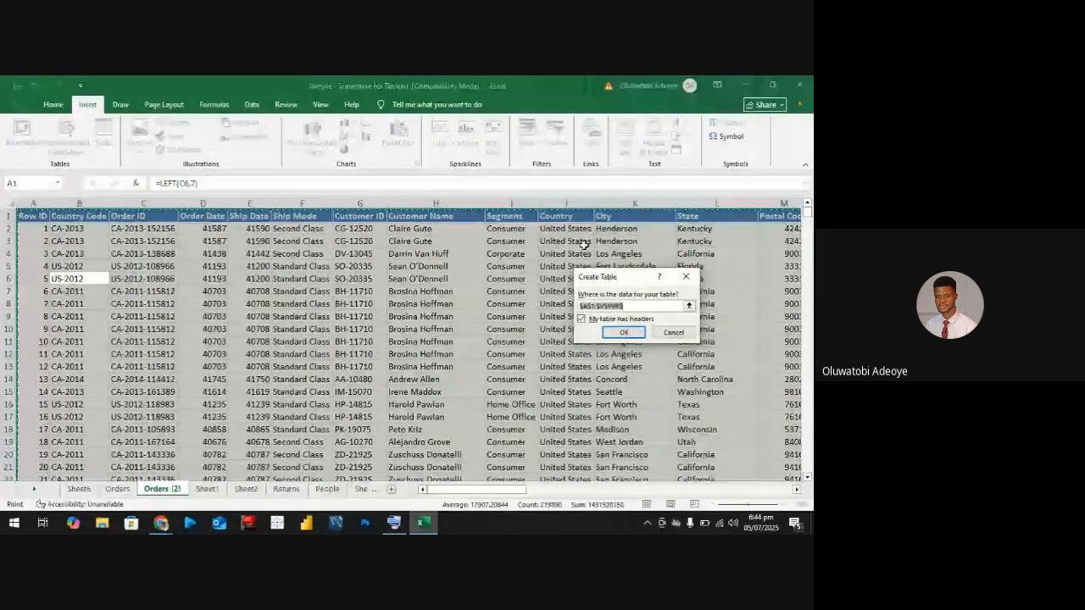
pyautogui.click(624, 332)
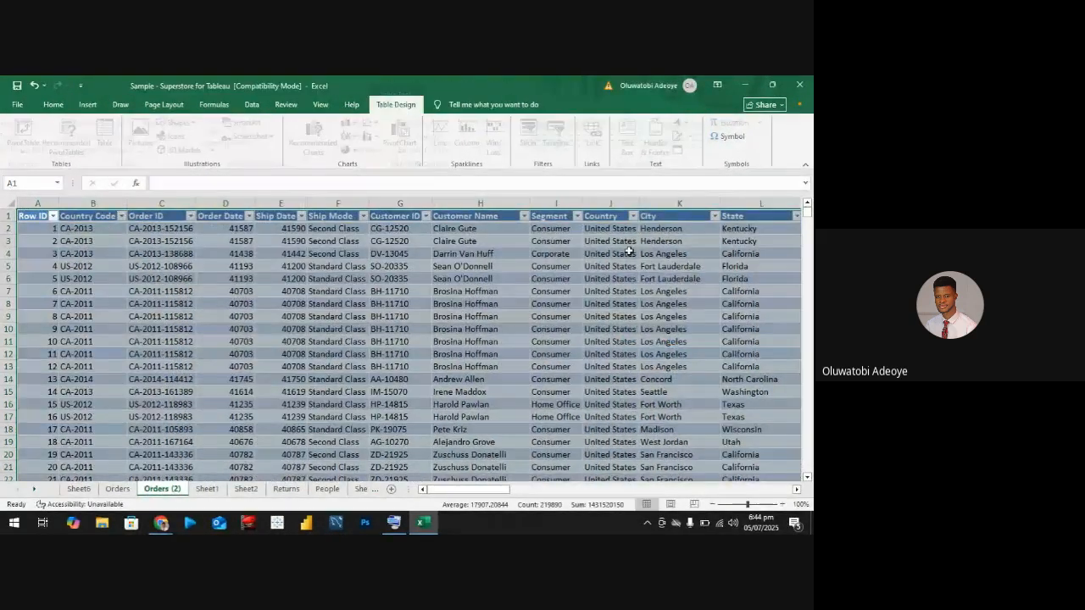
# Apply the plain, uncoloured first Light table style to the Orders (2) table
pyautogui.scroll(4, 638, 139)
pyautogui.scroll(-3, 669, 140)
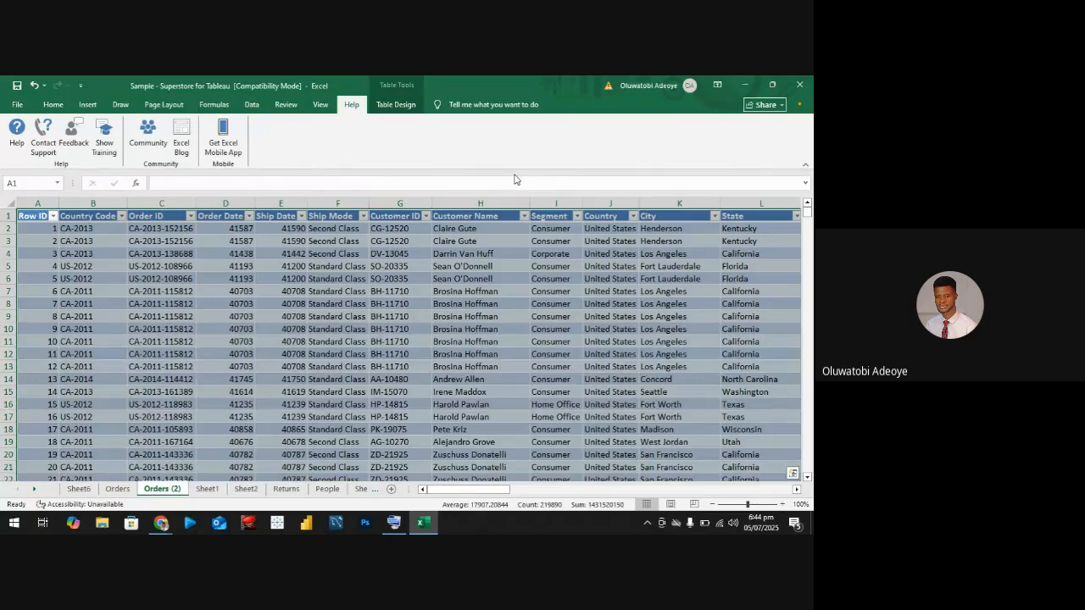
pyautogui.click(391, 105)
pyautogui.click(744, 144)
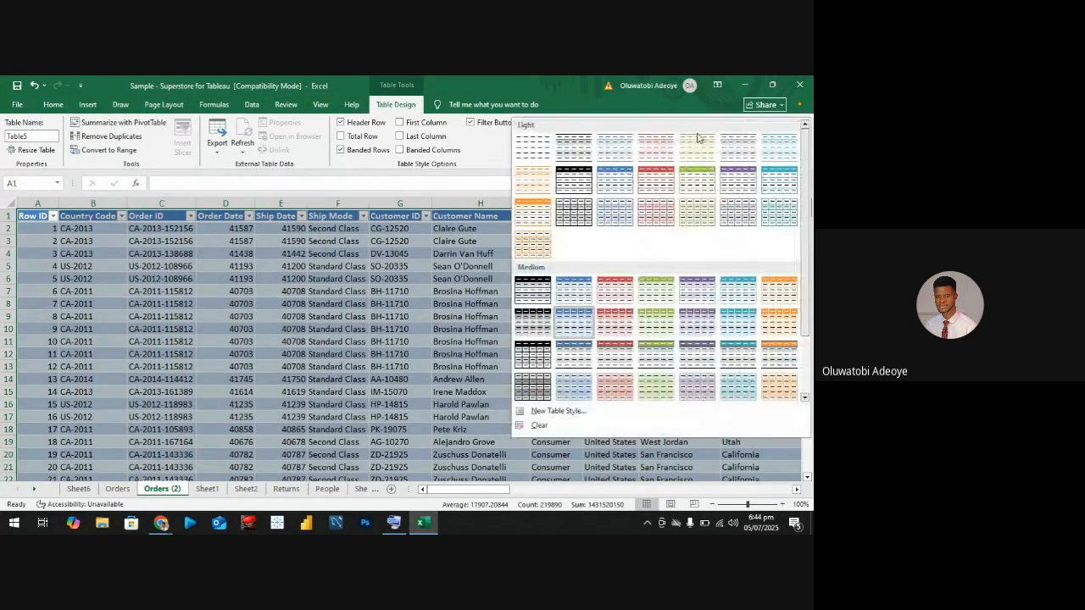
pyautogui.click(537, 156)
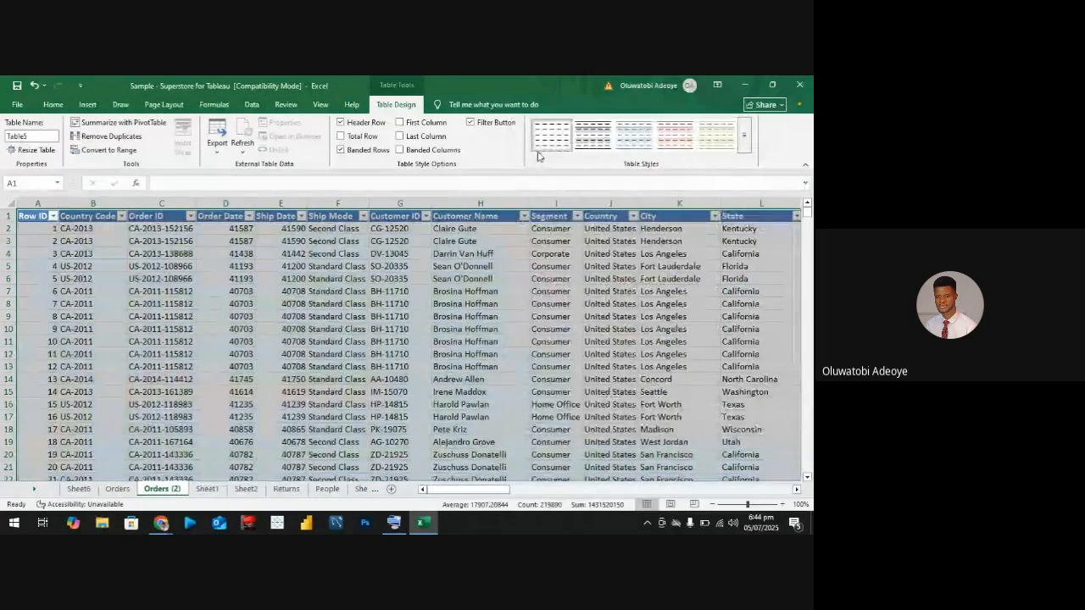
pyautogui.click(385, 292)
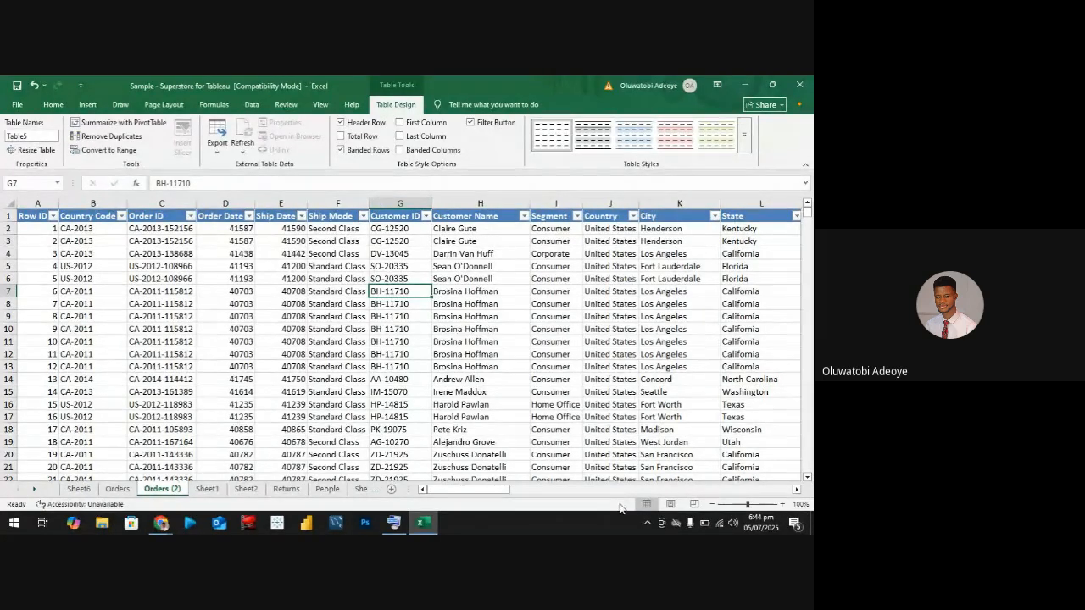
# Filter the City column of the Orders (2) table to show only Newark records
pyautogui.click(632, 216)
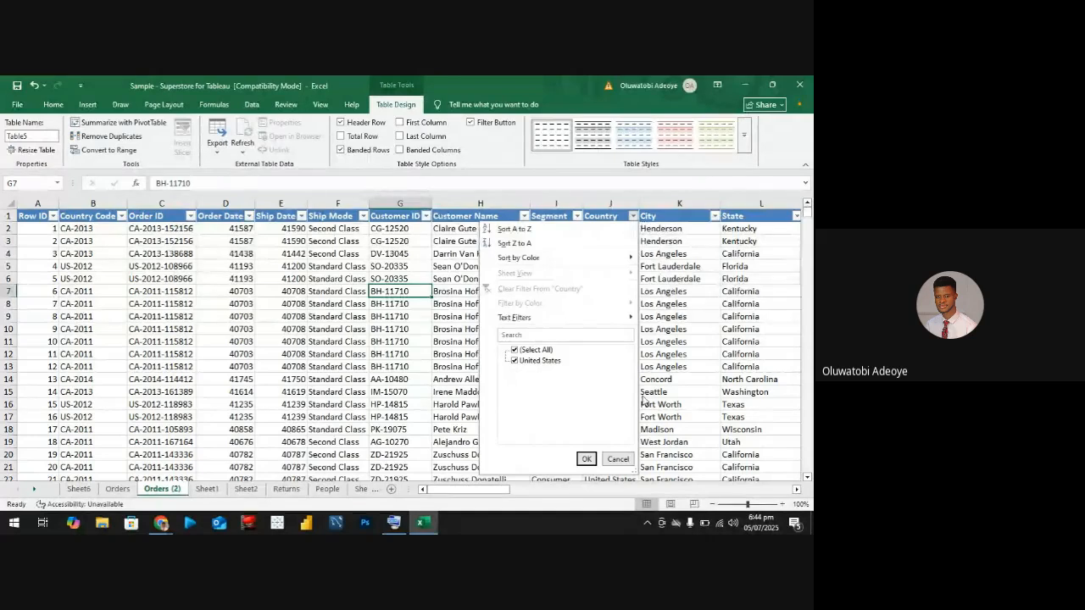
pyautogui.click(618, 458)
pyautogui.click(716, 217)
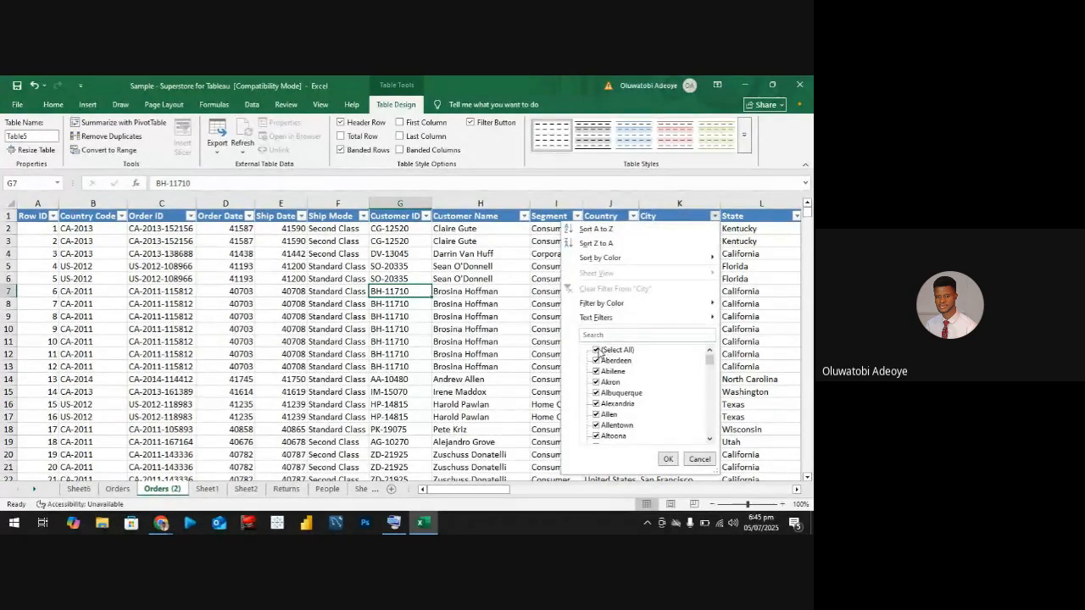
pyautogui.click(602, 350)
pyautogui.click(602, 336)
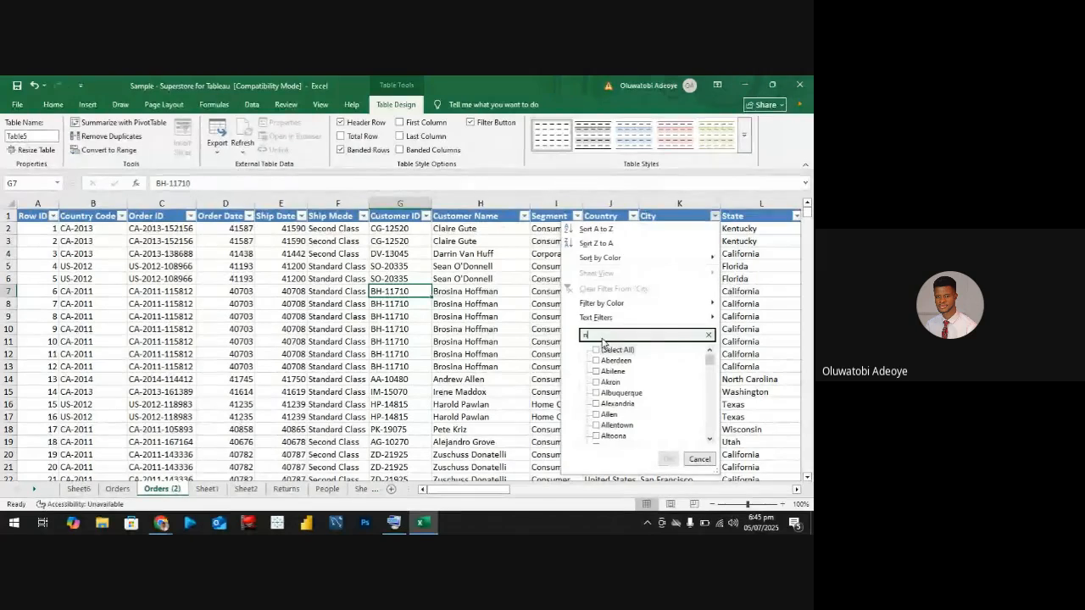
pyautogui.write('newark')
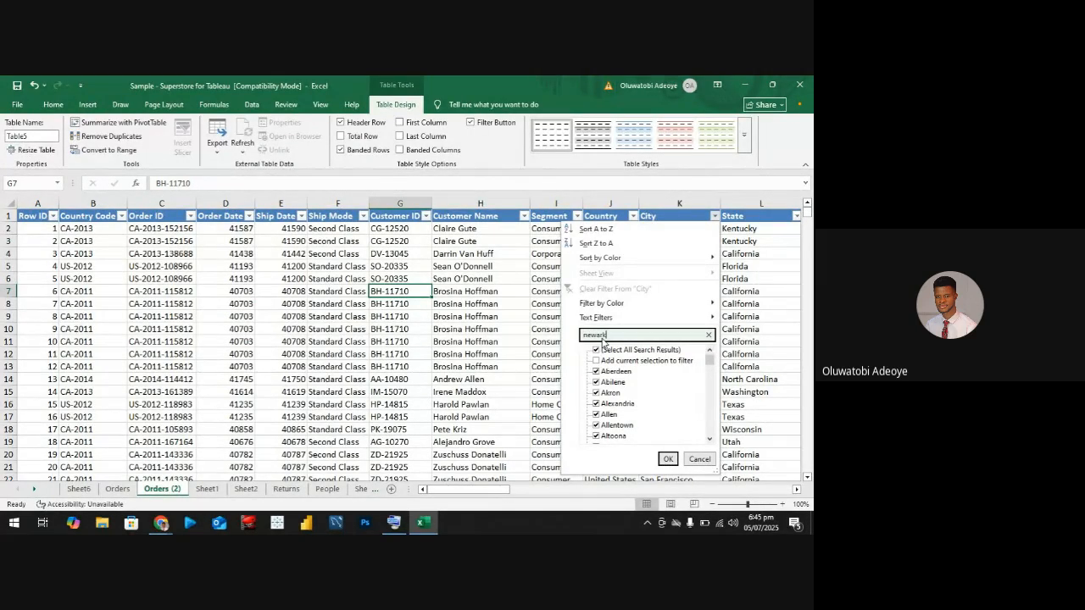
pyautogui.click(669, 459)
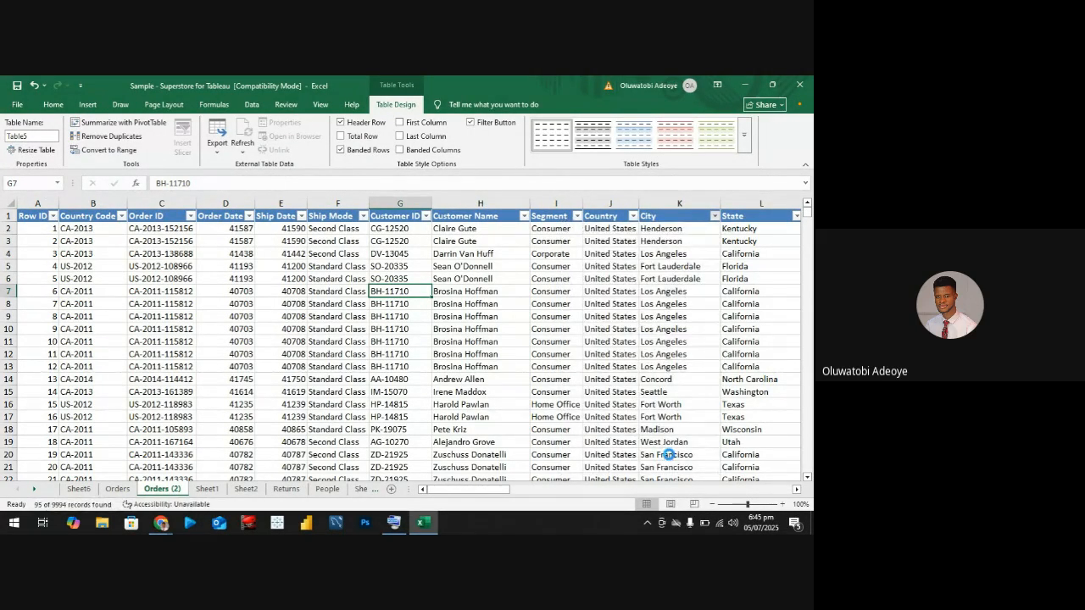
# Look through the filtered Newark rows to check the highlighted City cells and their states
pyautogui.scroll(-12, 662, 432)
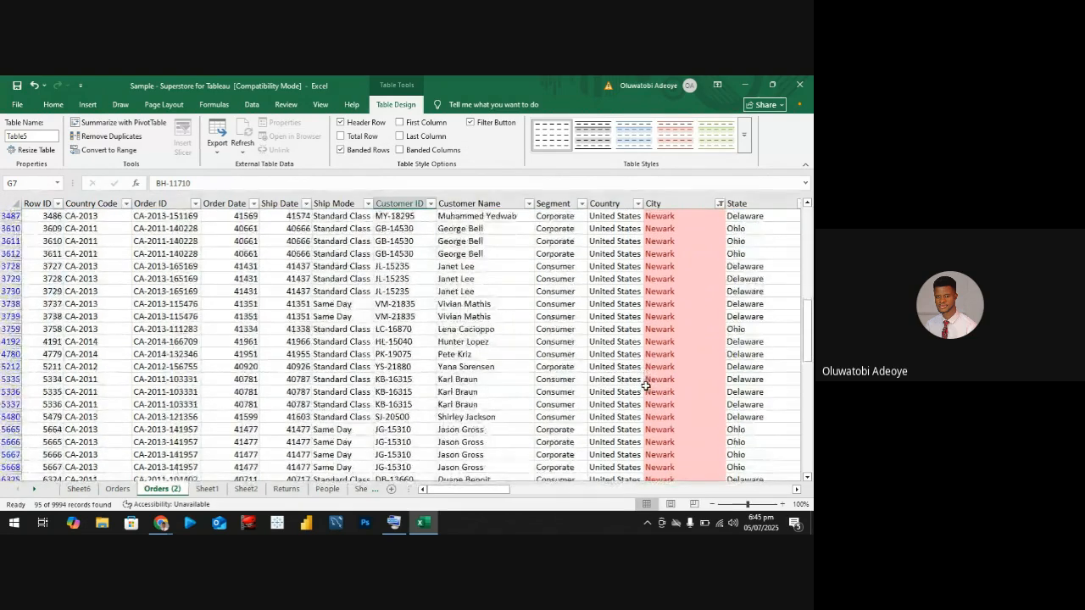
pyautogui.scroll(5, 645, 394)
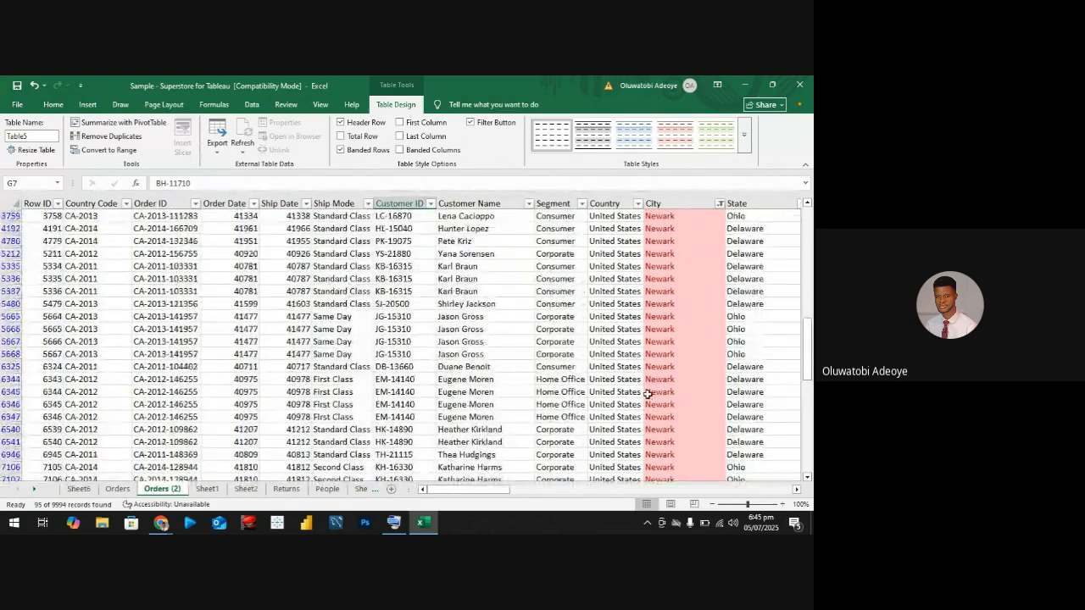
pyautogui.scroll(3, 646, 393)
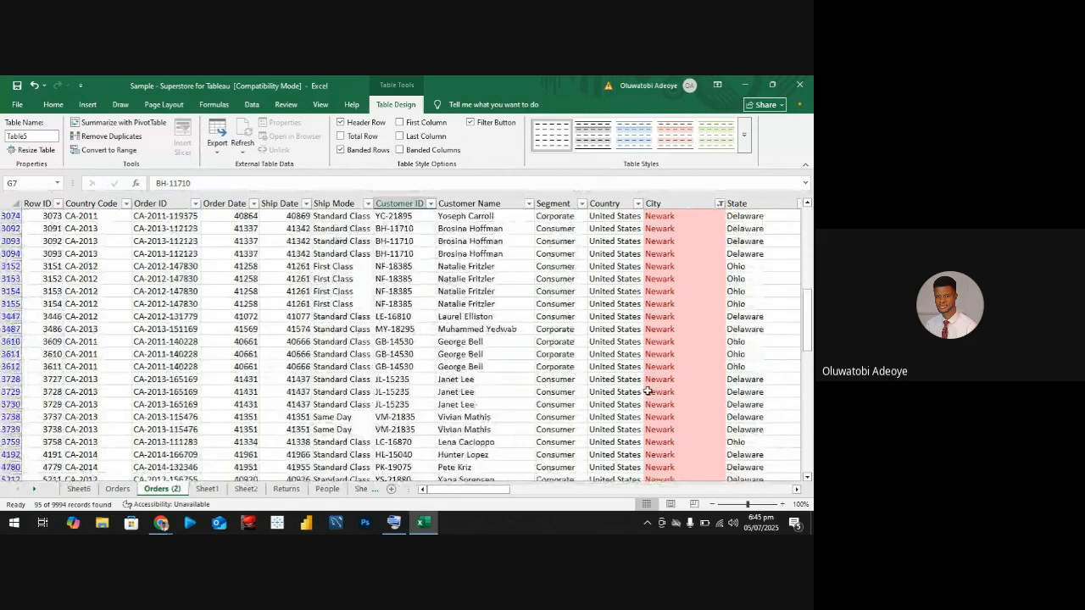
pyautogui.scroll(6, 648, 392)
pyautogui.scroll(-5, 657, 385)
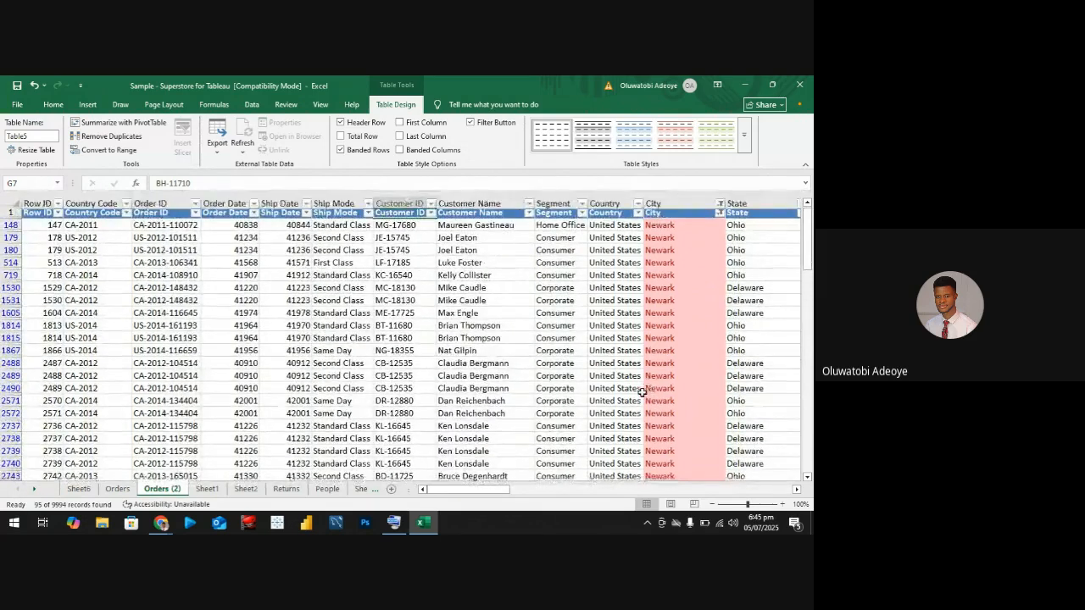
pyautogui.scroll(-6, 682, 357)
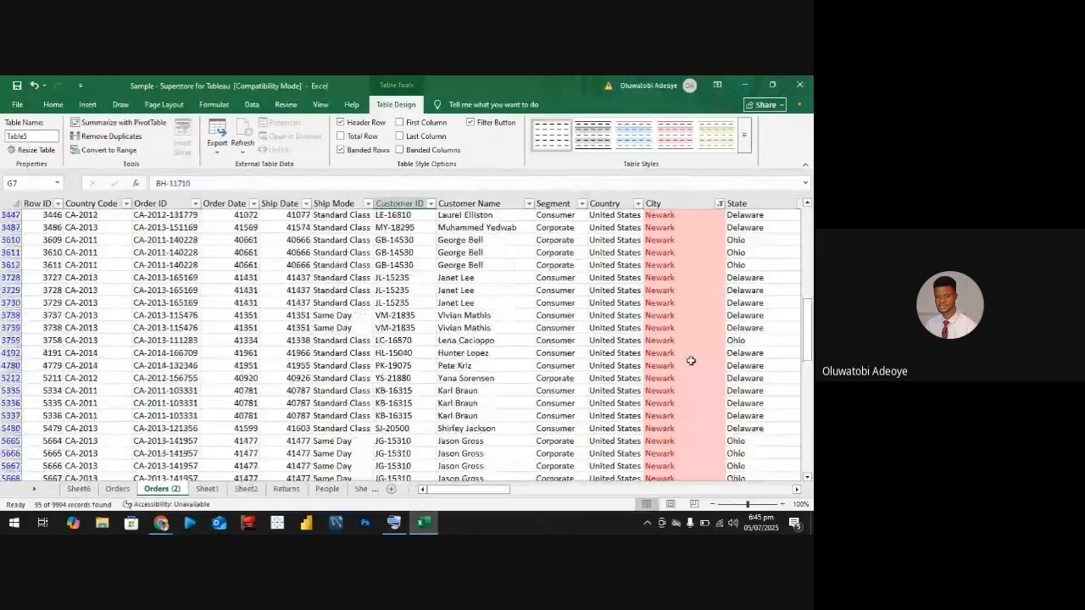
pyautogui.scroll(-7, 691, 361)
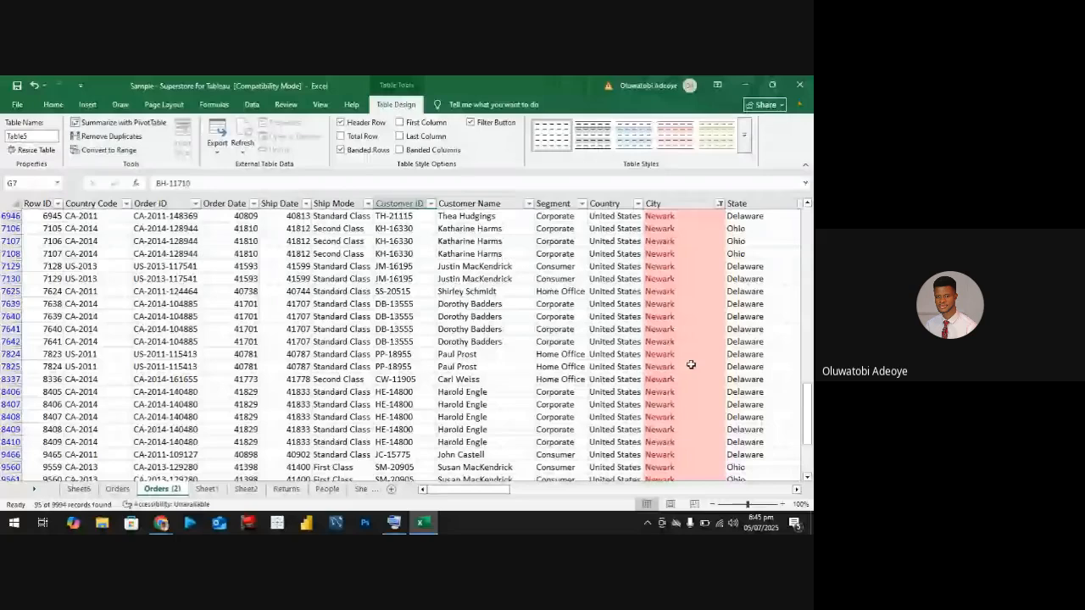
pyautogui.scroll(5, 667, 361)
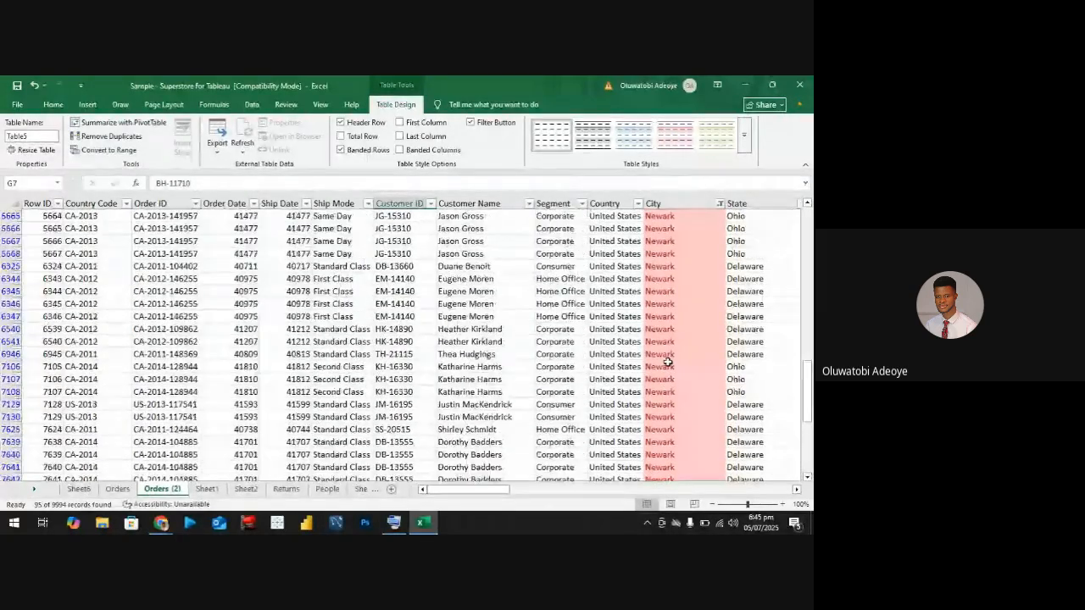
pyautogui.scroll(4, 668, 362)
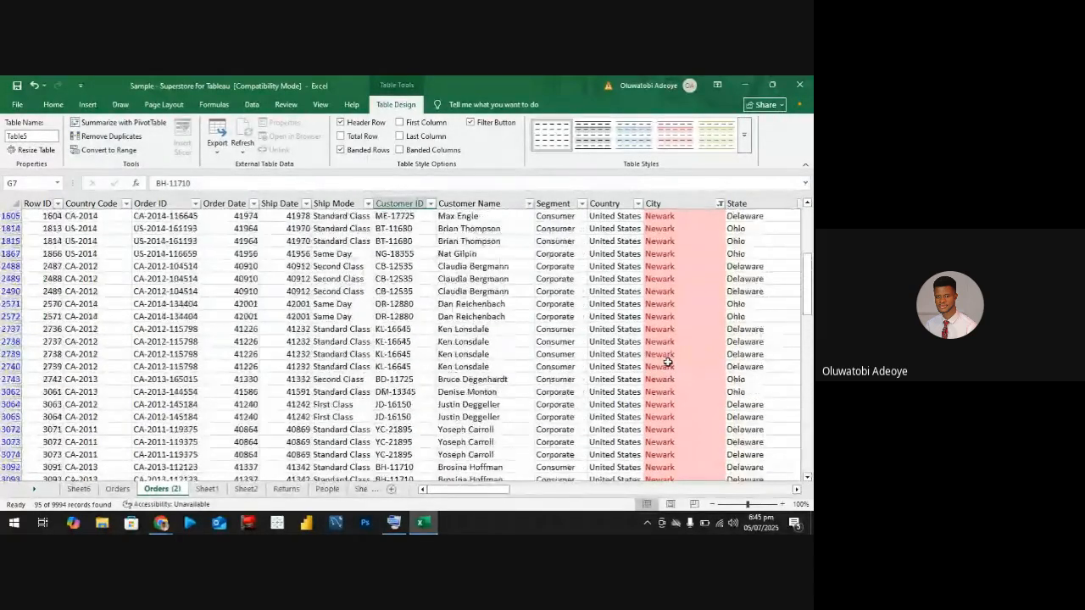
pyautogui.scroll(3, 668, 362)
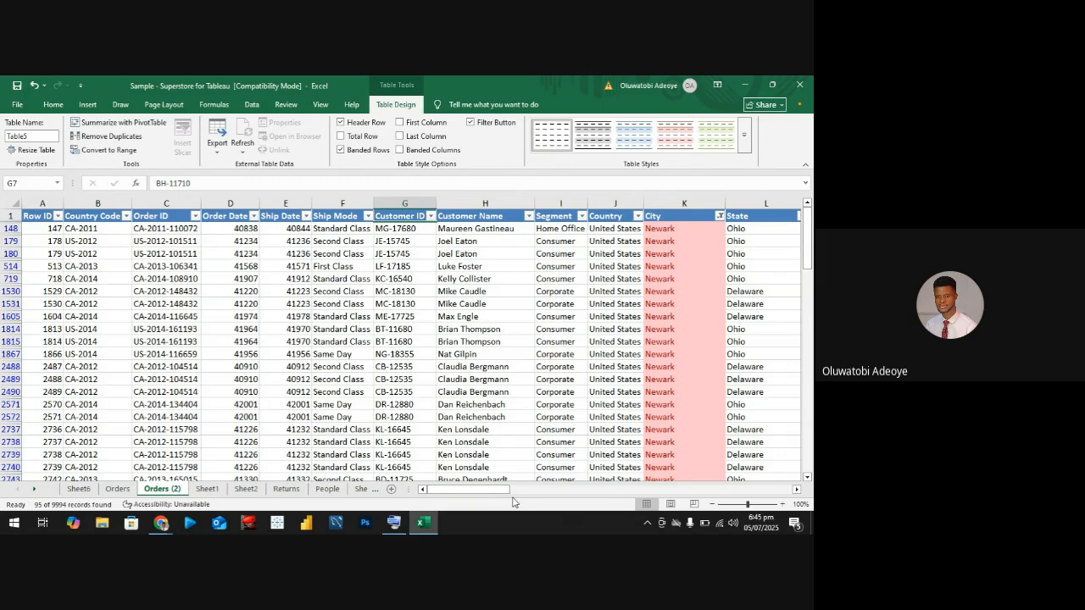
# Highlight the Category column cells that contain the text furniture with Light Red Fill with Dark Red Text
pyautogui.moveTo(511, 502); pyautogui.dragTo(619, 501)
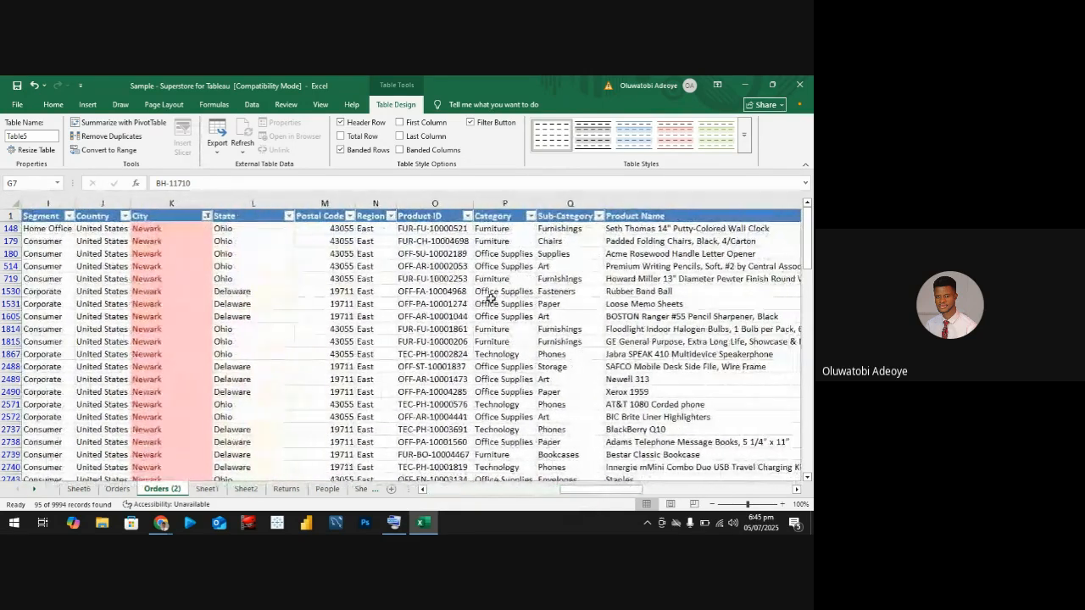
pyautogui.click(495, 196)
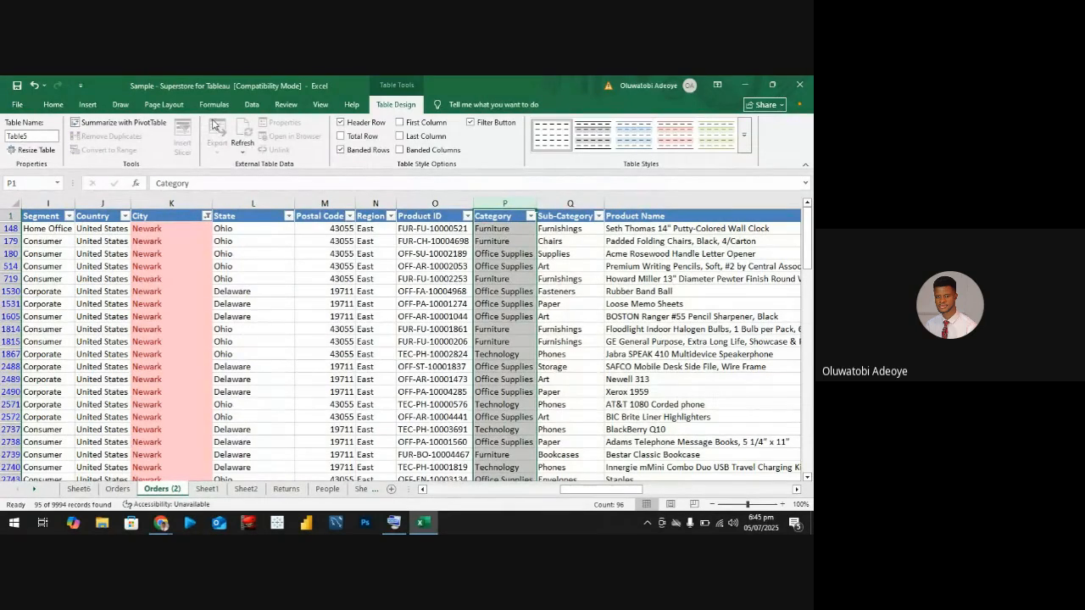
pyautogui.click(56, 105)
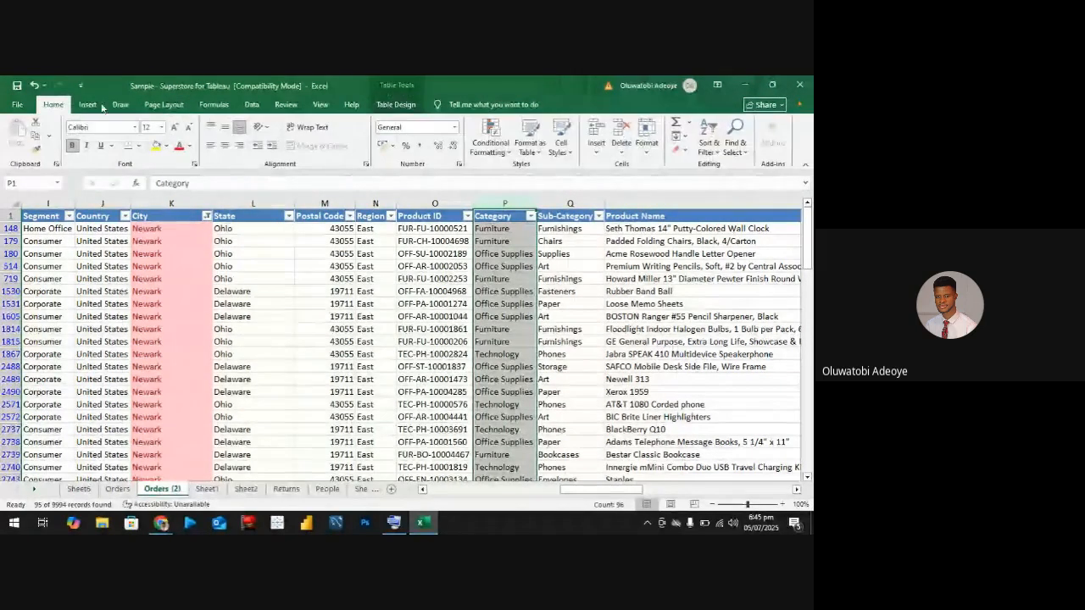
pyautogui.click(491, 136)
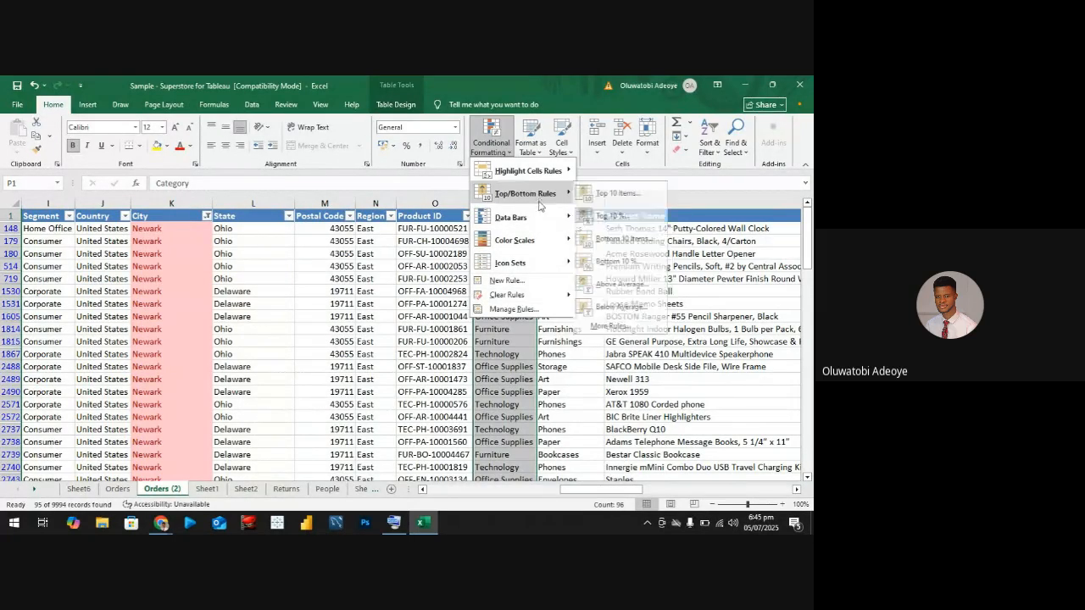
pyautogui.moveTo(543, 173)
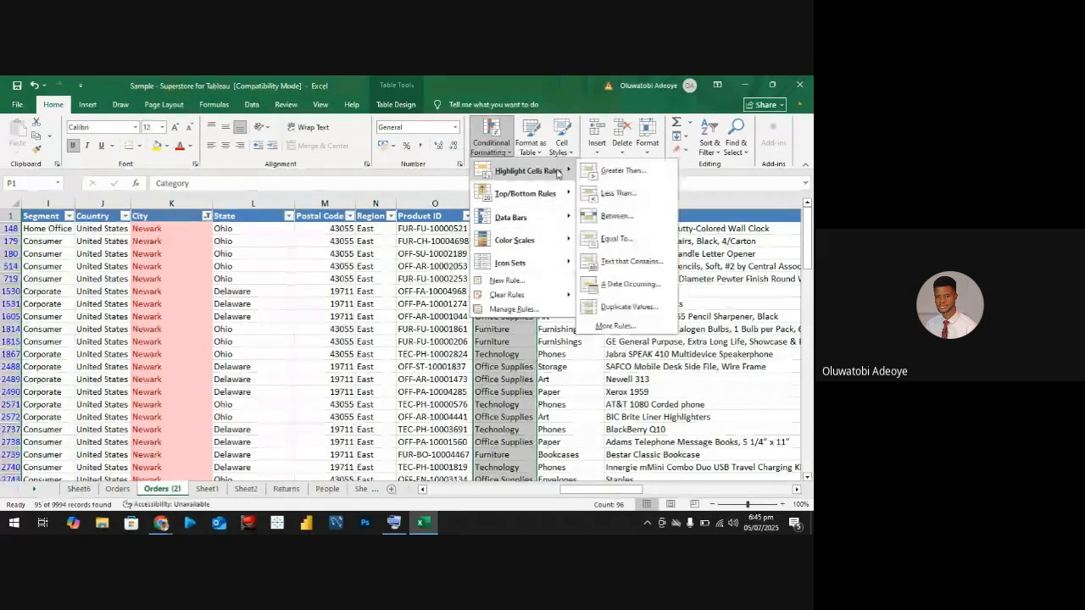
pyautogui.click(627, 261)
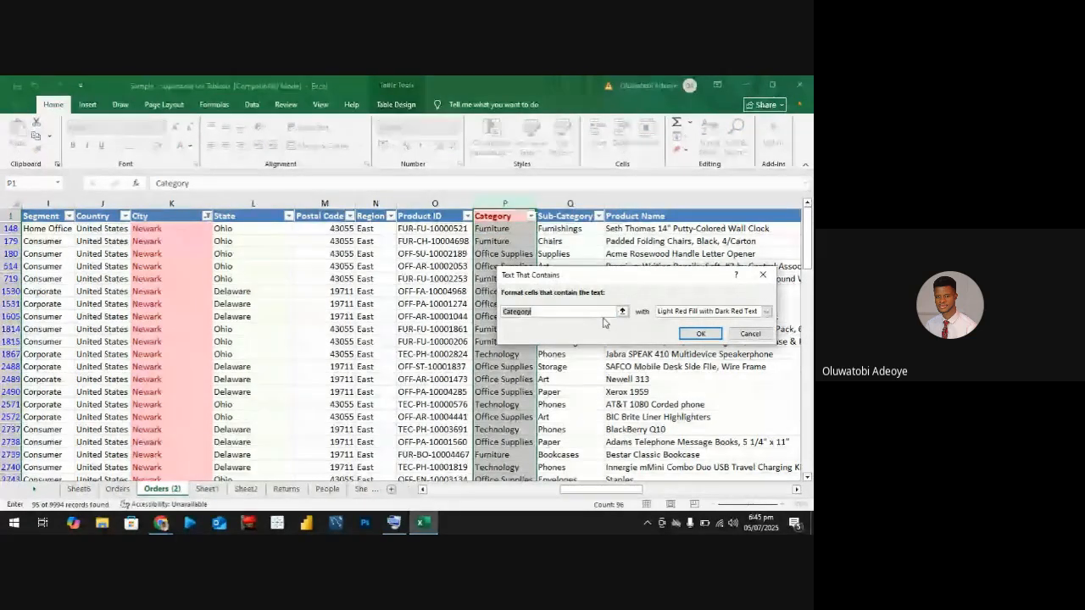
pyautogui.write('fur')
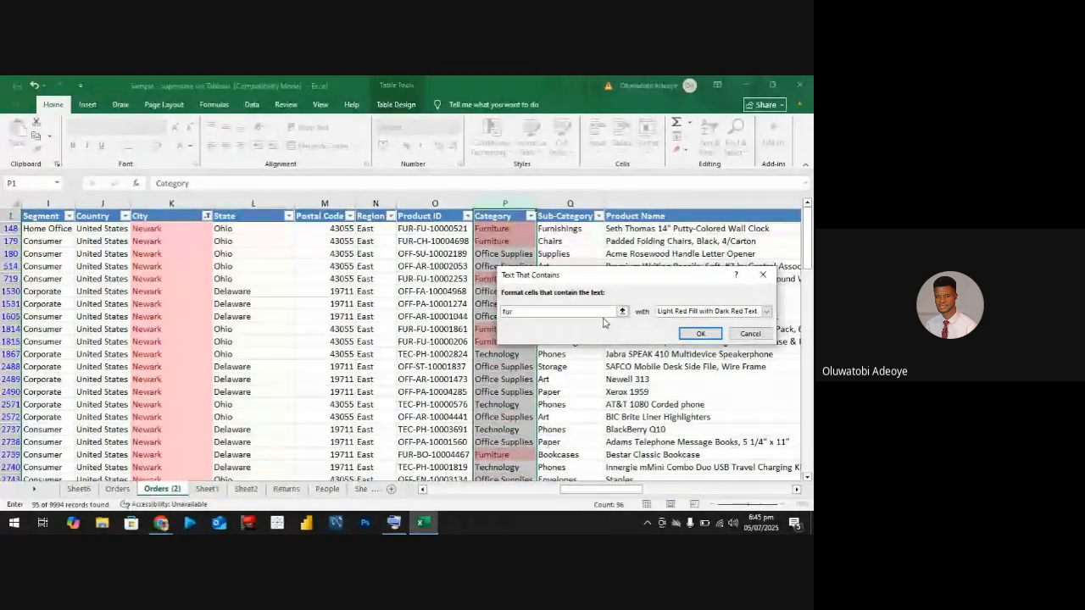
pyautogui.write('n')
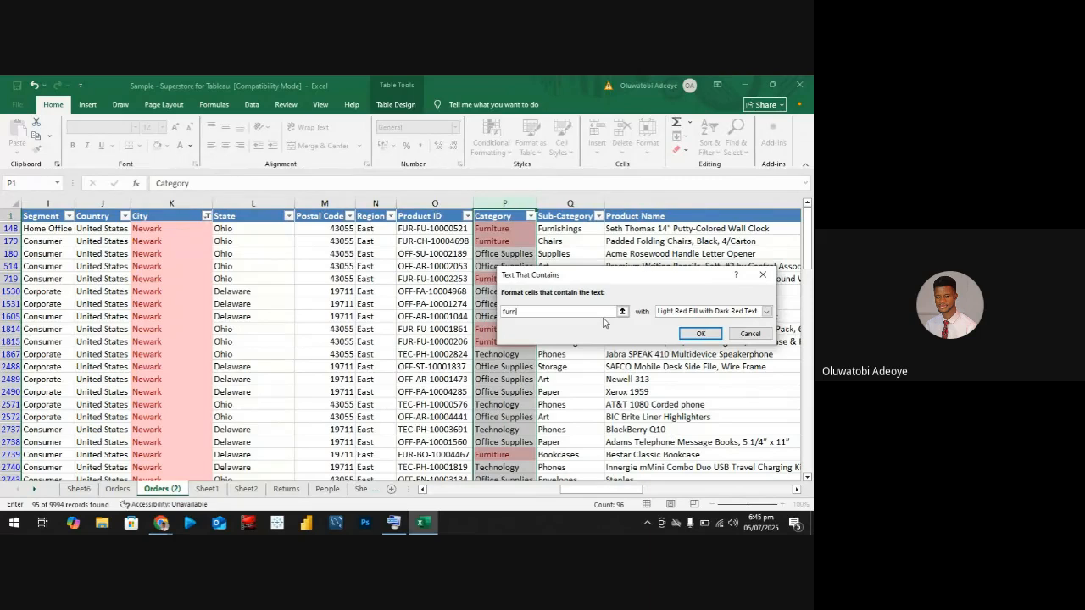
pyautogui.write('iture')
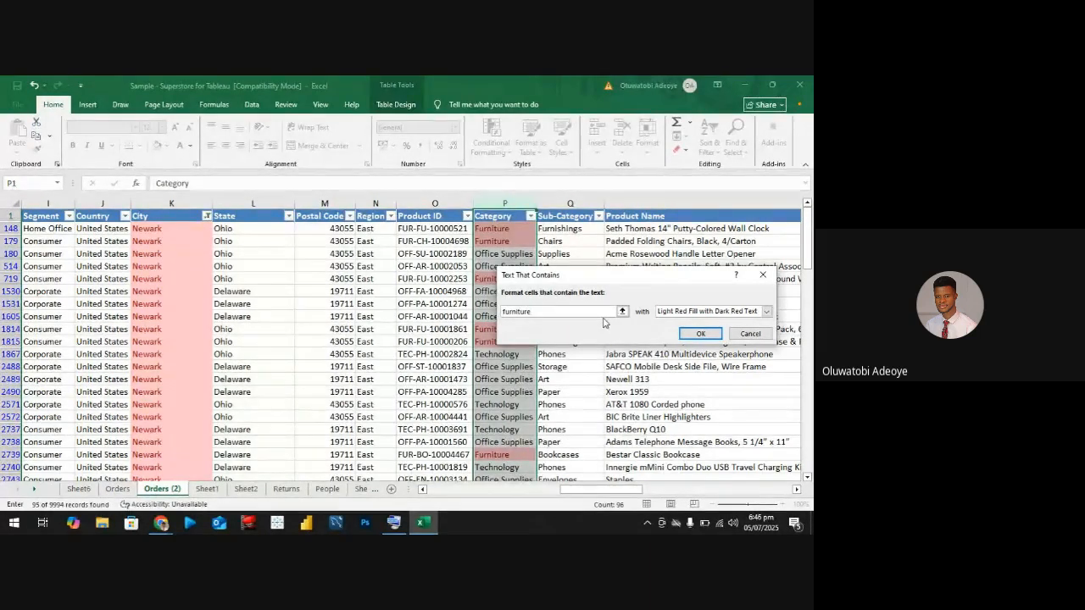
pyautogui.click(695, 336)
pyautogui.click(617, 340)
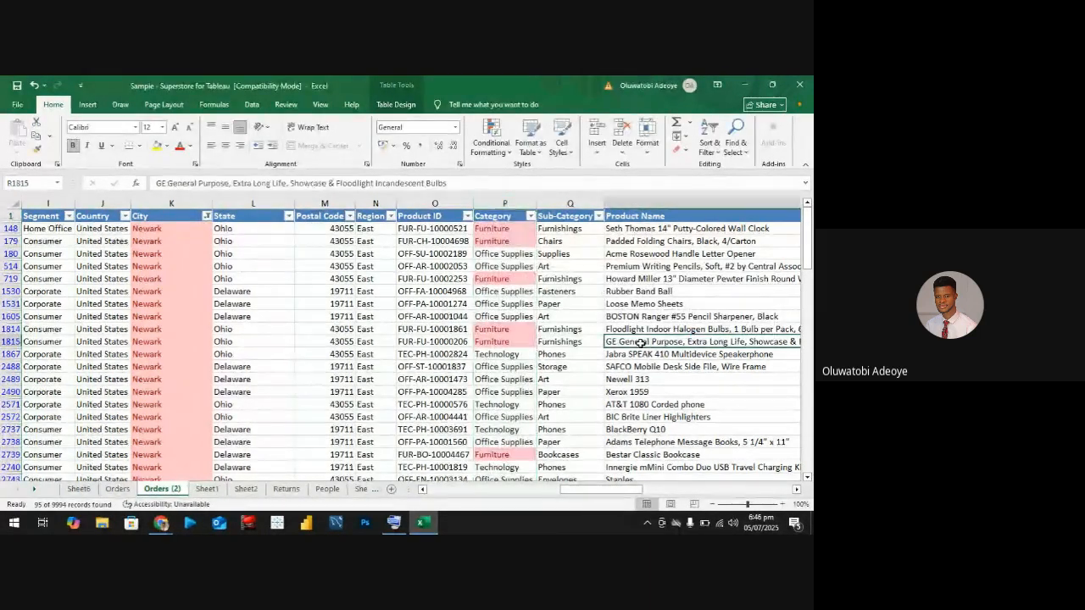
# Go through the highlighted Furniture cells in the Category column of the filtered Newark rows, down to the last record
pyautogui.click(495, 228)
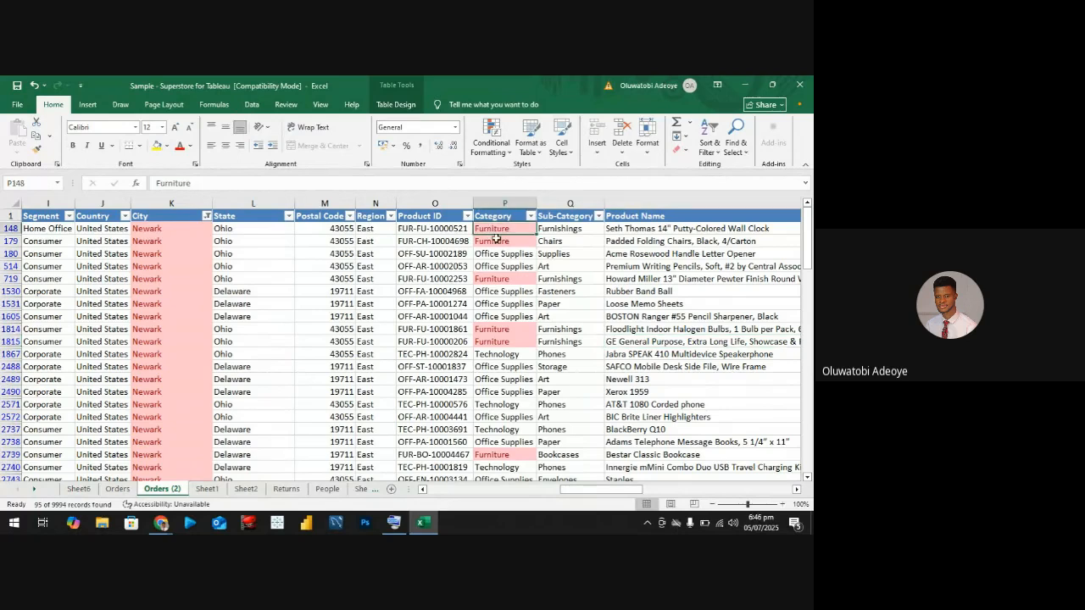
pyautogui.click(499, 342)
pyautogui.scroll(-2, 500, 356)
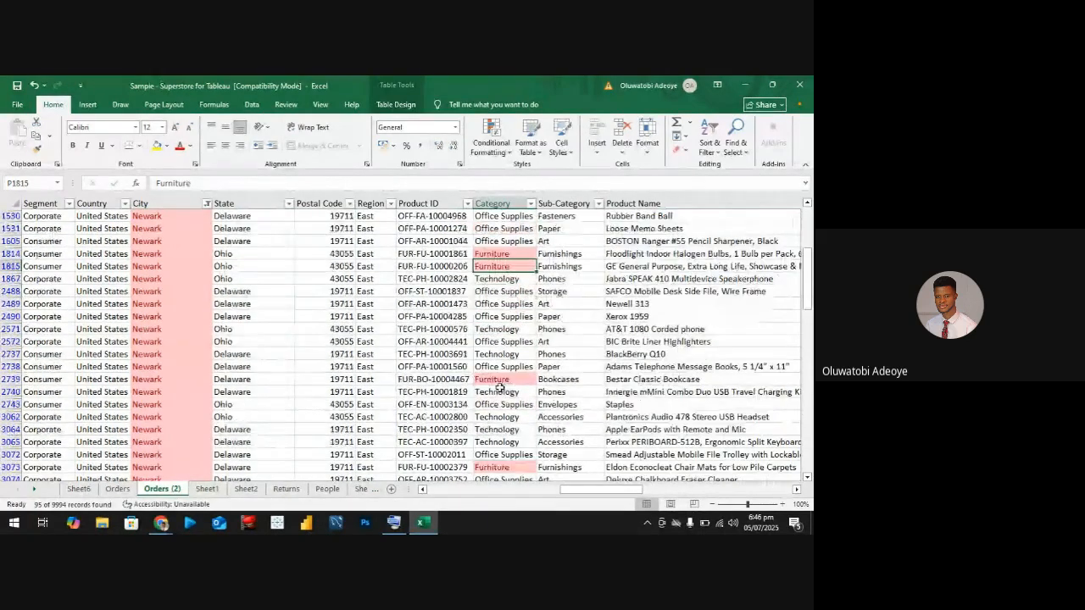
pyautogui.click(505, 382)
pyautogui.scroll(-3, 507, 381)
pyautogui.click(508, 355)
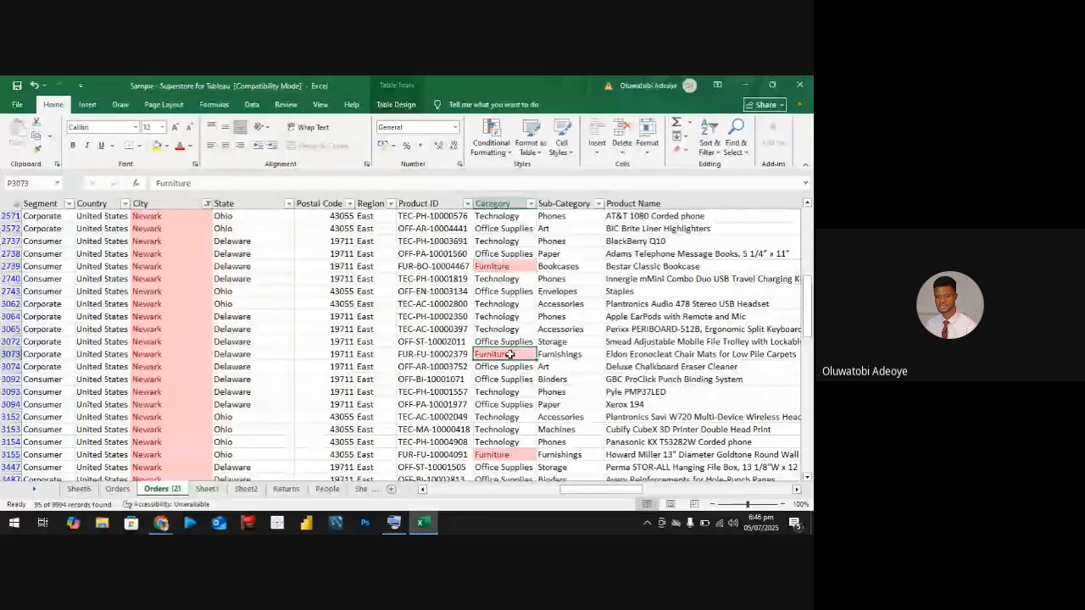
pyautogui.click(505, 454)
pyautogui.scroll(-3, 509, 373)
pyautogui.scroll(-4, 516, 378)
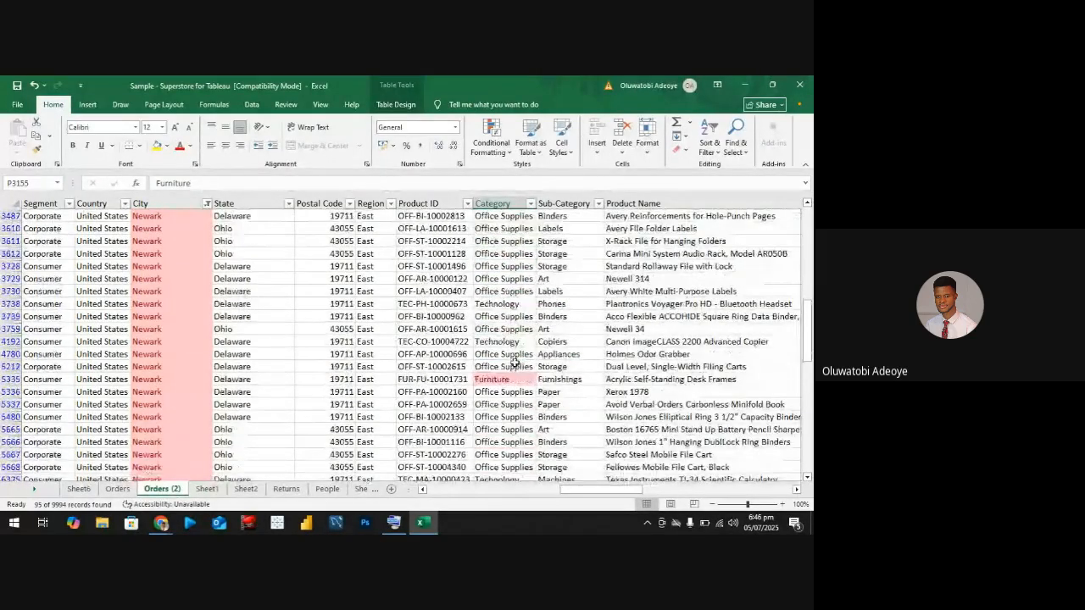
pyautogui.click(516, 378)
pyautogui.scroll(-5, 514, 379)
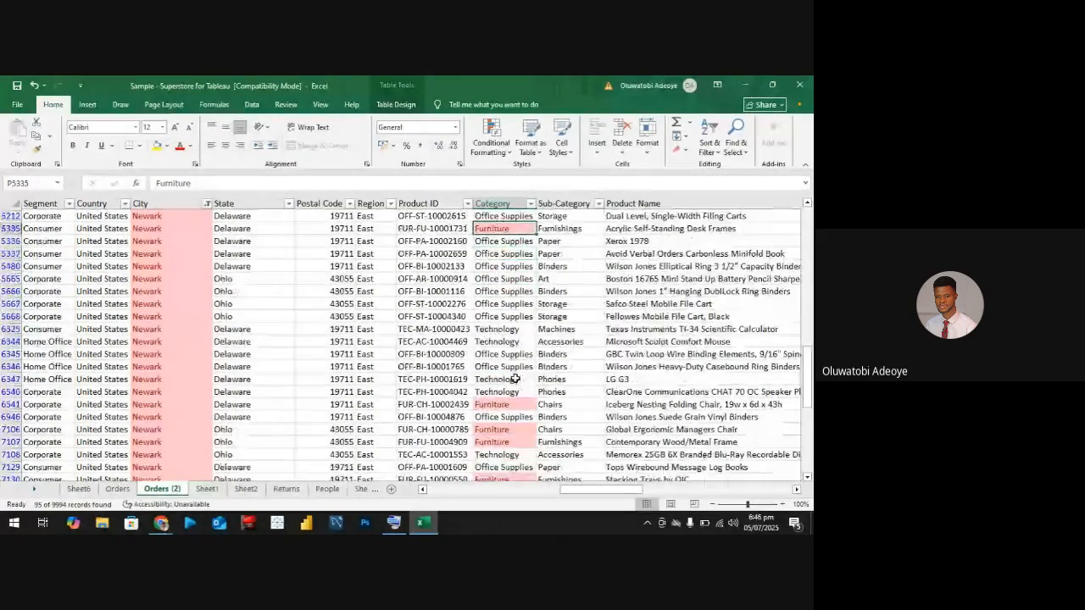
pyautogui.click(511, 355)
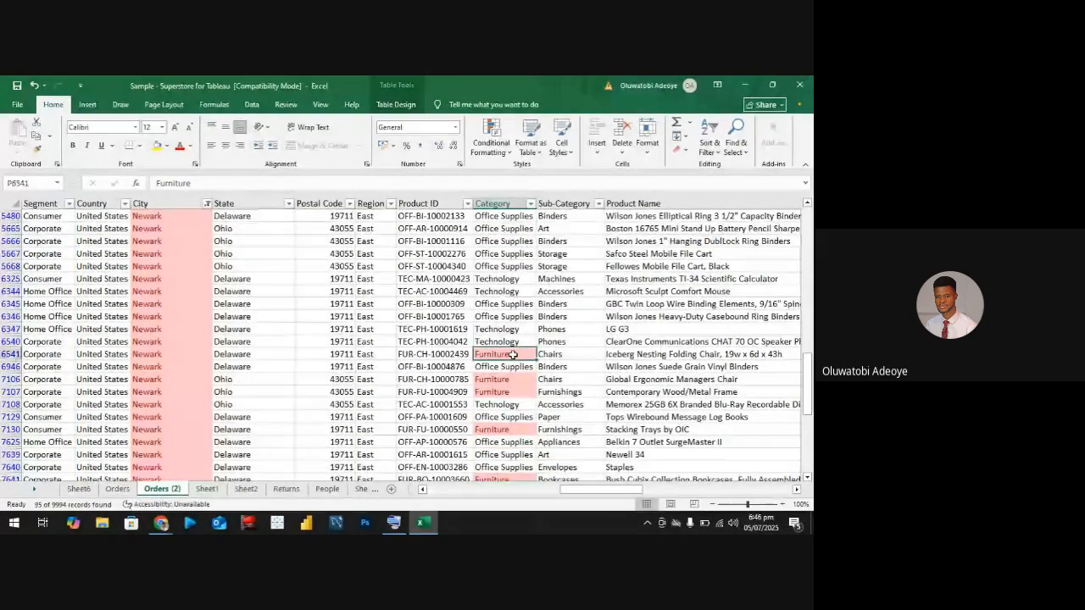
pyautogui.scroll(-2, 514, 393)
pyautogui.click(514, 415)
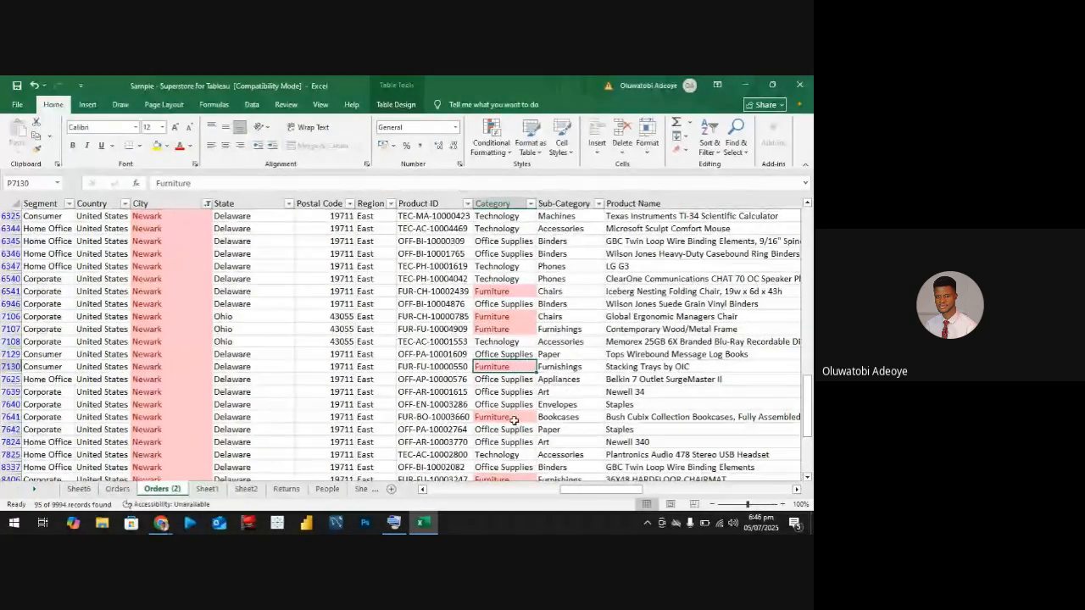
pyautogui.scroll(-2, 514, 409)
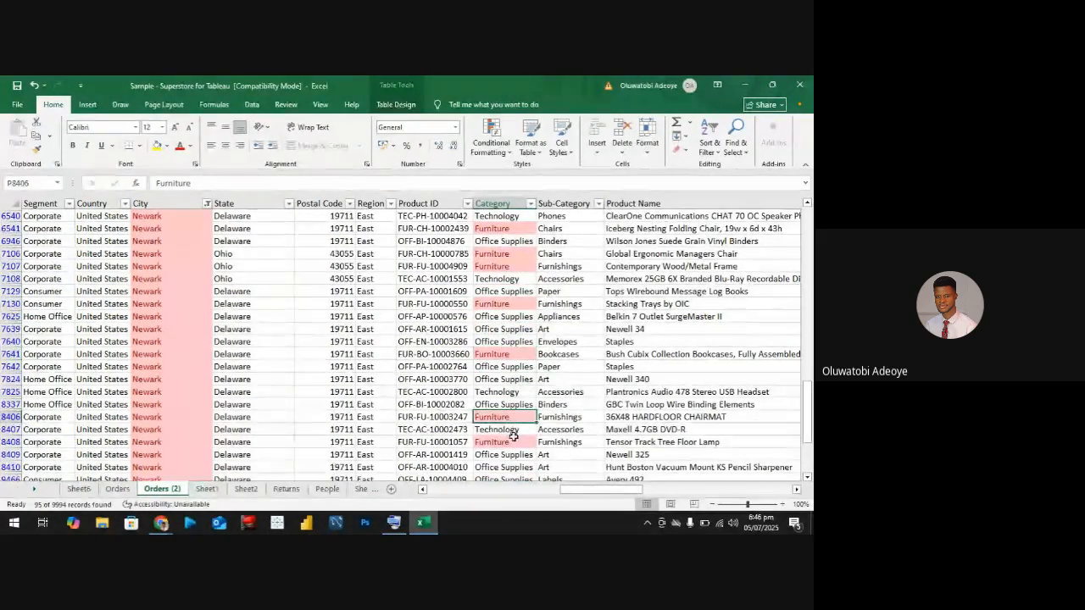
pyautogui.click(514, 442)
pyautogui.scroll(-3, 515, 418)
pyautogui.click(514, 418)
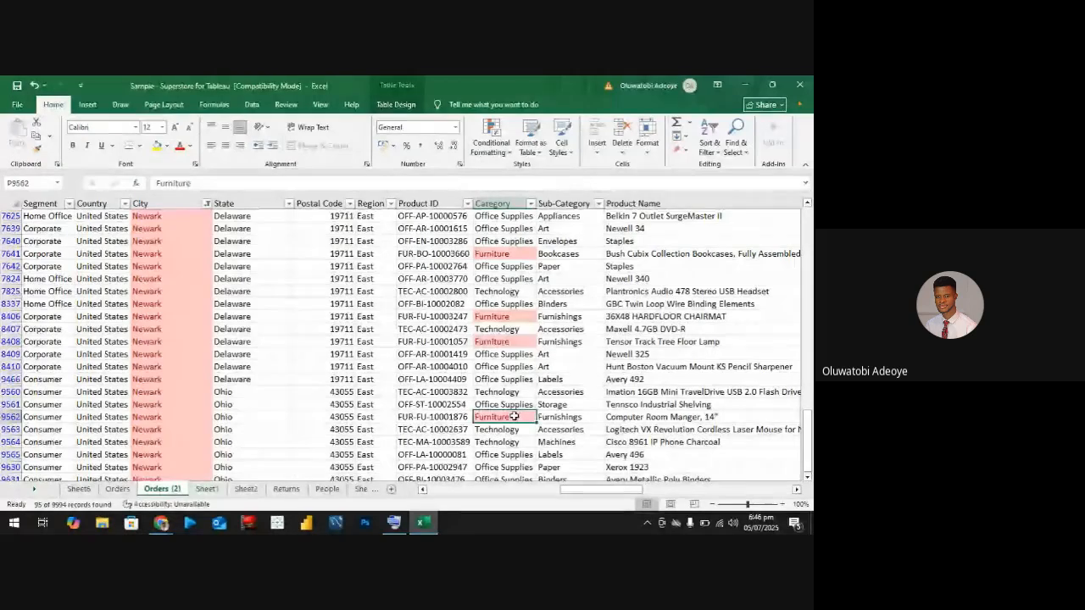
pyautogui.scroll(-3, 513, 409)
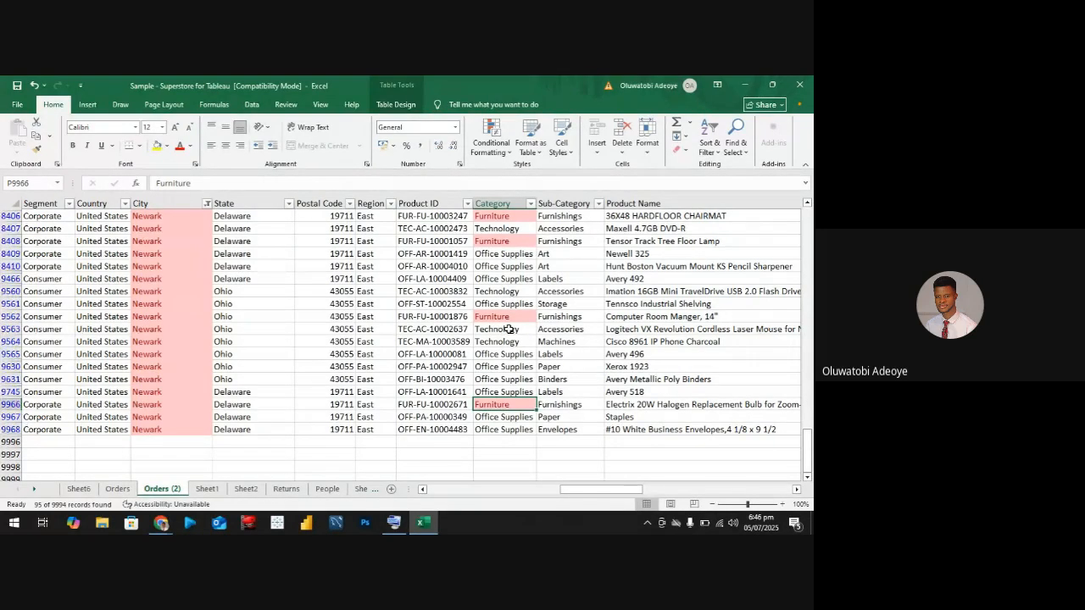
# Remove the City, Category, Sales, Quantity and Profit fields from the pivot table on Sheet6
pyautogui.click(78, 490)
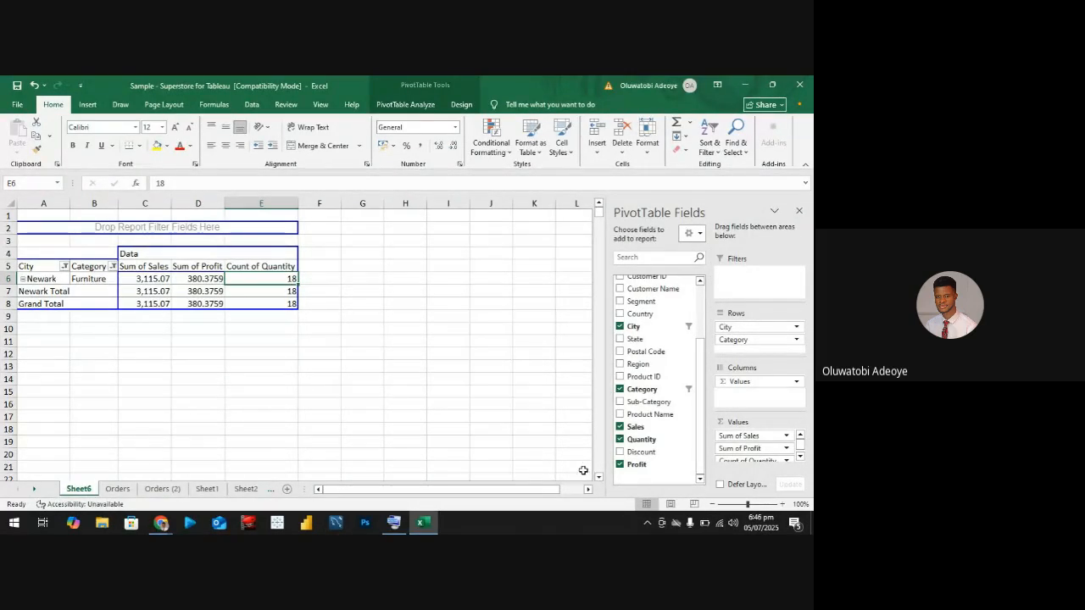
pyautogui.click(620, 326)
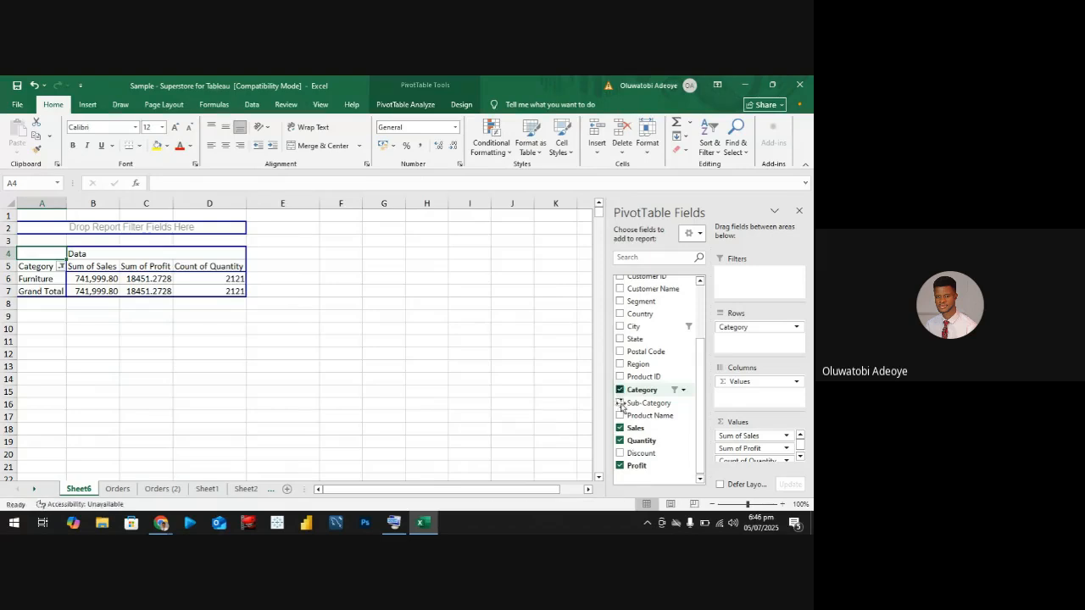
pyautogui.click(620, 389)
pyautogui.click(619, 428)
pyautogui.click(619, 440)
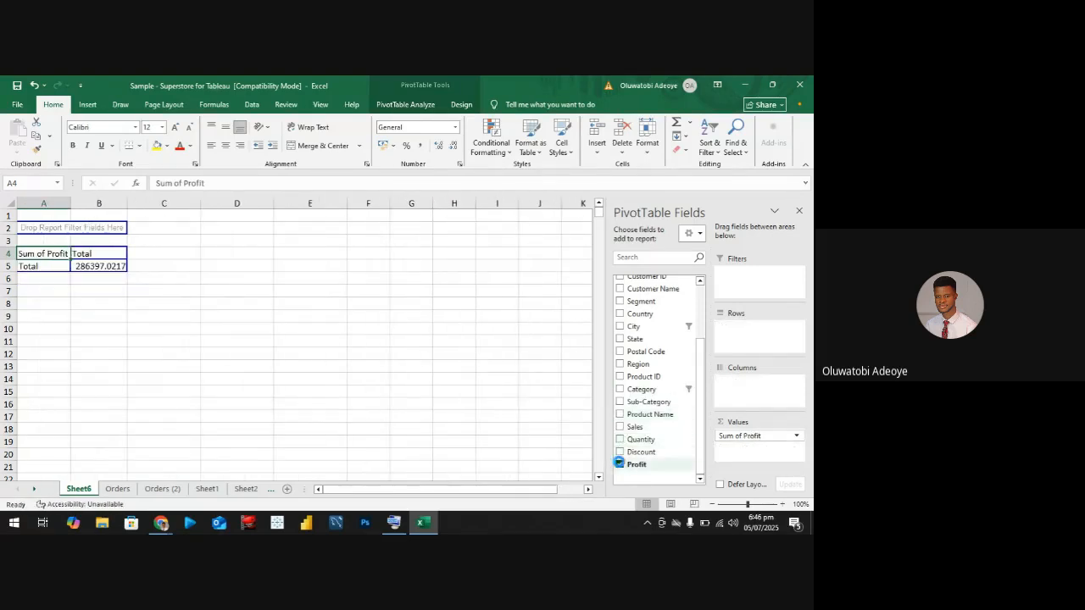
pyautogui.click(619, 463)
# Add City and Category as pivot table row fields and Quantity as the value field
pyautogui.click(620, 327)
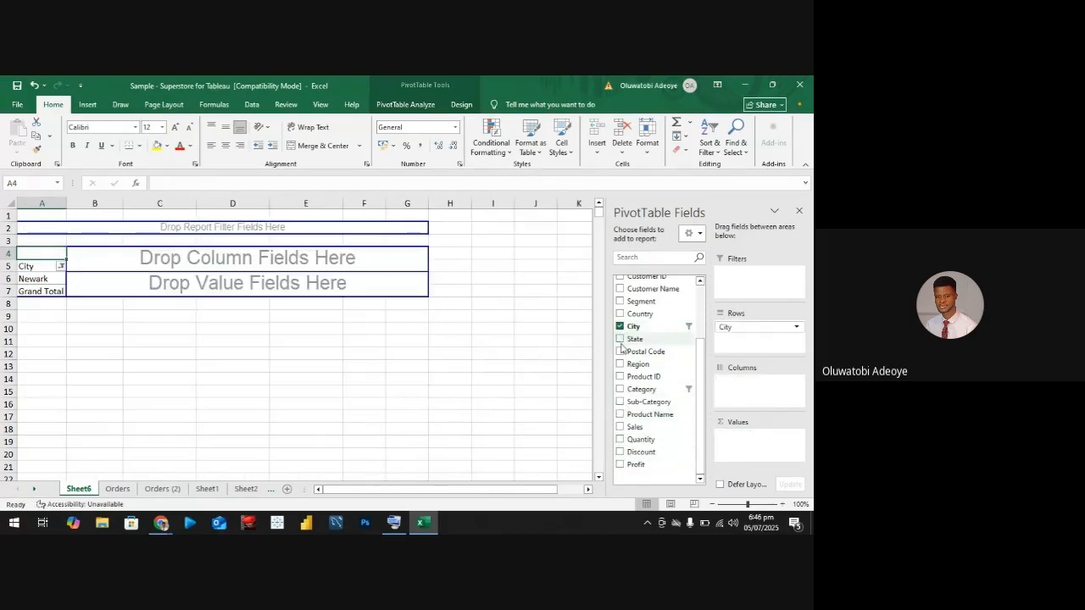
pyautogui.click(619, 389)
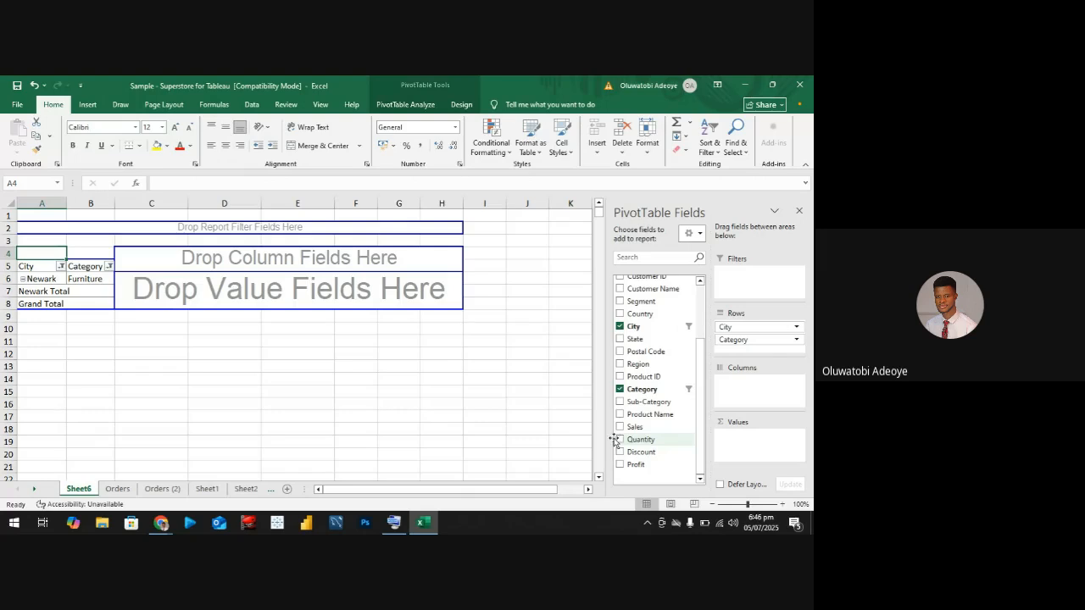
pyautogui.click(621, 439)
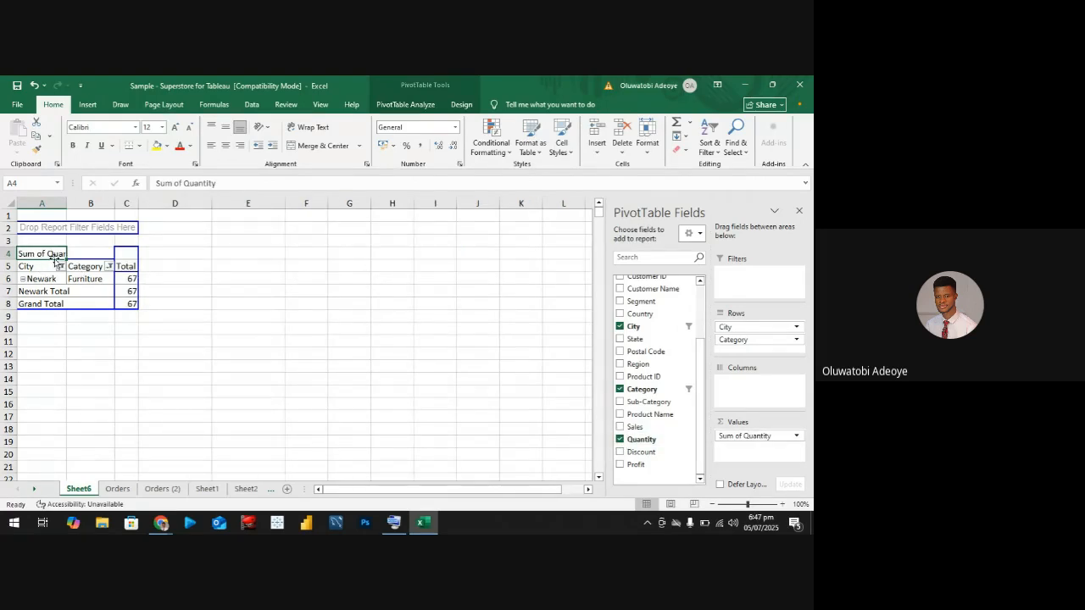
# Summarize the pivot table's Quantity values by Count
pyautogui.rightClick(127, 280)
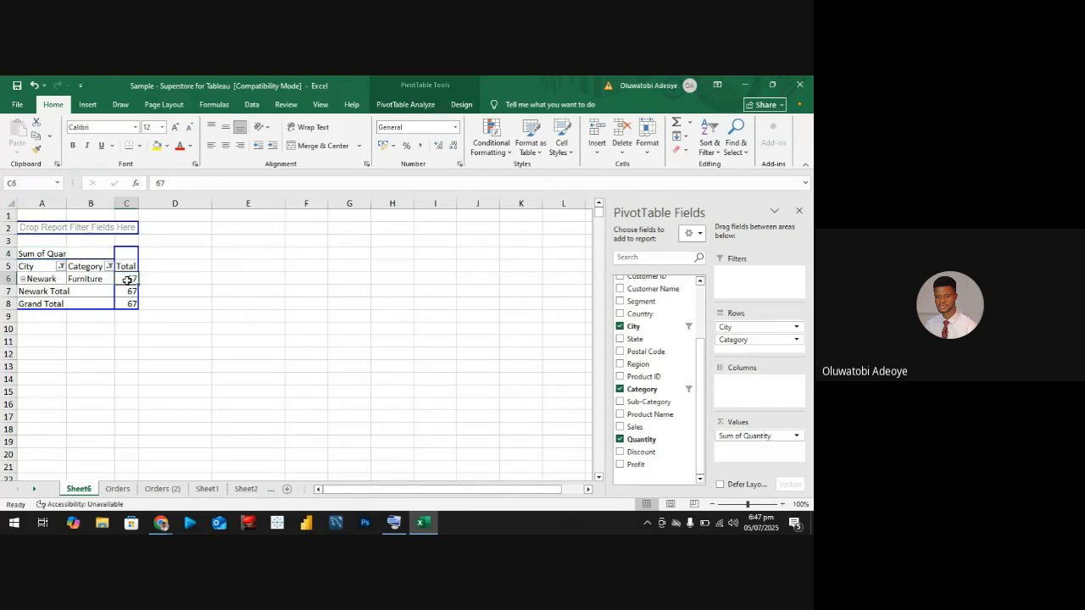
pyautogui.moveTo(209, 414)
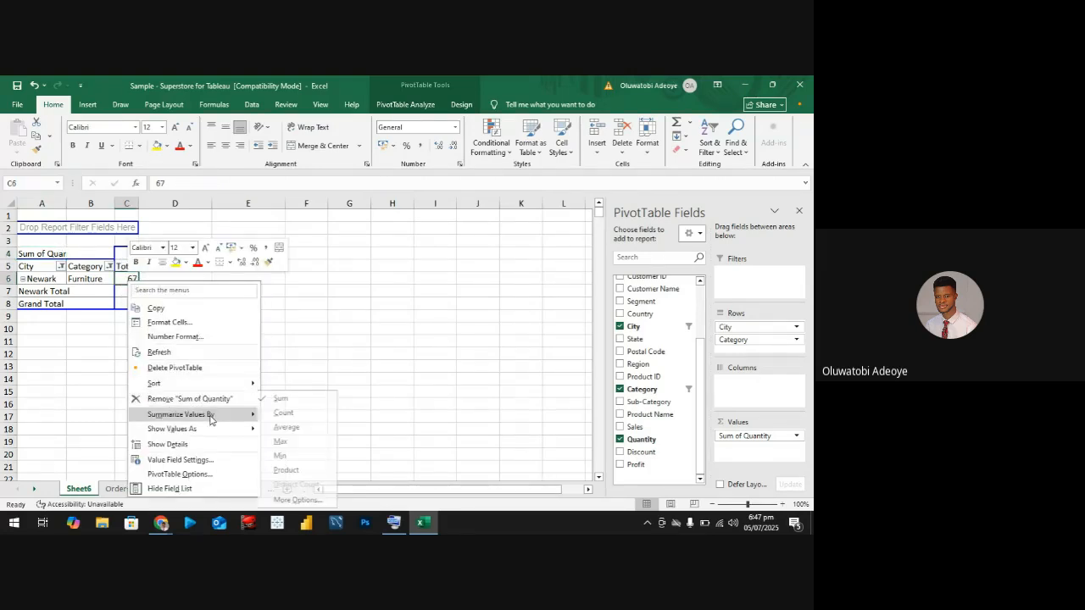
pyautogui.click(288, 412)
pyautogui.click(229, 291)
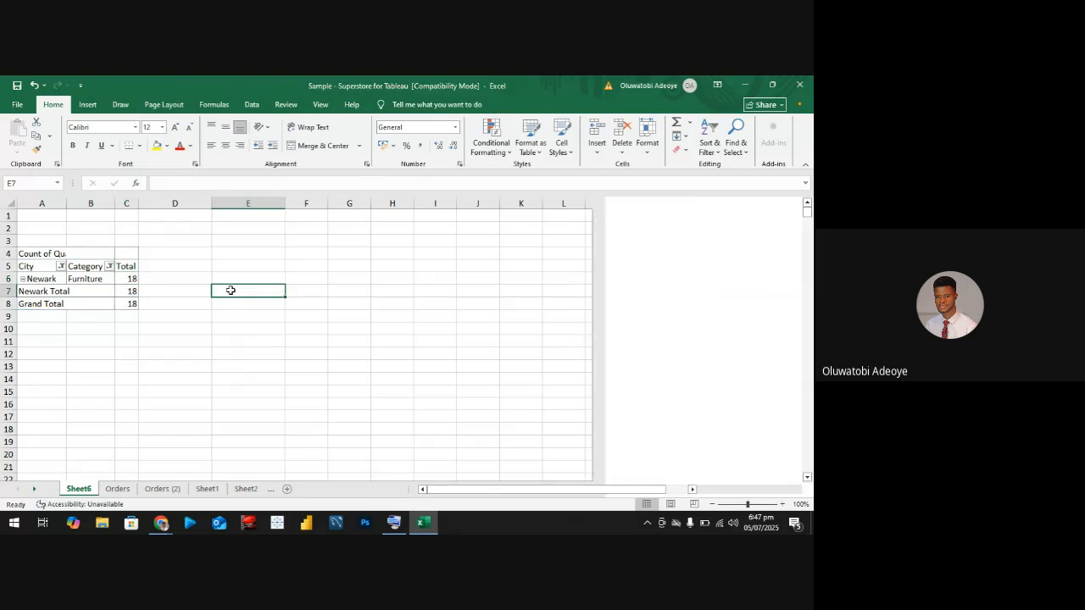
pyautogui.click(130, 279)
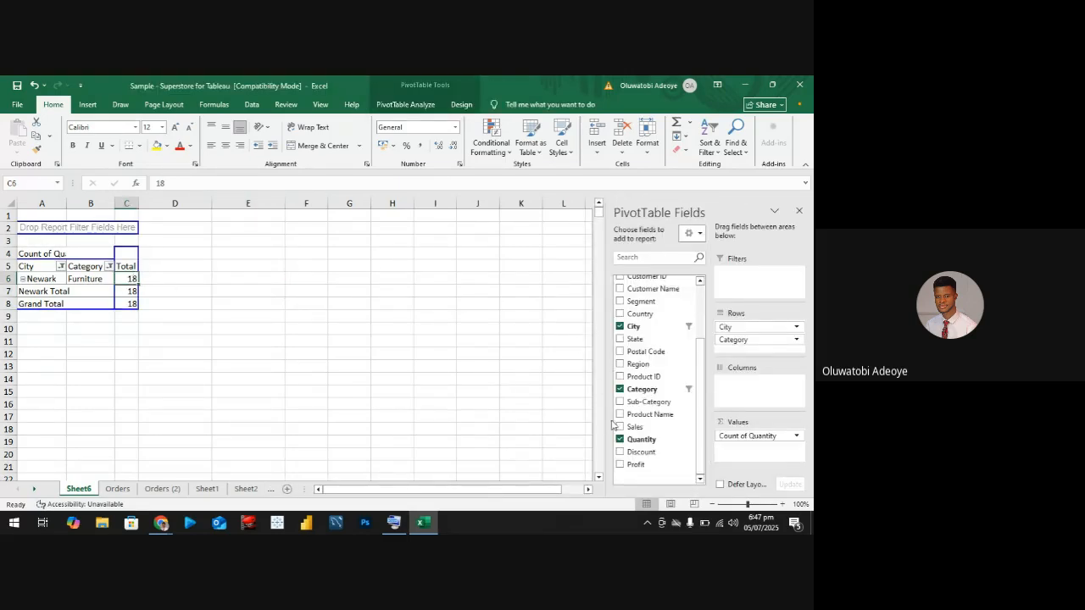
# Select all items in the pivot table's City and Category filters so every city and category is included
pyautogui.click(679, 394)
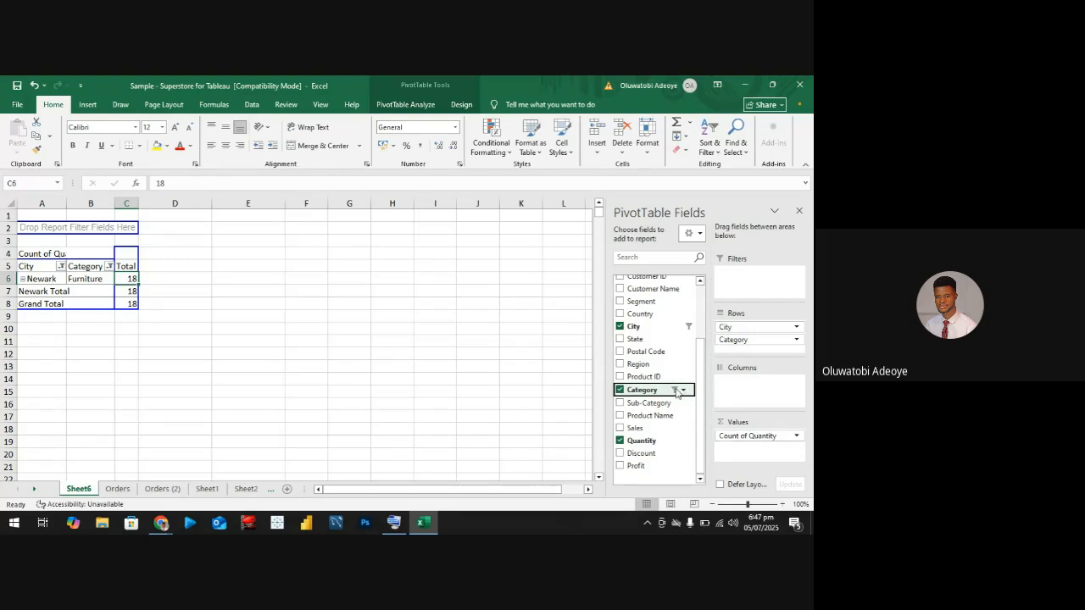
pyautogui.click(61, 266)
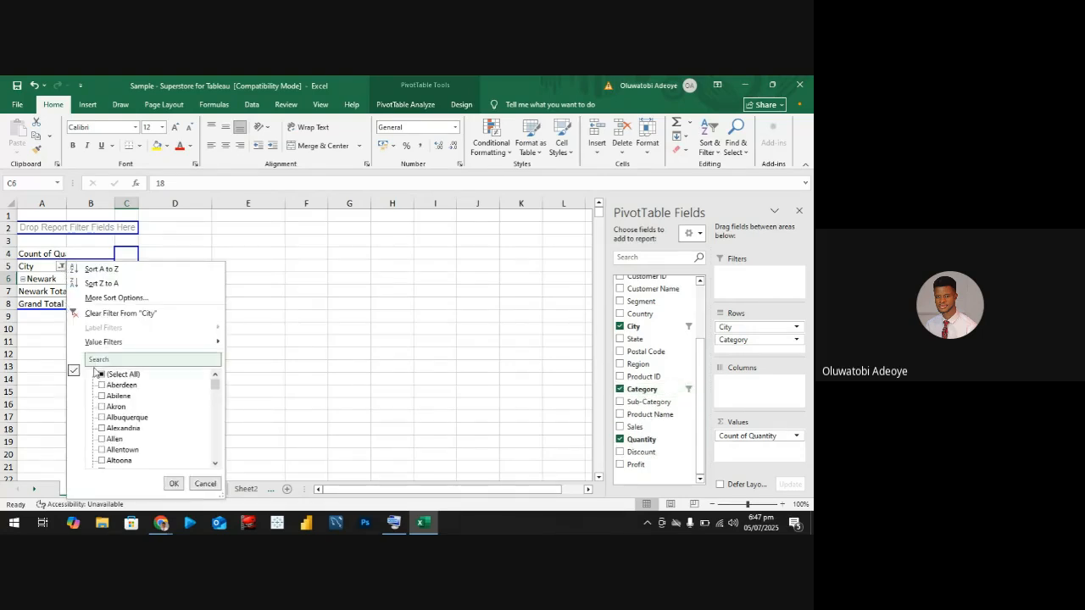
pyautogui.click(174, 483)
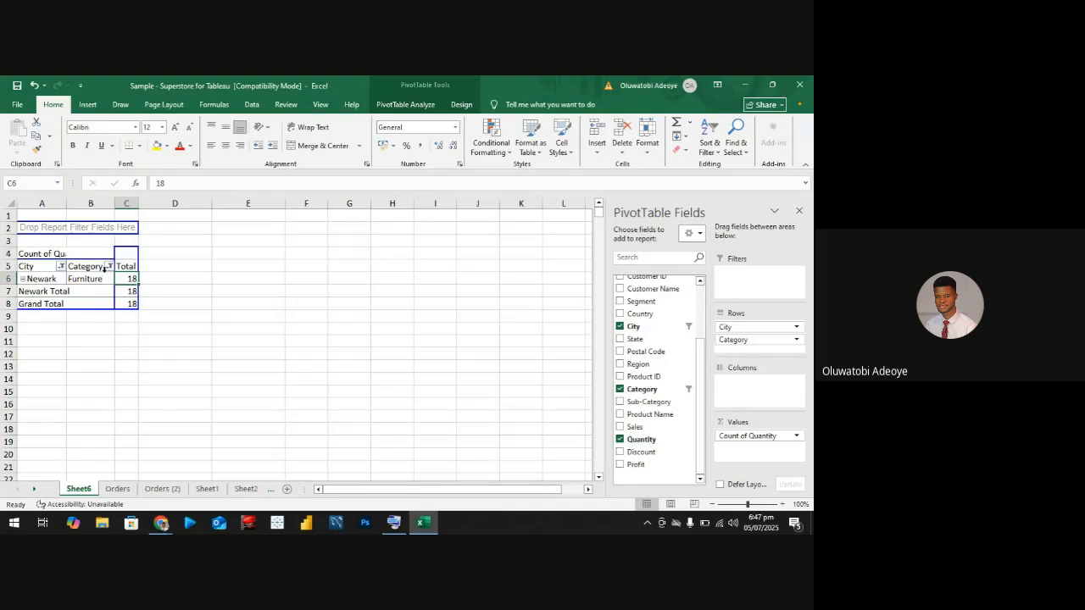
pyautogui.click(61, 266)
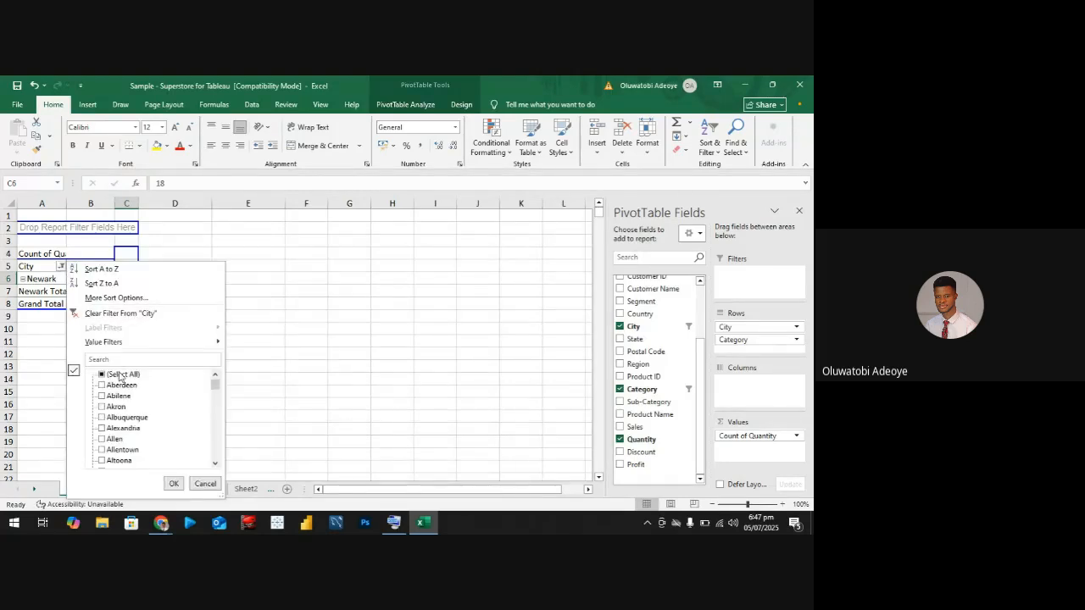
pyautogui.click(102, 376)
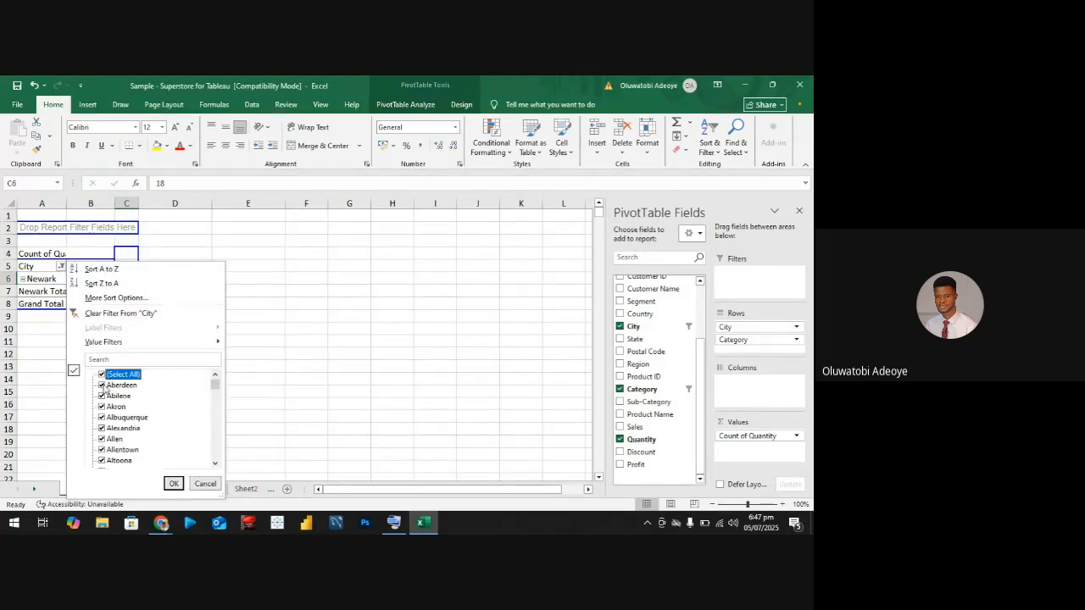
pyautogui.click(174, 483)
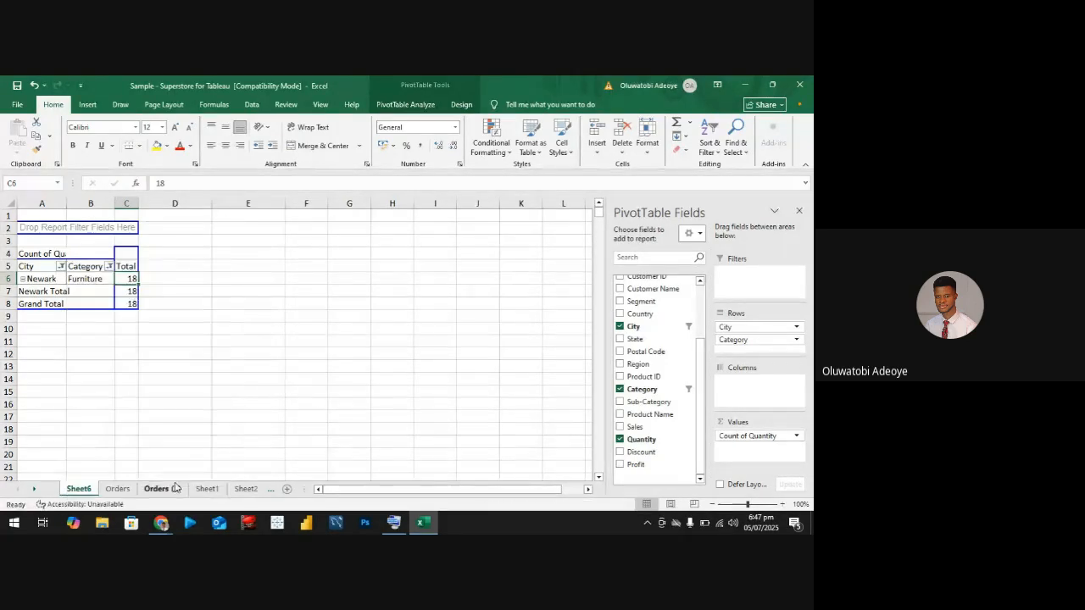
pyautogui.click(109, 267)
pyautogui.click(150, 375)
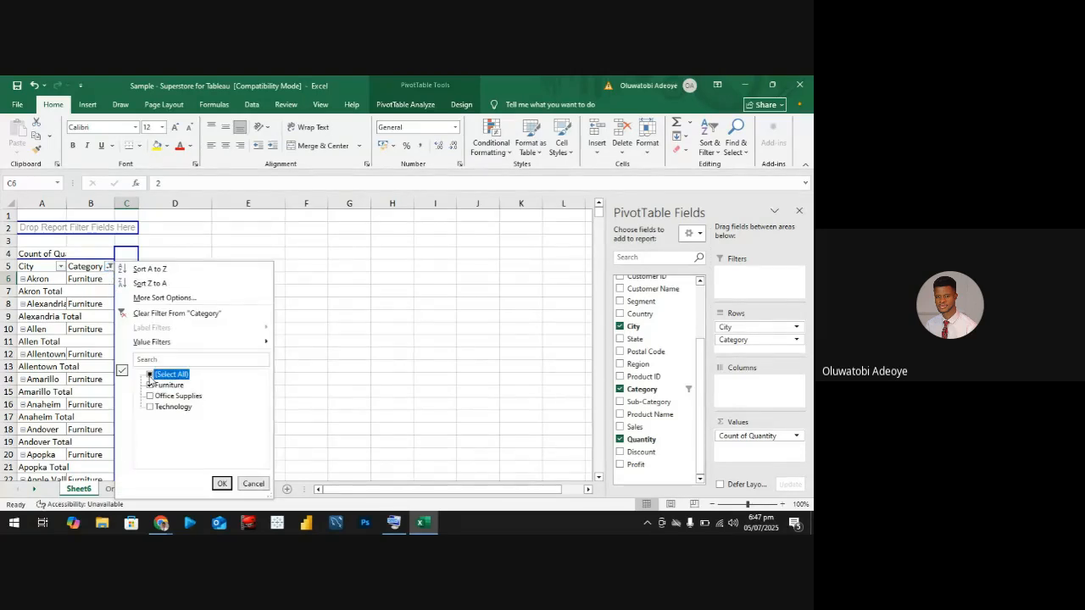
pyautogui.click(219, 483)
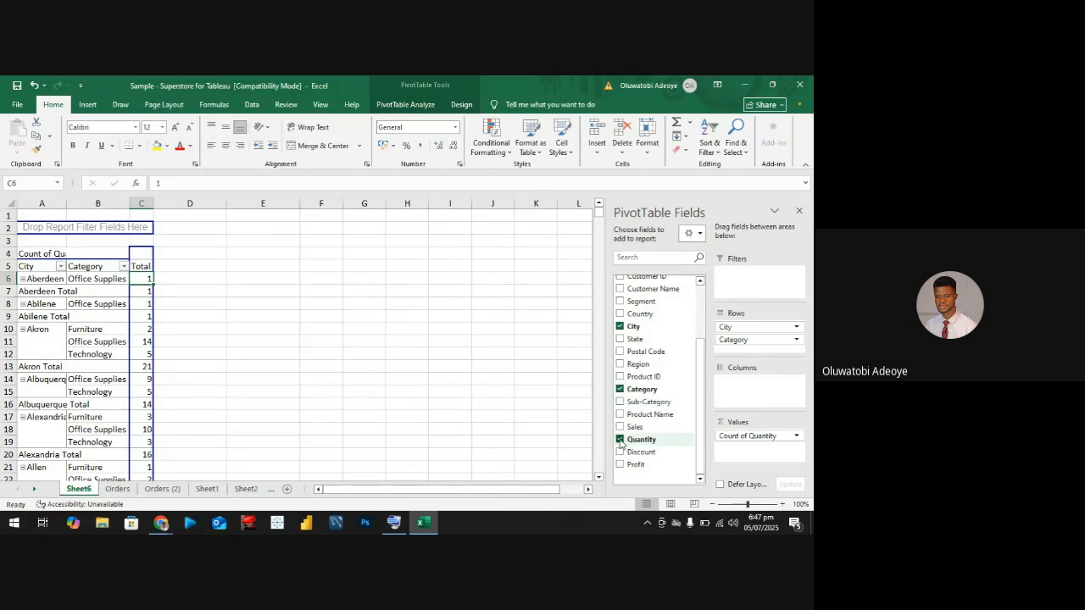
# Move Category from the pivot table rows to the report filters and filter it to Furniture
pyautogui.click(619, 389)
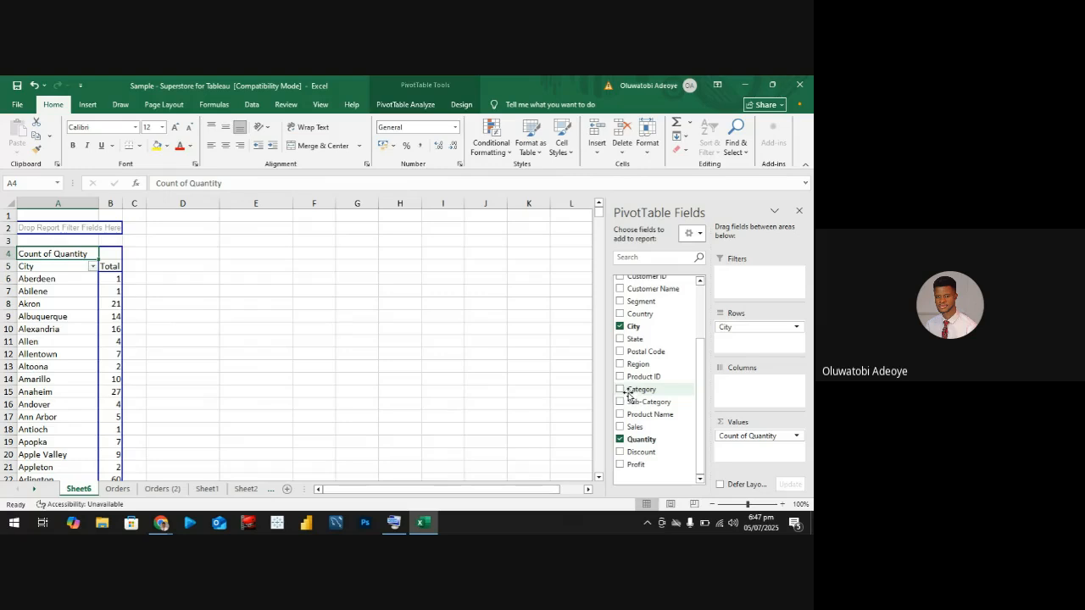
pyautogui.moveTo(625, 389); pyautogui.dragTo(754, 288)
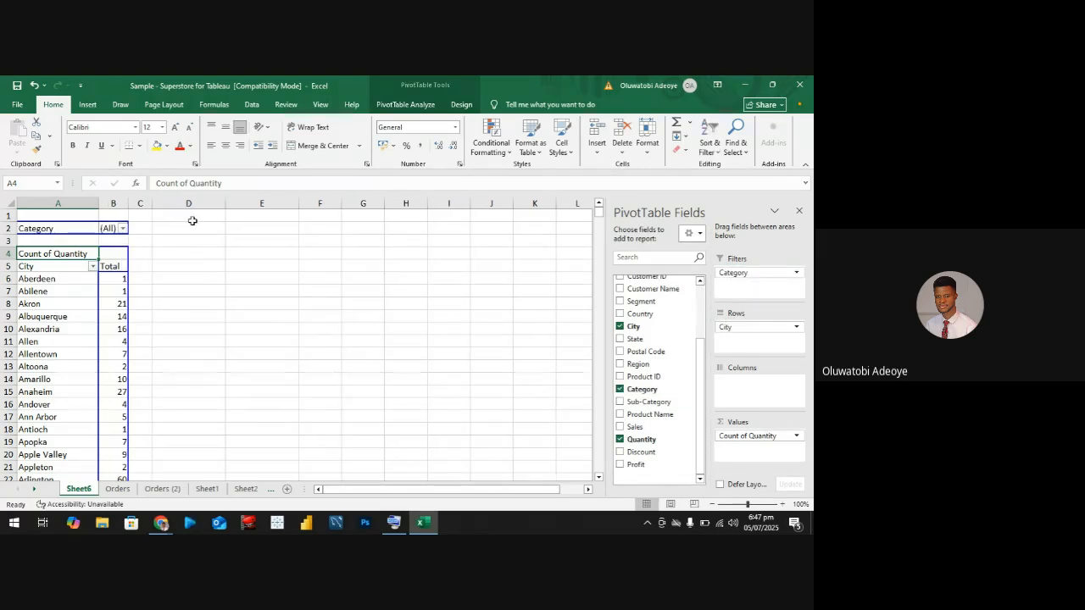
pyautogui.click(125, 228)
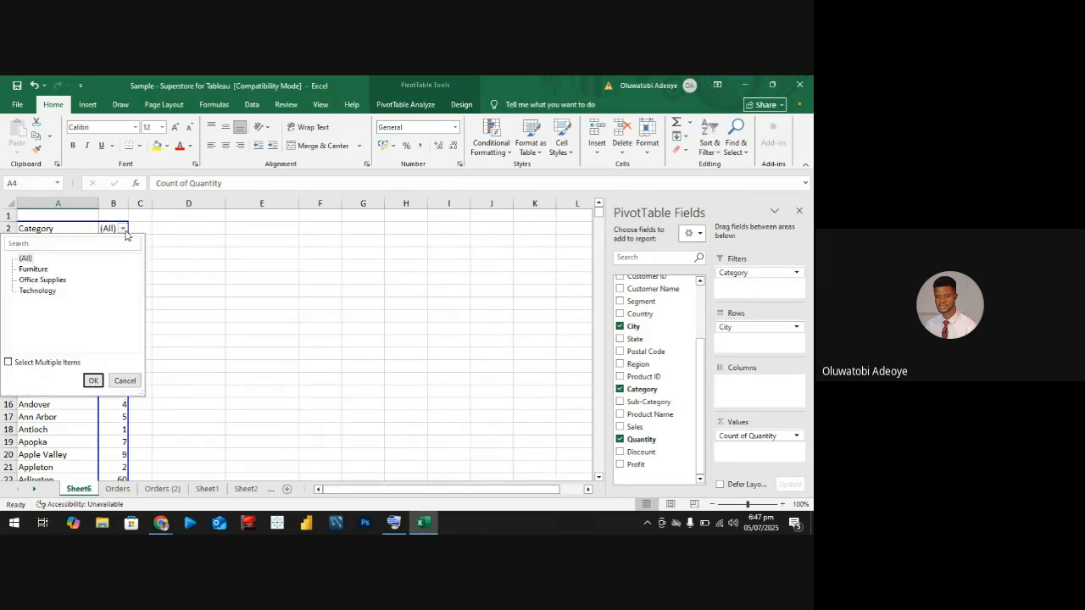
pyautogui.click(34, 268)
pyautogui.click(93, 381)
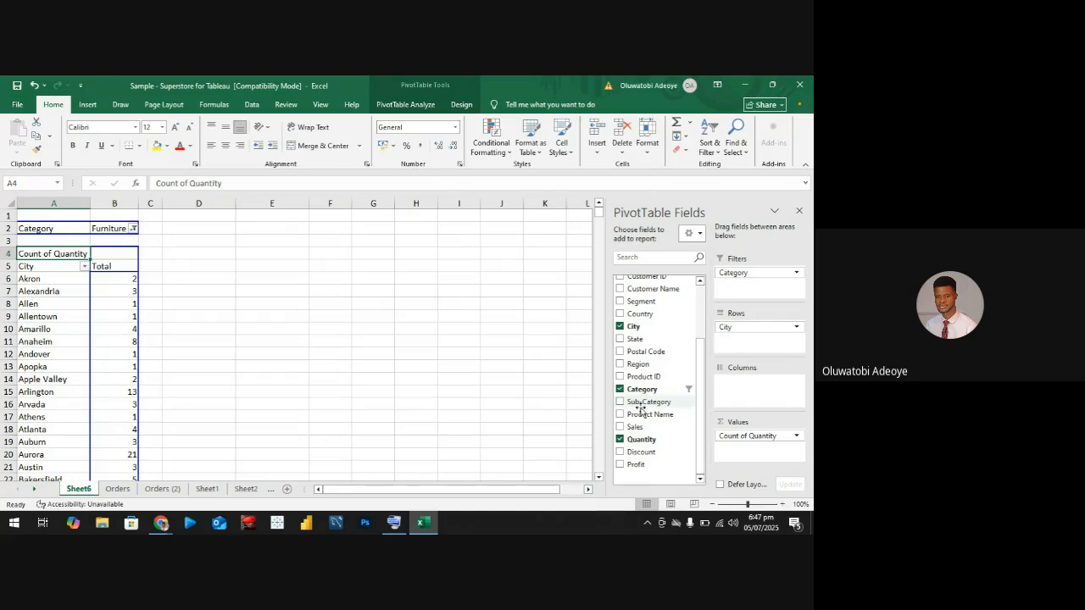
# Move City from the pivot table rows to the report filters and filter it to Newark
pyautogui.moveTo(637, 327); pyautogui.dragTo(756, 288)
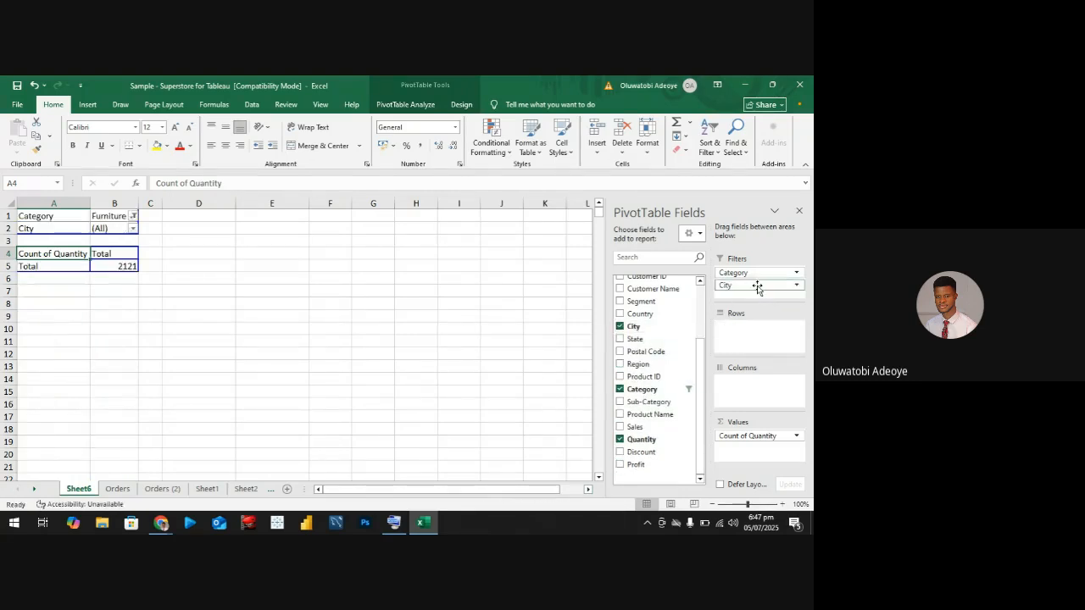
pyautogui.click(132, 229)
pyautogui.scroll(-15, 44, 323)
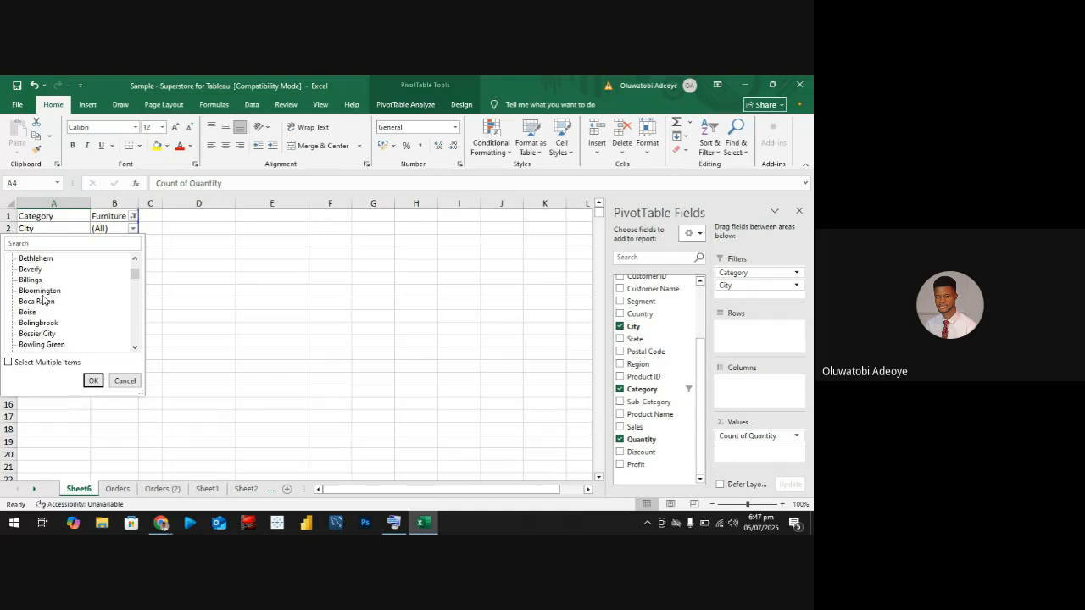
pyautogui.scroll(-20, 44, 324)
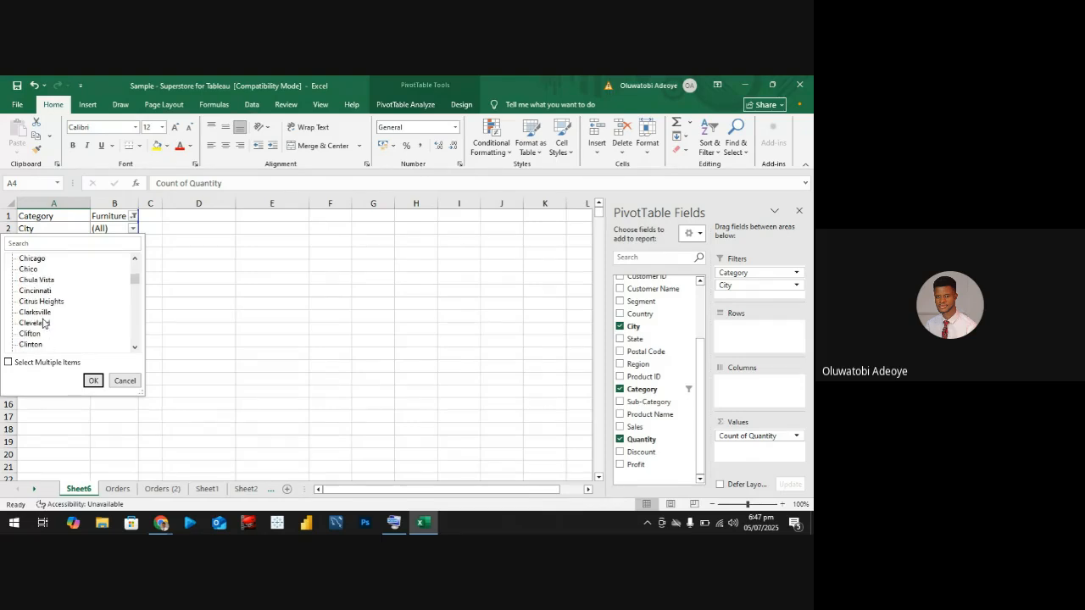
pyautogui.click(53, 244)
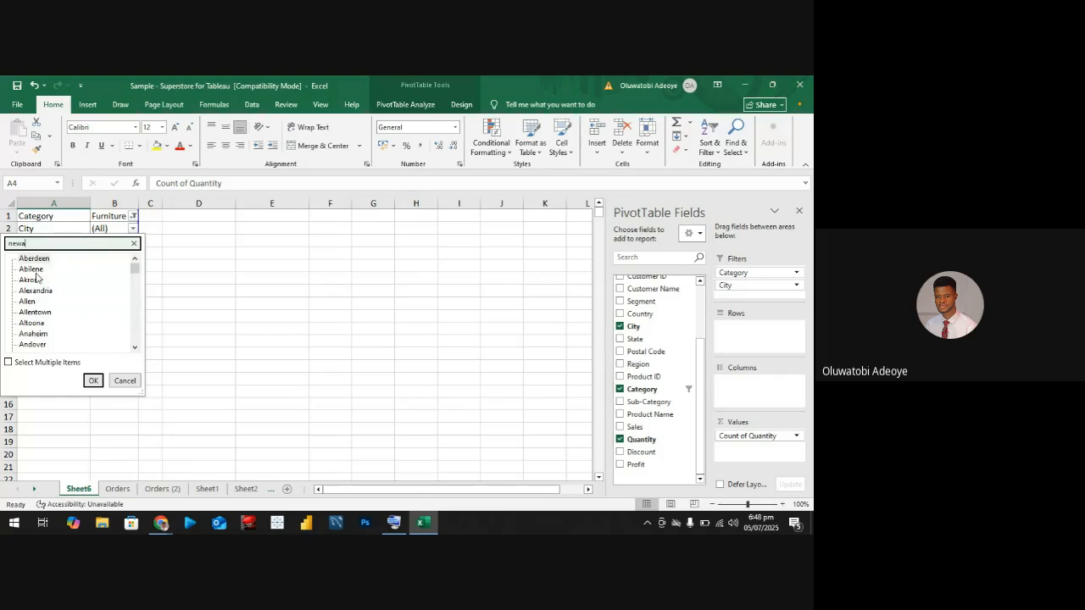
pyautogui.click(33, 259)
pyautogui.click(92, 382)
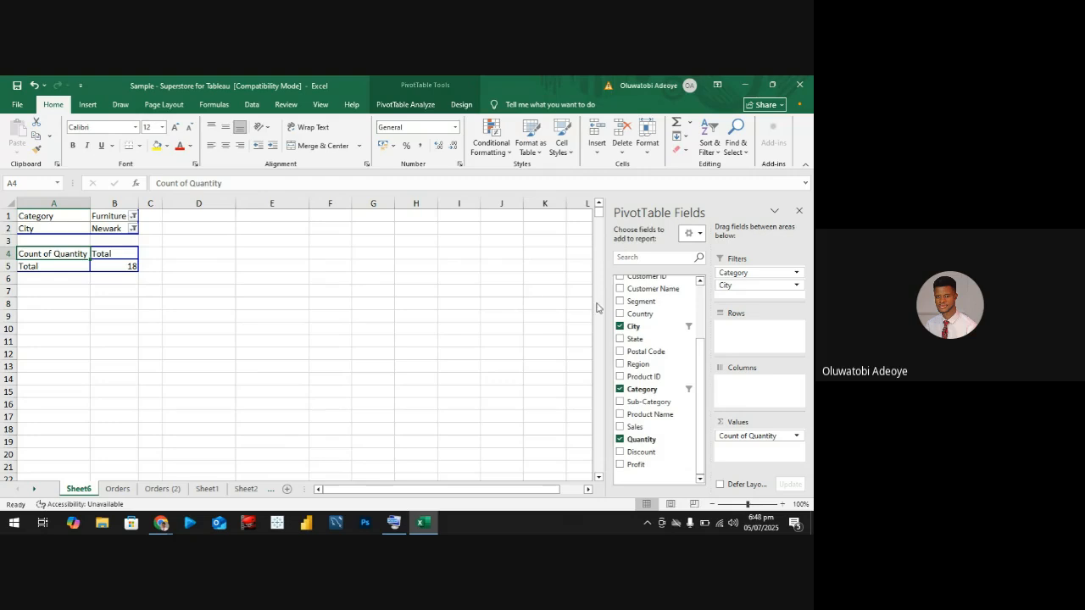
# Remove City, Category and Quantity from the pivot table and add City back as its only row field
pyautogui.click(629, 326)
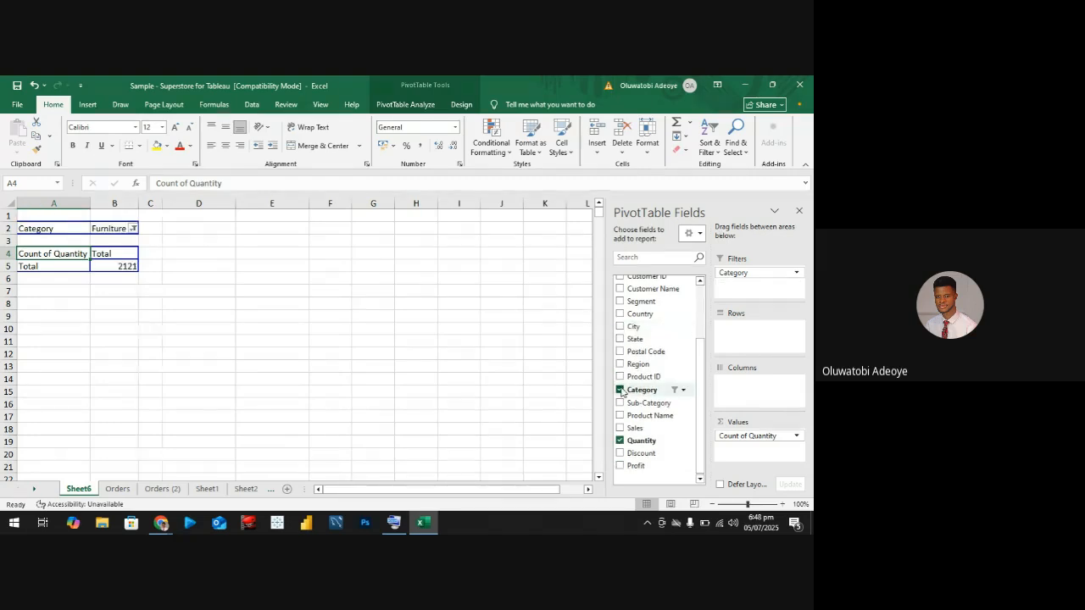
pyautogui.click(619, 389)
pyautogui.click(619, 438)
pyautogui.click(619, 327)
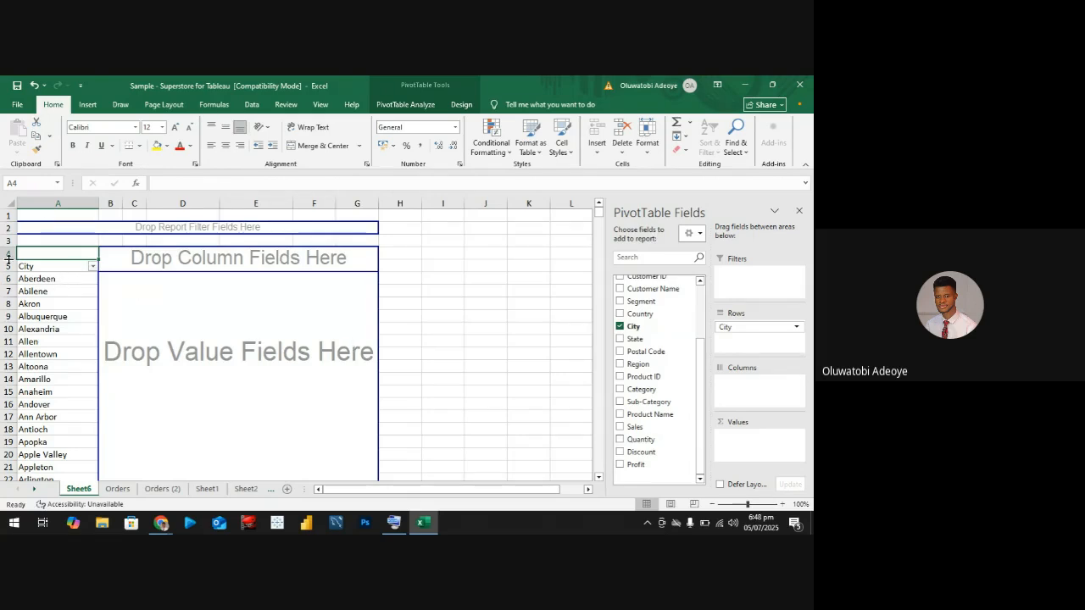
# Sort the pivot table's City rows from Z to A
pyautogui.click(56, 277)
pyautogui.rightClick(57, 278)
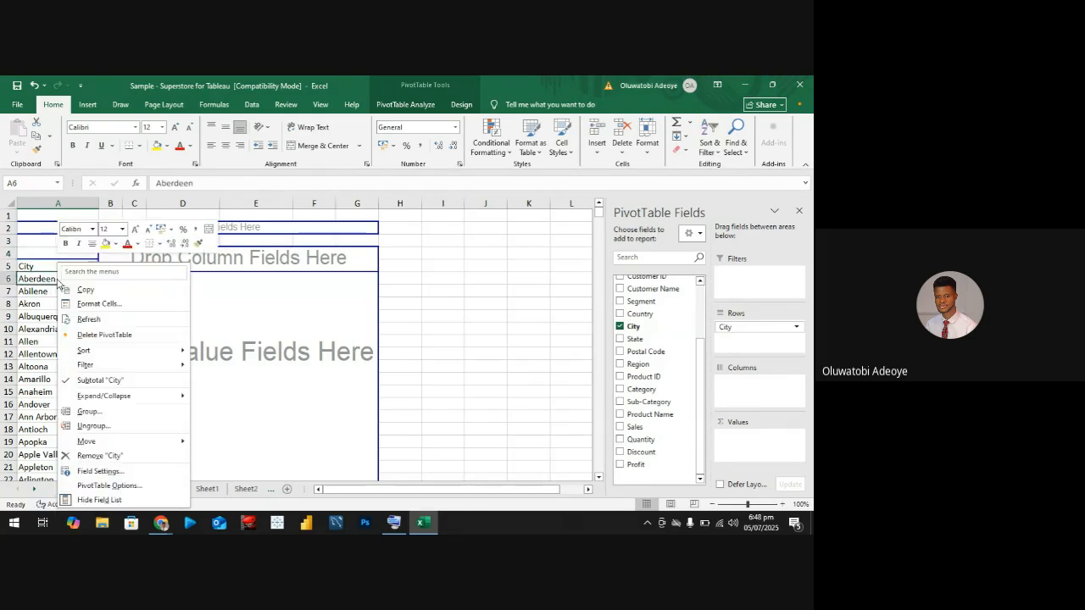
pyautogui.moveTo(114, 354)
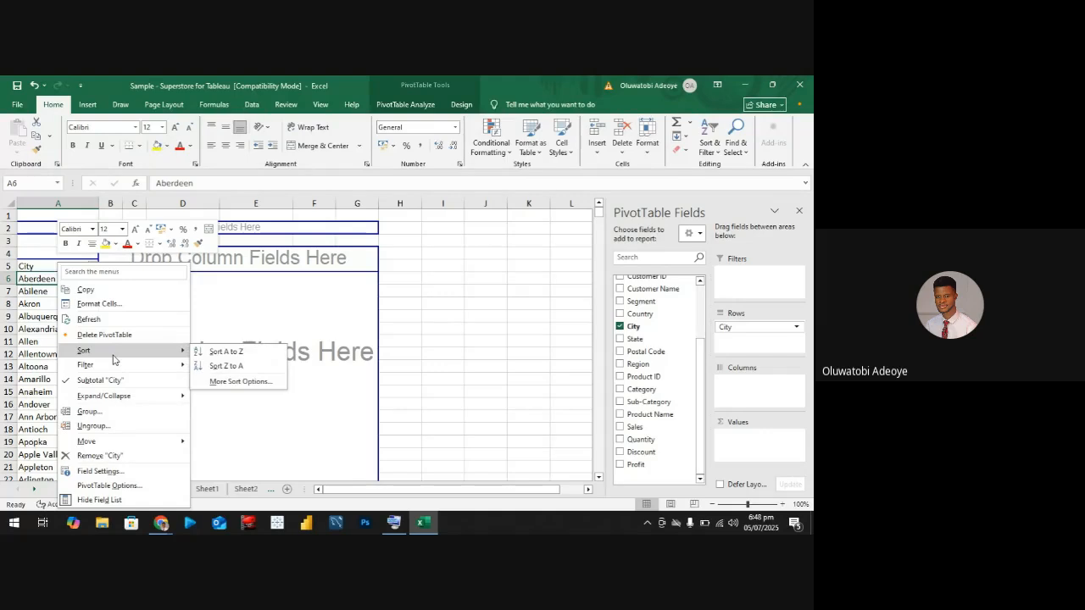
pyautogui.click(227, 367)
# Sort the pivot table's City rows from A to Z
pyautogui.rightClick(53, 280)
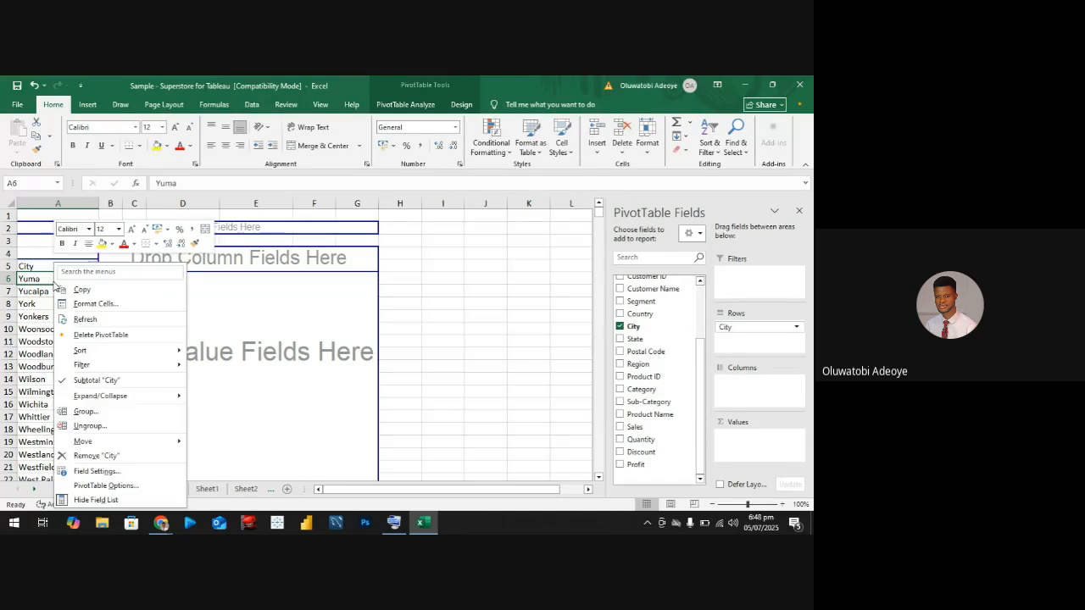
pyautogui.moveTo(183, 351)
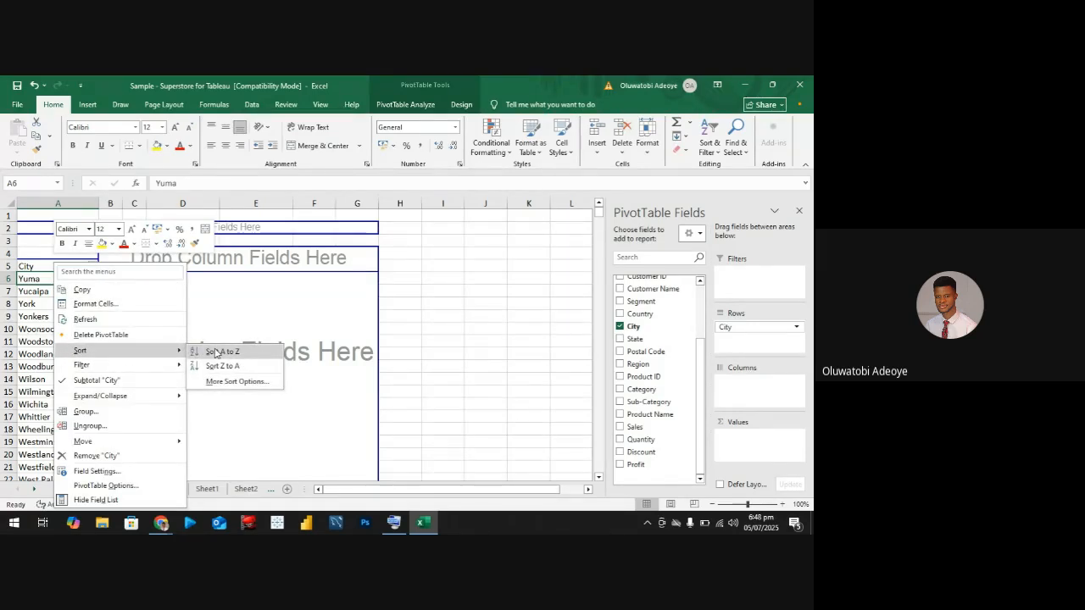
pyautogui.click(215, 352)
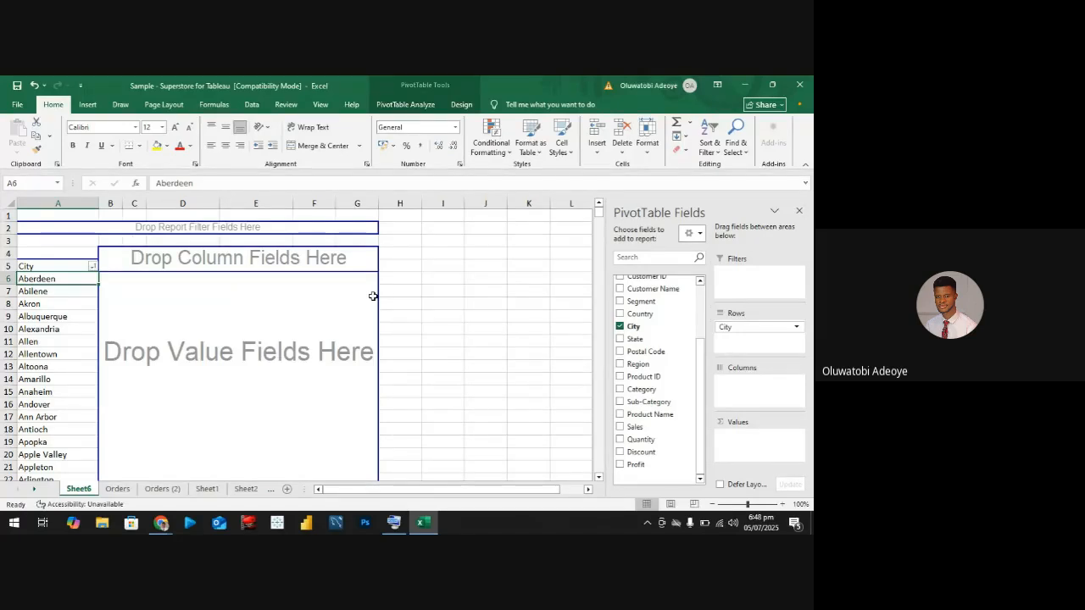
# Replace City with Category as the pivot table's row field and add Sales as the value field
pyautogui.click(619, 327)
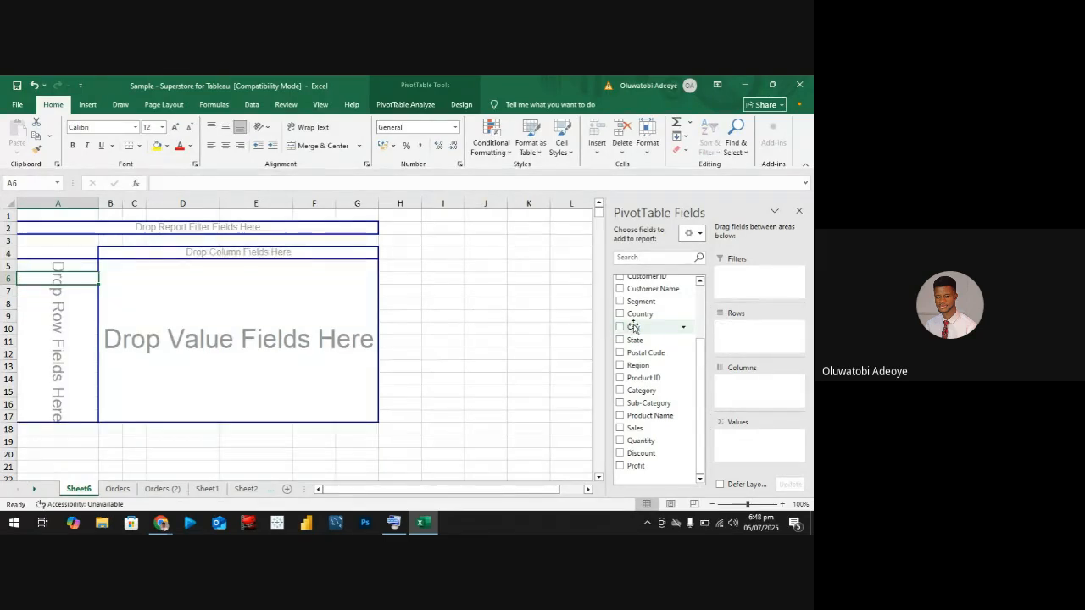
pyautogui.click(620, 390)
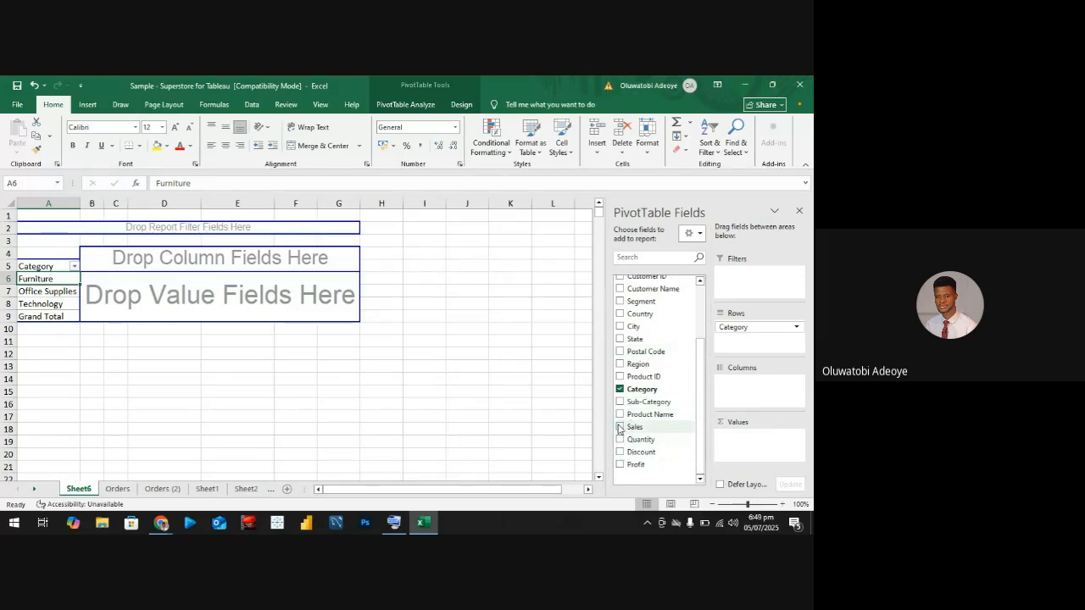
pyautogui.click(619, 428)
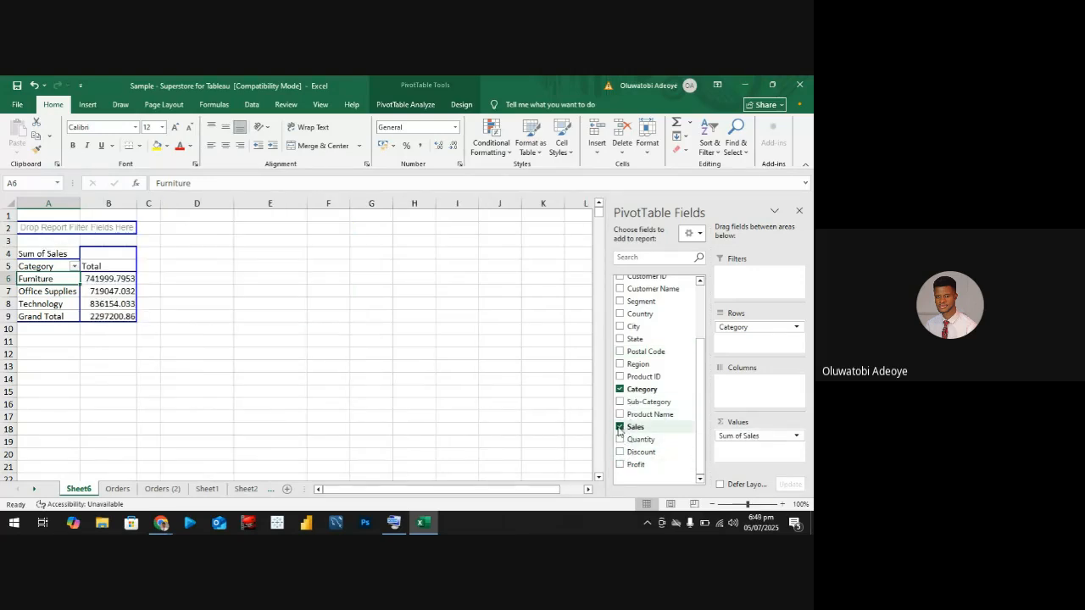
# Show the pivot table's Sales values as % of Grand Total
pyautogui.click(101, 279)
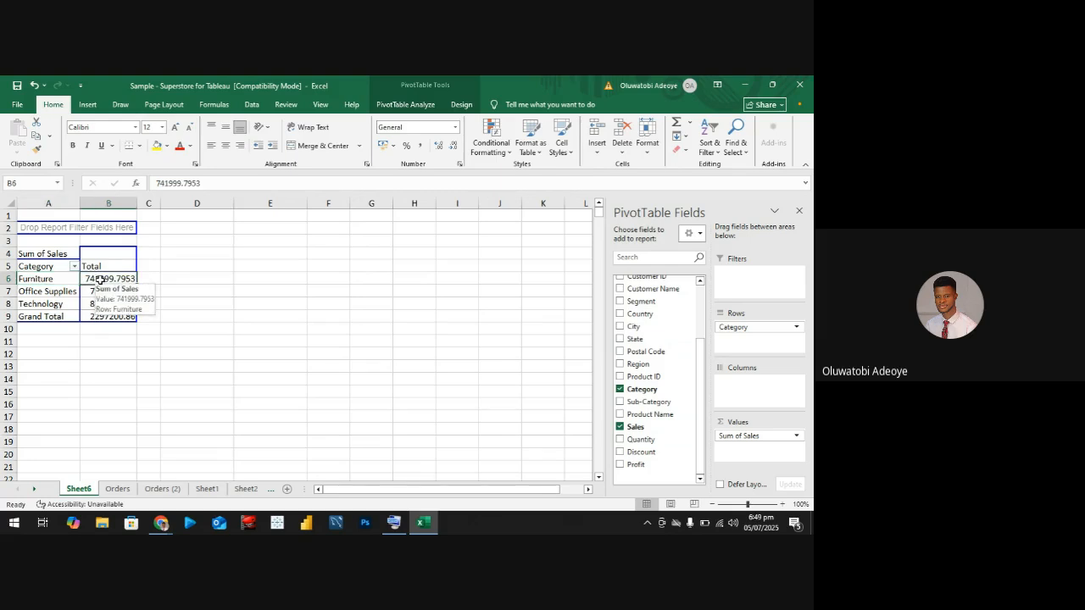
pyautogui.rightClick(101, 279)
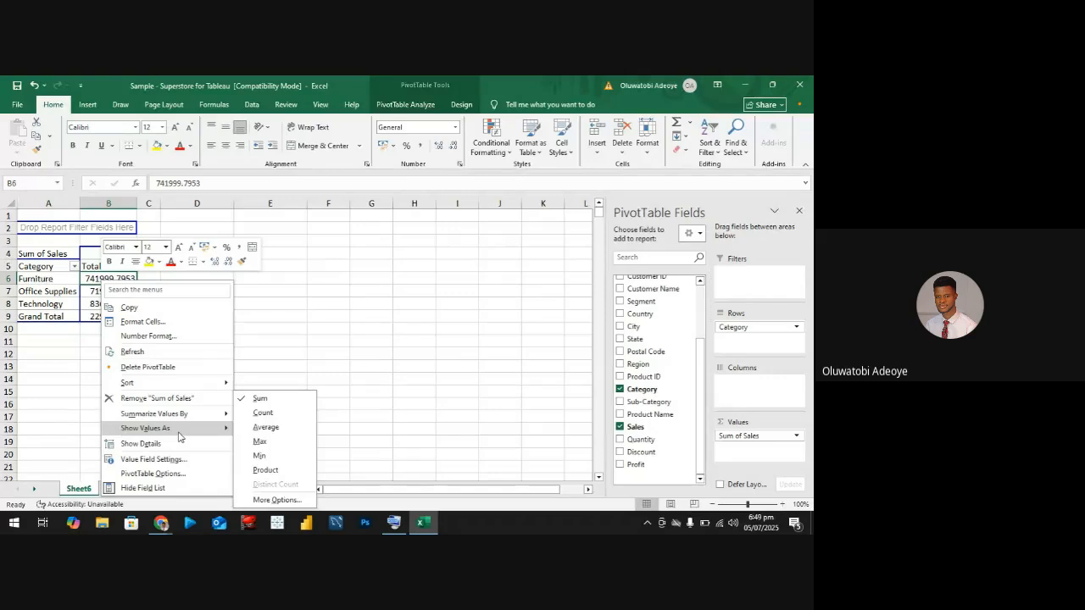
pyautogui.moveTo(181, 422)
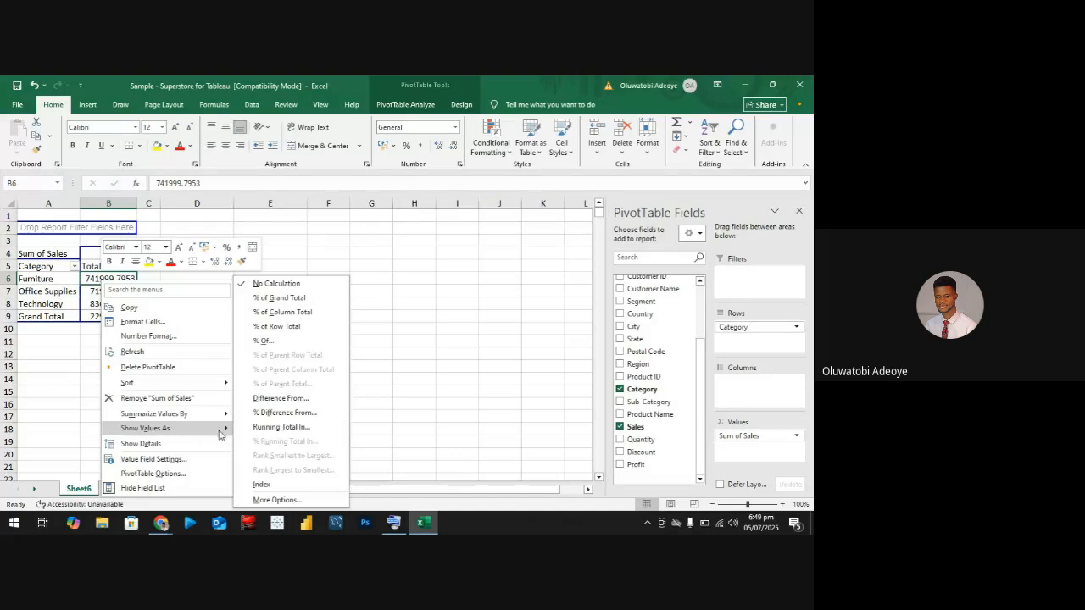
pyautogui.click(287, 298)
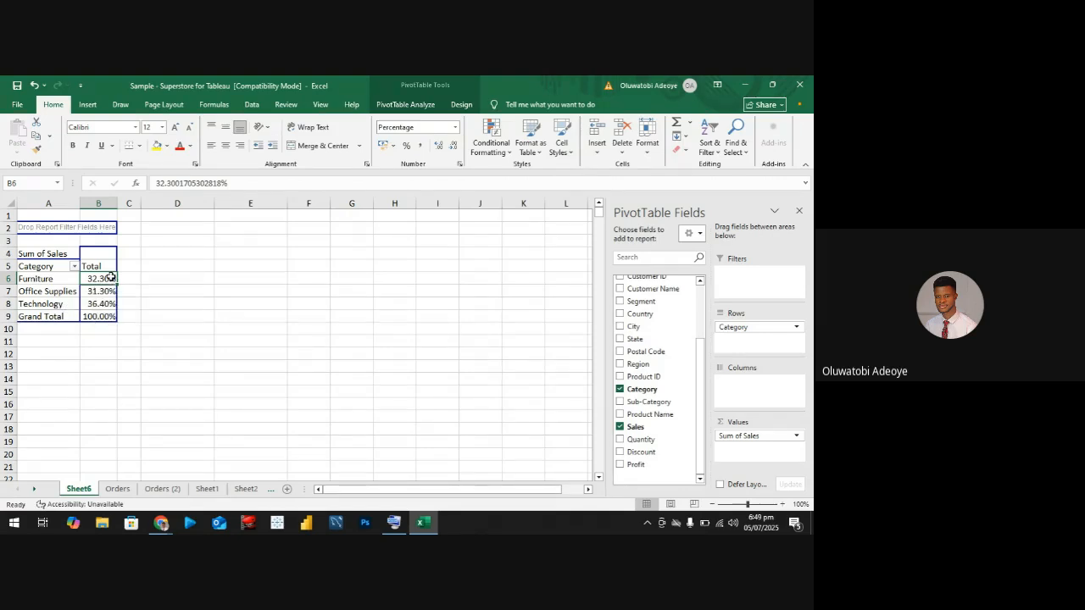
# Sort the categories by their share of Sales from largest to smallest
pyautogui.moveTo(110, 277)
pyautogui.rightClick(109, 280)
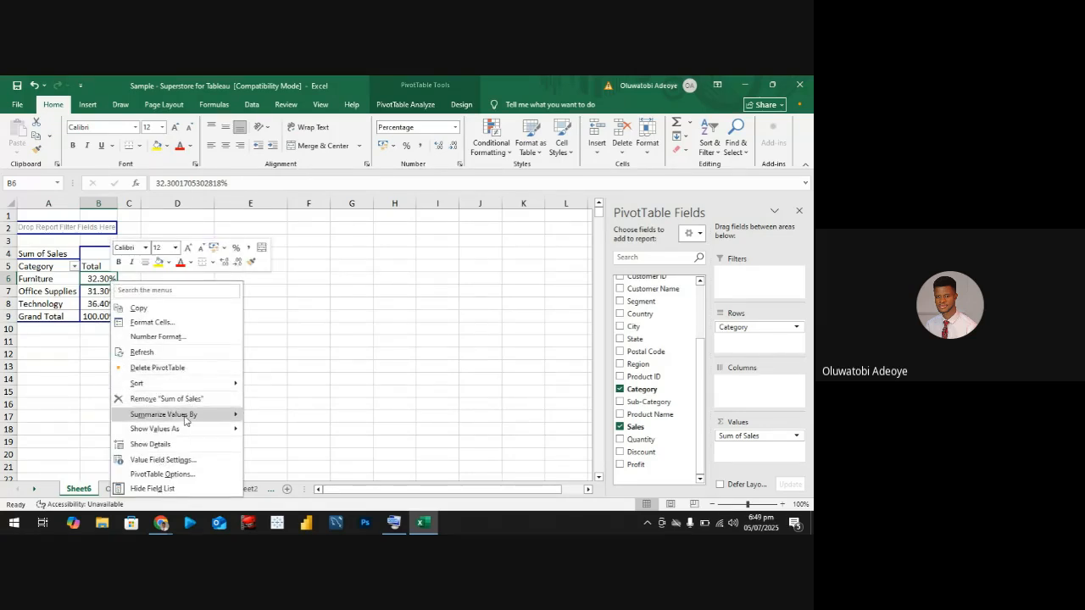
pyautogui.moveTo(181, 385)
pyautogui.click(299, 398)
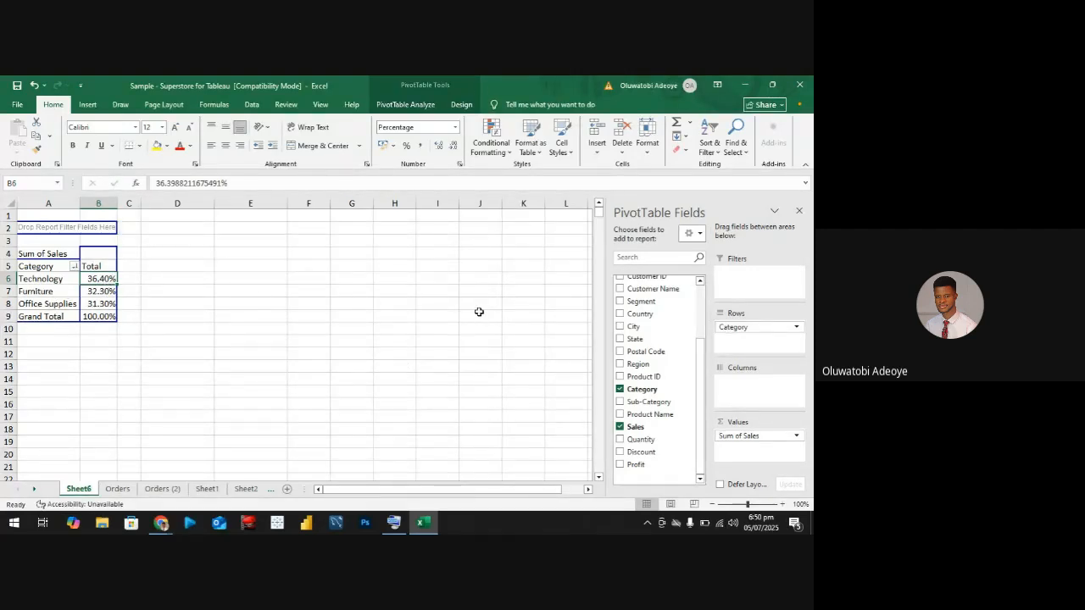
# Reset the Sales value field by removing and re-adding it, and summarize its values by Average
pyautogui.click(621, 428)
pyautogui.click(620, 429)
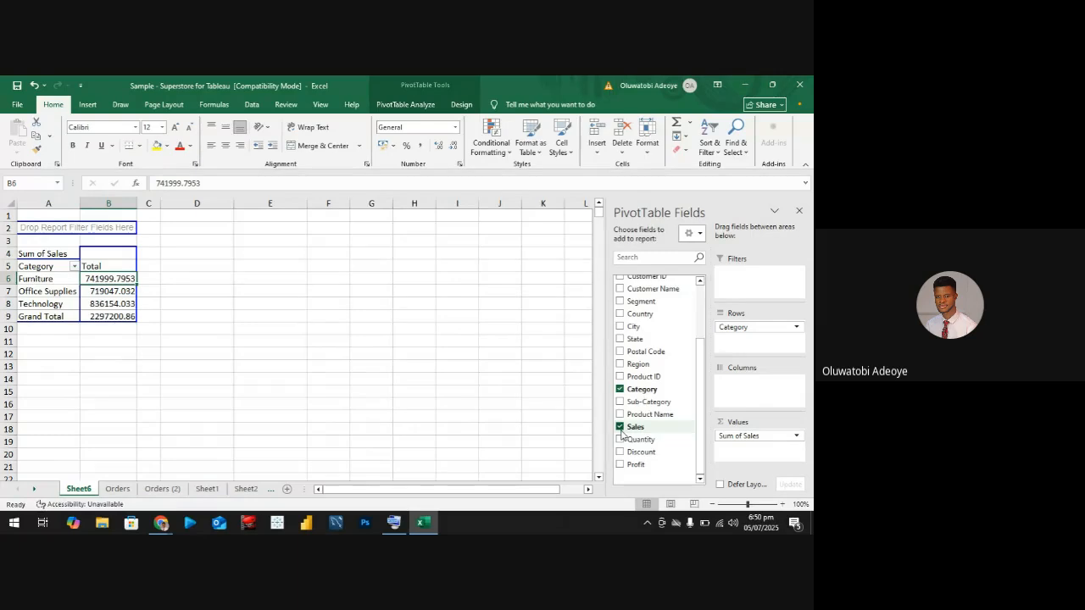
pyautogui.rightClick(121, 279)
pyautogui.moveTo(190, 389)
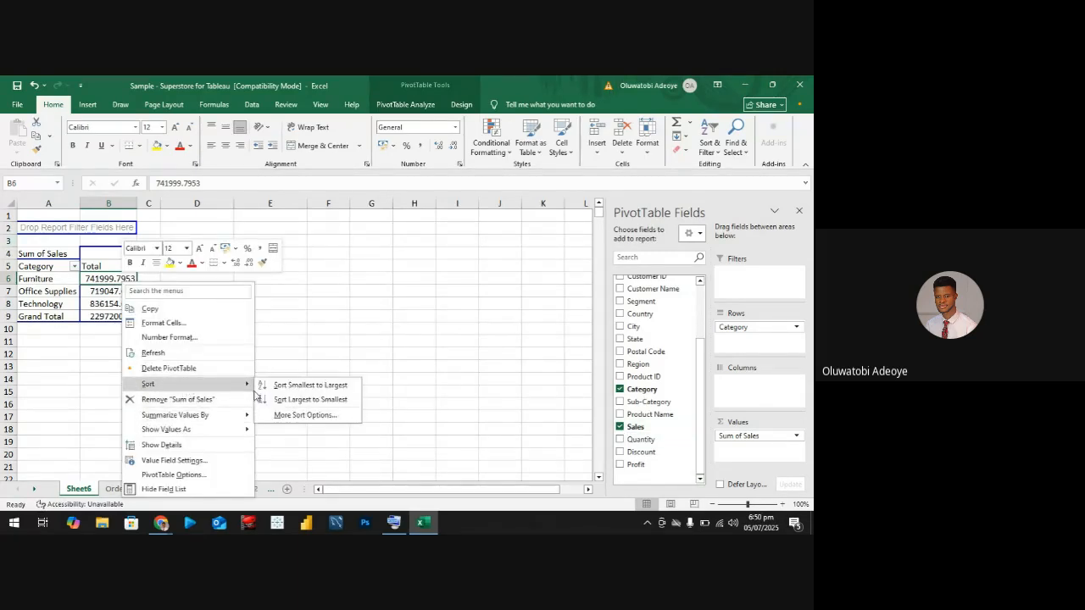
pyautogui.moveTo(201, 428)
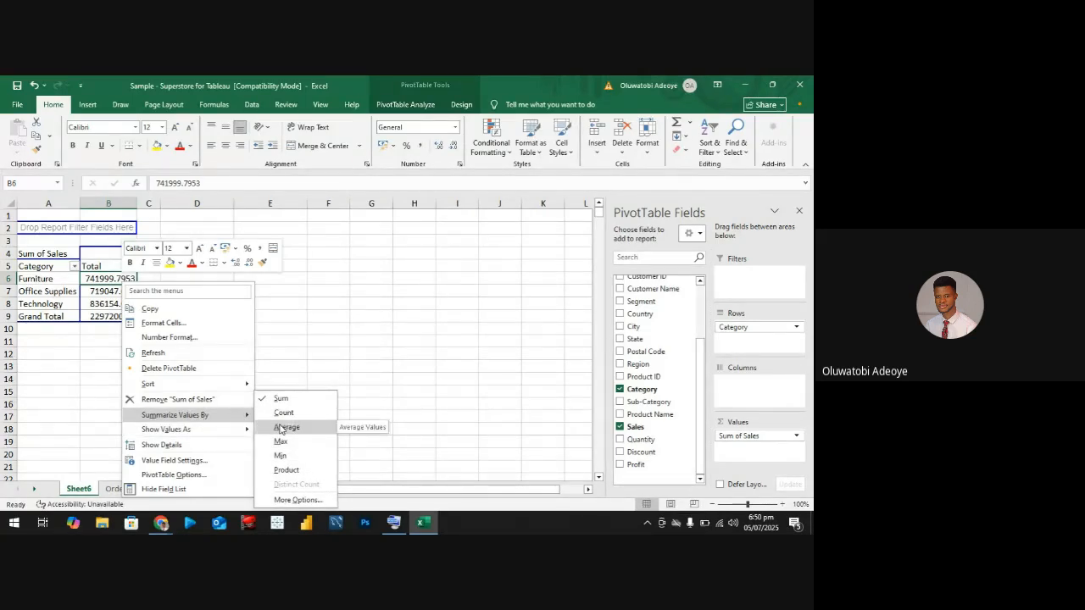
pyautogui.click(281, 428)
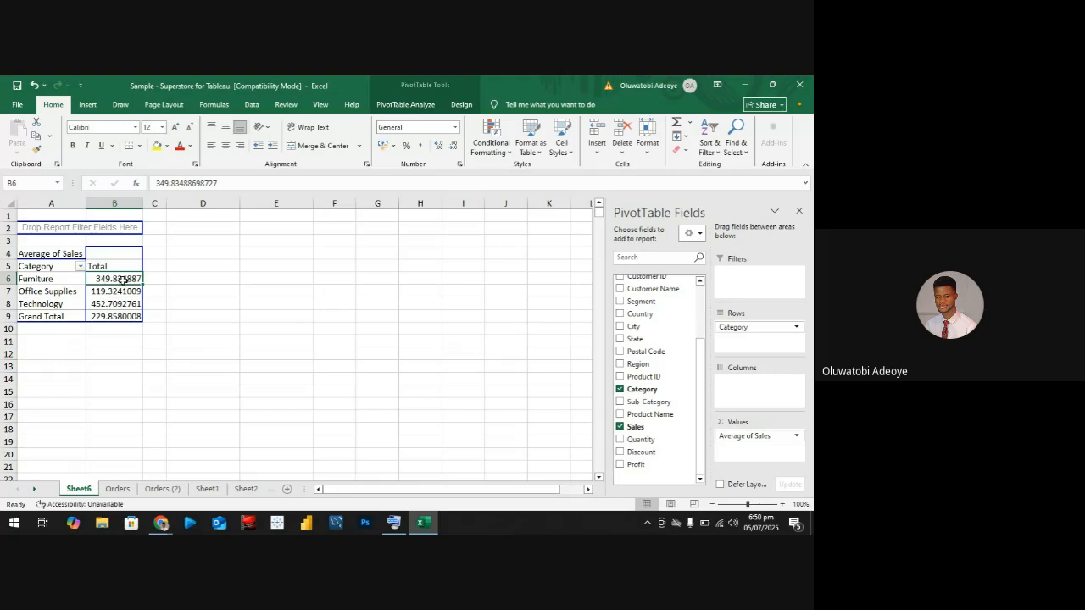
# Summarize the pivot table's Sales values by Max
pyautogui.moveTo(109, 280)
pyautogui.rightClick(109, 279)
pyautogui.moveTo(208, 419)
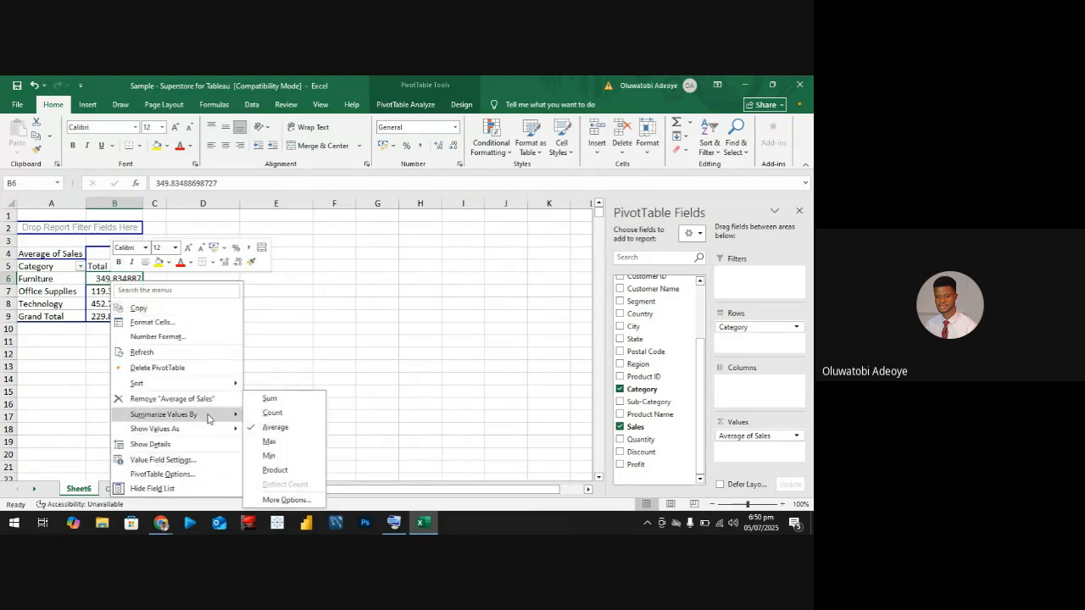
pyautogui.click(269, 441)
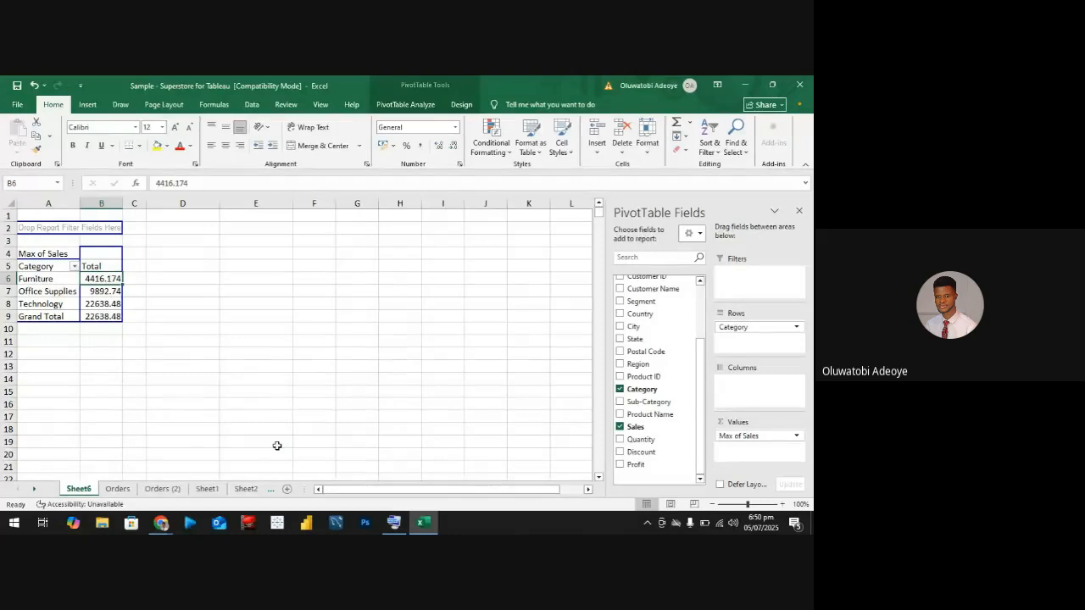
# Set the pivot table's Sales values back to being summarized by Sum
pyautogui.rightClick(101, 278)
pyautogui.moveTo(176, 411)
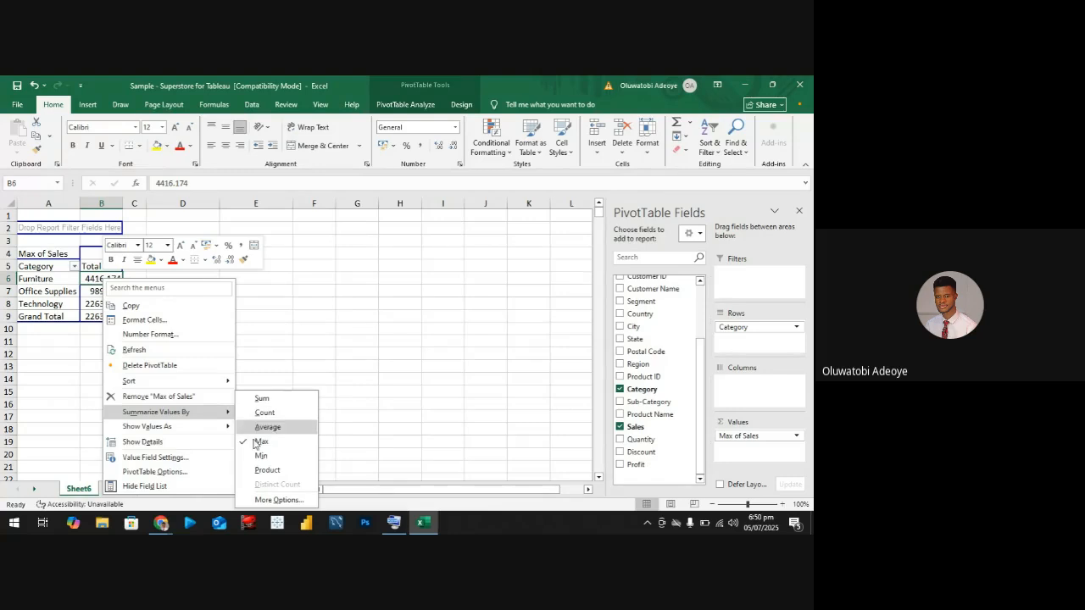
pyautogui.click(261, 398)
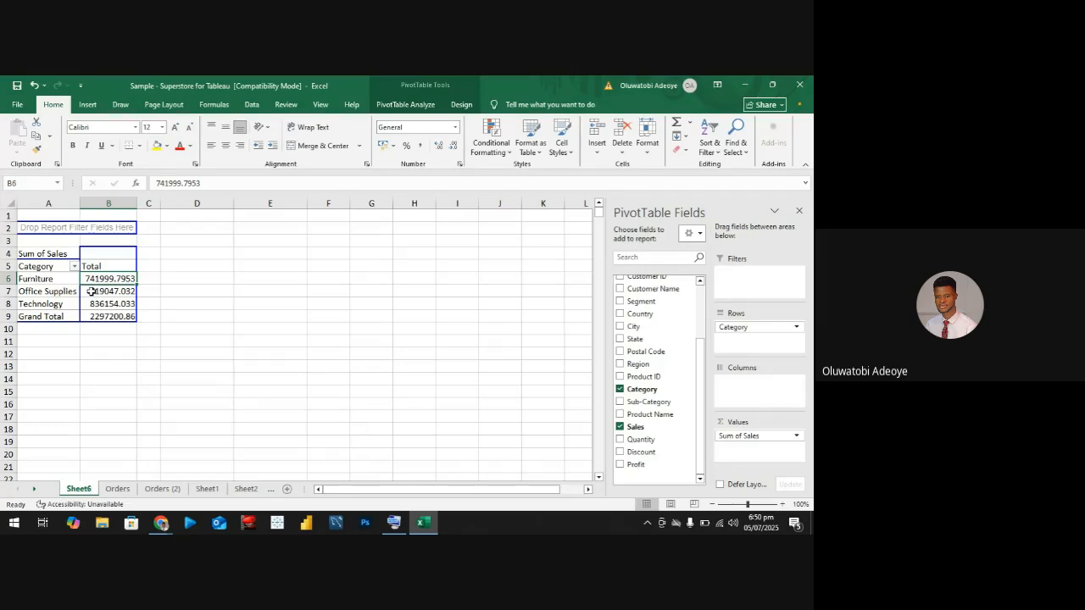
# Switch to the Google Meet call in Chrome and mute the microphone
pyautogui.click(161, 523)
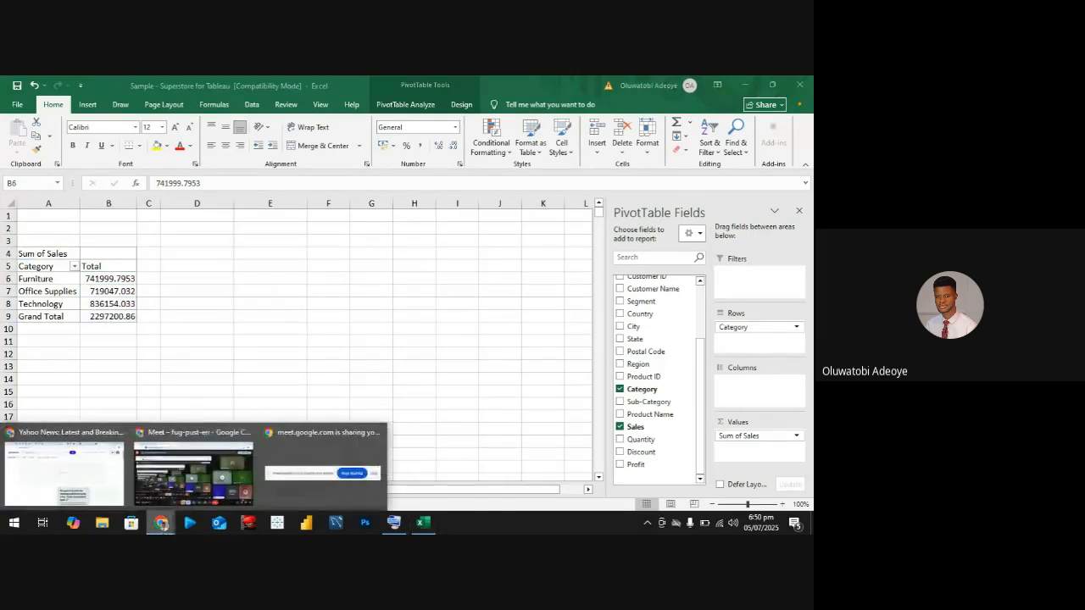
pyautogui.click(193, 471)
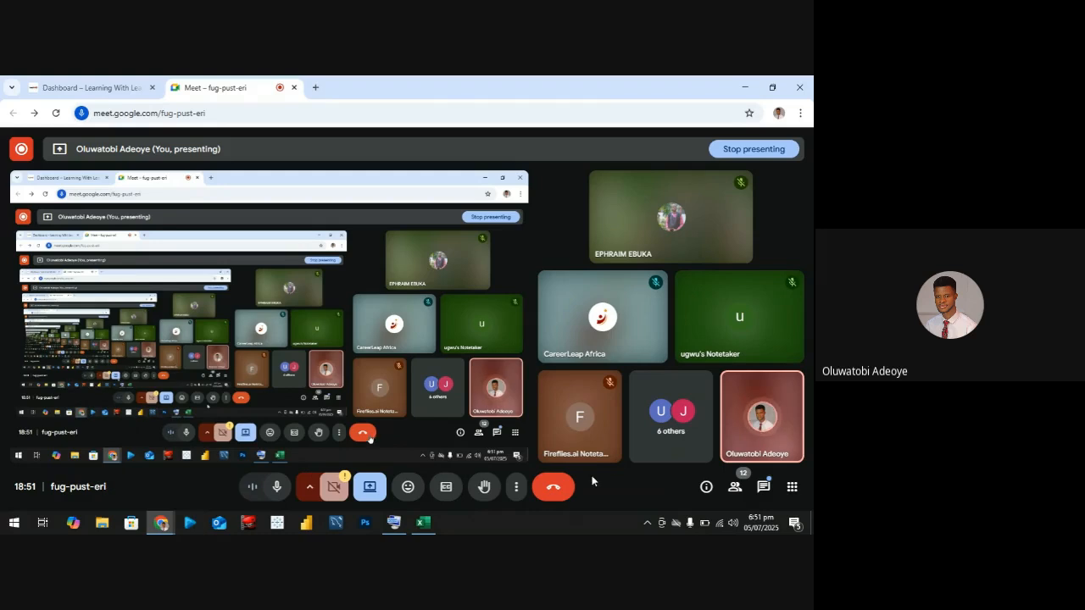
pyautogui.moveTo(618, 458)
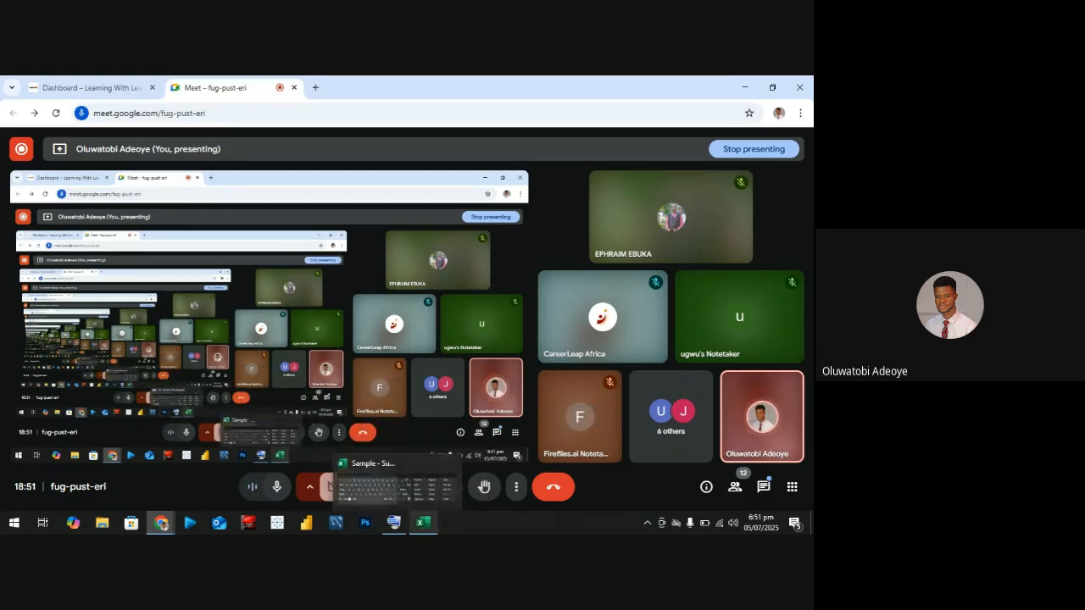
pyautogui.click(422, 523)
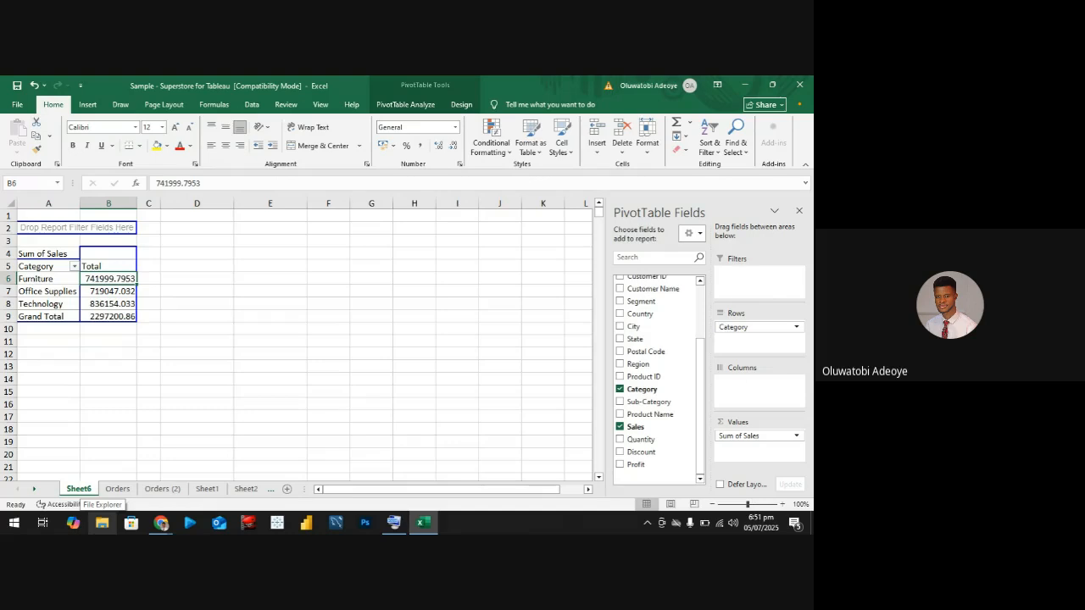
pyautogui.click(175, 478)
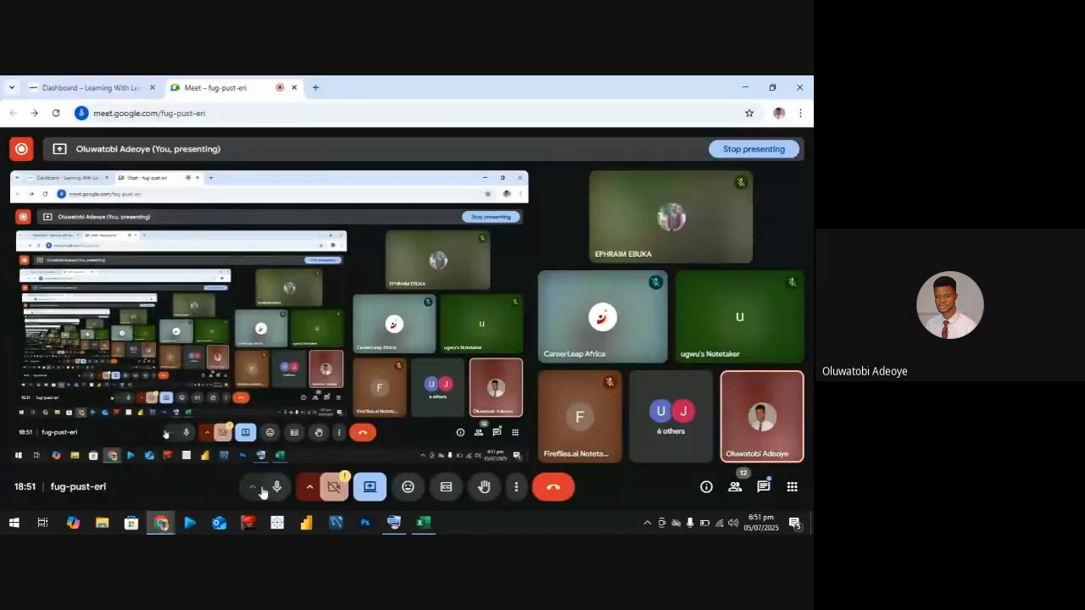
pyautogui.click(275, 489)
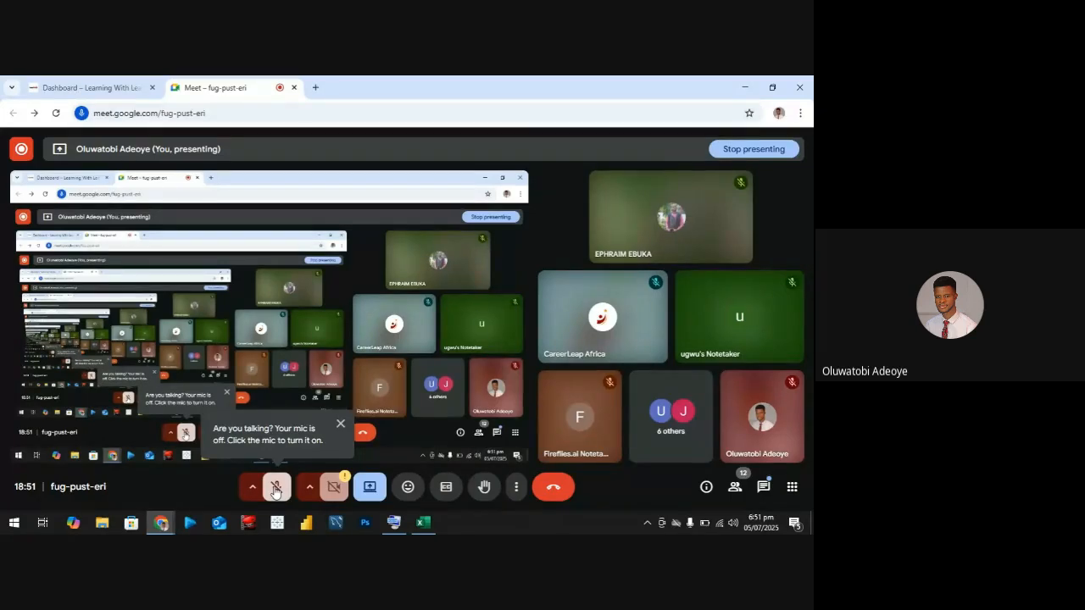
# Toggle the microphone back on in the Google Meet call and switch to the Superstore workbook in Excel
pyautogui.click(274, 490)
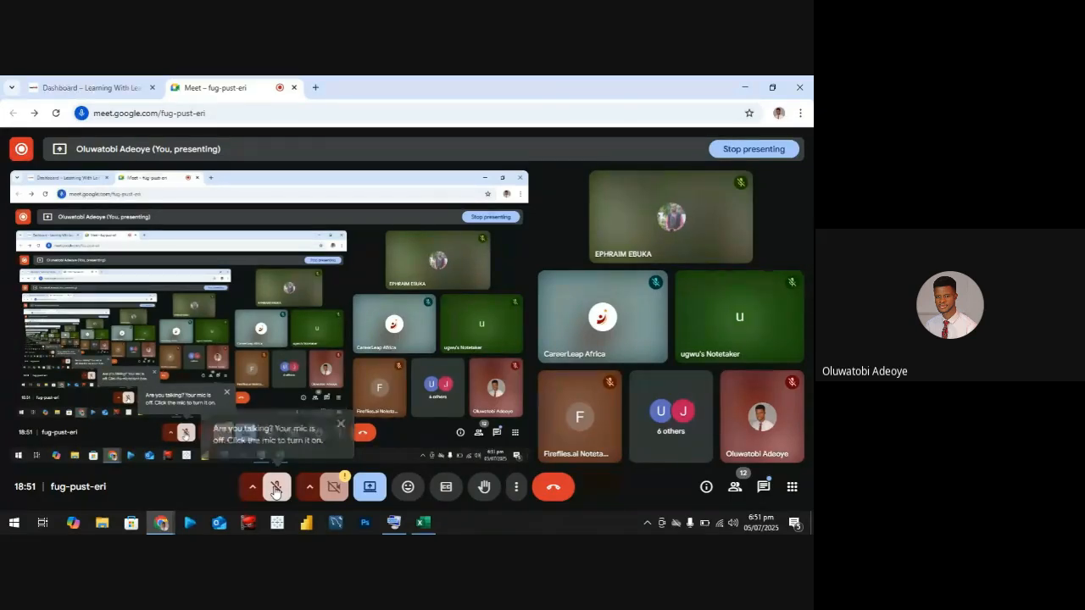
pyautogui.click(430, 521)
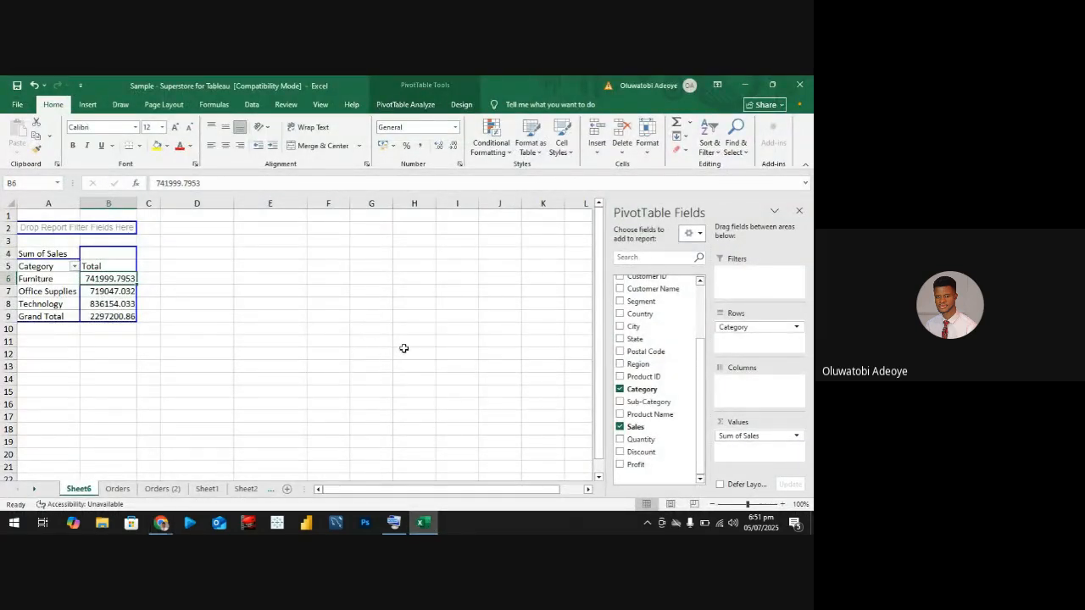
# Drill down into the Furniture sales total to list its records on a new sheet, and return to Sheet6
pyautogui.moveTo(94, 320)
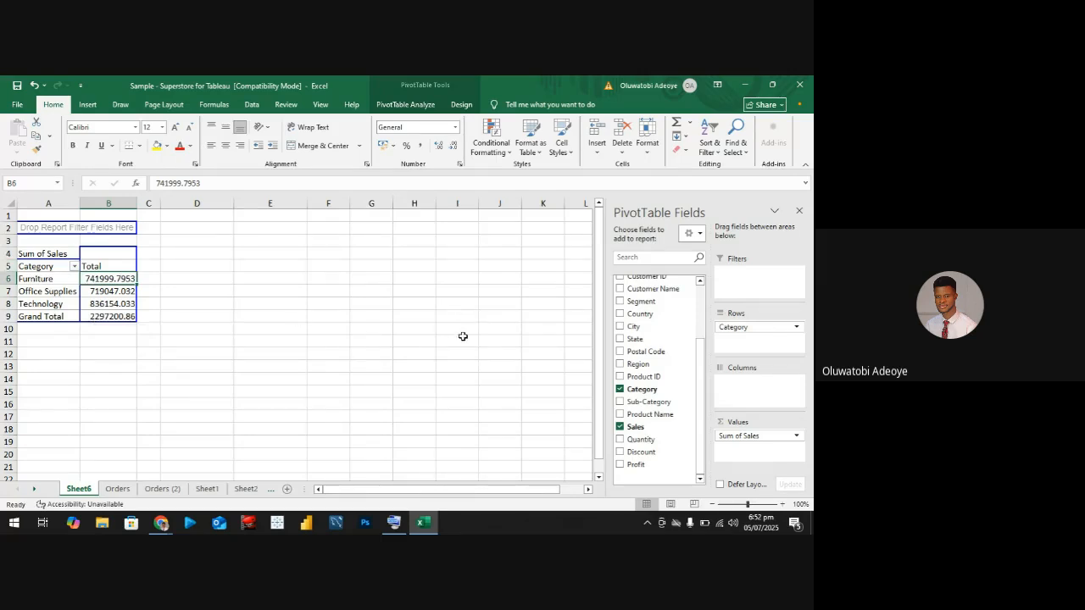
pyautogui.doubleClick(112, 280)
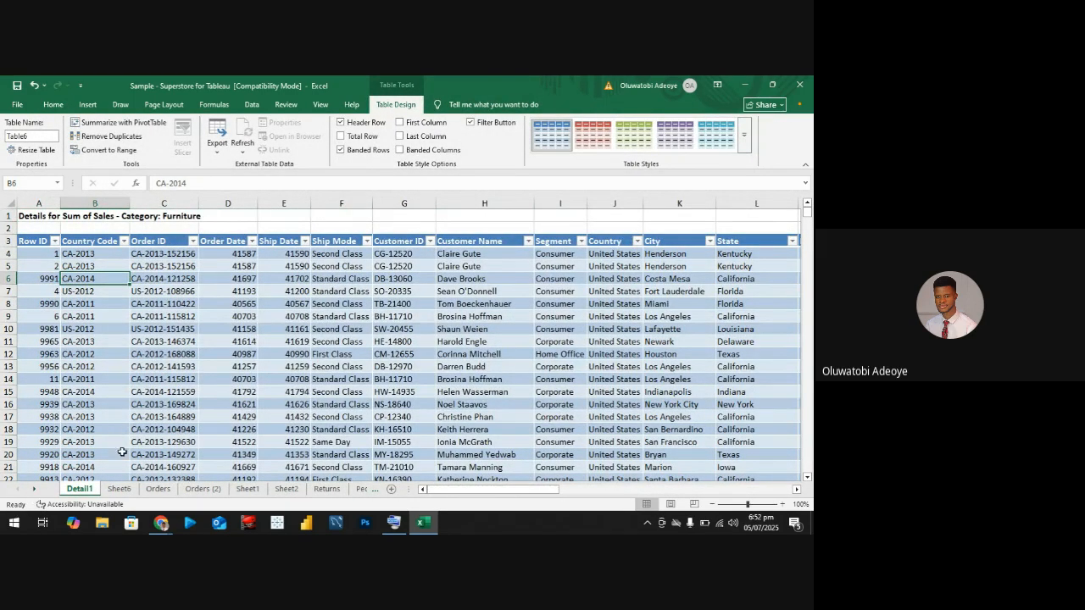
pyautogui.click(120, 489)
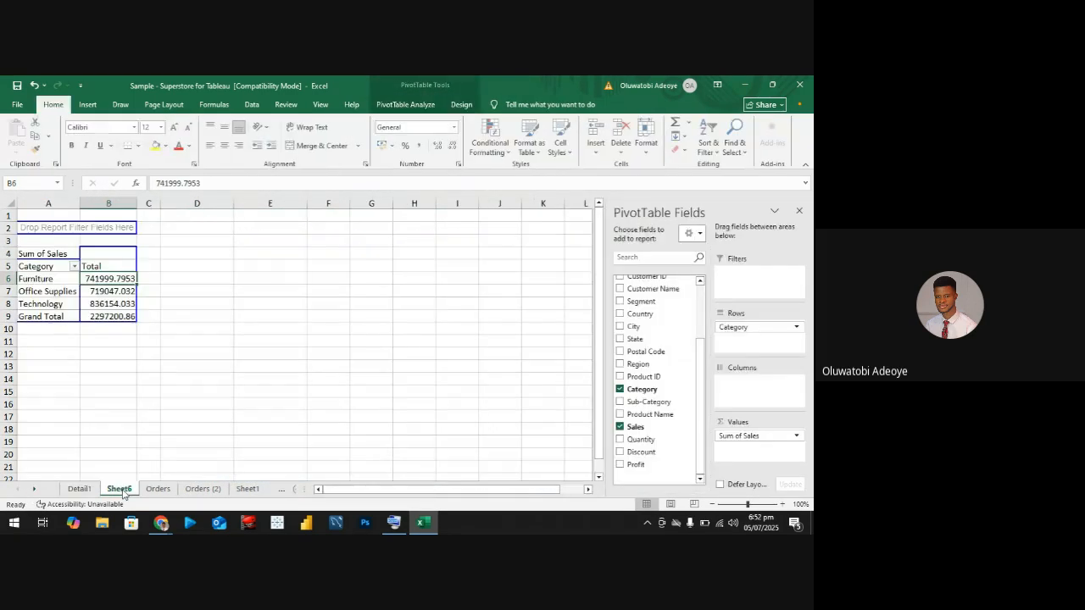
# Extract the Furniture sales records to another detail sheet, browse their columns and rows, and go back to the pivot table
pyautogui.doubleClick(106, 279)
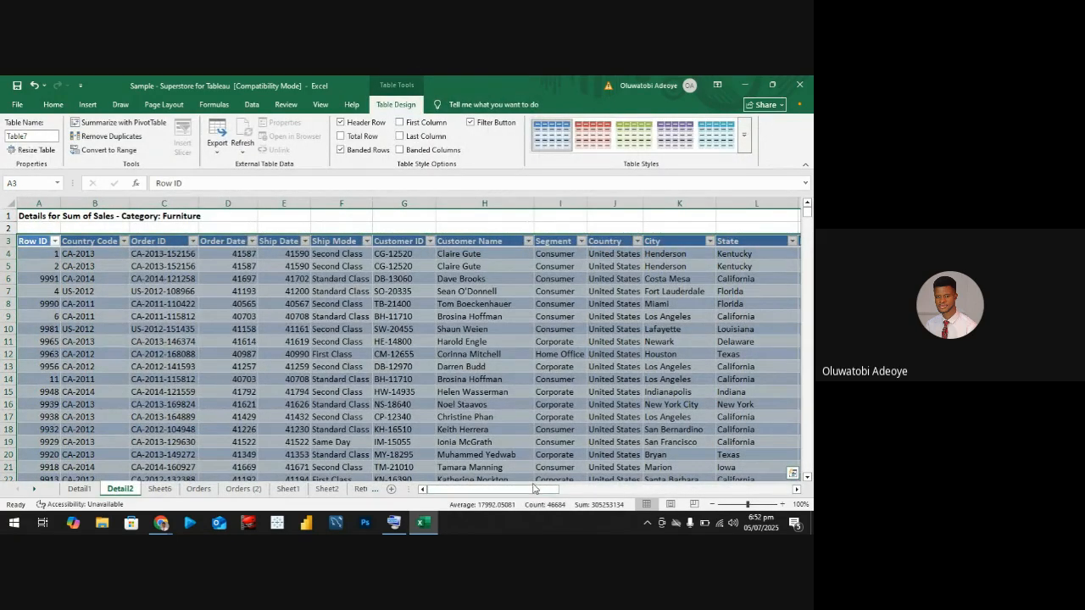
pyautogui.moveTo(539, 490); pyautogui.dragTo(678, 504)
pyautogui.scroll(-5, 537, 368)
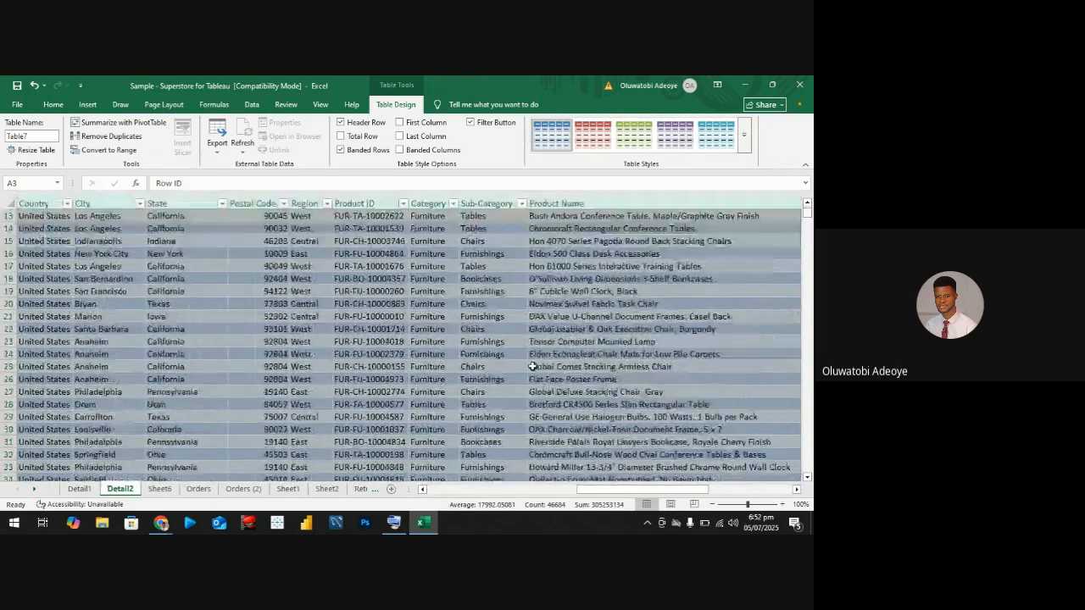
pyautogui.click(151, 489)
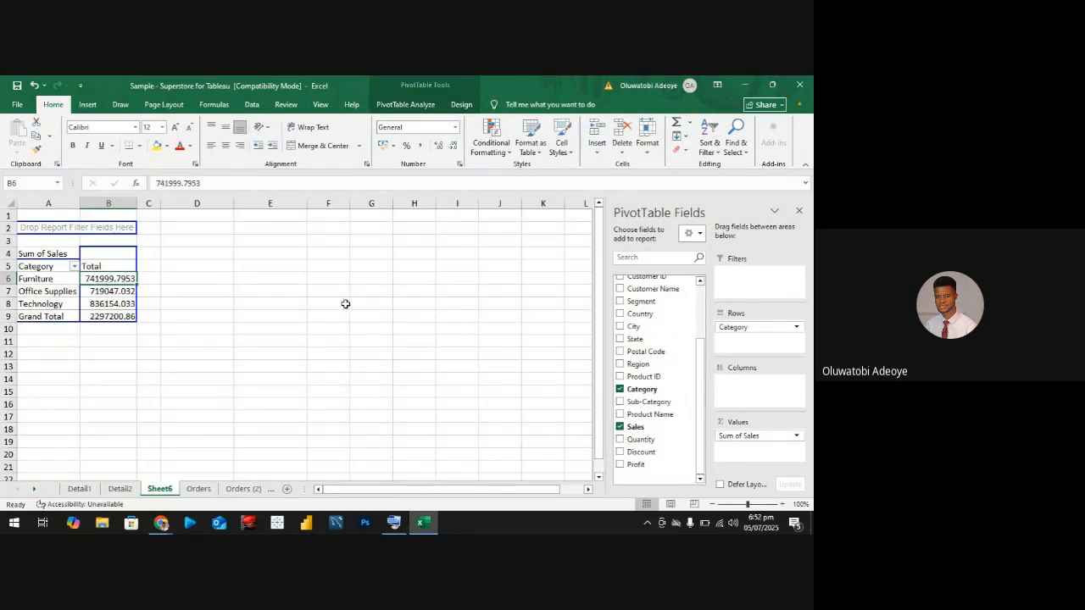
# Remove Category and Sales from the pivot table and rebuild its rows with City followed by Category
pyautogui.click(619, 390)
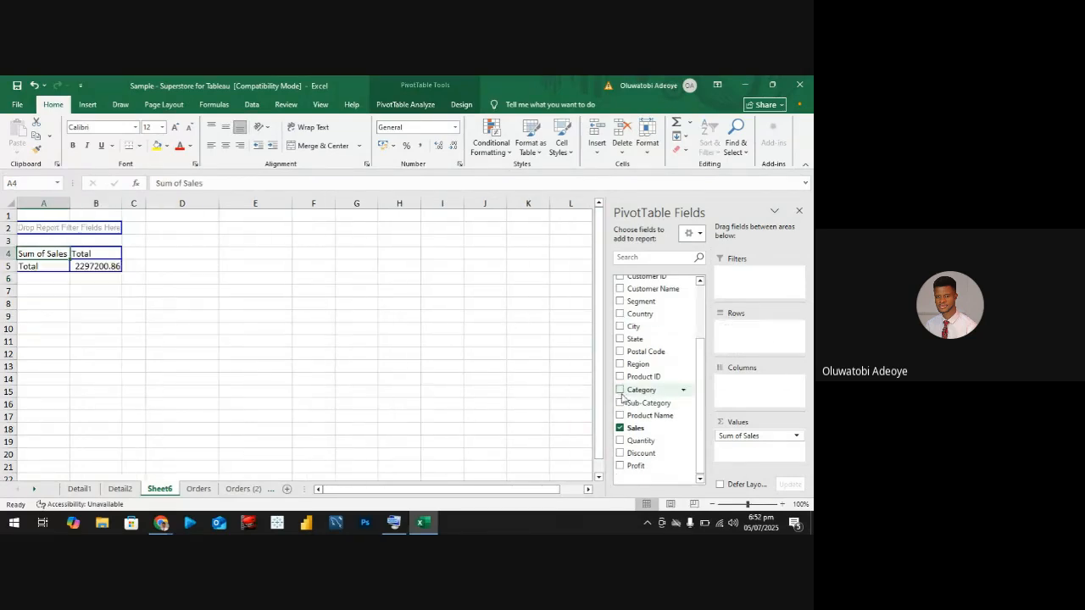
pyautogui.click(619, 428)
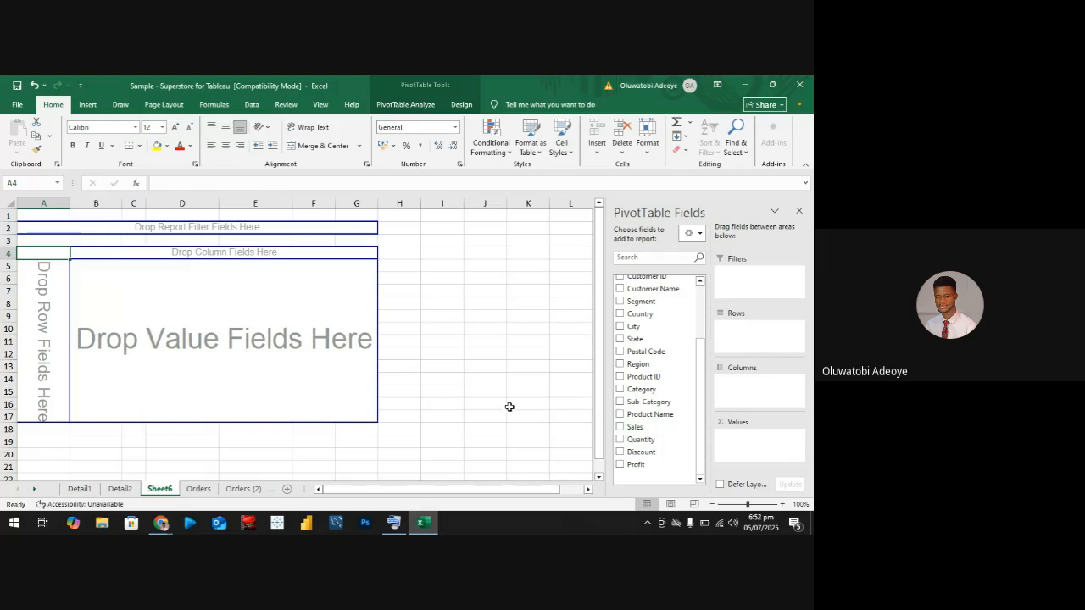
pyautogui.click(620, 326)
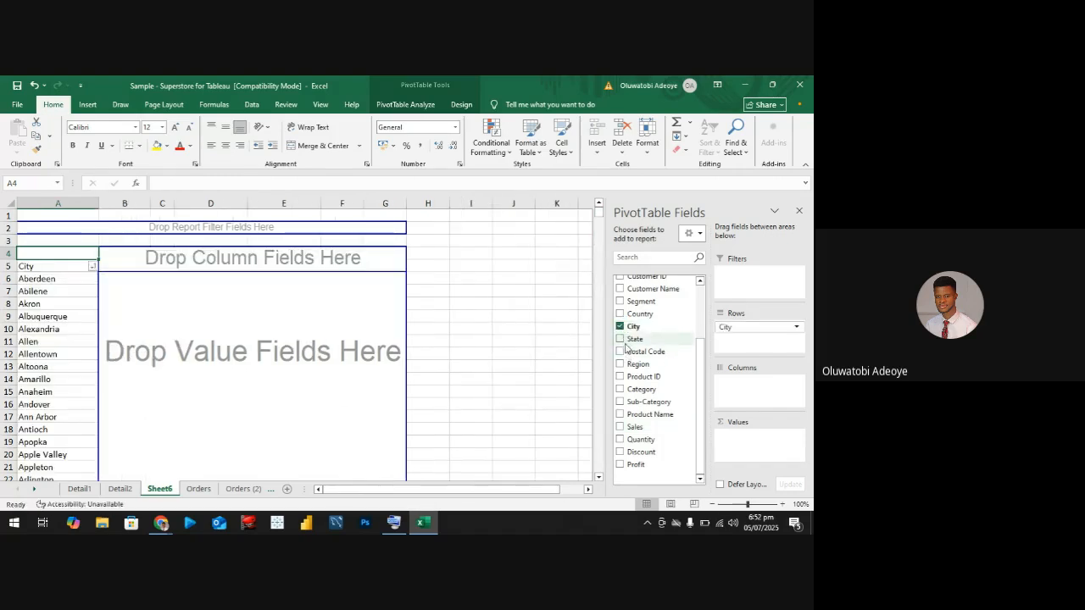
pyautogui.click(619, 390)
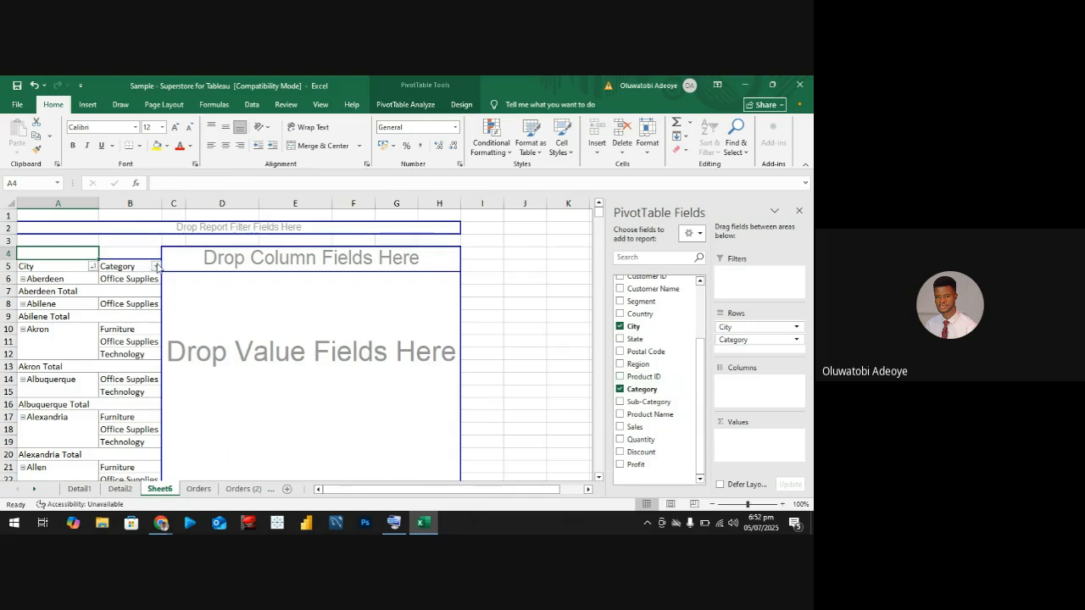
# Filter the pivot table's Category field to Furniture only
pyautogui.click(157, 266)
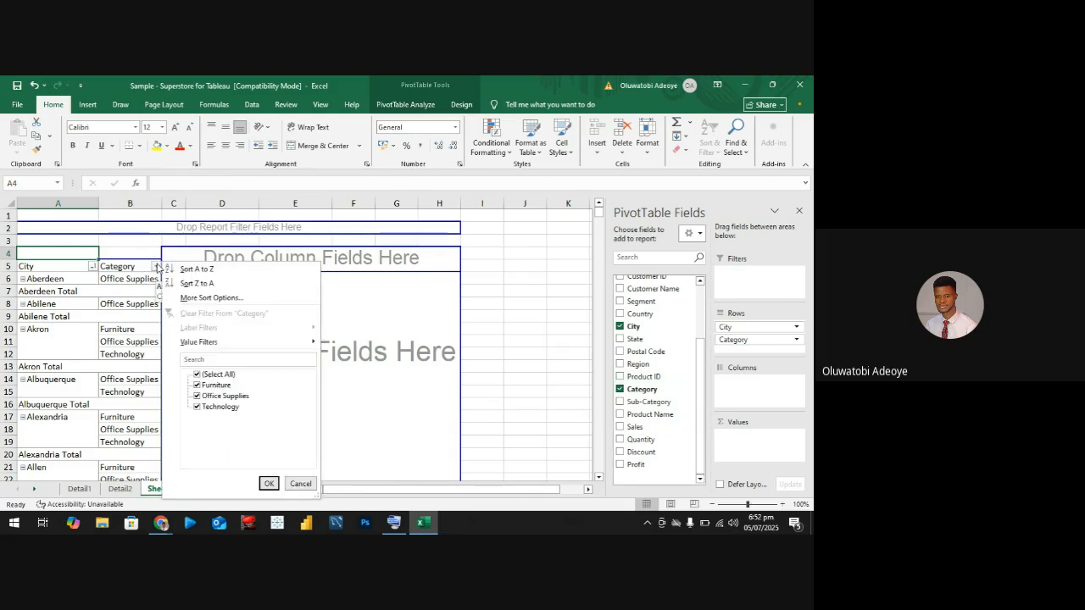
pyautogui.click(199, 374)
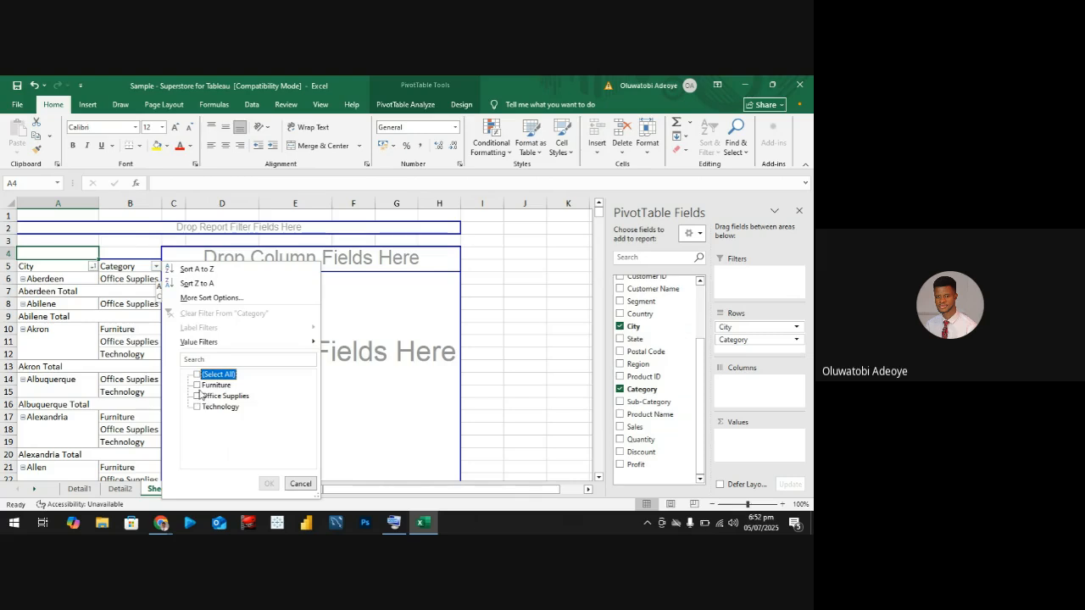
pyautogui.click(204, 386)
pyautogui.click(198, 386)
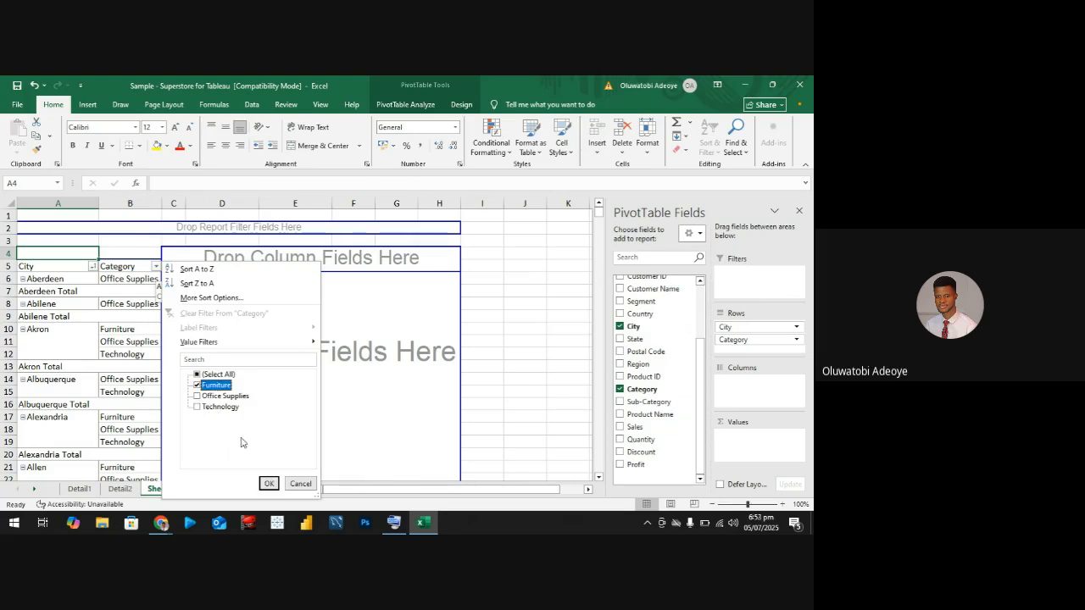
pyautogui.click(267, 480)
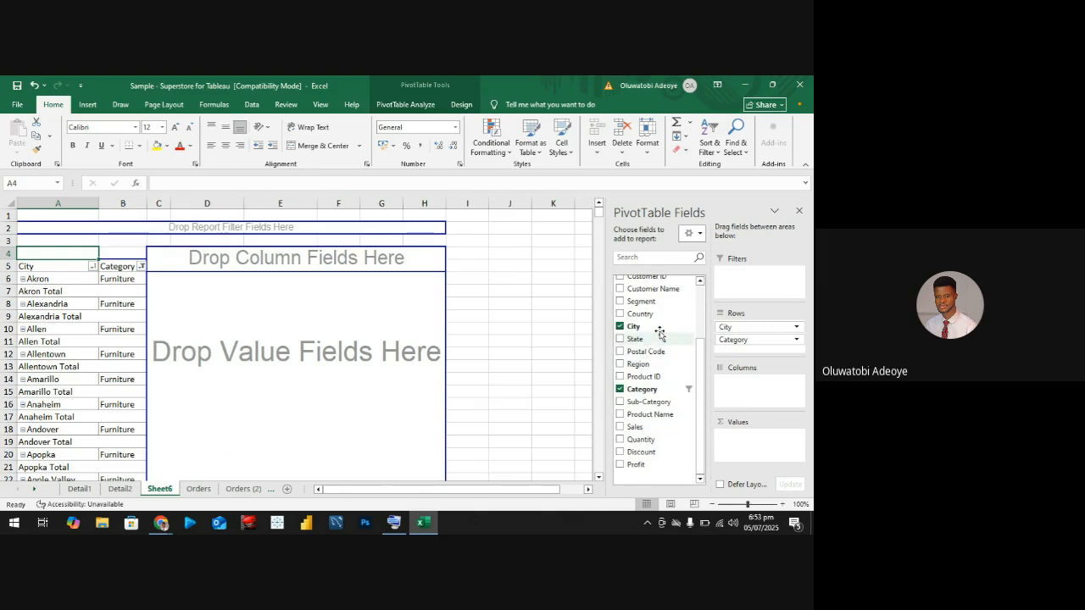
# Add Sales to the pivot table's values and filter the City field to Newark
pyautogui.click(621, 428)
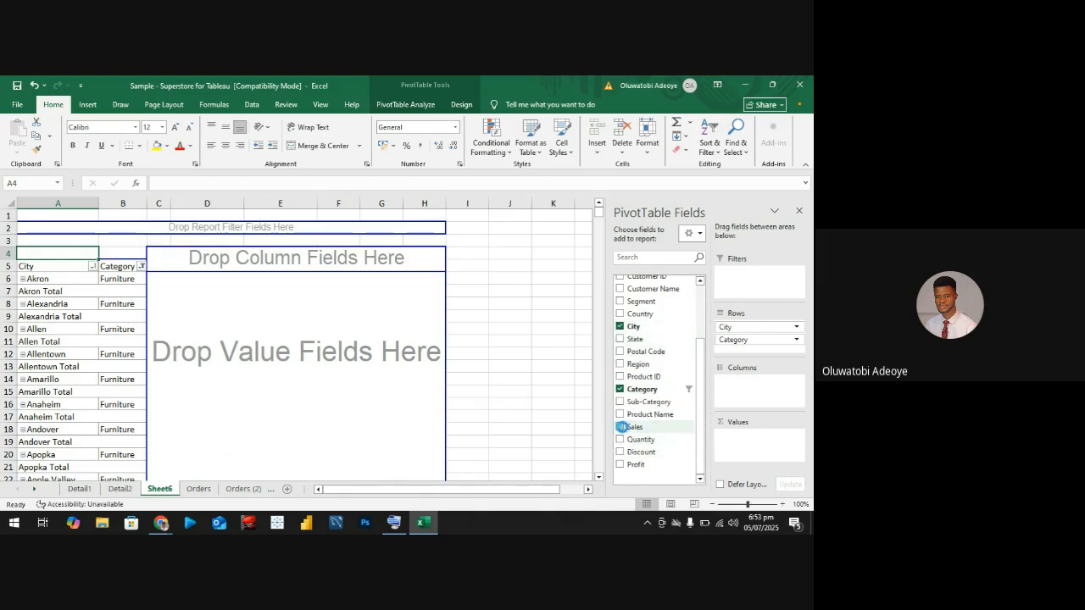
pyautogui.click(92, 267)
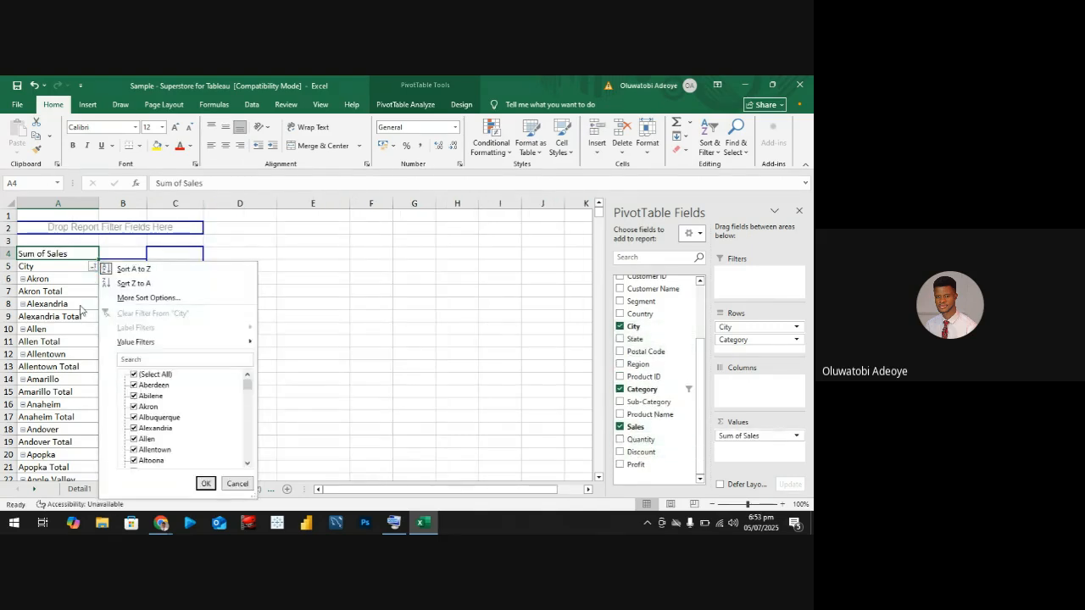
pyautogui.click(133, 374)
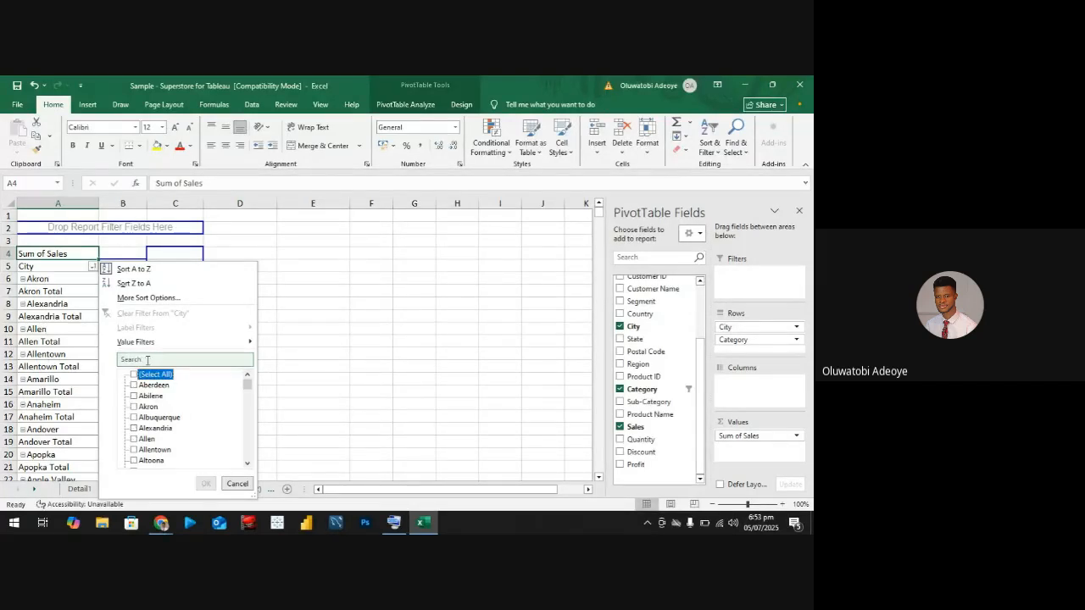
pyautogui.click(152, 360)
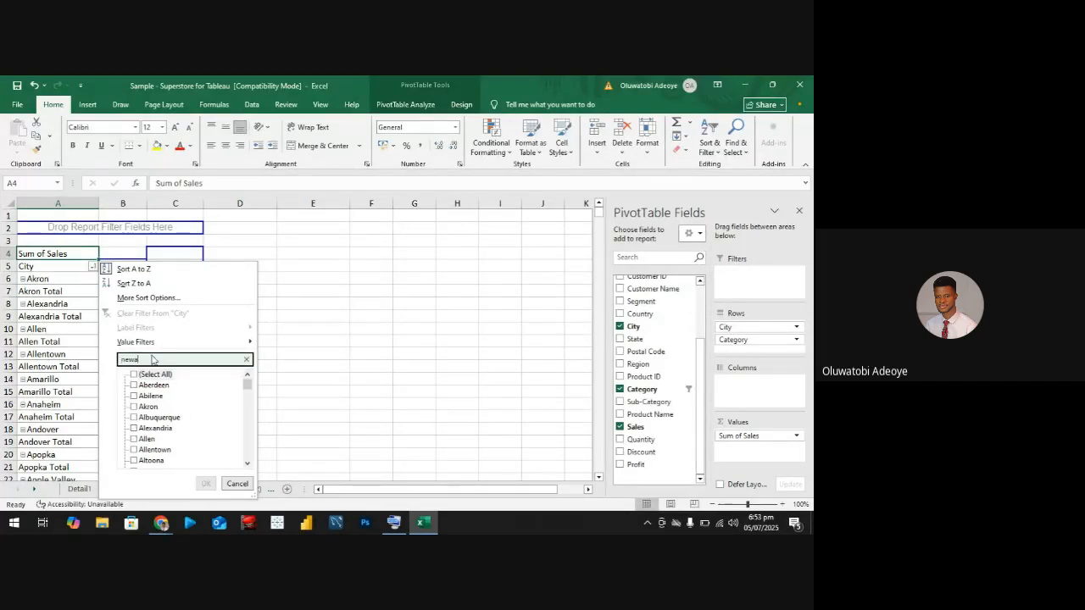
pyautogui.write('newark')
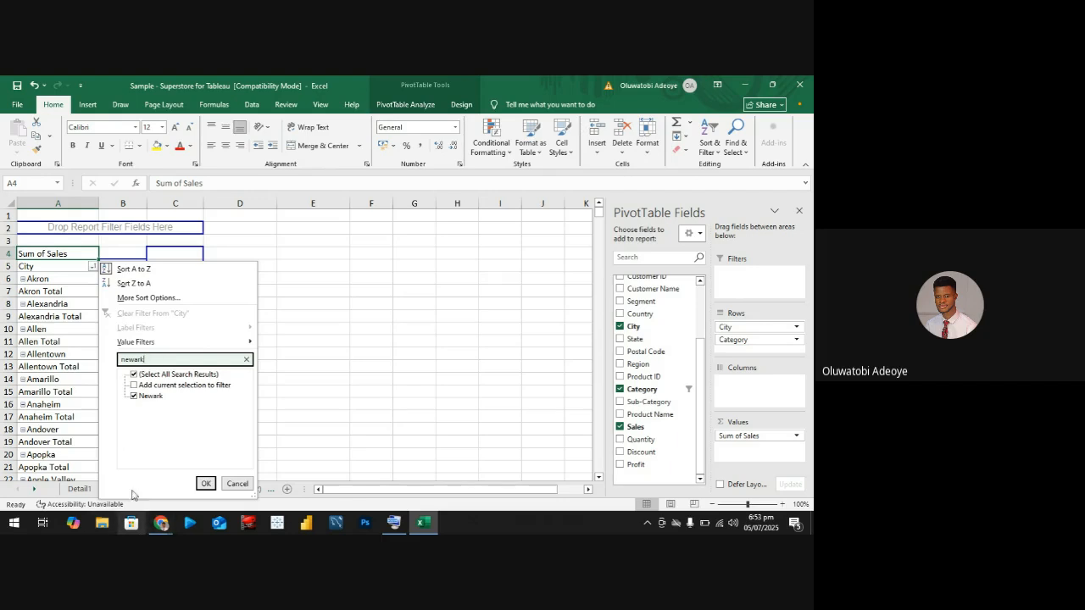
pyautogui.click(205, 483)
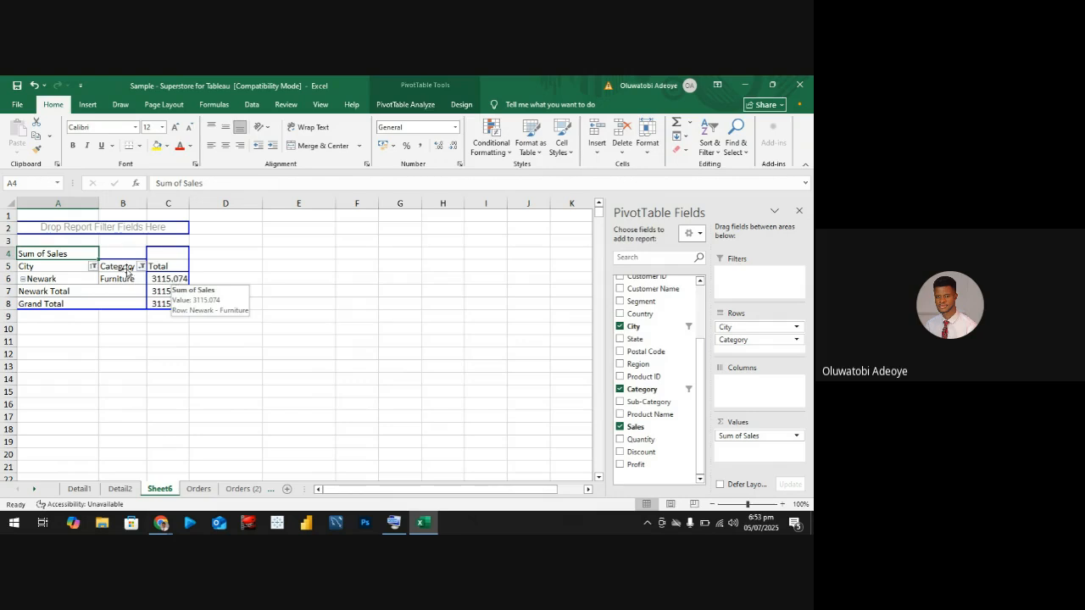
# Drill down into the Newark Furniture sales total and look through the order records on the new detail sheet
pyautogui.doubleClick(168, 281)
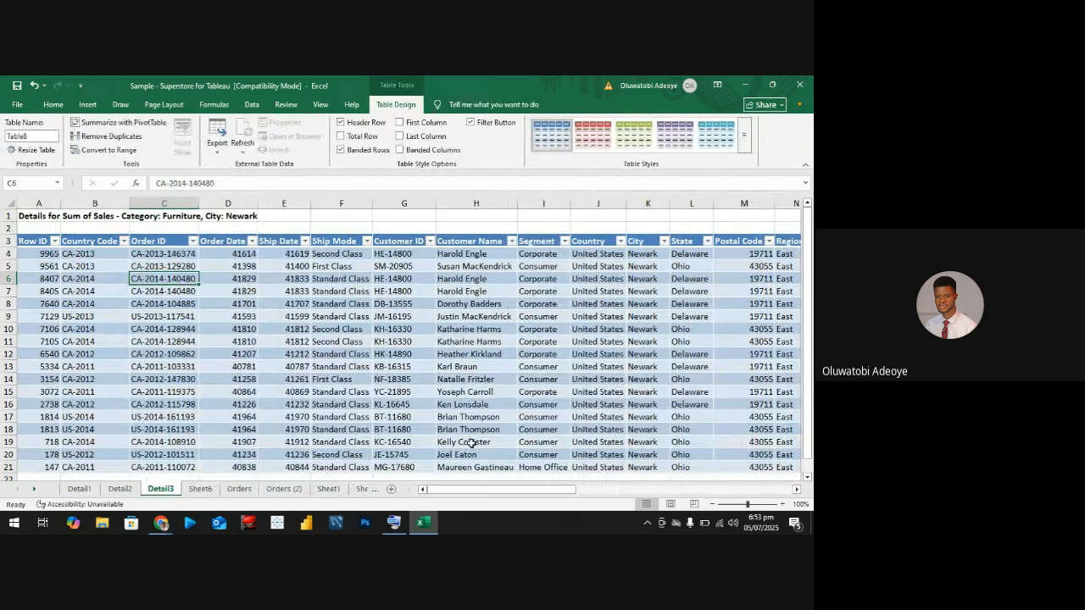
pyautogui.scroll(-1, 489, 434)
pyautogui.scroll(1, 490, 434)
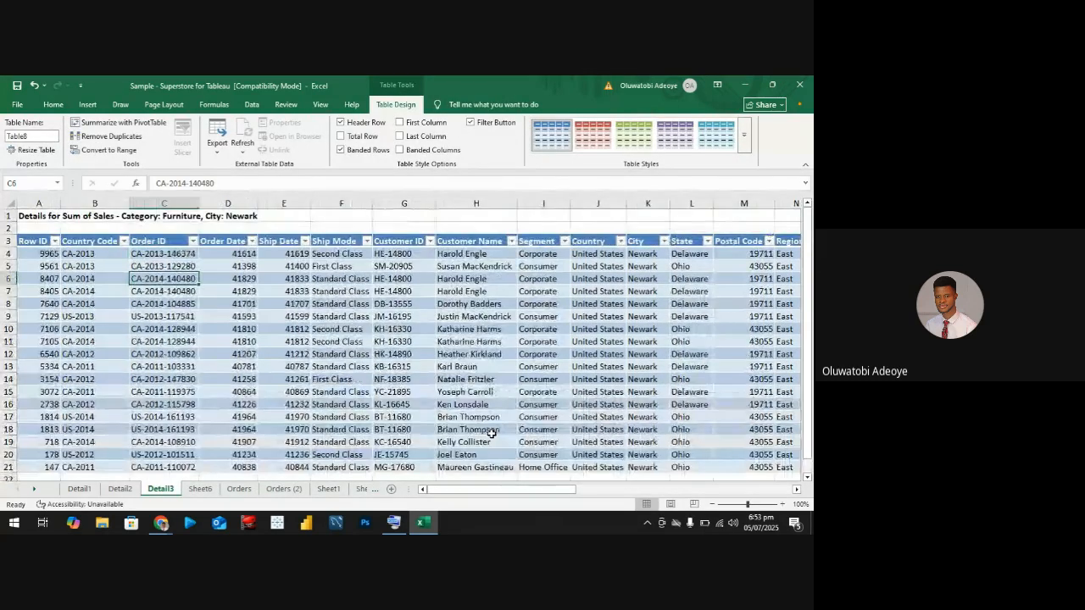
pyautogui.scroll(-1, 490, 434)
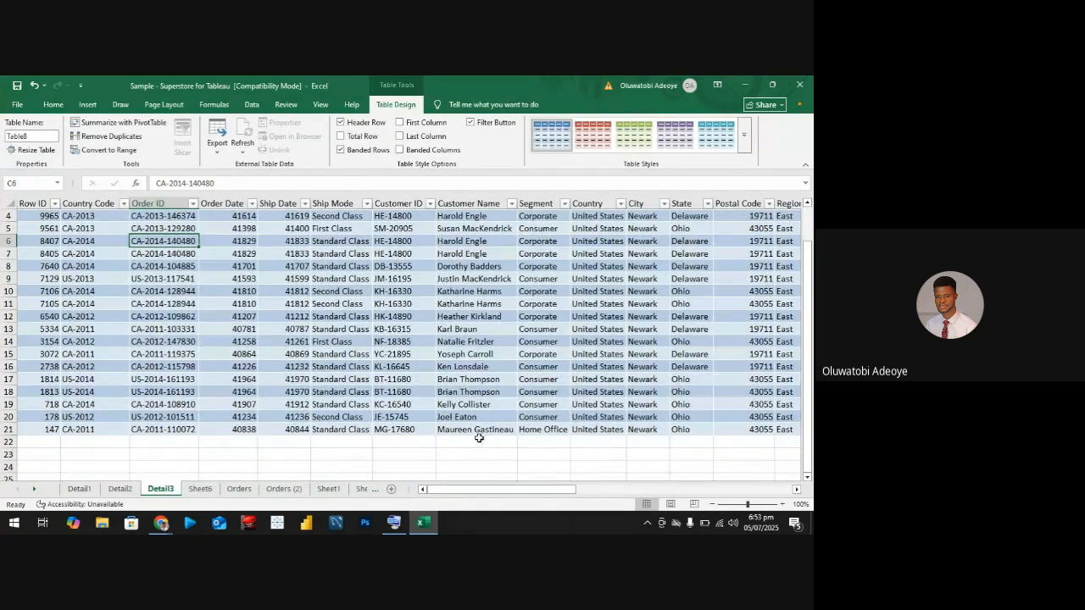
pyautogui.scroll(1, 466, 446)
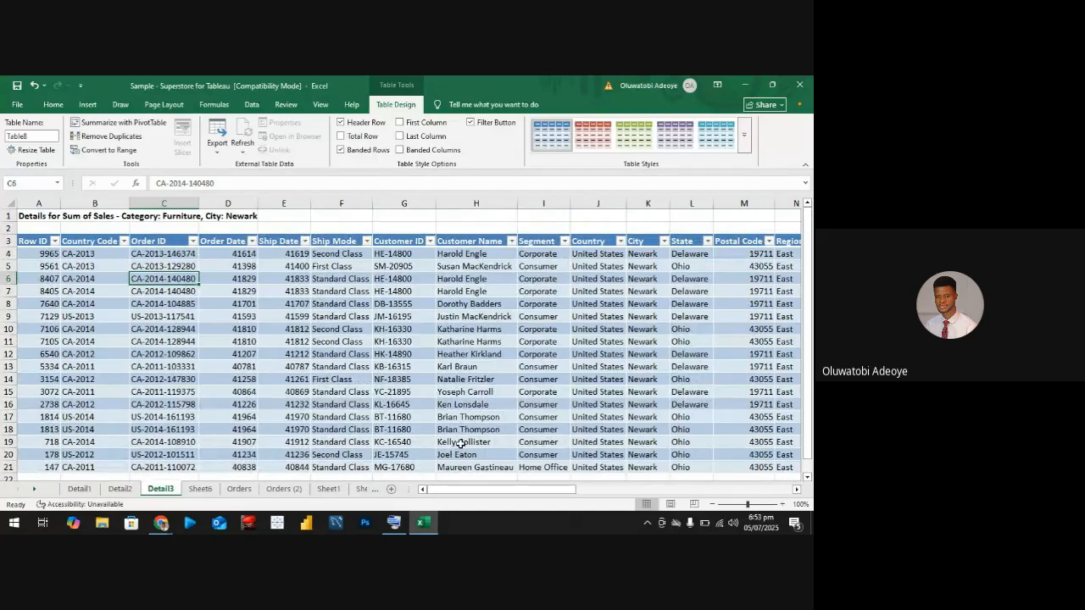
pyautogui.scroll(-2, 460, 440)
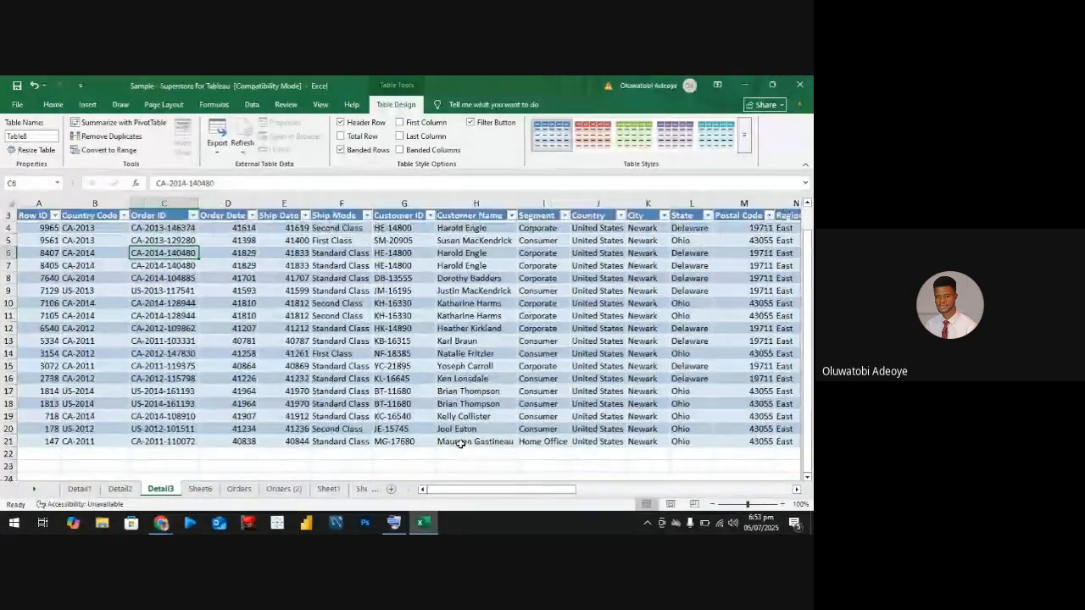
pyautogui.scroll(2, 453, 441)
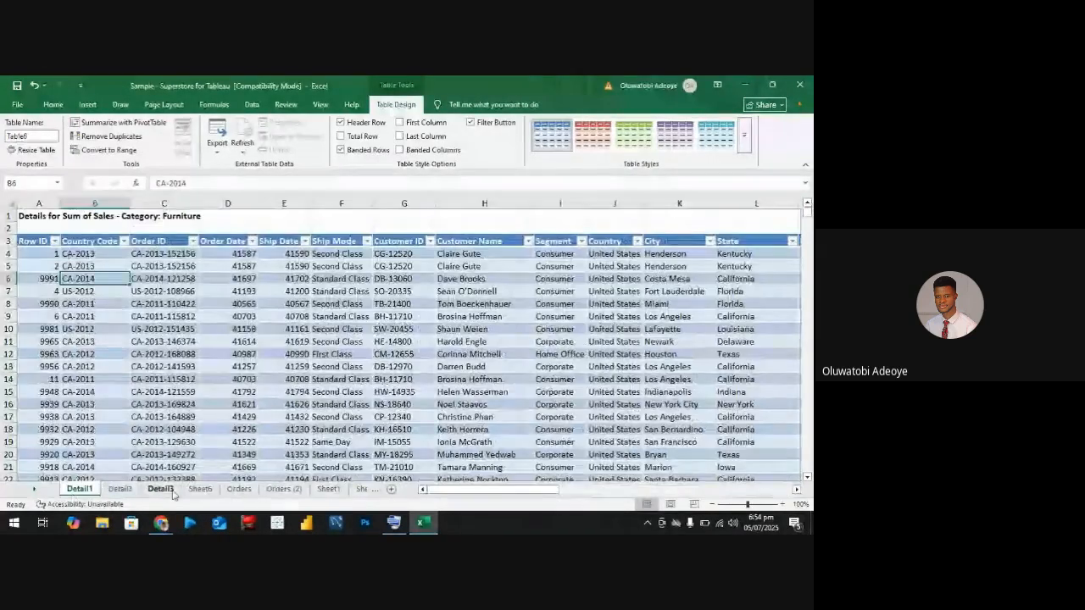
# Examine the product and sales columns on Detail3, compare with the Detail2 and Detail1 sheets, and return to Sheet6
pyautogui.click(169, 490)
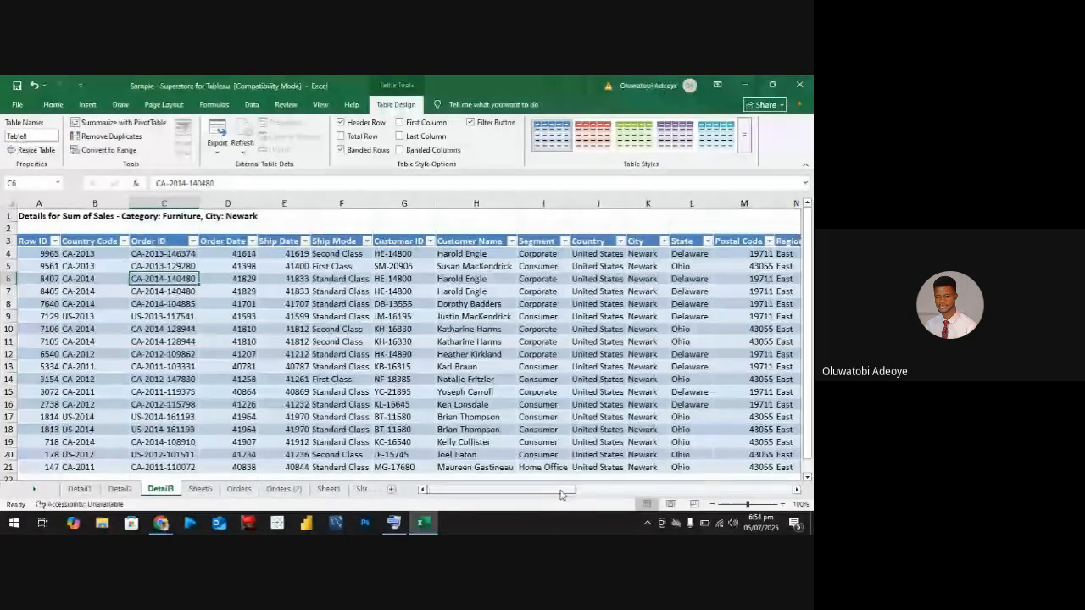
pyautogui.moveTo(728, 500)
pyautogui.mouseDown()
pyautogui.moveTo(704, 501)
pyautogui.moveTo(715, 503)
pyautogui.mouseUp()
pyautogui.scroll(-4, 438, 330)
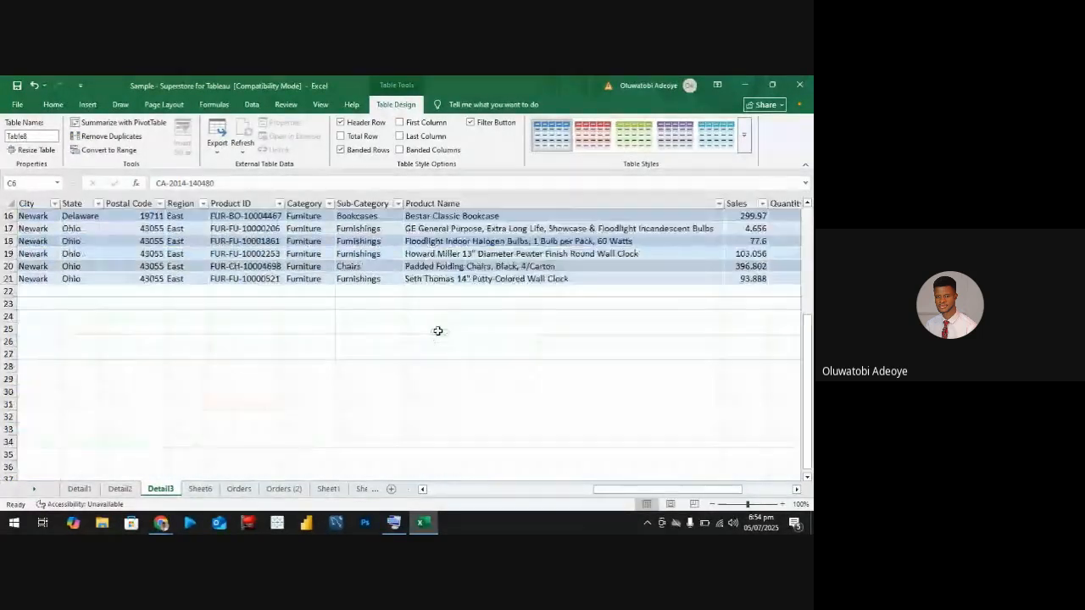
pyautogui.scroll(4, 438, 329)
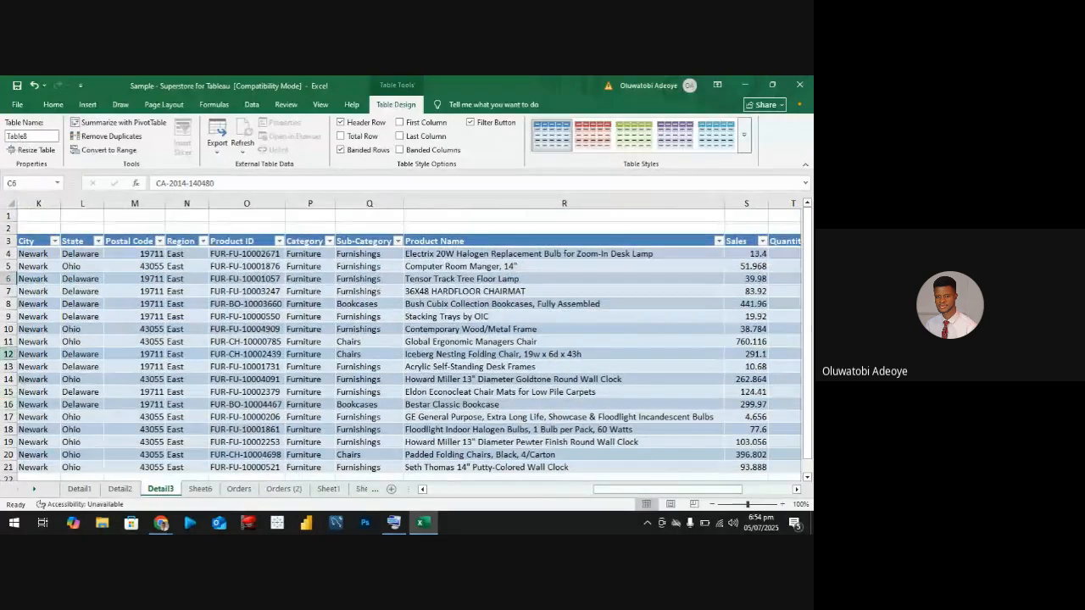
pyautogui.click(119, 489)
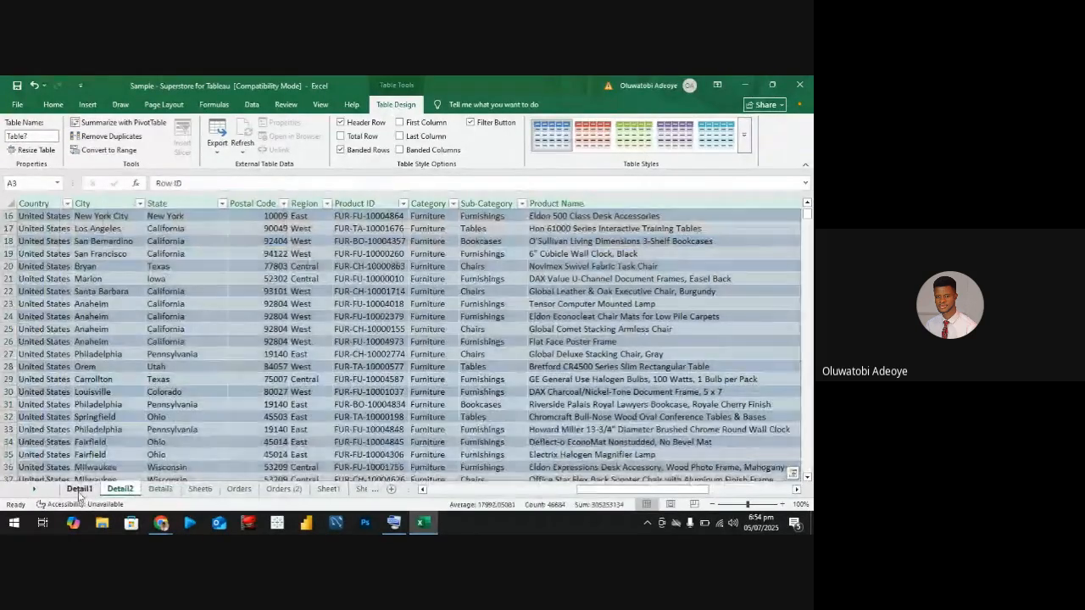
pyautogui.click(79, 490)
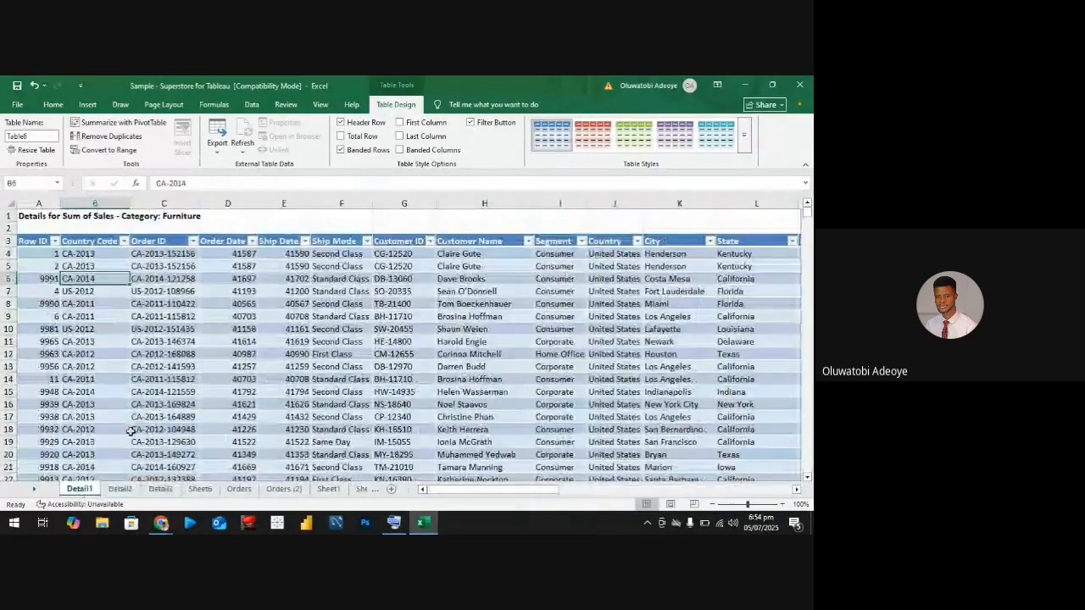
pyautogui.click(189, 490)
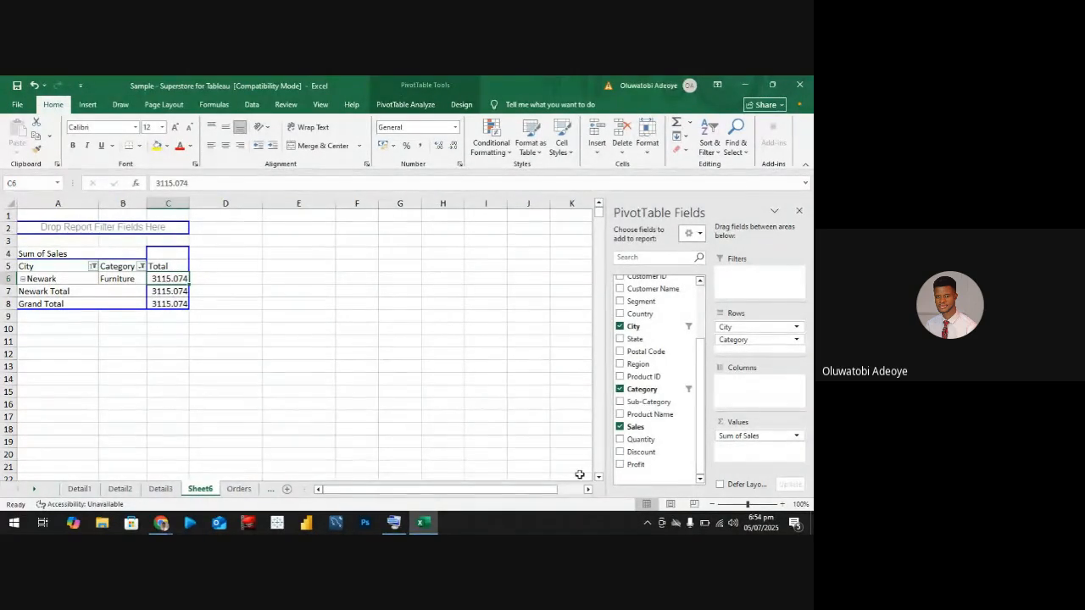
# Clear Category, City and Sales from the pivot table and add State as its row field
pyautogui.click(619, 389)
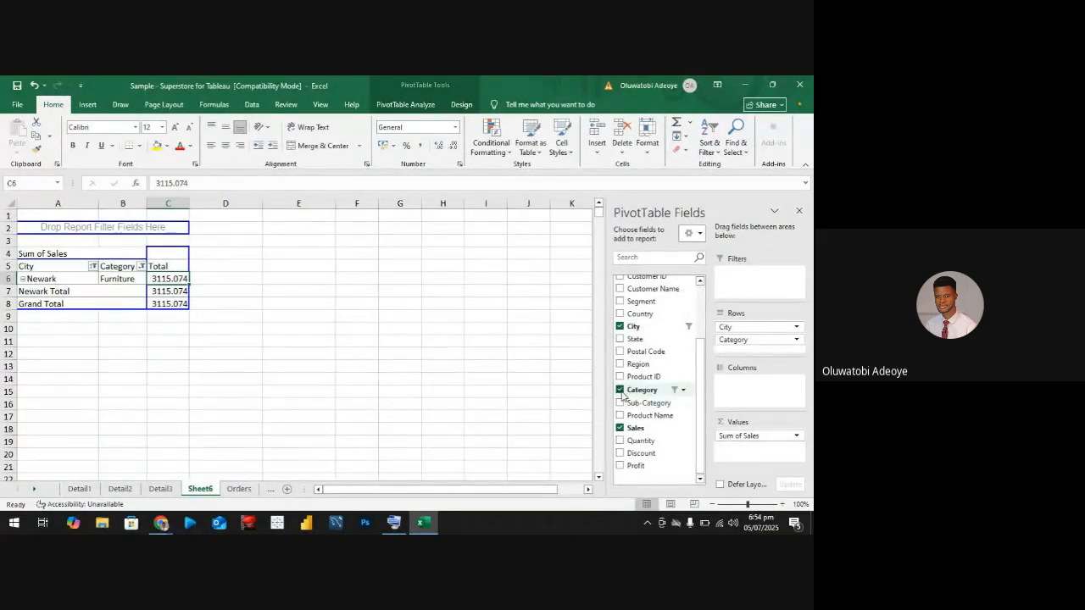
pyautogui.click(619, 327)
pyautogui.click(619, 427)
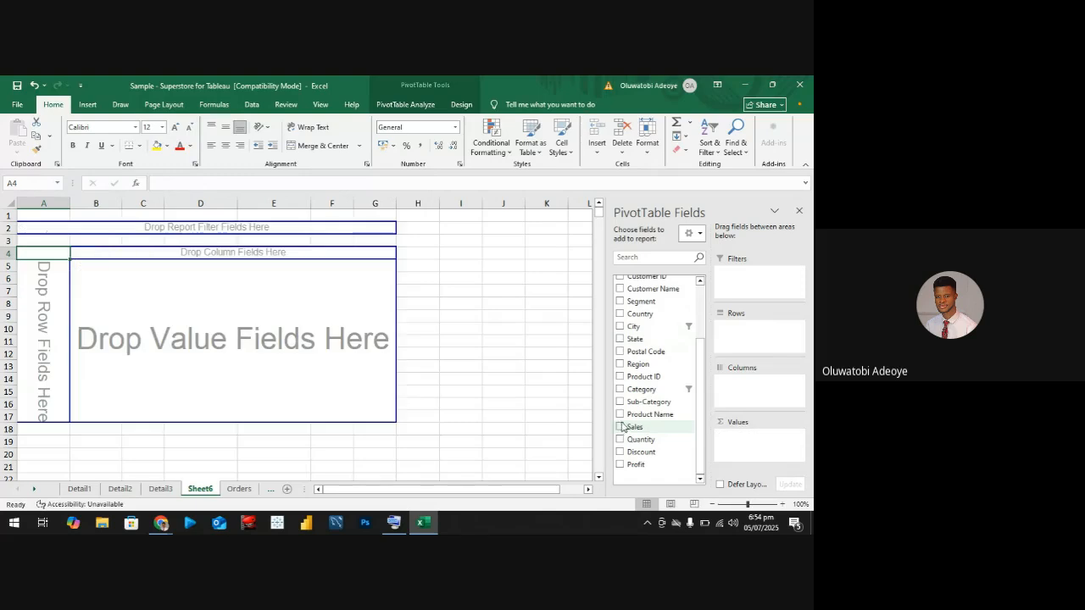
pyautogui.click(619, 339)
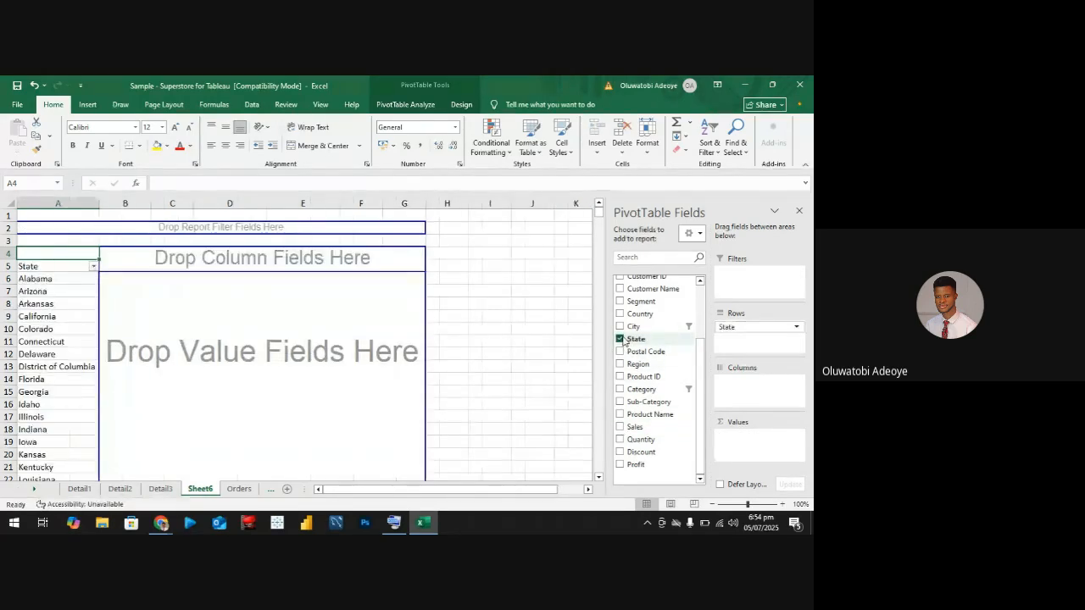
# Replace State with City in the pivot table rows and select all cities in the City filter
pyautogui.click(619, 339)
pyautogui.click(619, 326)
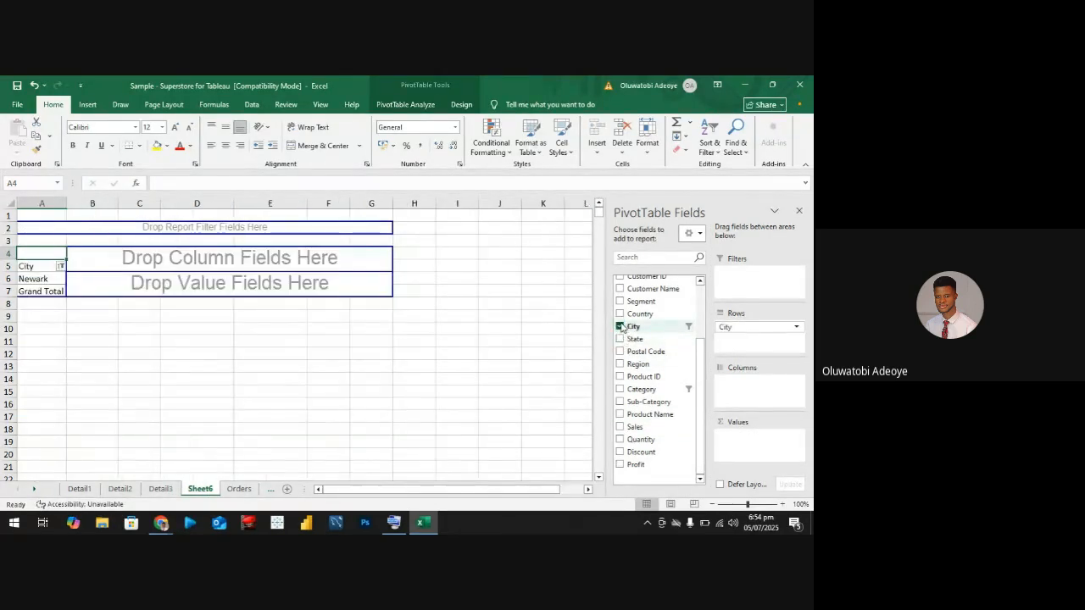
pyautogui.click(61, 266)
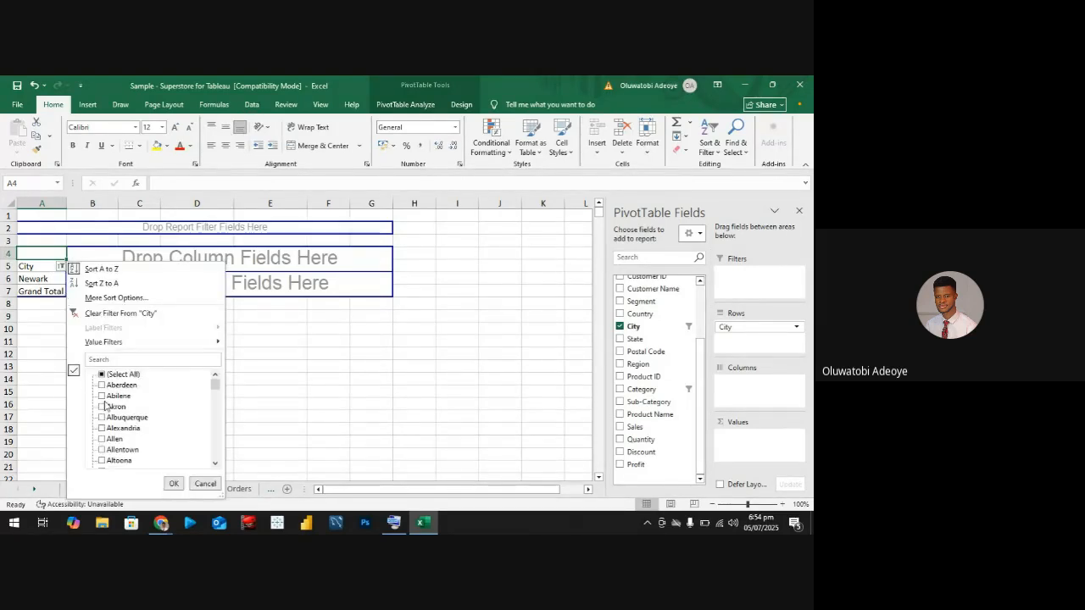
pyautogui.click(101, 374)
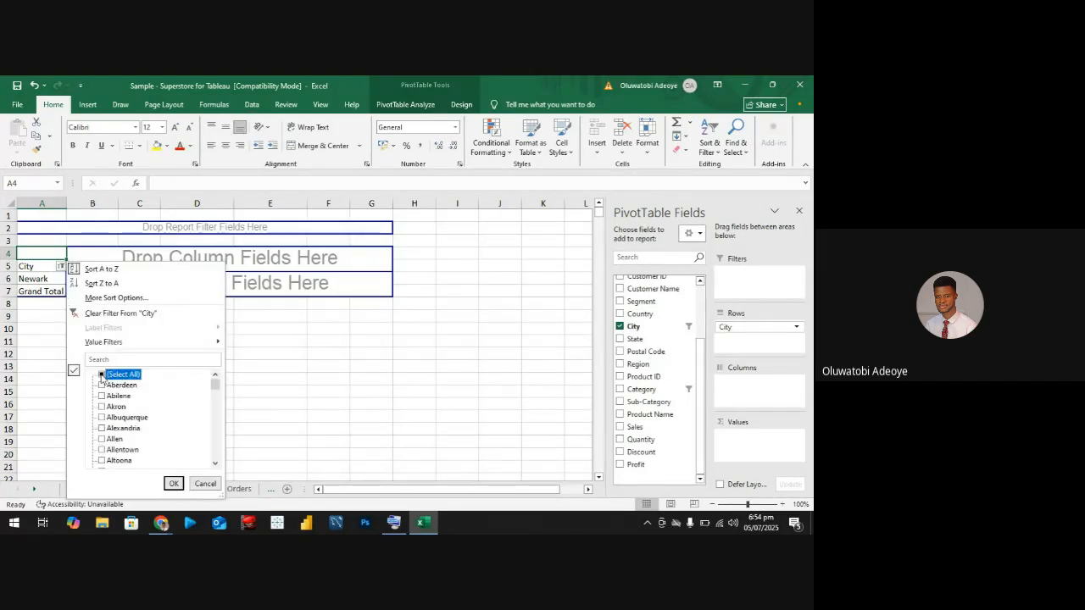
pyautogui.click(173, 483)
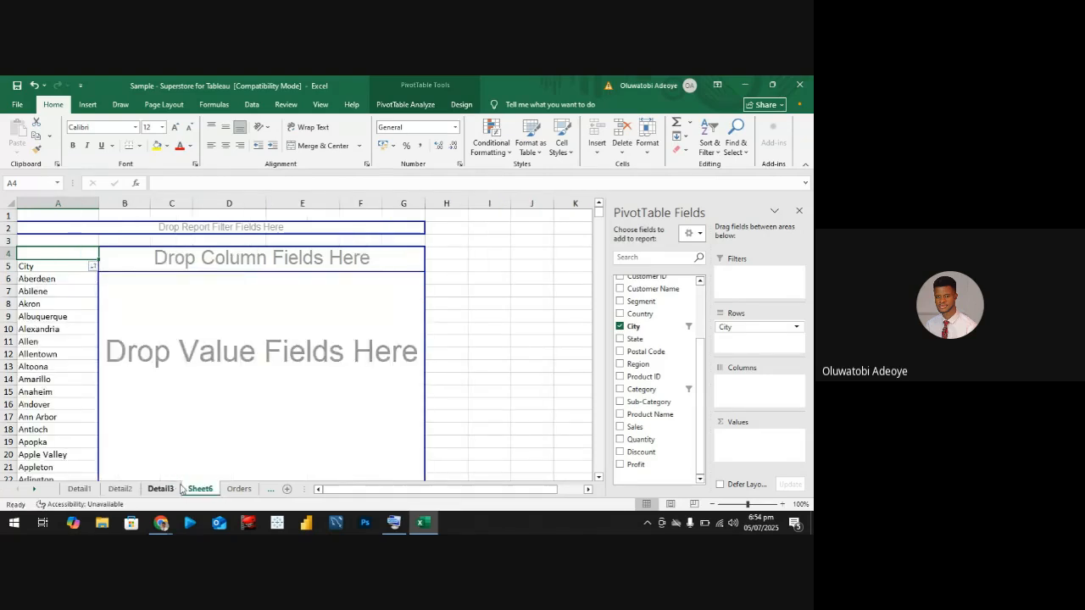
# Add Category to the pivot table rows and select all categories in its filter
pyautogui.click(621, 390)
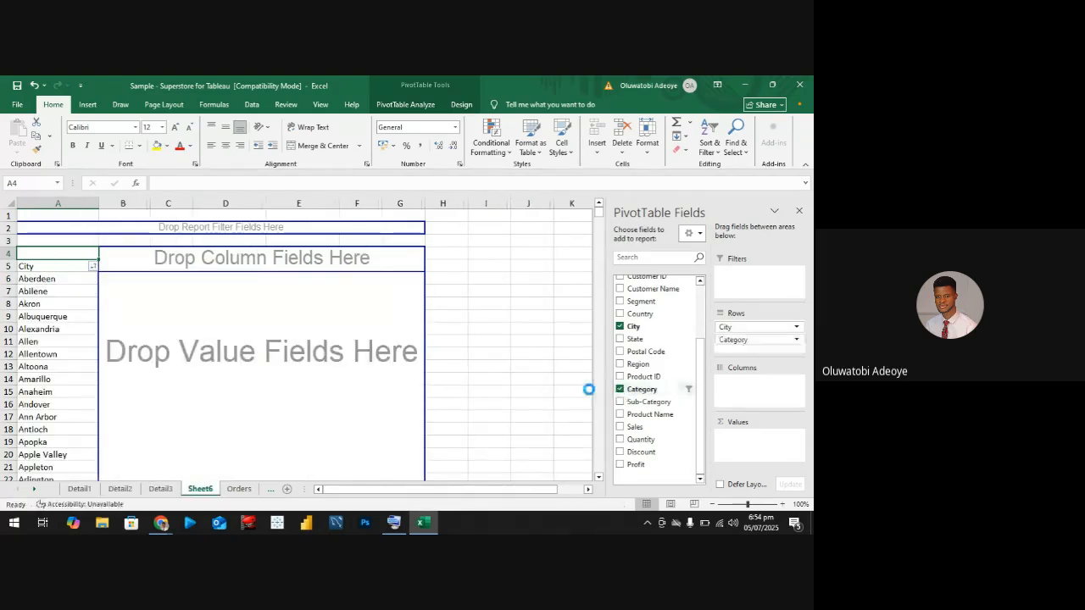
pyautogui.click(92, 267)
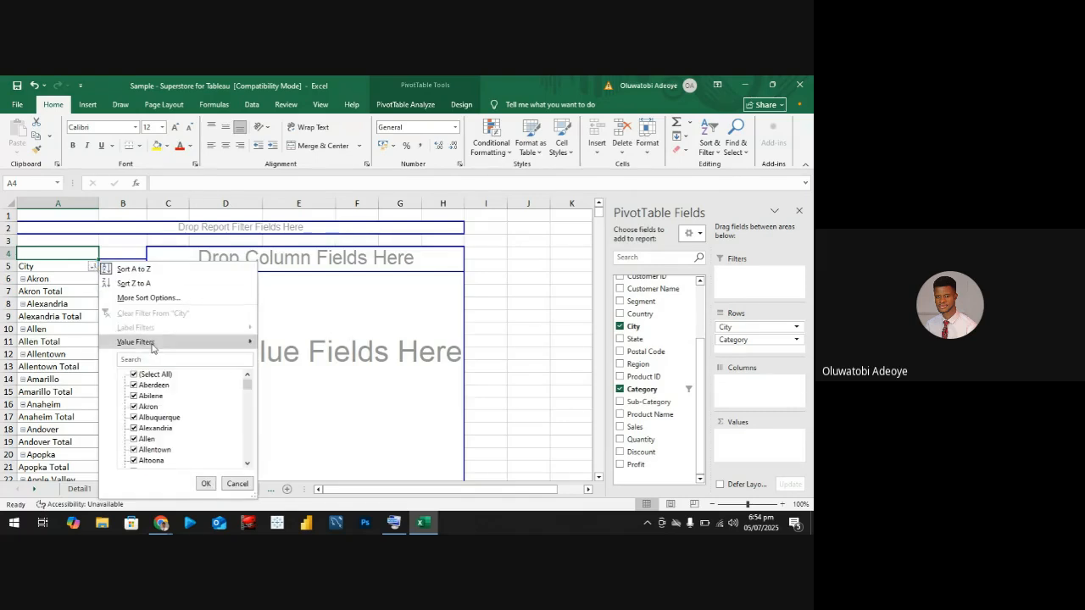
pyautogui.click(206, 483)
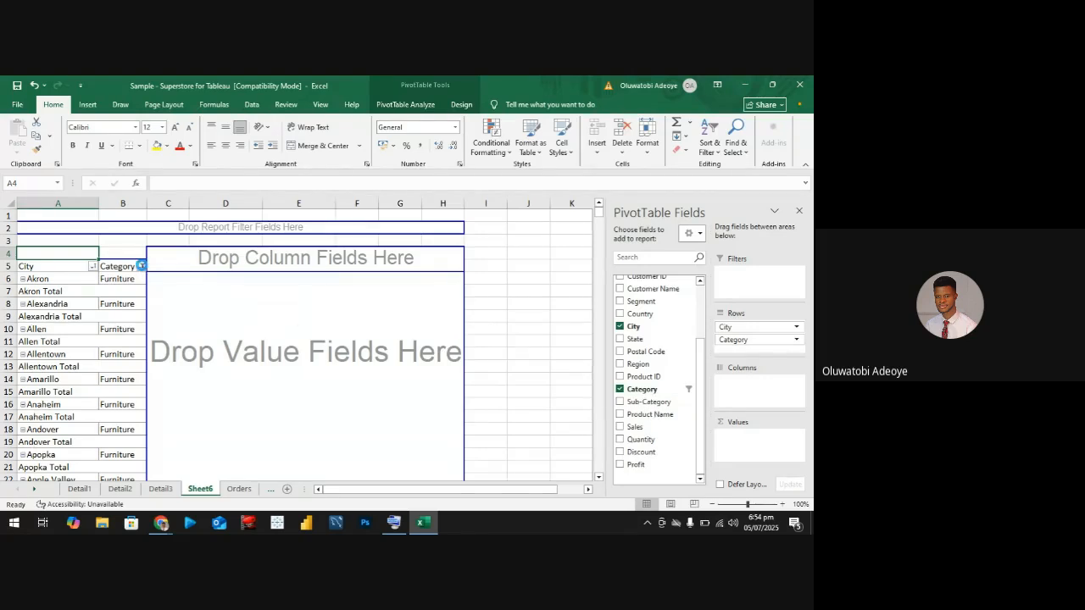
pyautogui.click(140, 266)
pyautogui.click(183, 374)
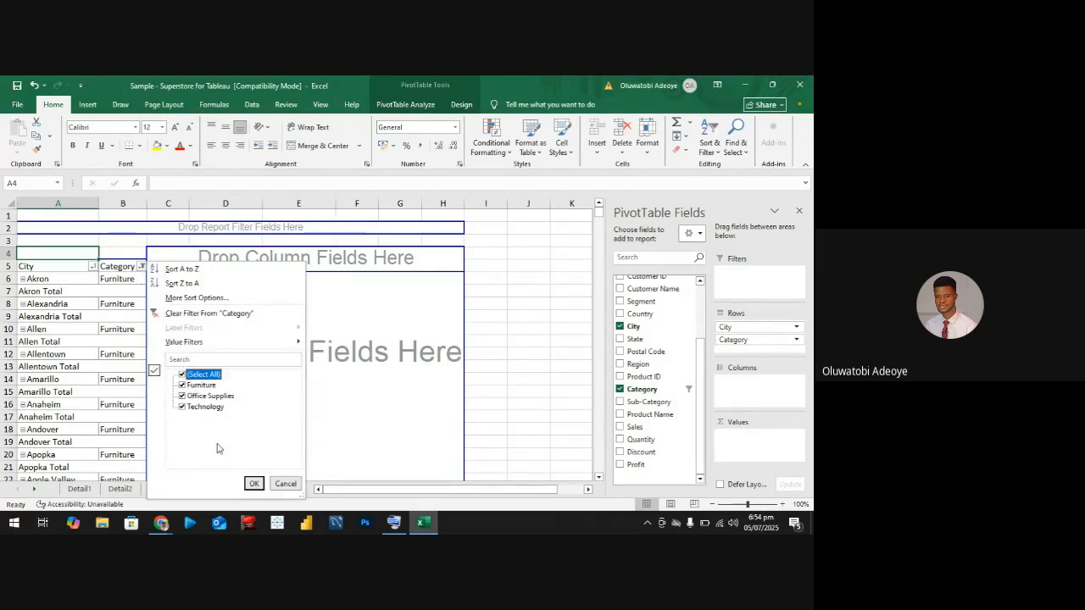
pyautogui.click(254, 483)
pyautogui.click(526, 388)
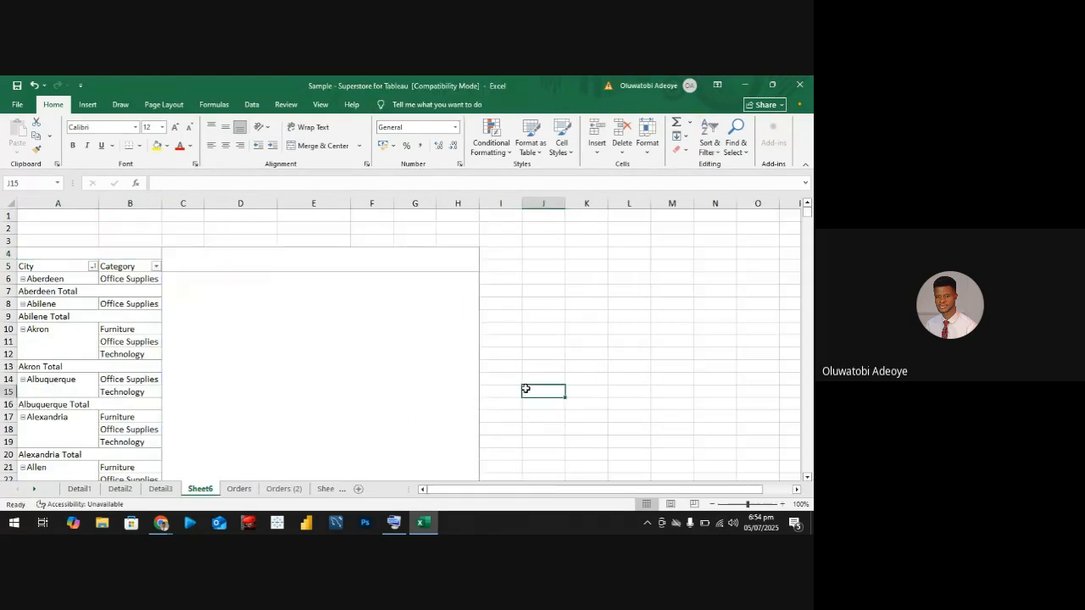
# Remove Category and City from the pivot table and add State as the row field
pyautogui.click(110, 328)
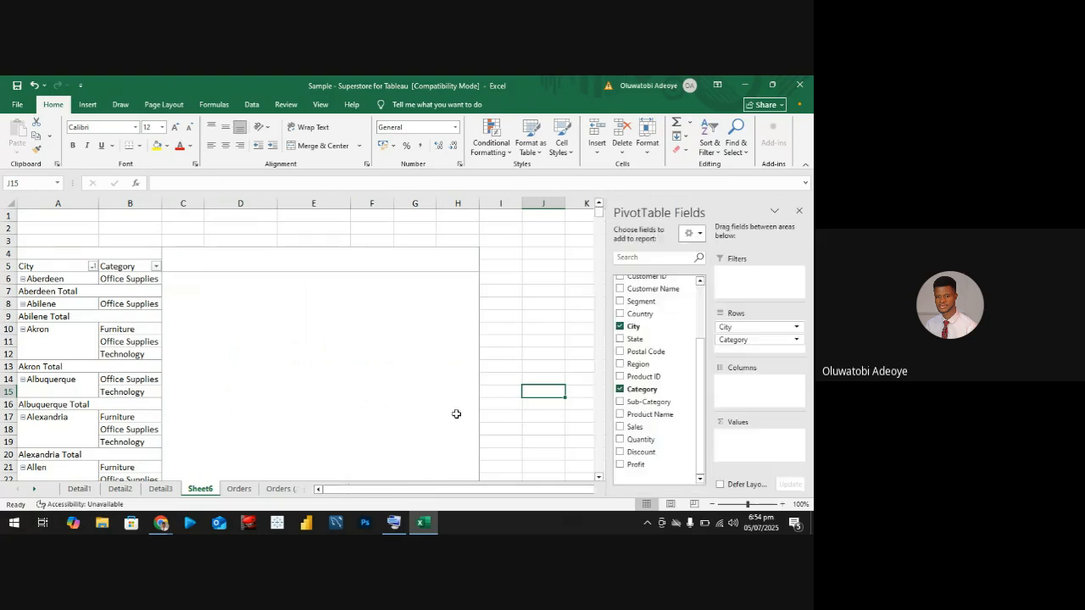
pyautogui.click(620, 389)
pyautogui.click(619, 326)
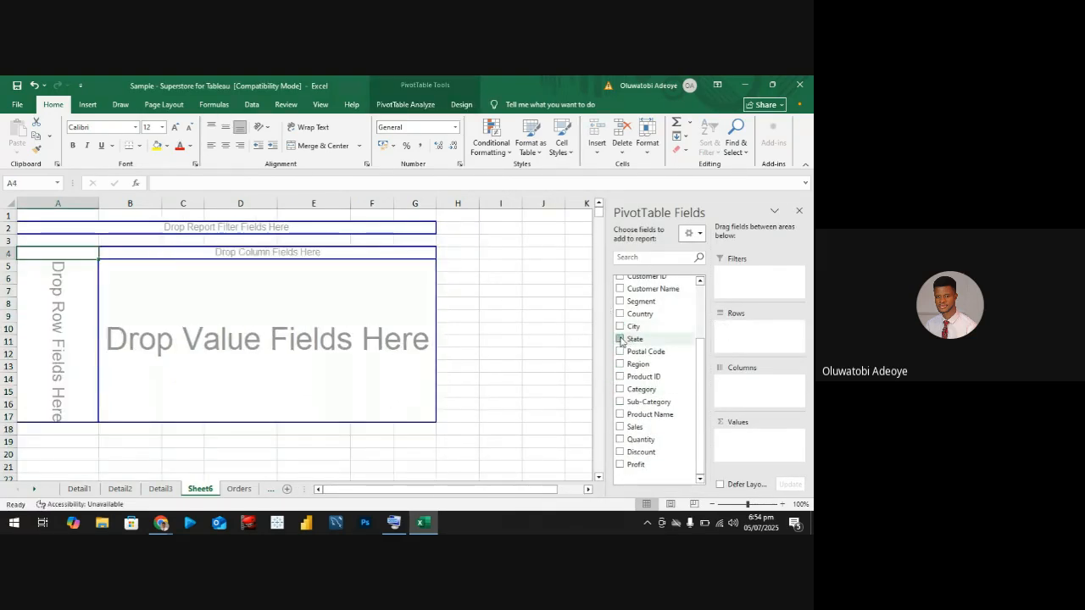
pyautogui.click(620, 339)
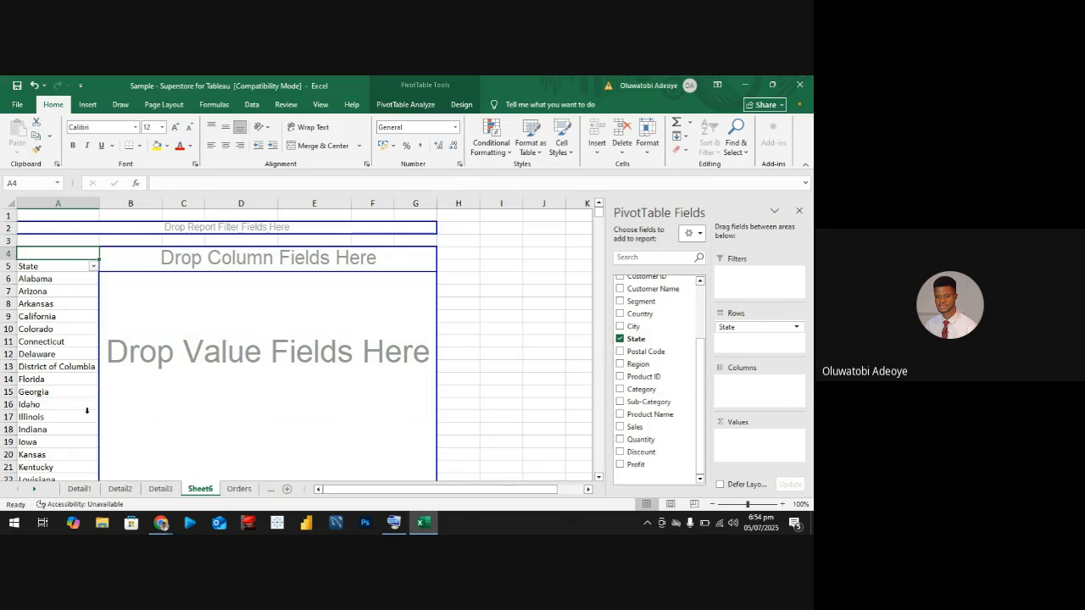
# Filter the State row field to include only Washington
pyautogui.scroll(-1, 61, 403)
pyautogui.scroll(1, 38, 377)
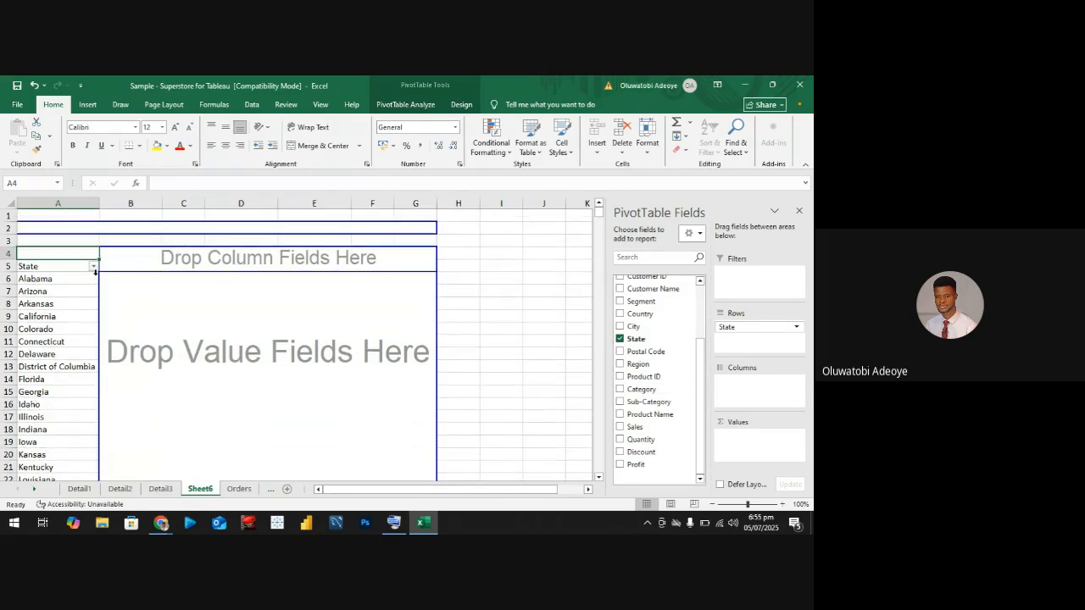
pyautogui.click(93, 267)
pyautogui.scroll(-6, 160, 432)
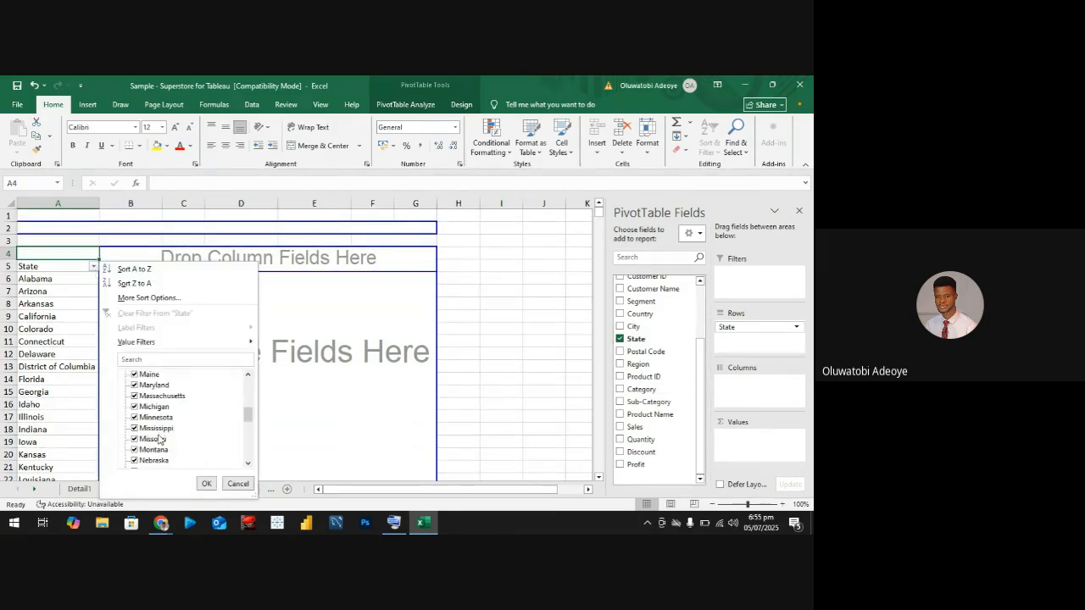
pyautogui.scroll(-8, 159, 439)
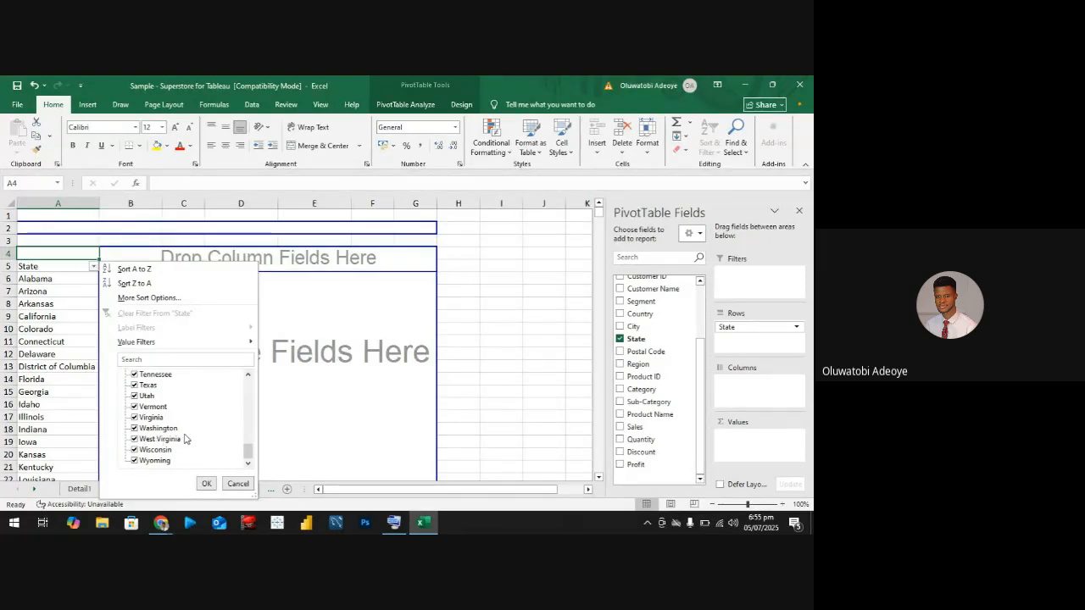
pyautogui.scroll(4, 159, 436)
pyautogui.scroll(10, 142, 393)
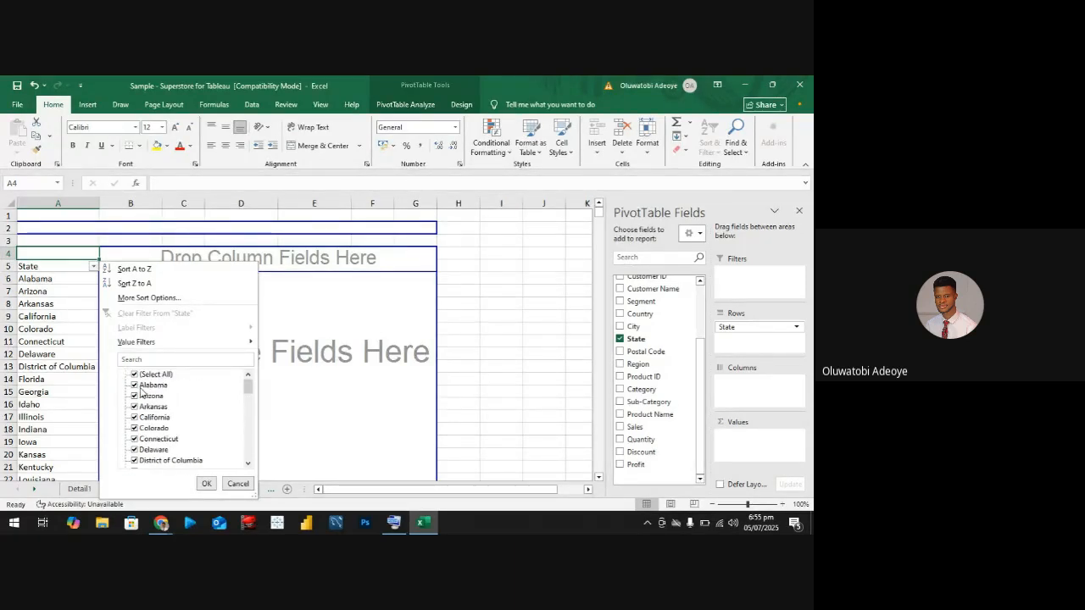
pyautogui.click(133, 373)
pyautogui.scroll(-14, 148, 398)
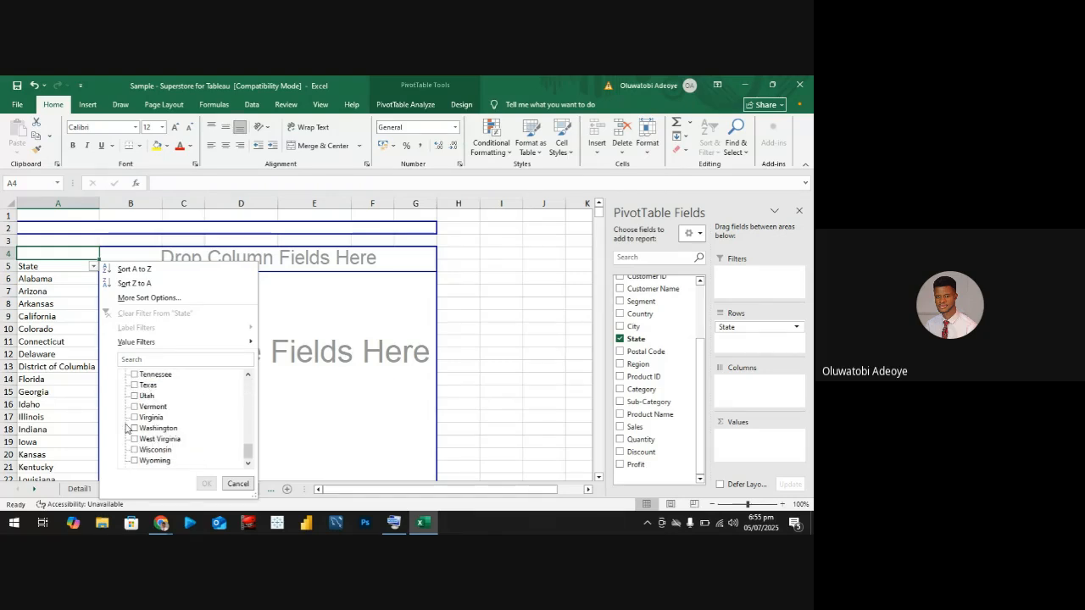
pyautogui.click(133, 428)
pyautogui.click(205, 483)
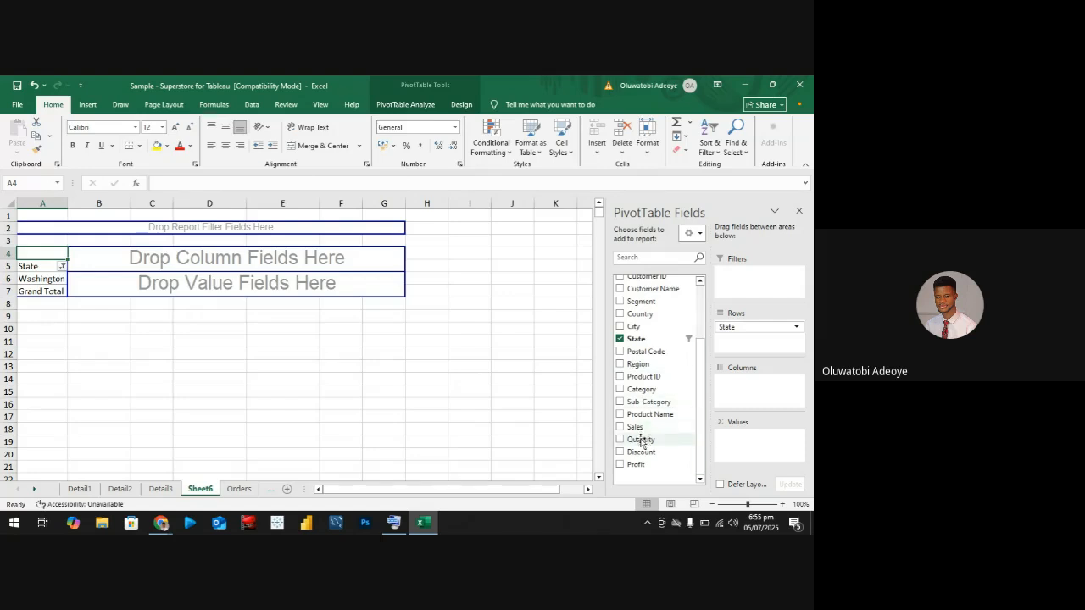
# Add Category to the rows under State and Sales as a summed value
pyautogui.scroll(2, 648, 432)
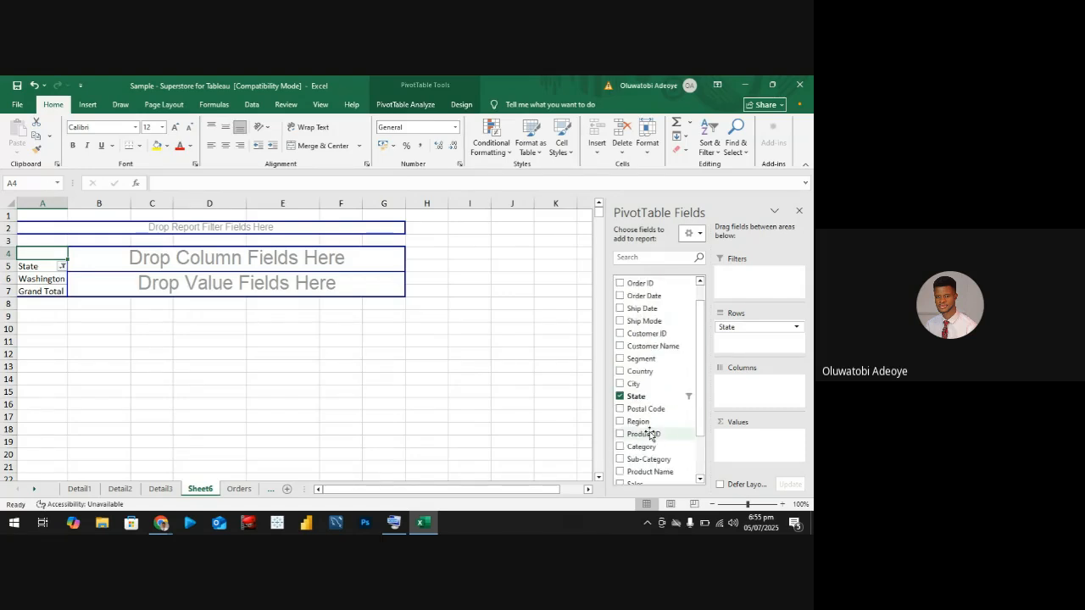
pyautogui.scroll(-2, 648, 428)
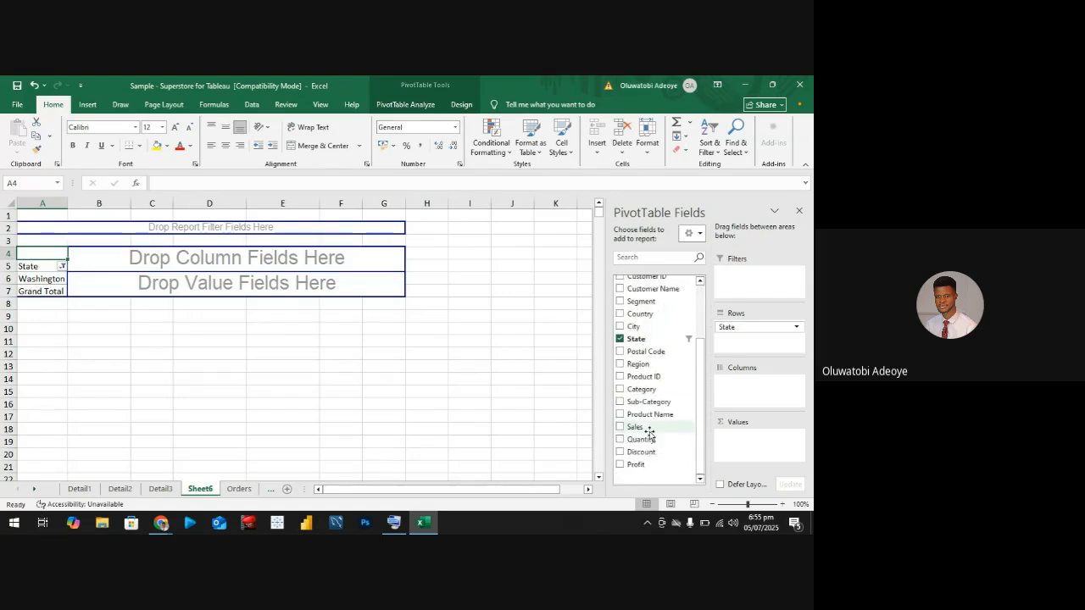
pyautogui.click(618, 389)
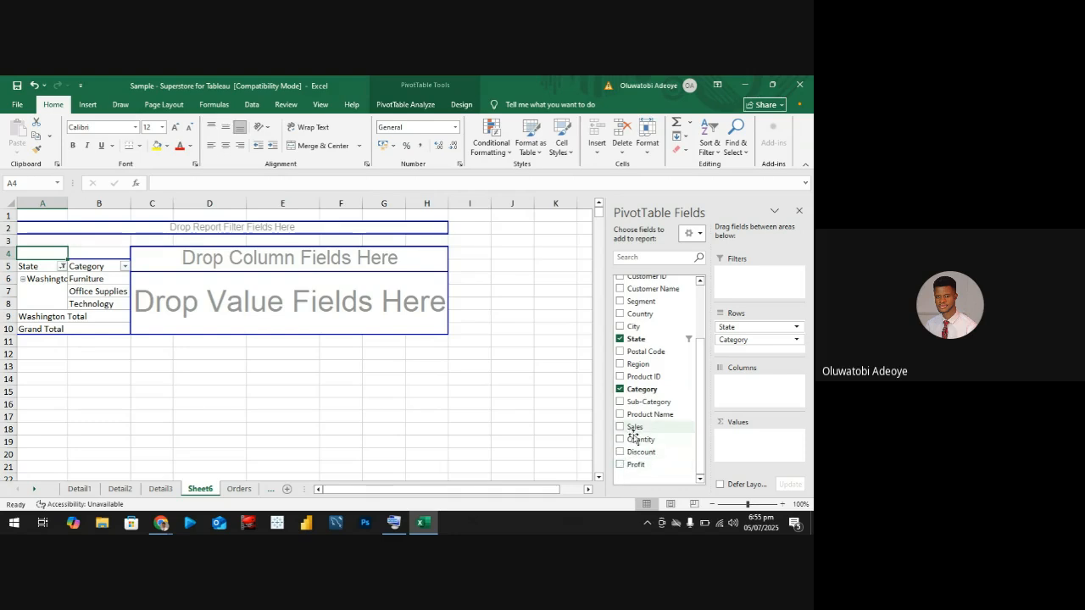
pyautogui.click(619, 426)
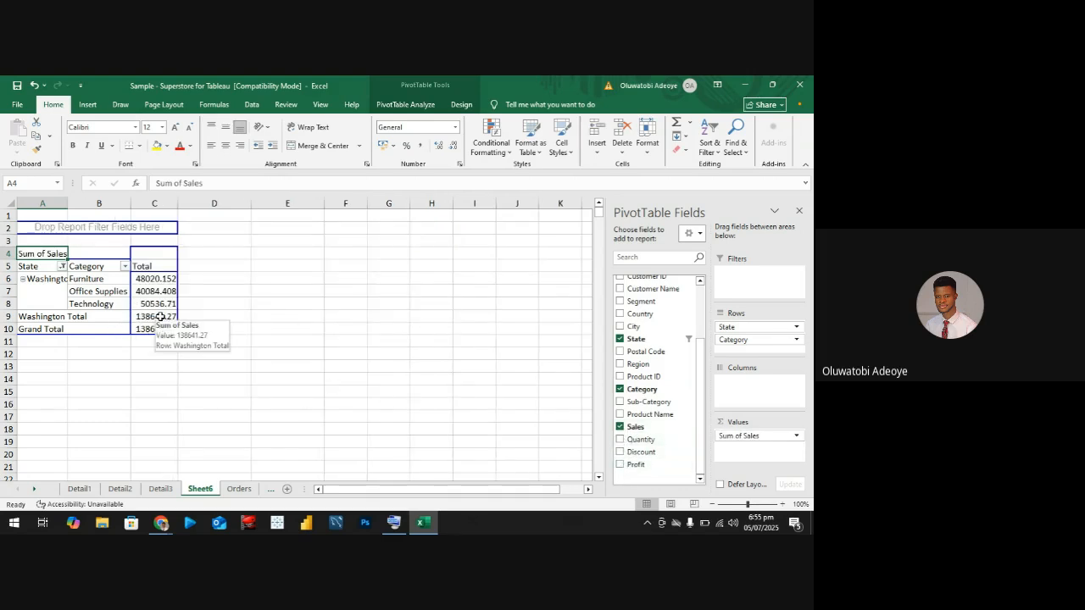
# Drill into the Washington Total sales value to extract its records to a new sheet and check the State column down to the last row
pyautogui.doubleClick(160, 316)
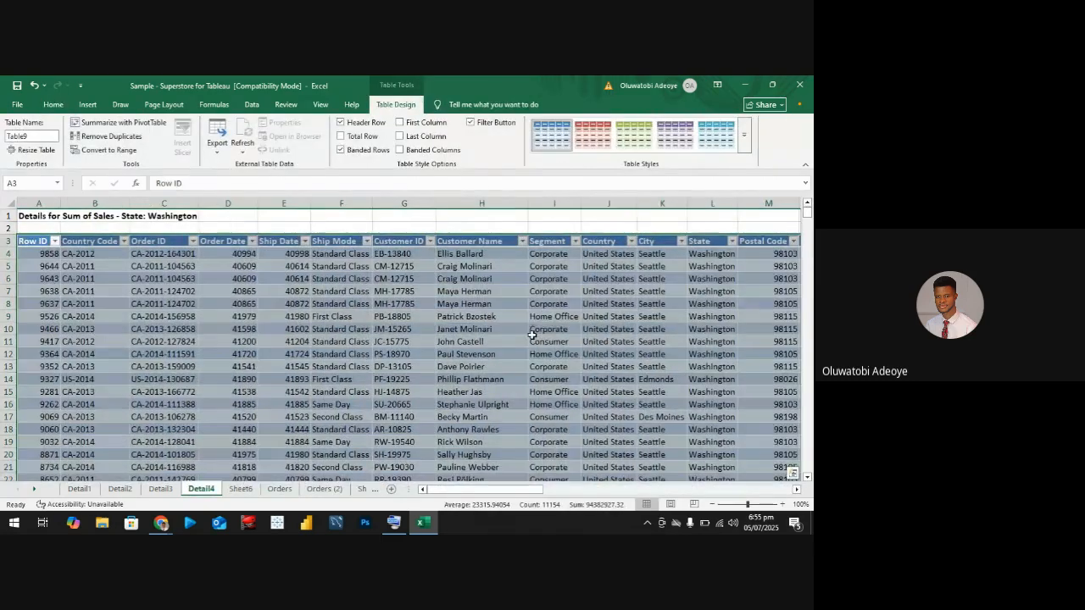
pyautogui.scroll(-18, 561, 328)
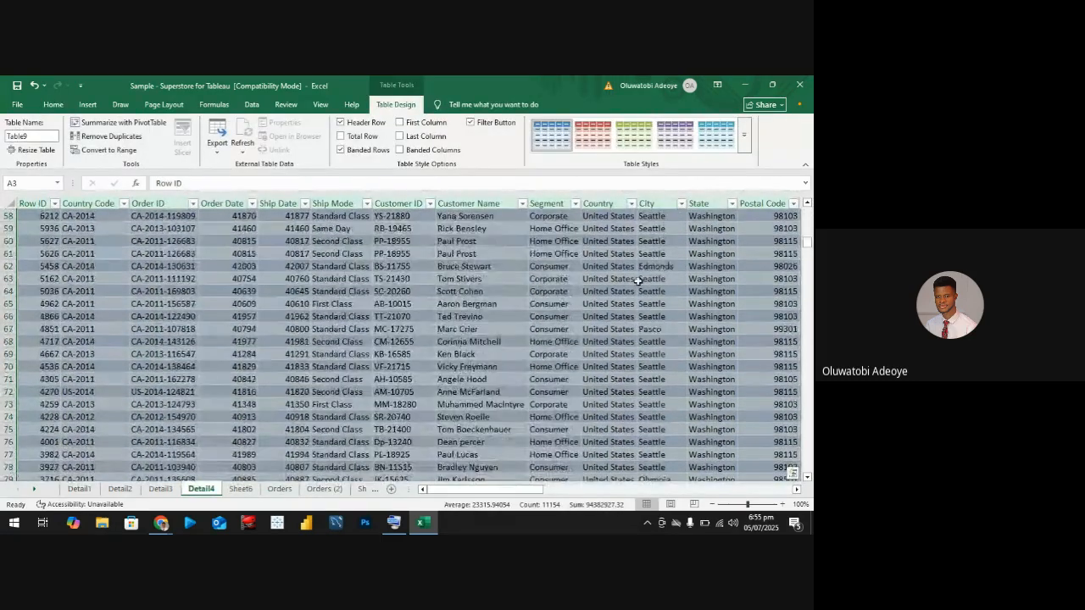
pyautogui.click(697, 254)
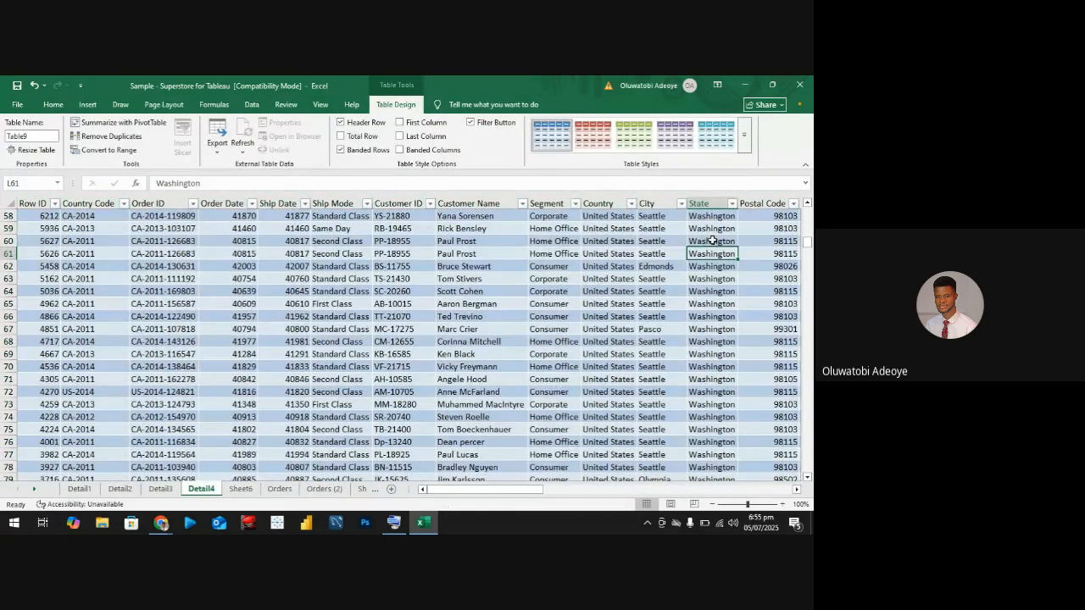
pyautogui.scroll(10, 708, 245)
pyautogui.scroll(8, 712, 241)
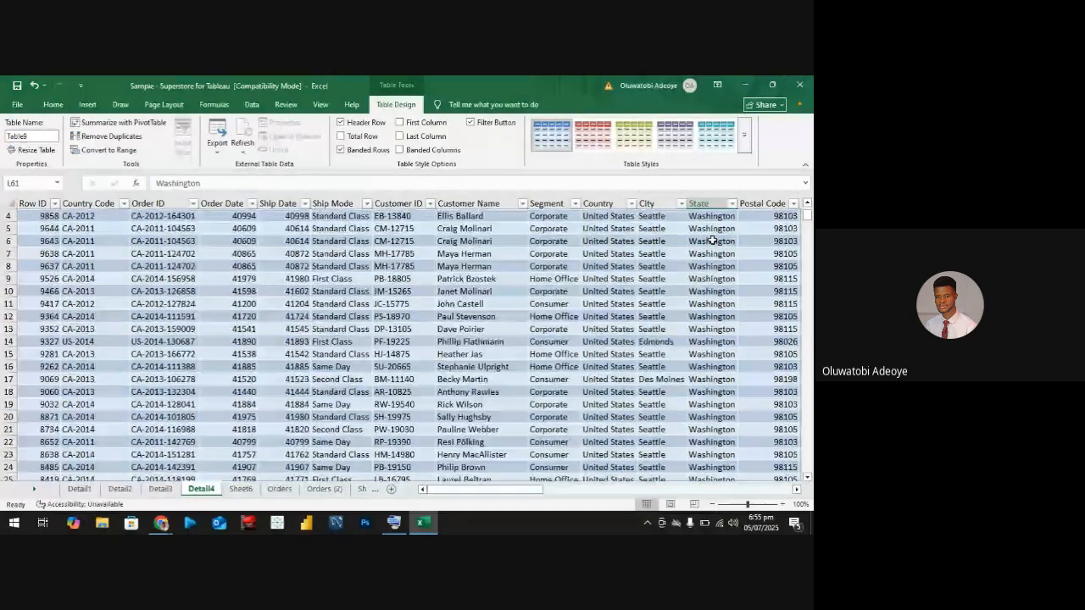
pyautogui.scroll(-11, 711, 240)
pyautogui.scroll(-20, 711, 240)
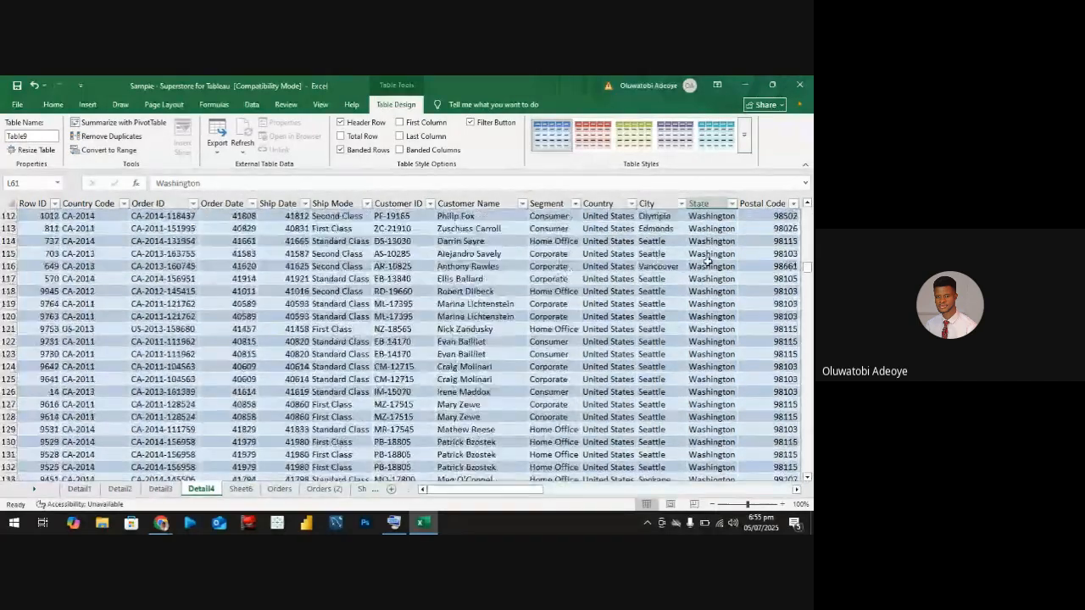
pyautogui.scroll(-20, 708, 266)
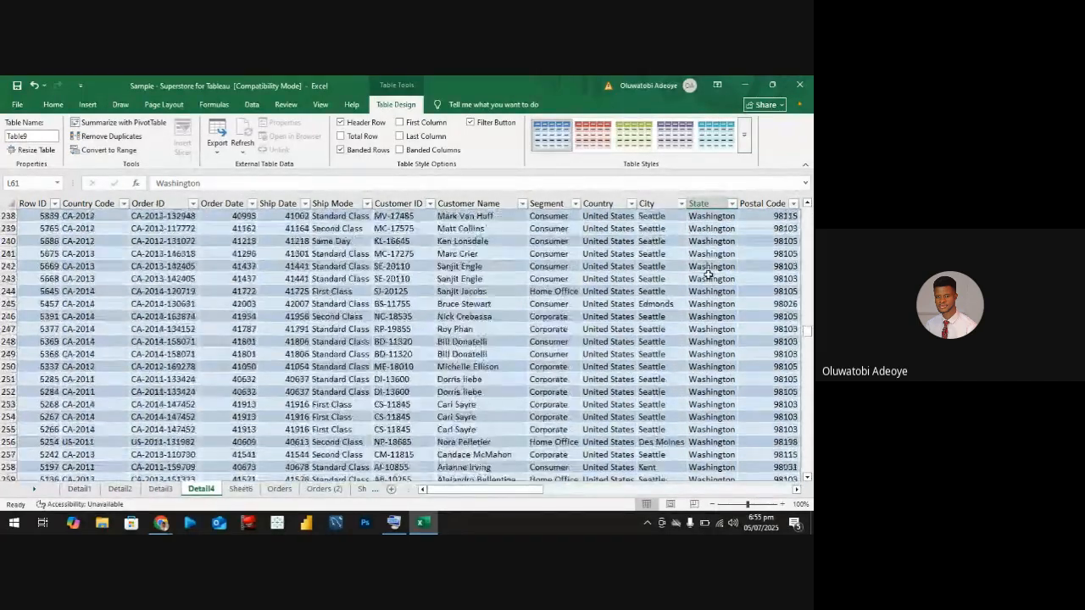
pyautogui.scroll(-20, 708, 276)
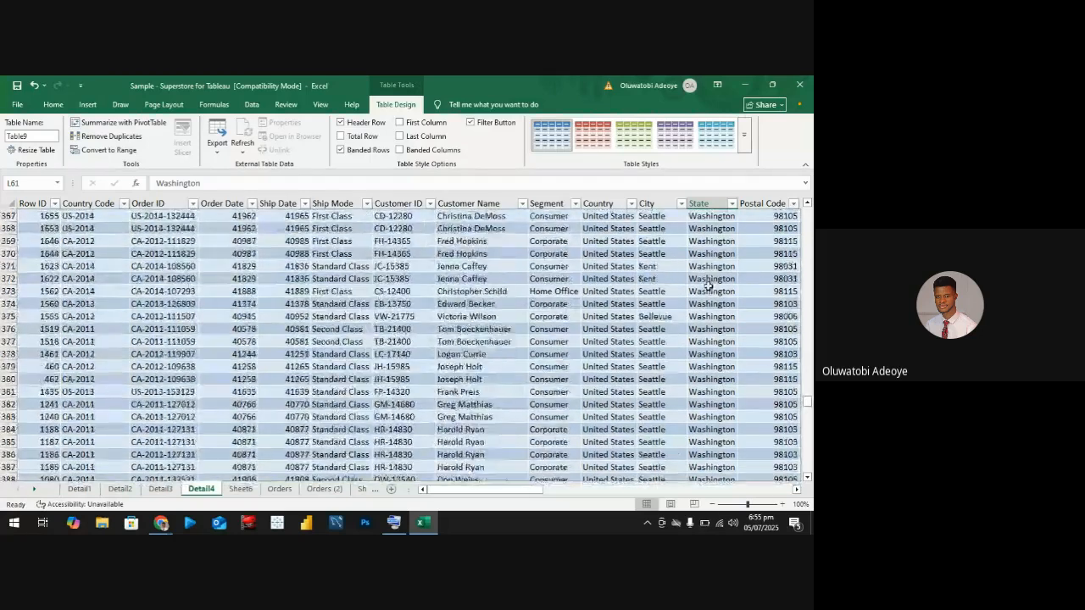
pyautogui.scroll(-19, 707, 296)
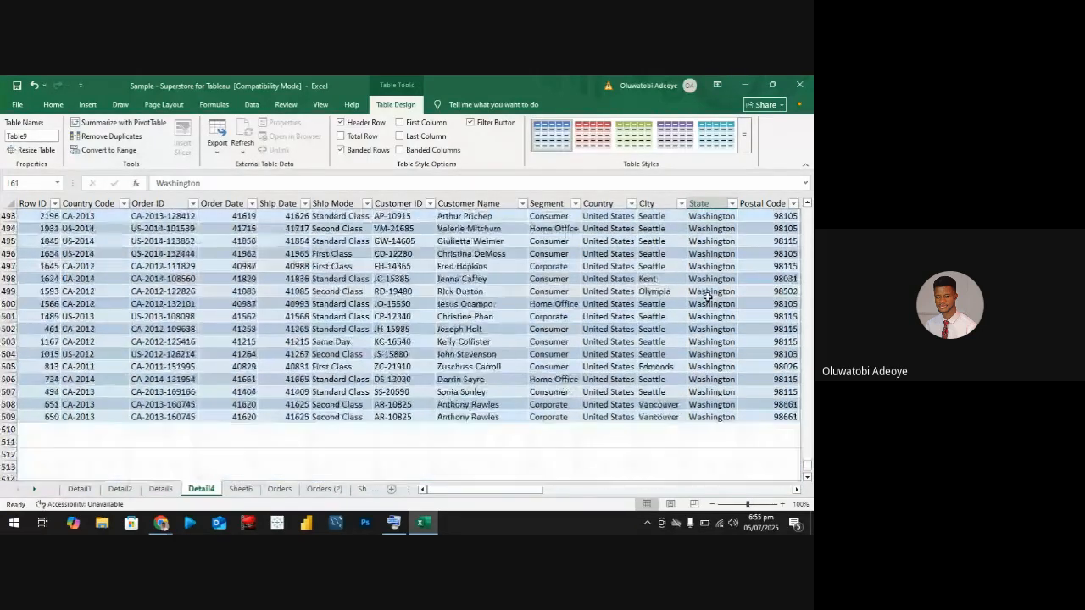
# Return to the pivot table on Sheet6 and clear the filter from State
pyautogui.click(242, 490)
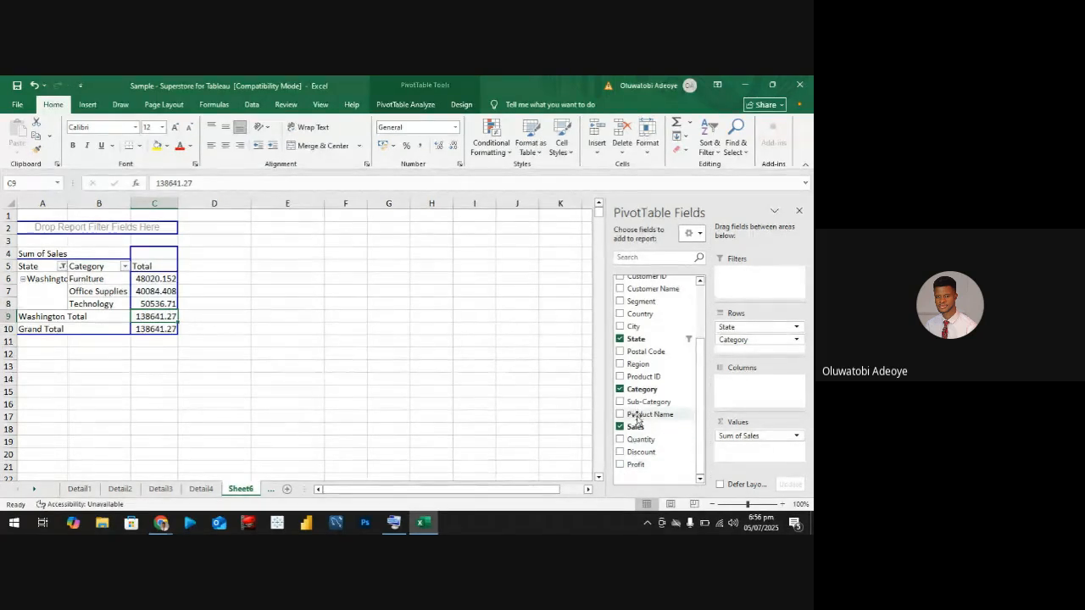
pyautogui.click(63, 267)
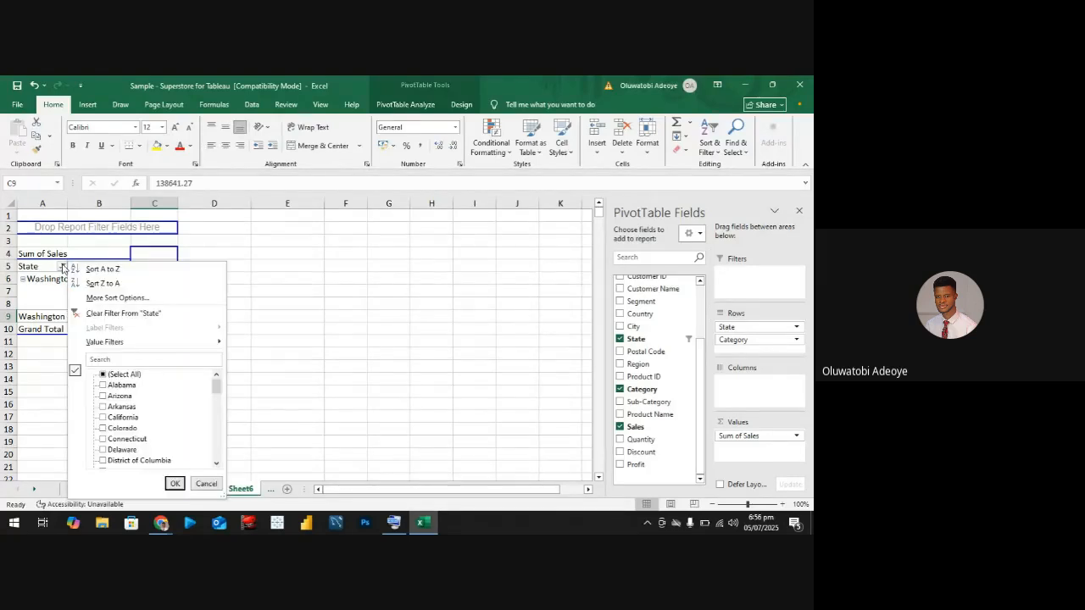
pyautogui.click(138, 315)
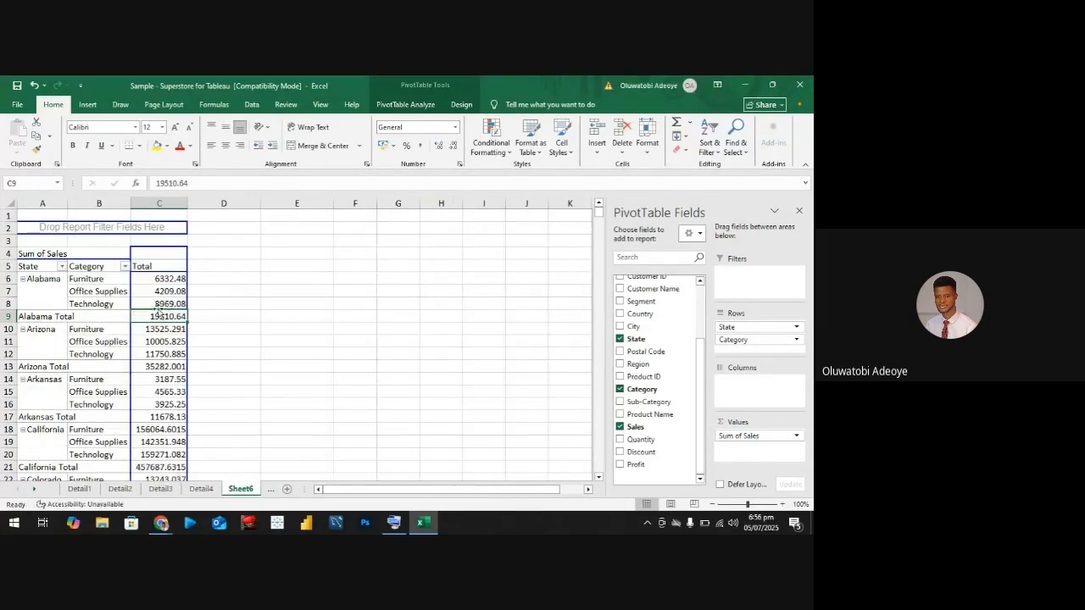
# Remove State, Category and Sales from the pivot table so that its layout is empty
pyautogui.click(620, 340)
pyautogui.click(620, 390)
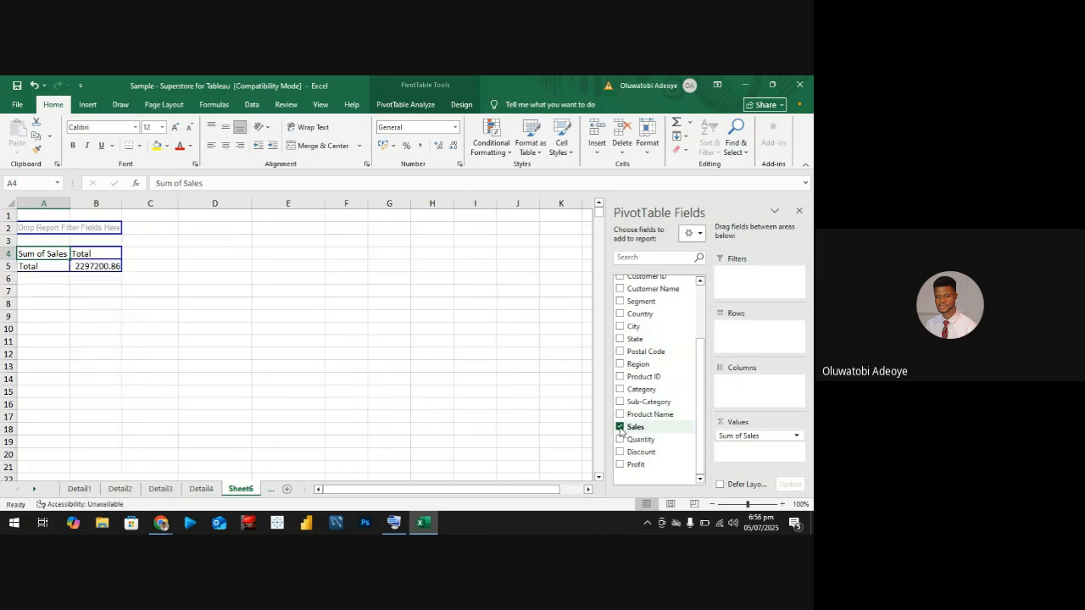
pyautogui.click(619, 427)
pyautogui.scroll(3, 653, 390)
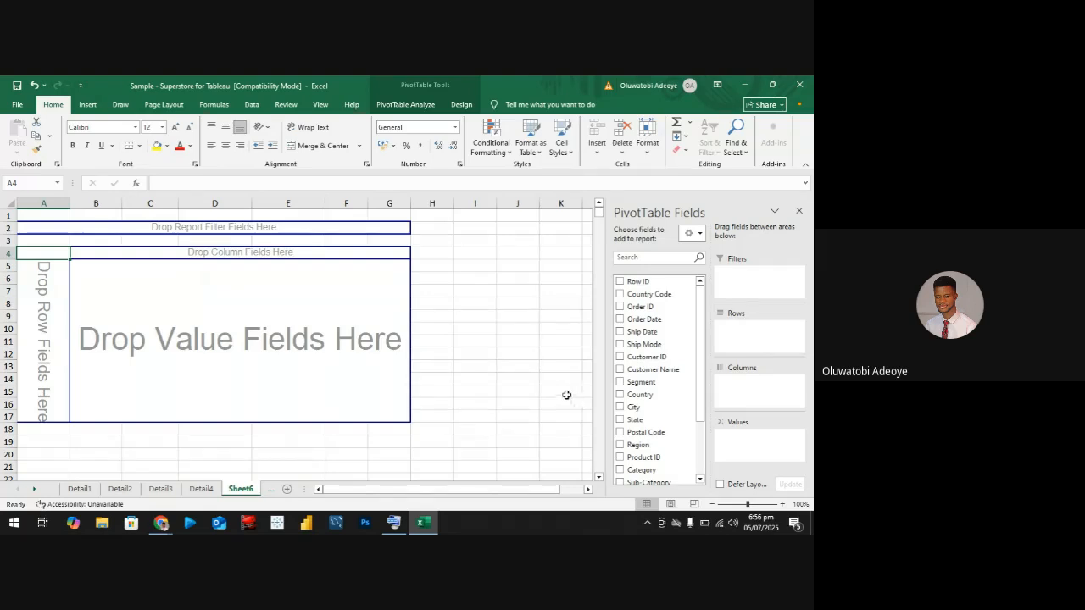
# Try State in the pivot table's rows with Sales as a summed value, and remove both fields again
pyautogui.scroll(-3, 624, 369)
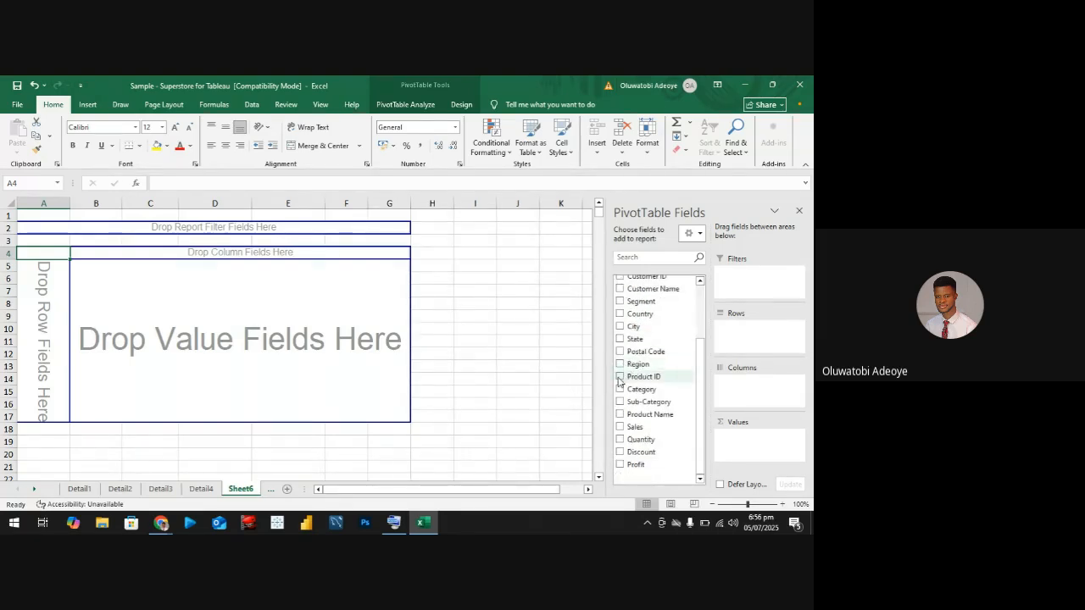
pyautogui.click(619, 338)
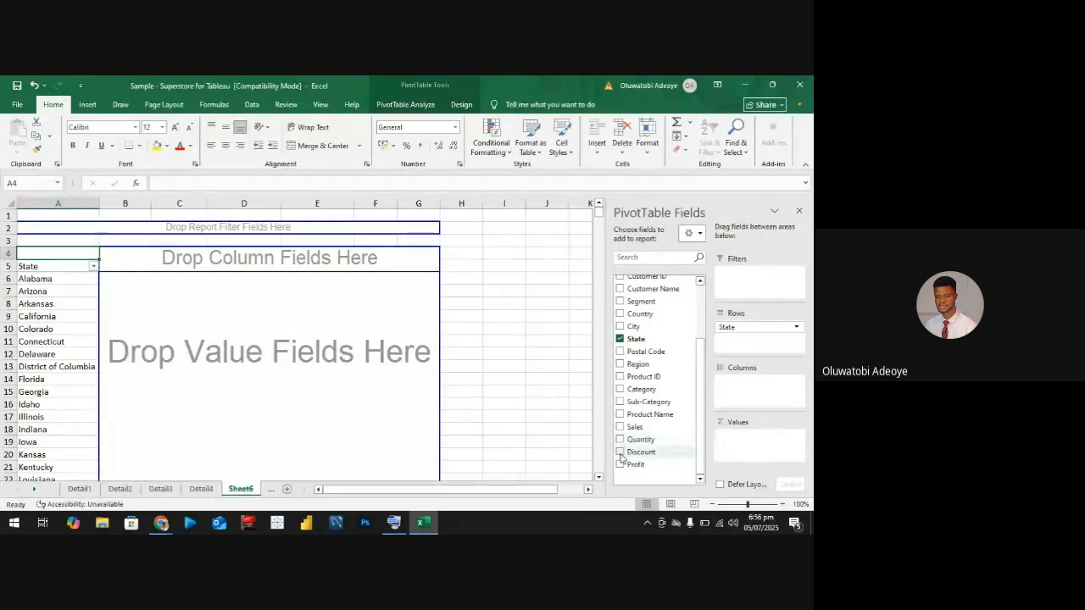
pyautogui.click(619, 426)
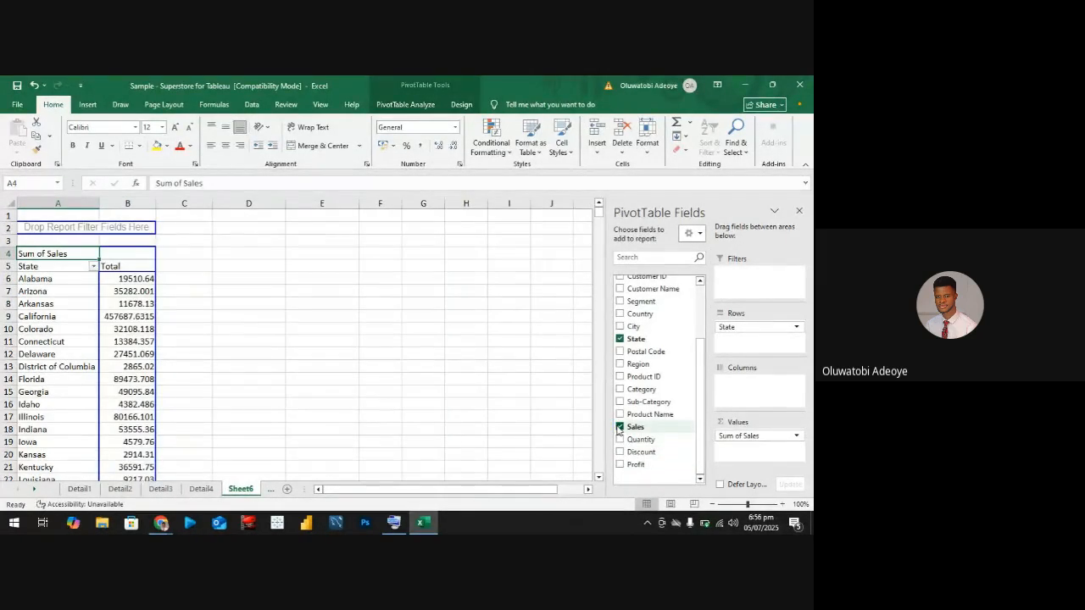
pyautogui.click(401, 107)
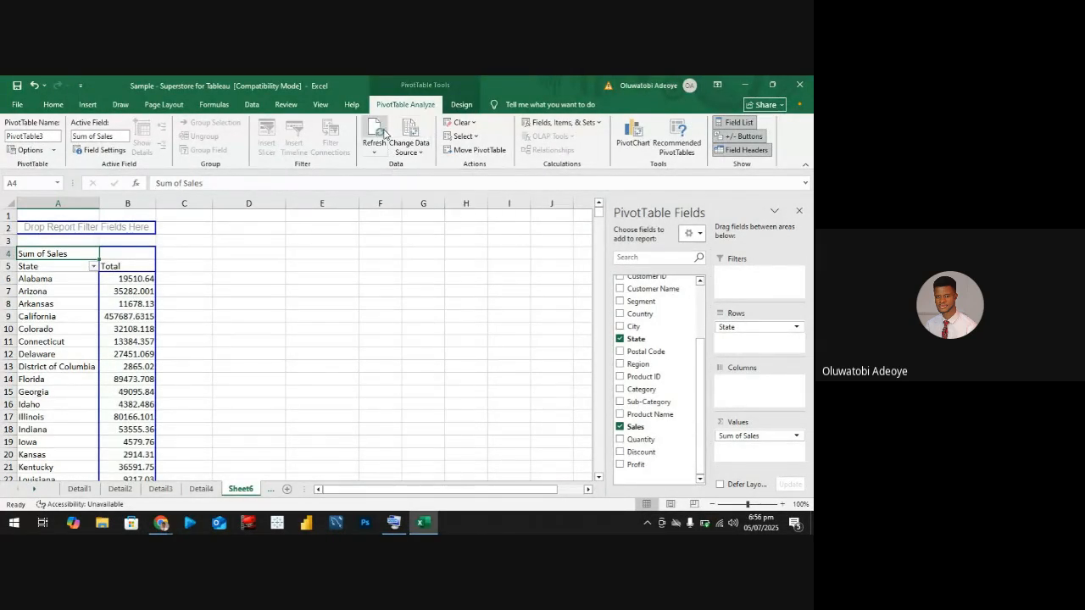
pyautogui.click(619, 339)
pyautogui.click(620, 427)
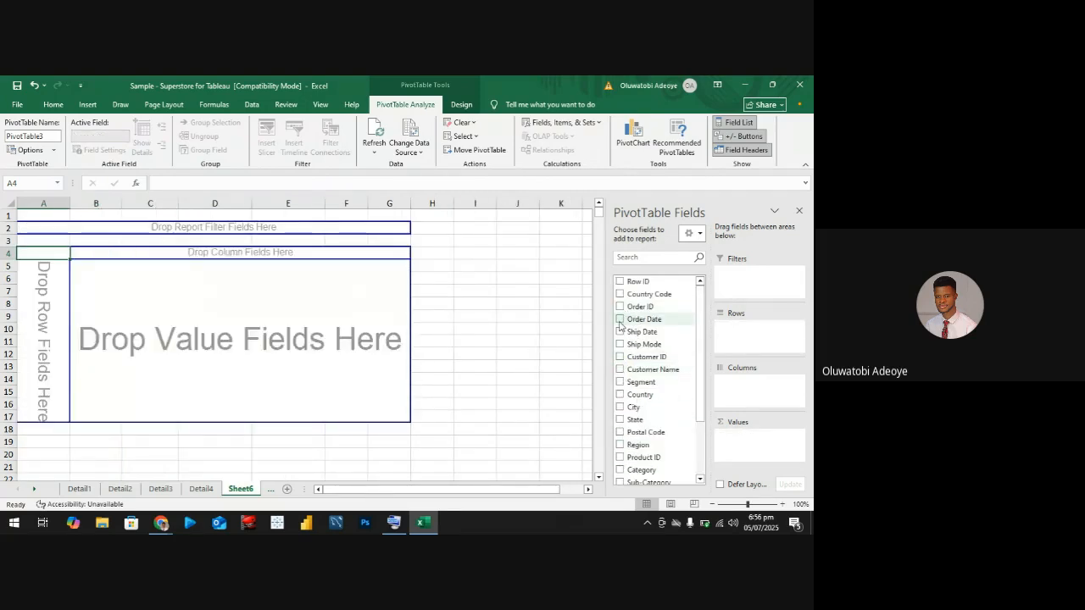
# Try Order Date as a summed value with Category in the rows, and remove both fields from the pivot table
pyautogui.click(619, 319)
pyautogui.scroll(-3, 622, 339)
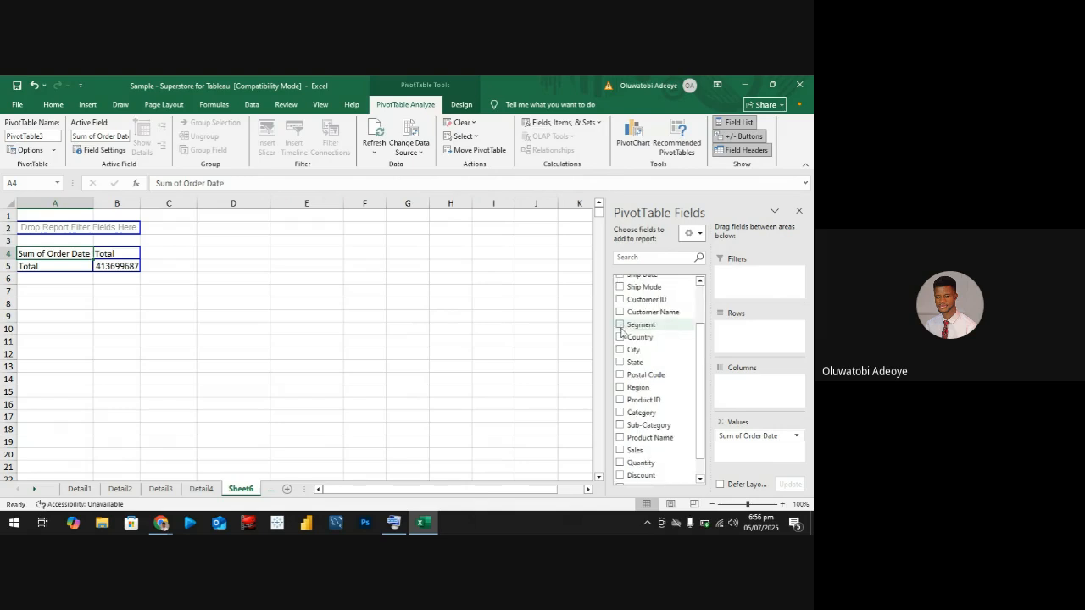
pyautogui.scroll(1, 623, 360)
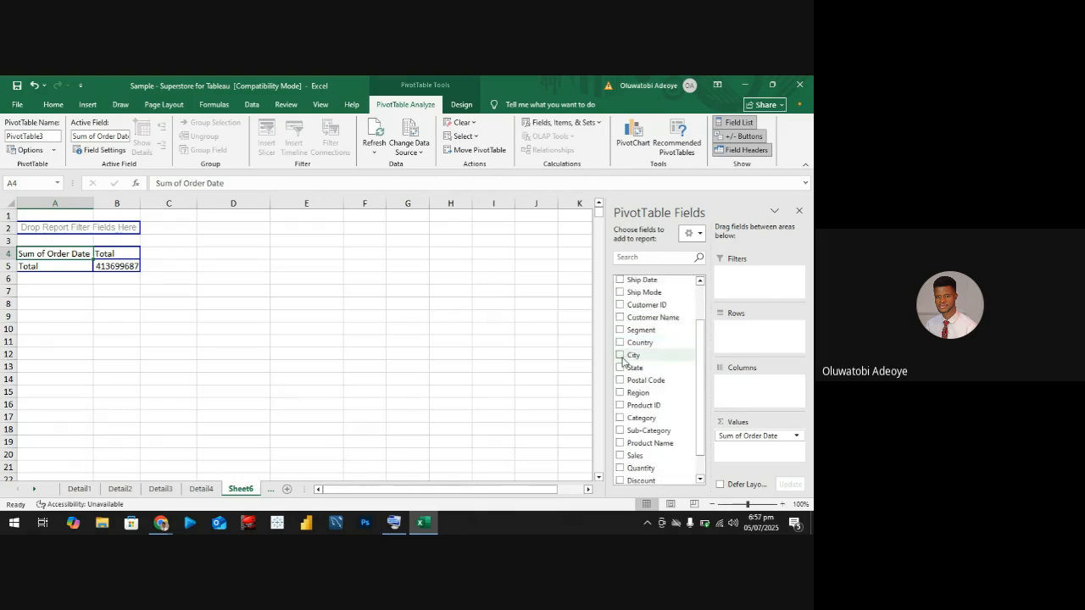
pyautogui.scroll(-1, 623, 360)
pyautogui.scroll(1, 624, 361)
pyautogui.scroll(-1, 626, 362)
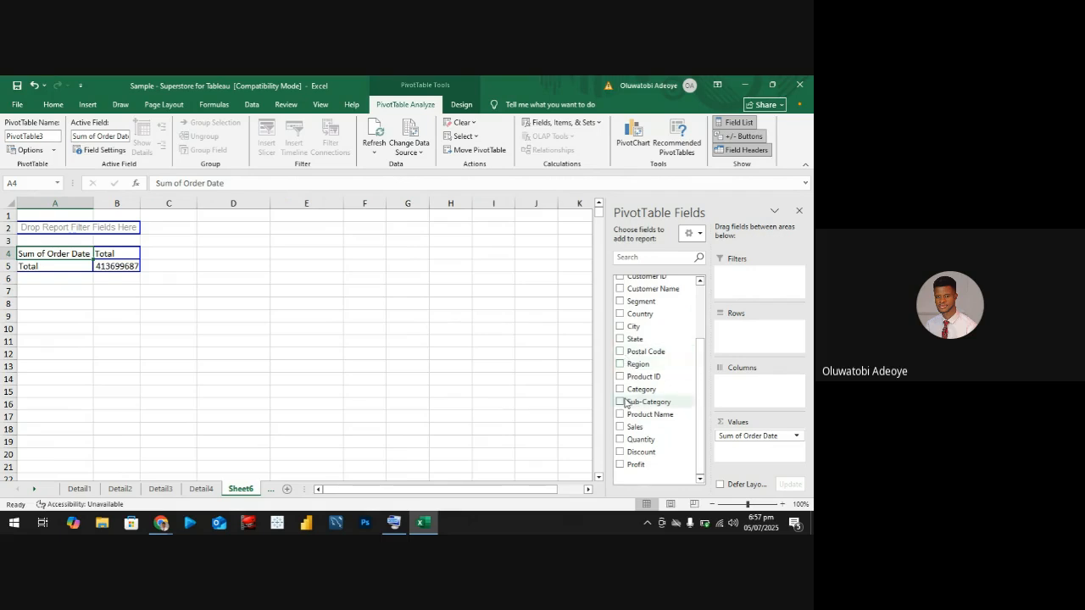
pyautogui.click(620, 389)
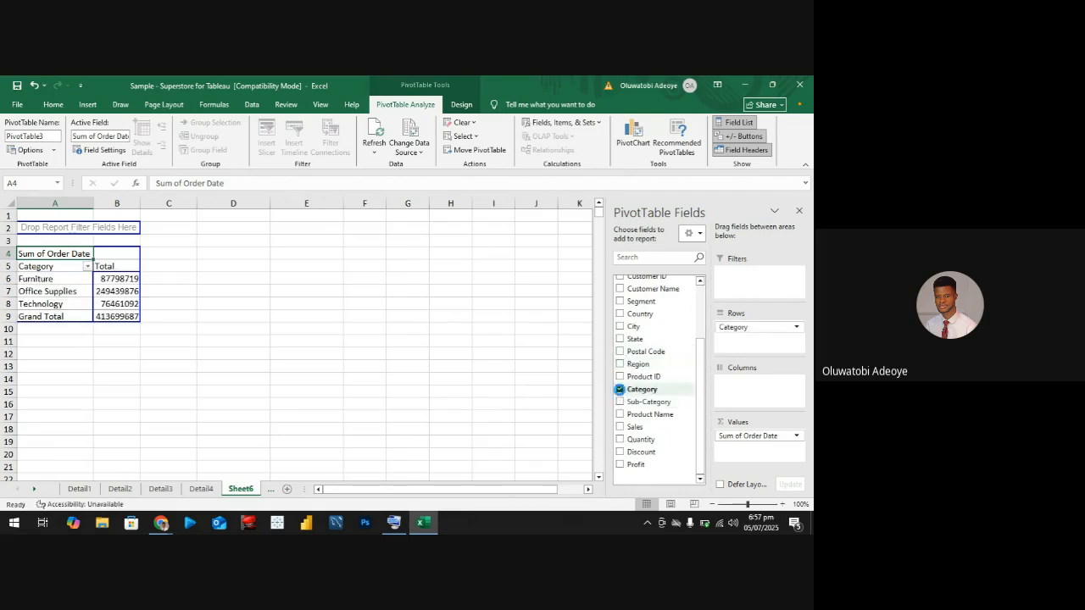
pyautogui.click(619, 389)
pyautogui.scroll(2, 623, 356)
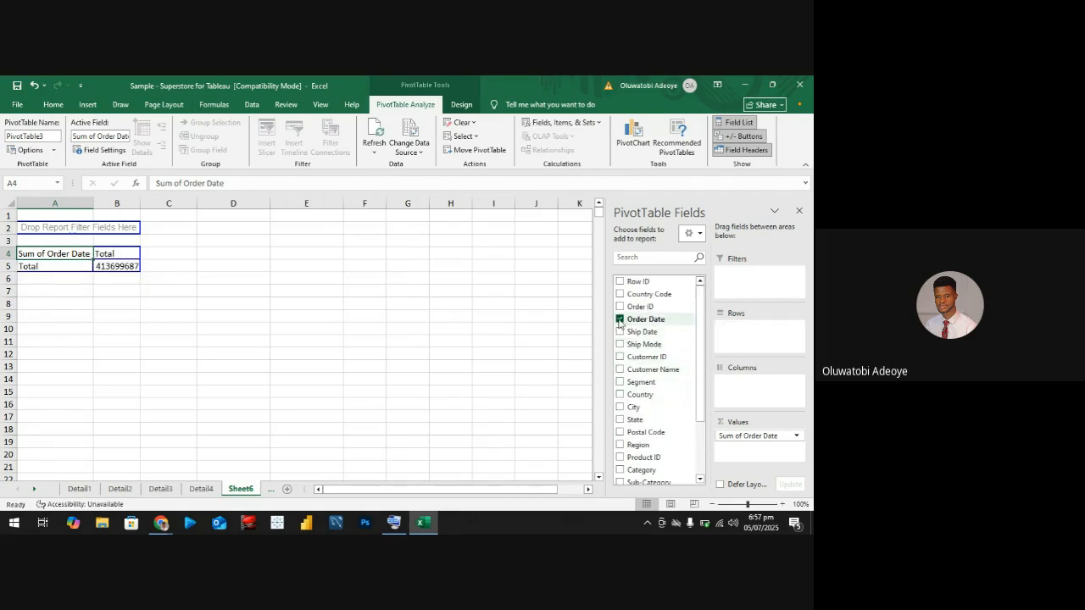
pyautogui.click(620, 319)
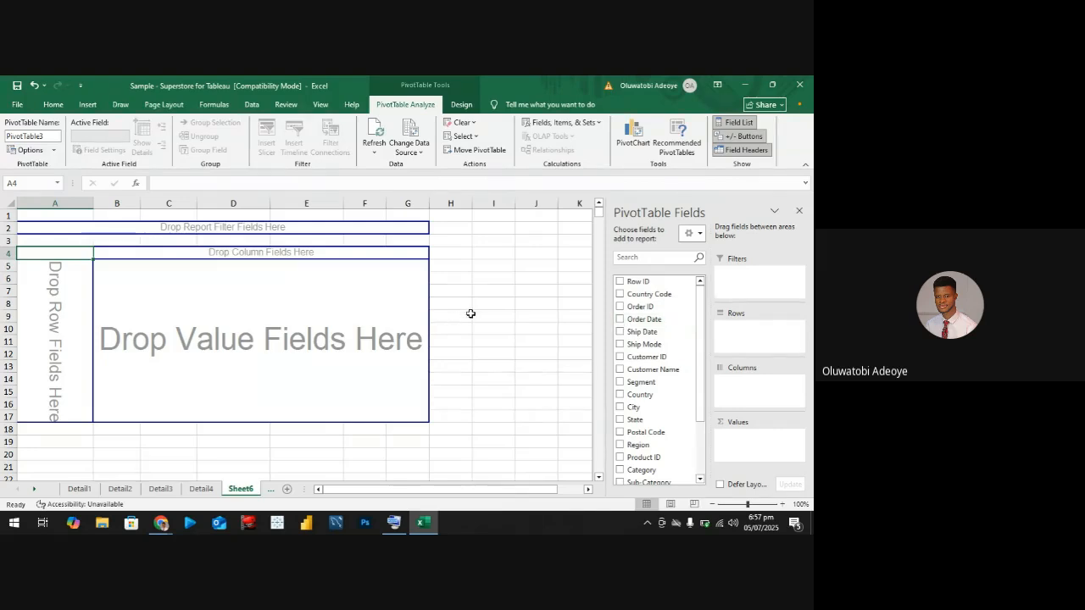
pyautogui.scroll(-1, 471, 314)
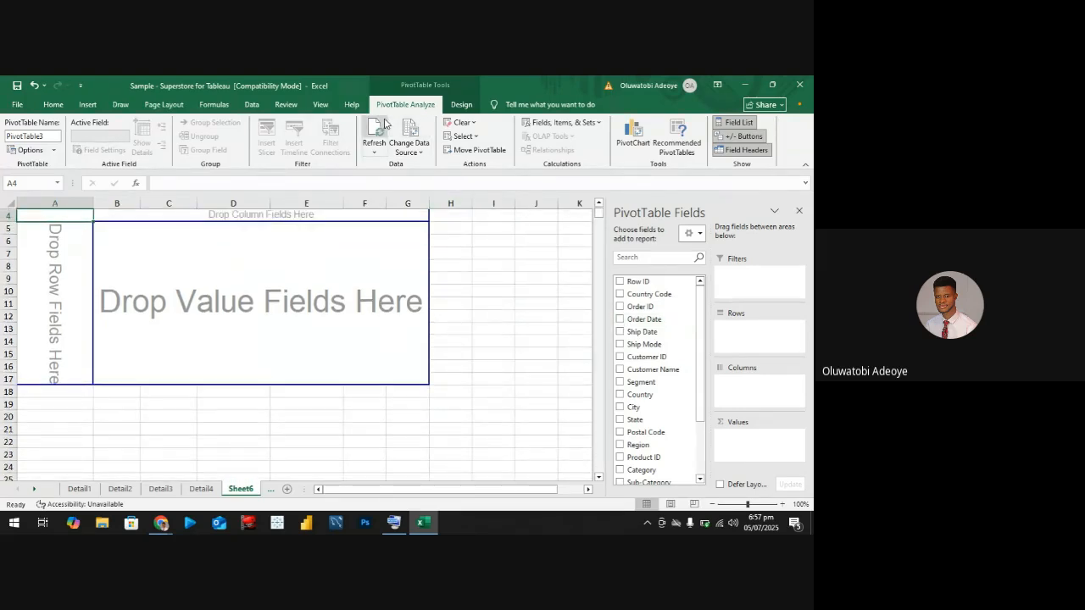
# Look through the extracted records on Detail1, Detail2 and Detail3, ending at the last record of Detail2
pyautogui.click(119, 489)
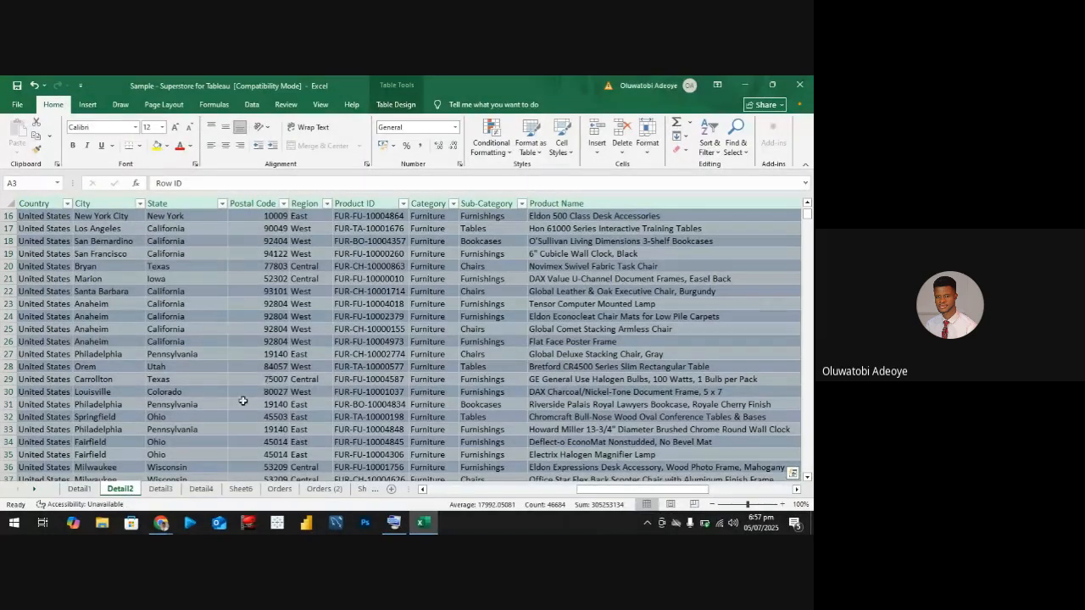
pyautogui.scroll(-14, 233, 381)
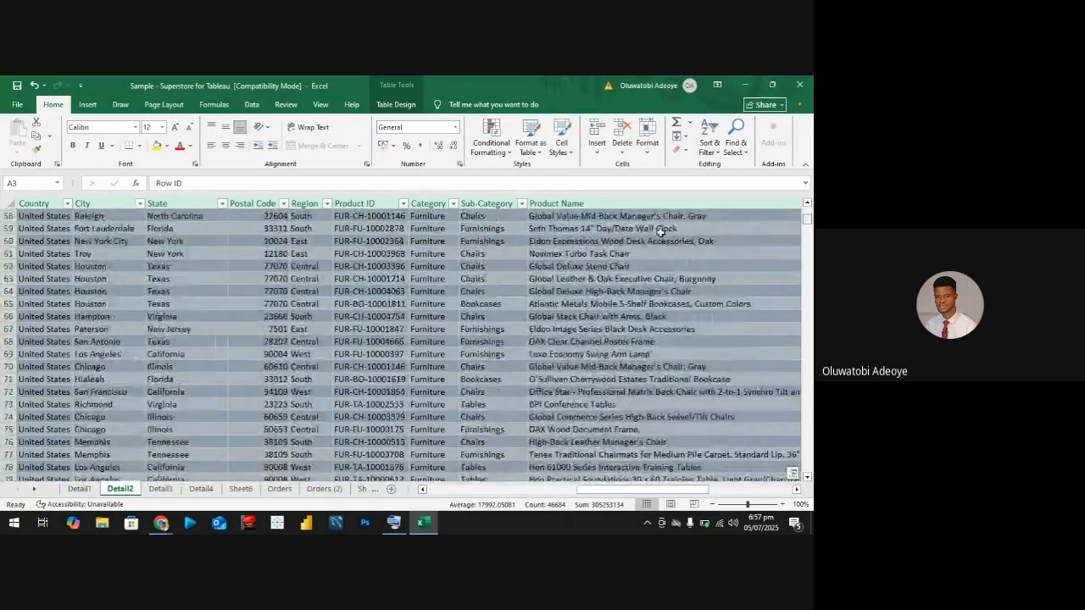
pyautogui.click(80, 490)
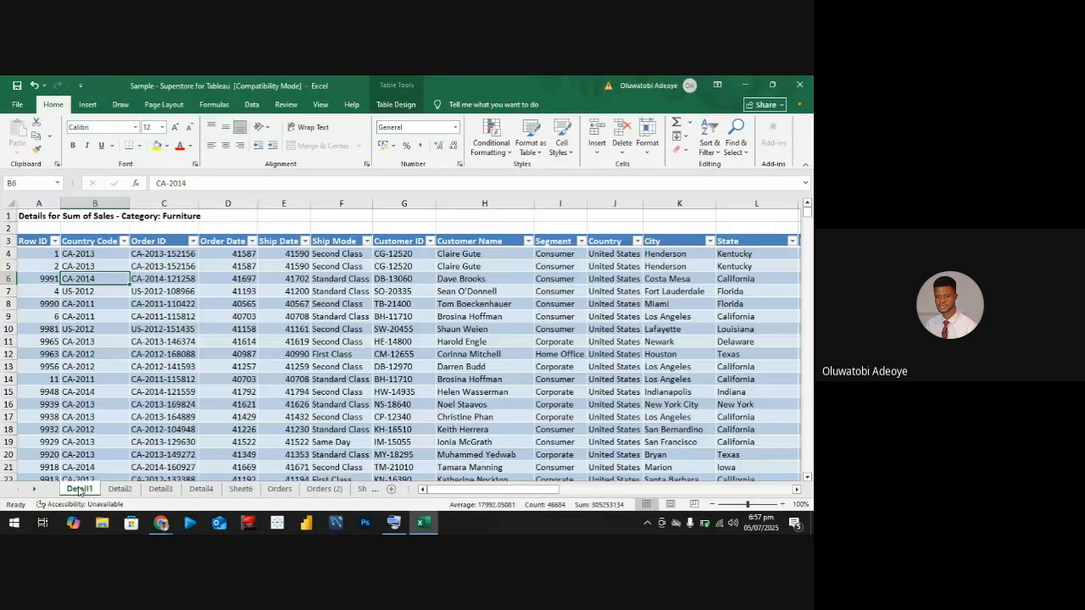
pyautogui.click(119, 490)
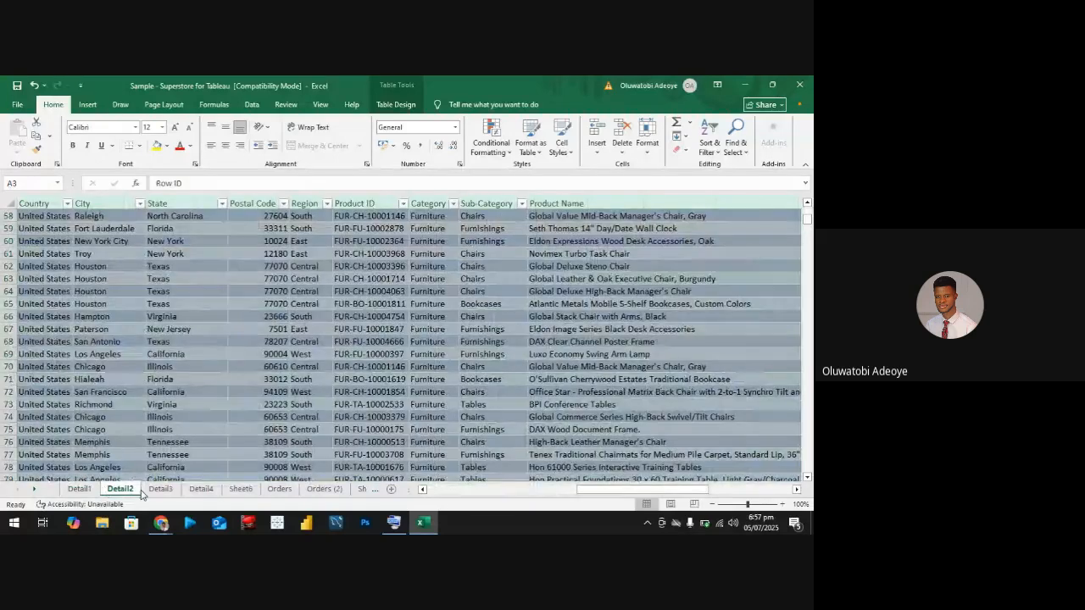
pyautogui.hotkey('ctrl', 'pagedown')
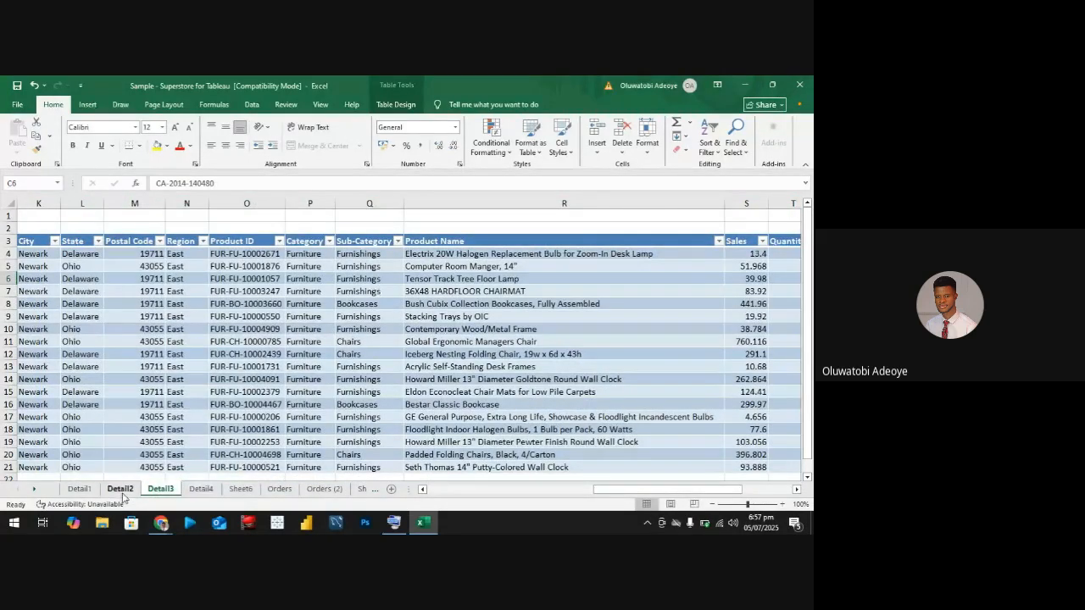
pyautogui.click(119, 490)
pyautogui.moveTo(806, 225); pyautogui.dragTo(807, 469)
pyautogui.scroll(2, 196, 405)
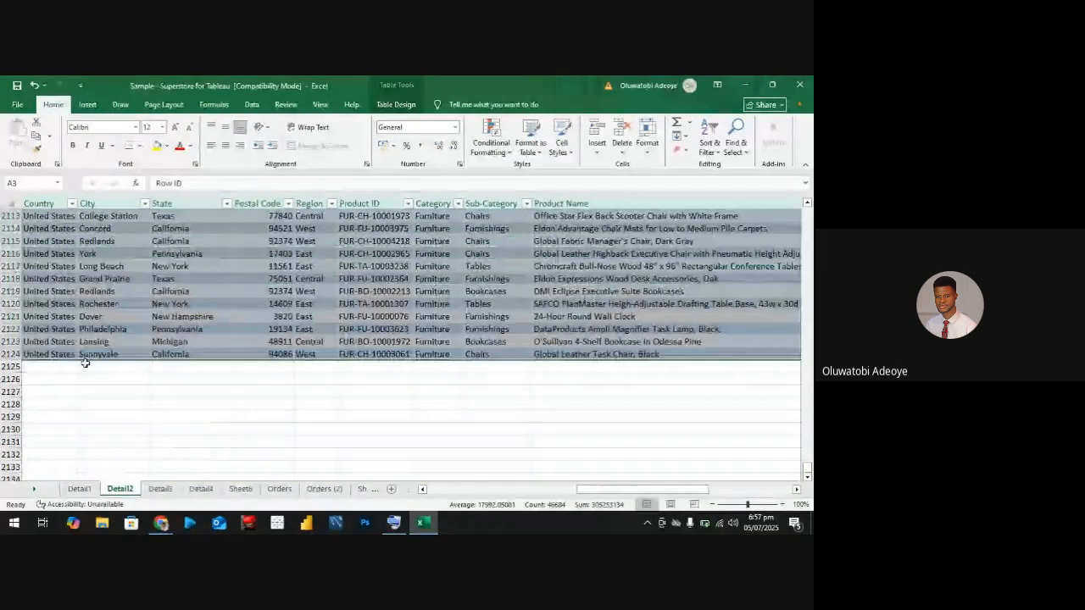
# Copy the last record in row 2124 of Detail2 and paste it into the empty row 2125
pyautogui.click(37, 367)
pyautogui.moveTo(627, 489); pyautogui.dragTo(54, 378)
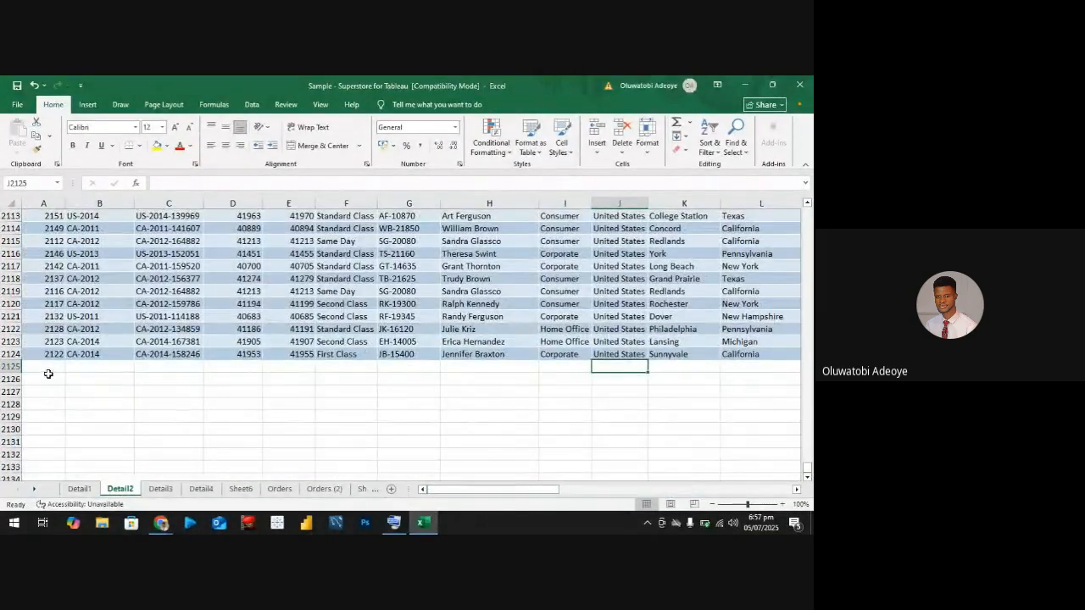
pyautogui.click(16, 353)
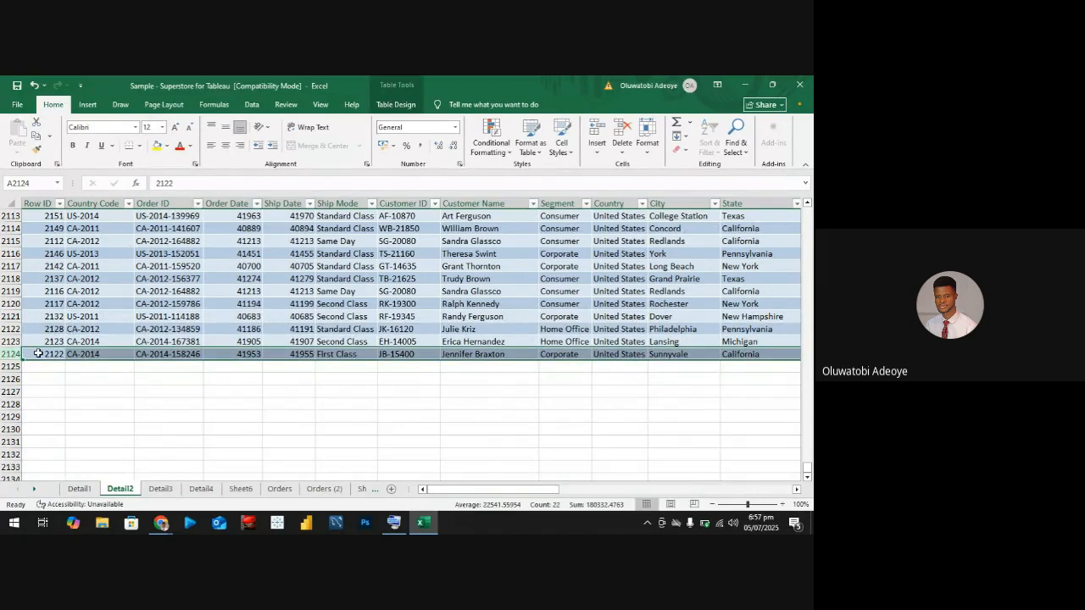
pyautogui.rightClick(38, 354)
pyautogui.click(87, 197)
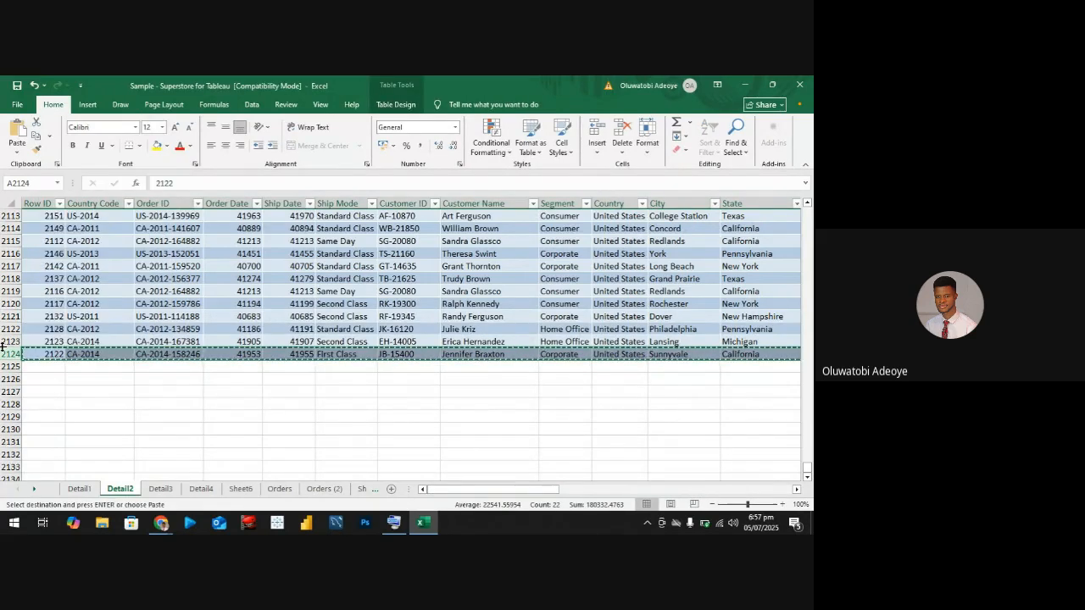
pyautogui.click(10, 366)
pyautogui.rightClick(17, 366)
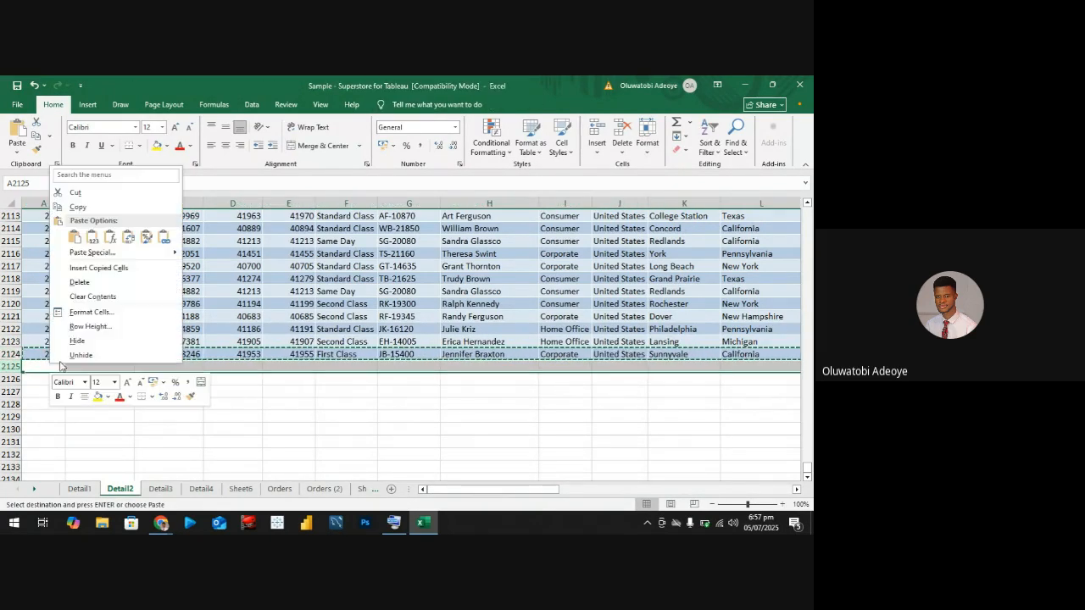
pyautogui.click(74, 238)
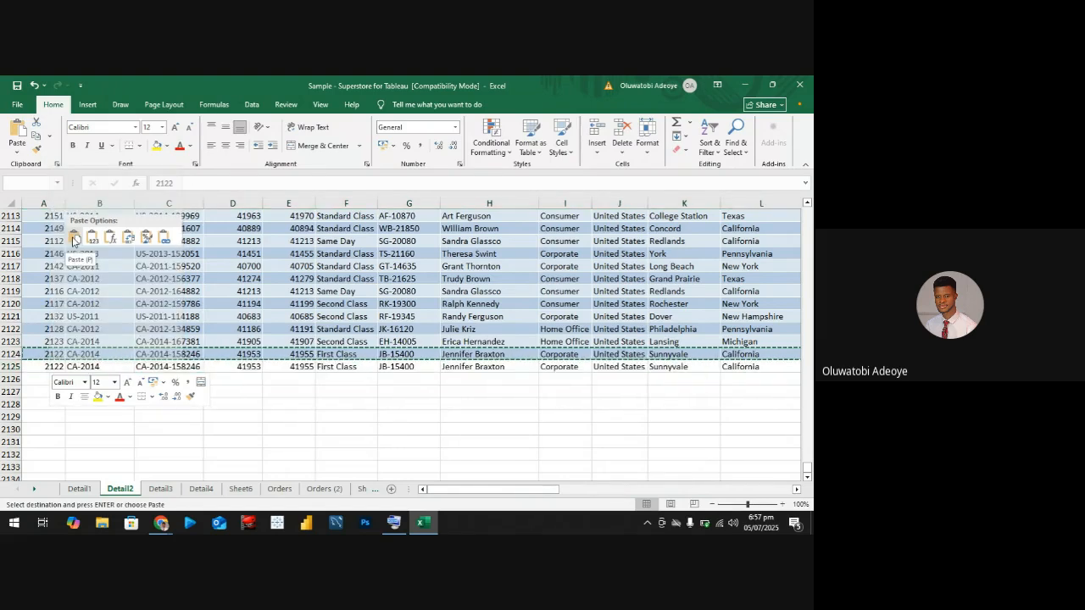
pyautogui.click(323, 393)
# Replace the Category value of the pasted record in cell P2125 with a person's first name
pyautogui.moveTo(488, 491); pyautogui.dragTo(750, 490)
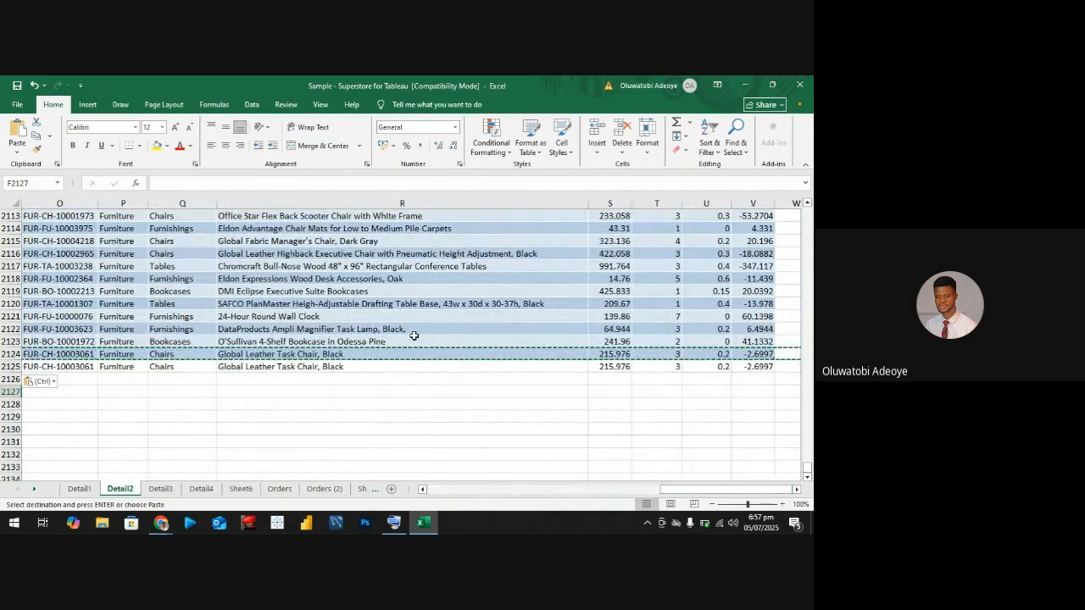
pyautogui.click(124, 368)
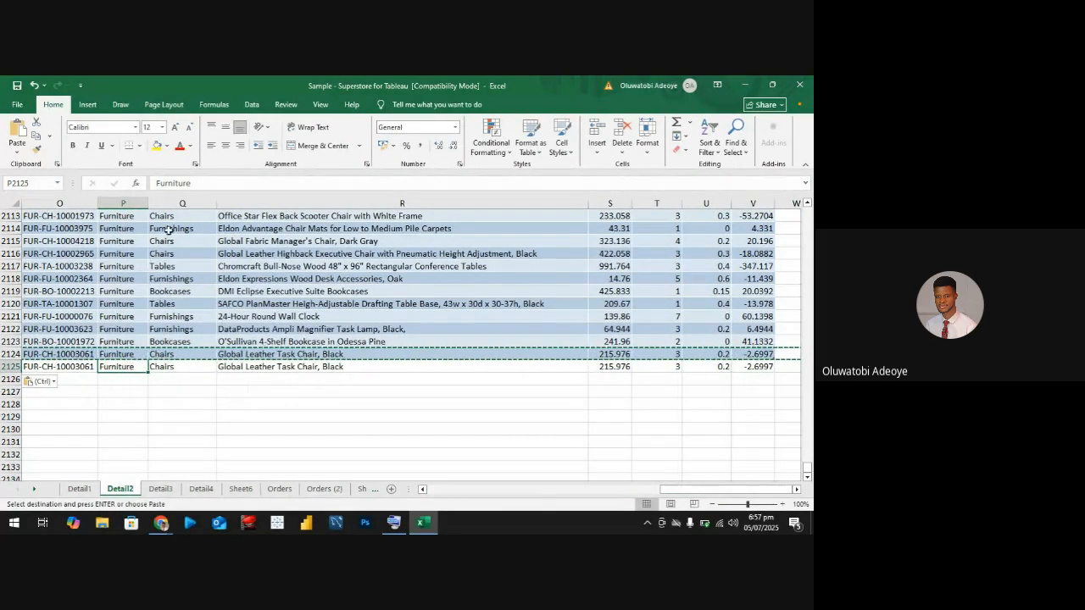
pyautogui.moveTo(221, 188); pyautogui.dragTo(140, 186)
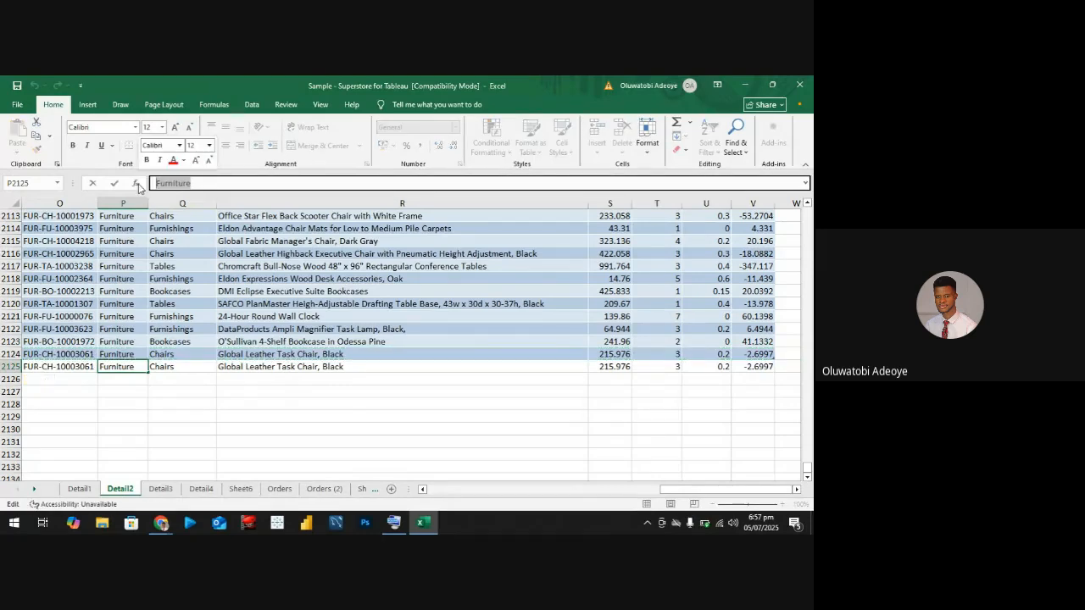
pyautogui.write('T')
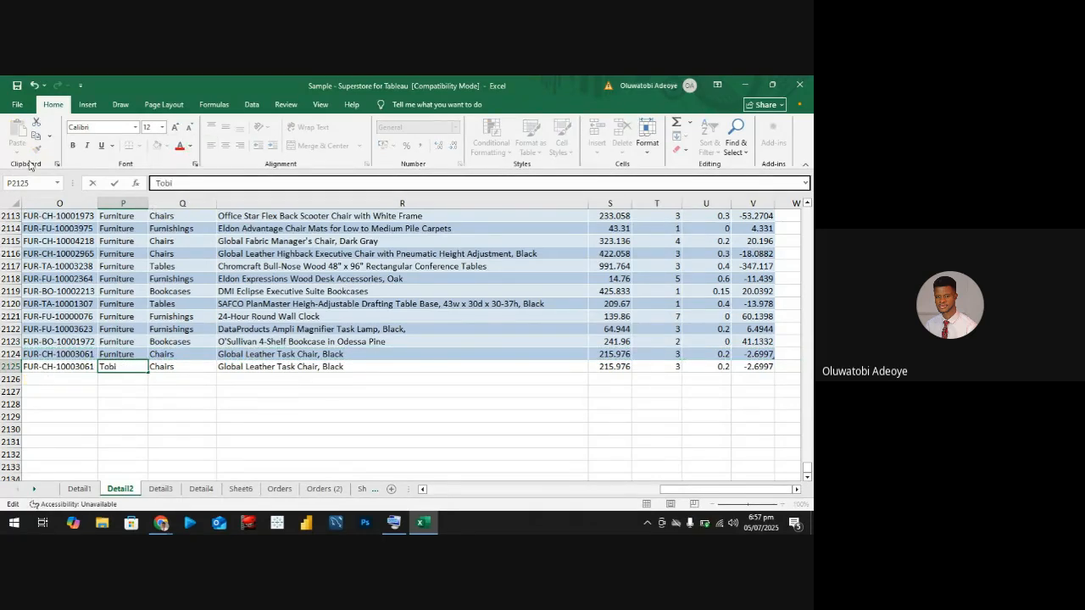
pyautogui.write('obi')
pyautogui.click(194, 430)
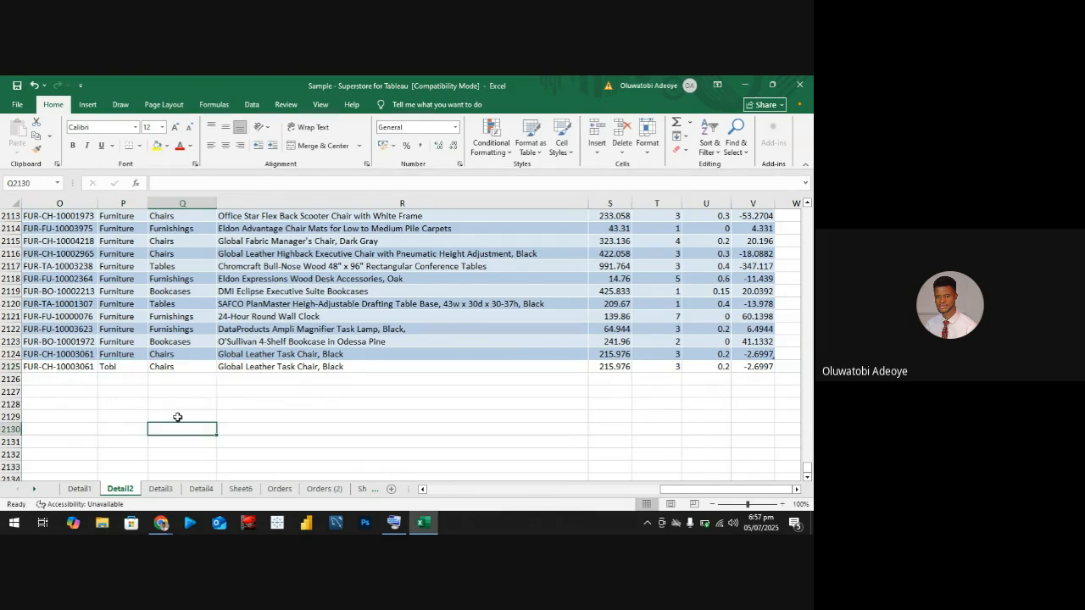
# Return to the pivot table on Sheet6 and add Category to the rows and Sales as a summed value
pyautogui.click(240, 489)
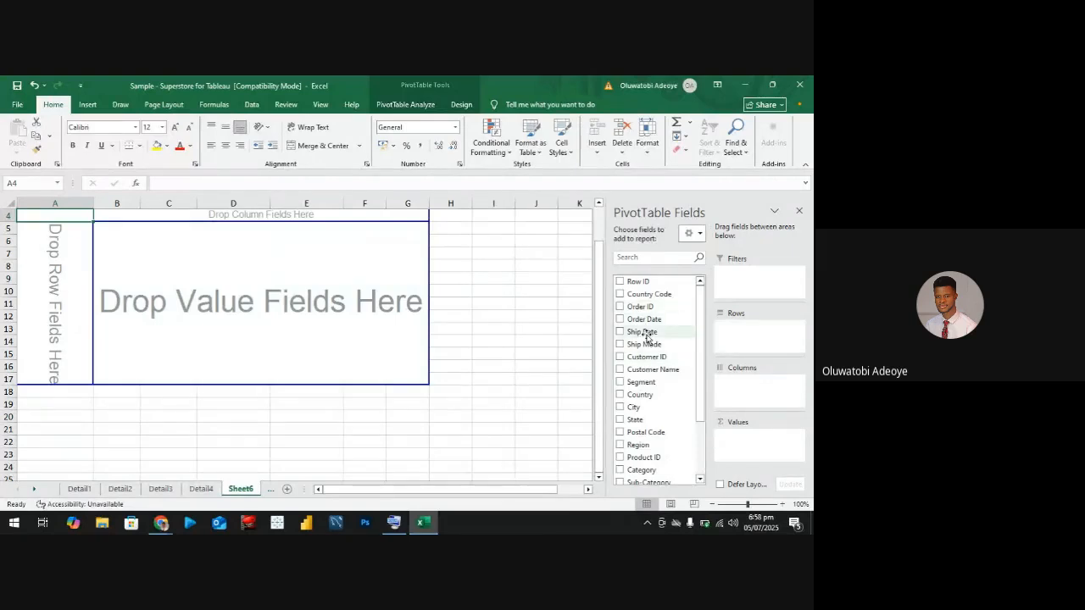
pyautogui.scroll(-1, 635, 458)
pyautogui.click(620, 440)
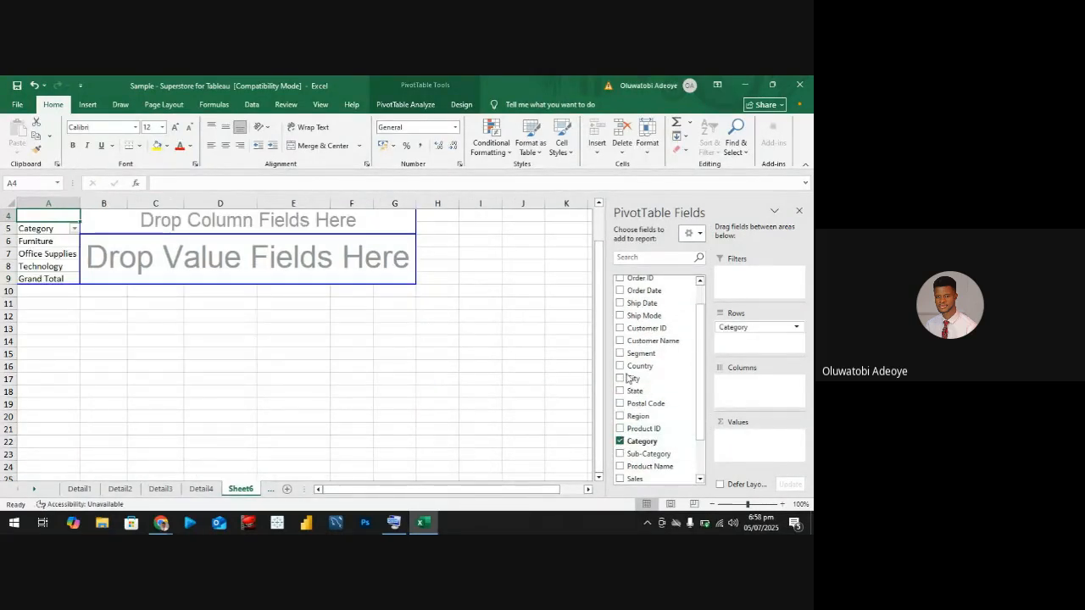
pyautogui.click(618, 480)
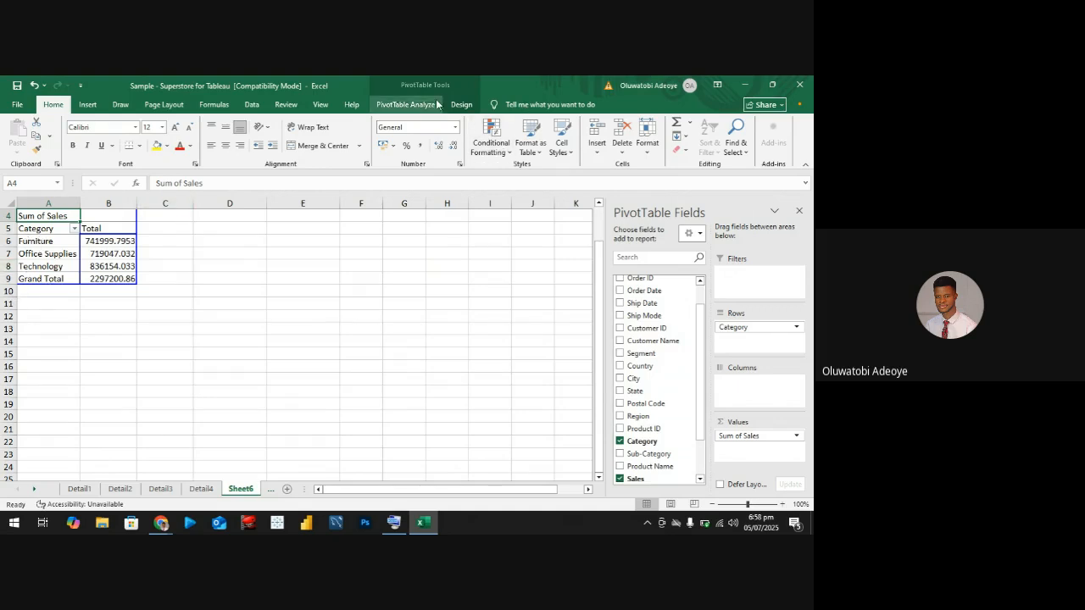
# Refresh the Category sales pivot table on Sheet6 from its source data
pyautogui.click(405, 104)
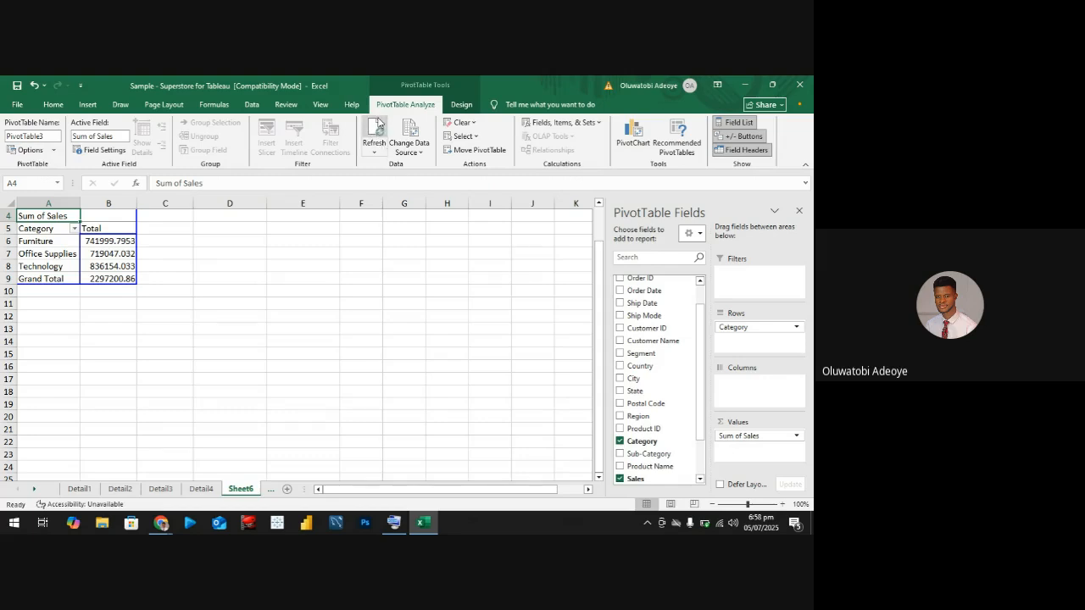
pyautogui.click(378, 123)
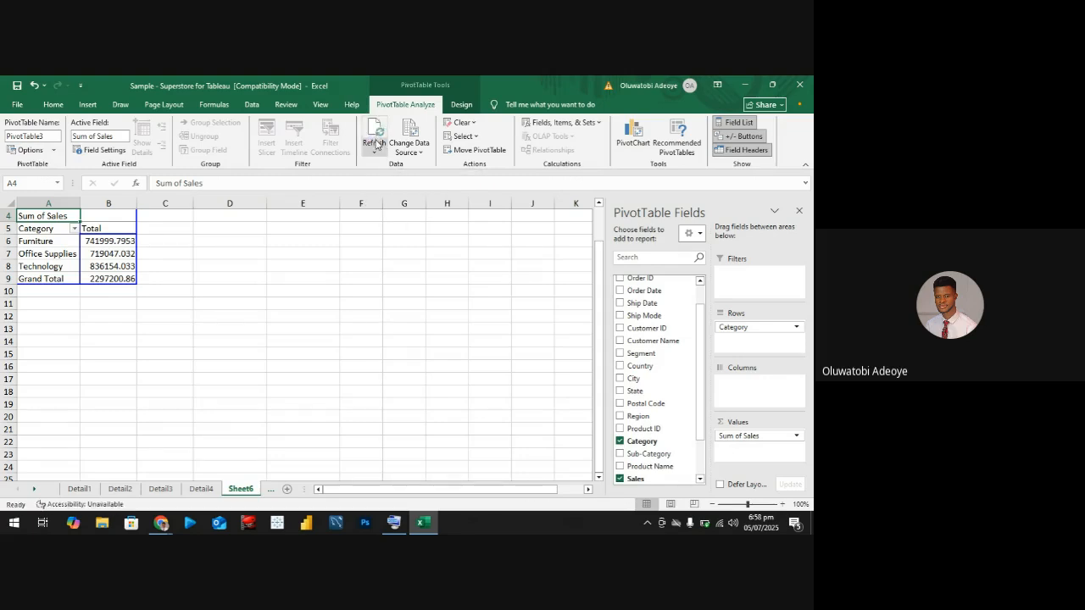
pyautogui.click(375, 151)
pyautogui.click(375, 151)
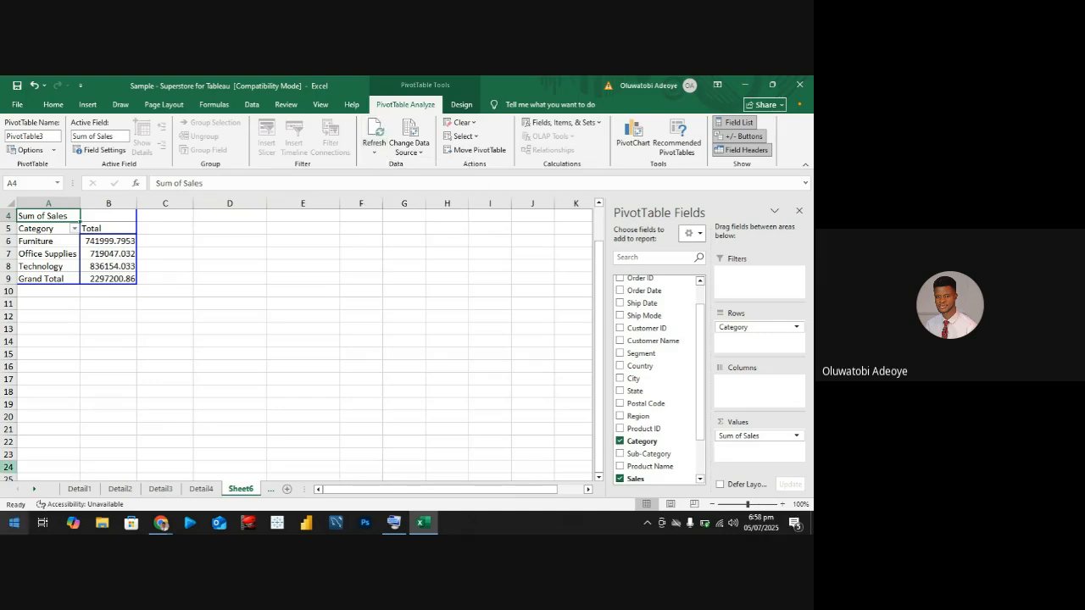
# Select the Detail2 table and the whole worksheet to check whether the added record in row 2125 belongs to the table
pyautogui.click(120, 489)
pyautogui.click(233, 316)
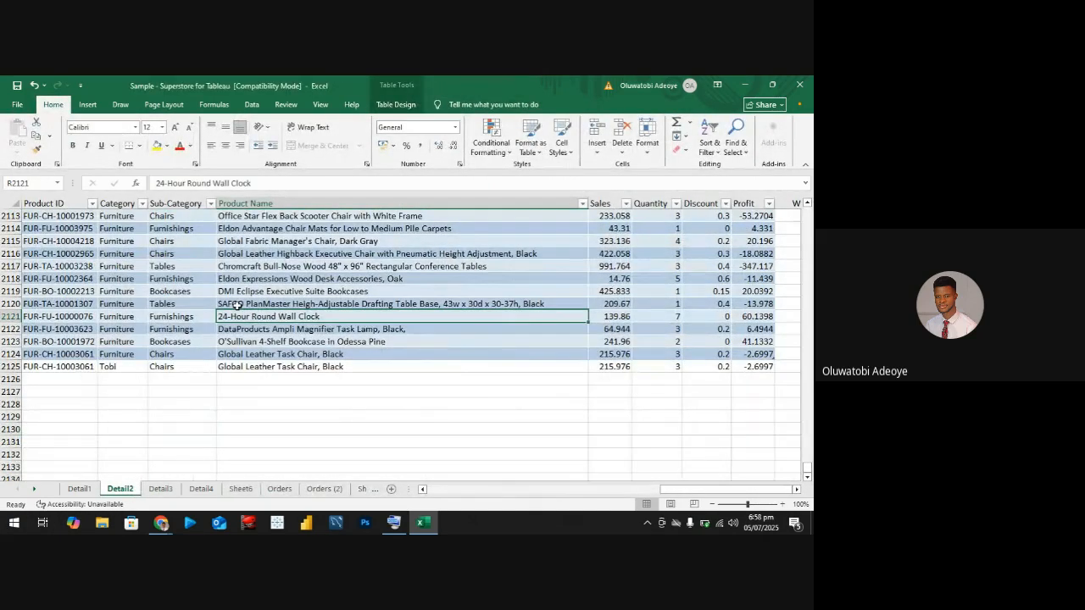
pyautogui.hotkey('ctrl', 'a')
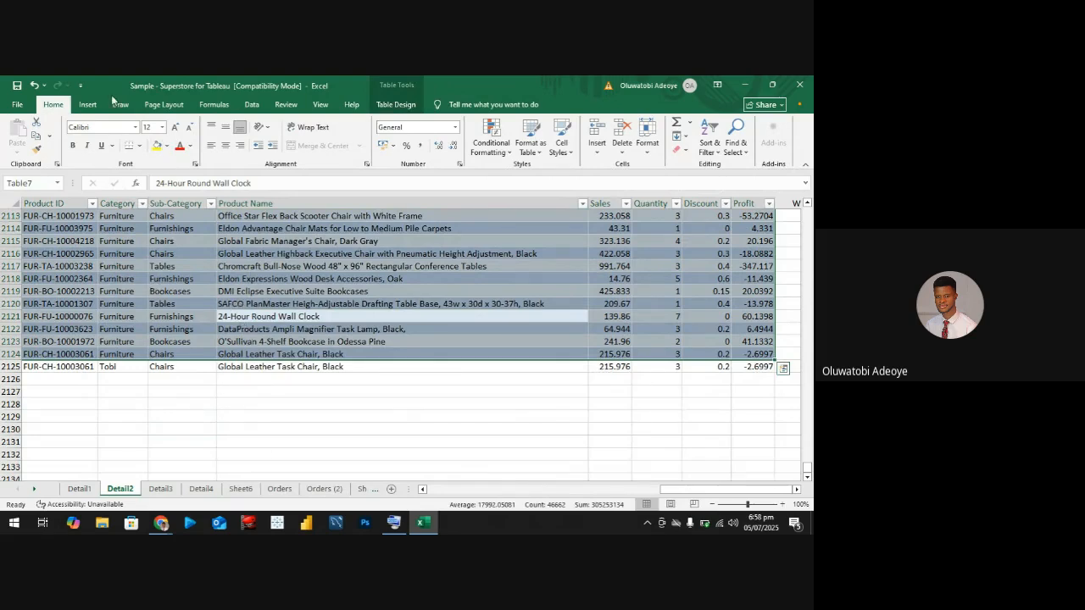
pyautogui.click(227, 453)
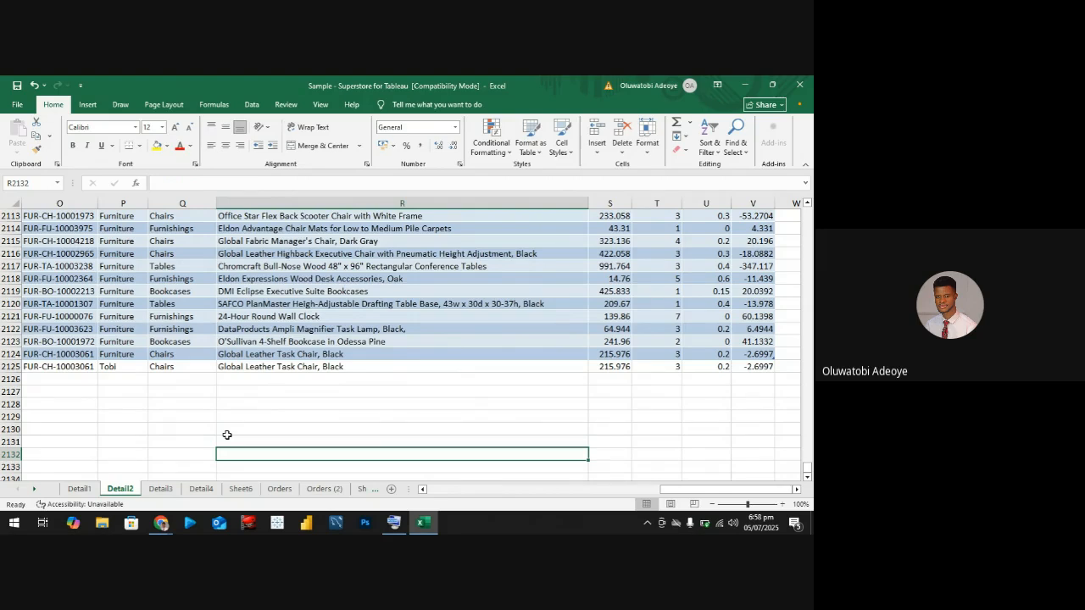
pyautogui.hotkey('ctrl', 'a')
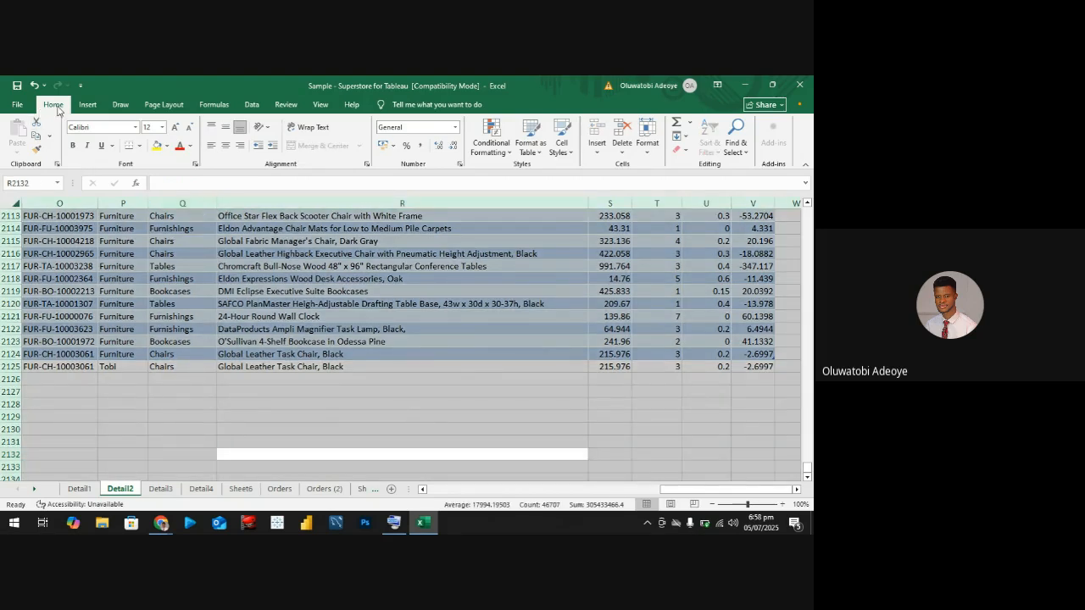
pyautogui.click(98, 108)
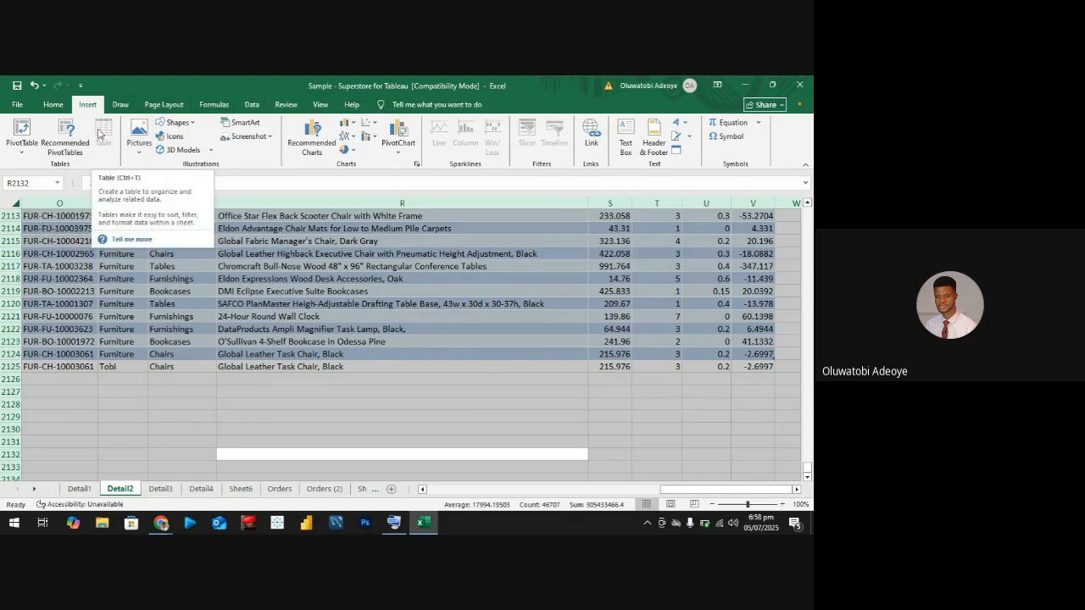
# Extend the selected Detail2 table downward by two filled rows, accepting the row insertion each time
pyautogui.click(282, 305)
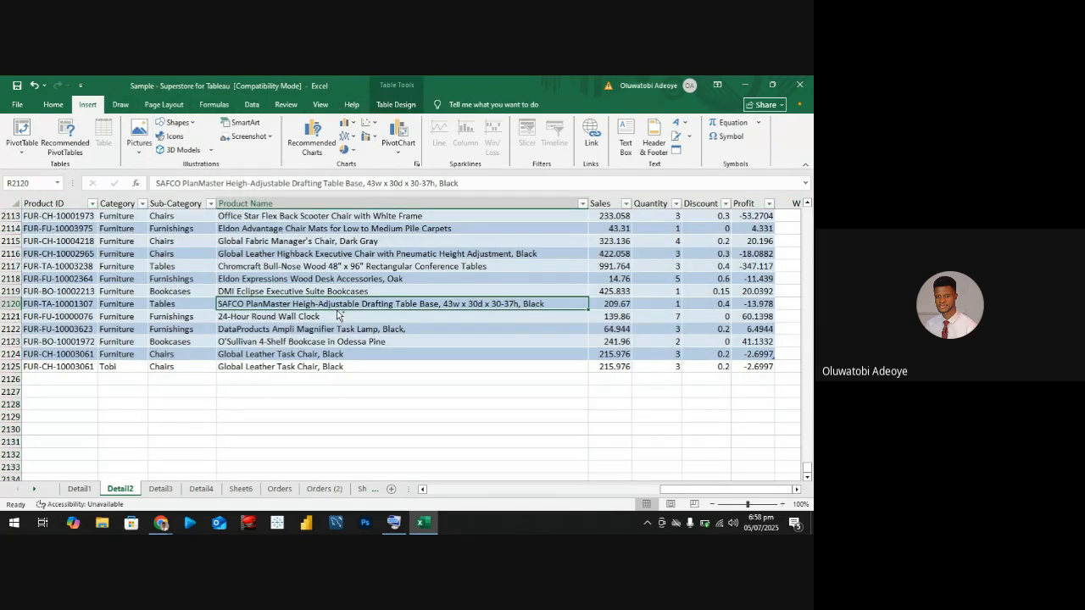
pyautogui.hotkey('ctrl', 'a')
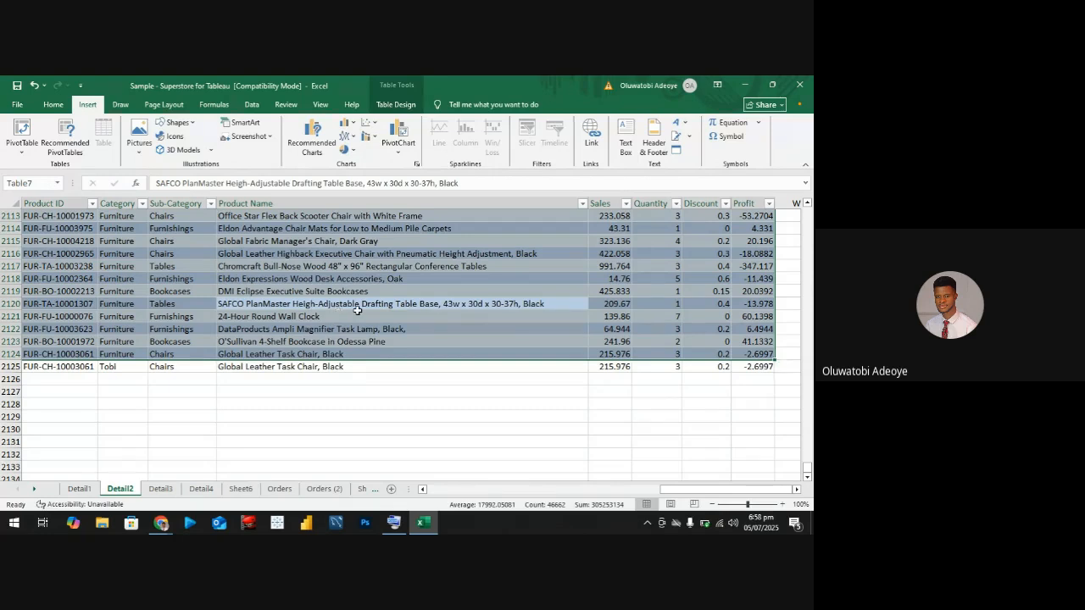
pyautogui.scroll(1, 365, 310)
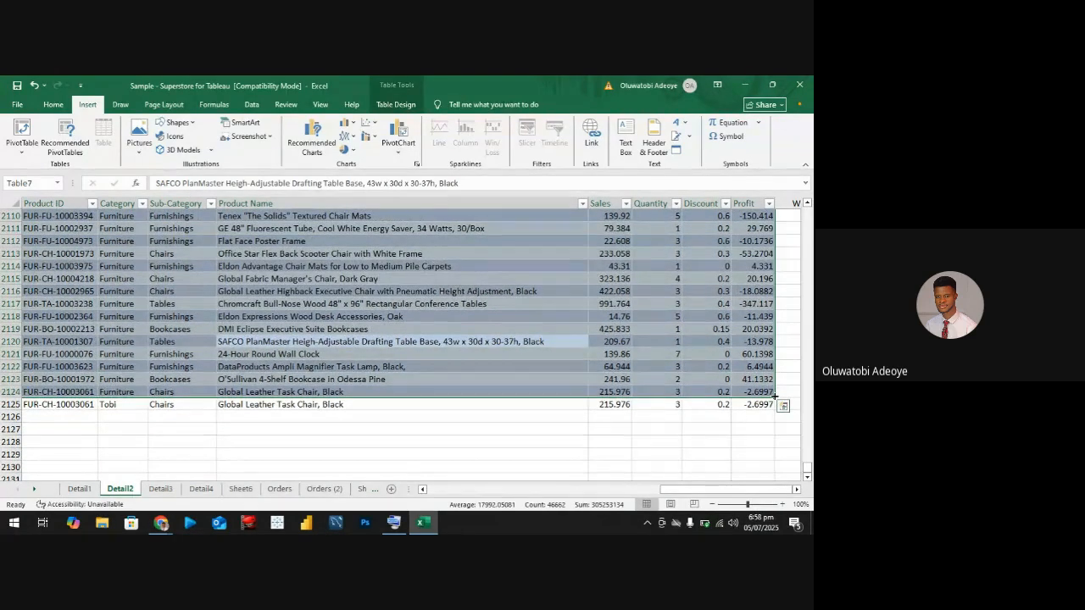
pyautogui.moveTo(773, 395)
pyautogui.mouseDown()
pyautogui.moveTo(774, 428)
pyautogui.moveTo(774, 410)
pyautogui.mouseUp()
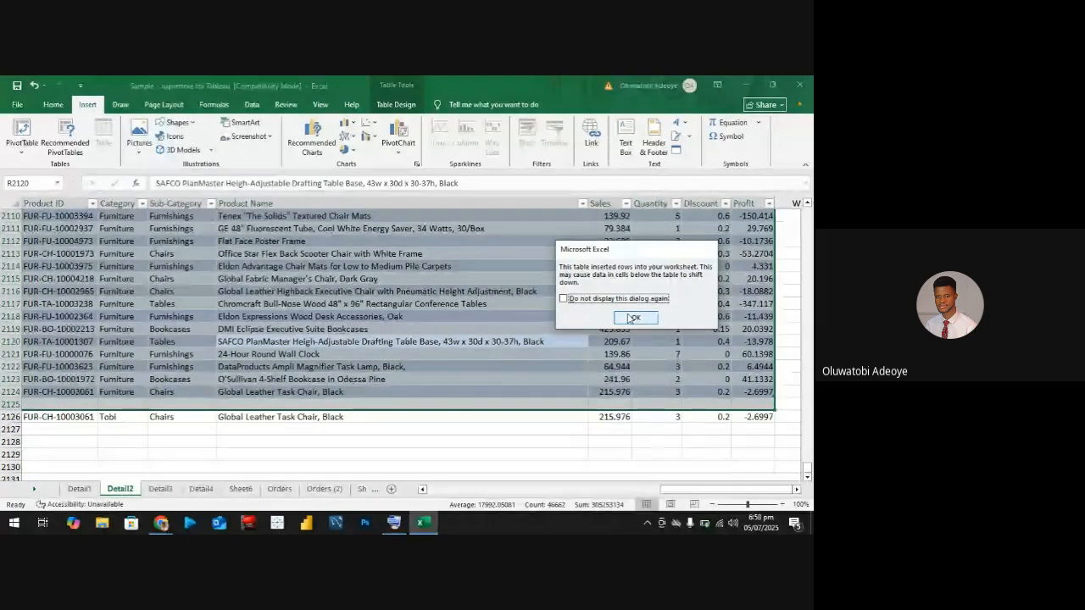
pyautogui.click(632, 318)
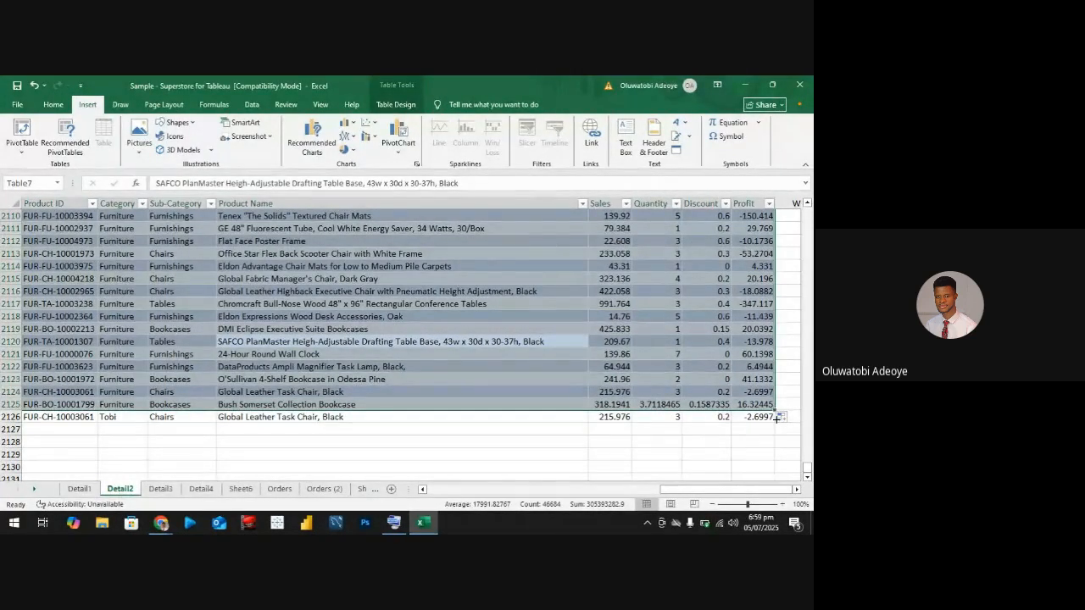
pyautogui.moveTo(776, 418); pyautogui.dragTo(777, 425)
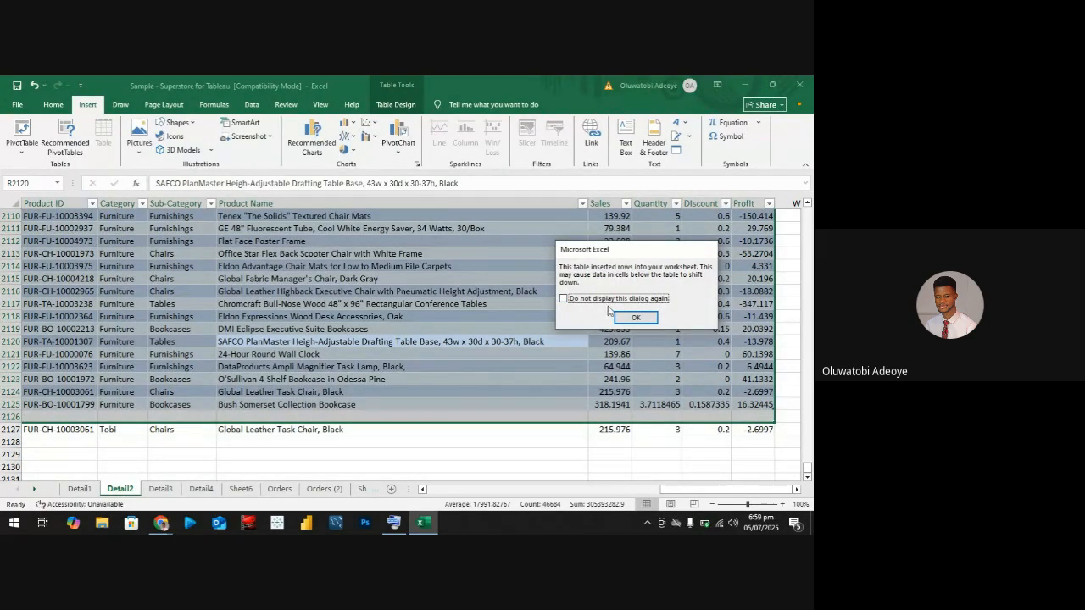
pyautogui.click(635, 319)
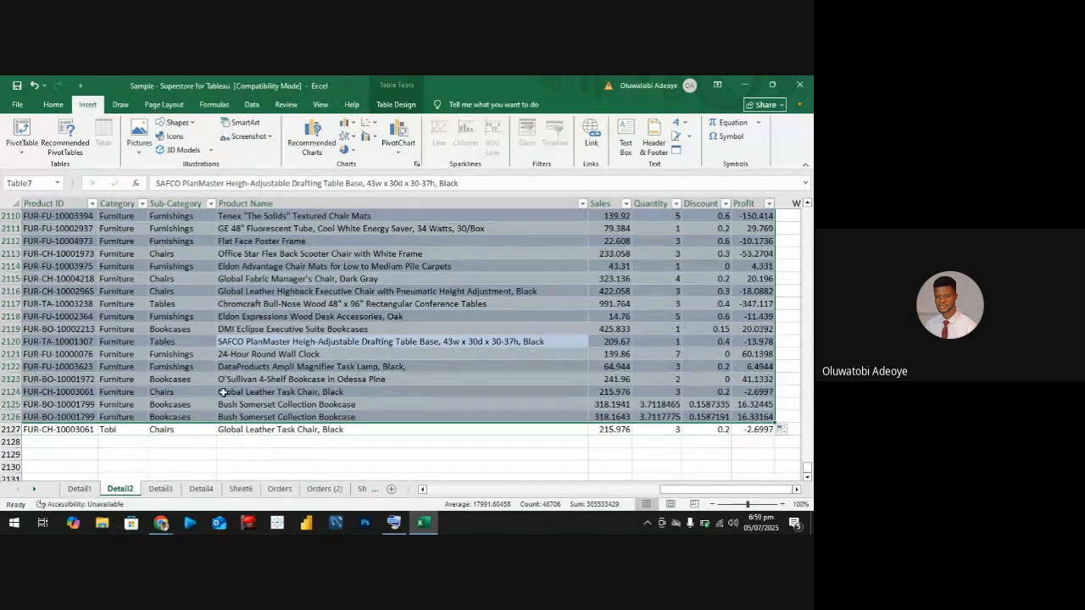
# Return to Sheet6 and refresh its Category sales pivot table again after extending the Detail2 table
pyautogui.click(241, 489)
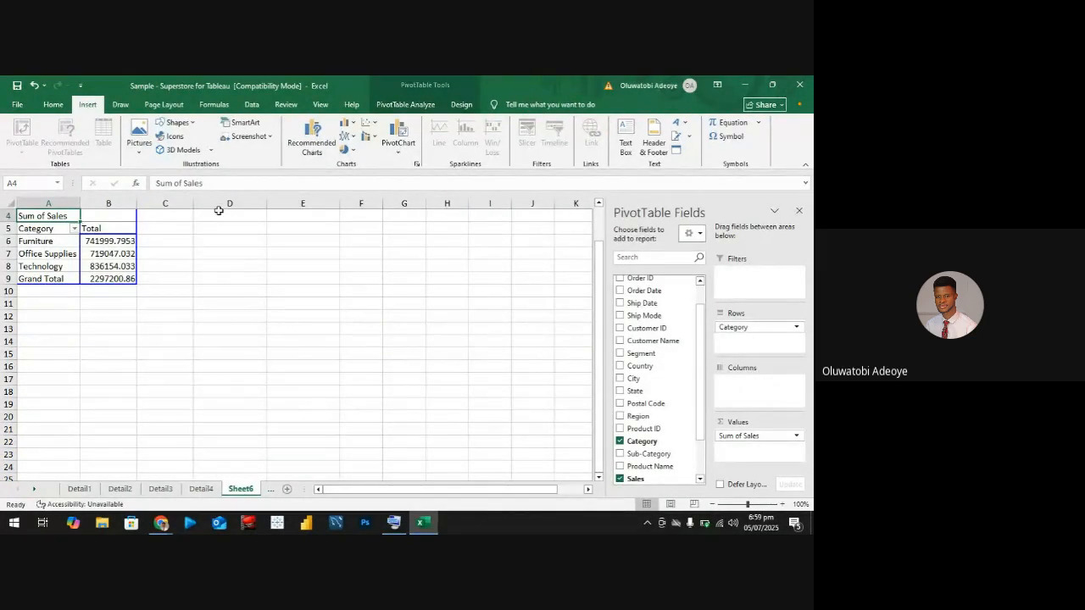
pyautogui.click(405, 105)
pyautogui.click(374, 131)
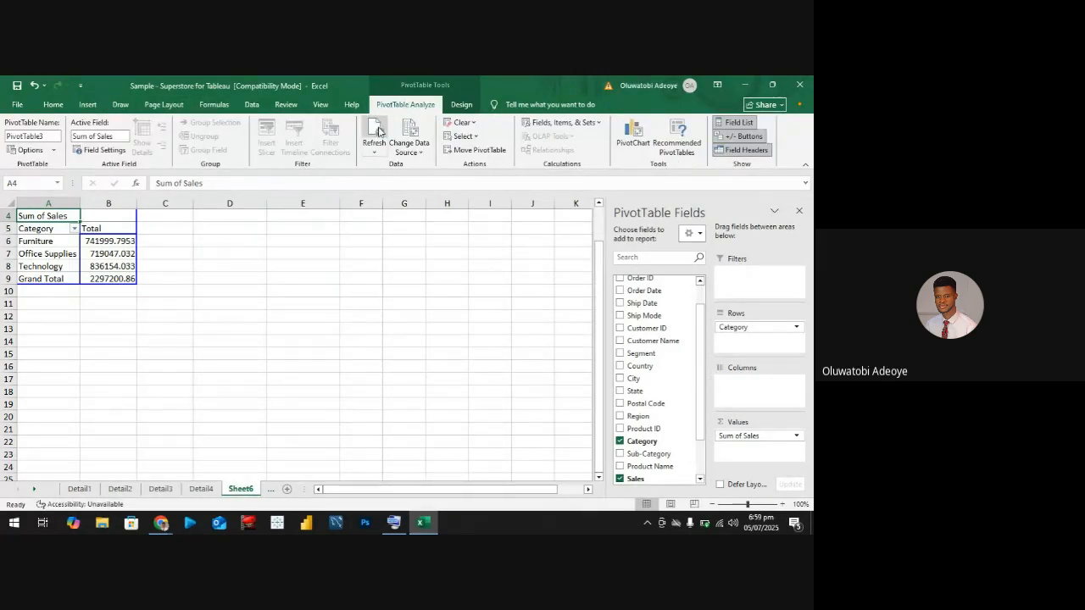
pyautogui.click(374, 132)
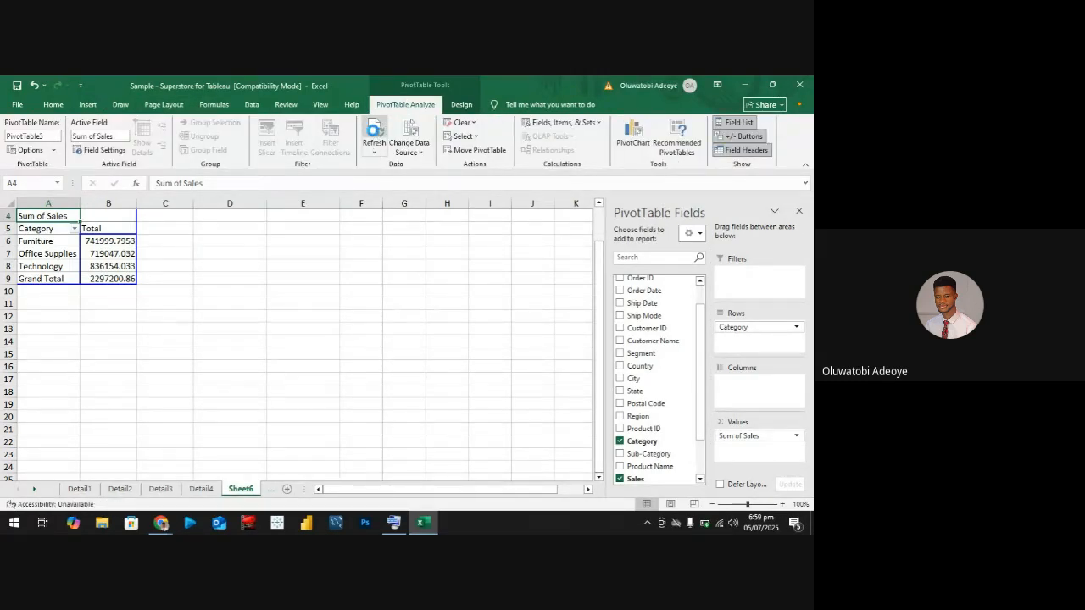
# Examine the records on the Detail1 sheet down to the end of its table
pyautogui.click(78, 489)
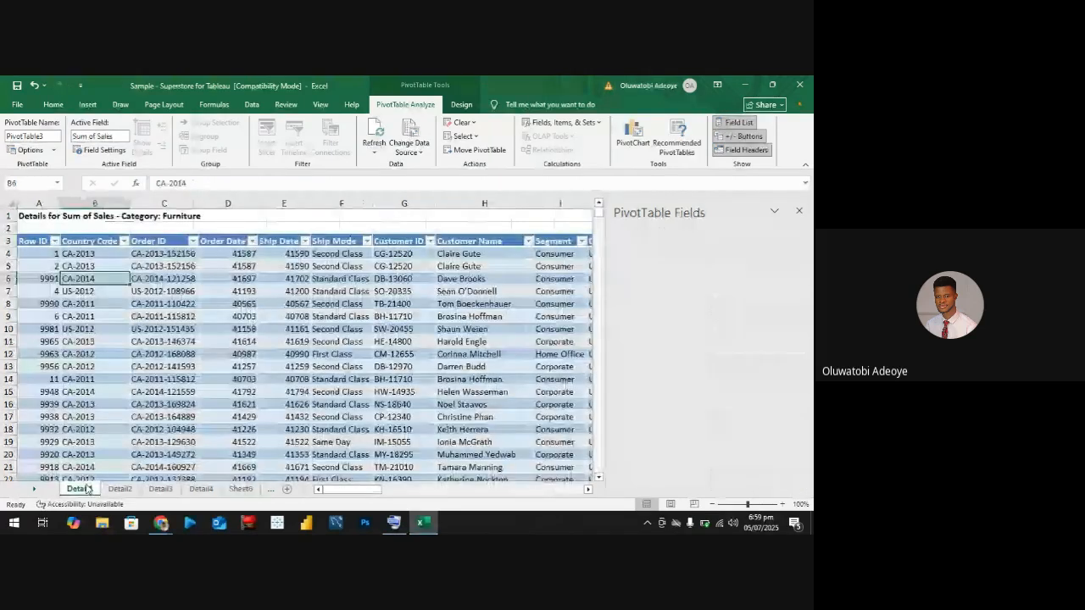
pyautogui.scroll(-13, 396, 345)
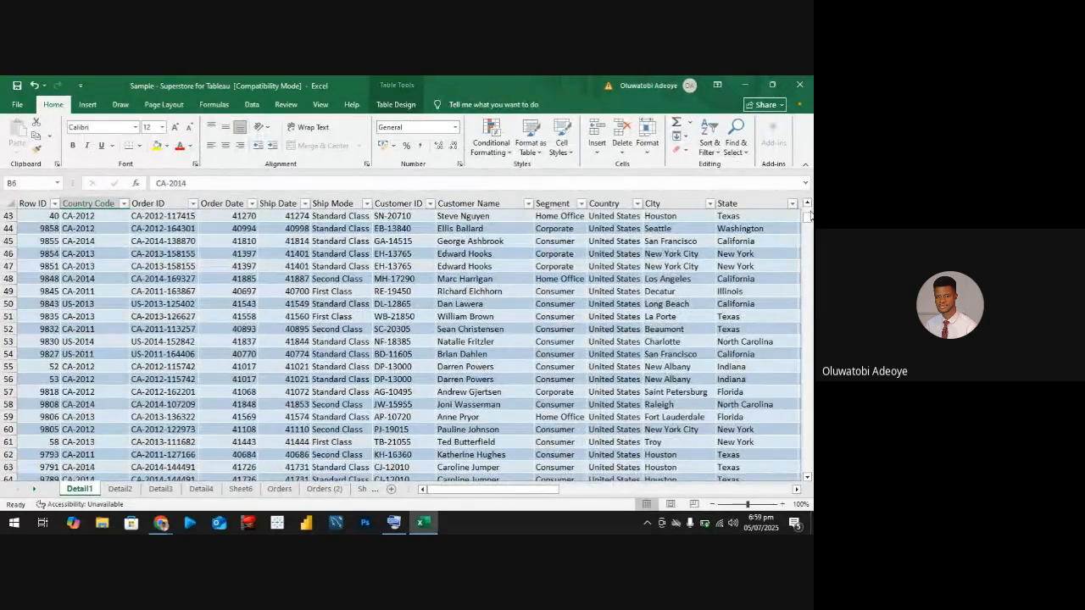
pyautogui.scroll(7, 809, 215)
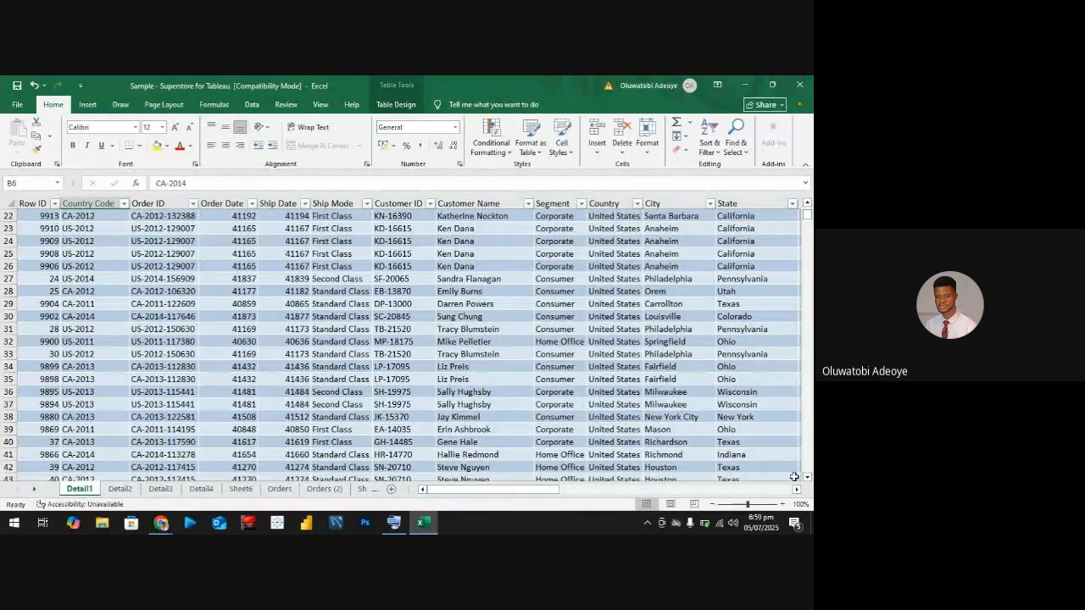
pyautogui.moveTo(806, 217); pyautogui.dragTo(807, 462)
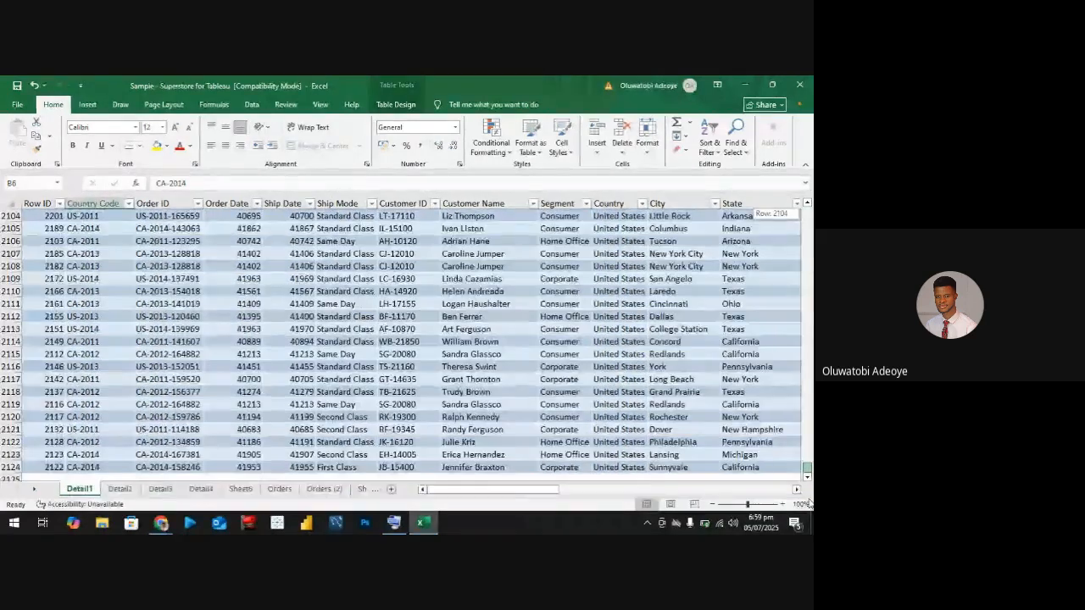
pyautogui.scroll(-4, 264, 419)
pyautogui.scroll(-2, 264, 420)
pyautogui.scroll(3, 263, 399)
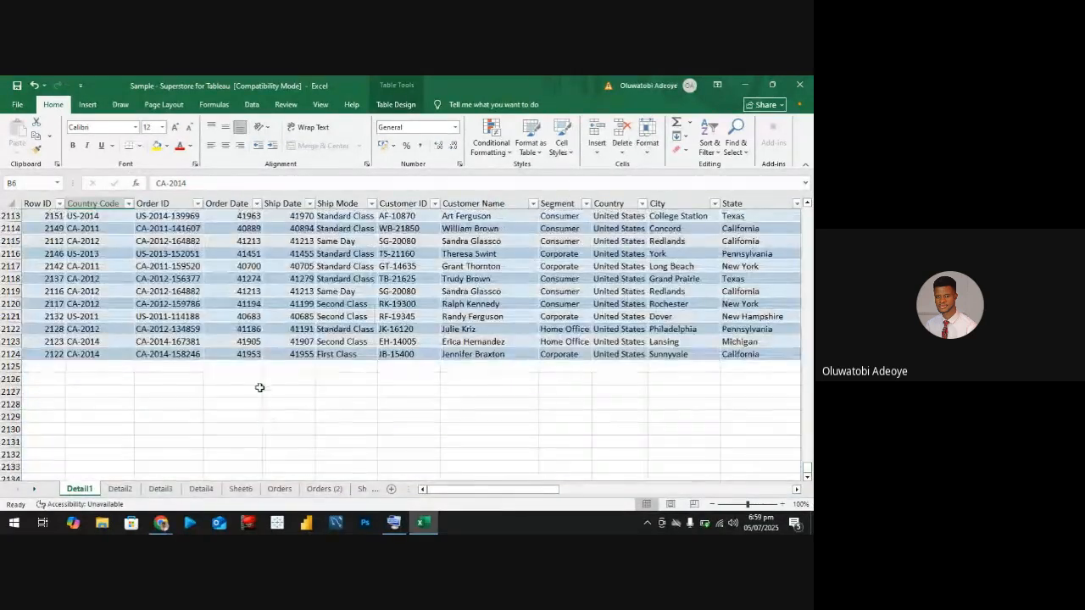
# Create a PivotTable on a new worksheet from the full Detail1 table, Table6
pyautogui.click(295, 266)
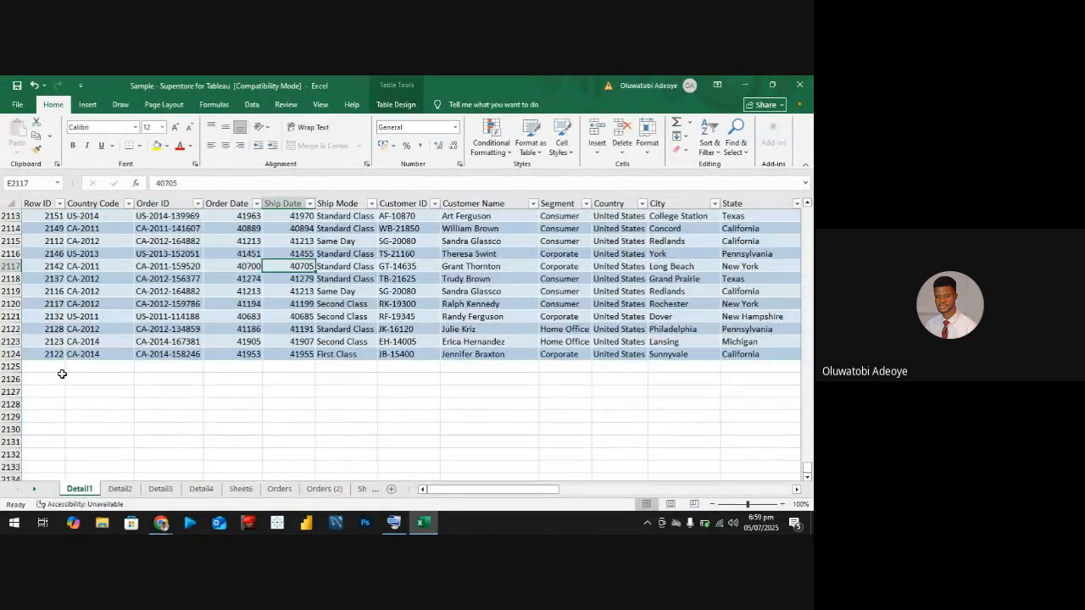
pyautogui.click(150, 265)
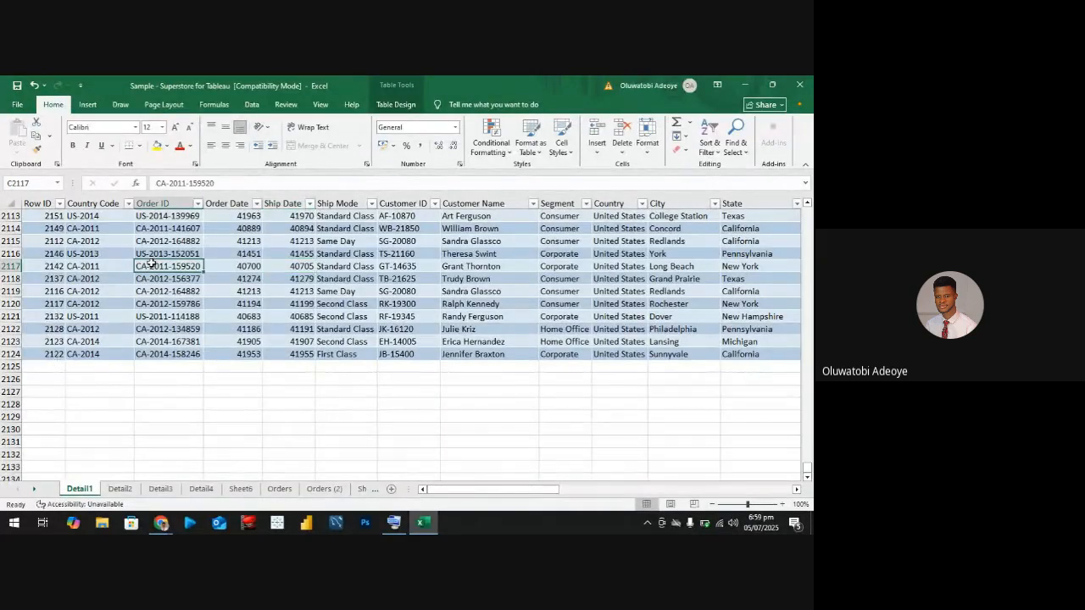
pyautogui.hotkey('ctrl', 'a')
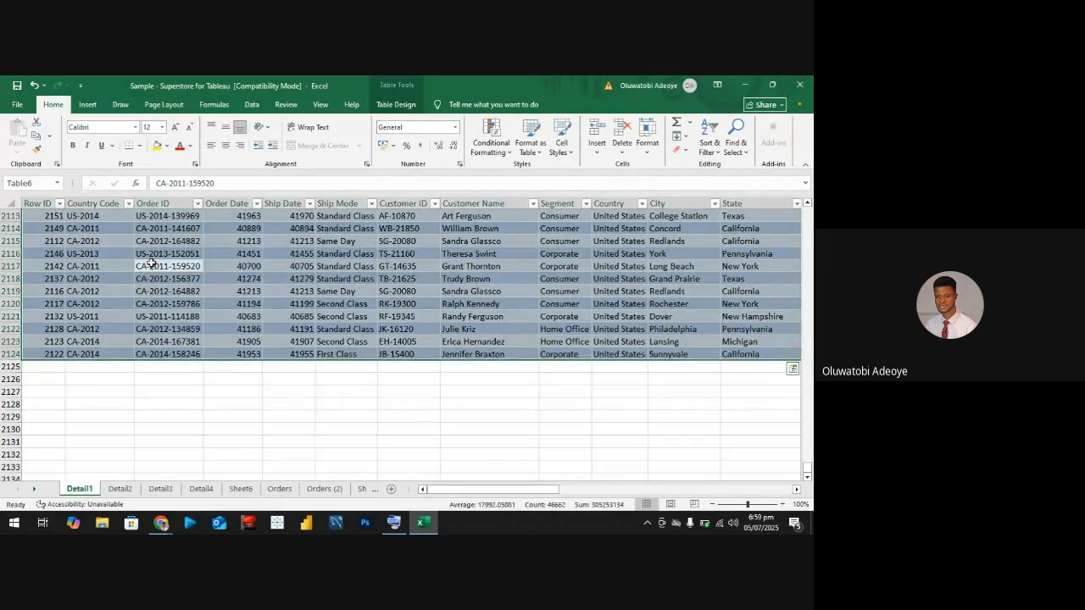
pyautogui.click(87, 105)
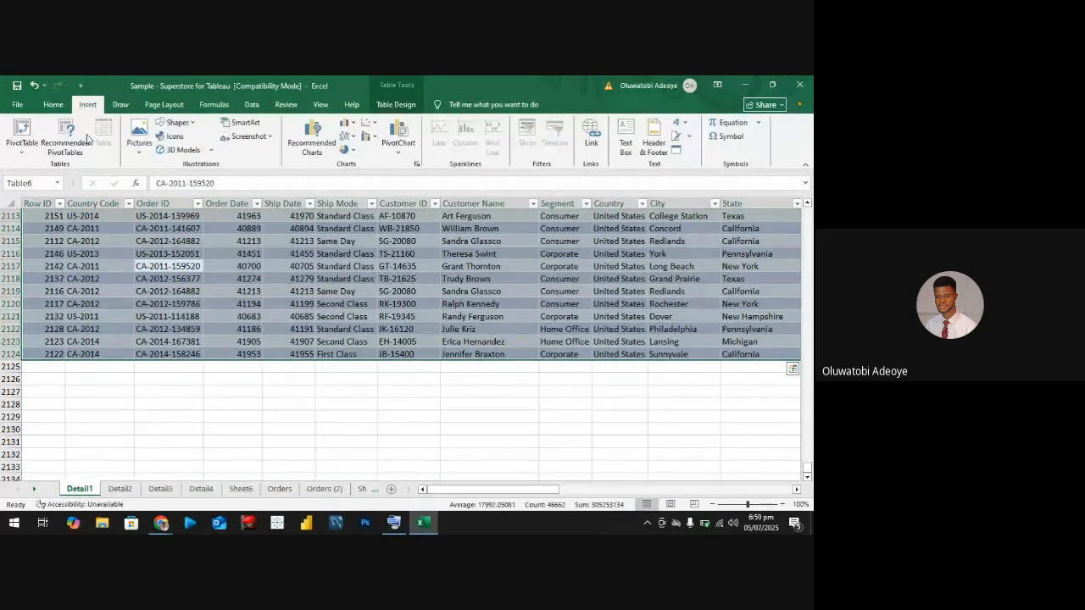
pyautogui.click(23, 135)
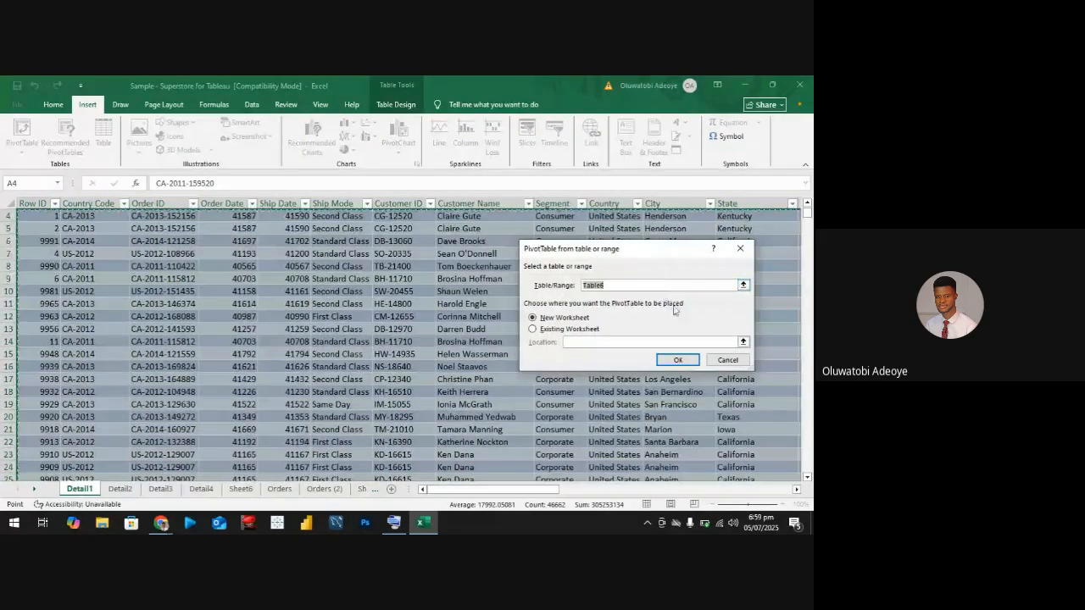
pyautogui.click(677, 361)
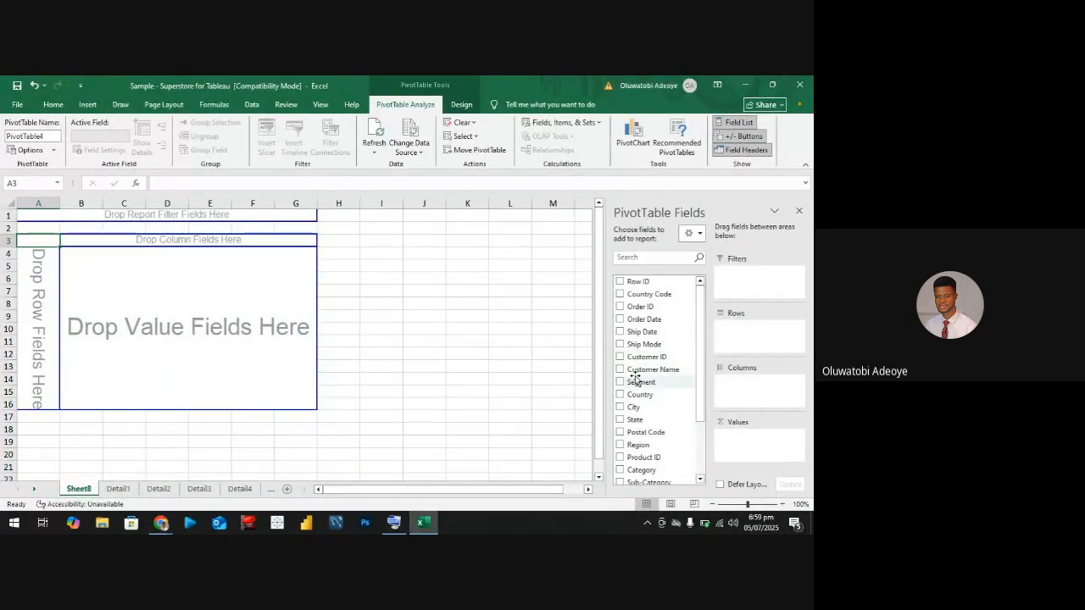
# Add Category to the rows of the new pivot table and check the items in its Category filter
pyautogui.scroll(-1, 635, 380)
pyautogui.scroll(-2, 641, 400)
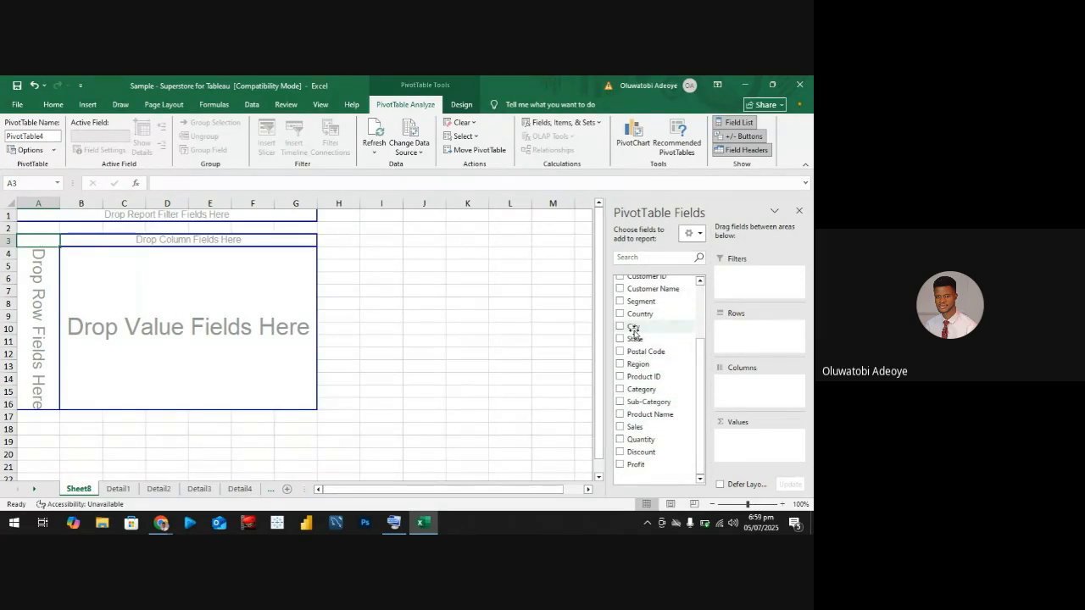
pyautogui.click(619, 389)
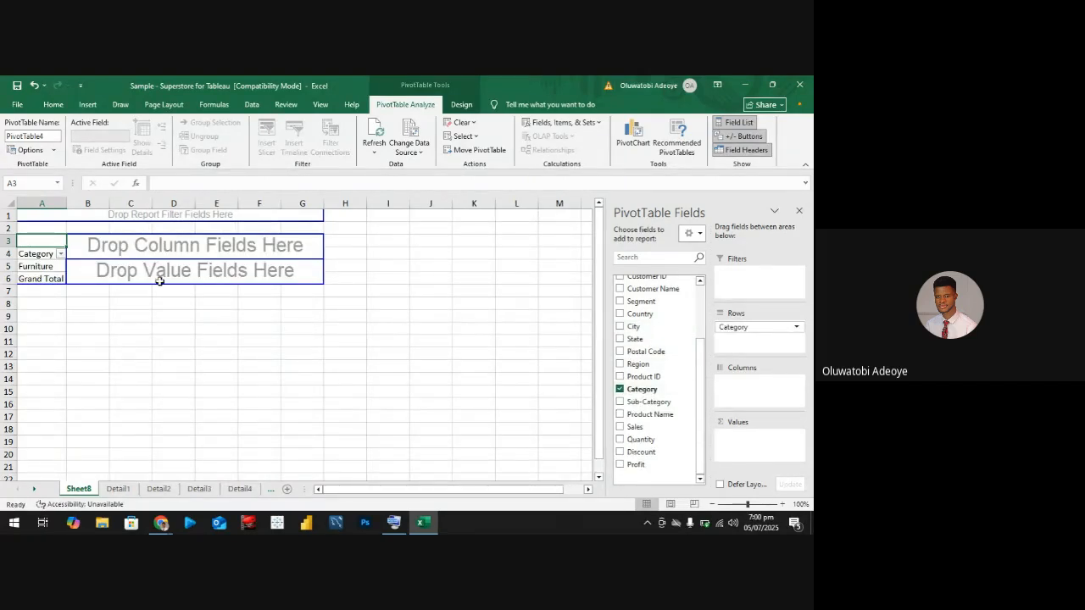
pyautogui.click(61, 254)
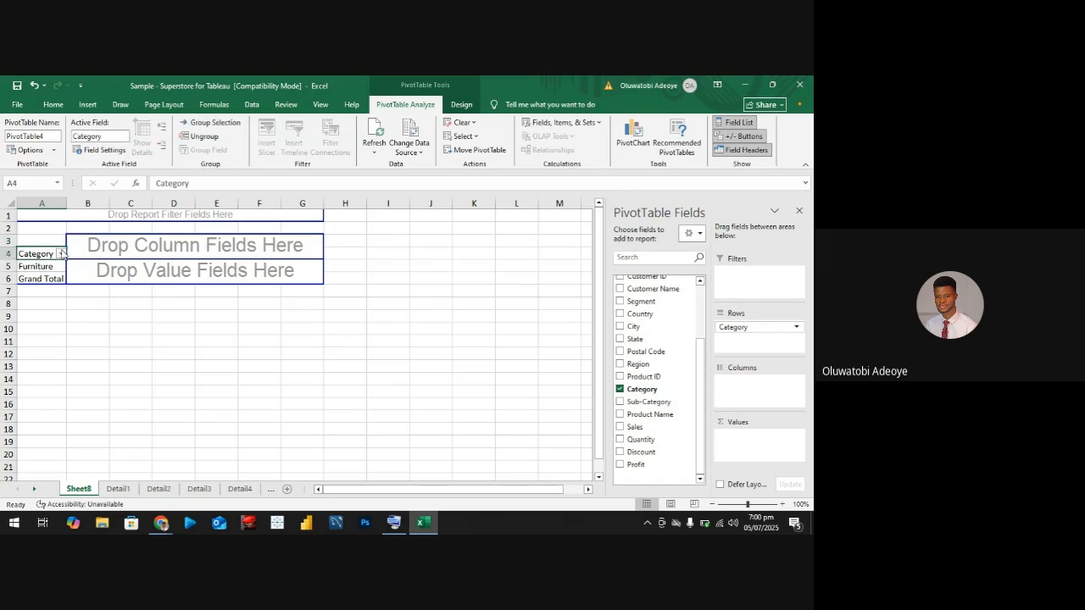
pyautogui.click(58, 253)
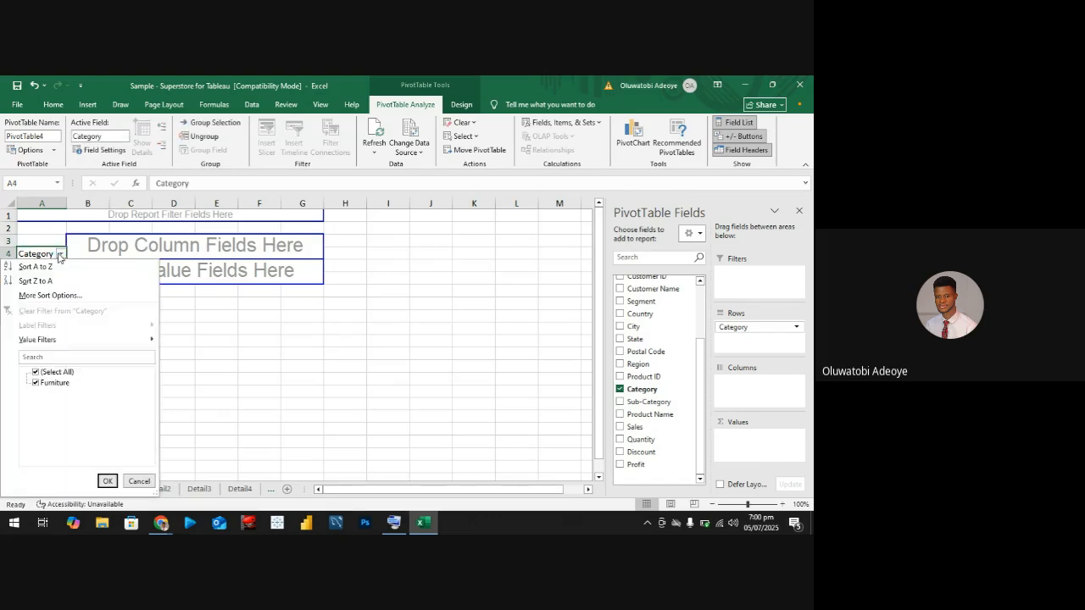
pyautogui.click(59, 254)
# Permanently delete the Detail1 sheet from the workbook
pyautogui.click(117, 490)
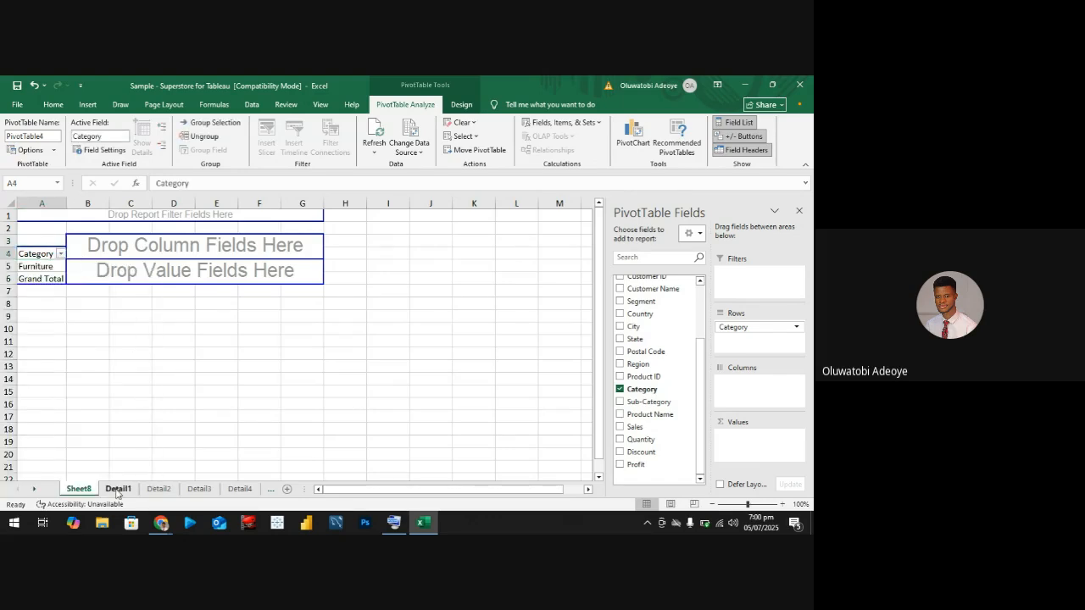
pyautogui.rightClick(119, 490)
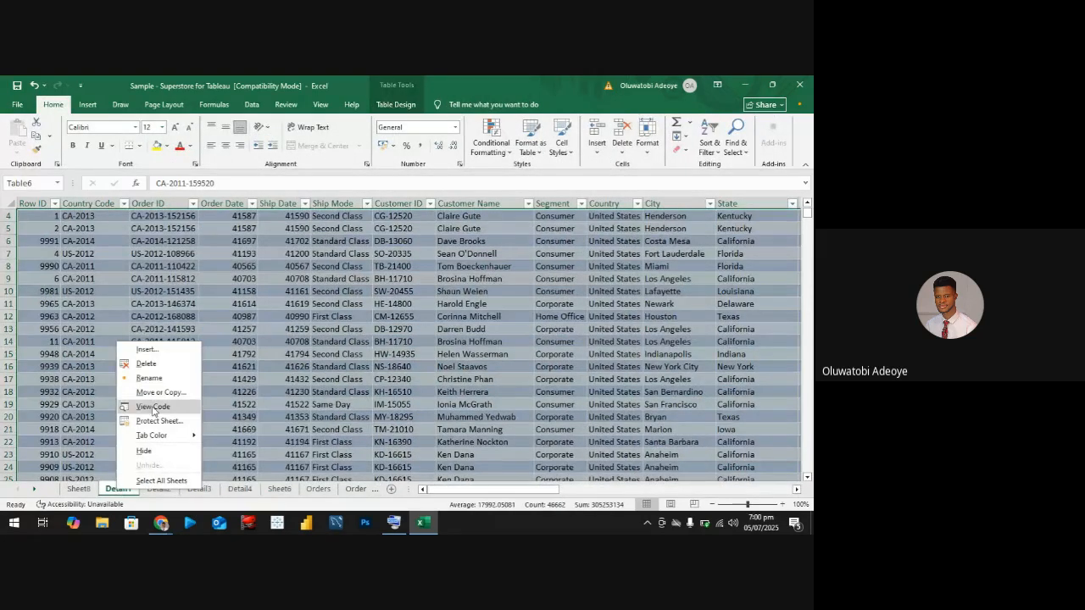
pyautogui.click(161, 367)
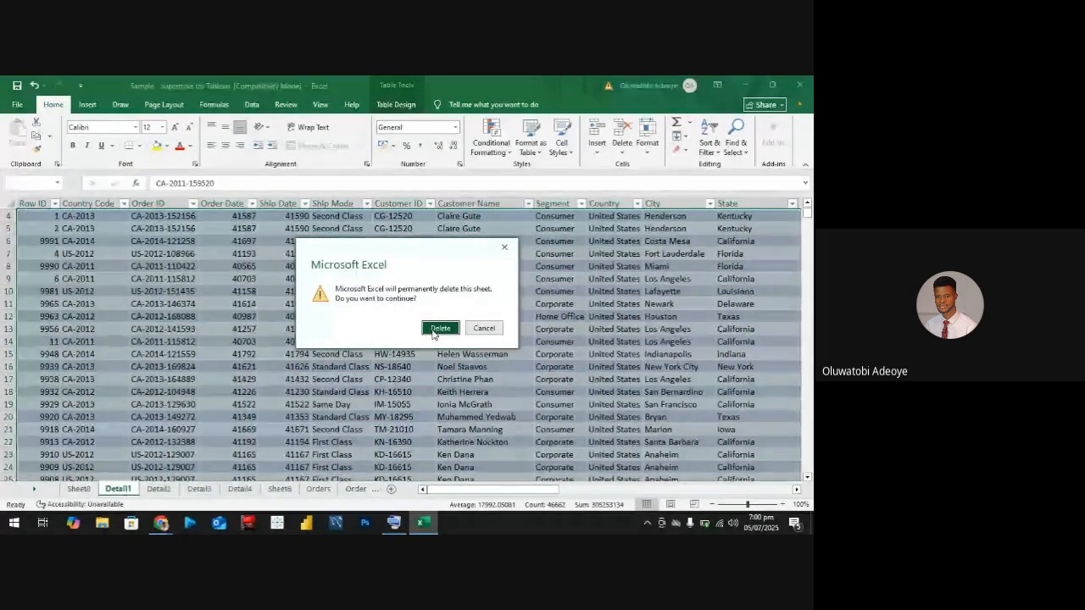
pyautogui.click(440, 328)
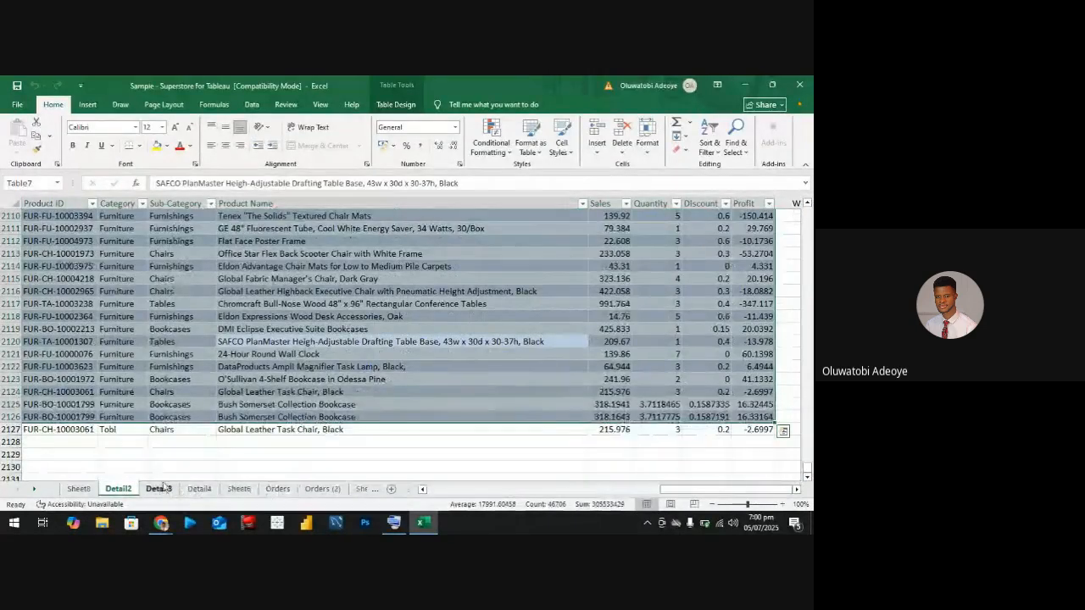
pyautogui.scroll(19, 163, 484)
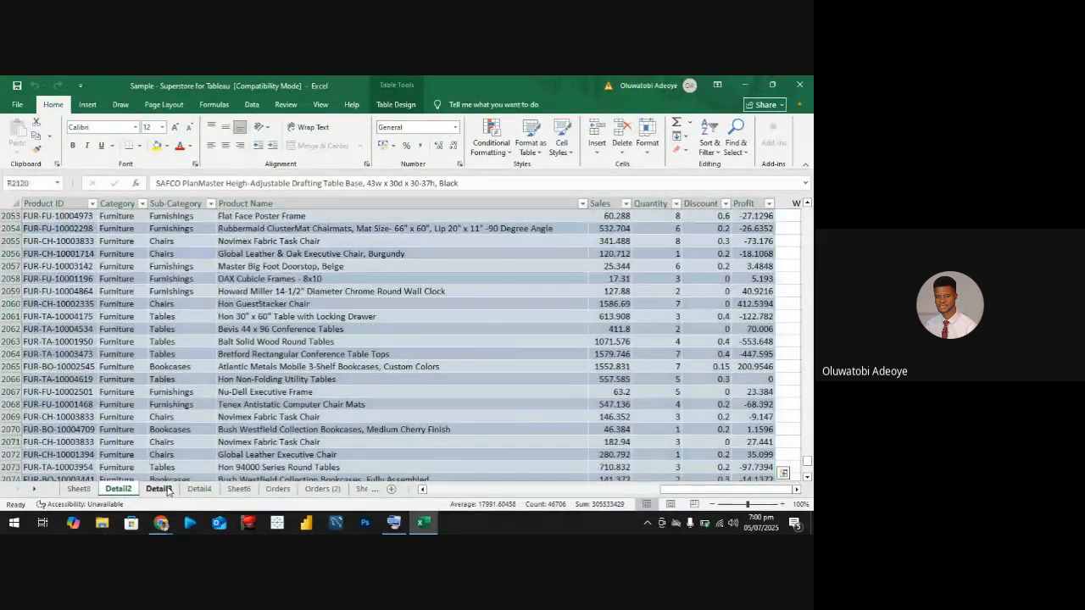
# Permanently delete the Detail3 sheet from the workbook
pyautogui.click(168, 491)
pyautogui.scroll(-3, 222, 387)
pyautogui.scroll(3, 225, 388)
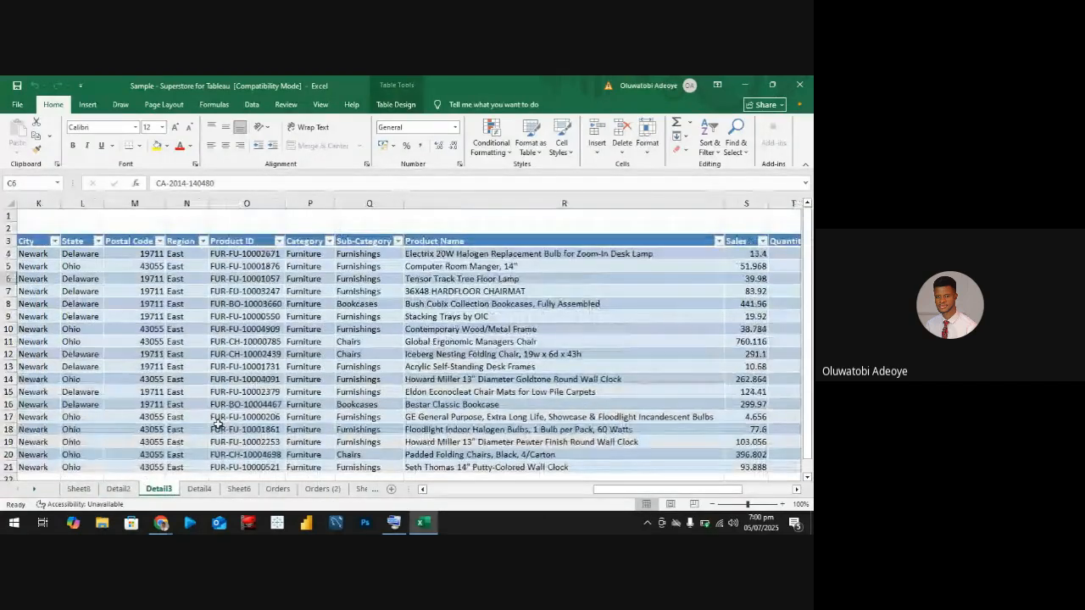
pyautogui.rightClick(155, 494)
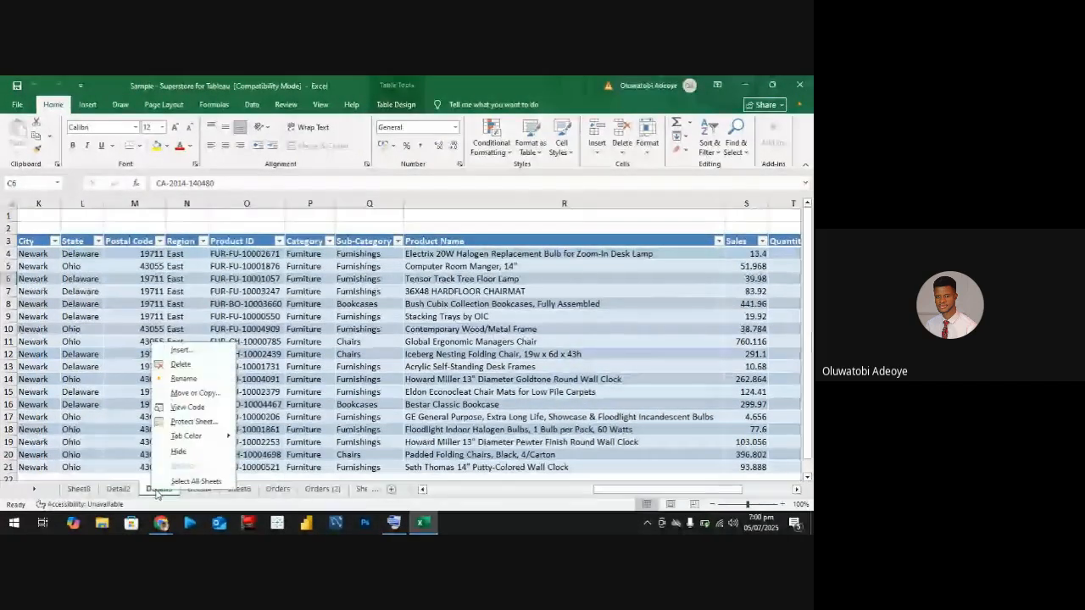
pyautogui.click(181, 364)
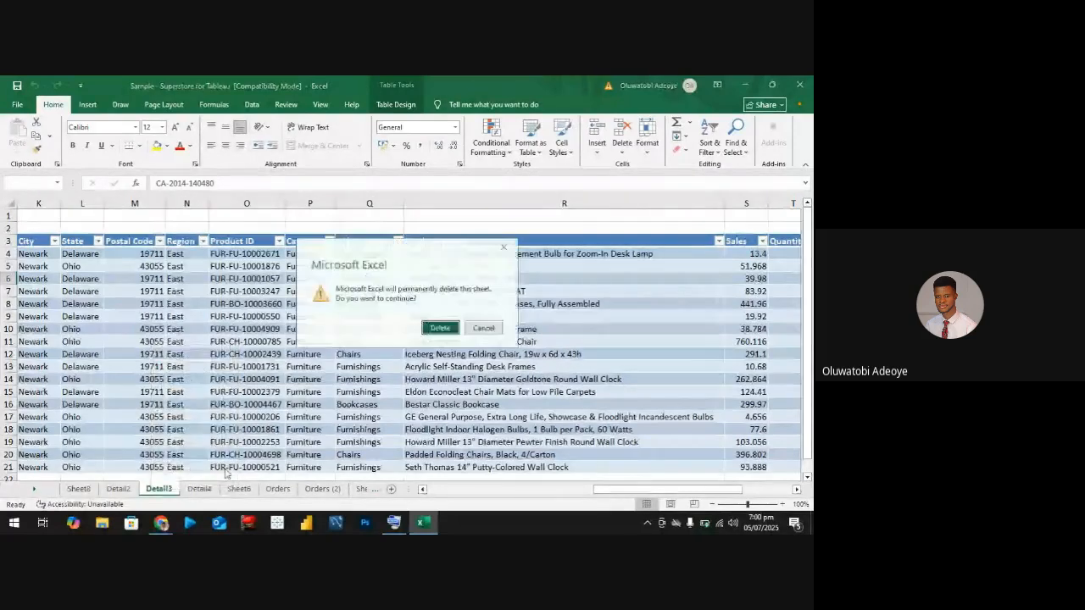
pyautogui.click(440, 328)
# Permanently delete the Detail4 sheet from the workbook
pyautogui.scroll(4, 244, 435)
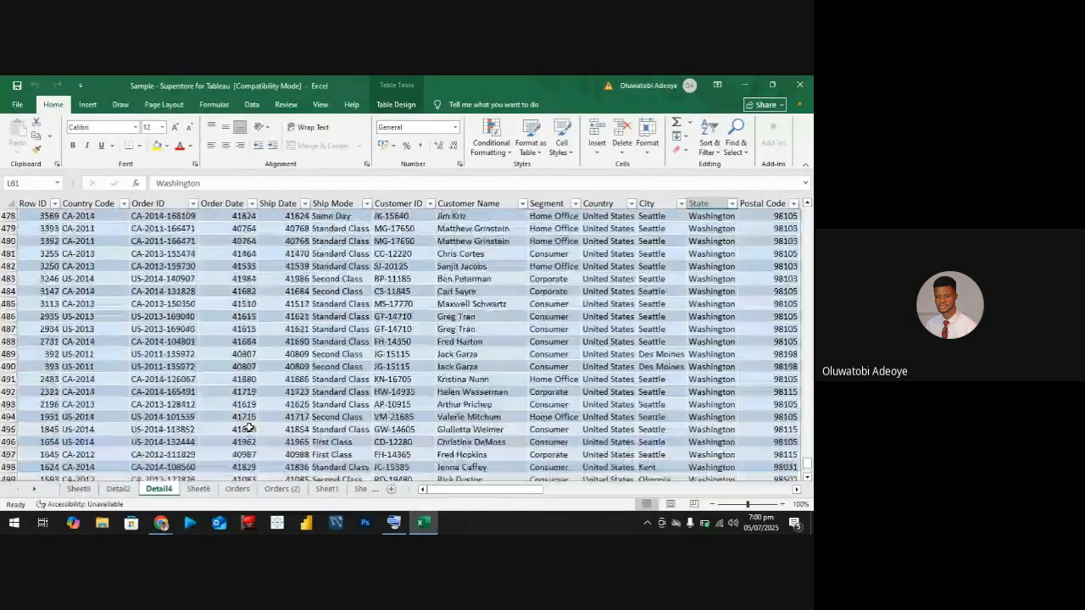
pyautogui.scroll(2, 248, 426)
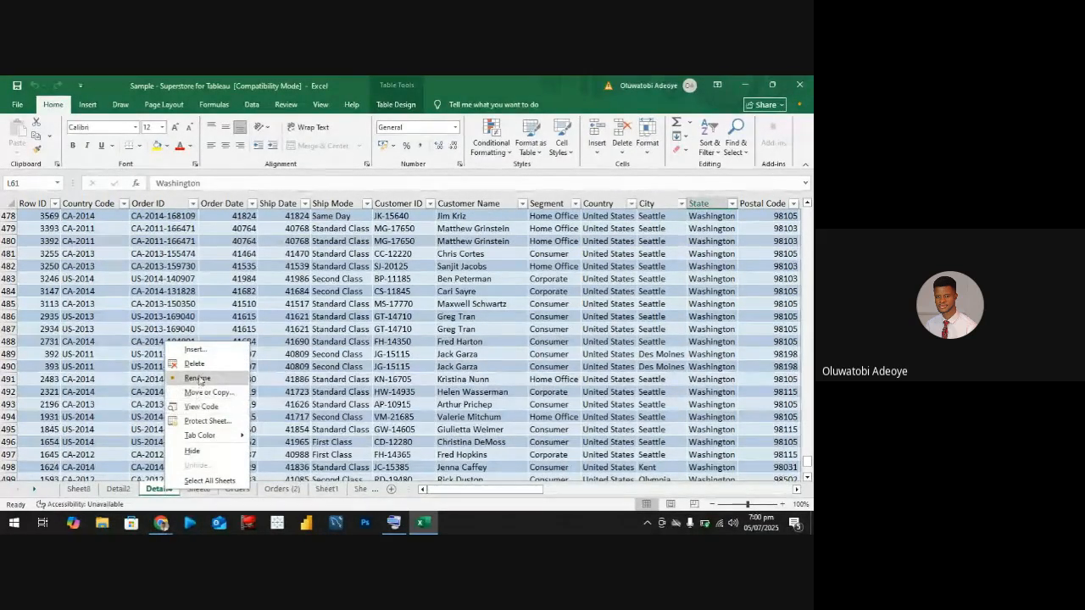
pyautogui.click(200, 365)
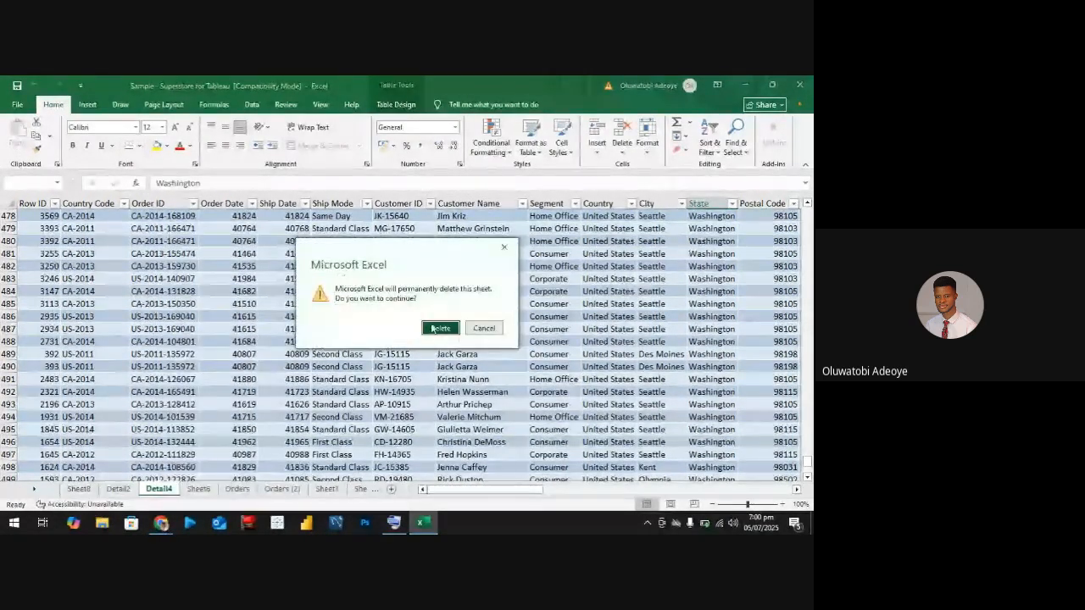
pyautogui.click(433, 328)
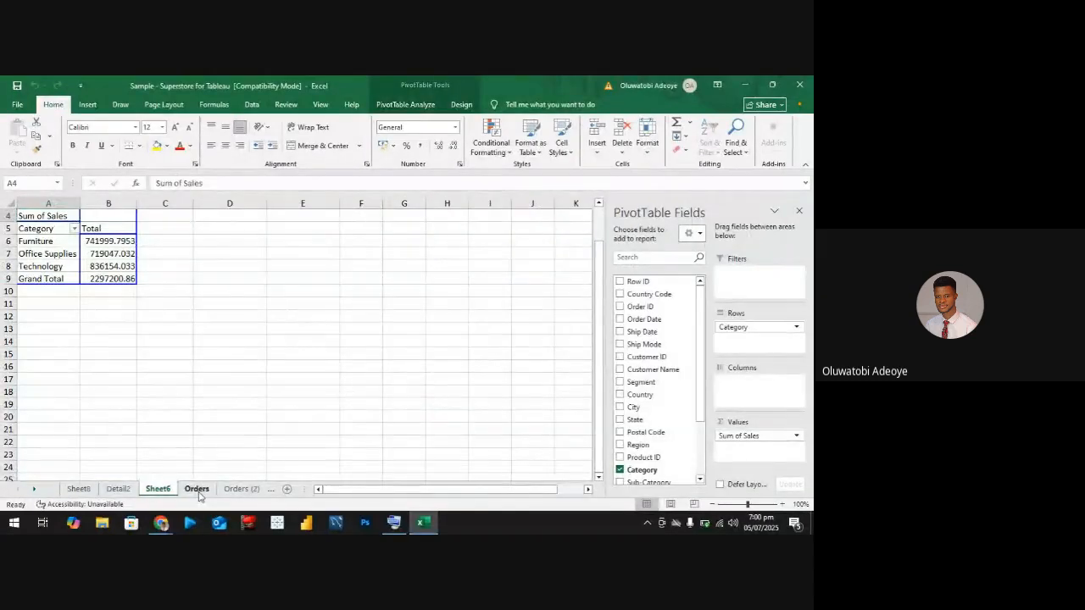
# Copy the last record on the Orders sheet, row 9995, and paste it into the empty row 9996
pyautogui.click(197, 489)
pyautogui.click(285, 380)
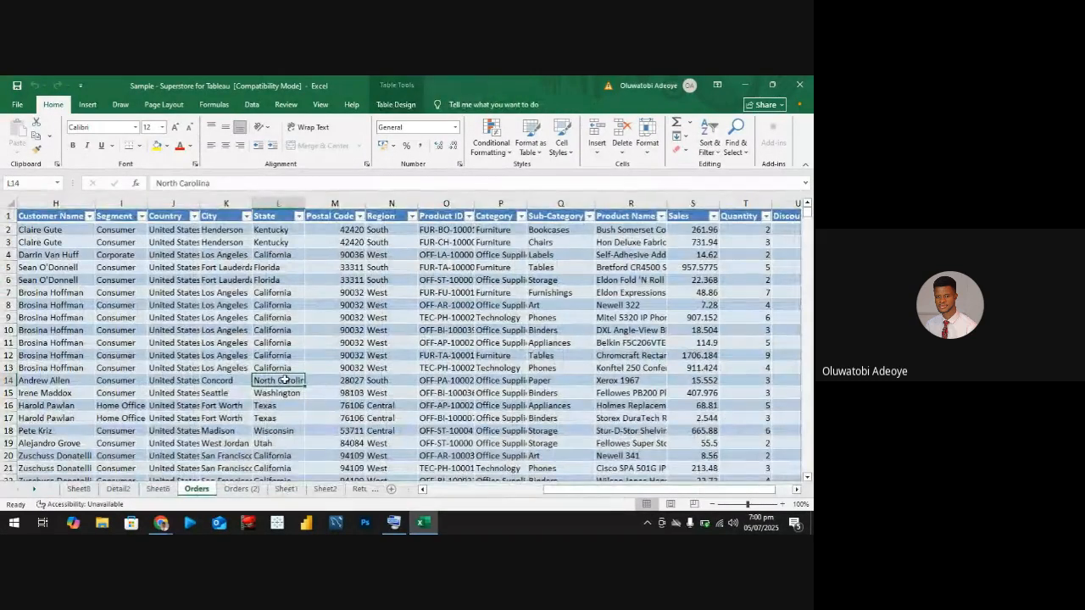
pyautogui.scroll(-5, 284, 381)
pyautogui.scroll(-3, 289, 380)
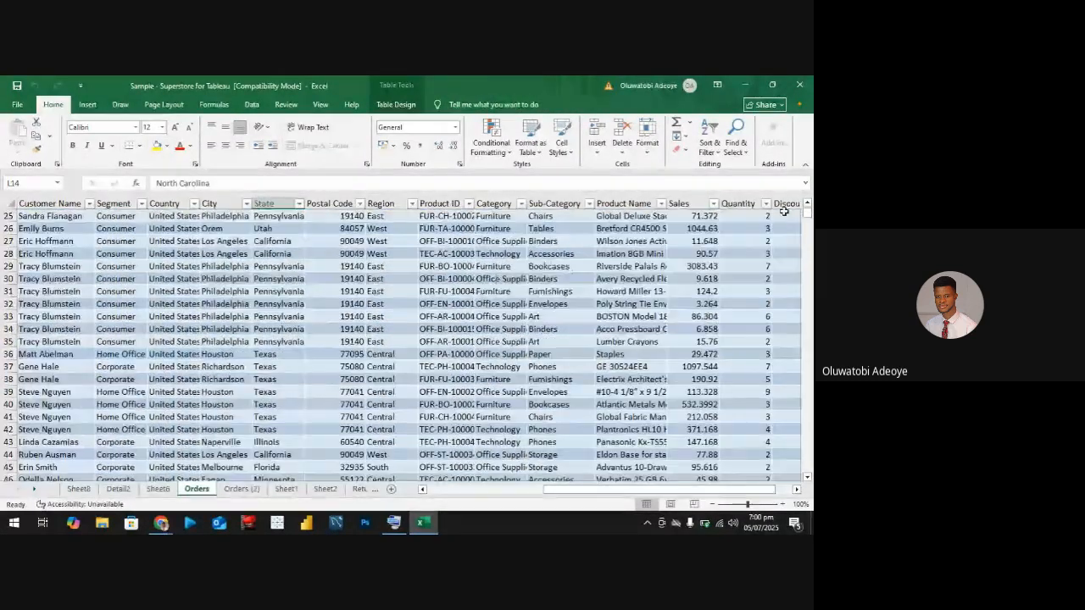
pyautogui.moveTo(807, 212); pyautogui.dragTo(807, 469)
pyautogui.scroll(-4, 366, 372)
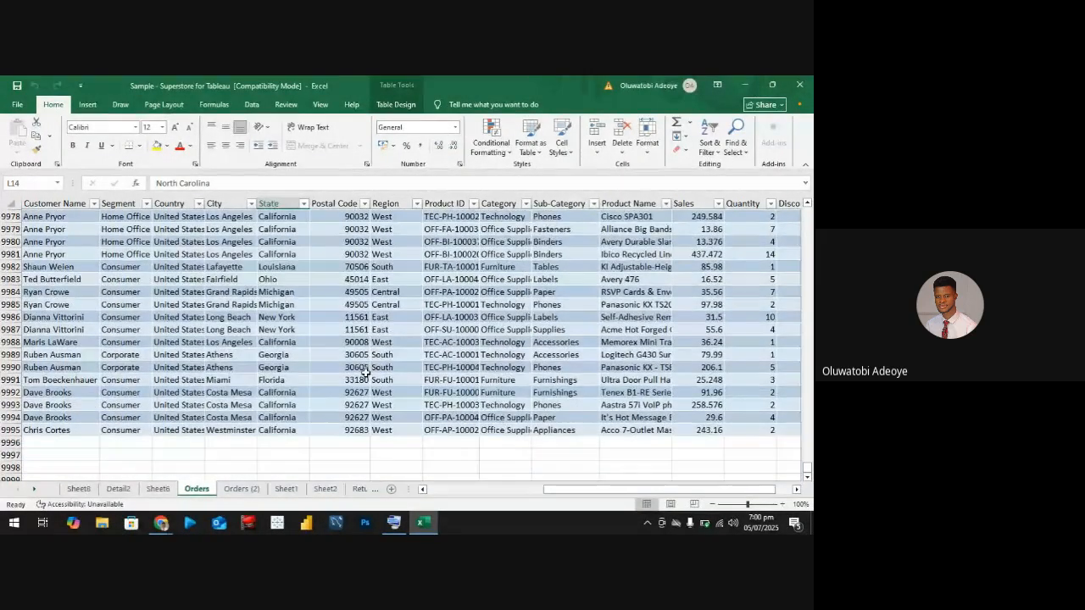
pyautogui.scroll(2, 366, 373)
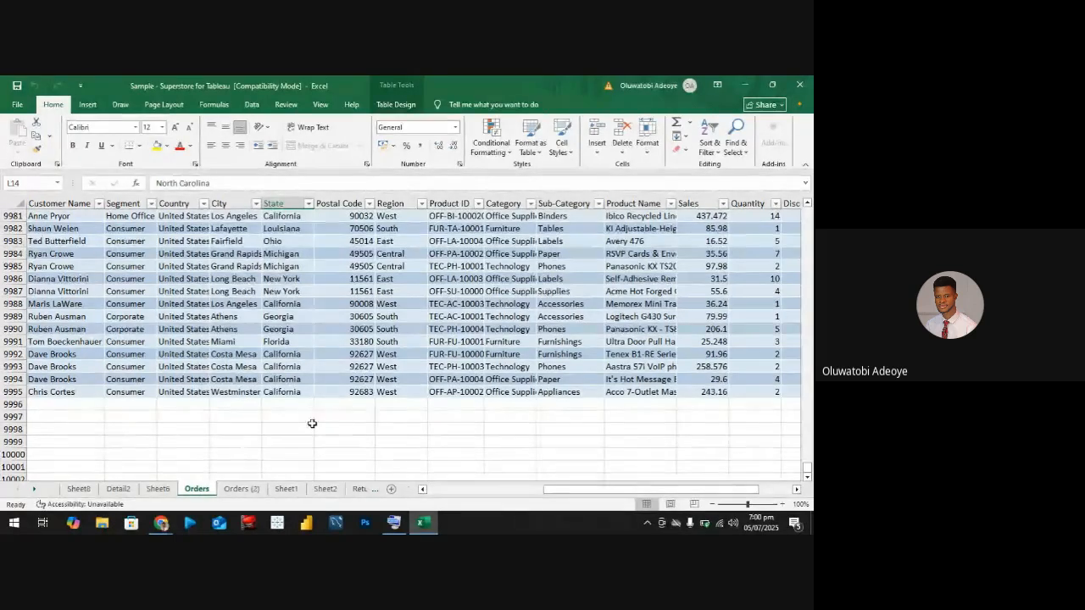
pyautogui.moveTo(570, 491); pyautogui.dragTo(454, 491)
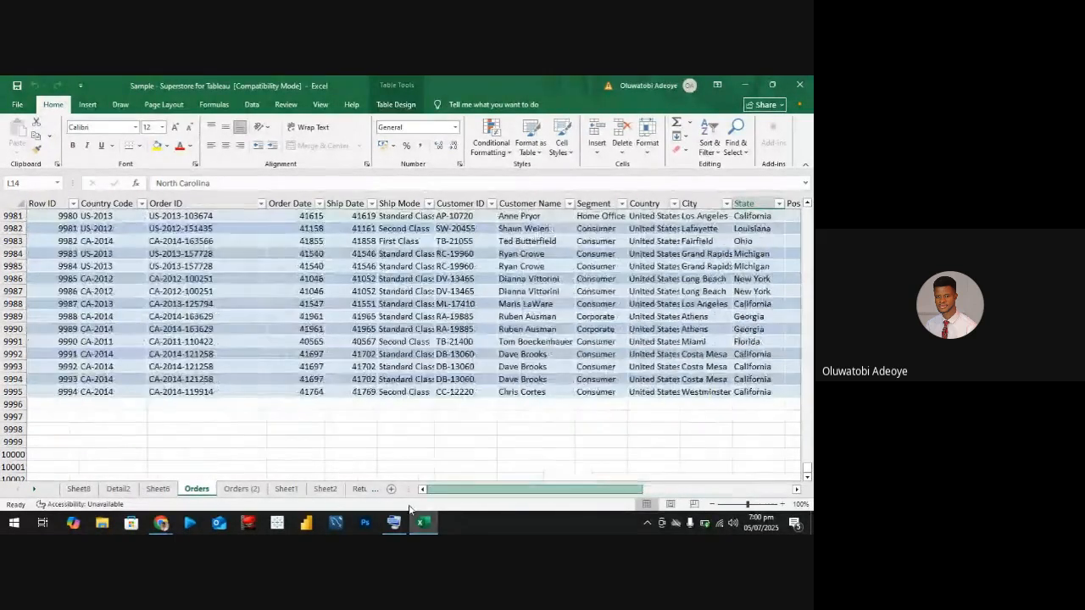
pyautogui.click(8, 393)
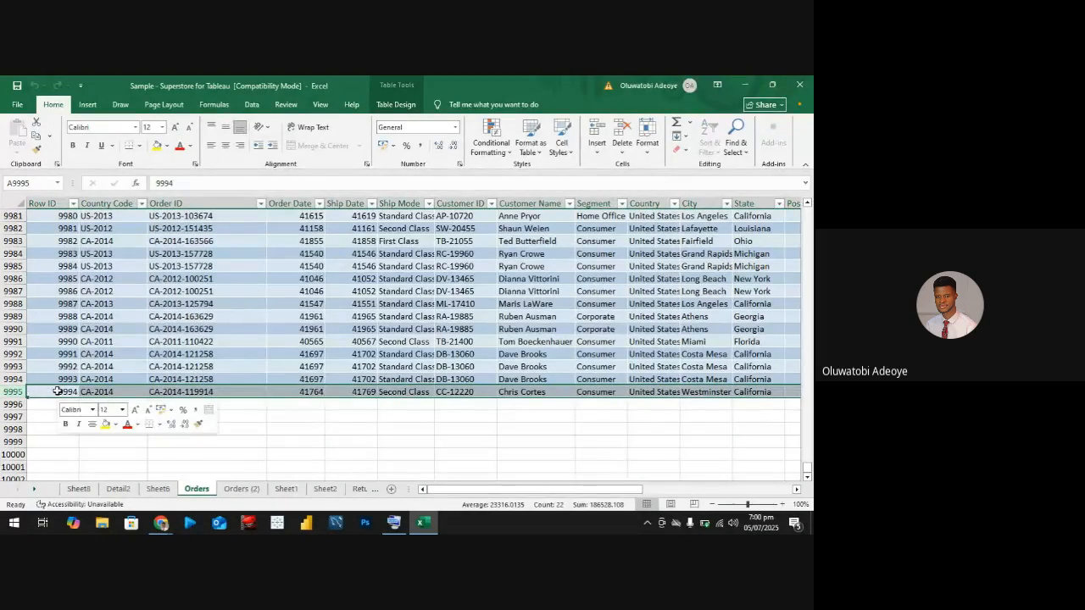
pyautogui.click(85, 234)
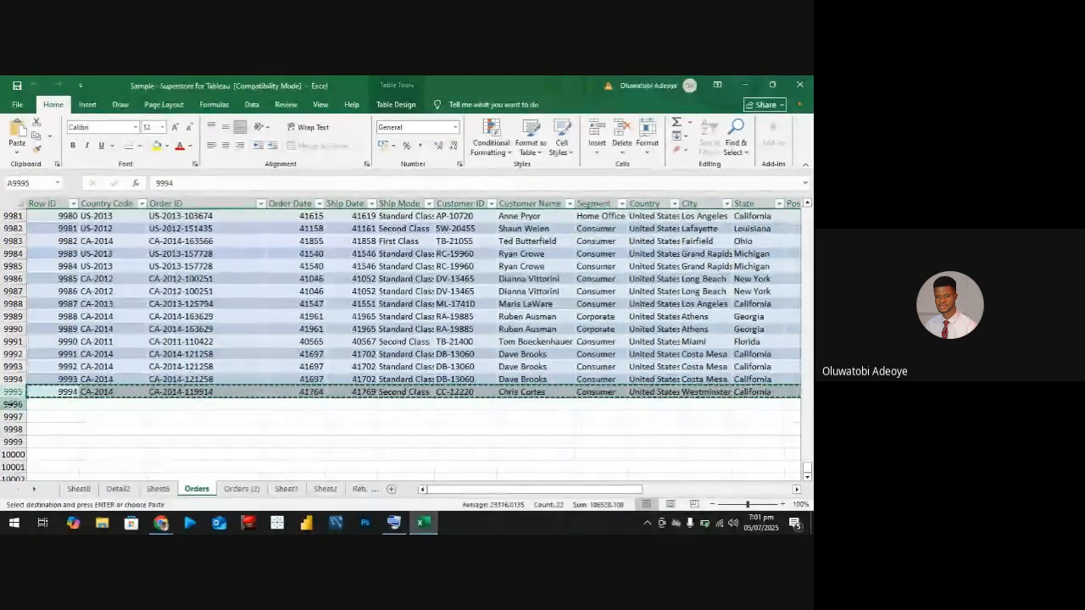
pyautogui.click(38, 405)
pyautogui.rightClick(39, 404)
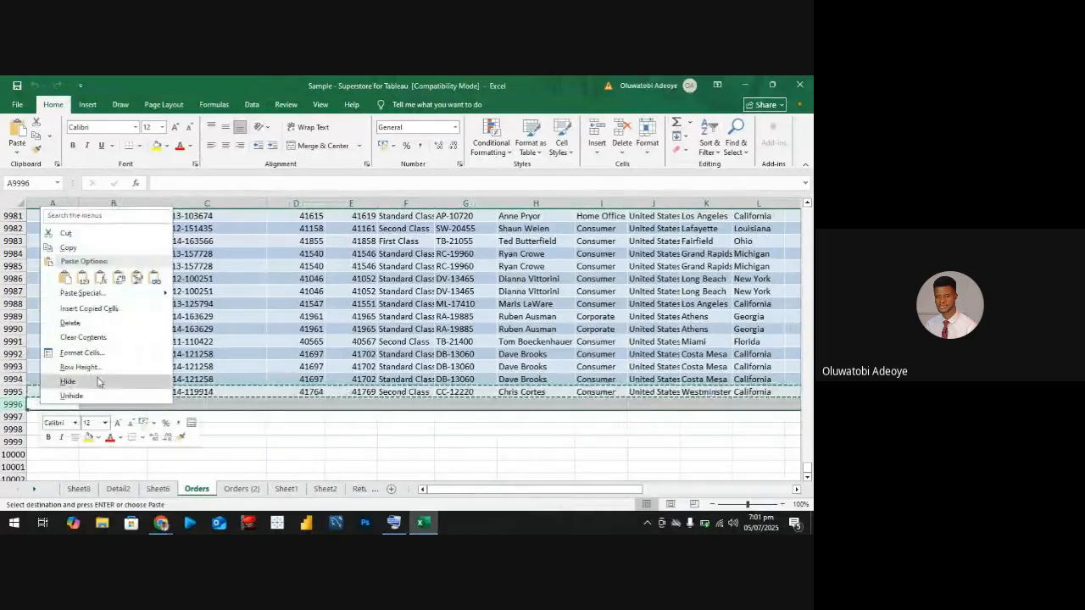
pyautogui.click(67, 279)
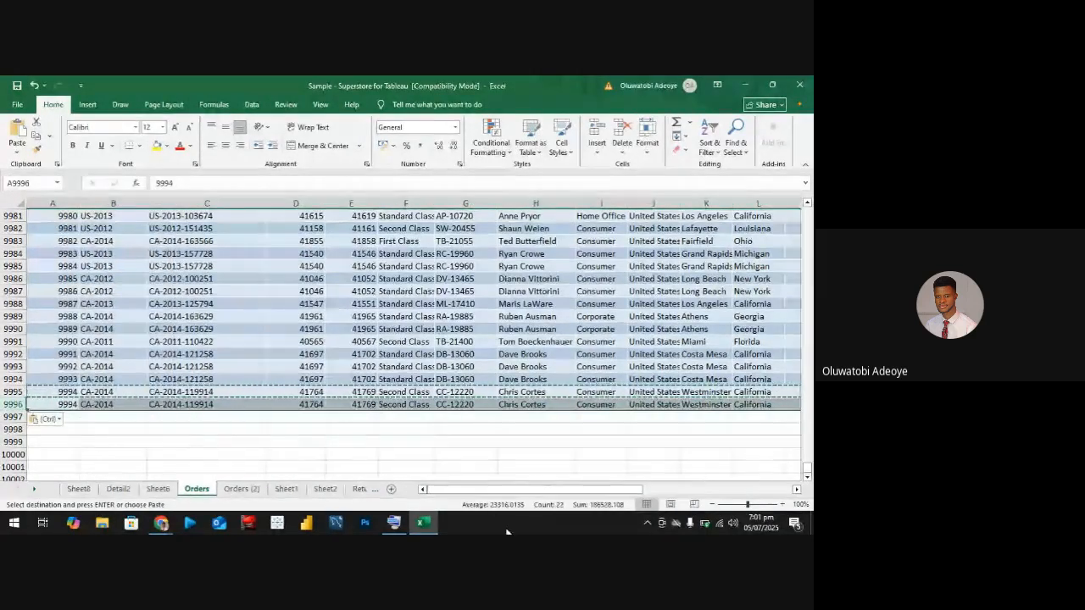
# Replace the Category of the copied record in cell P9996 with a person's first name as a new category
pyautogui.moveTo(576, 488); pyautogui.dragTo(678, 493)
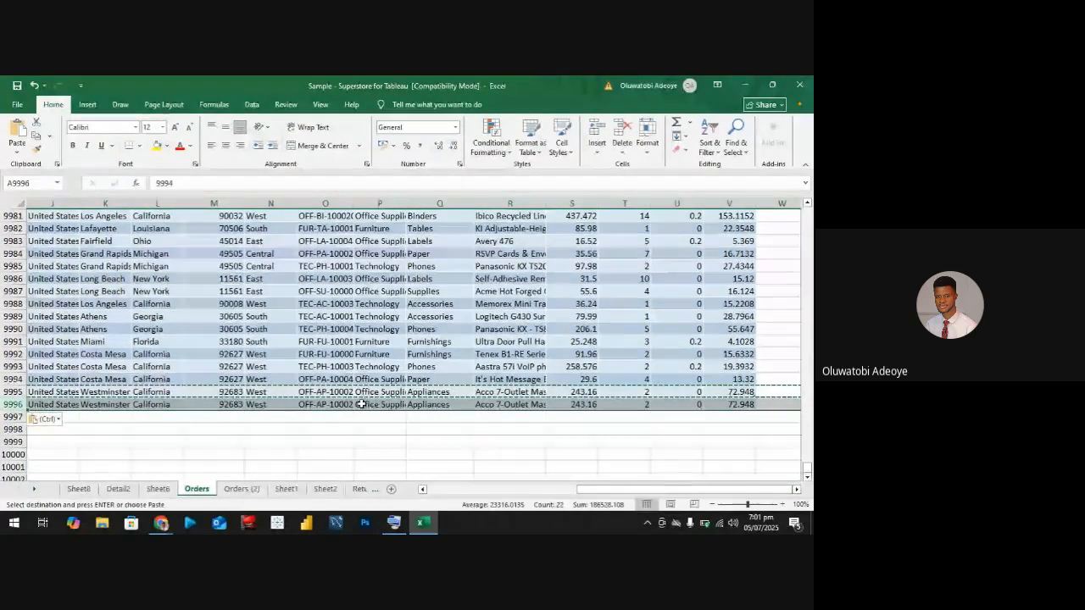
pyautogui.click(379, 405)
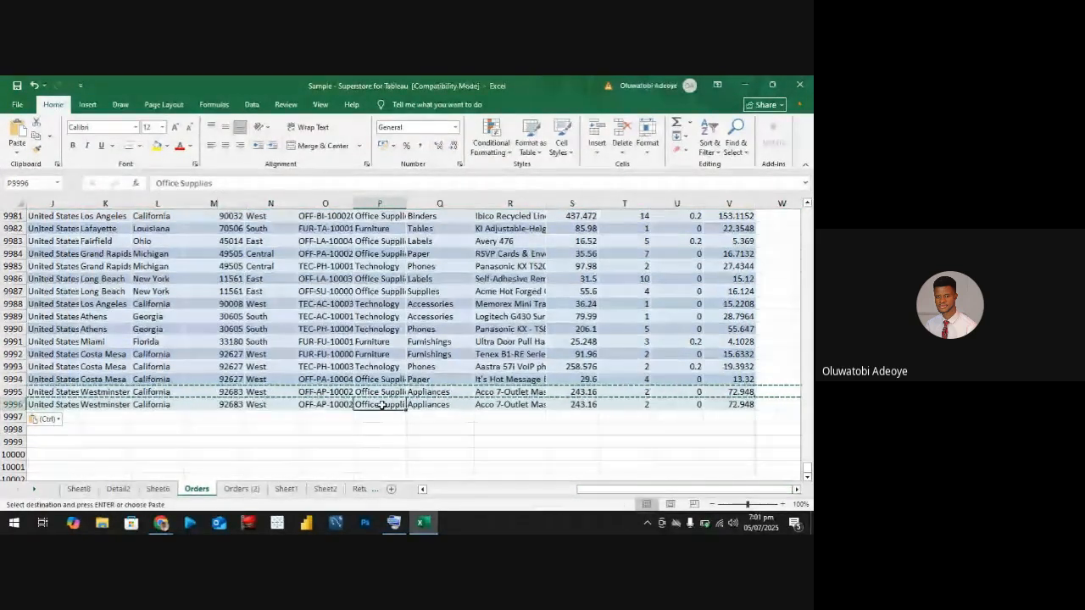
pyautogui.doubleClick(383, 405)
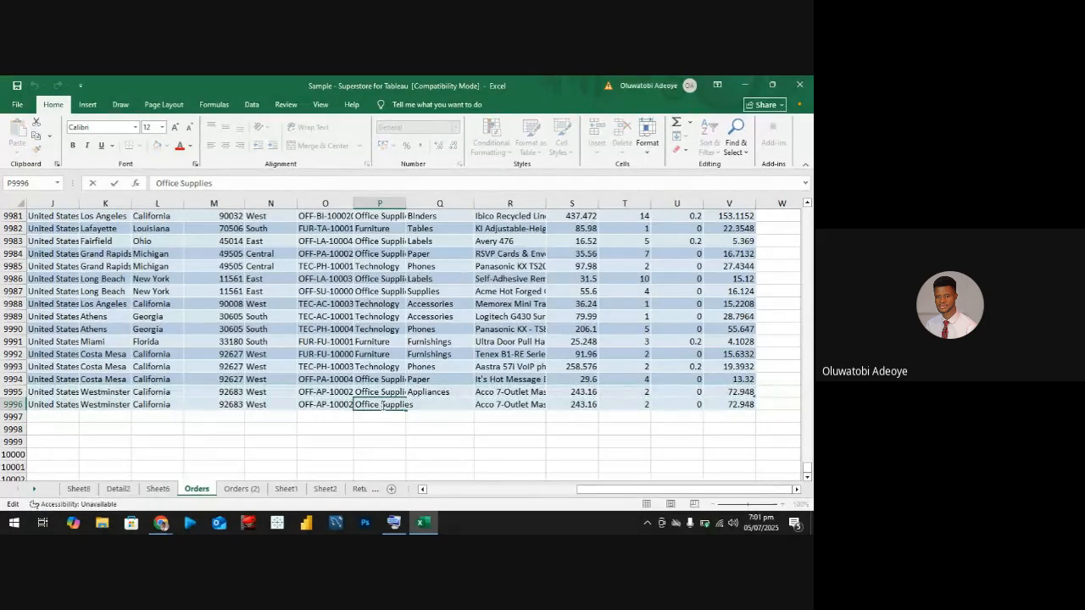
pyautogui.hotkey('ctrl', 'a')
pyautogui.write('technology')
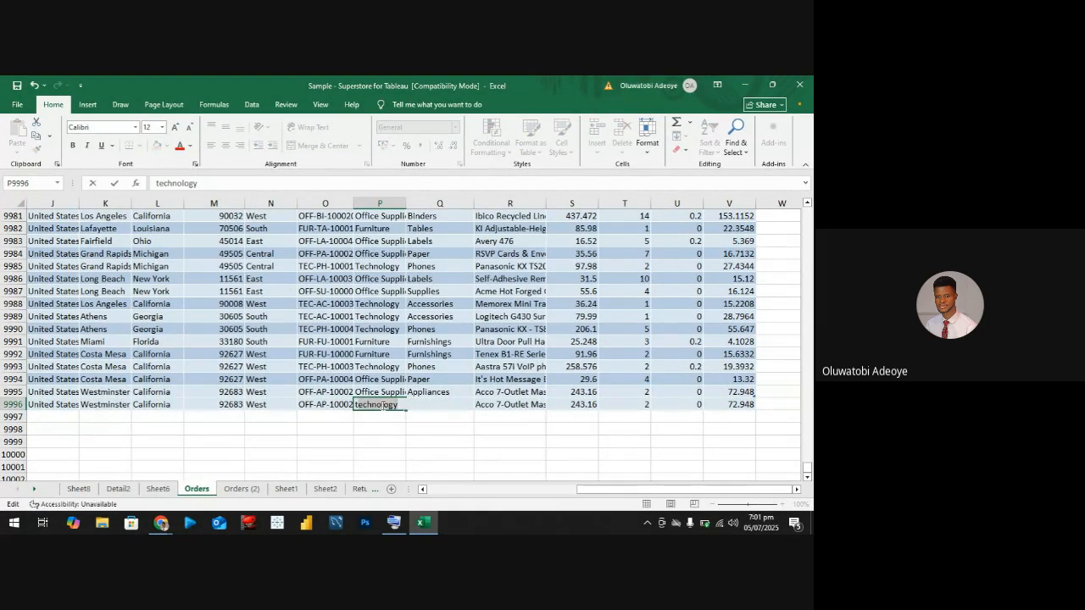
pyautogui.write('t')
pyautogui.write('Tob')
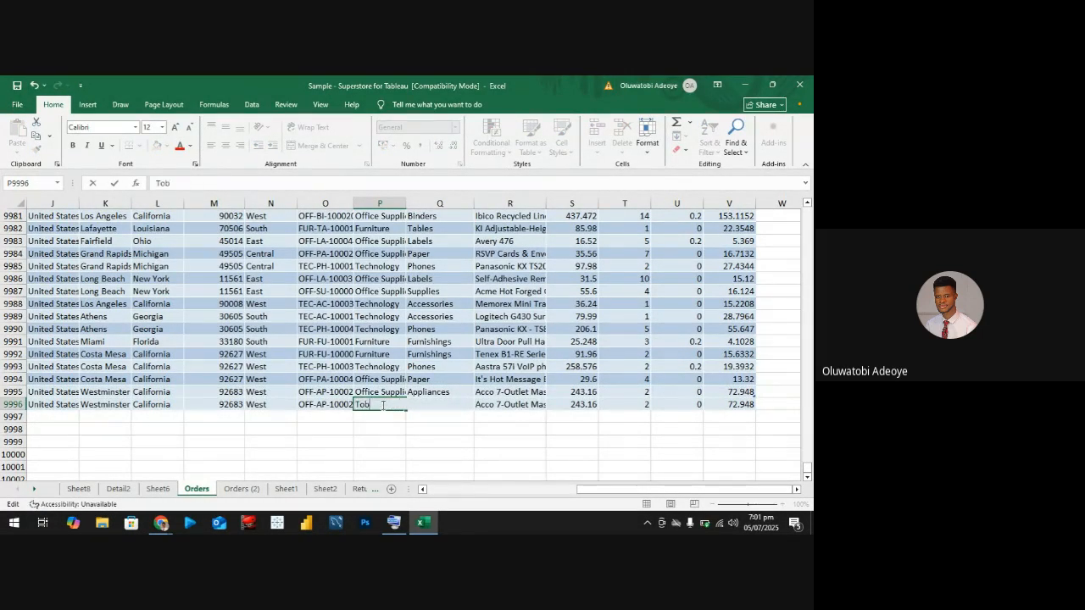
pyautogui.write('i')
pyautogui.press('Return')
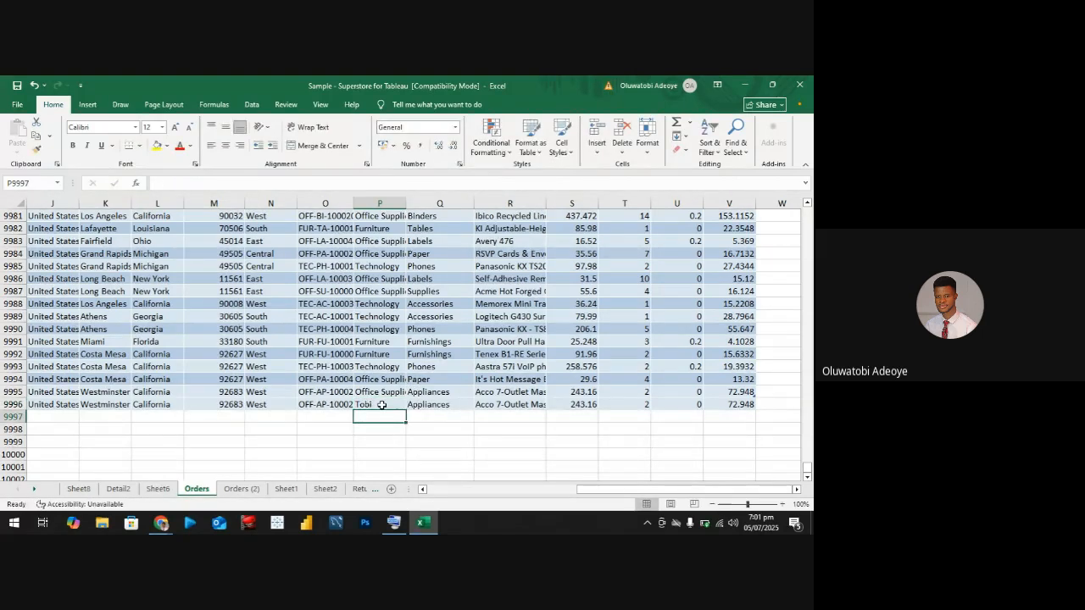
pyautogui.click(216, 353)
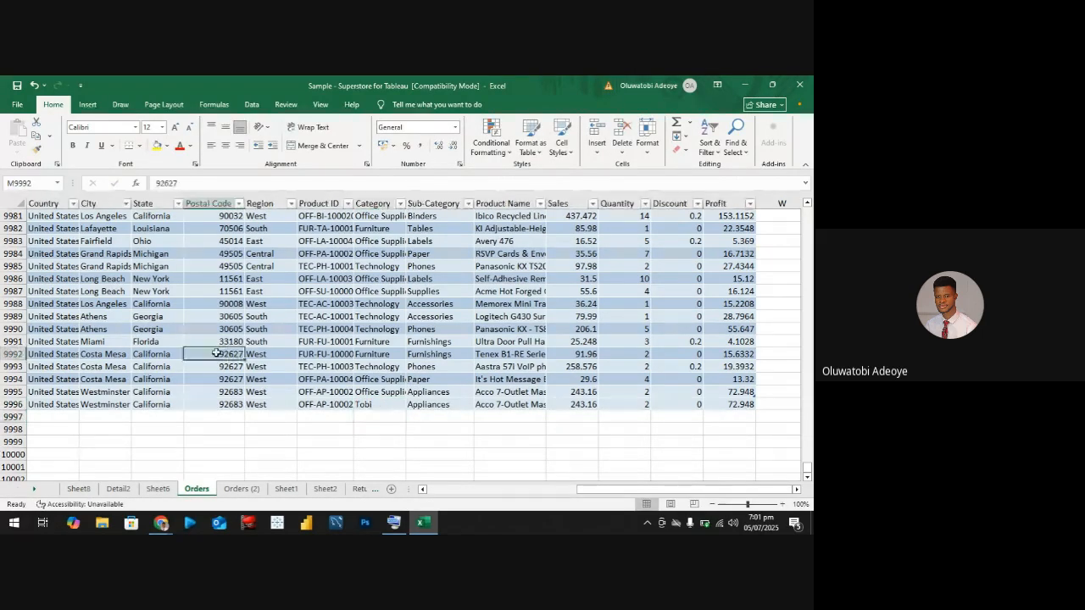
# Refresh the Sum of Sales by Category pivot table on Sheet6
pyautogui.click(158, 490)
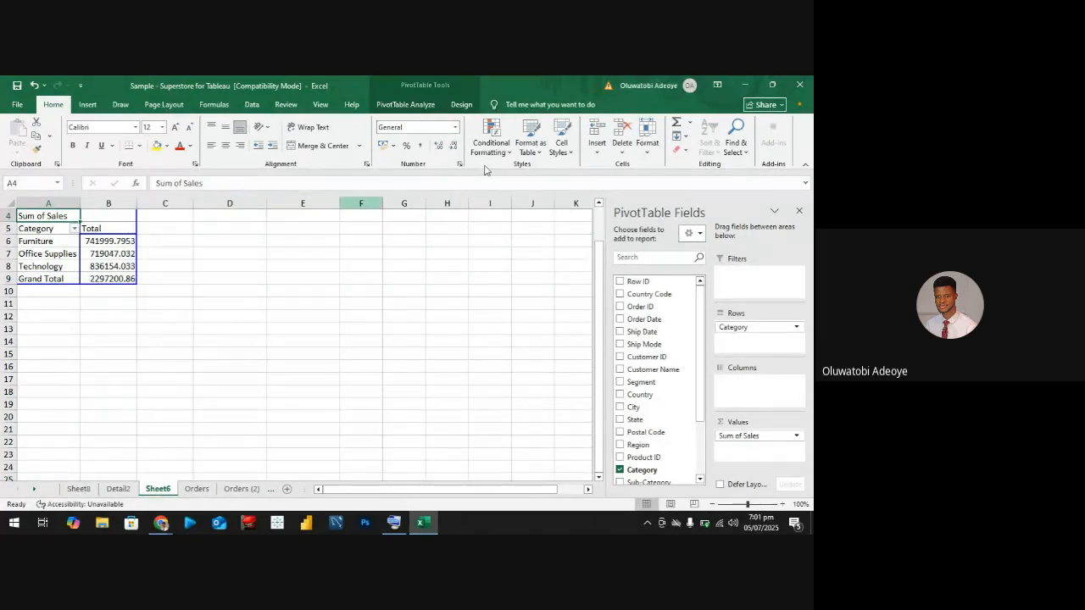
pyautogui.click(414, 106)
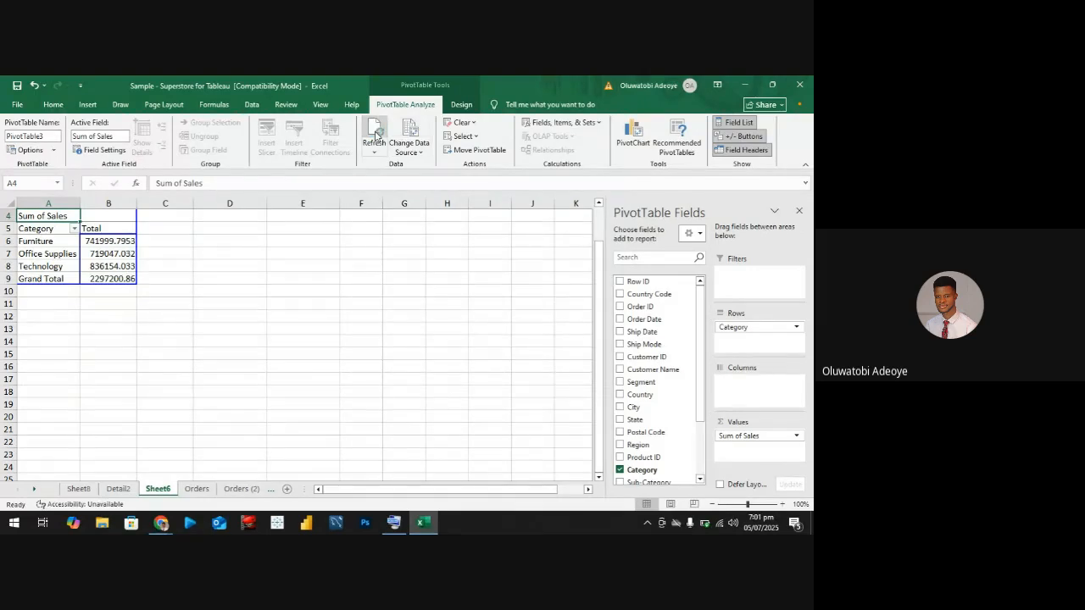
pyautogui.click(375, 142)
# Create a PivotTable on a new worksheet from the Orders sheet's table, Table3
pyautogui.click(196, 489)
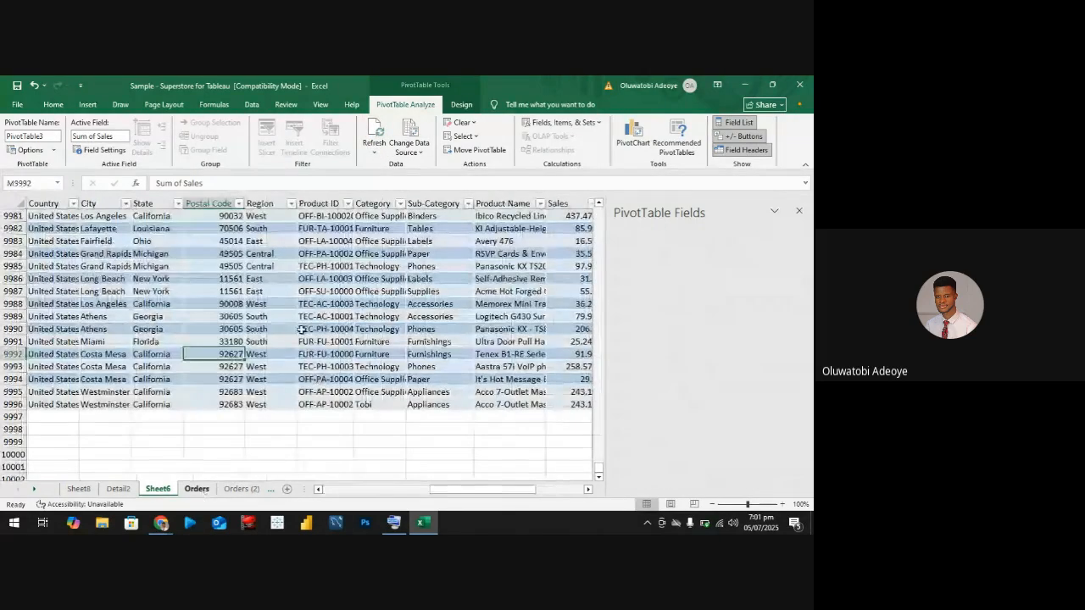
pyautogui.click(298, 304)
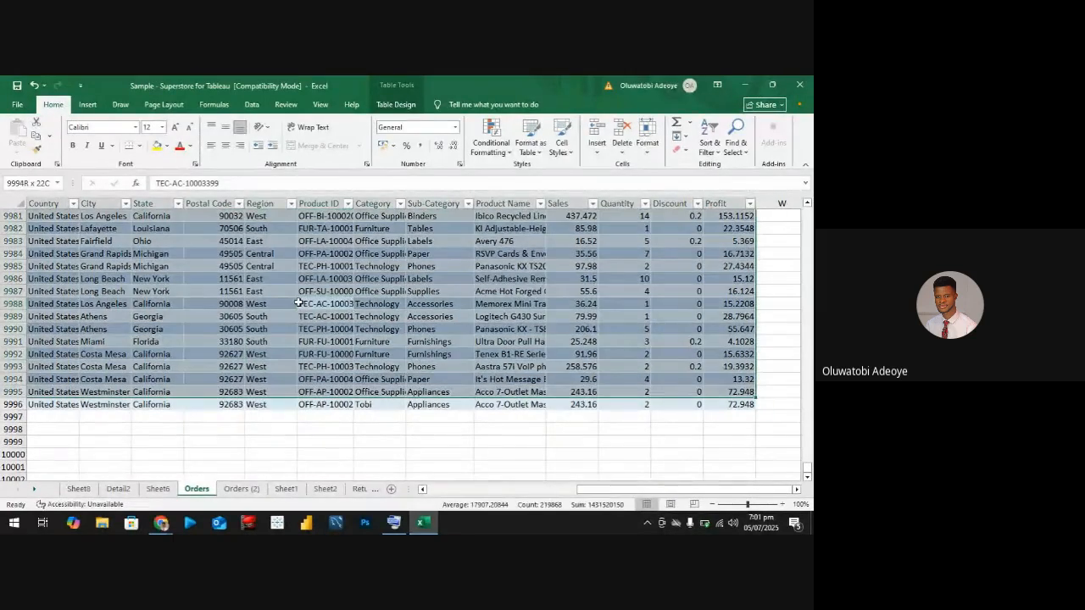
pyautogui.hotkey('ctrl', 'a')
pyautogui.click(87, 104)
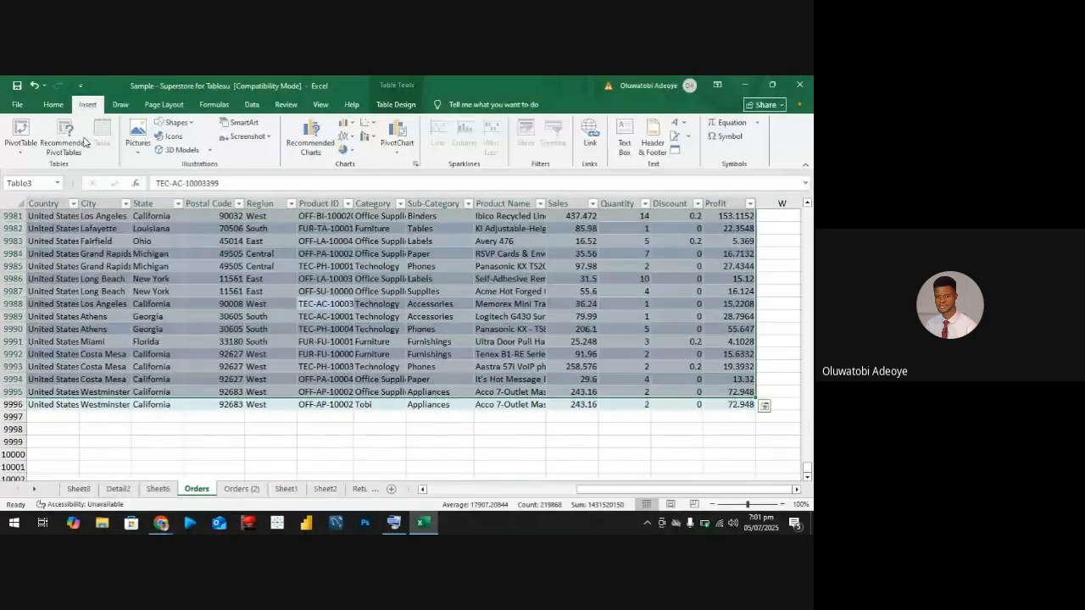
pyautogui.click(20, 129)
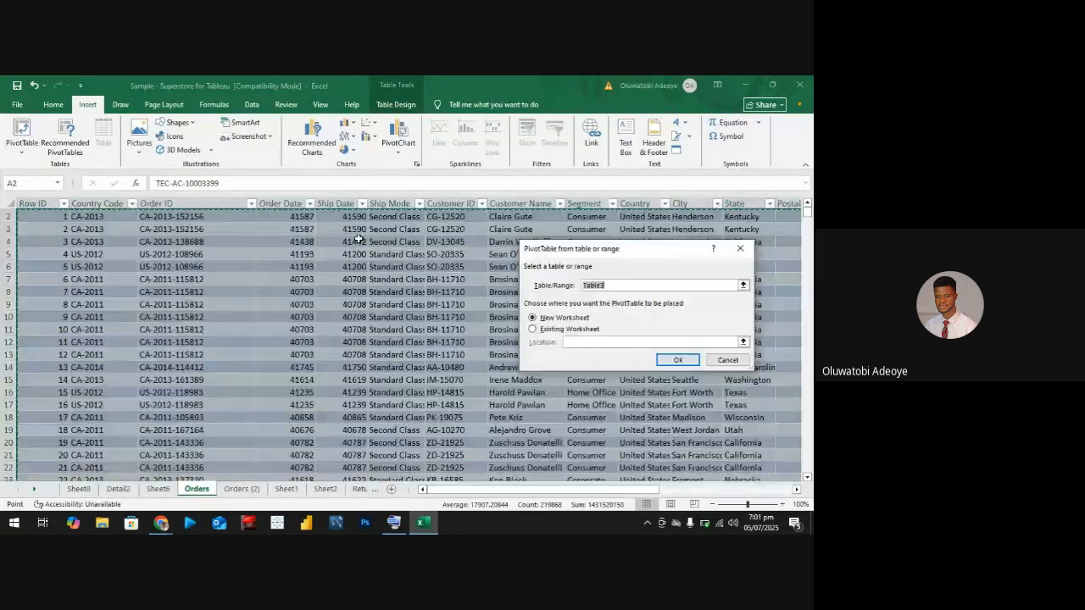
pyautogui.click(683, 362)
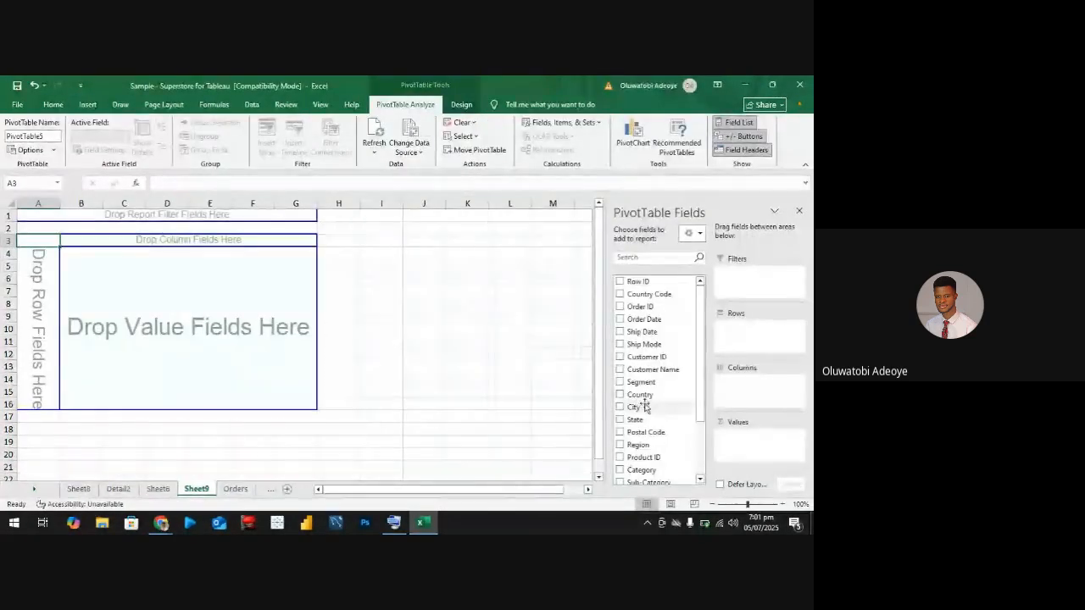
# Add Category to the rows of the new pivot table and refresh it
pyautogui.scroll(-1, 629, 421)
pyautogui.click(622, 442)
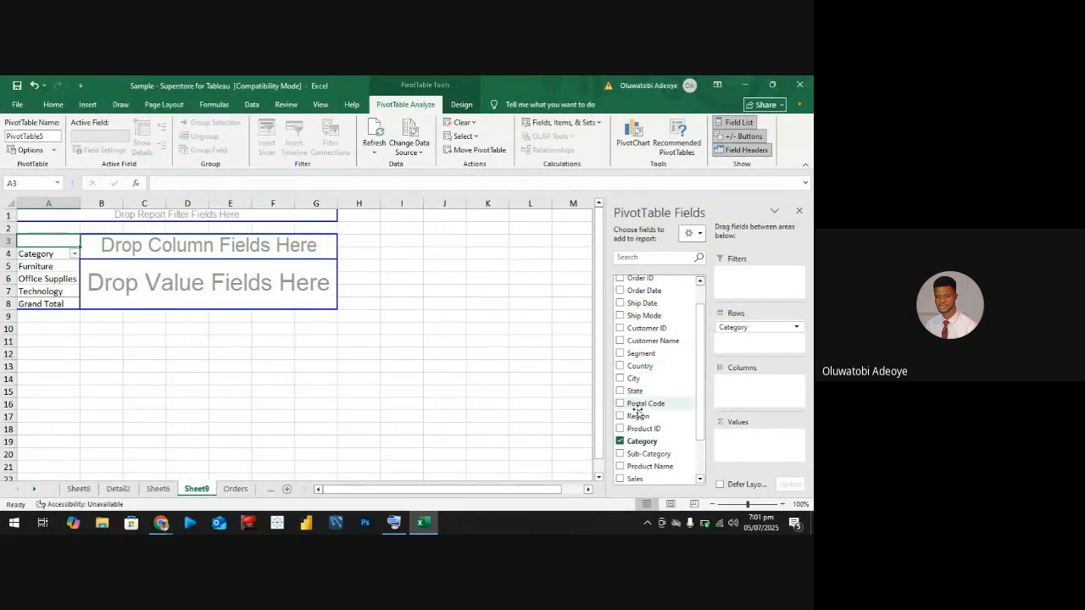
pyautogui.click(373, 129)
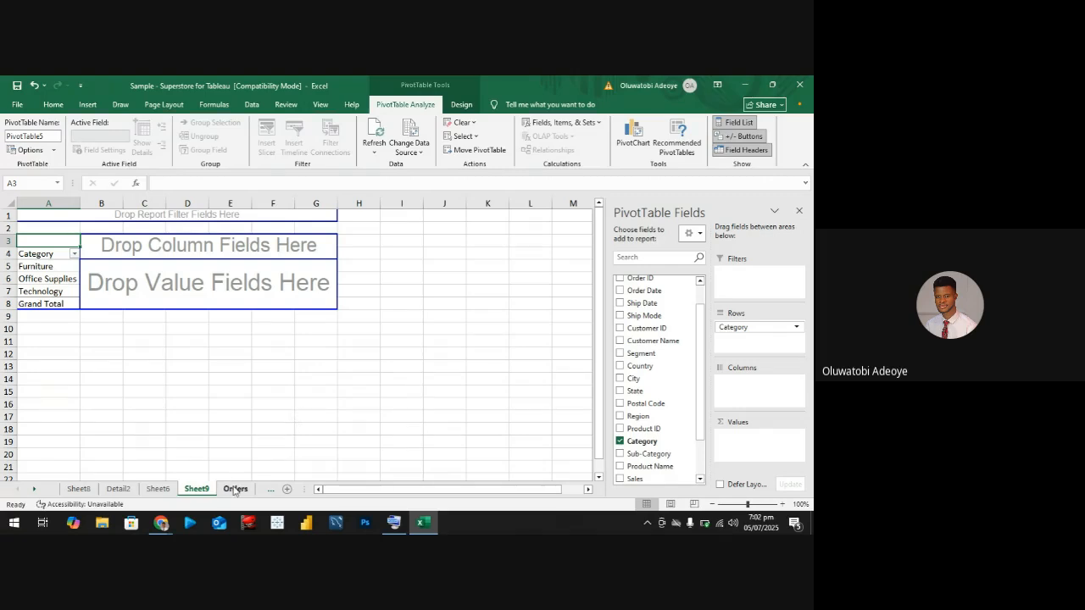
# Compare the category items in the Sheet6 and Sheet9 pivot tables and check the Detail2 records
pyautogui.click(125, 490)
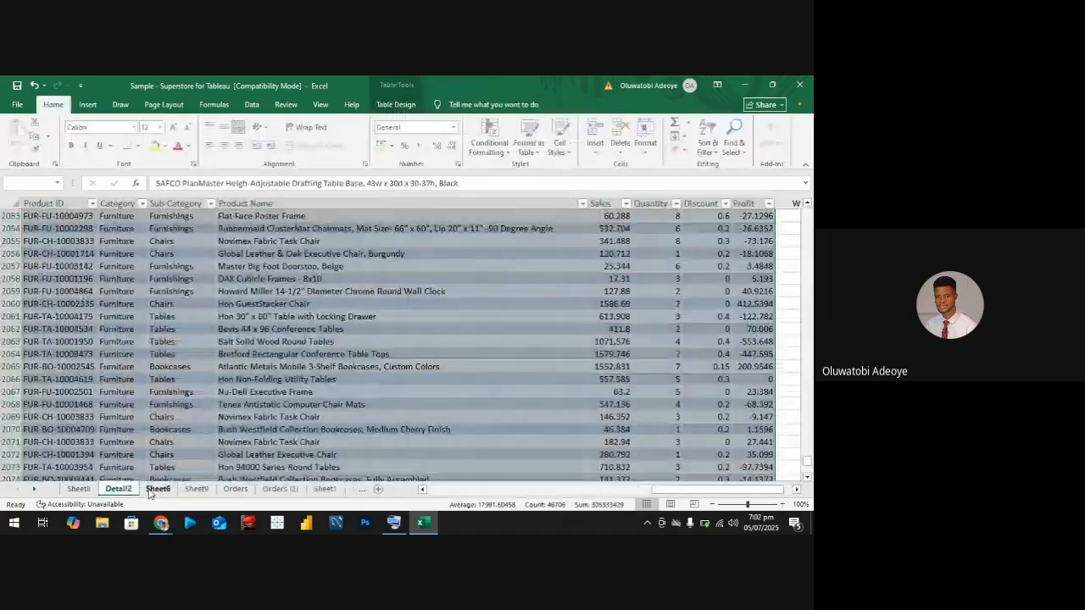
pyautogui.click(158, 490)
pyautogui.click(196, 490)
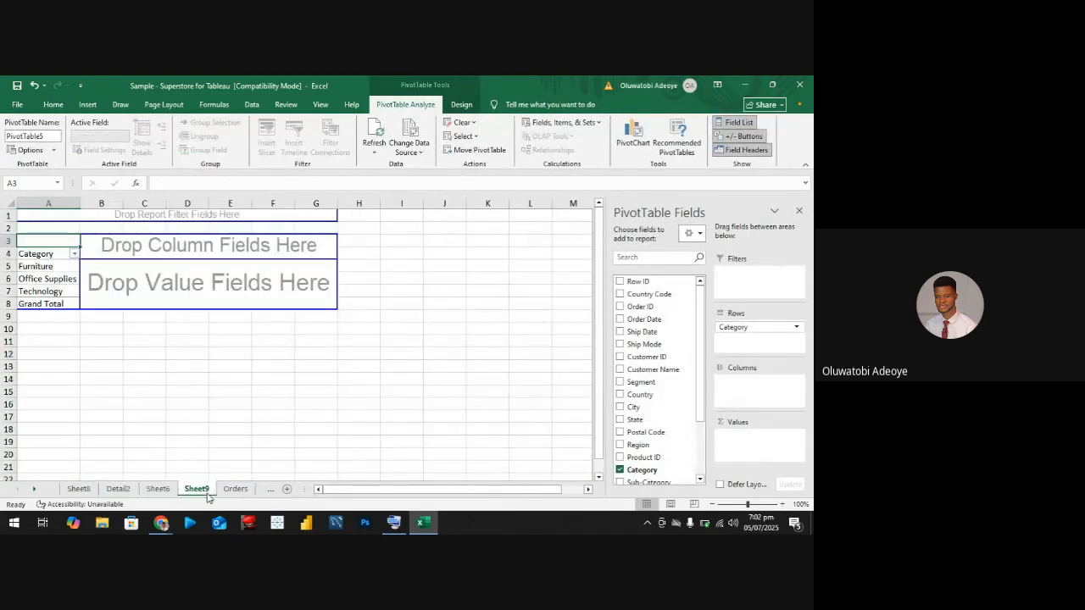
pyautogui.click(118, 490)
pyautogui.click(157, 490)
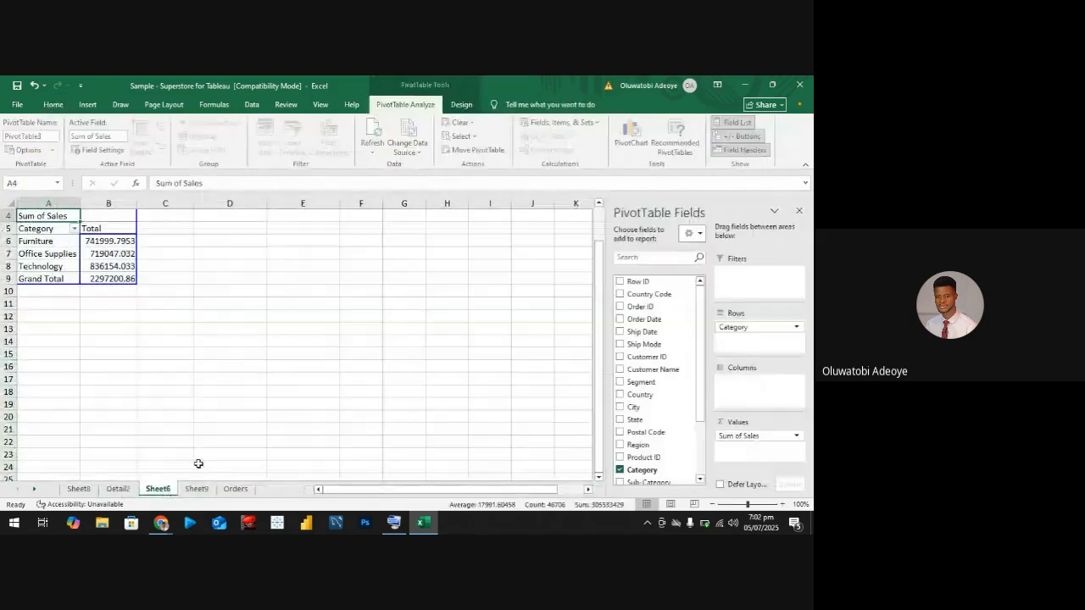
pyautogui.click(136, 492)
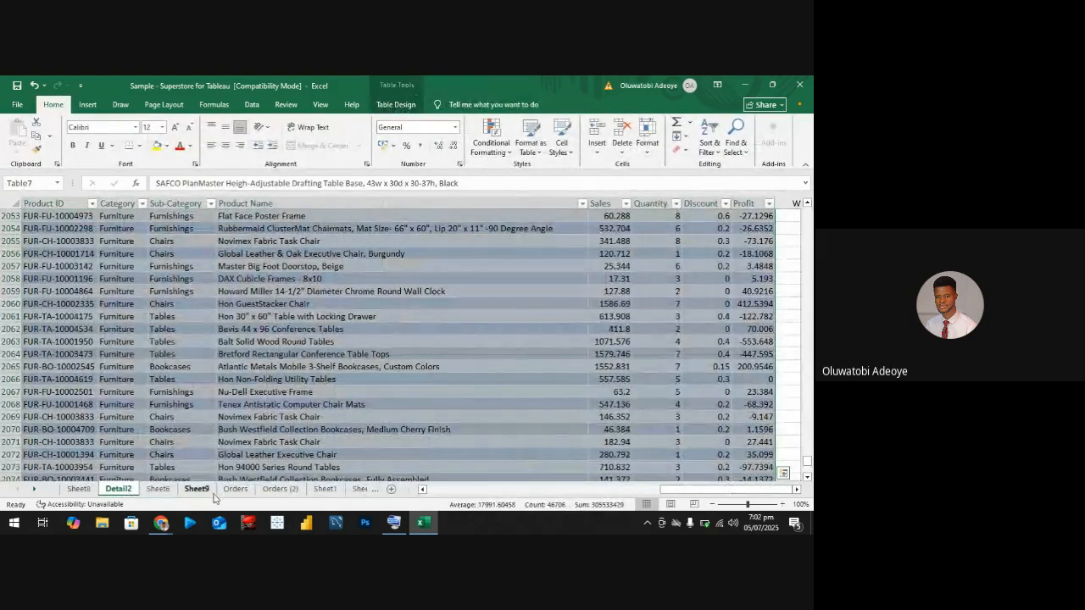
pyautogui.click(235, 489)
pyautogui.click(360, 365)
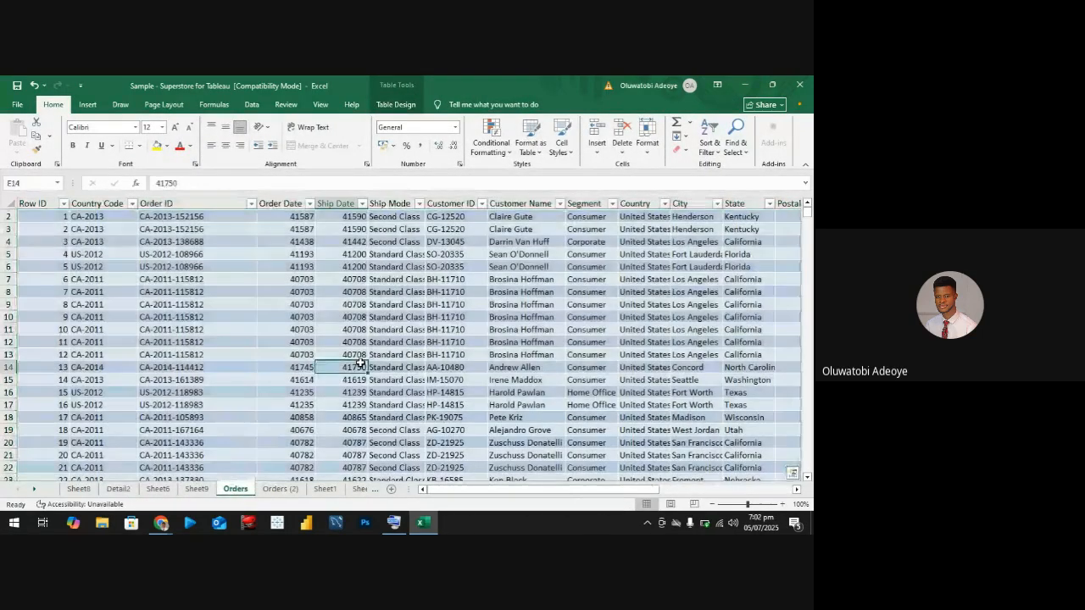
pyautogui.hotkey('ctrl', 'a')
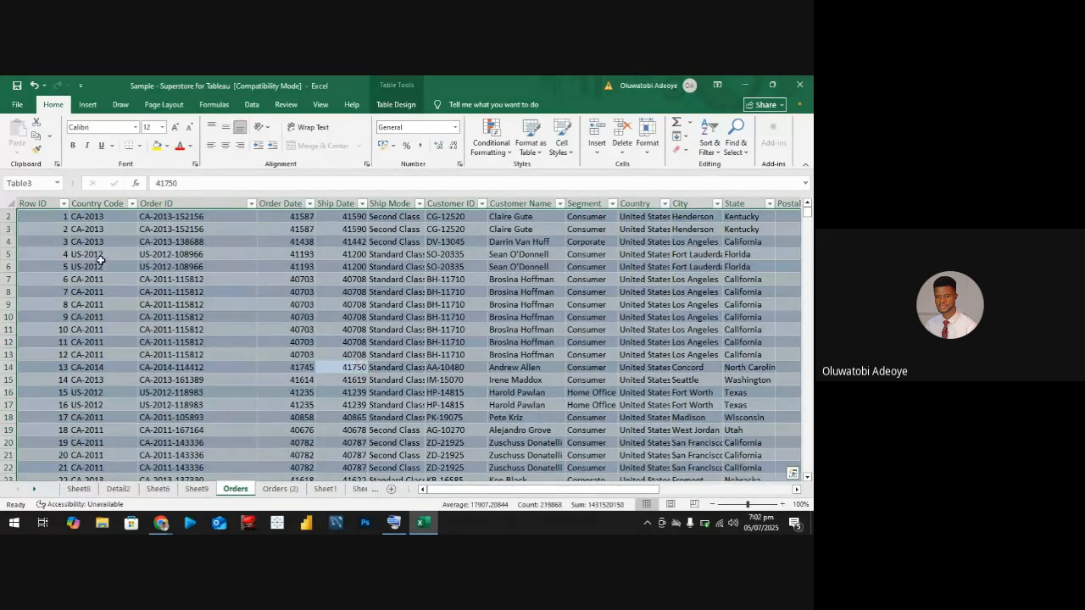
pyautogui.click(87, 105)
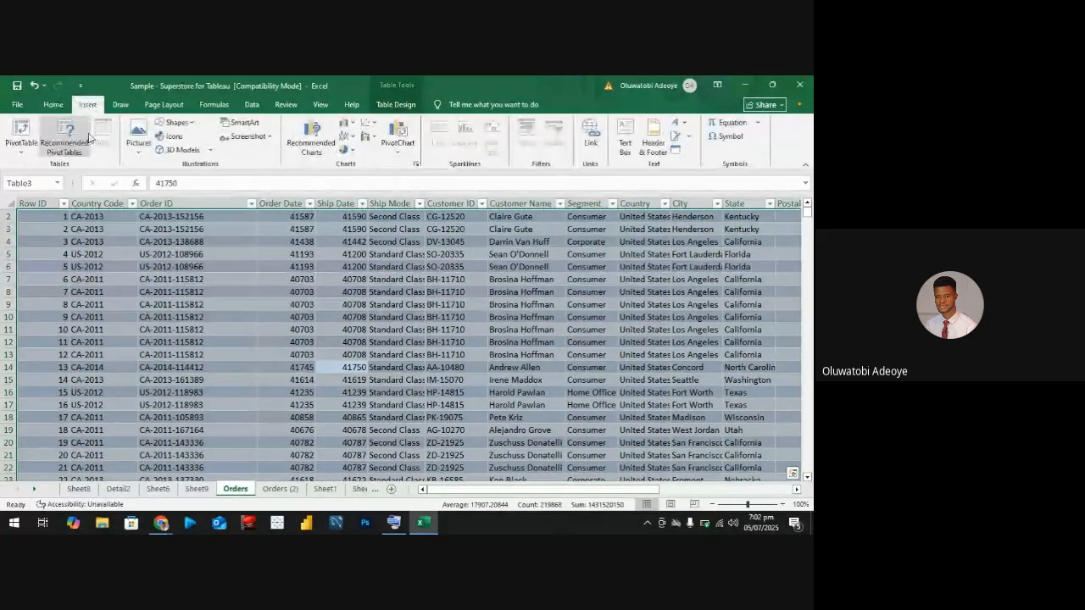
pyautogui.click(30, 144)
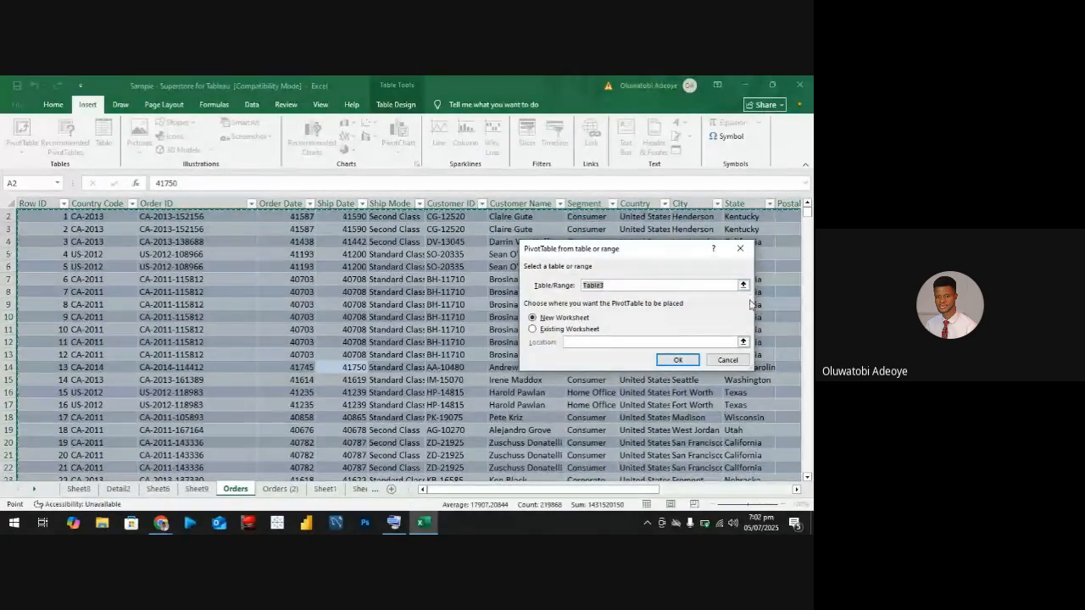
pyautogui.click(727, 363)
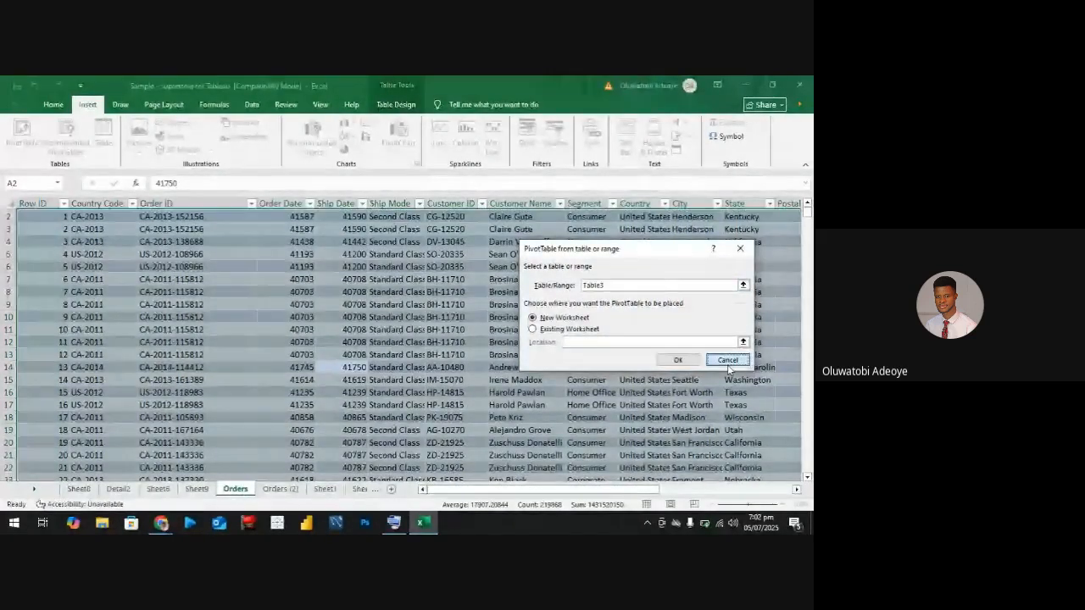
# Convert the Orders sheet's table, Table3, to a normal range
pyautogui.click(189, 282)
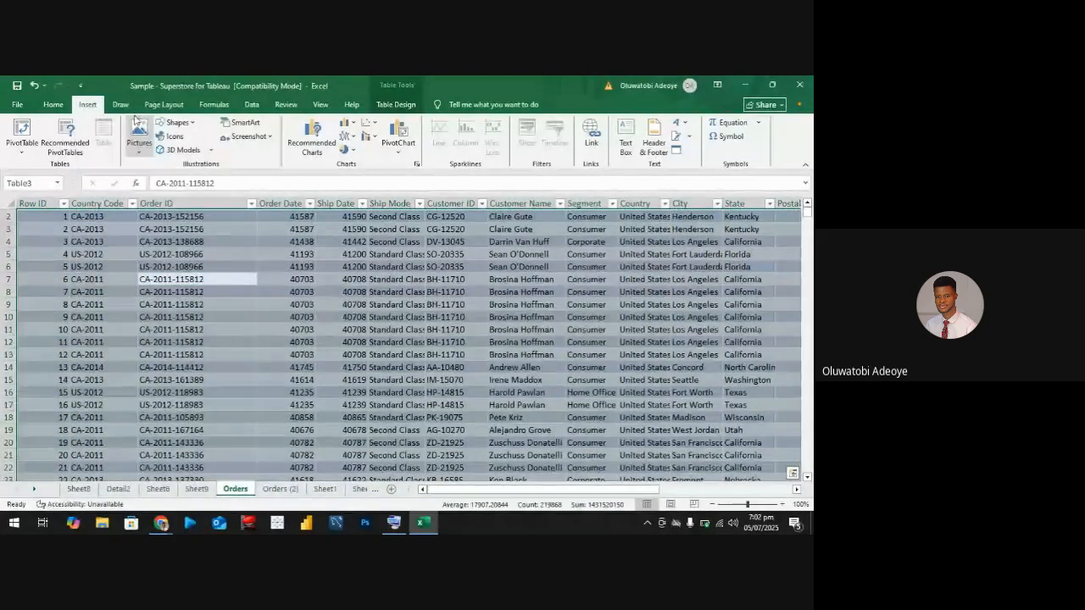
pyautogui.click(396, 104)
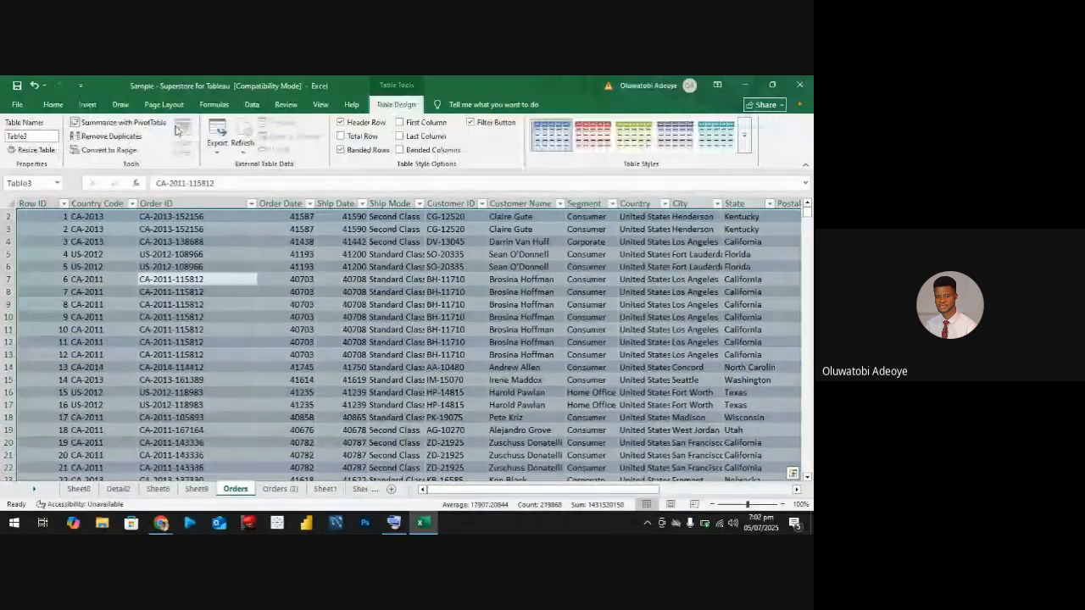
pyautogui.click(106, 150)
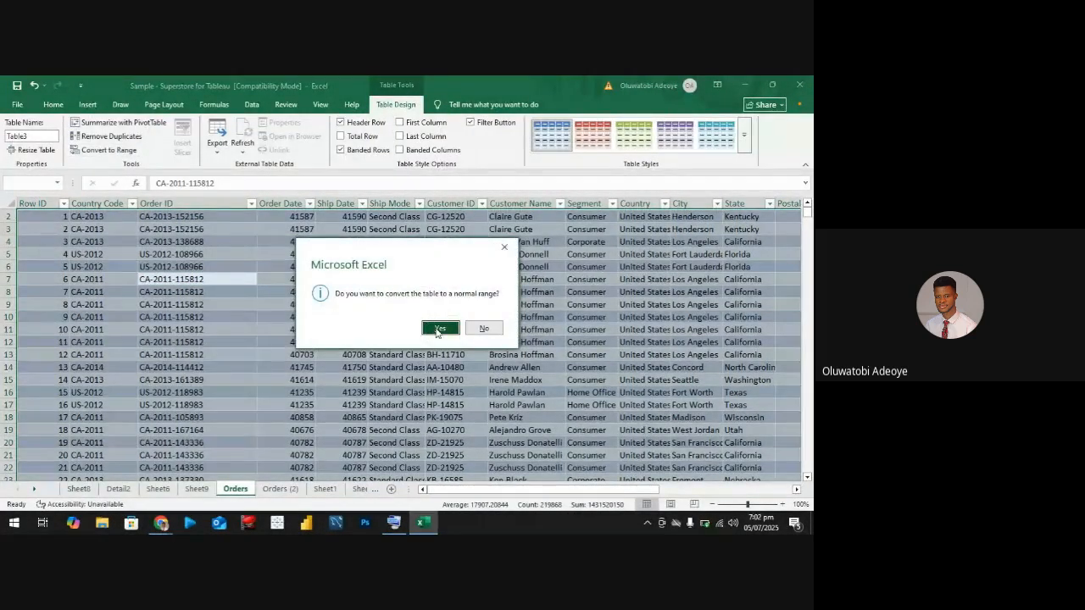
pyautogui.click(439, 329)
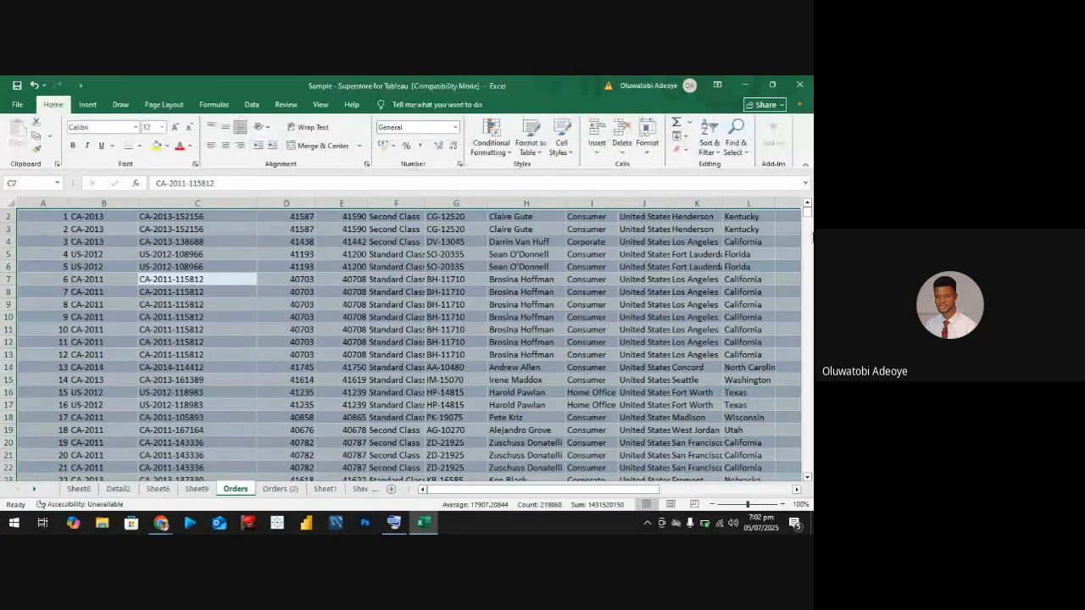
# Try to create a PivotTable on a new worksheet with Orders!$A$1 as the source range
pyautogui.moveTo(808, 217); pyautogui.dragTo(808, 490)
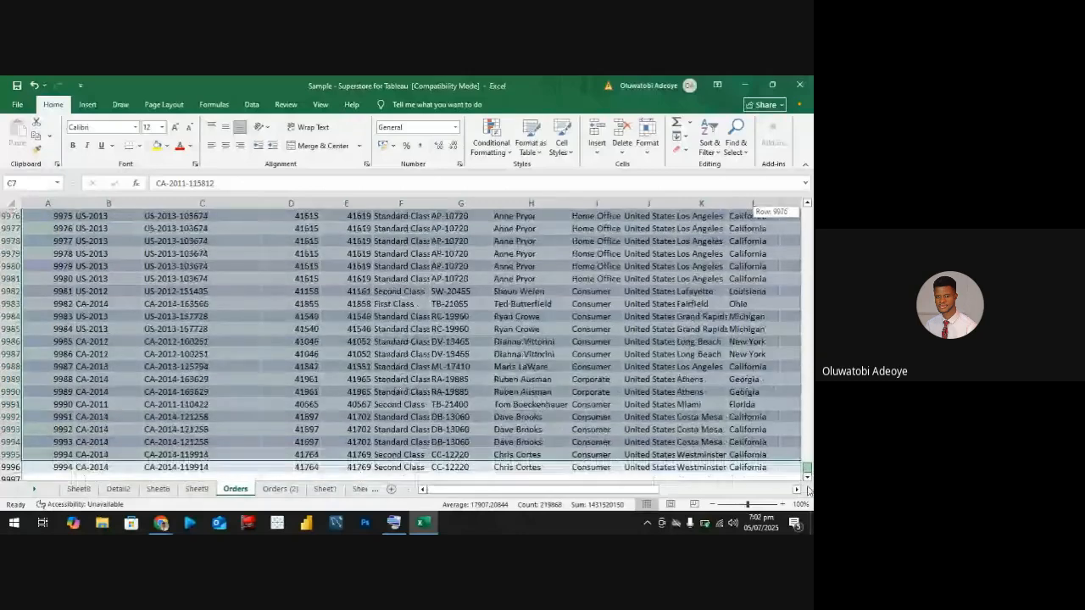
pyautogui.click(244, 405)
pyautogui.click(96, 380)
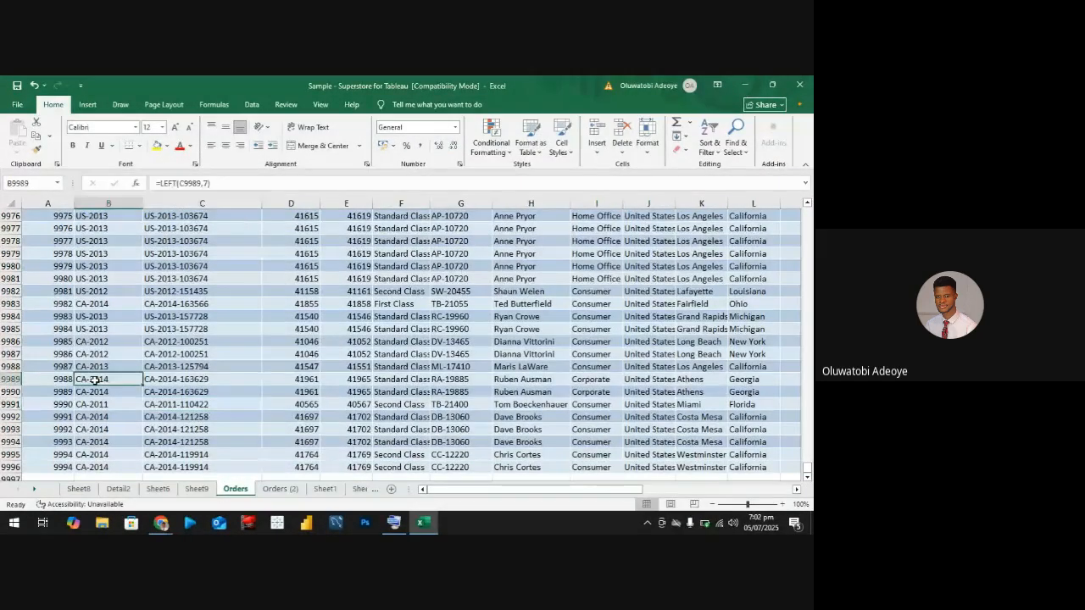
pyautogui.hotkey('ctrl', 'a')
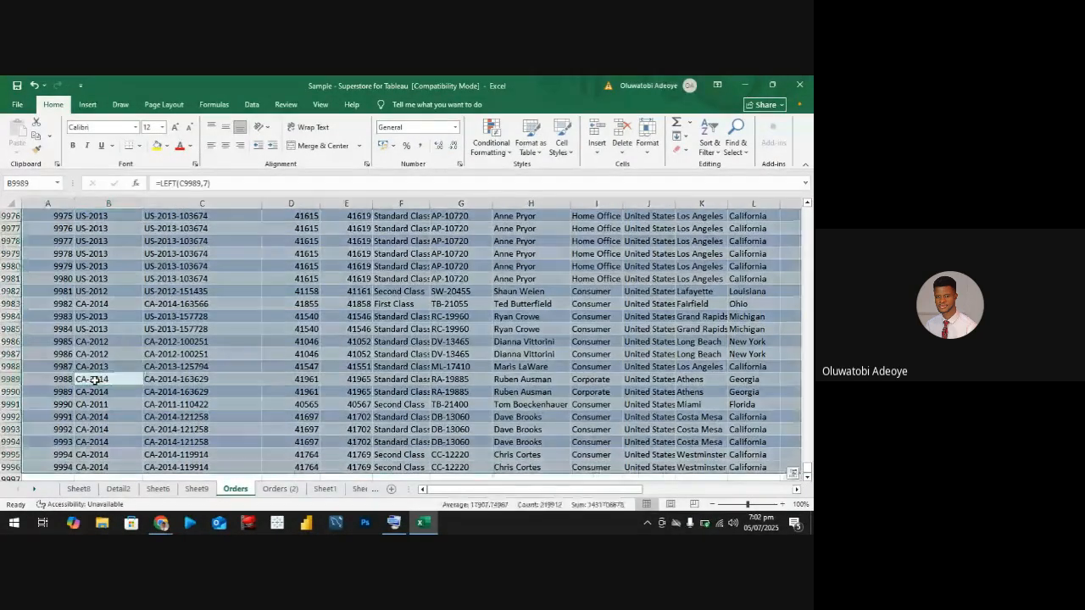
pyautogui.click(88, 106)
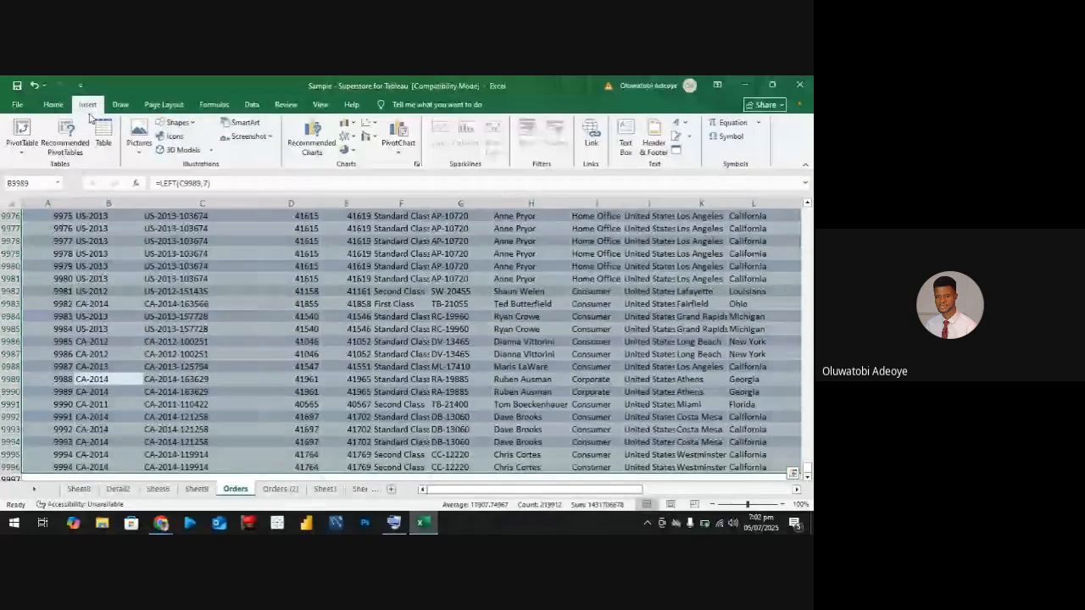
pyautogui.click(25, 131)
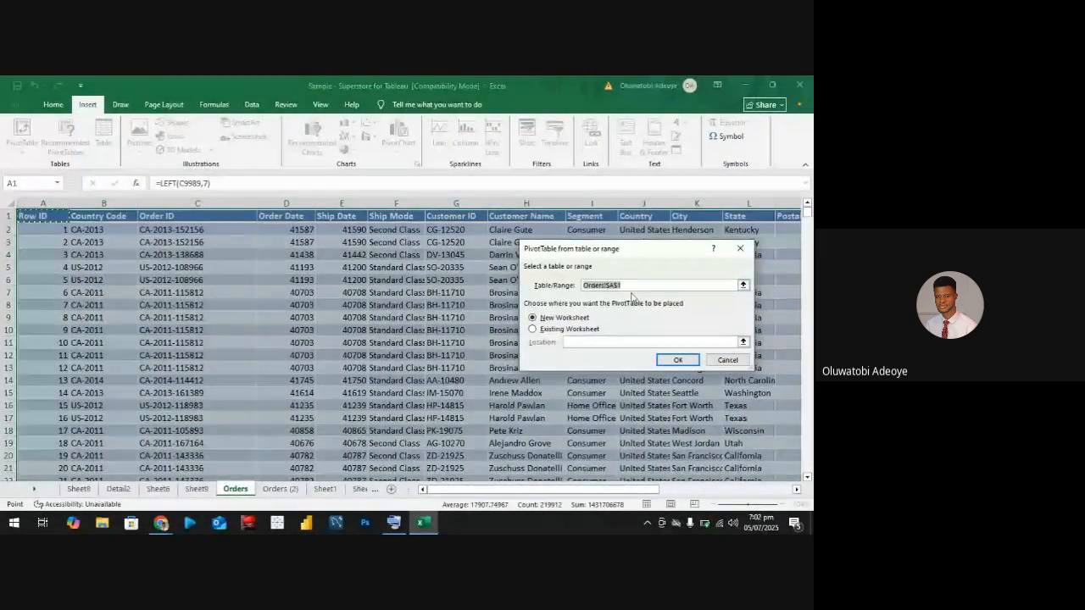
pyautogui.click(678, 360)
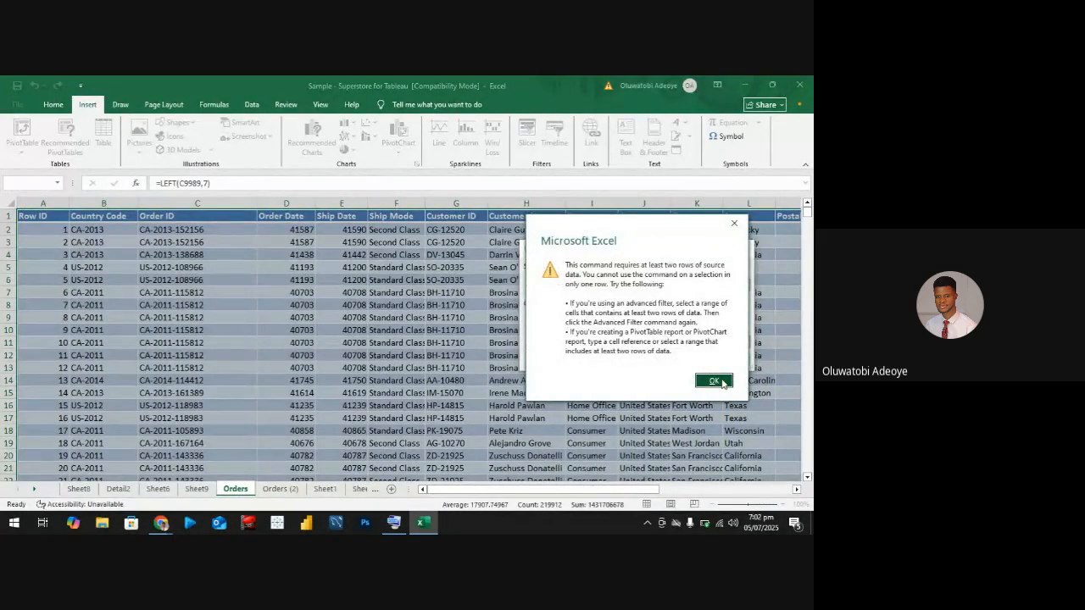
pyautogui.click(721, 382)
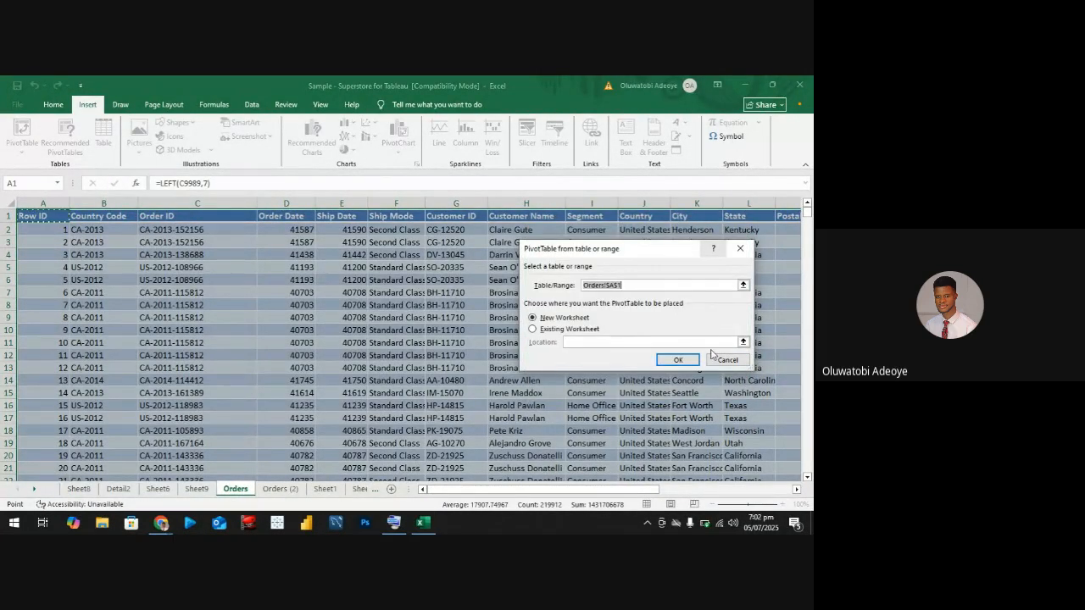
pyautogui.click(727, 360)
# Create a PivotTable on a new worksheet from the full Orders range, Orders!$A$1:$V$9996
pyautogui.moveTo(457, 329); pyautogui.dragTo(490, 326)
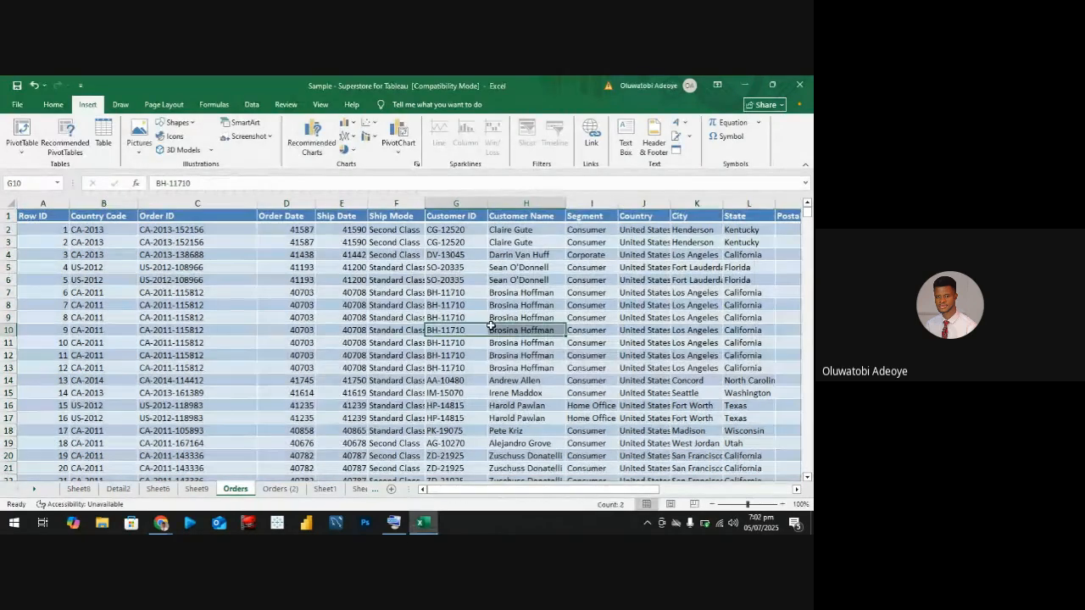
pyautogui.hotkey('ctrl', 'a')
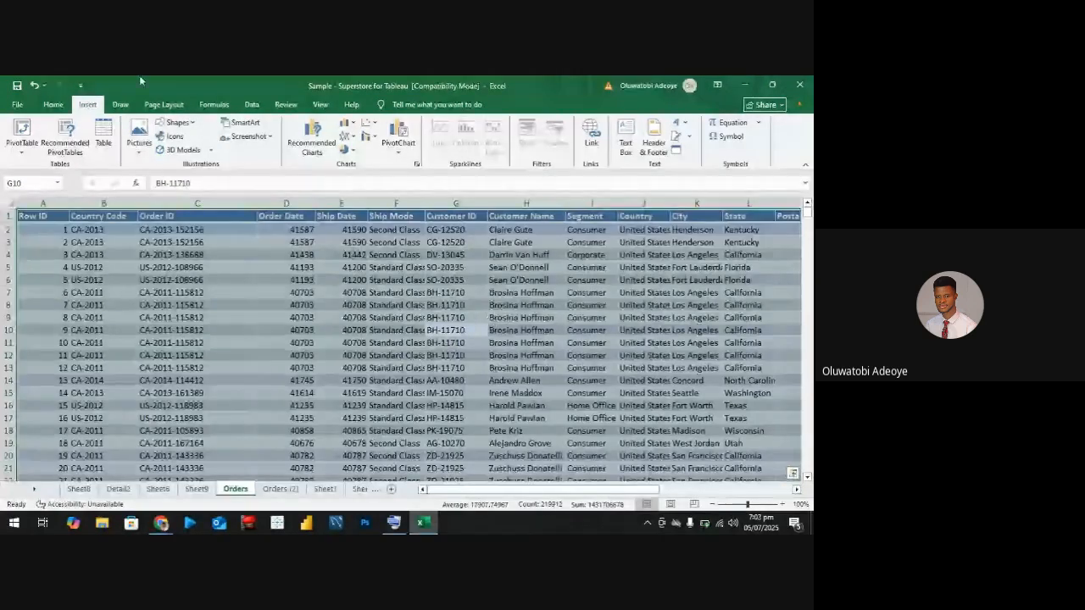
pyautogui.click(23, 132)
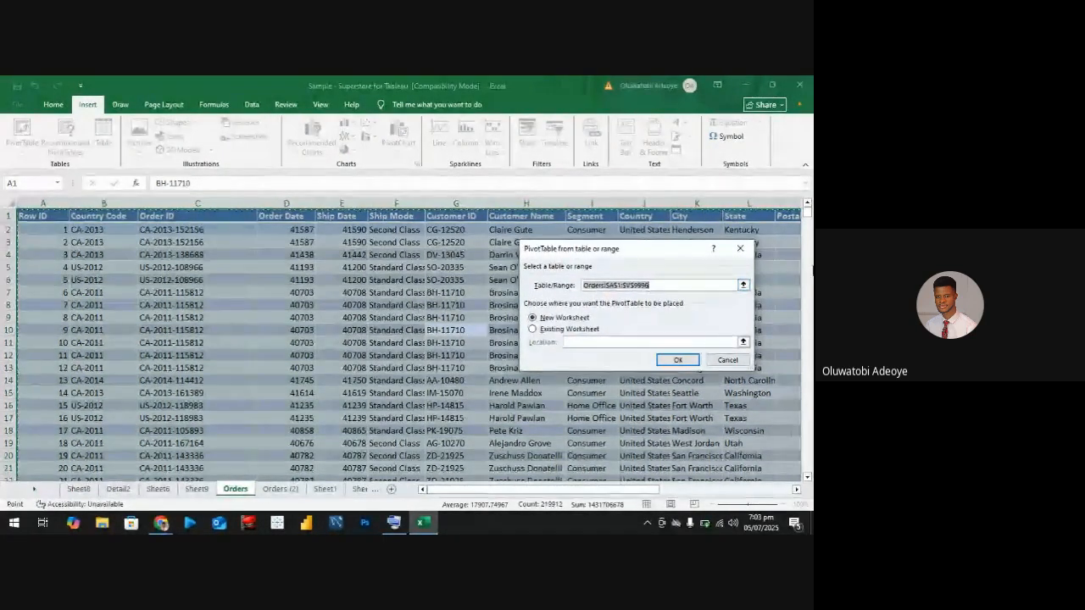
pyautogui.moveTo(807, 213); pyautogui.dragTo(811, 498)
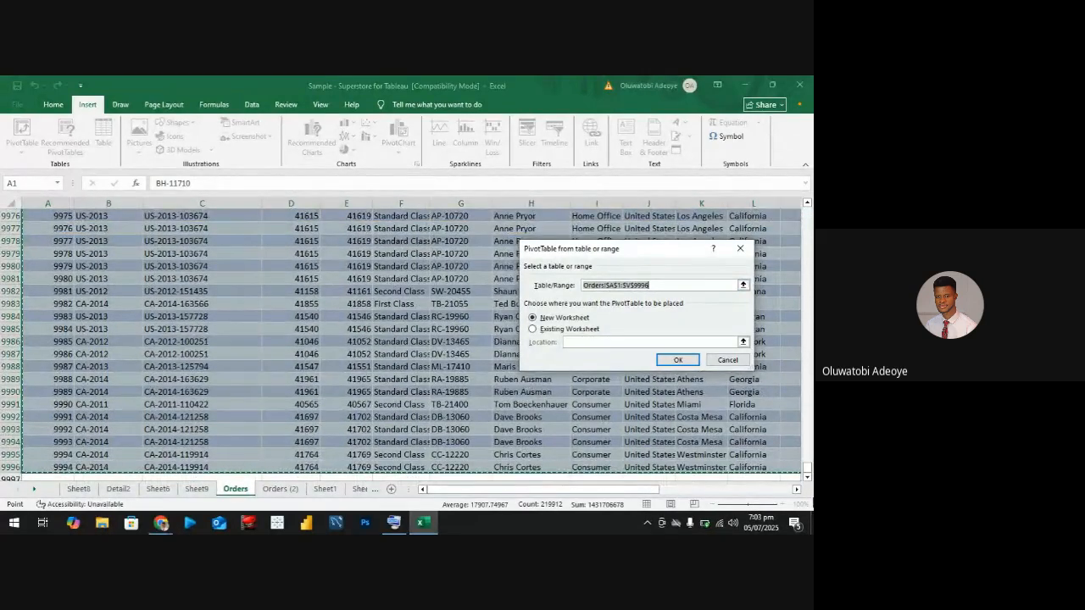
pyautogui.moveTo(619, 493); pyautogui.dragTo(797, 507)
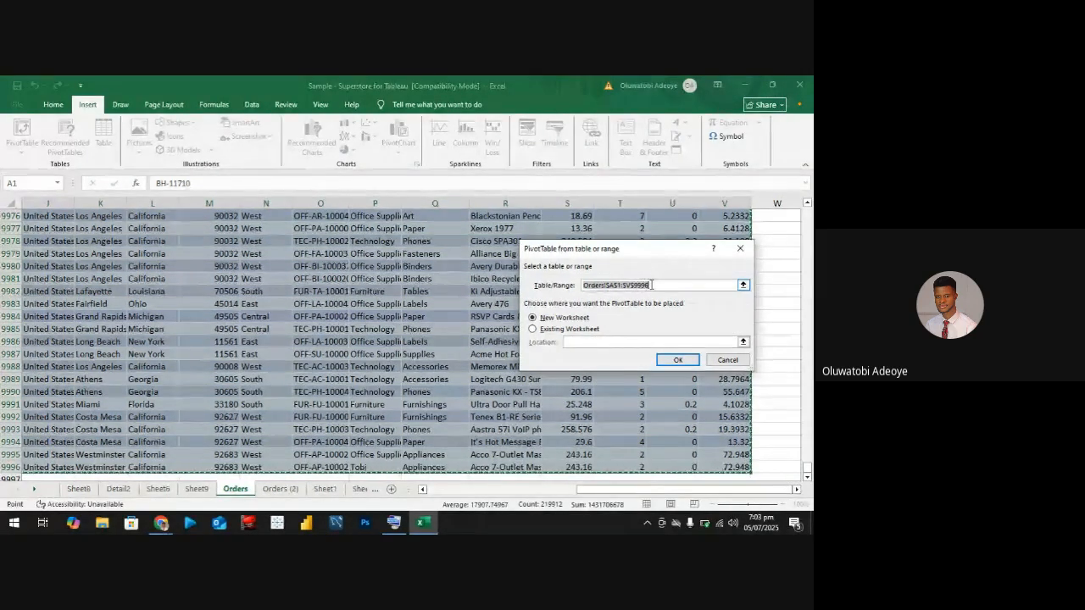
pyautogui.click(669, 360)
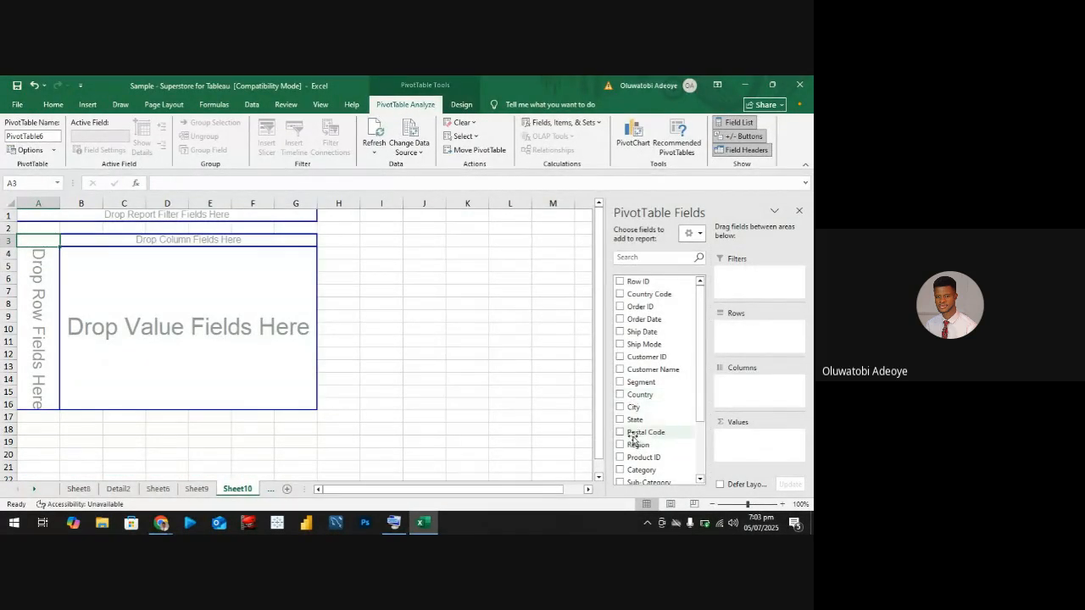
# Add Category to the rows of the new pivot table, and try Sales as its value field before removing it
pyautogui.scroll(-2, 636, 432)
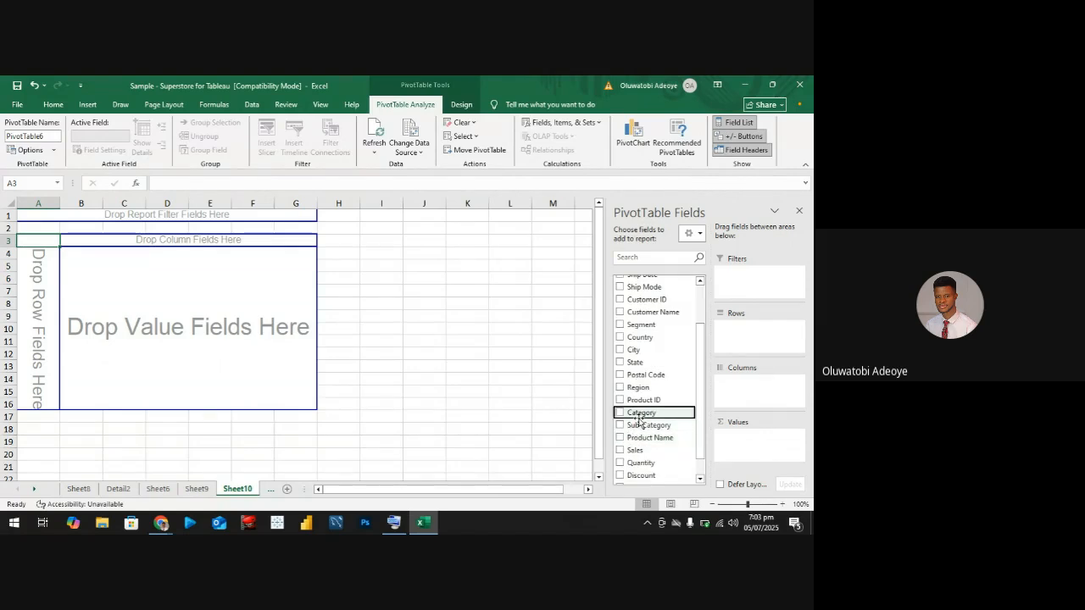
pyautogui.click(619, 415)
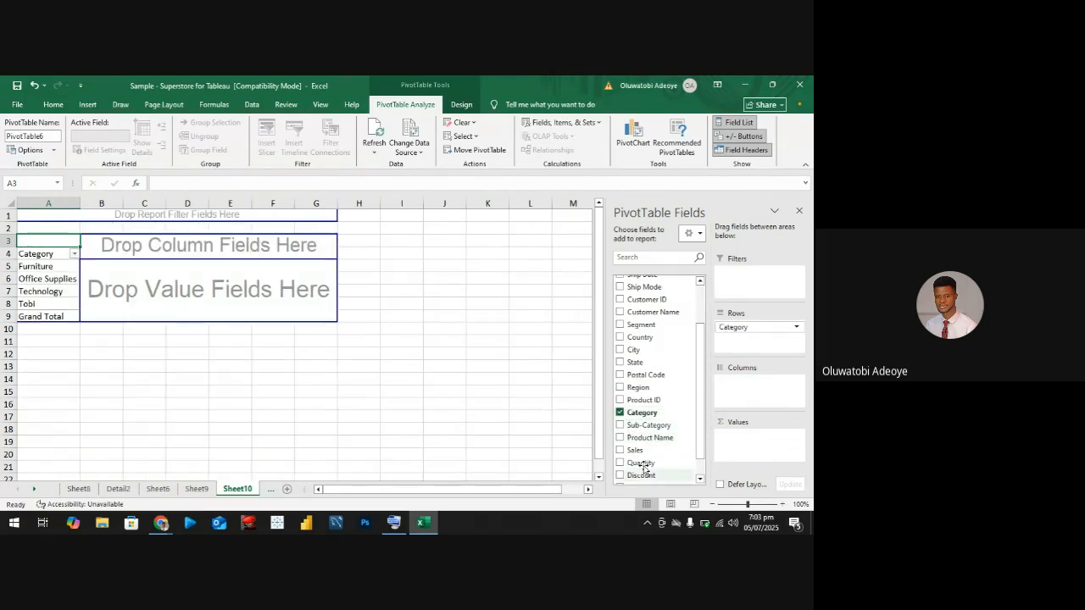
pyautogui.scroll(-1, 641, 458)
pyautogui.click(619, 427)
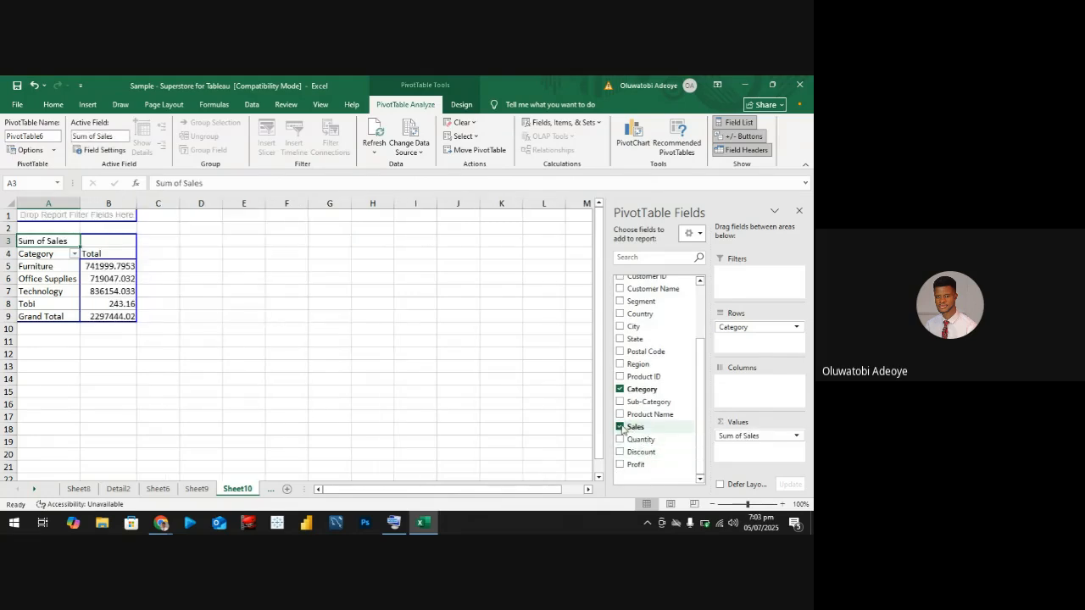
pyautogui.click(619, 427)
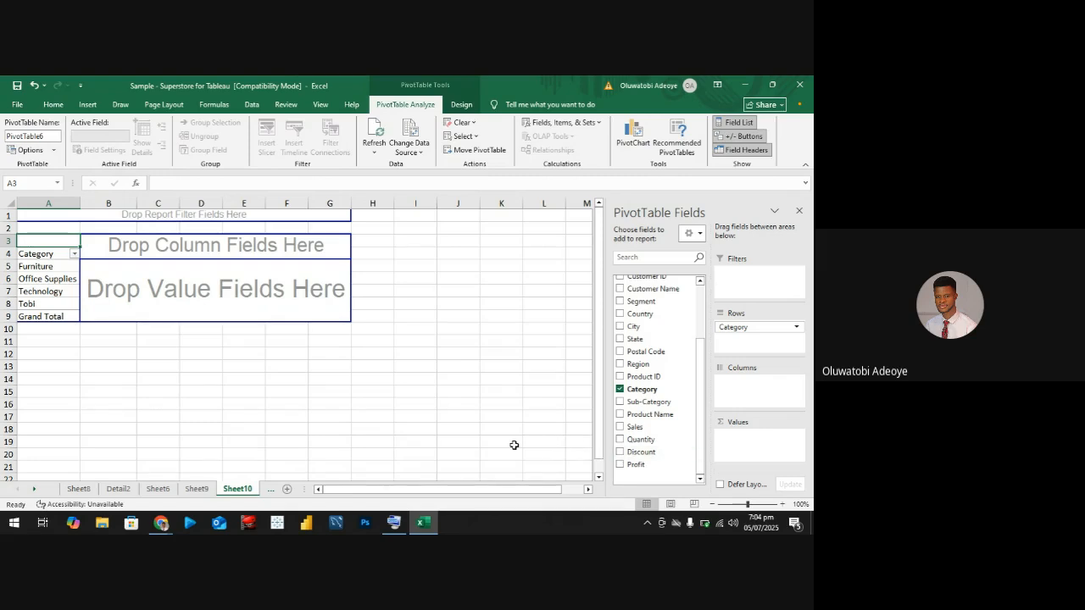
# Look over the Sheet9 pivot table and Detail2 records, and add Sales to the values of Sheet10's pivot table
pyautogui.click(196, 489)
pyautogui.click(158, 489)
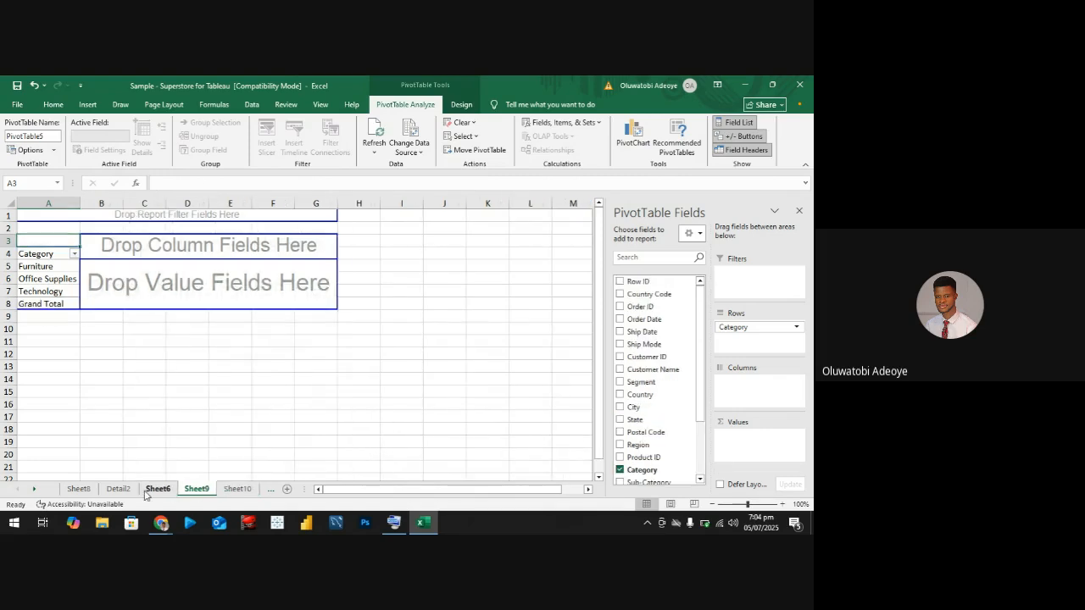
pyautogui.click(119, 489)
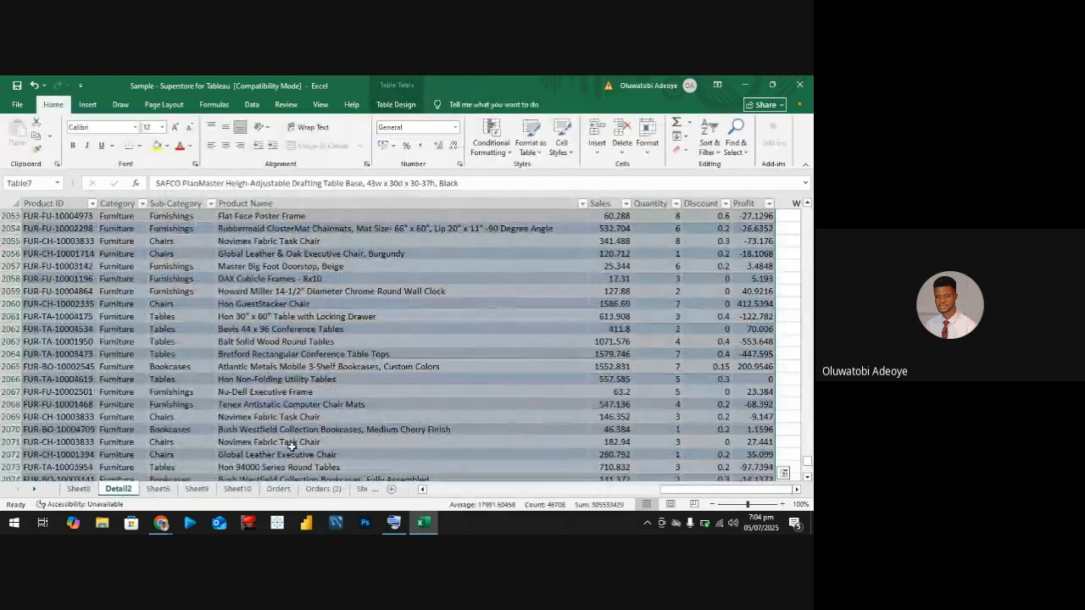
pyautogui.click(237, 488)
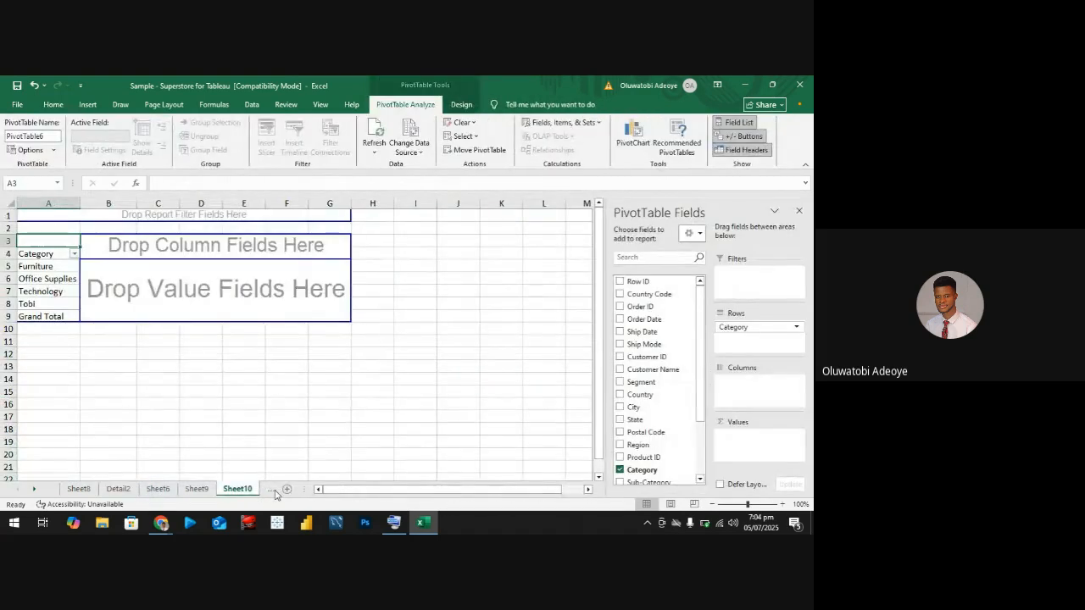
pyautogui.scroll(-2, 670, 423)
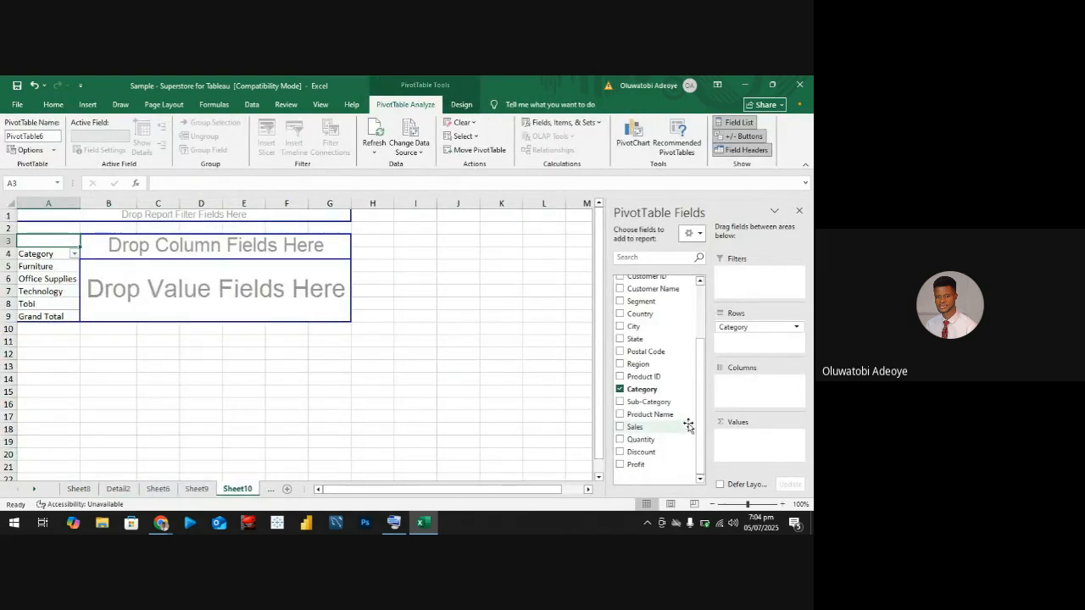
pyautogui.click(619, 426)
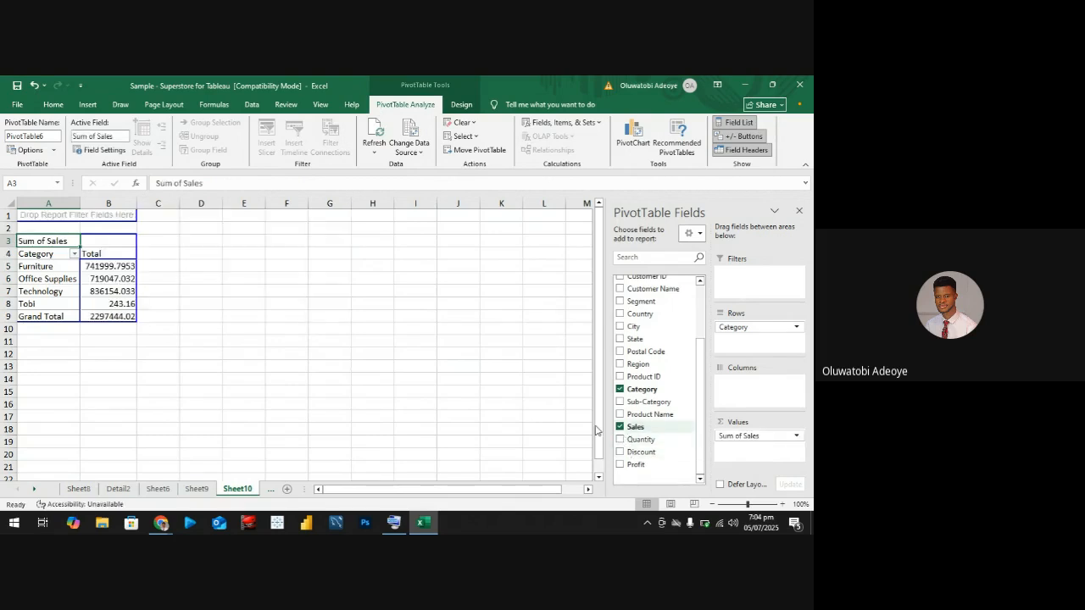
# Show the Sum of Sales values in Sheet10's pivot table as % of Grand Total
pyautogui.click(404, 333)
pyautogui.click(126, 270)
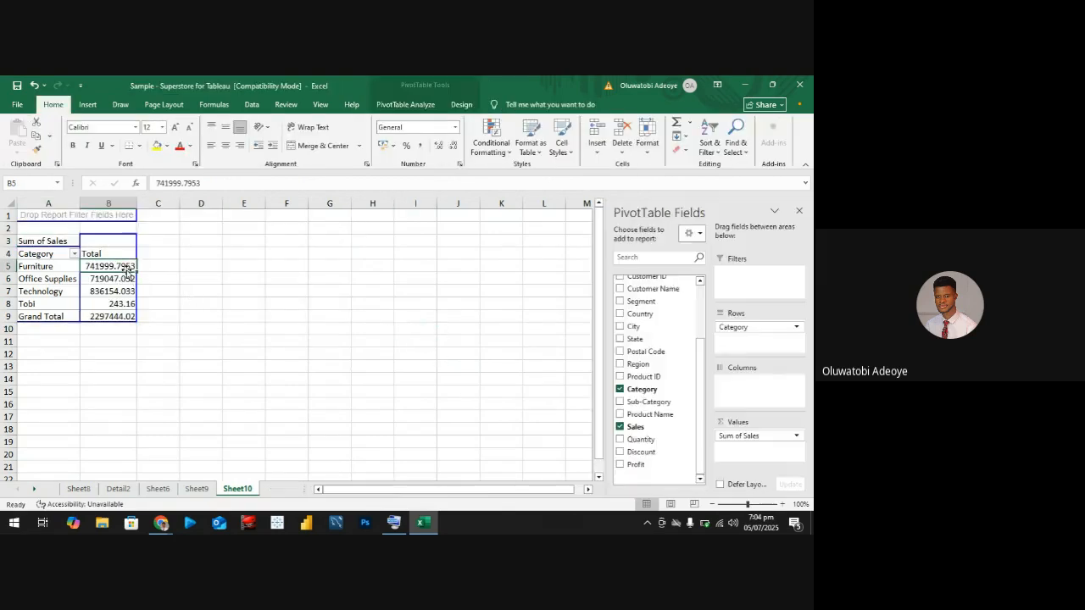
pyautogui.rightClick(126, 264)
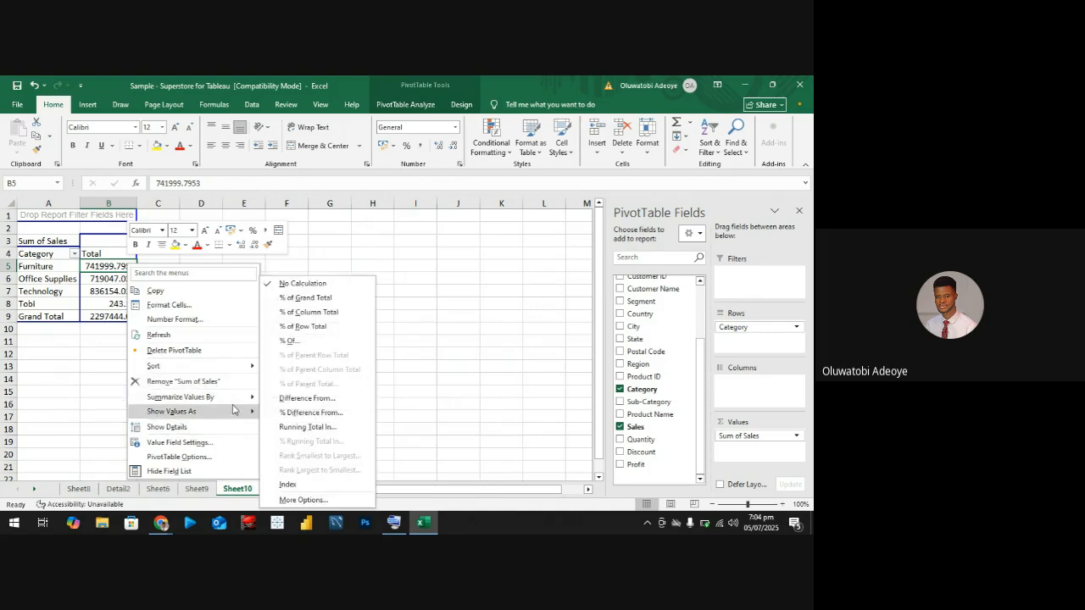
pyautogui.moveTo(237, 414)
pyautogui.click(301, 297)
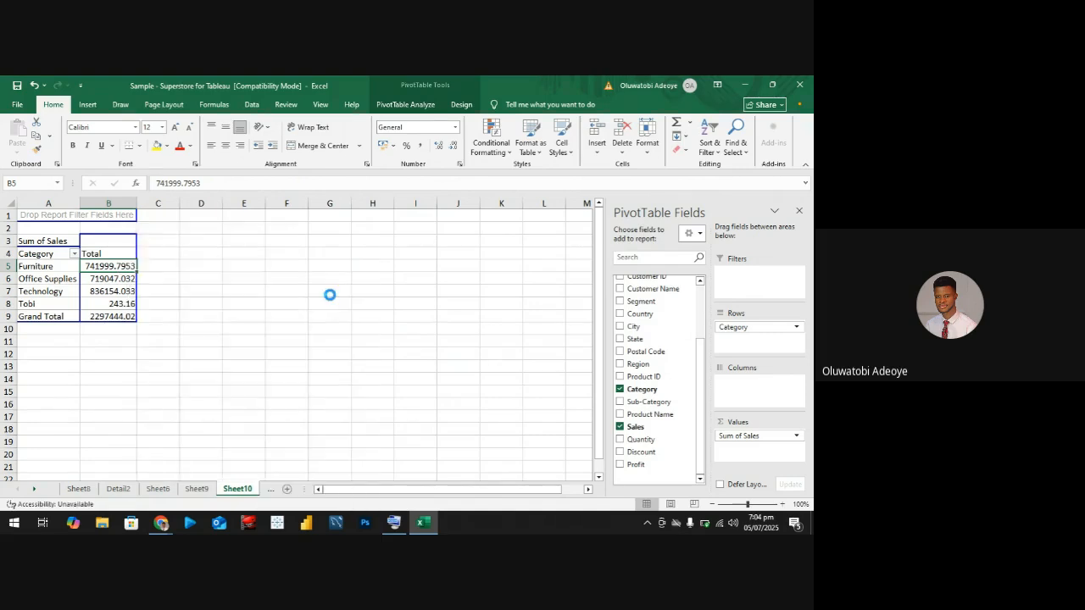
# Insert a pie PivotChart from the Category sales pivot table on Sheet10
pyautogui.click(194, 315)
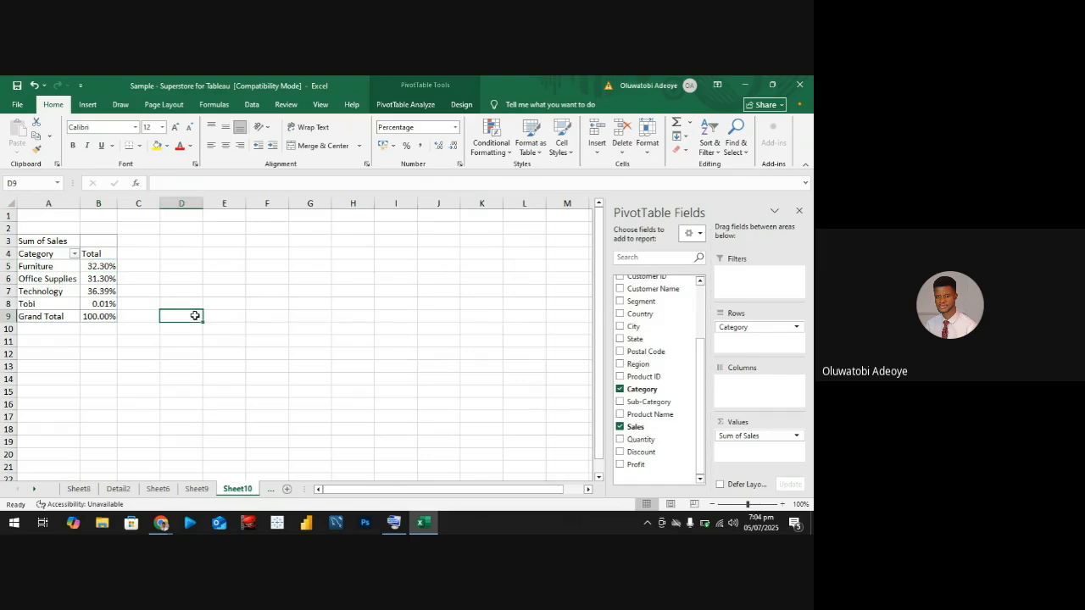
pyautogui.click(85, 277)
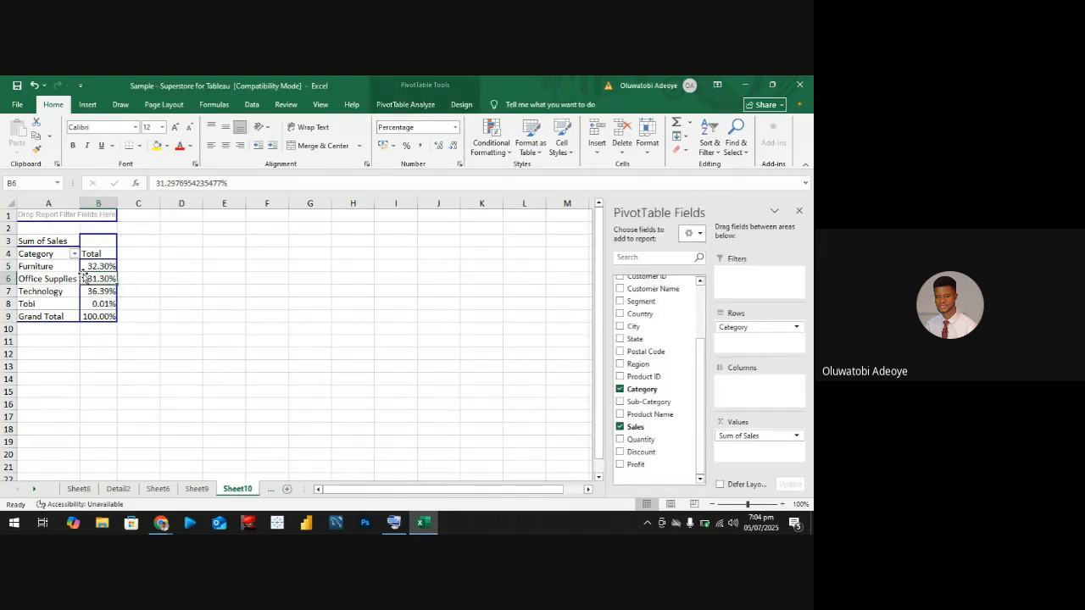
pyautogui.click(415, 106)
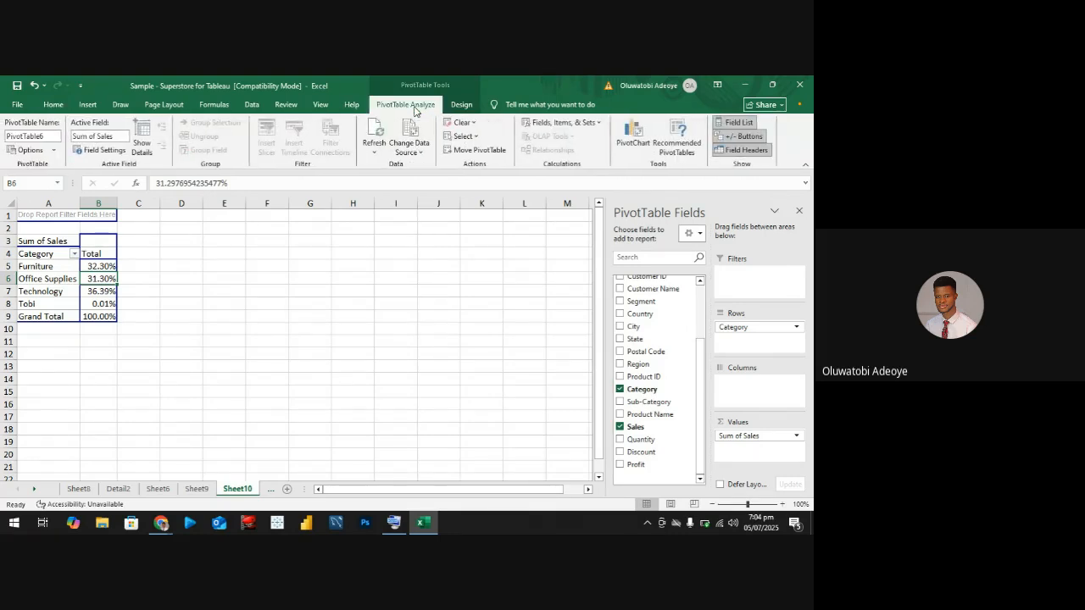
pyautogui.click(600, 126)
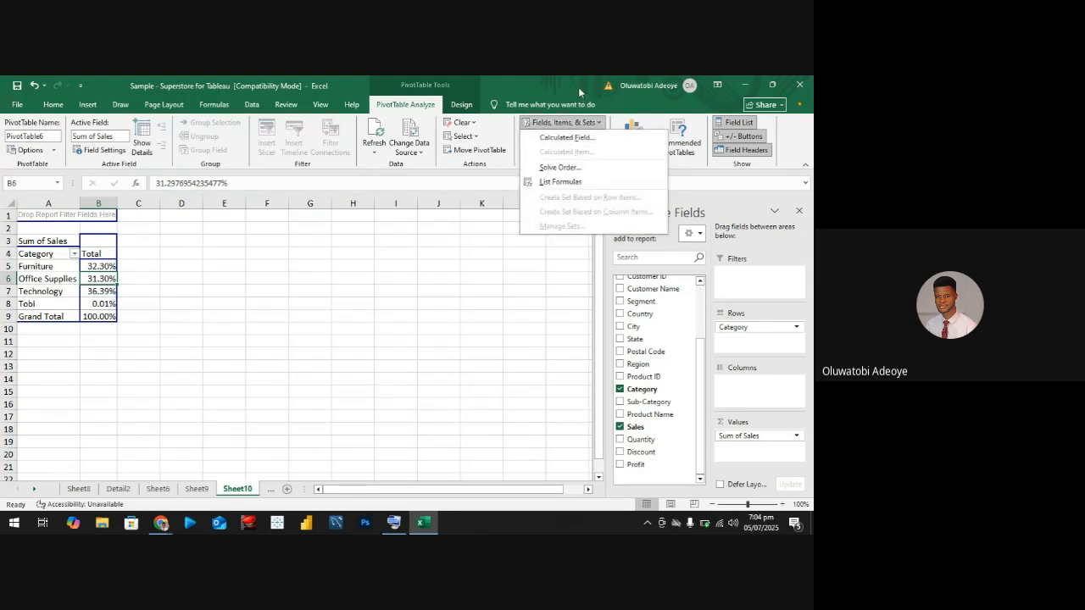
pyautogui.click(579, 92)
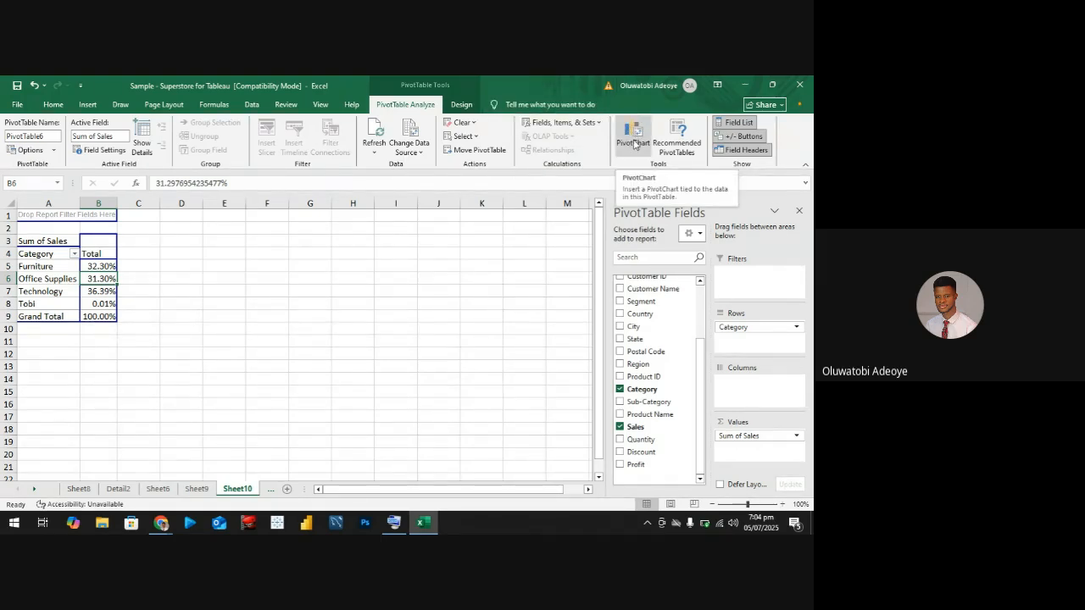
pyautogui.click(633, 145)
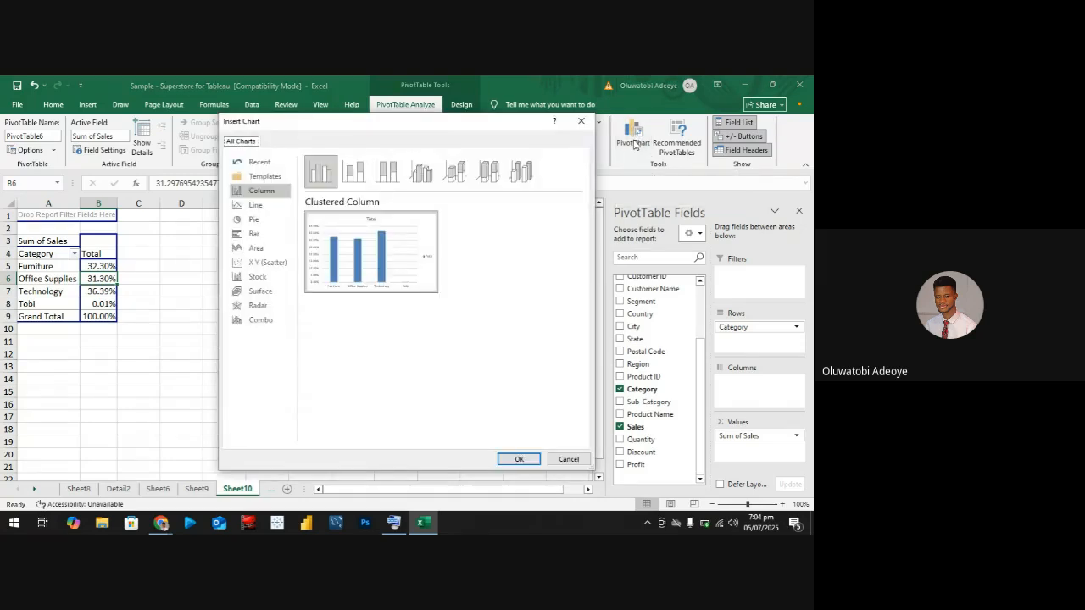
pyautogui.click(254, 221)
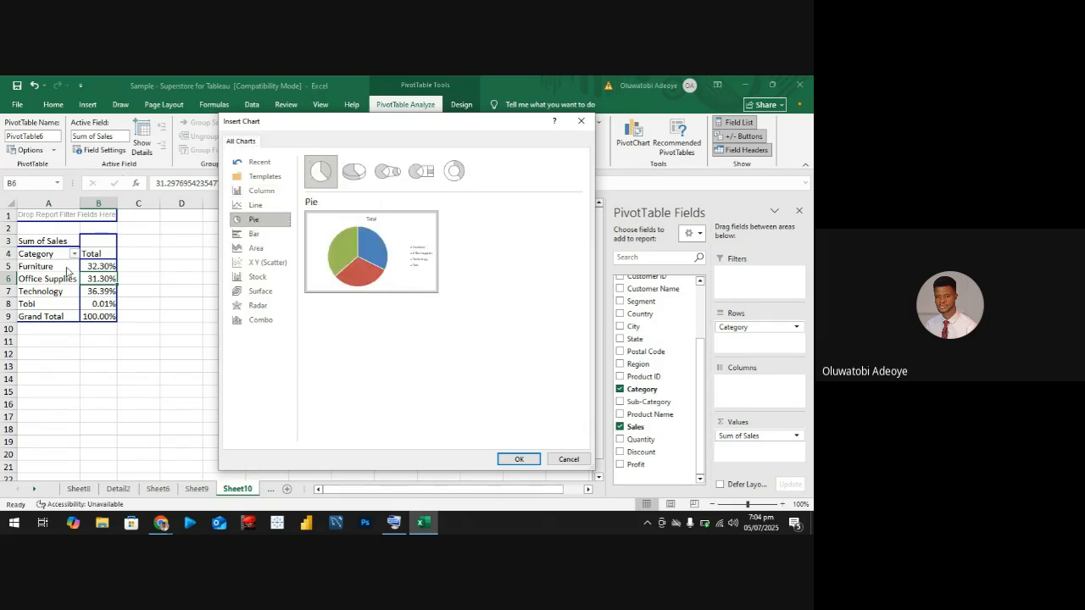
pyautogui.click(516, 458)
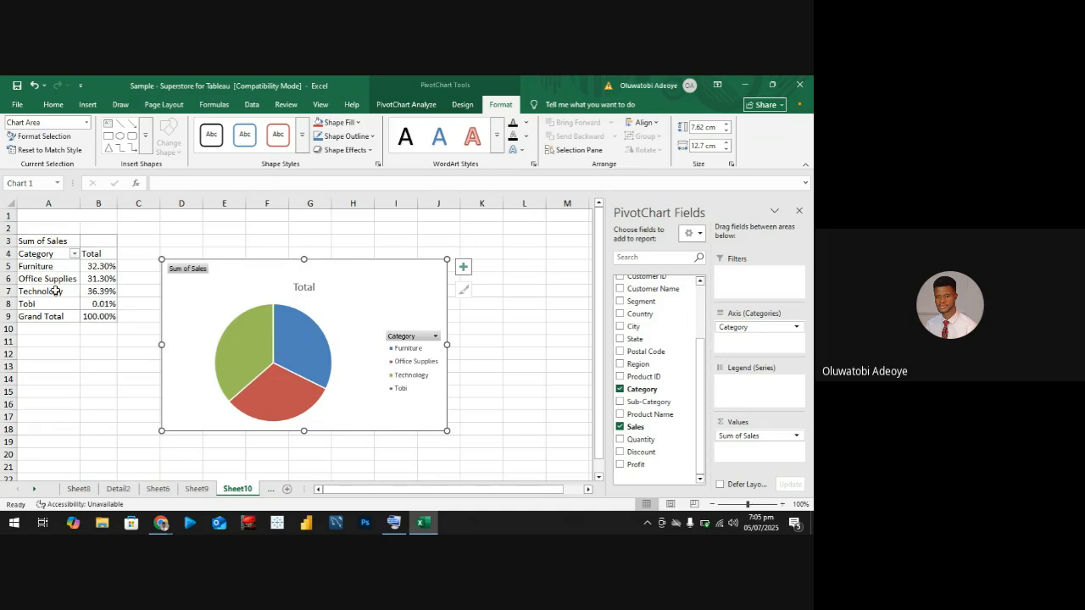
# Delete the pie PivotChart and remove Category and Sales from Sheet10's pivot table
pyautogui.click(327, 308)
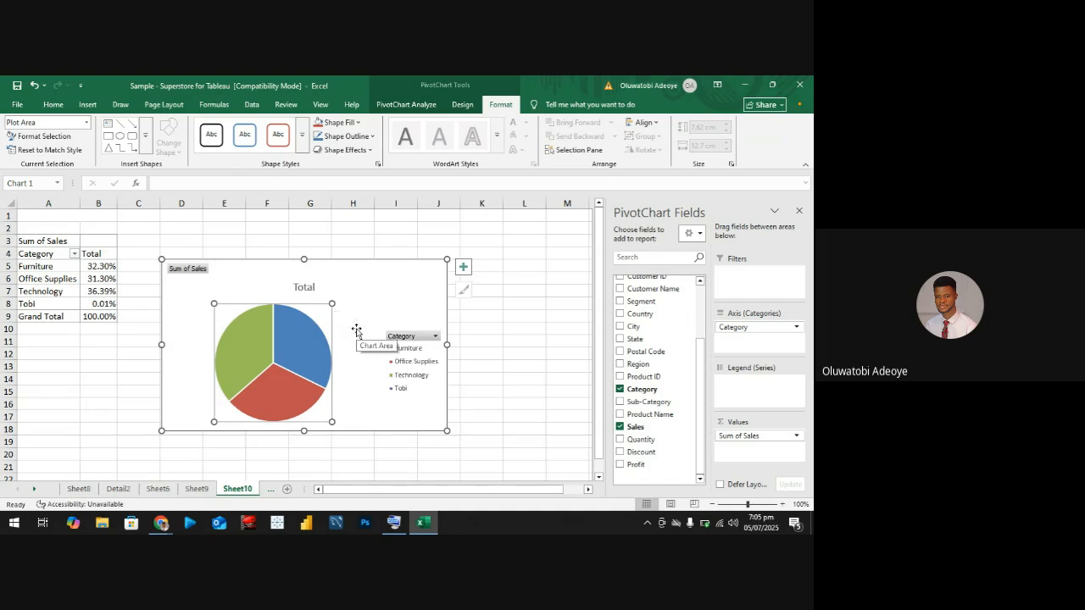
pyautogui.click(409, 287)
pyautogui.press('Delete')
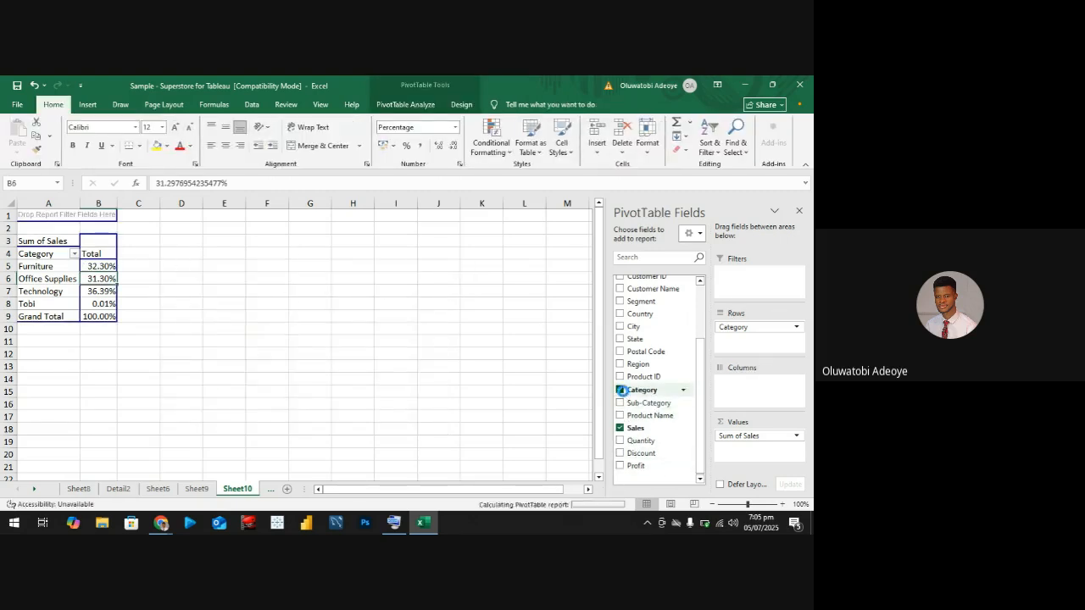
pyautogui.click(620, 389)
pyautogui.click(619, 427)
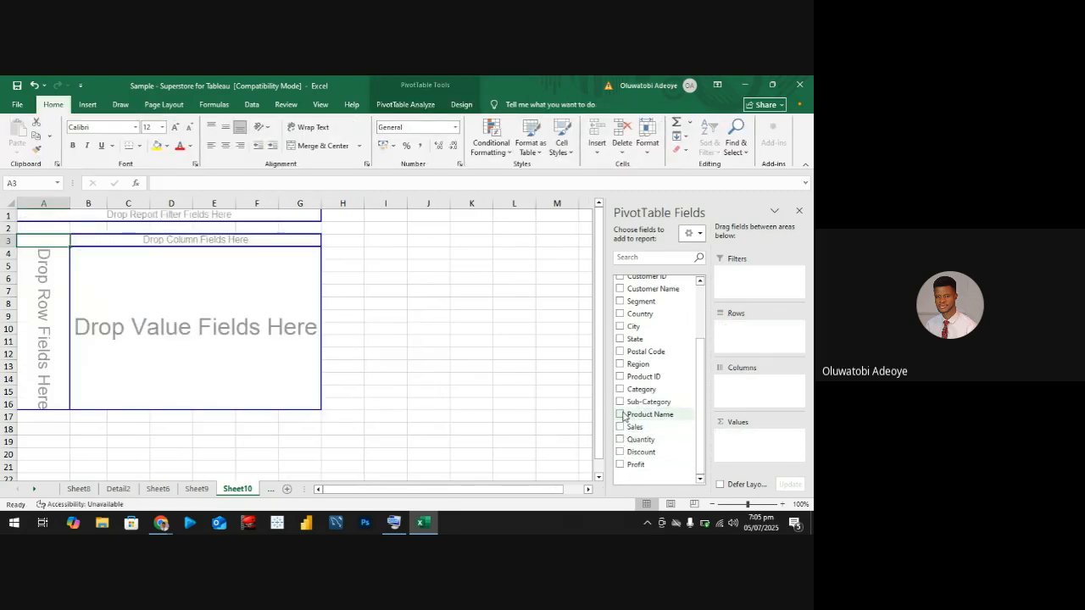
# Try Product Name, Category and City in turn as the pivot table's row field, removing each one
pyautogui.click(620, 414)
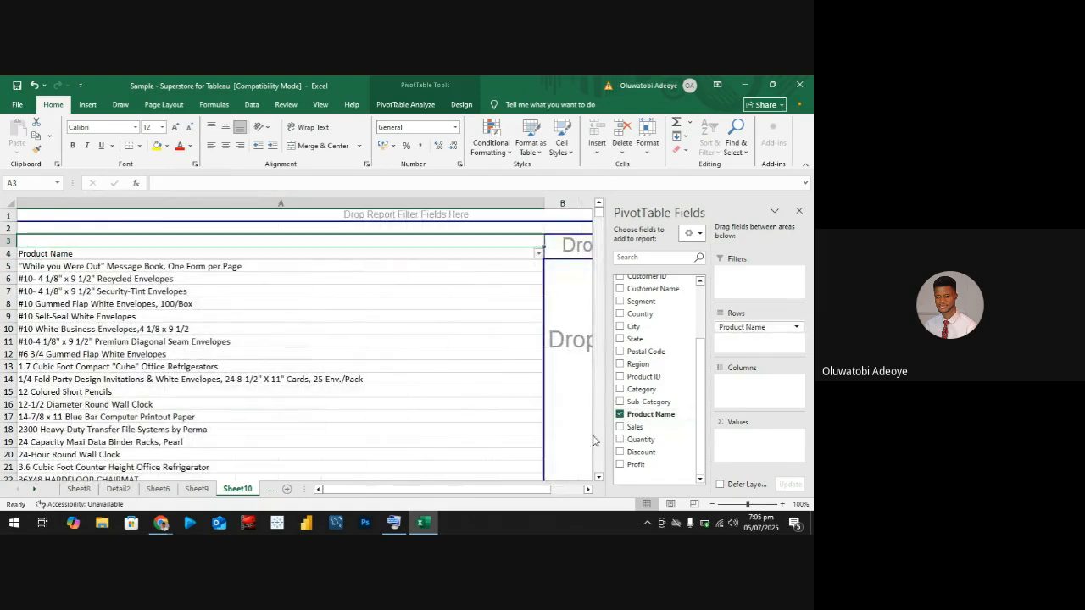
pyautogui.click(619, 414)
pyautogui.click(619, 389)
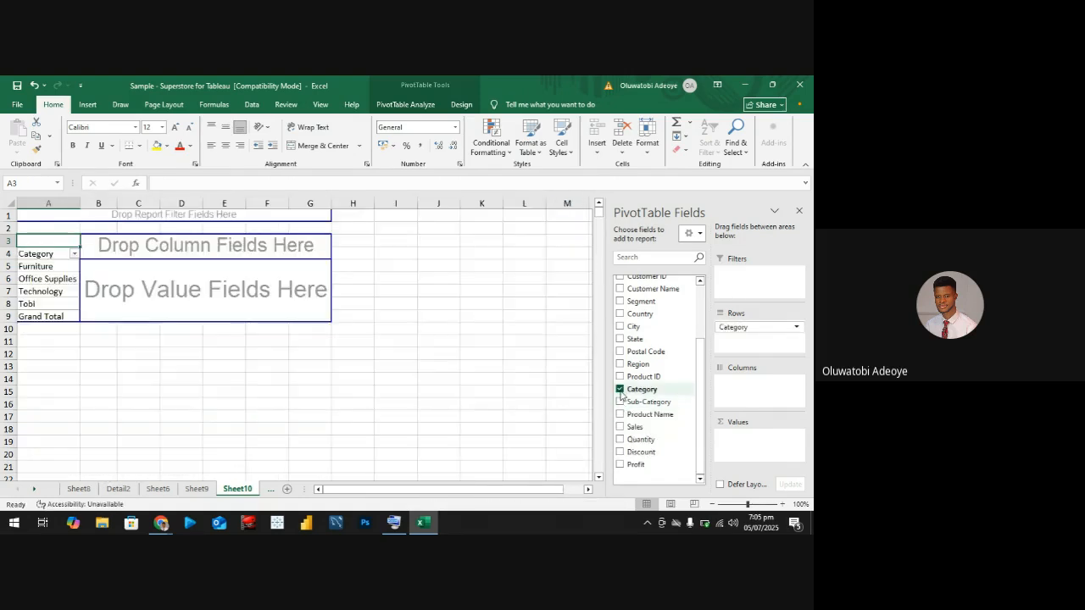
pyautogui.click(620, 391)
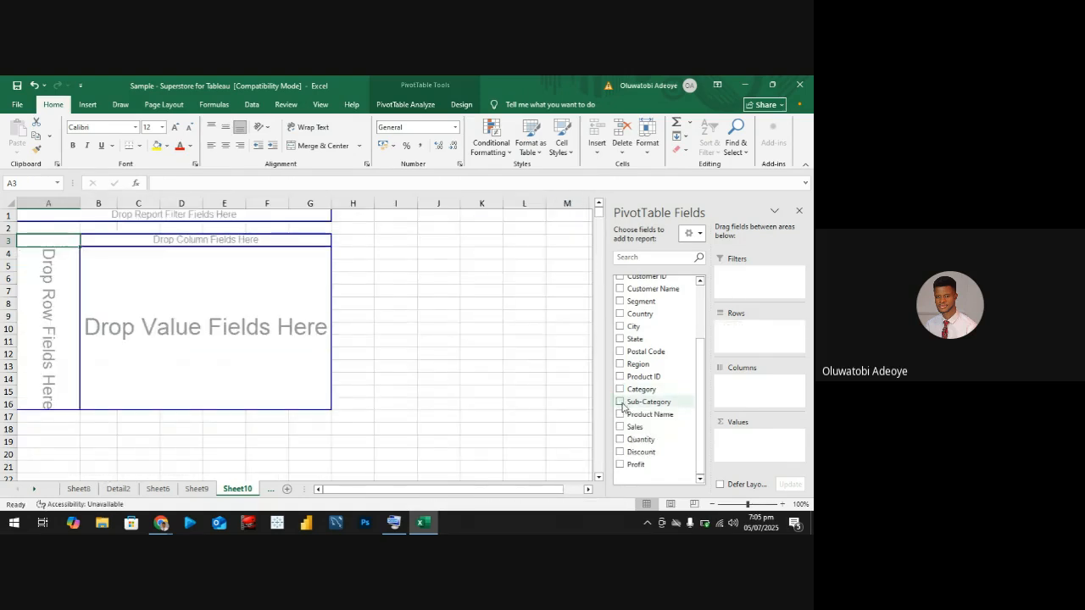
pyautogui.click(619, 325)
pyautogui.click(620, 326)
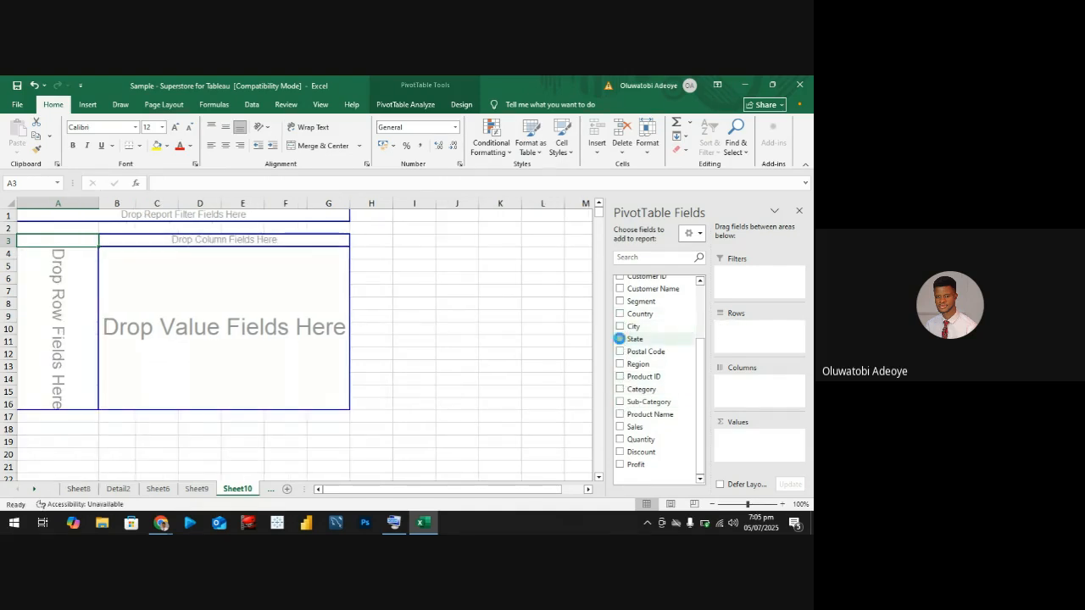
# Add State to the rows and Sales to the values of Sheet10's pivot table
pyautogui.click(619, 338)
pyautogui.scroll(-14, 358, 344)
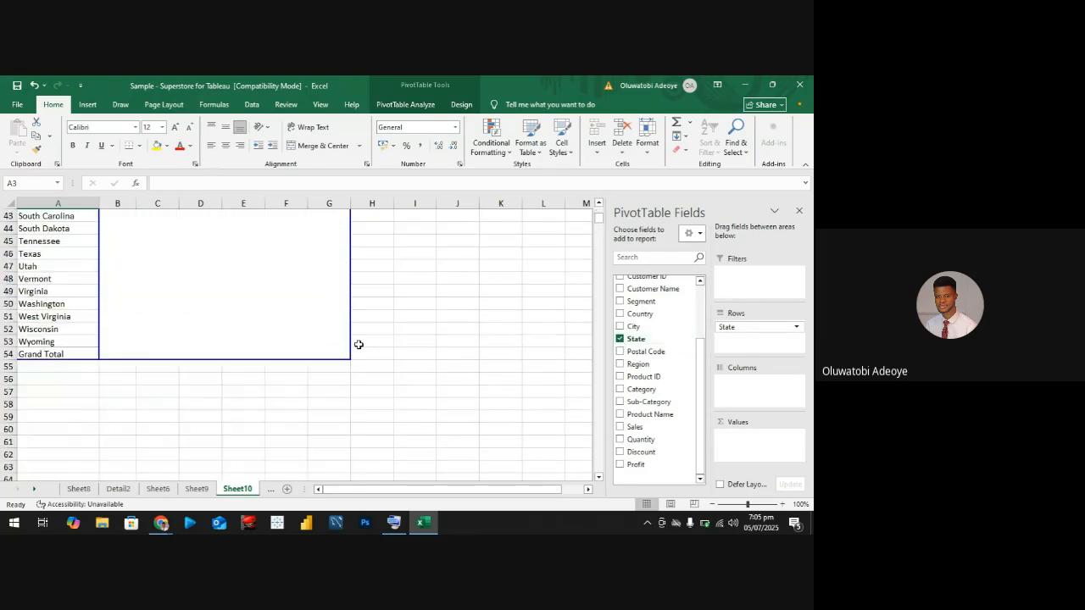
pyautogui.scroll(-4, 359, 344)
pyautogui.scroll(11, 358, 344)
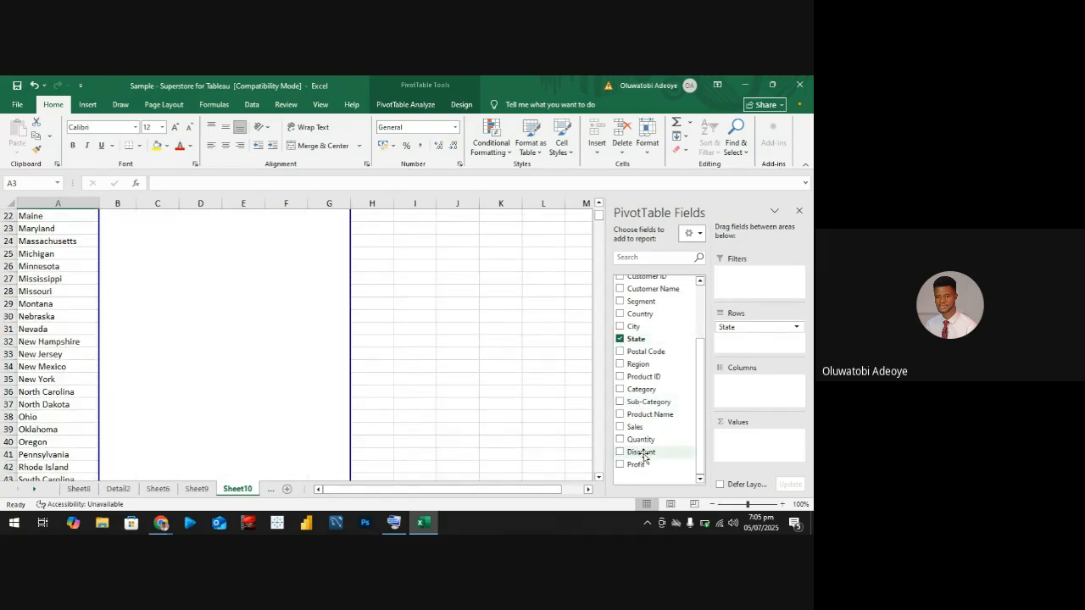
pyautogui.click(619, 426)
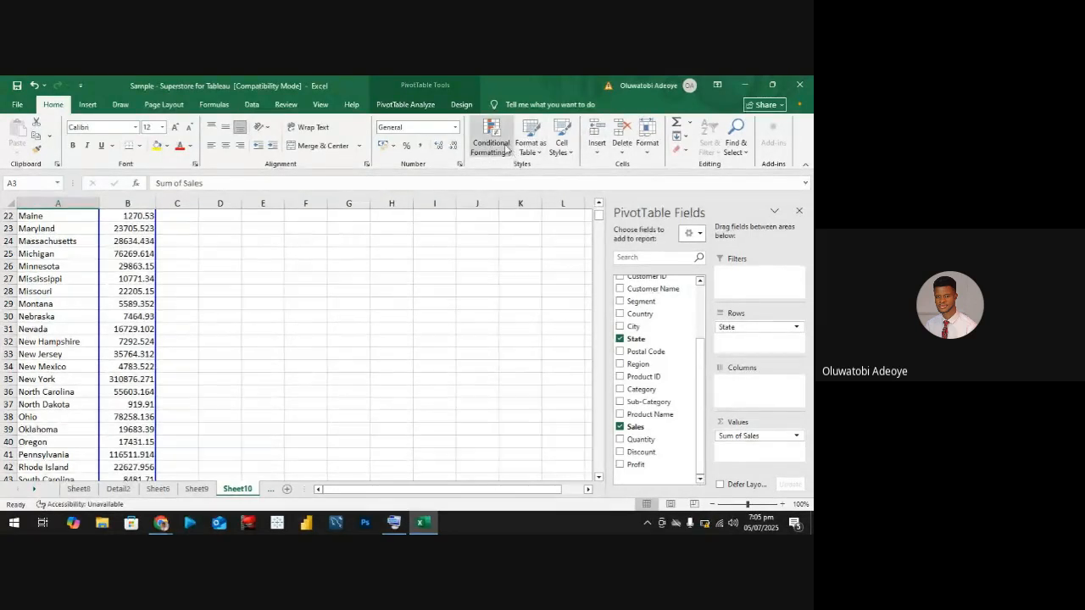
# Preview the pie and column chart types, and insert a Clustered Column PivotChart of sales by state
pyautogui.click(390, 109)
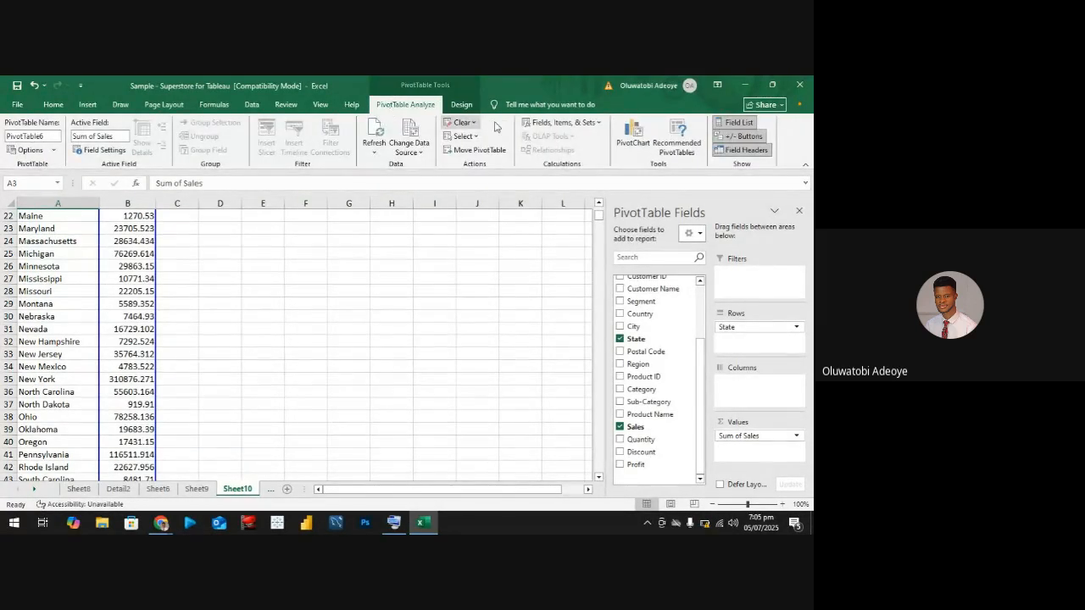
pyautogui.click(634, 138)
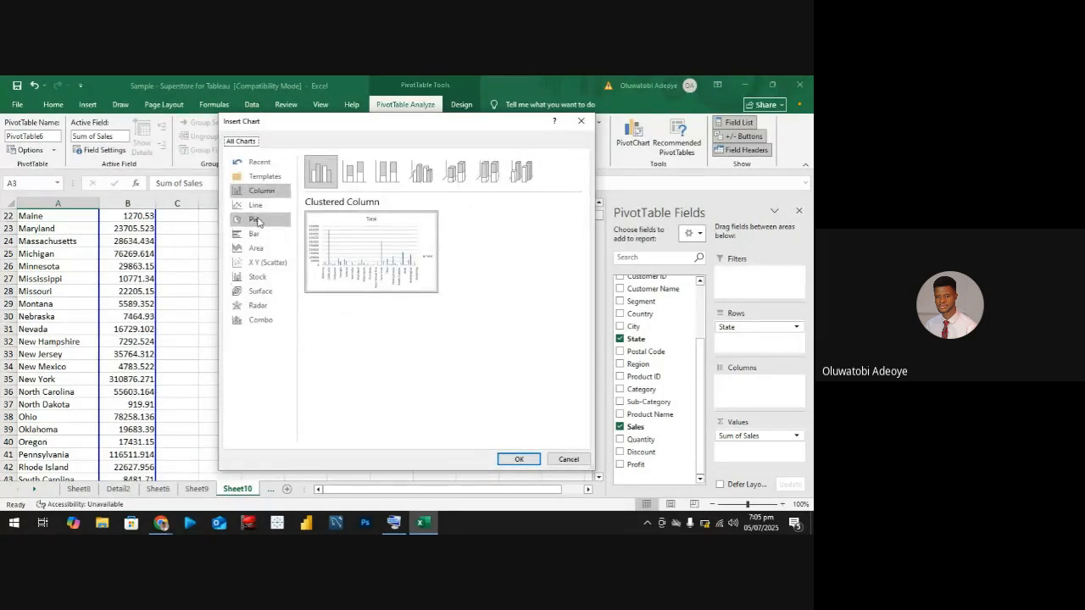
pyautogui.click(256, 221)
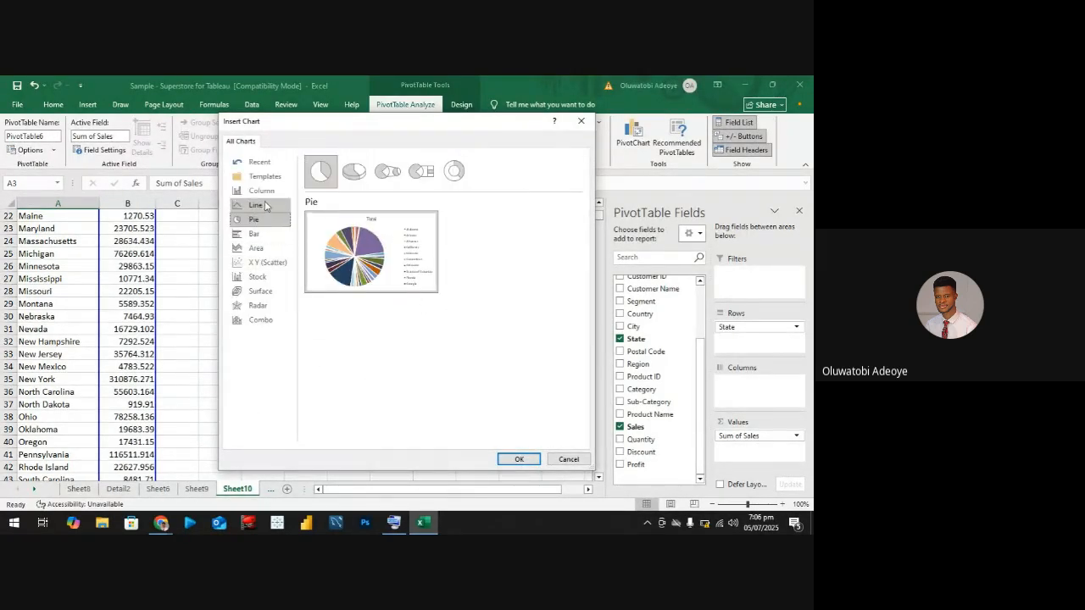
pyautogui.click(265, 195)
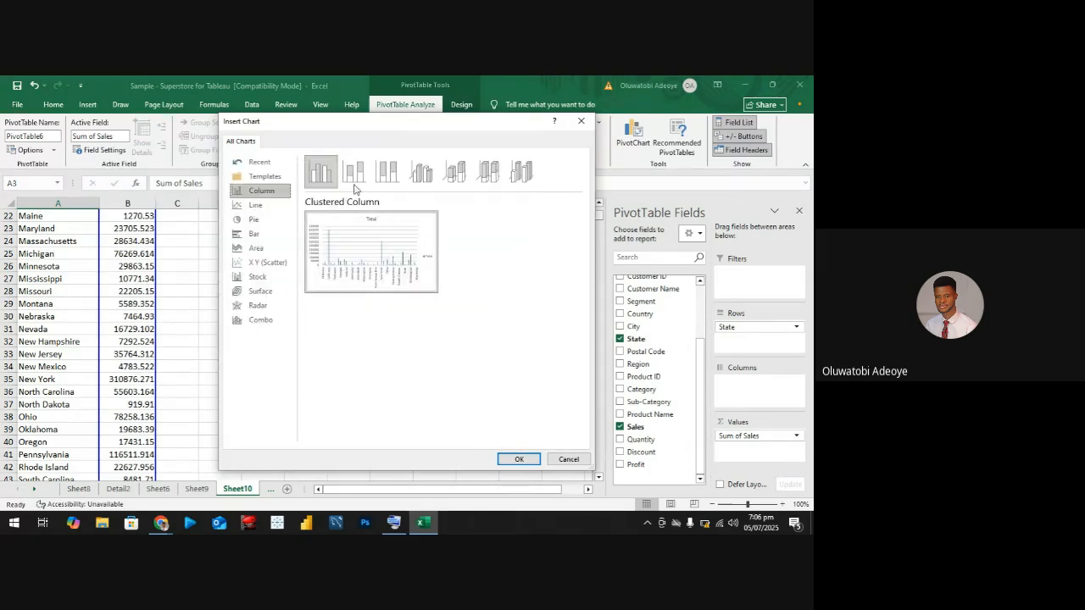
pyautogui.click(354, 178)
pyautogui.click(388, 177)
pyautogui.click(414, 182)
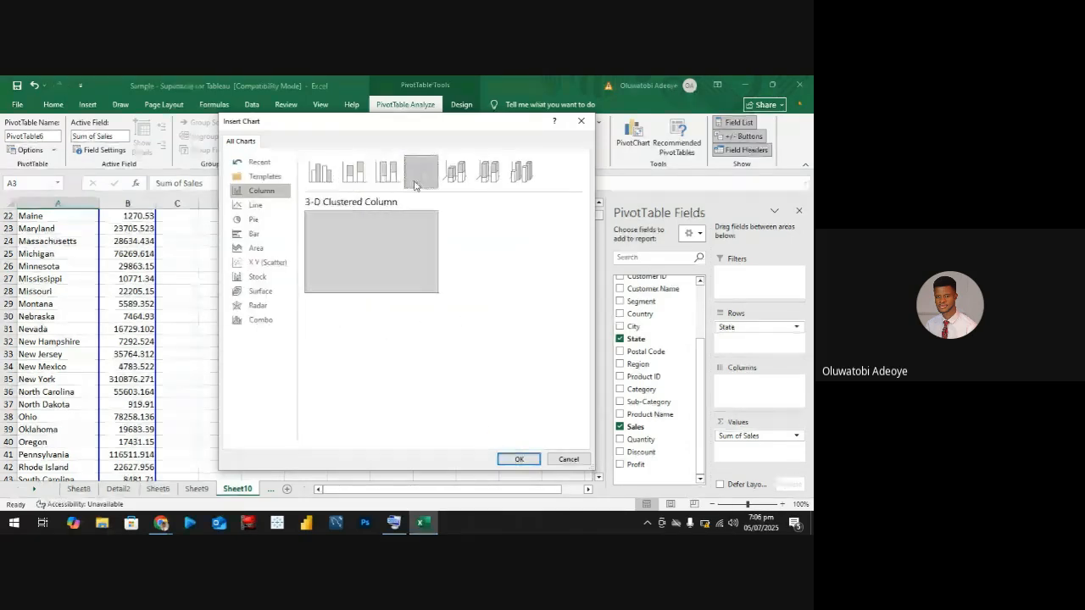
pyautogui.click(320, 172)
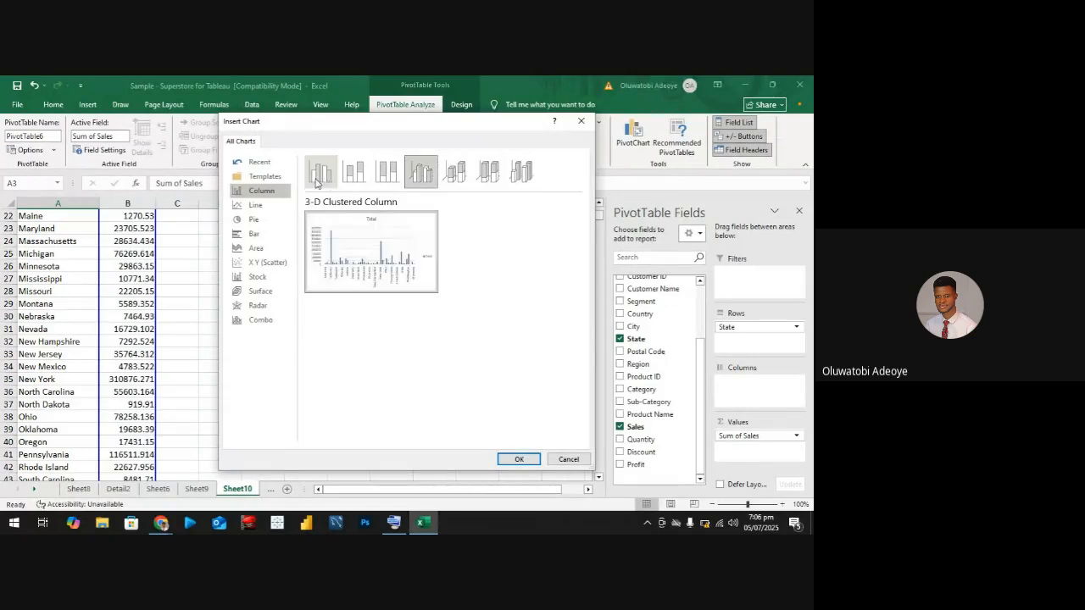
pyautogui.click(515, 460)
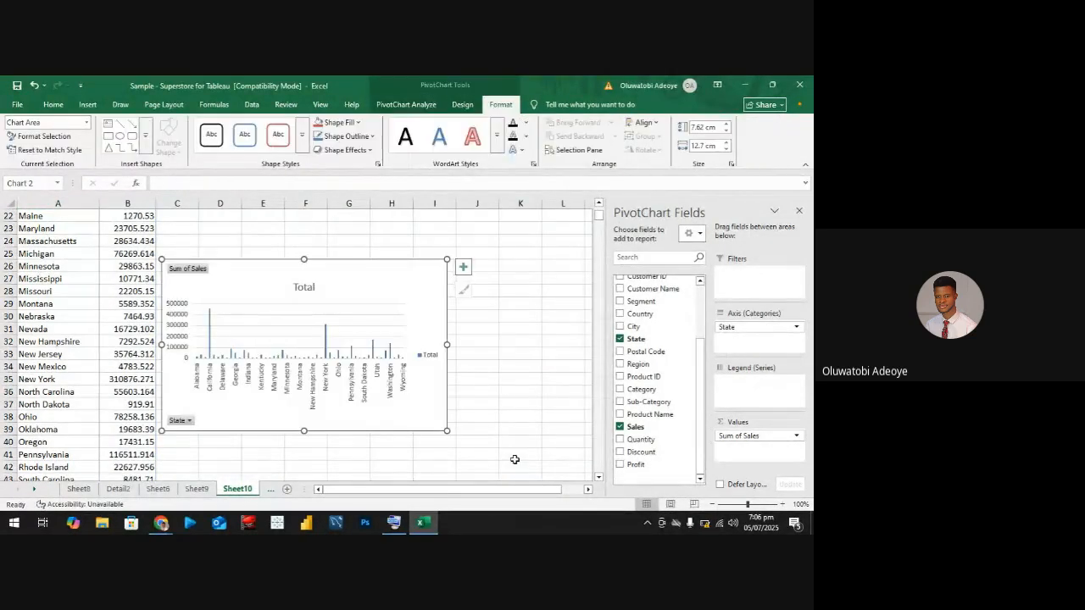
# Move the column PivotChart slightly farther from the pivot table and try to delete its major gridlines
pyautogui.moveTo(271, 265); pyautogui.dragTo(327, 256)
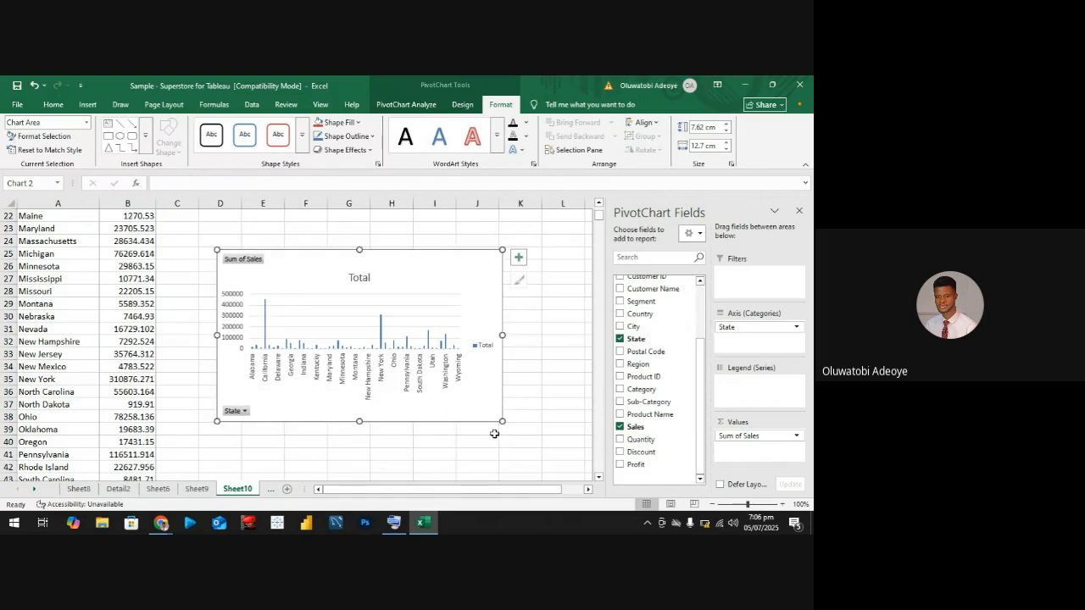
pyautogui.click(518, 259)
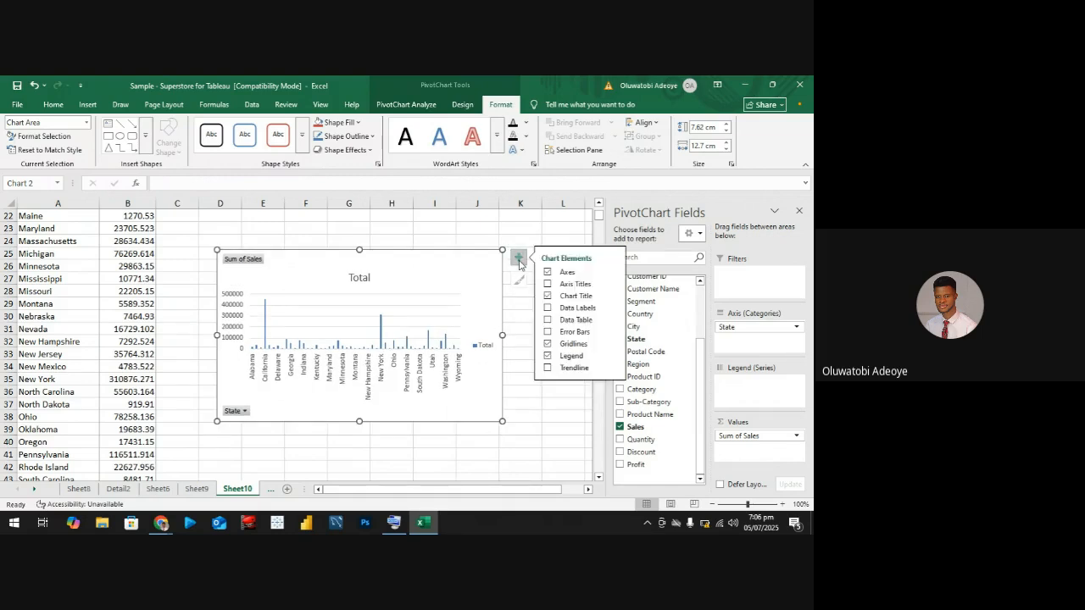
pyautogui.click(518, 258)
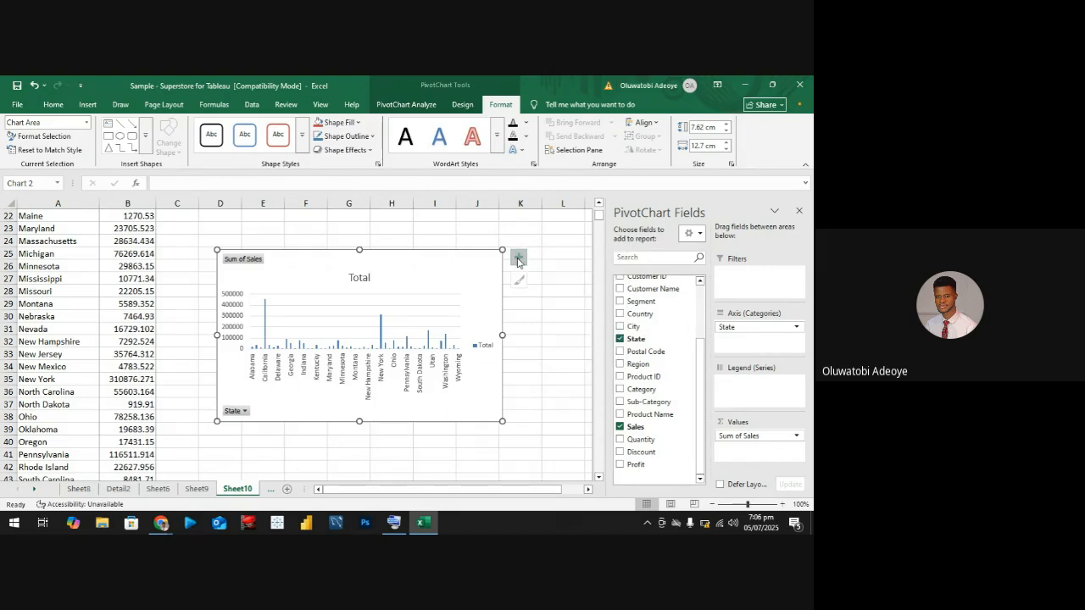
pyautogui.click(422, 336)
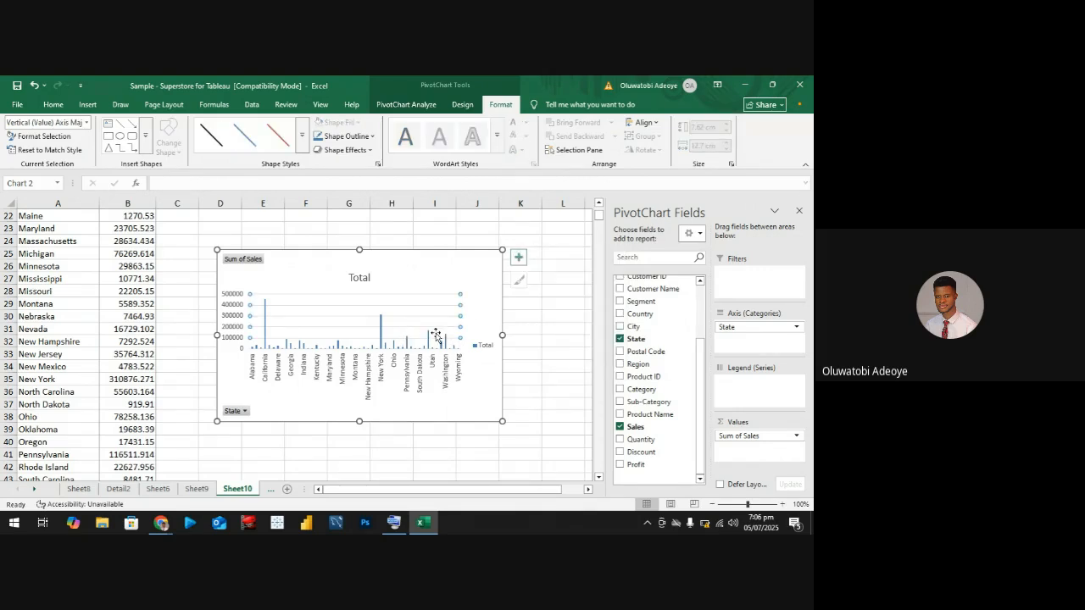
pyautogui.press('Delete')
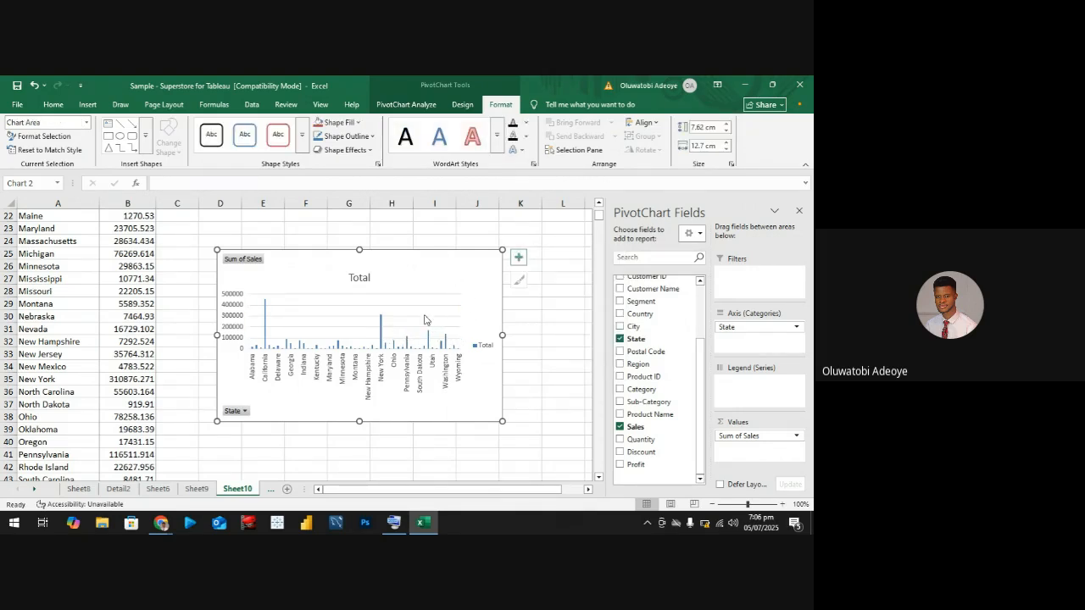
# Examine the fill, border, effects and alignment options for the column PivotChart's title, and close the chart's field list
pyautogui.click(250, 260)
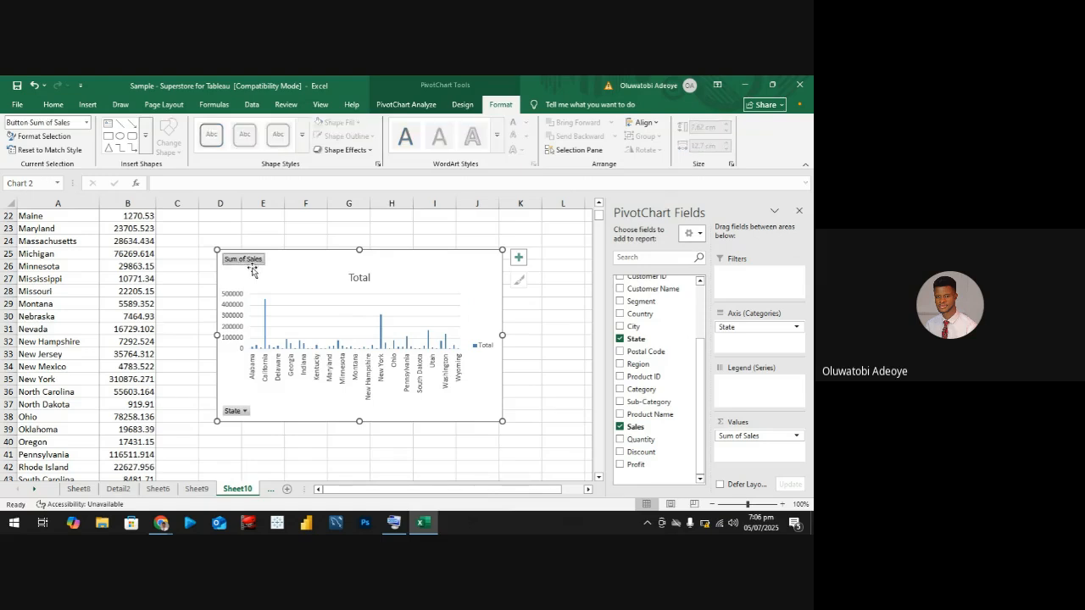
pyautogui.click(360, 279)
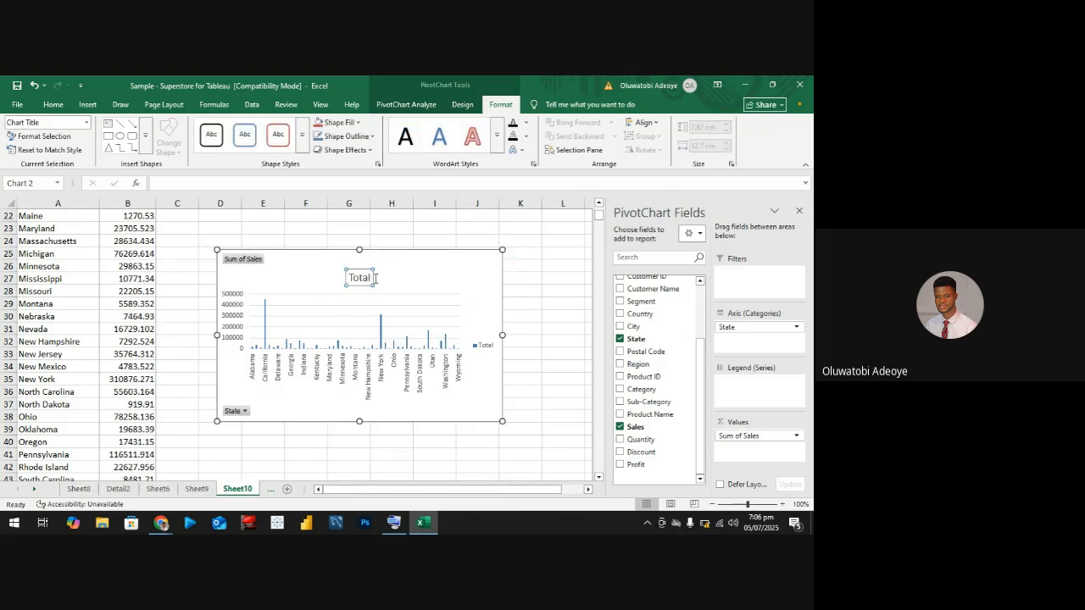
pyautogui.doubleClick(376, 278)
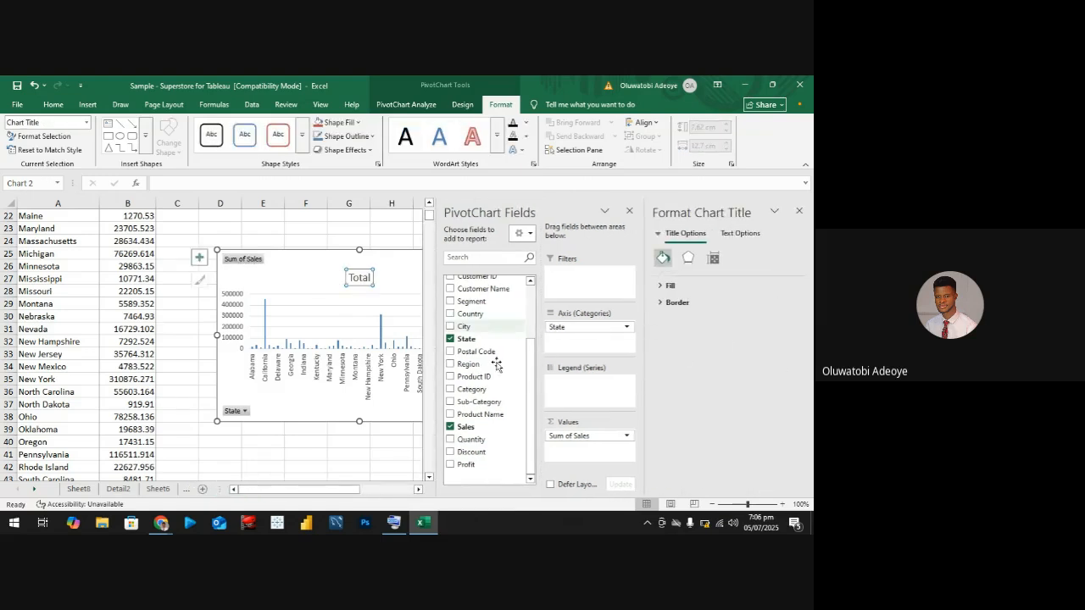
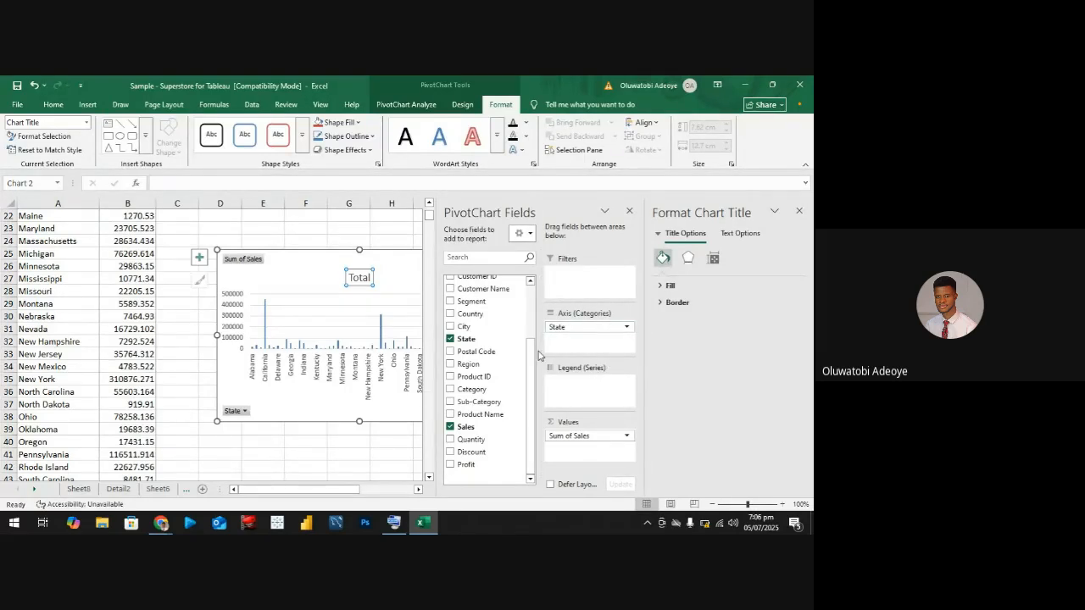
pyautogui.click(670, 287)
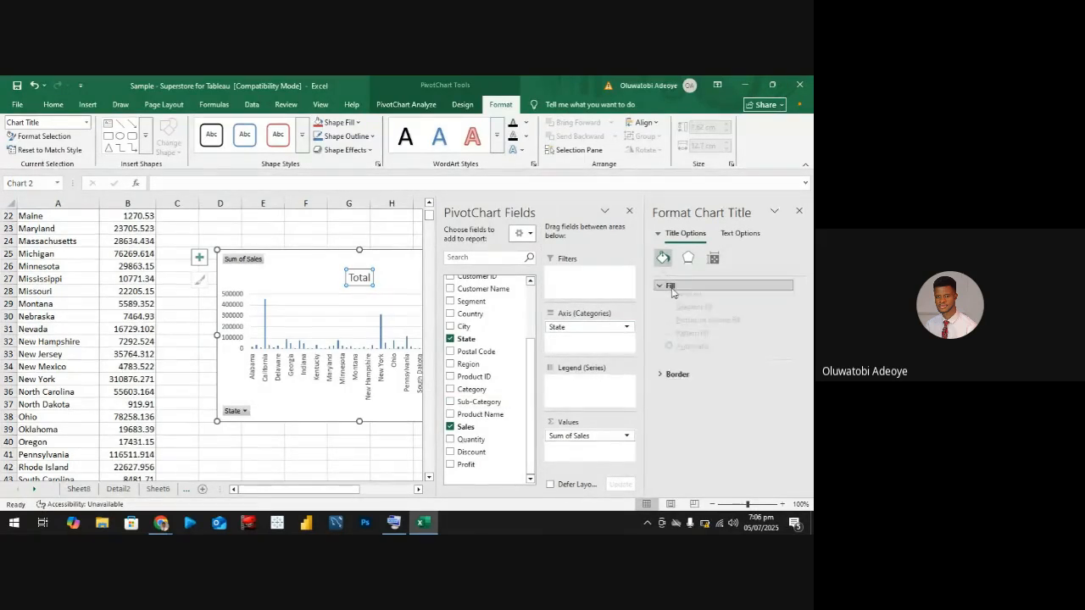
pyautogui.click(670, 287)
pyautogui.click(671, 303)
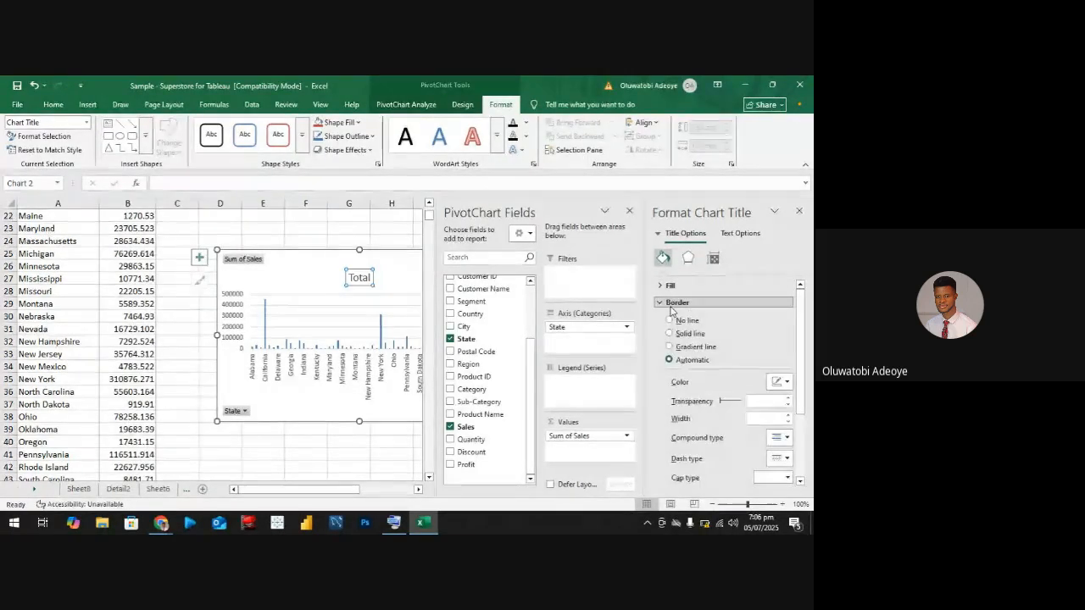
pyautogui.click(671, 305)
pyautogui.click(689, 259)
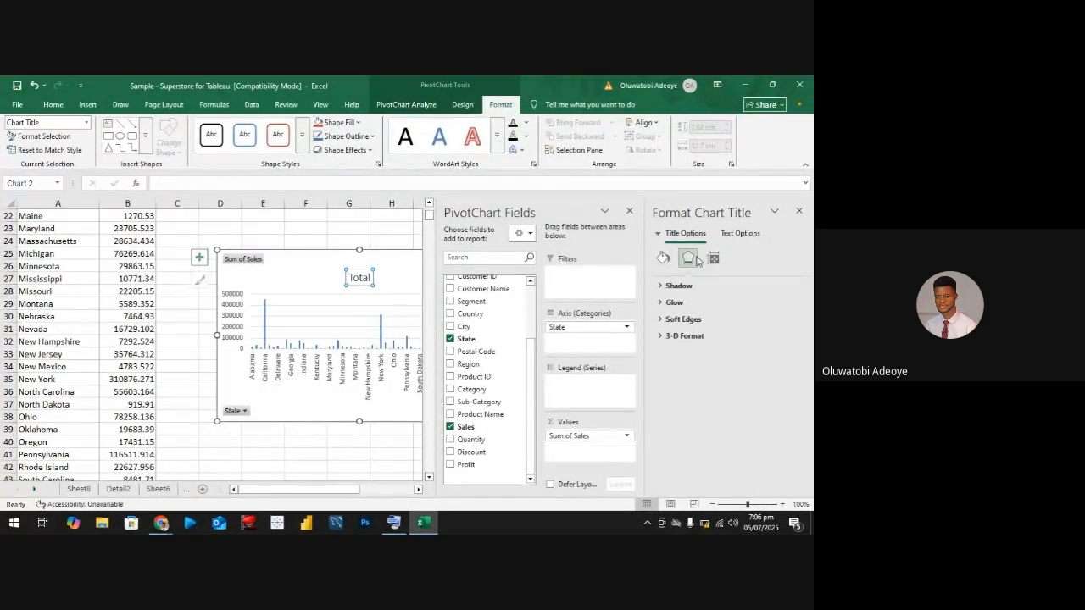
pyautogui.click(713, 258)
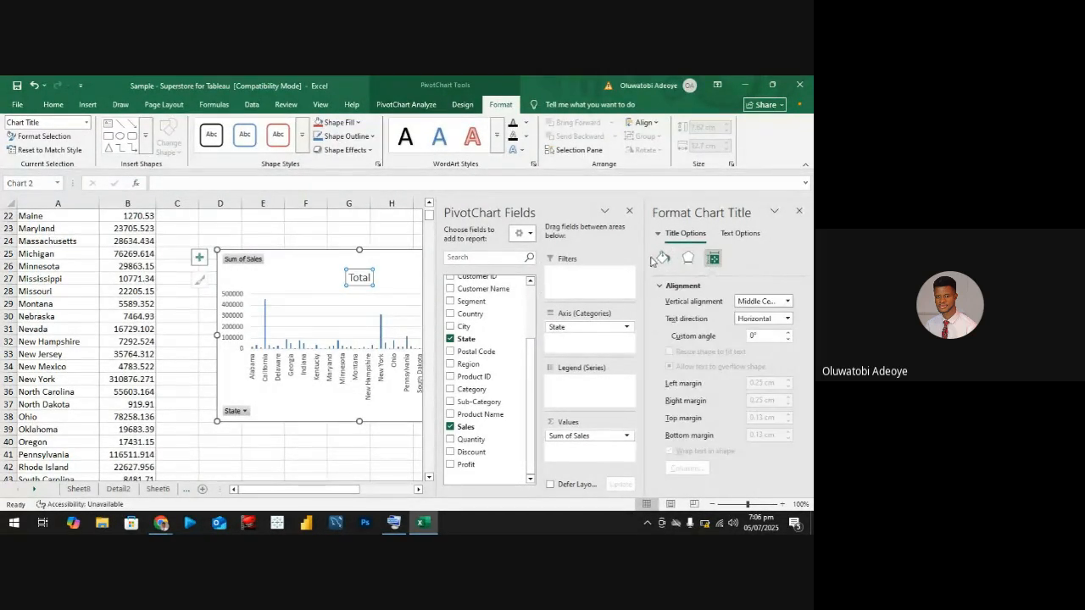
pyautogui.click(663, 257)
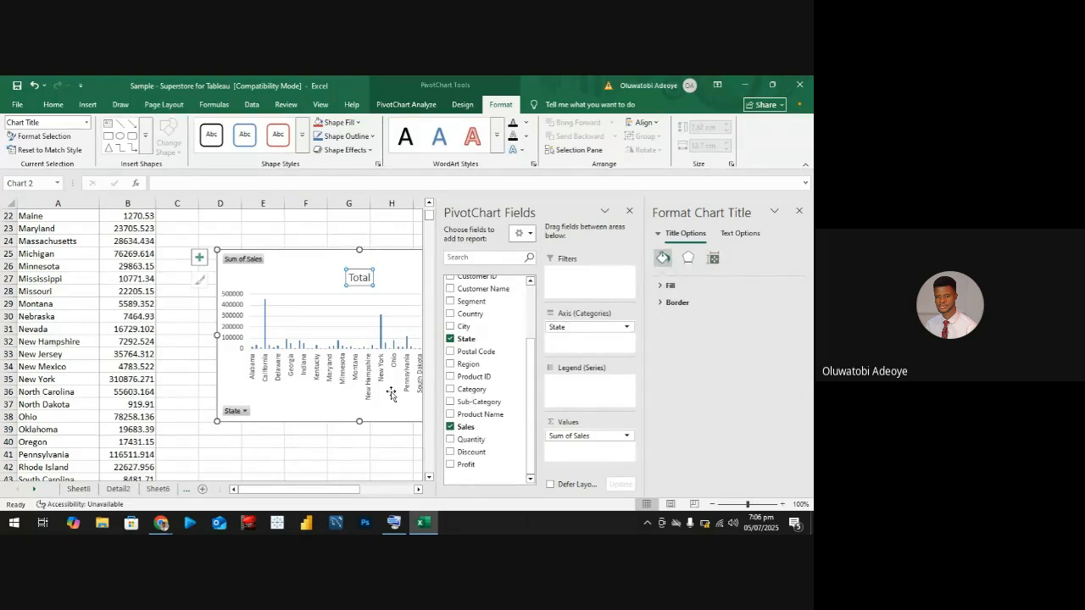
pyautogui.click(630, 211)
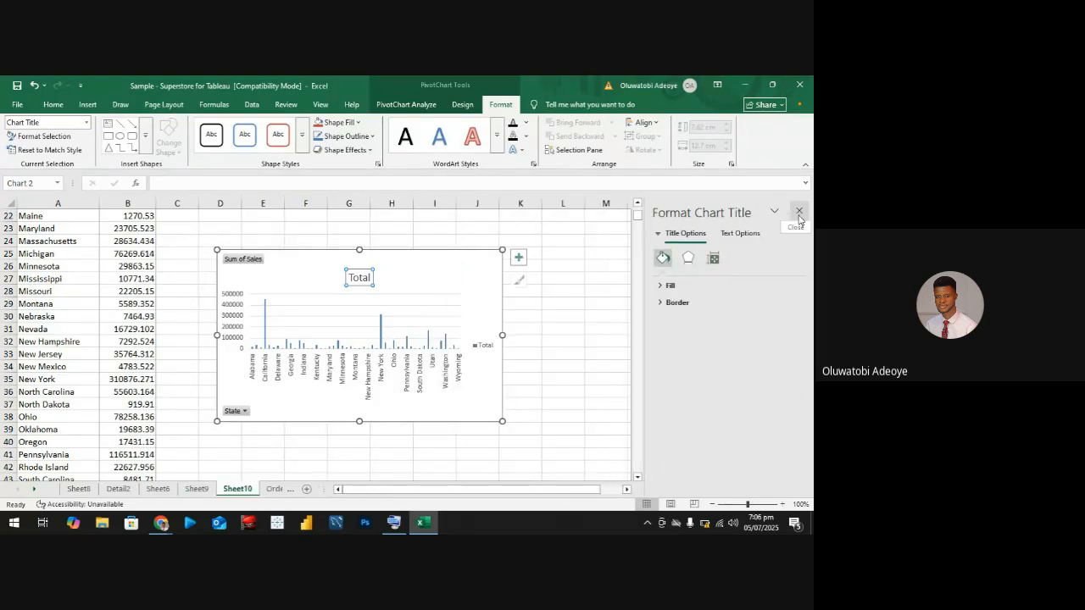
# Try a gradient and a solid text fill on the chart title, and review its text outline options
pyautogui.click(740, 233)
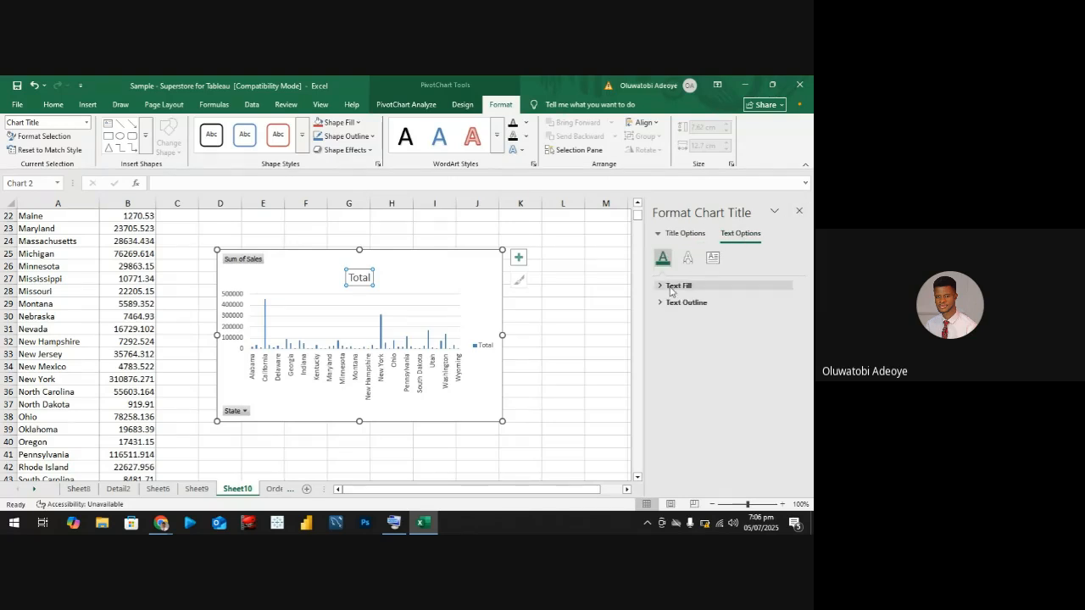
pyautogui.click(669, 287)
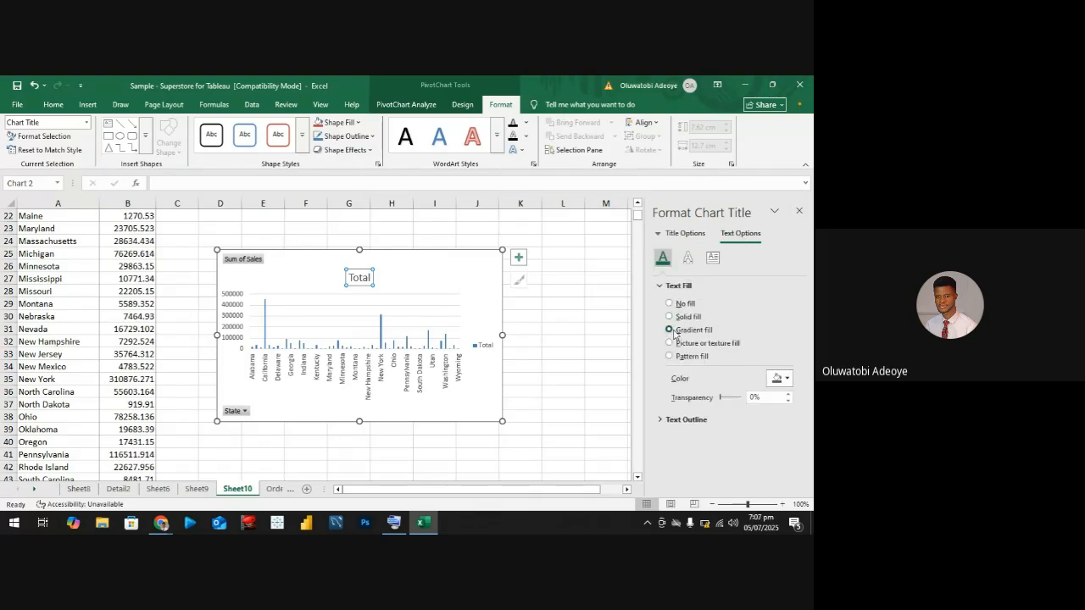
pyautogui.click(674, 331)
pyautogui.click(669, 316)
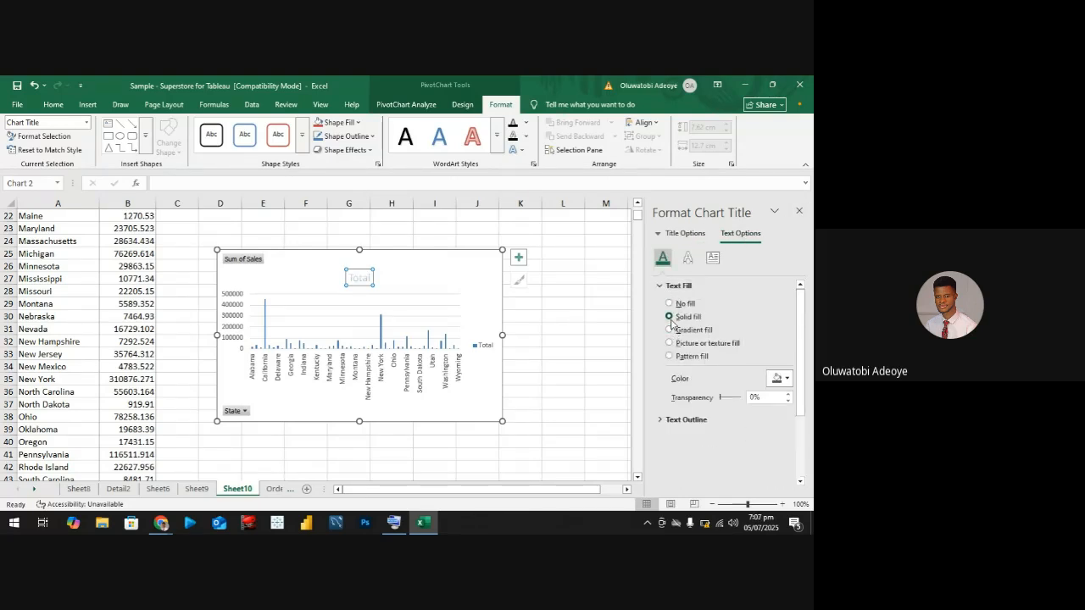
pyautogui.click(669, 285)
pyautogui.click(665, 303)
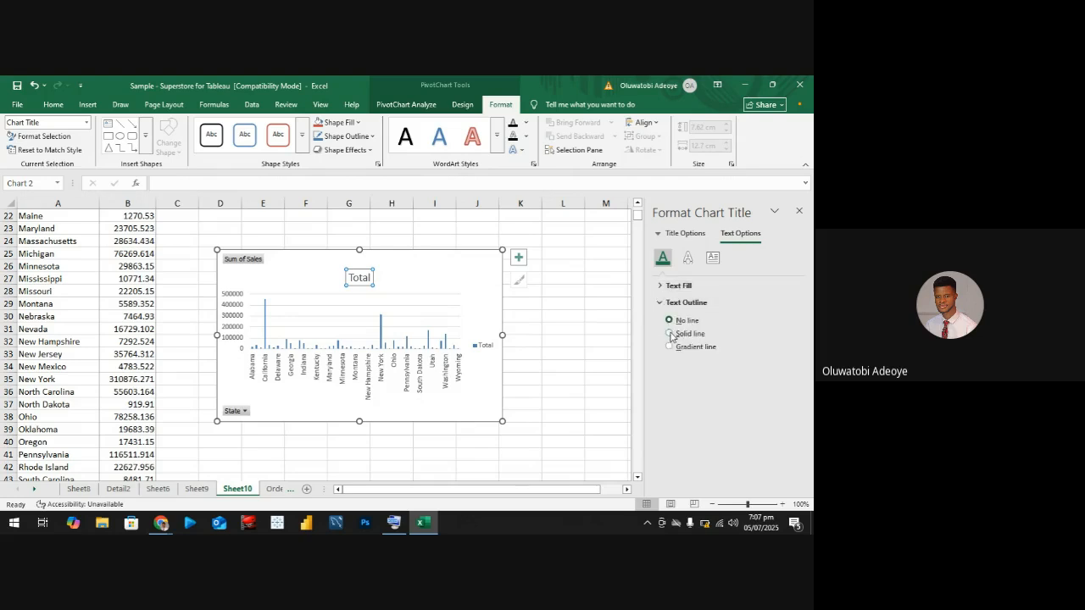
pyautogui.click(669, 302)
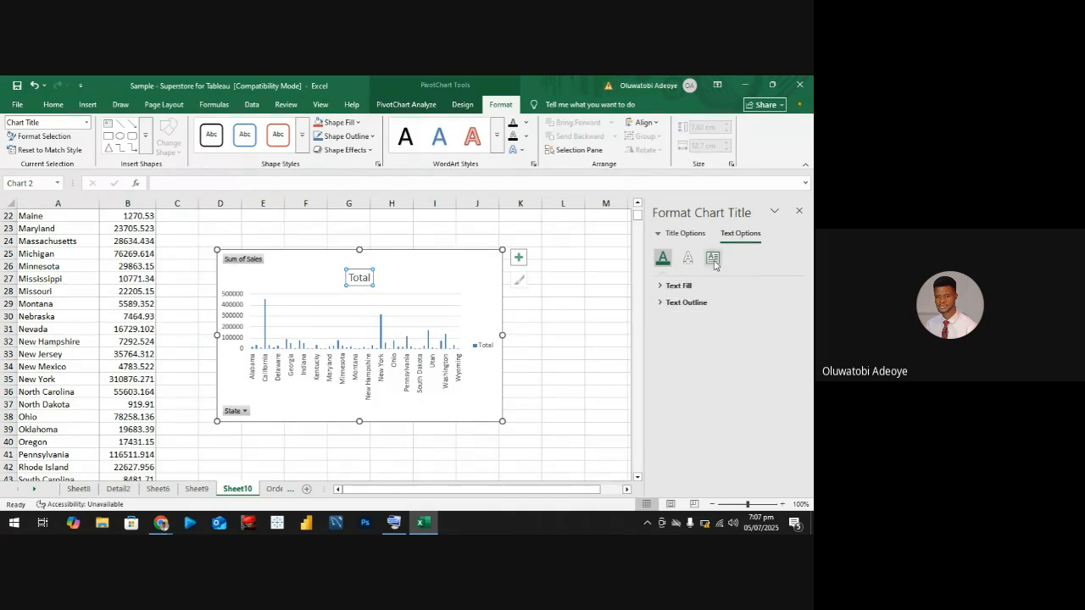
pyautogui.click(798, 210)
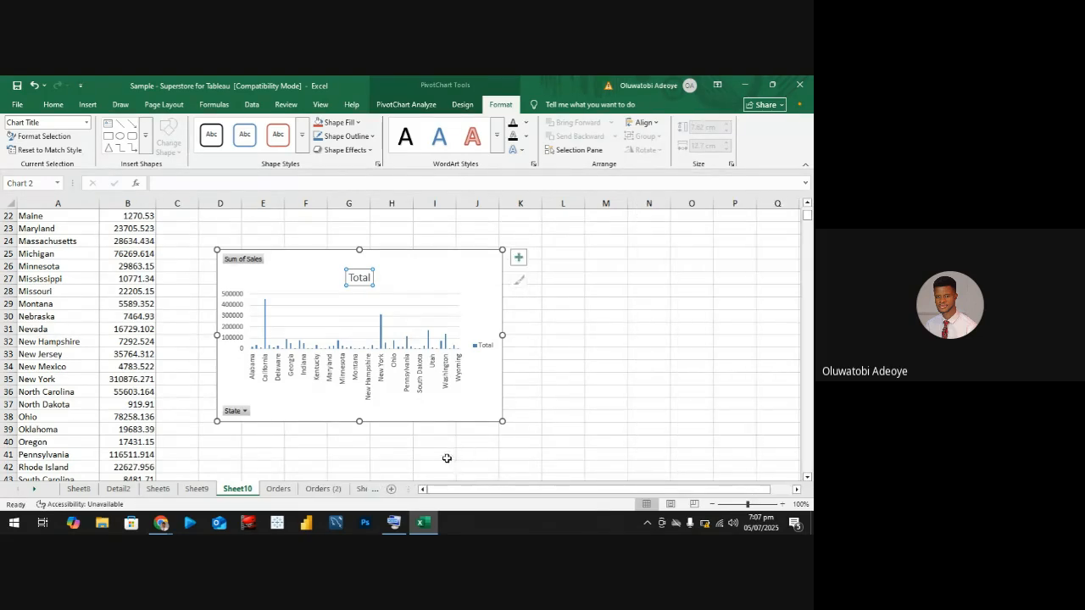
# Delete the column PivotChart of sales by state from Sheet10
pyautogui.click(552, 323)
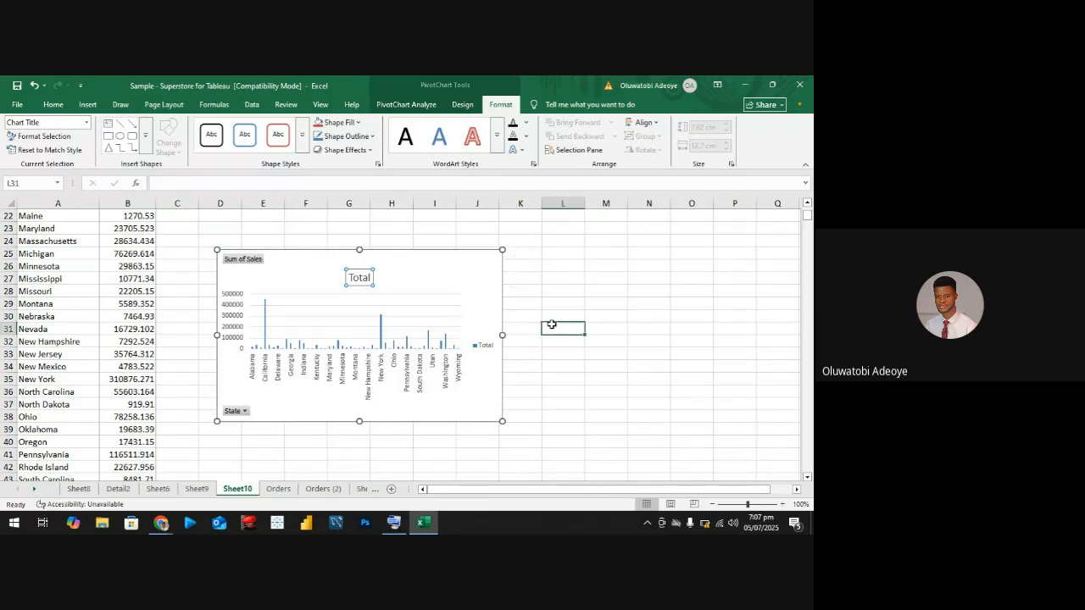
pyautogui.click(404, 288)
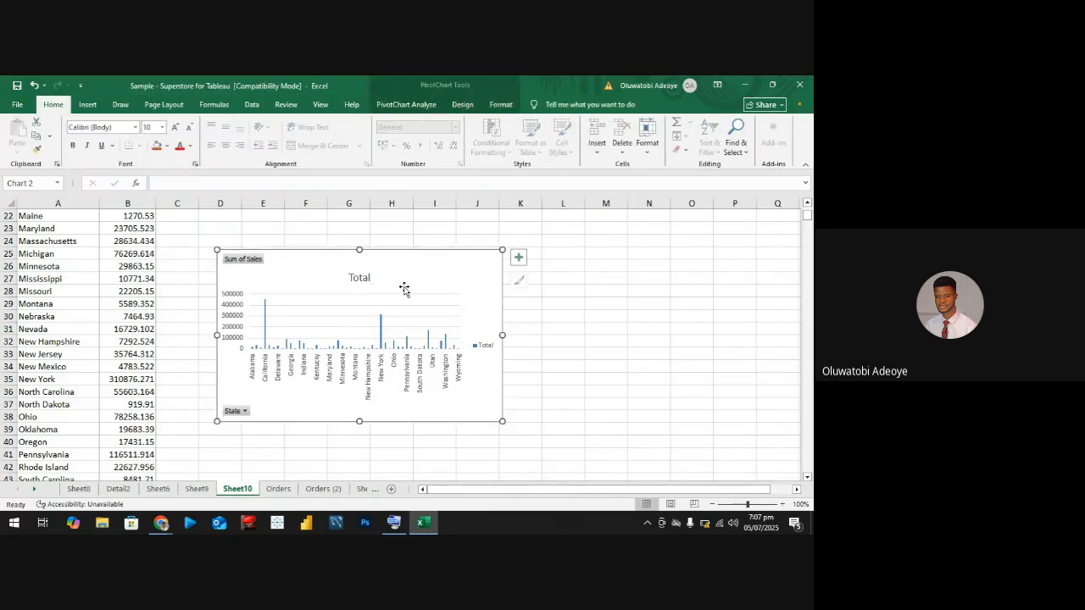
pyautogui.press('Delete')
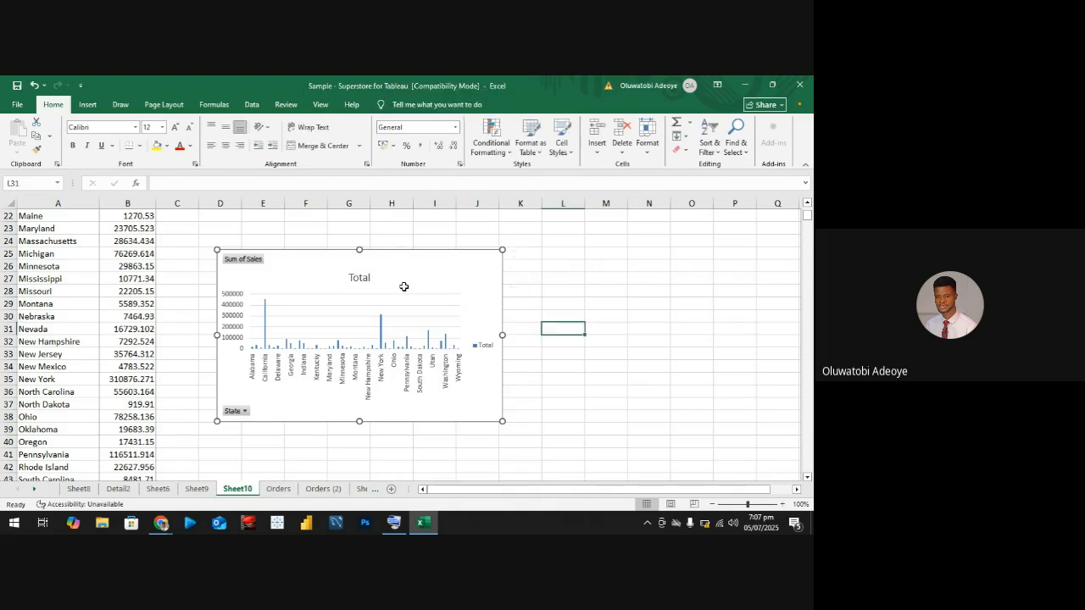
pyautogui.click(127, 304)
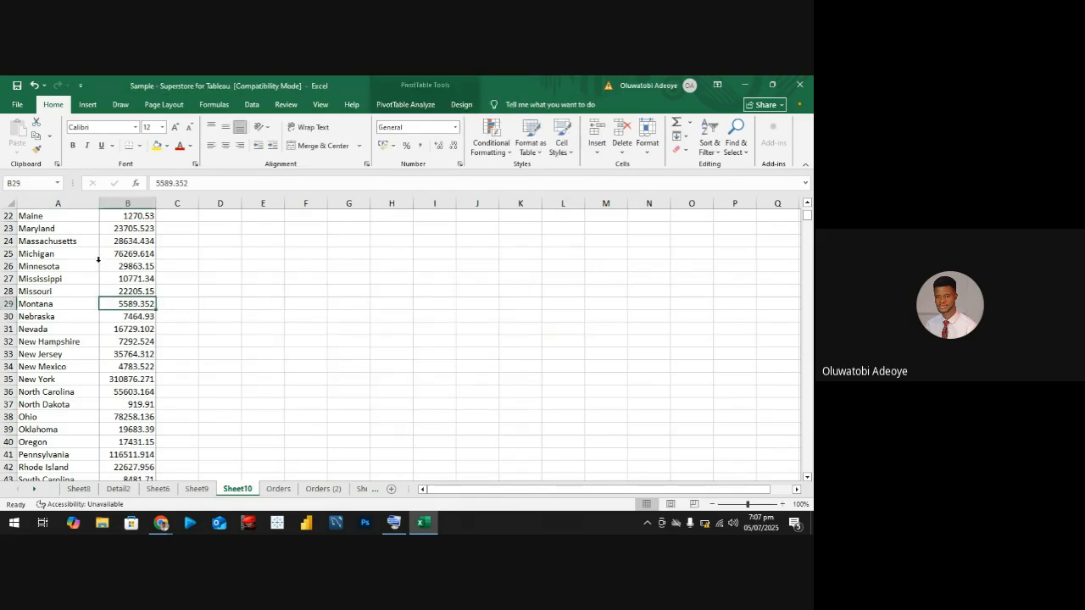
pyautogui.click(89, 258)
pyautogui.click(145, 279)
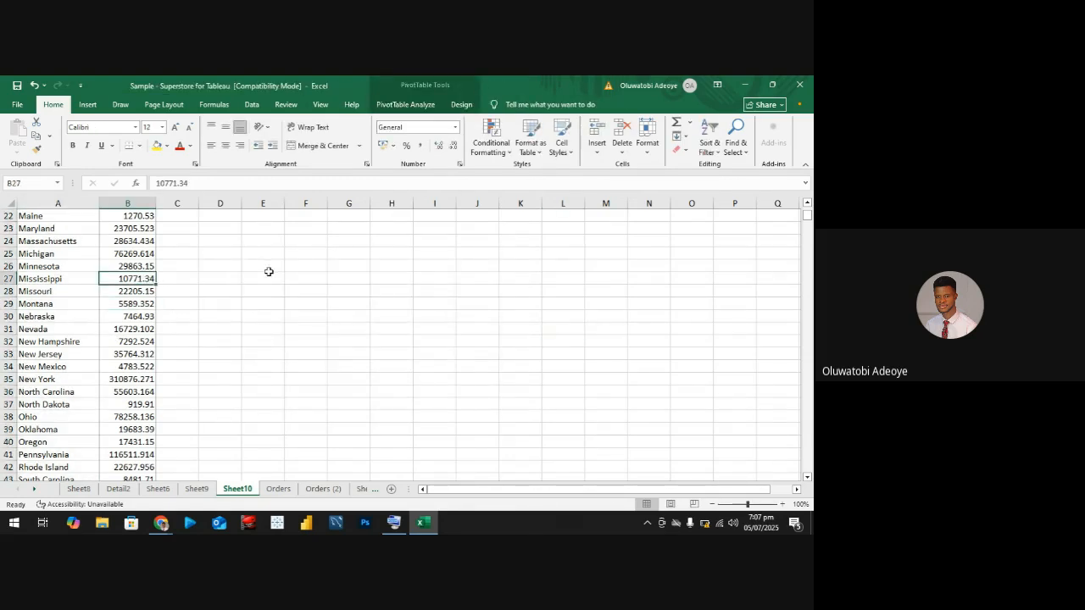
pyautogui.scroll(7, 268, 279)
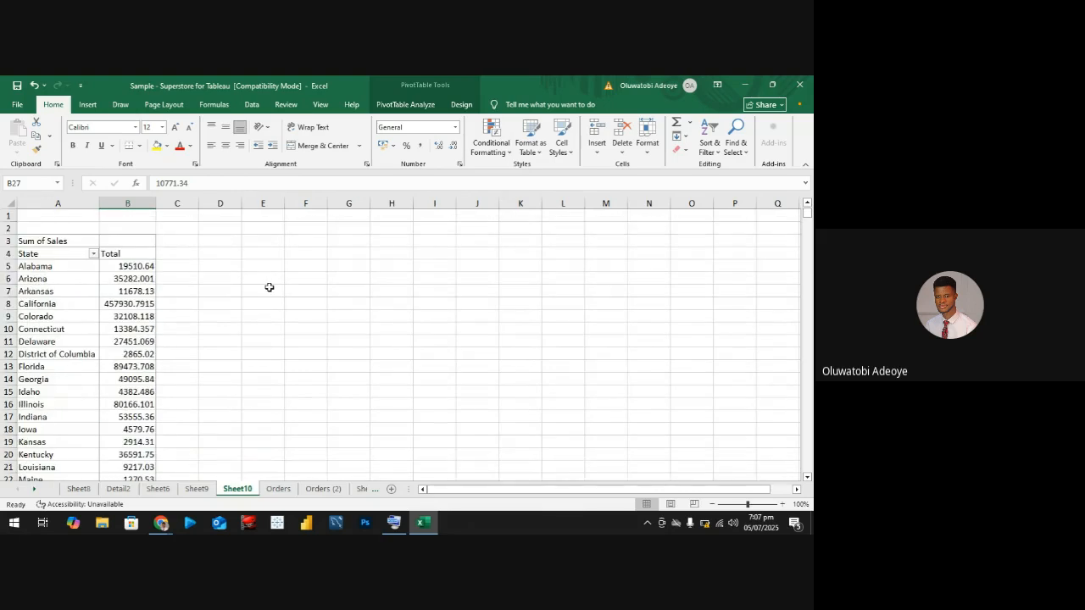
# Create a new pivot table from the Orders data on a new worksheet
pyautogui.click(278, 489)
pyautogui.click(88, 105)
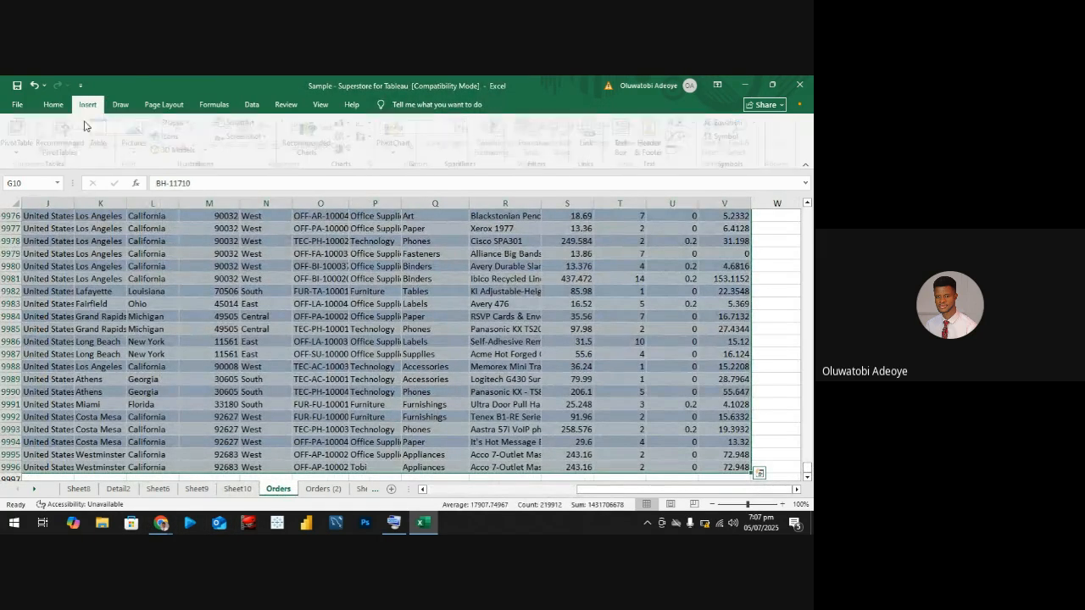
pyautogui.click(34, 145)
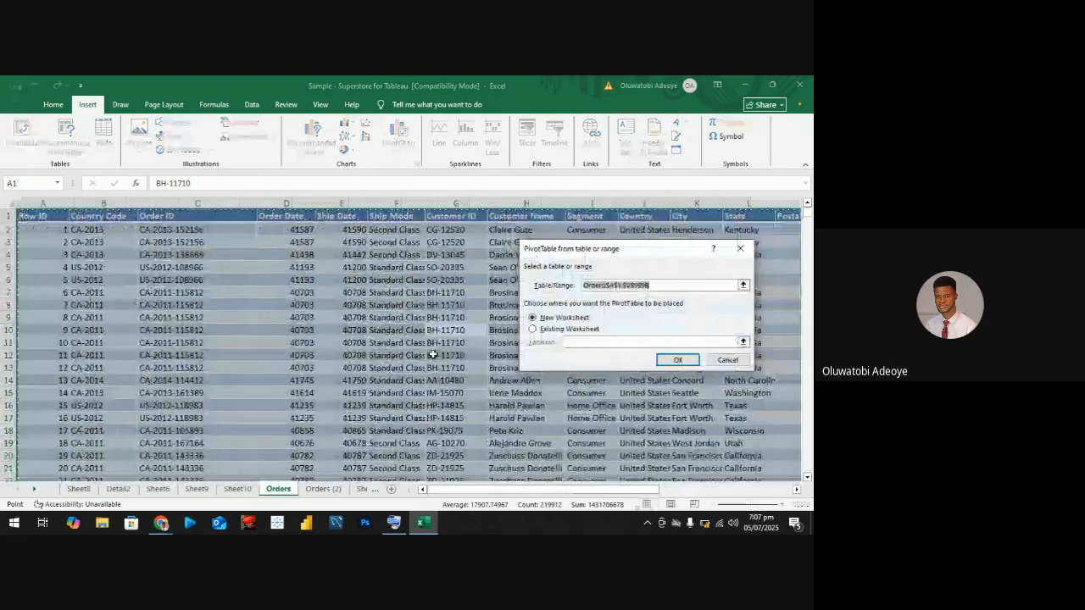
pyautogui.click(677, 360)
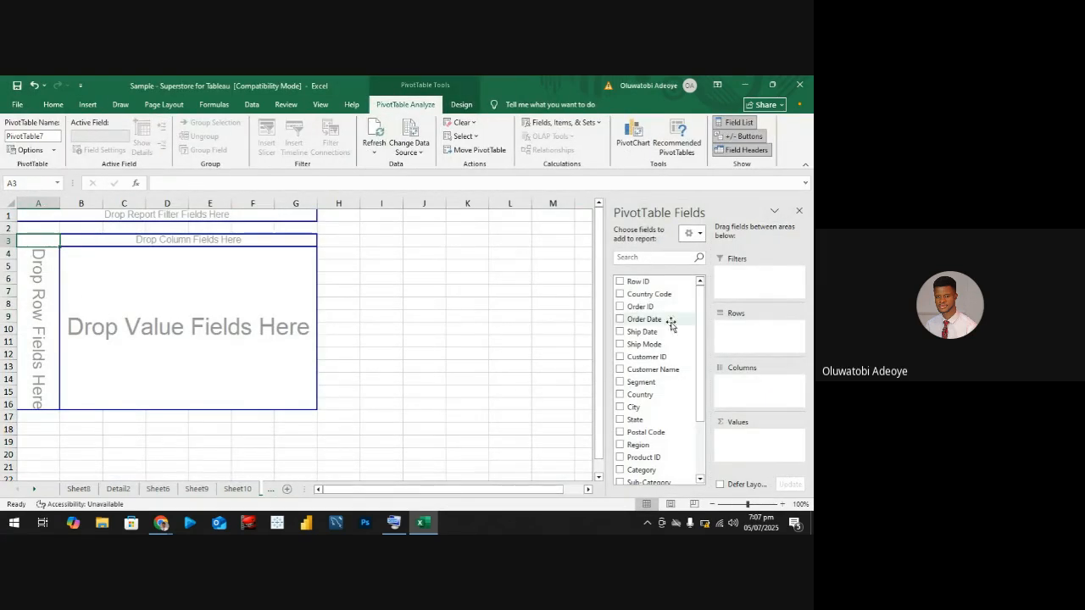
# Try Sub-Category as the new pivot table's row field, dismiss the low-battery notice, and remove the field
pyautogui.scroll(-2, 645, 373)
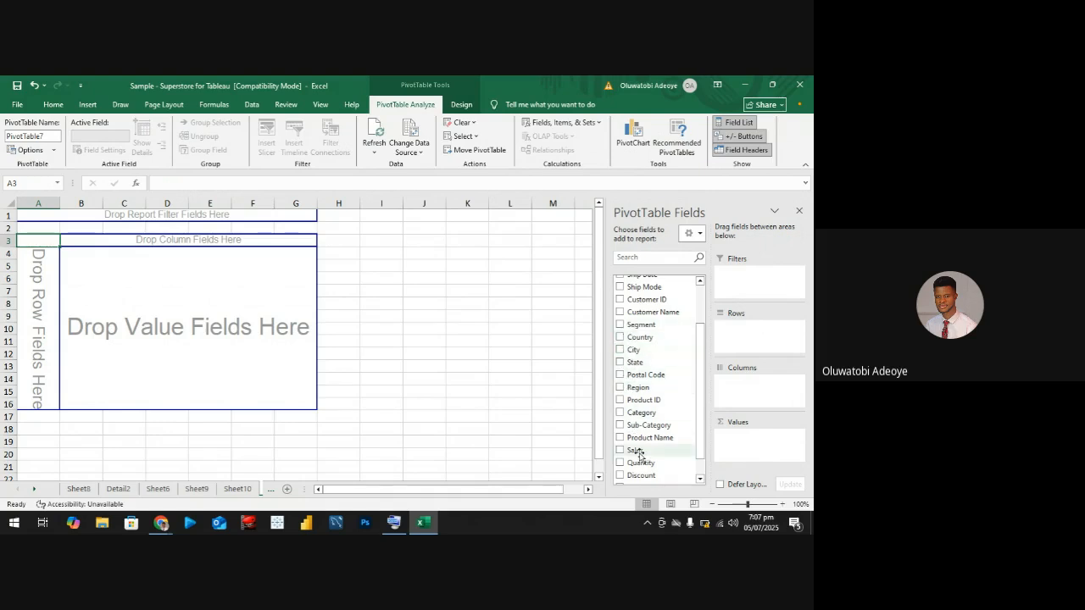
pyautogui.scroll(-1, 631, 446)
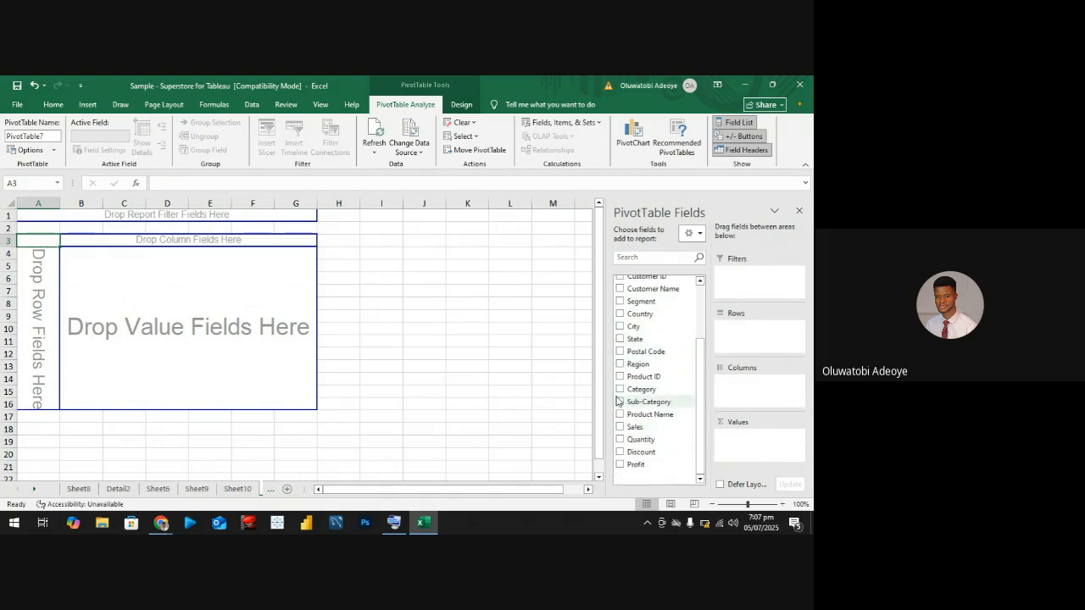
pyautogui.click(620, 402)
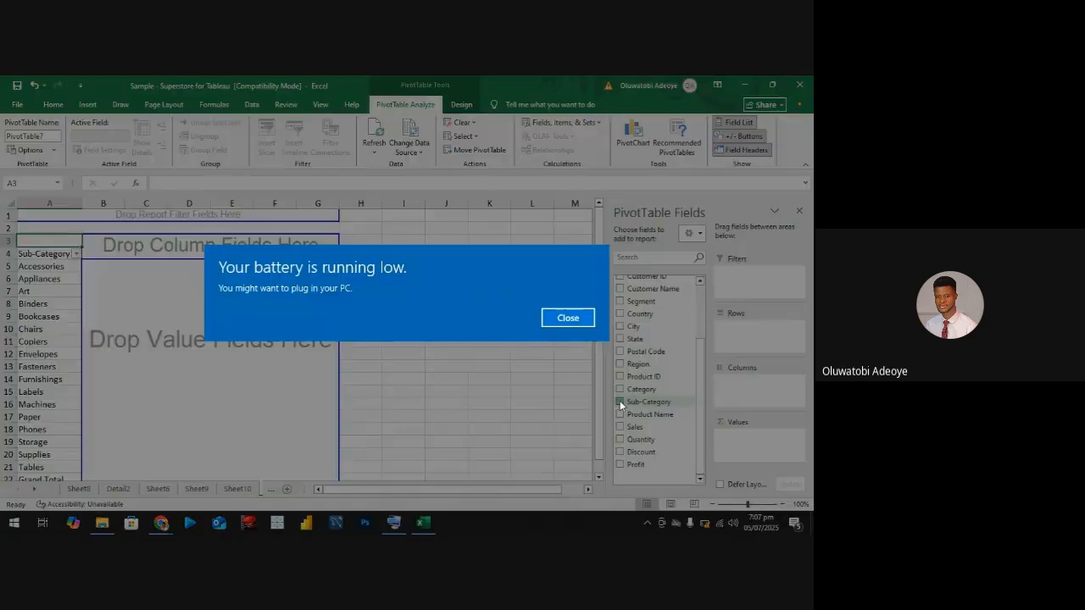
pyautogui.click(581, 318)
pyautogui.scroll(-5, 164, 335)
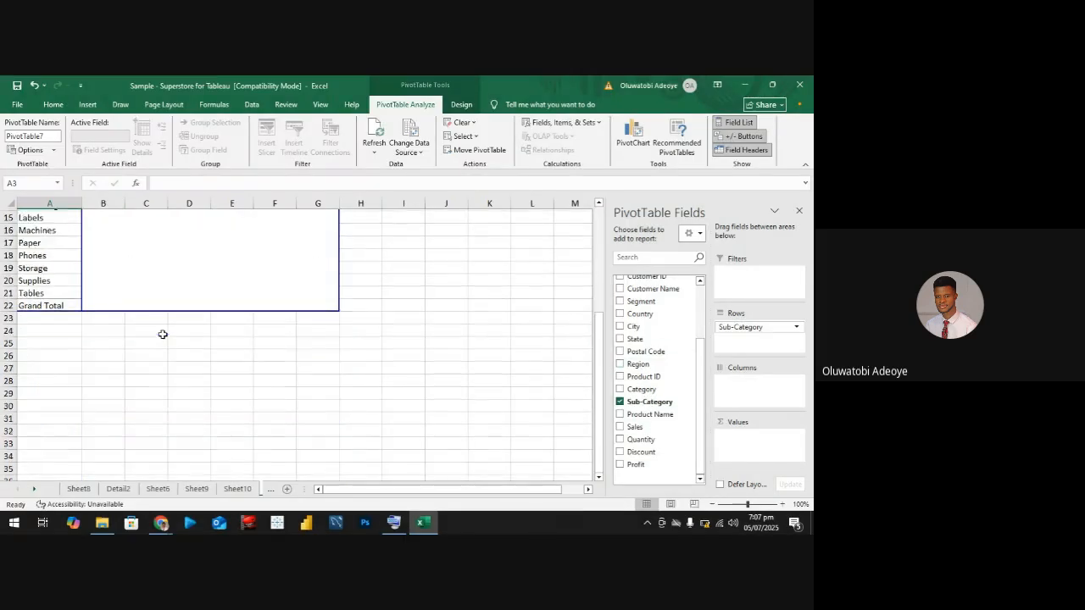
pyautogui.scroll(5, 164, 334)
pyautogui.scroll(-1, 164, 334)
pyautogui.scroll(1, 163, 335)
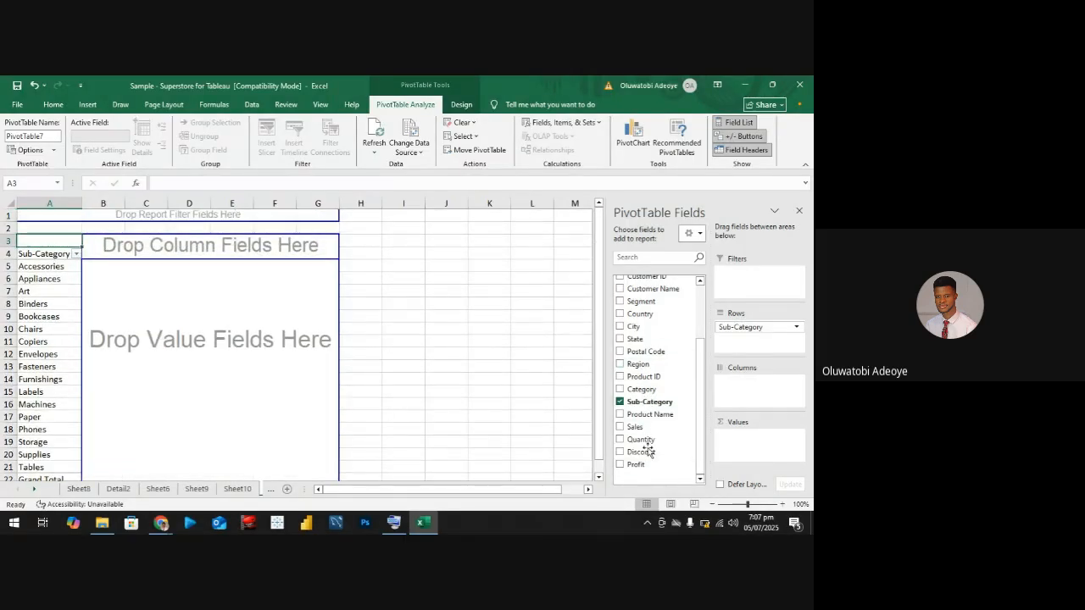
pyautogui.click(618, 402)
# Add Category to the rows and Sales to the values, showing the sales as % of Grand Total
pyautogui.click(619, 389)
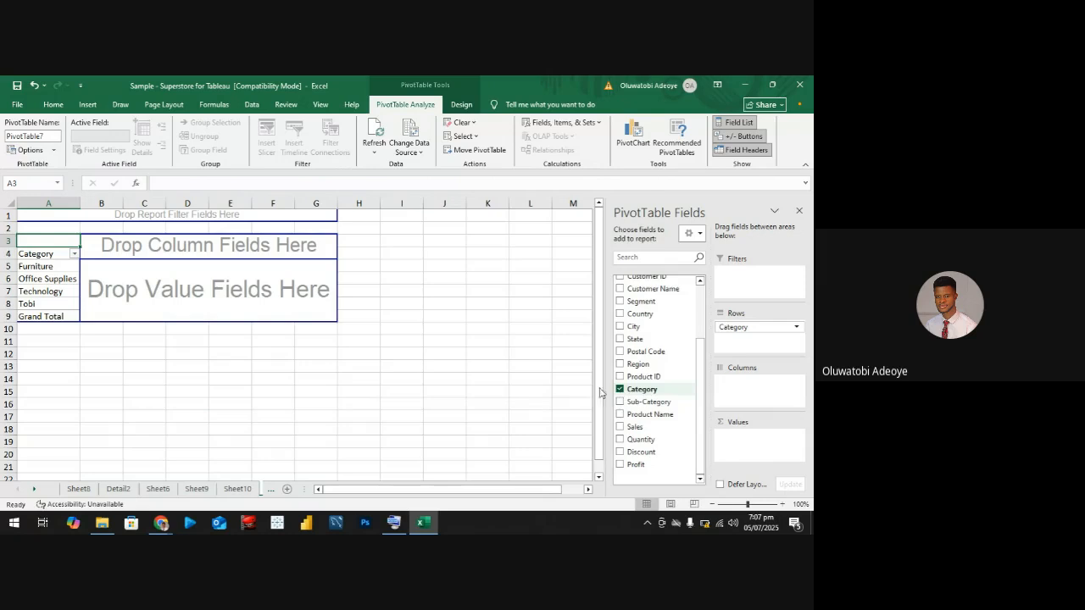
pyautogui.click(619, 427)
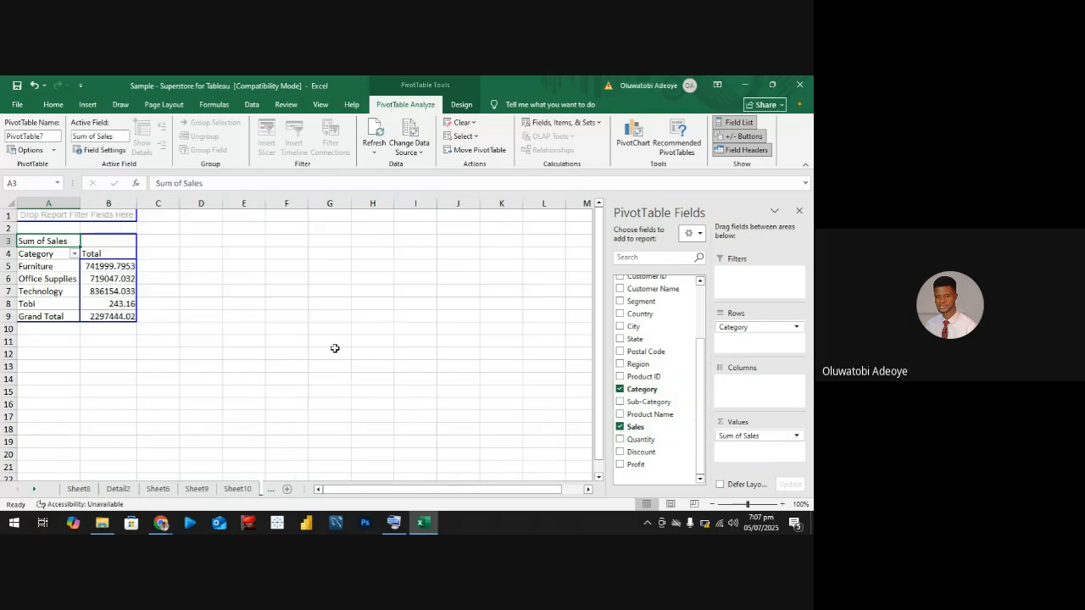
pyautogui.rightClick(117, 266)
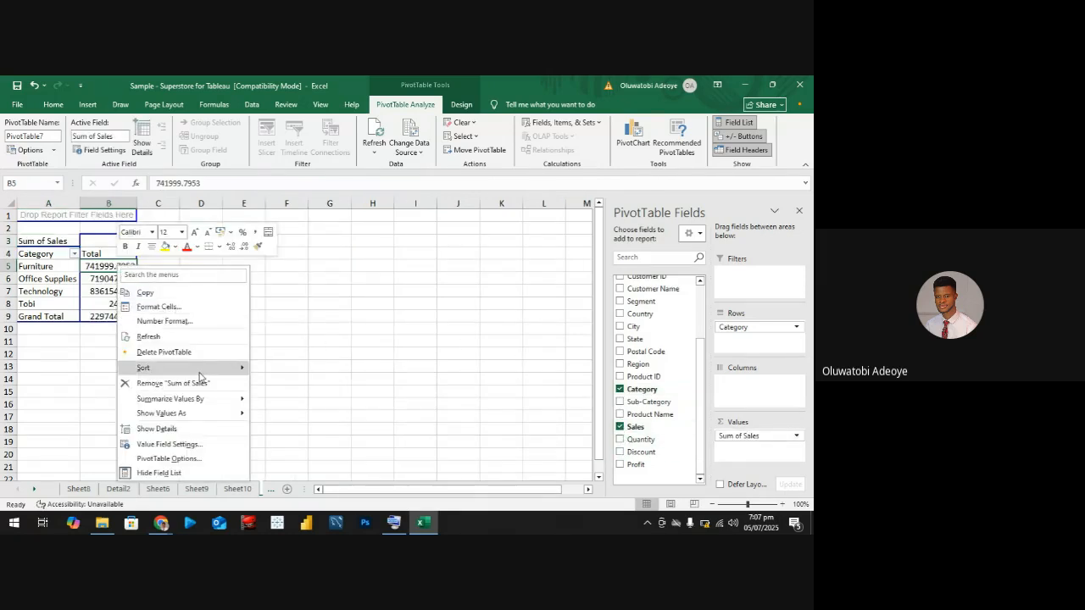
pyautogui.moveTo(214, 419)
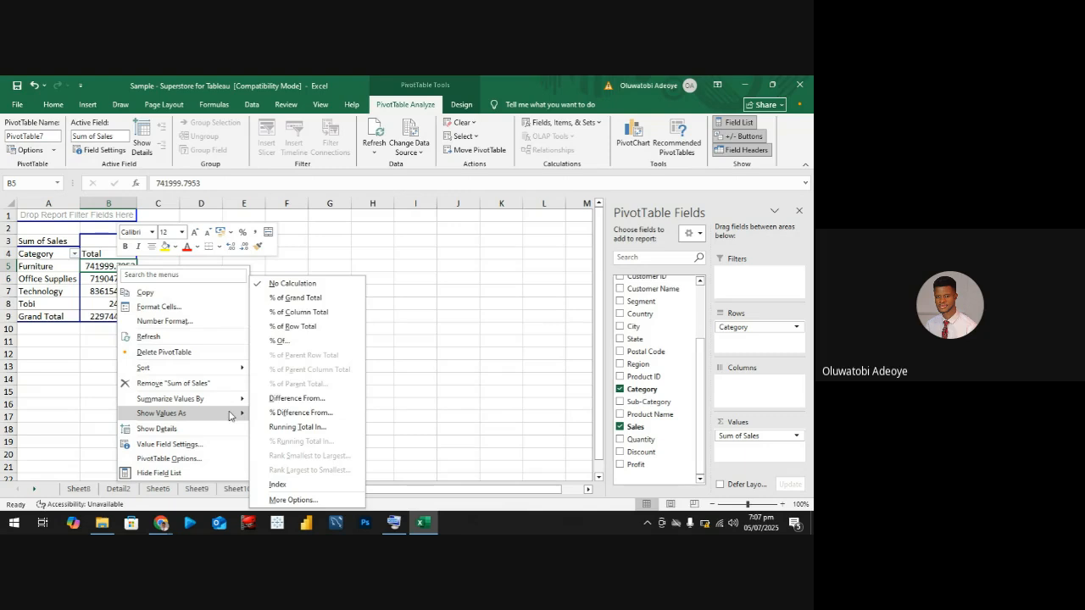
pyautogui.click(313, 297)
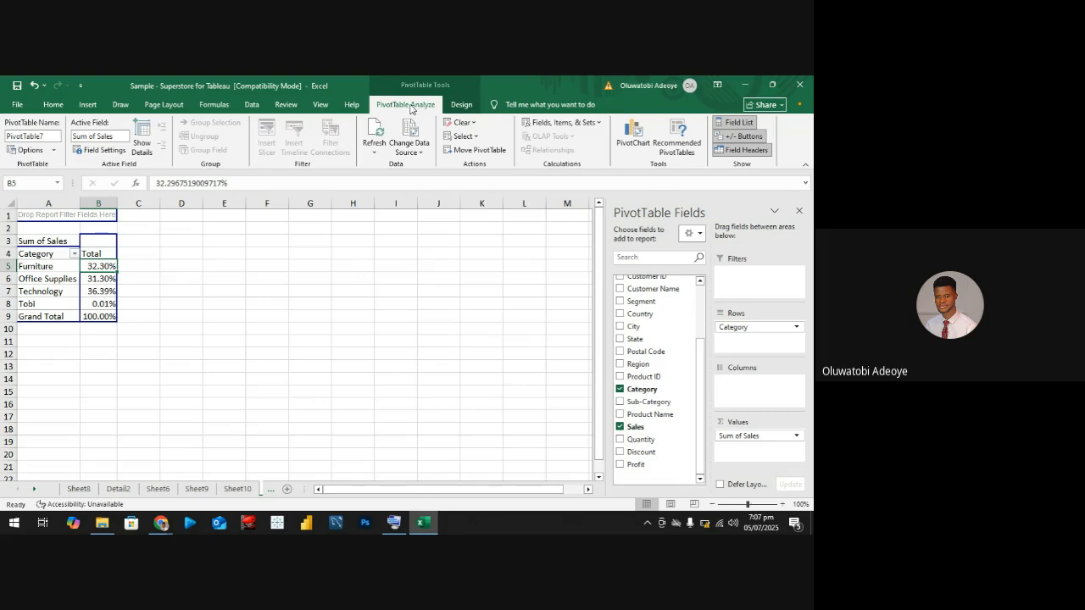
# Insert a pie PivotChart of sales by category and shrink it to about 7.17 cm by 11.47 cm
pyautogui.click(633, 134)
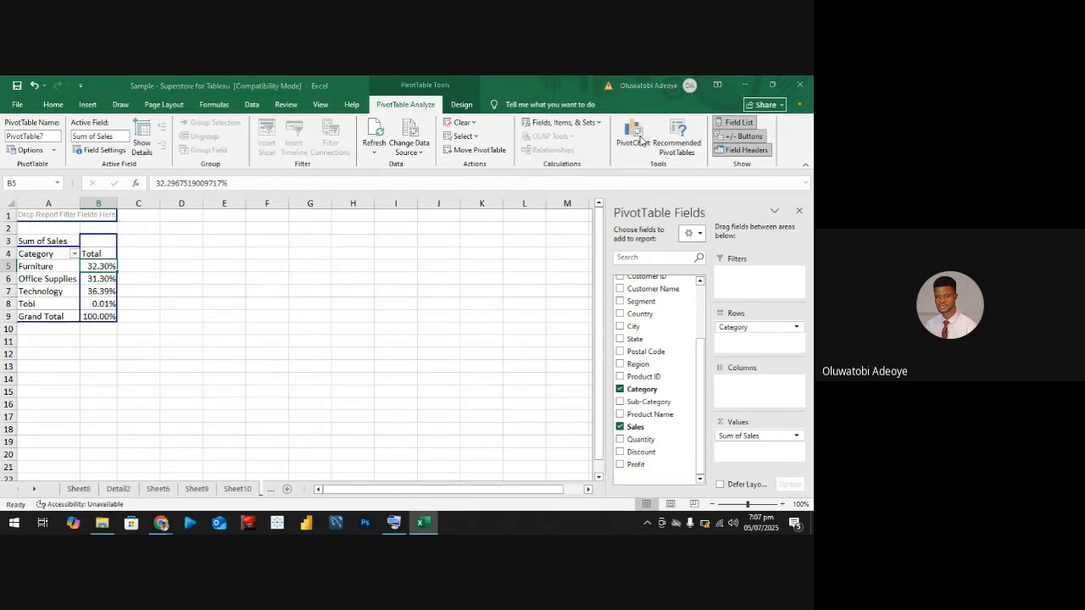
pyautogui.click(253, 219)
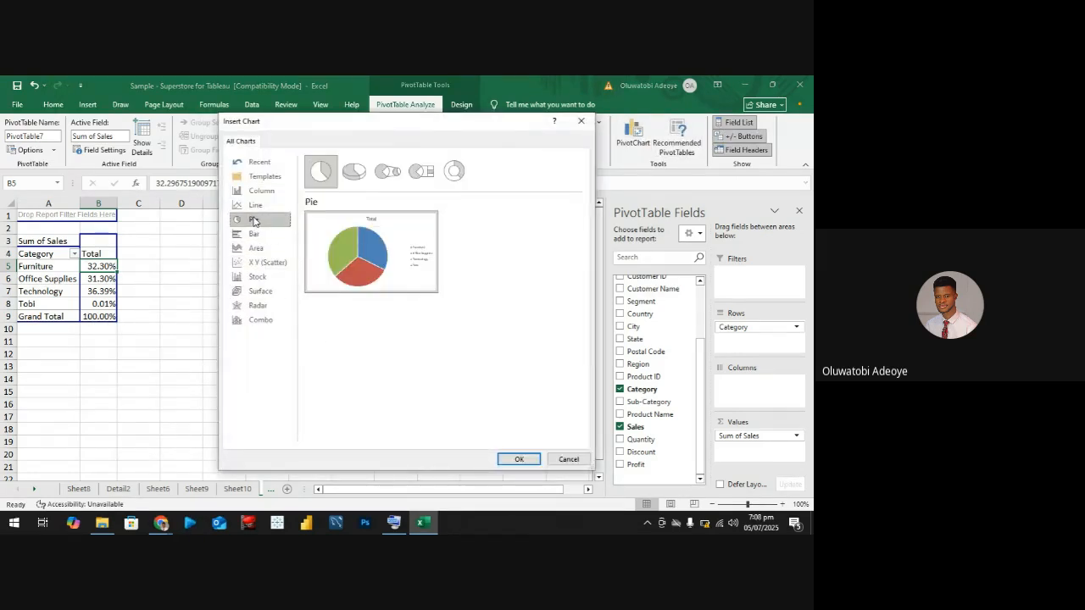
pyautogui.moveTo(361, 249)
pyautogui.click(535, 463)
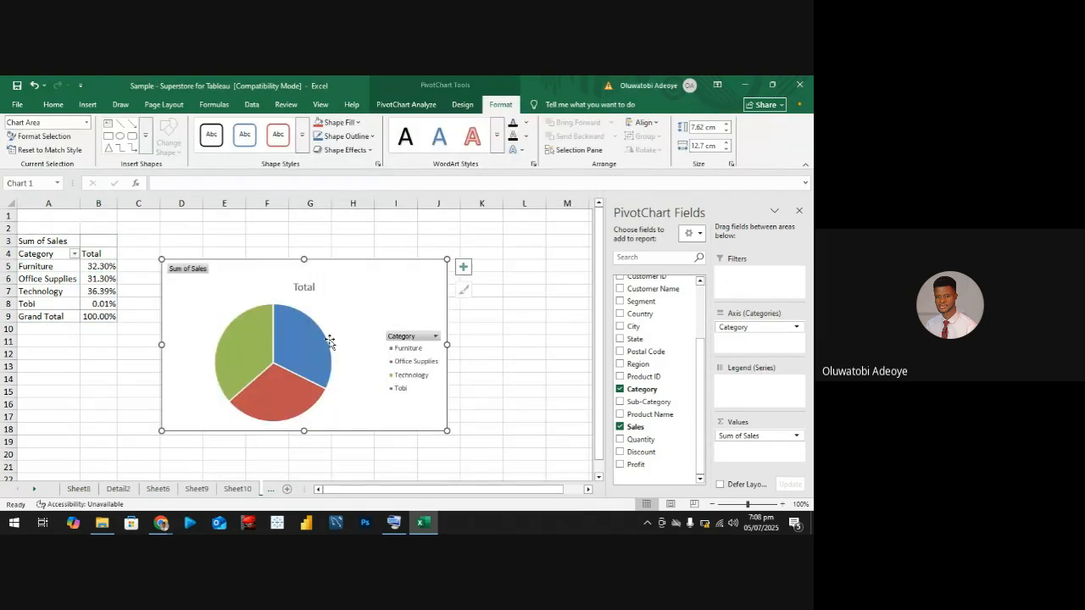
pyautogui.moveTo(444, 431); pyautogui.dragTo(419, 420)
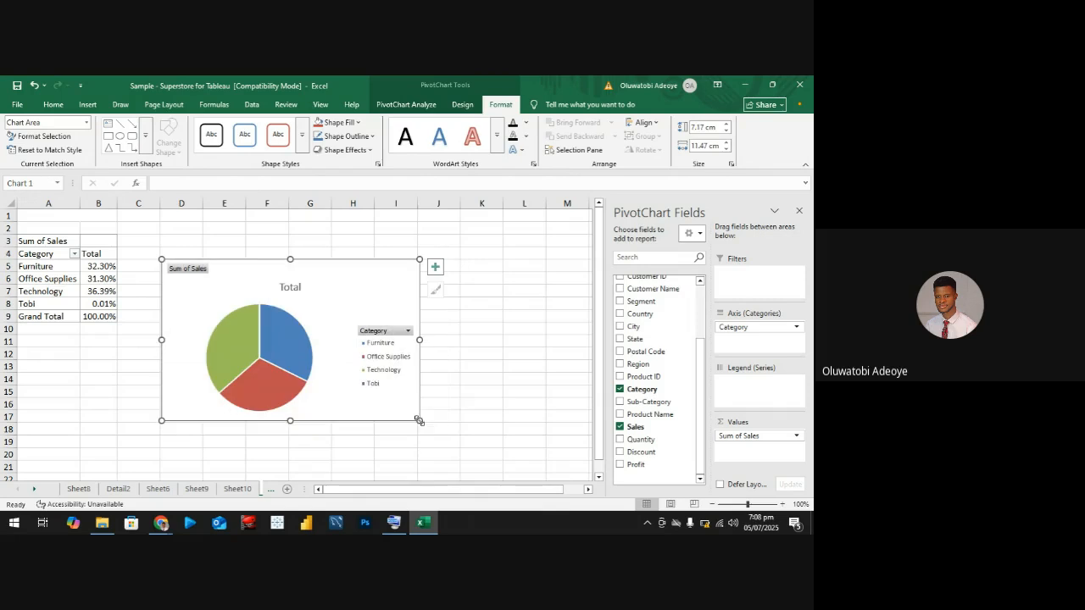
# Filter the pie chart's Category field to Office Supplies and Technology only, and inspect the value of each slice
pyautogui.click(407, 331)
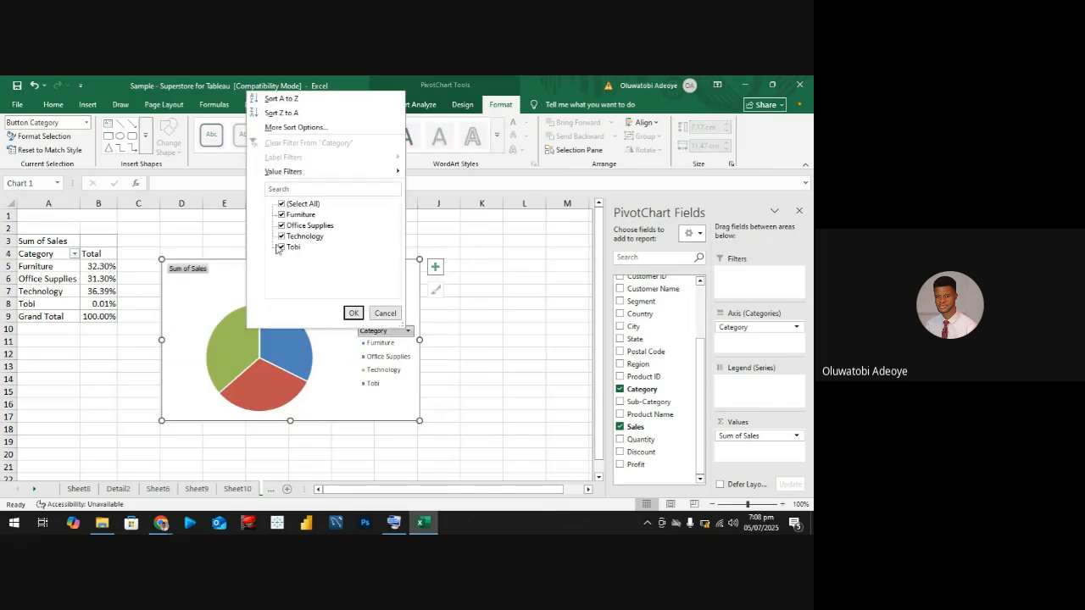
pyautogui.click(383, 313)
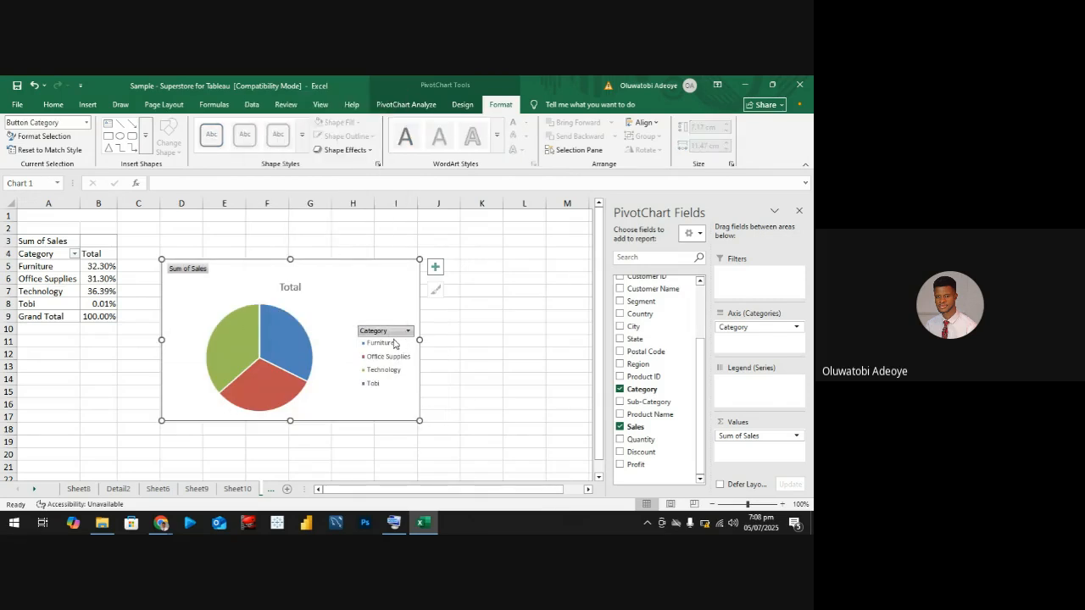
pyautogui.click(394, 334)
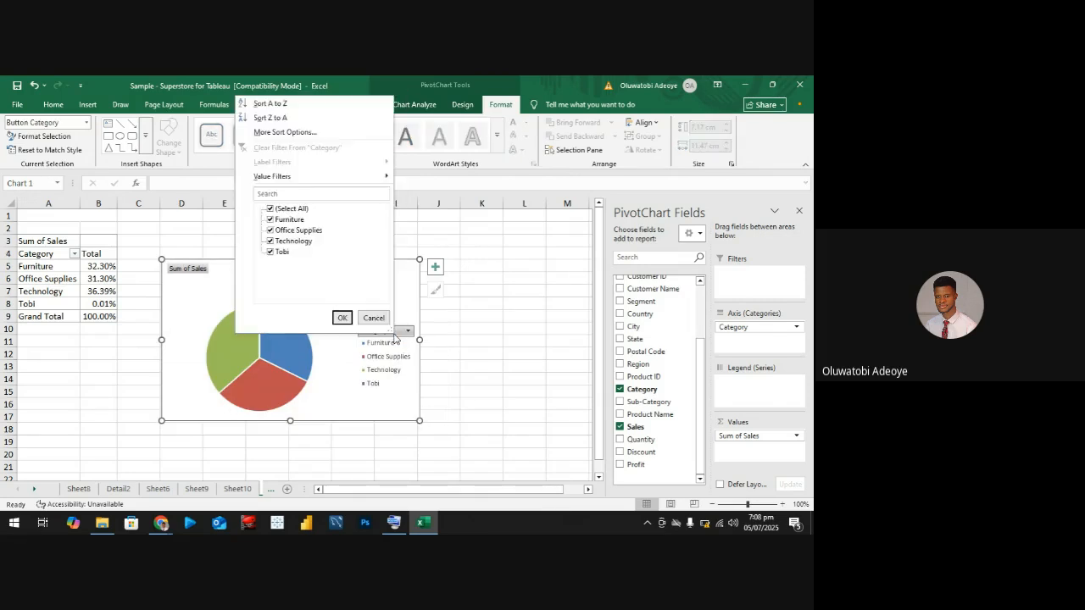
pyautogui.click(269, 220)
pyautogui.click(270, 251)
pyautogui.click(342, 319)
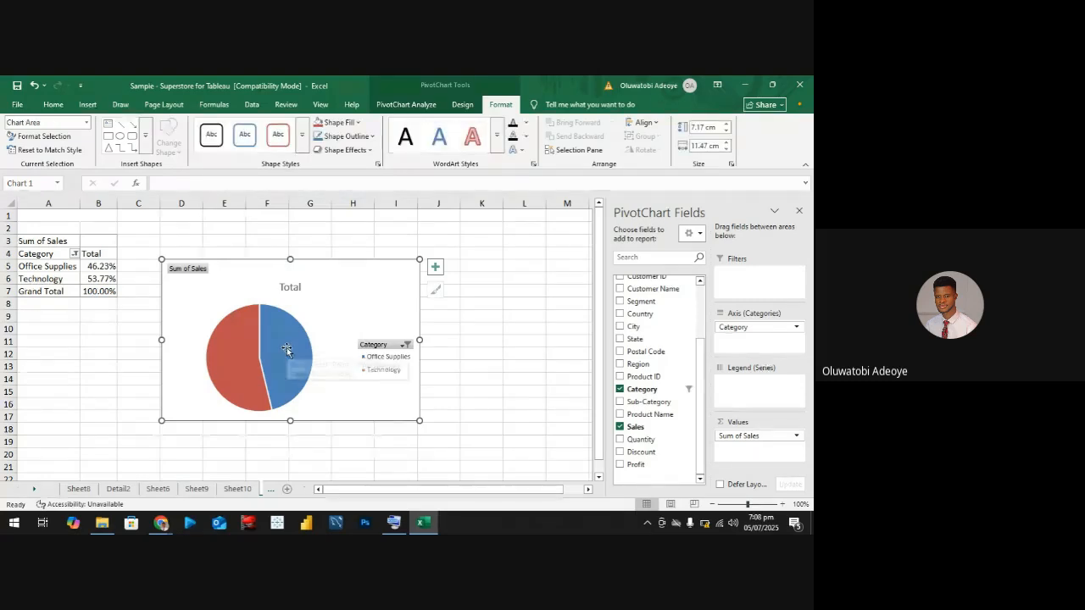
pyautogui.moveTo(285, 349)
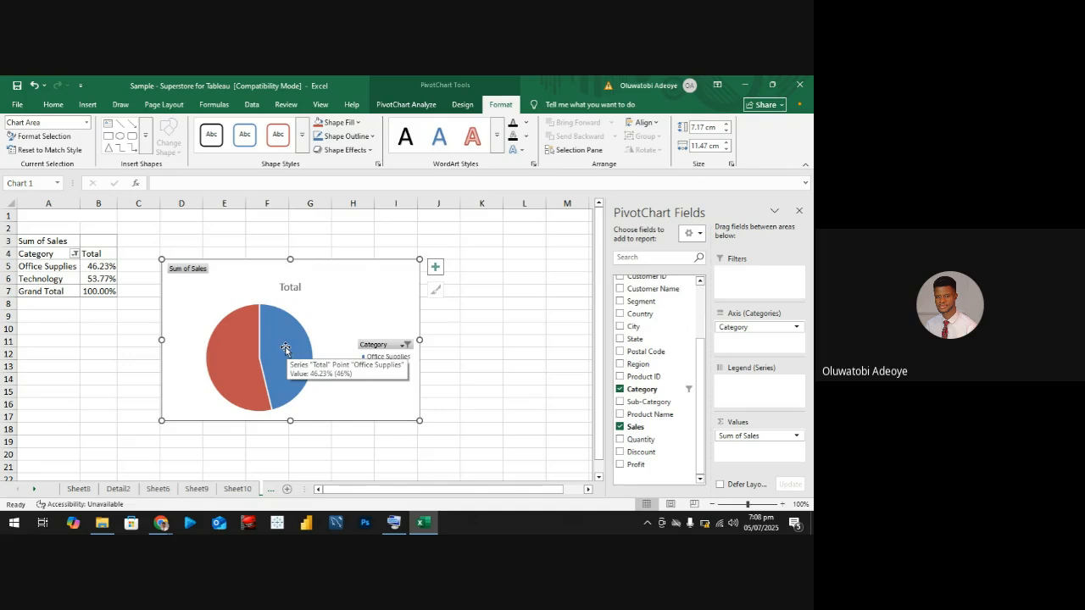
pyautogui.moveTo(230, 356)
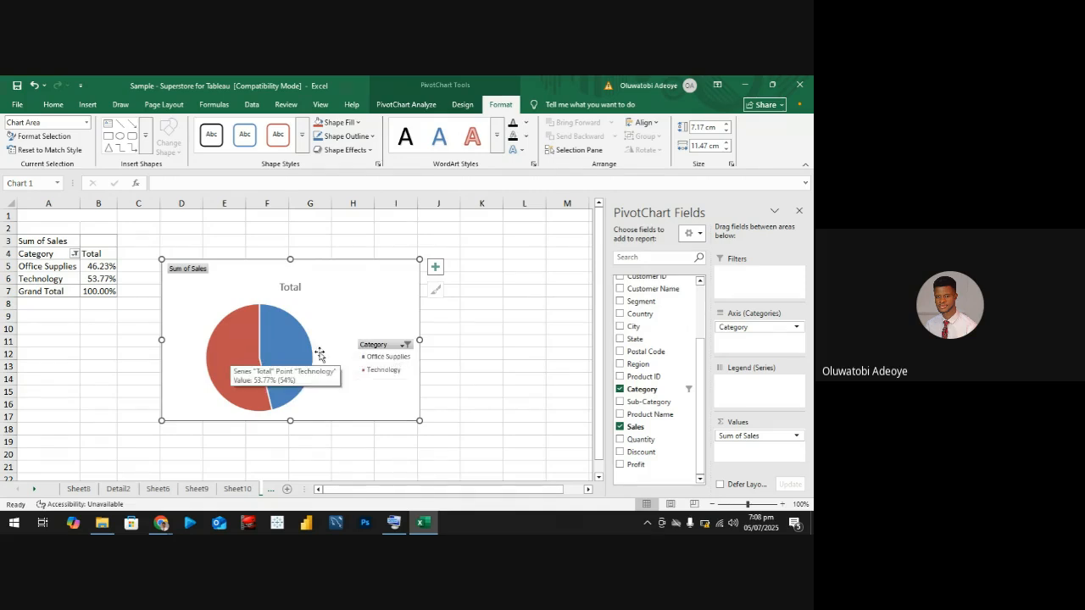
# Include all categories in the pie chart again and inspect its slices
pyautogui.click(405, 344)
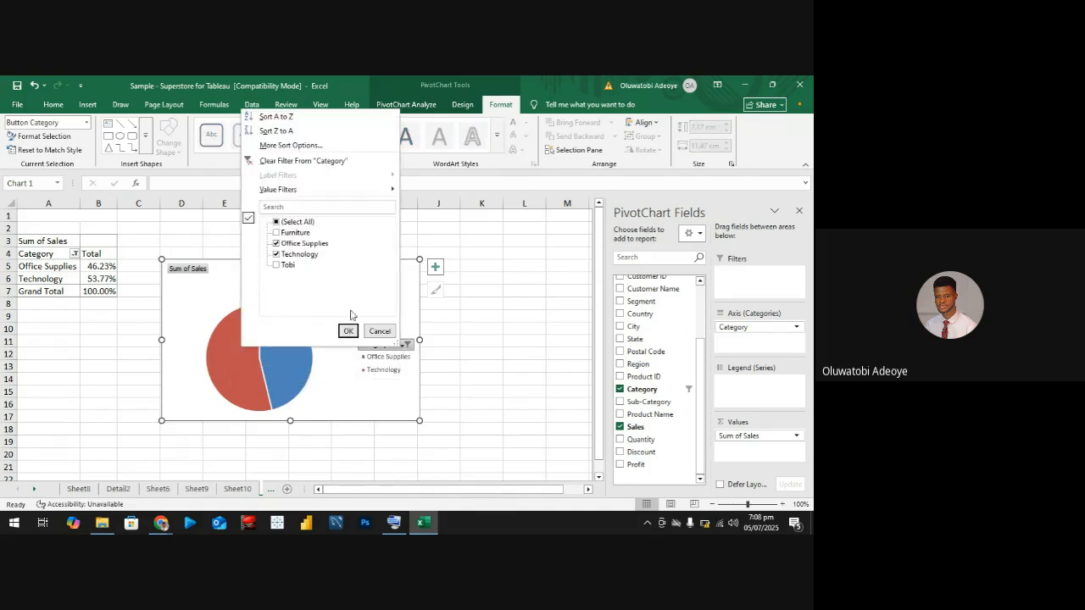
pyautogui.click(276, 233)
pyautogui.click(277, 265)
pyautogui.click(348, 331)
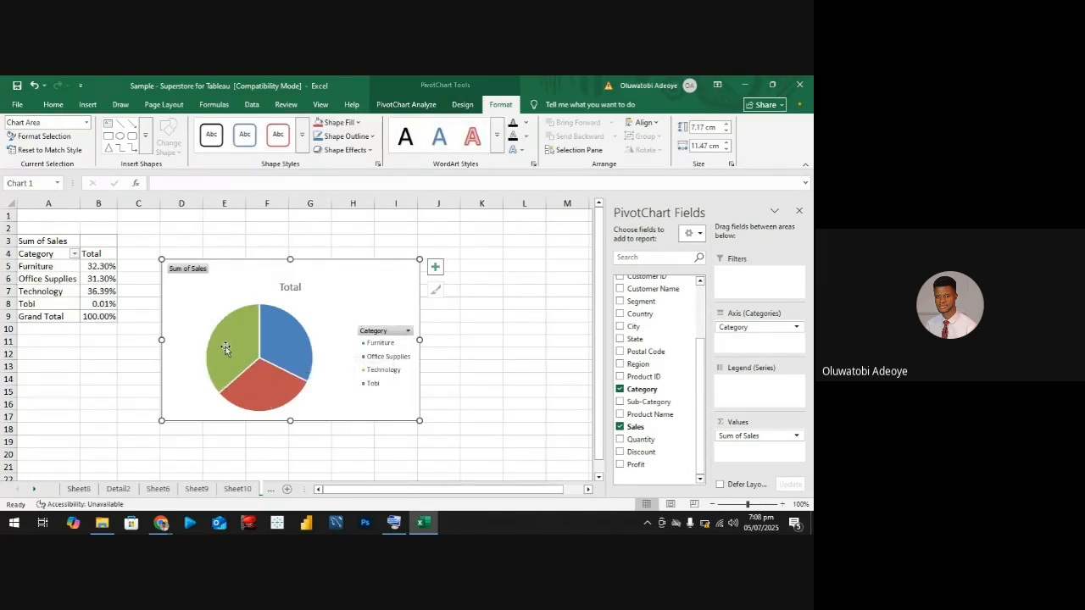
pyautogui.moveTo(226, 348)
pyautogui.moveTo(268, 395)
# Clear all fields from the category pivot table and delete its pie PivotChart
pyautogui.click(420, 105)
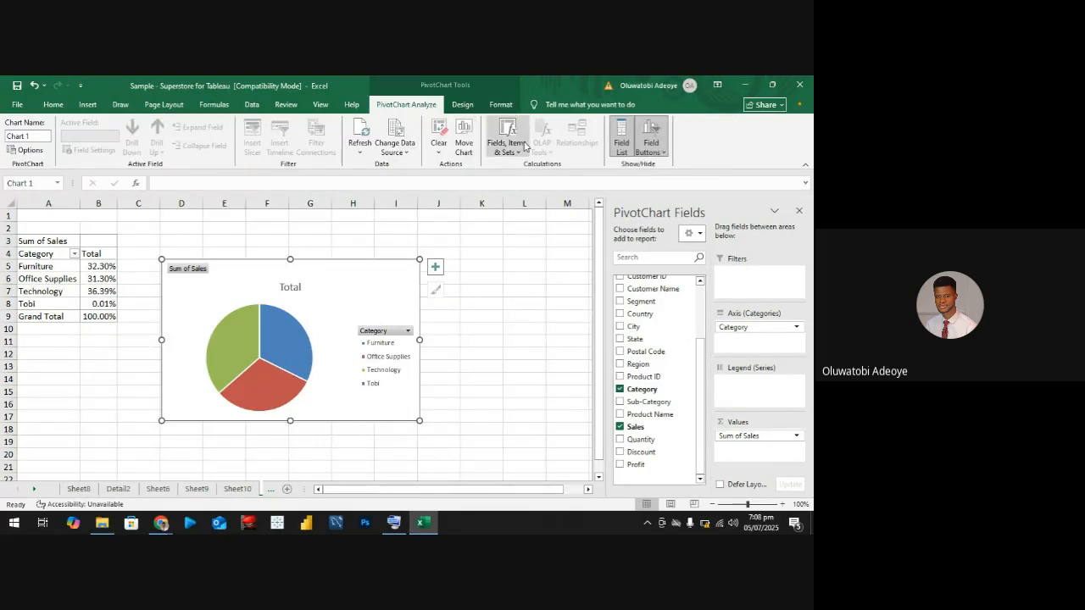
pyautogui.click(448, 142)
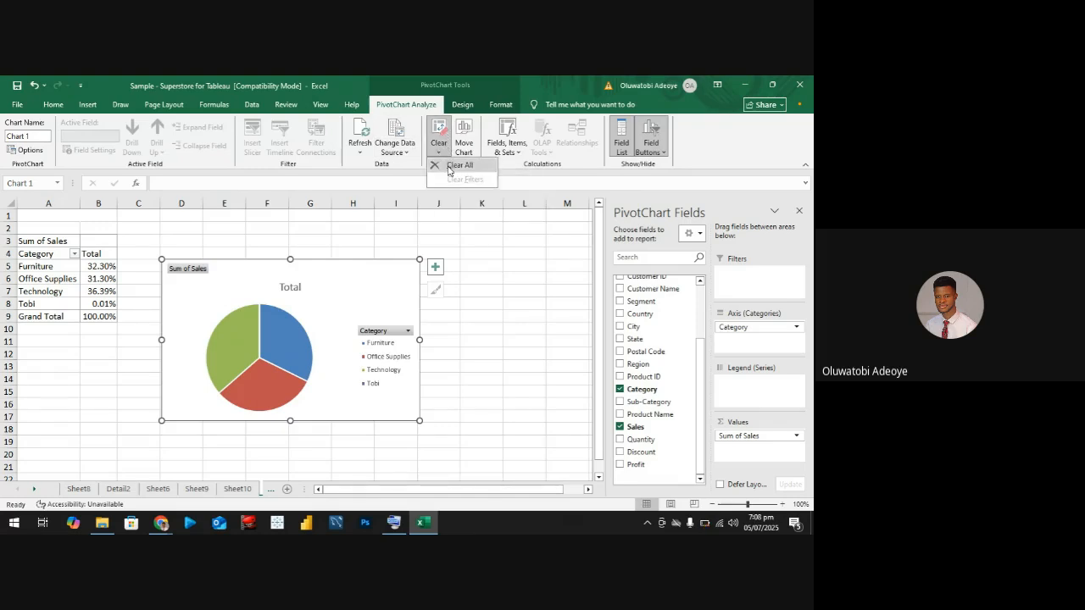
pyautogui.click(451, 164)
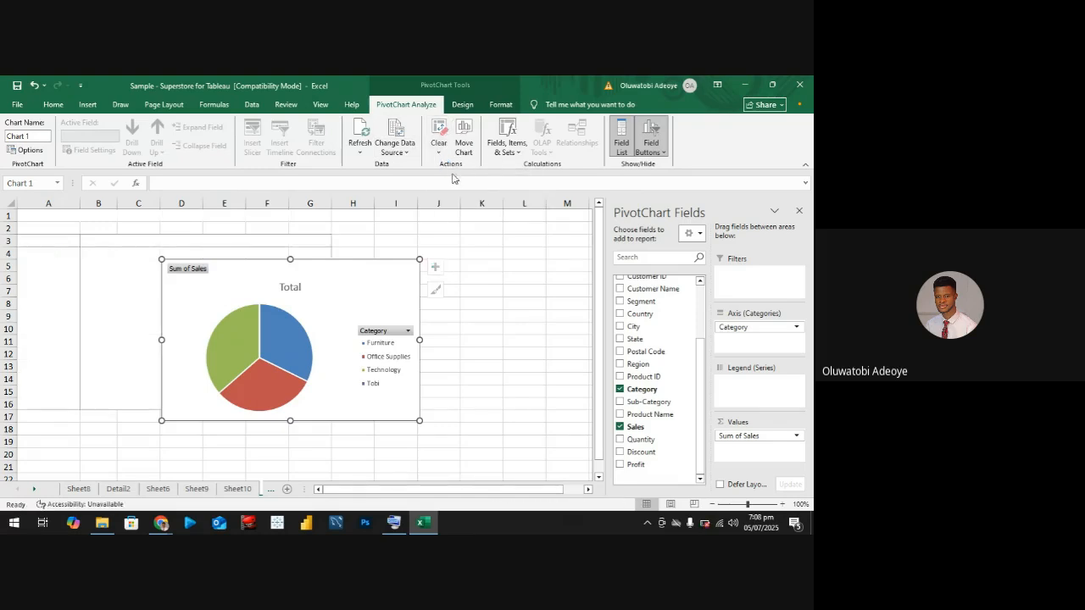
pyautogui.rightClick(392, 285)
pyautogui.click(303, 341)
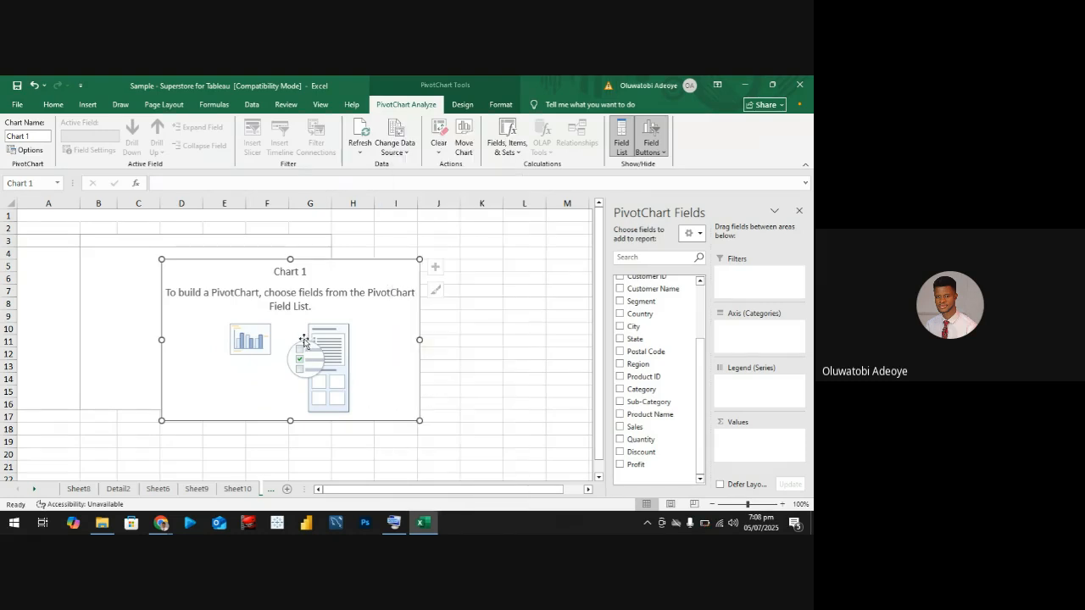
pyautogui.press('Delete')
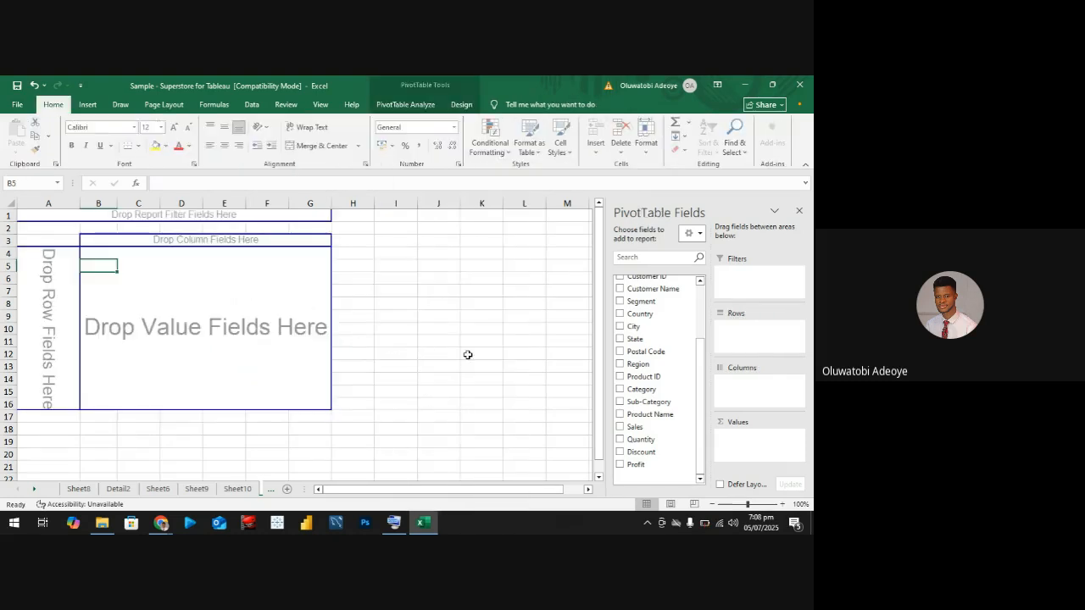
# Add State to the rows and Profit to the values of the empty pivot table
pyautogui.click(621, 339)
pyautogui.click(622, 465)
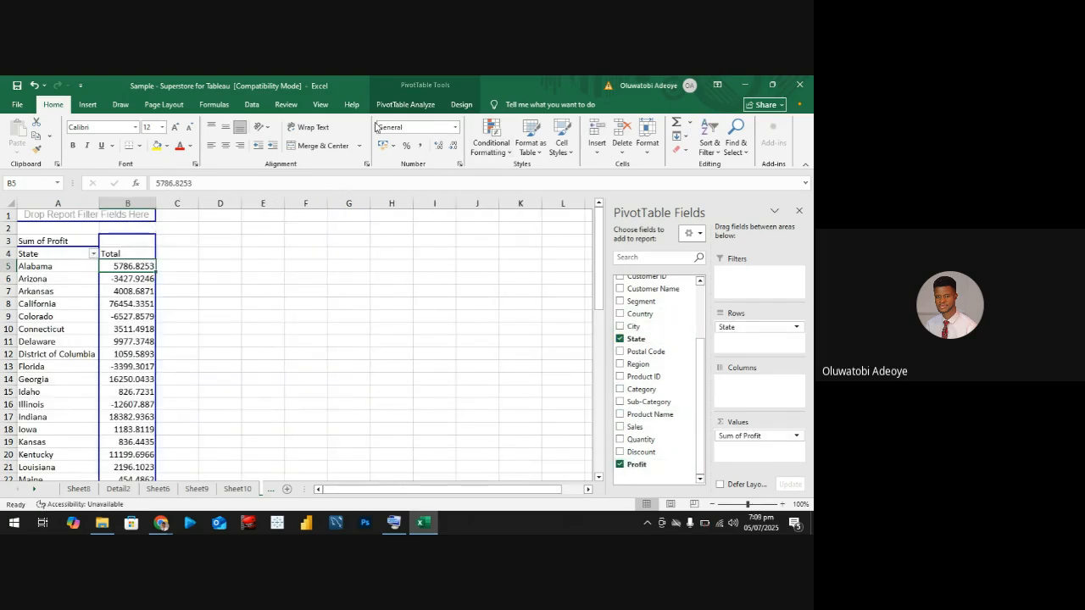
# Preview other chart types for profit by state, insert an Area PivotChart, and move it slightly away from the pivot table
pyautogui.click(405, 104)
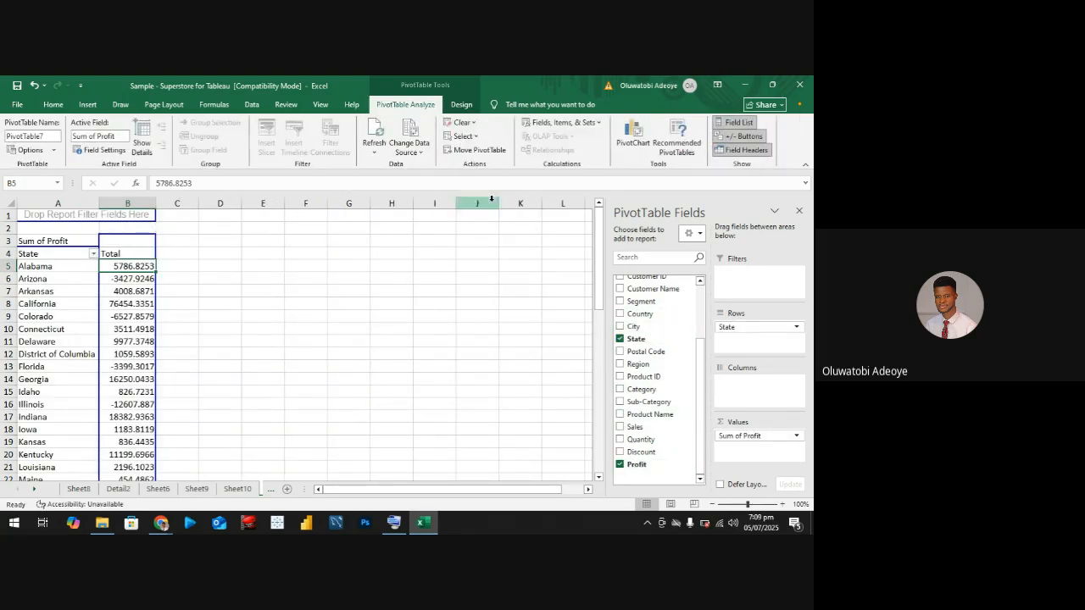
pyautogui.click(641, 134)
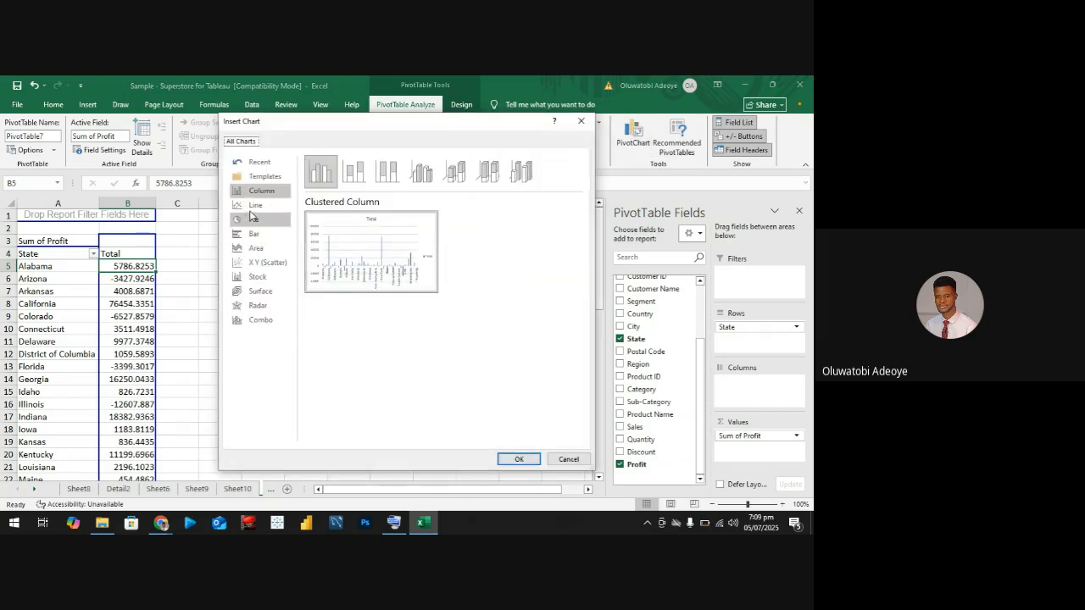
pyautogui.click(251, 209)
pyautogui.click(253, 218)
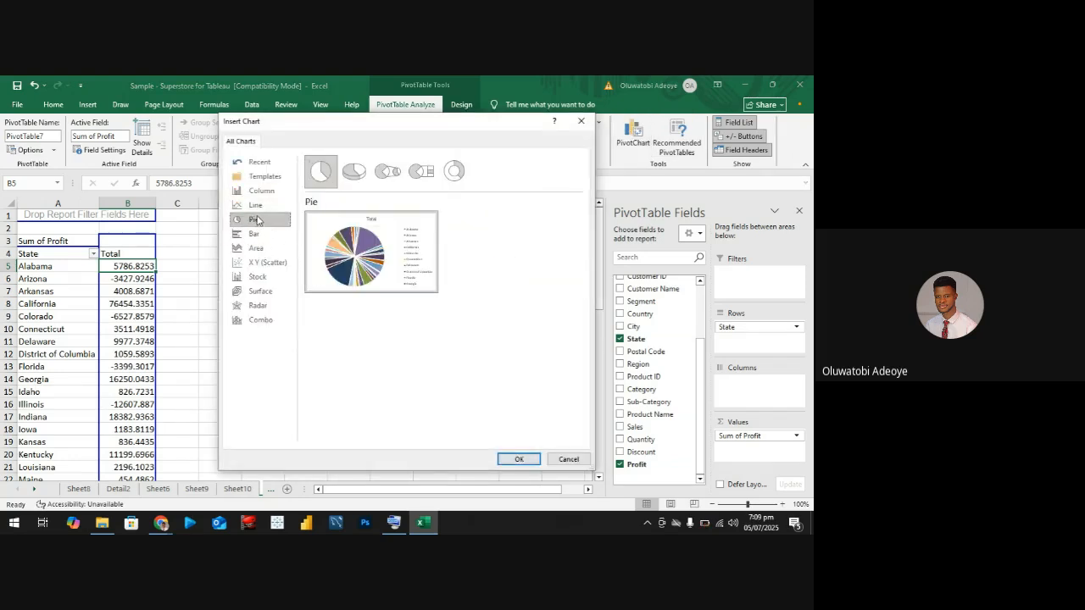
pyautogui.click(254, 234)
pyautogui.click(256, 249)
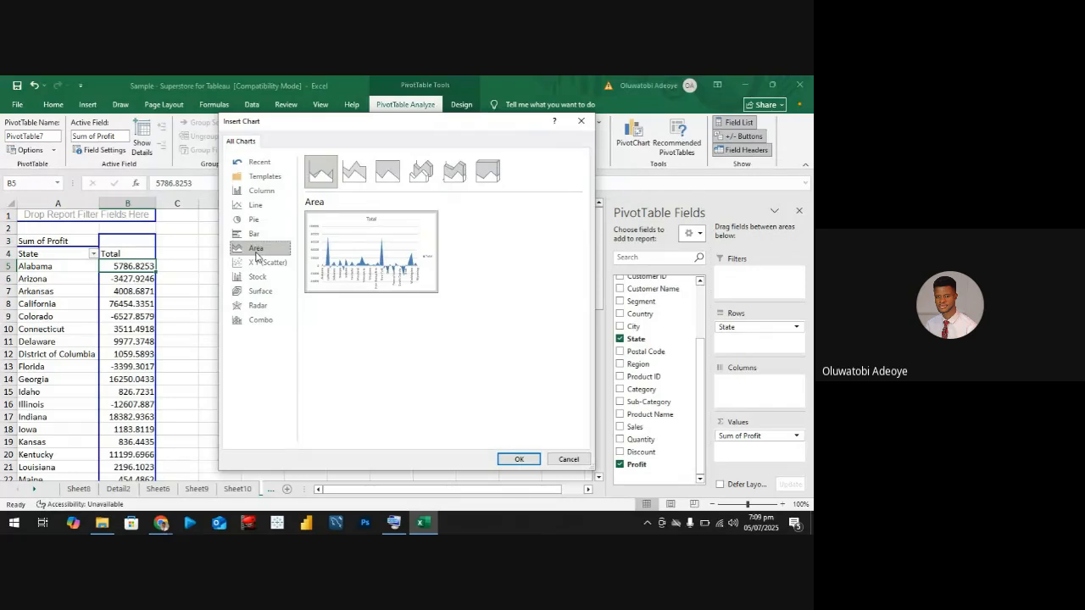
pyautogui.click(529, 457)
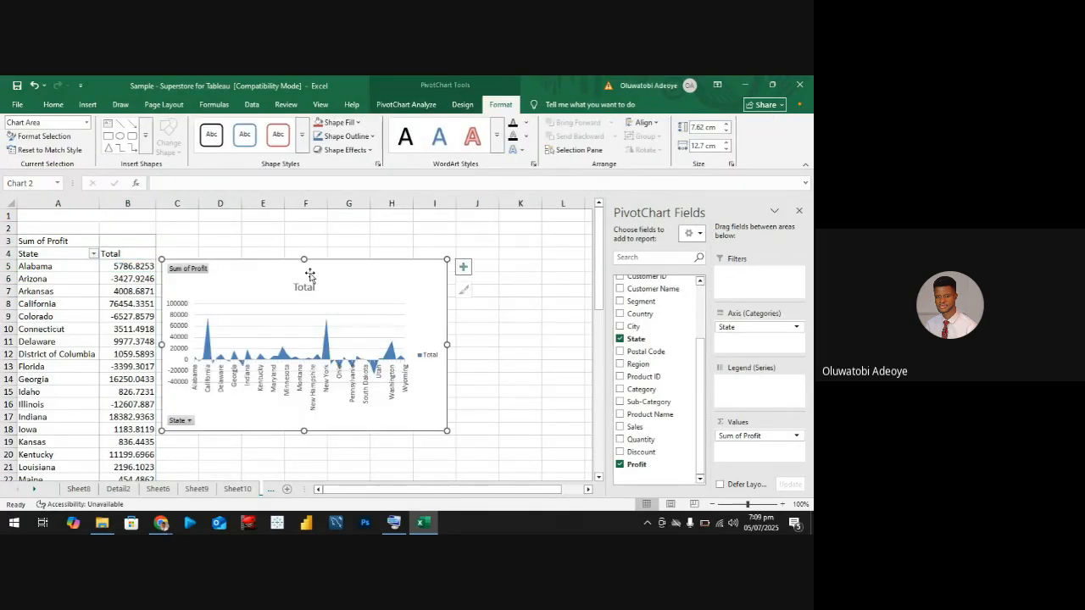
pyautogui.moveTo(311, 274)
pyautogui.mouseDown()
pyautogui.moveTo(378, 266)
pyautogui.moveTo(336, 254)
pyautogui.mouseUp()
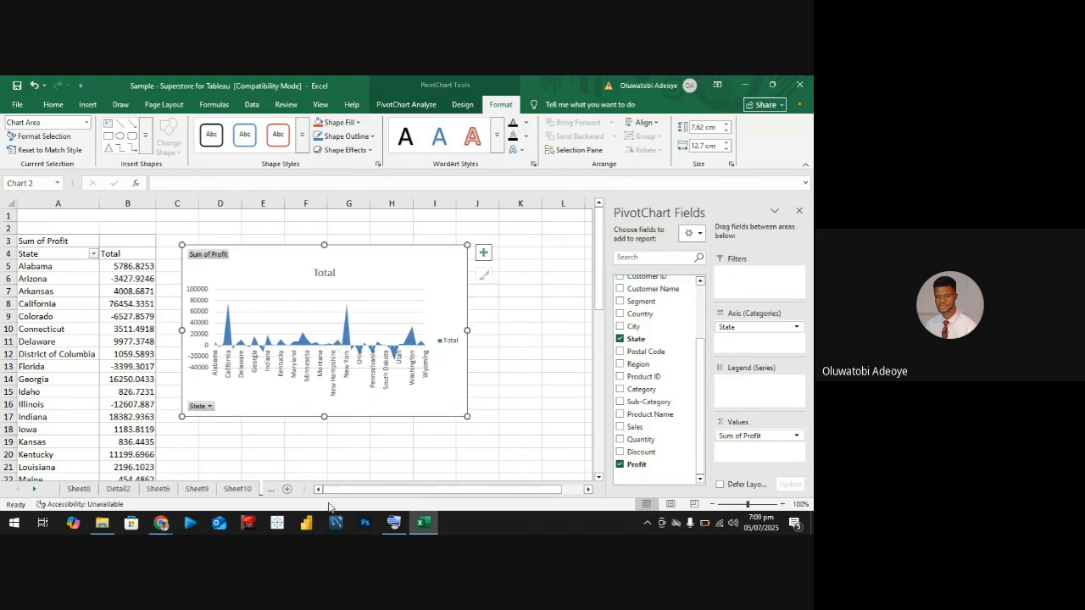
# Switch to the Google Meet window to check the call, and return to the Superstore workbook in Excel
pyautogui.moveTo(165, 525)
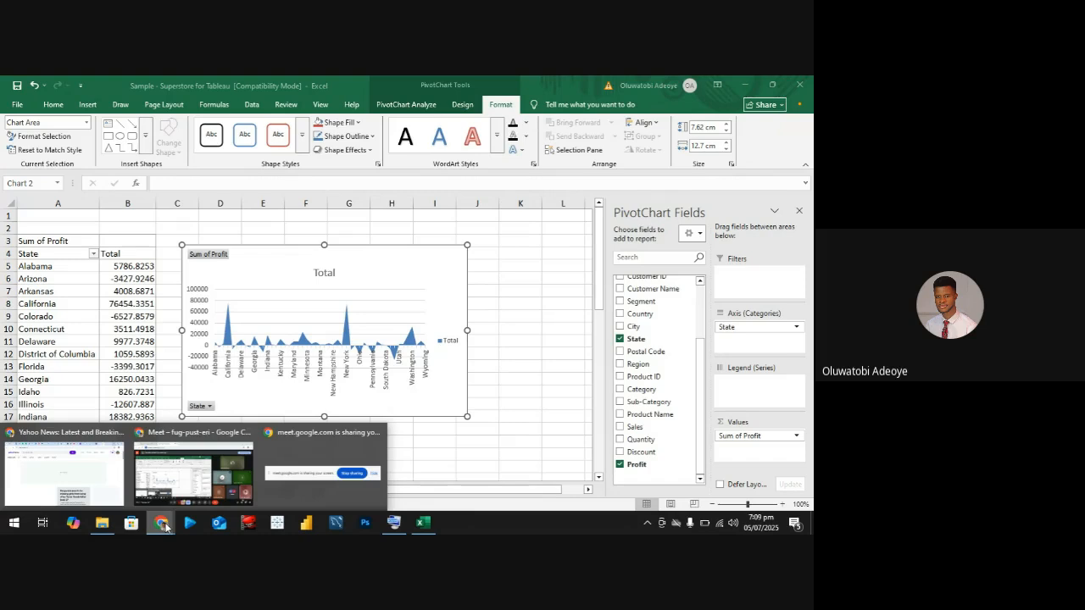
pyautogui.click(193, 470)
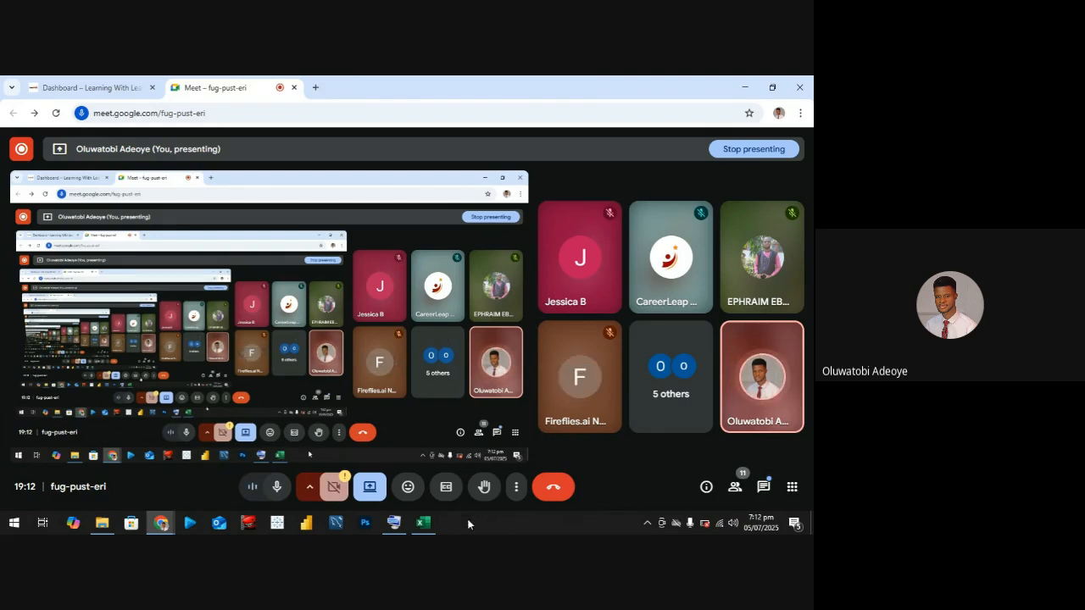
pyautogui.click(428, 528)
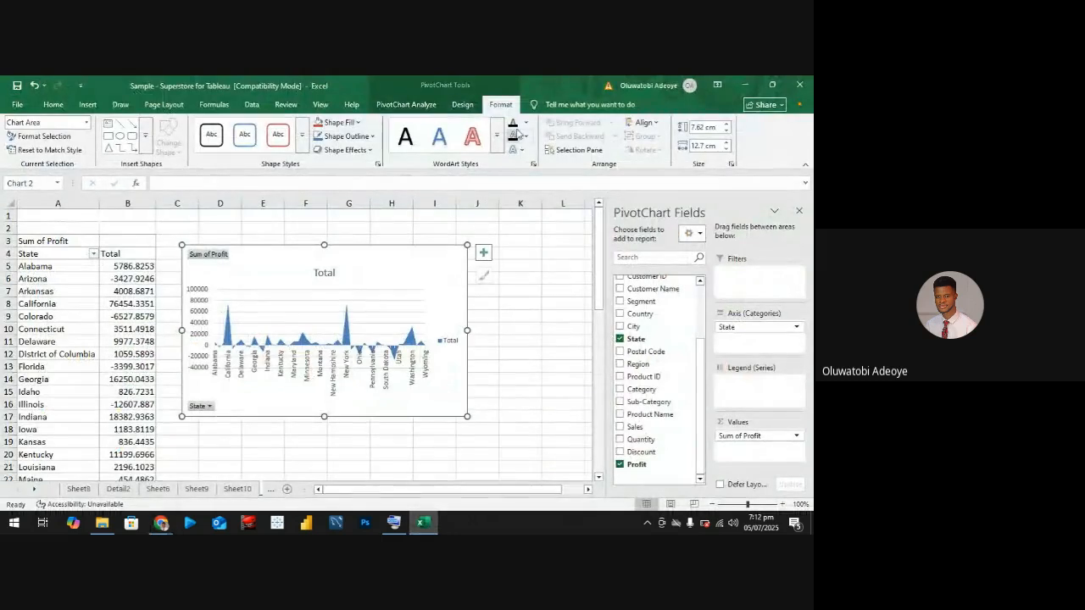
# Delete the area PivotChart of profit by state
pyautogui.click(411, 109)
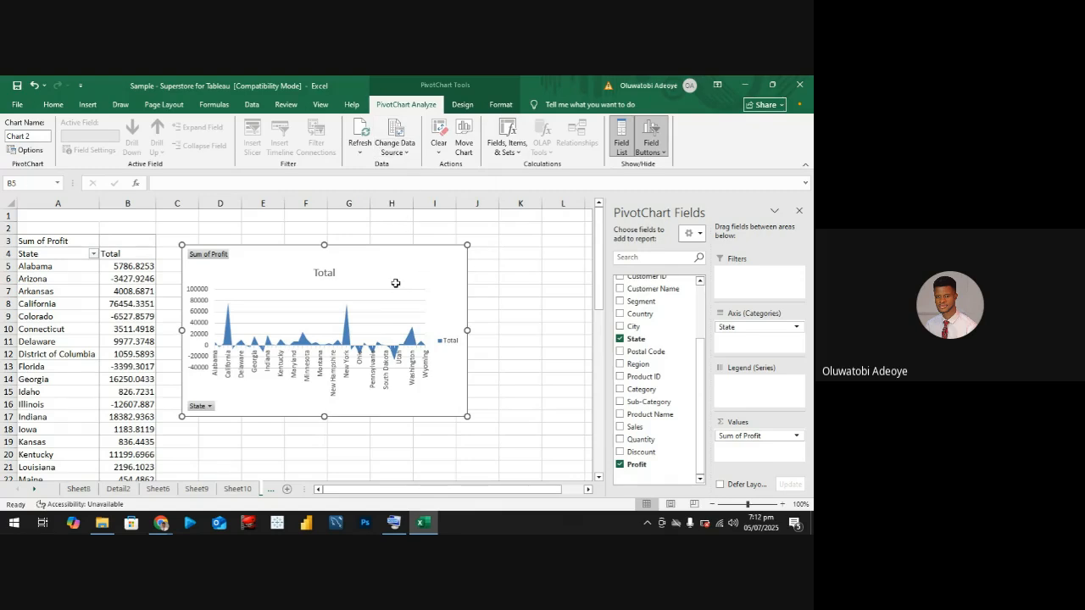
pyautogui.press('Delete')
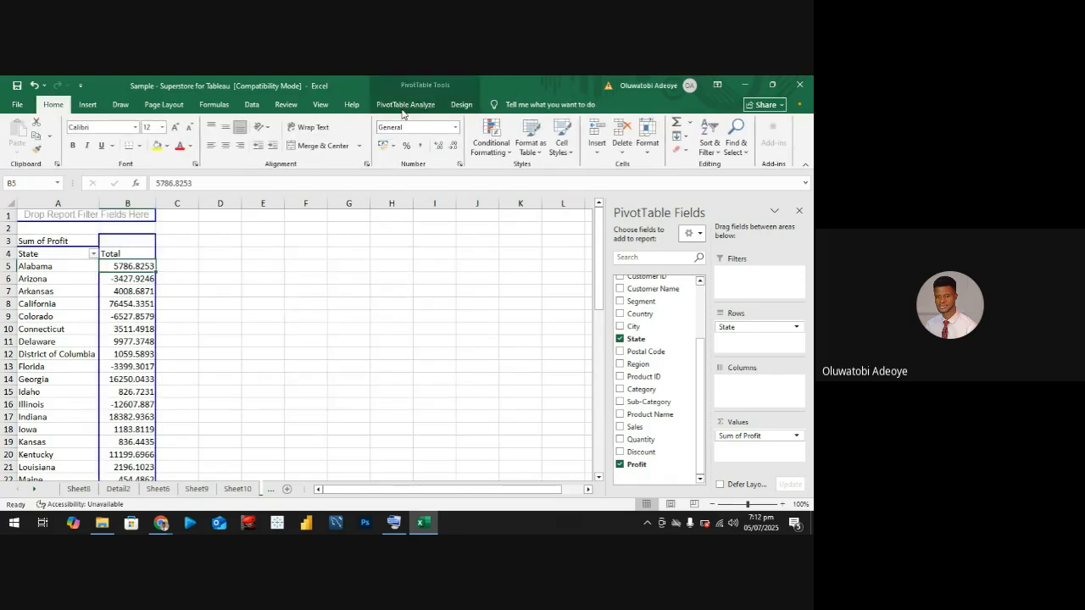